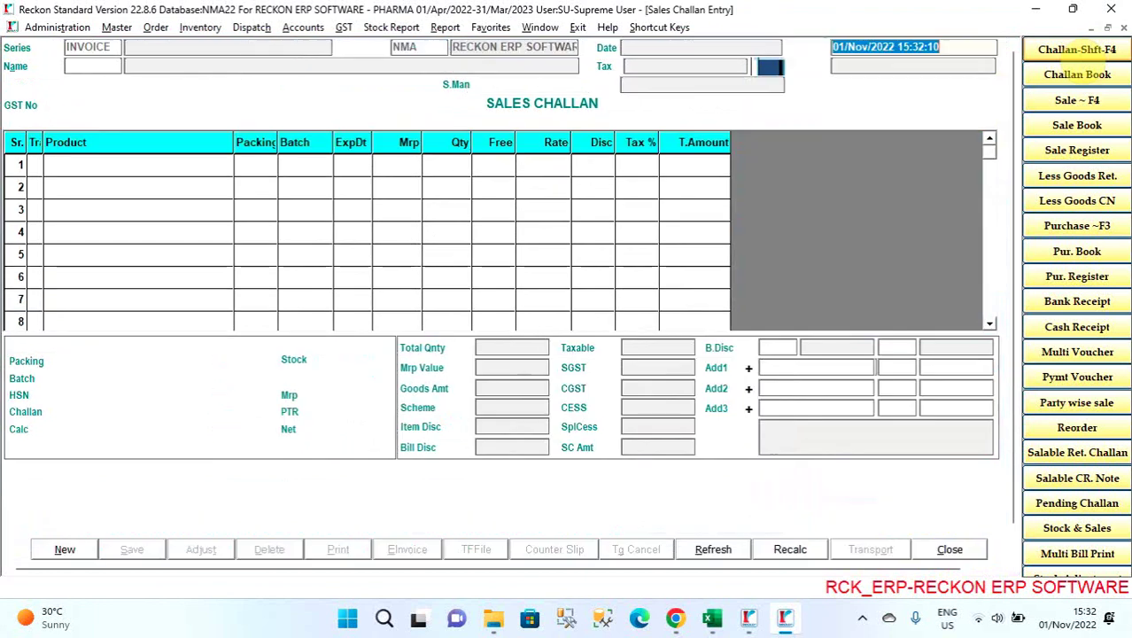
Step: Start a new sales challan for the party A TO Z MEDICAL HALL with the blank salesman entry
key("Return")
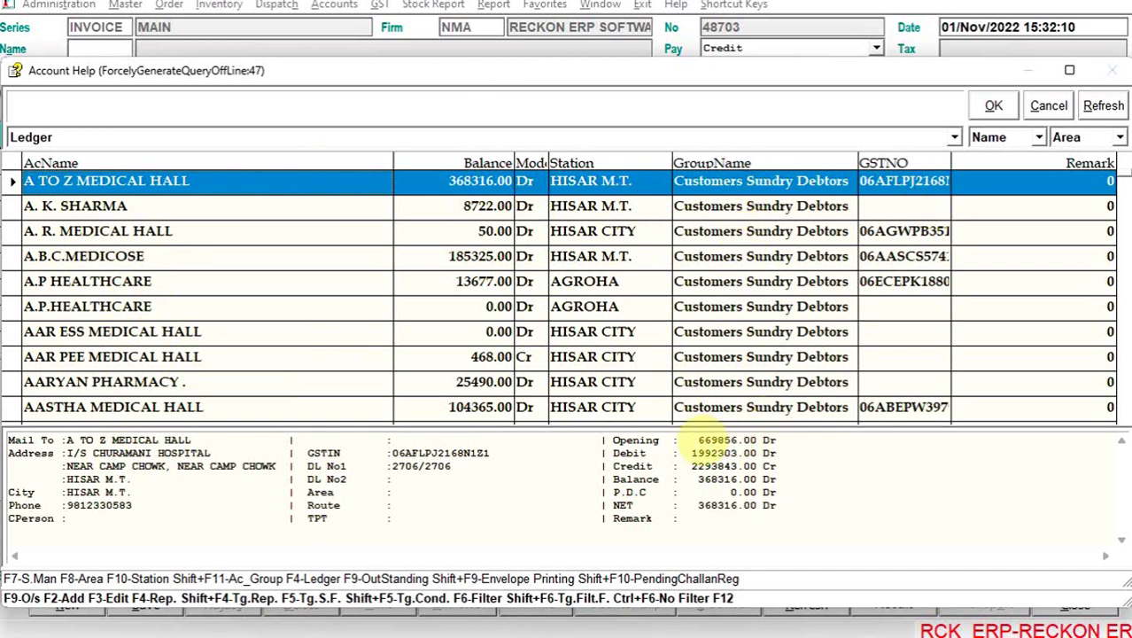
left_click_drag(675, 440, 751, 507)
left_click(490, 503)
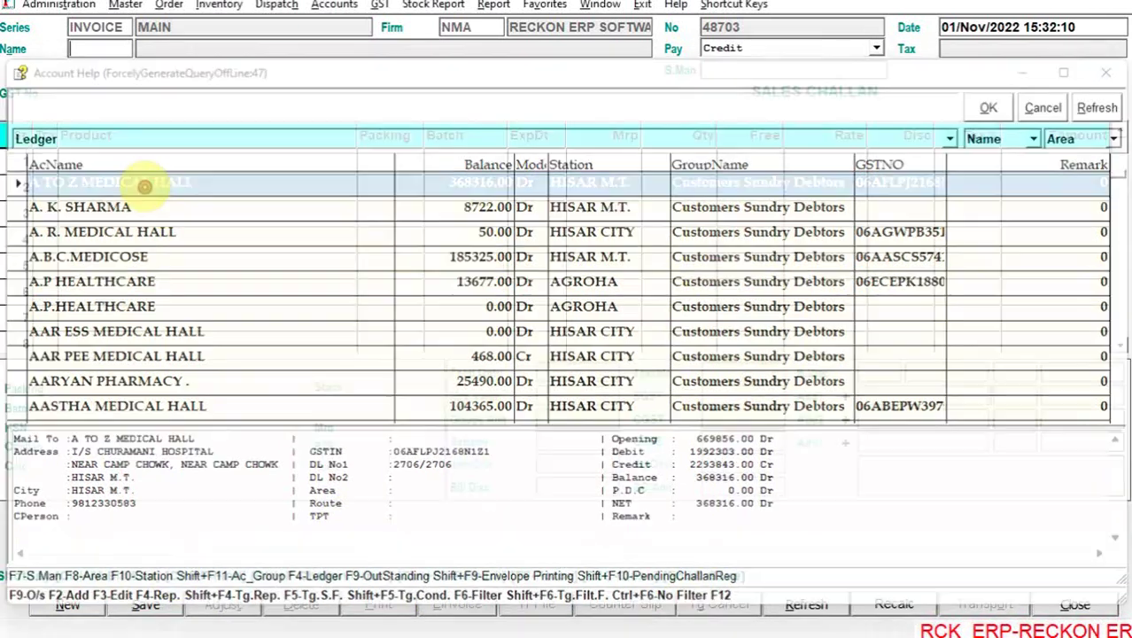
double_click(147, 182)
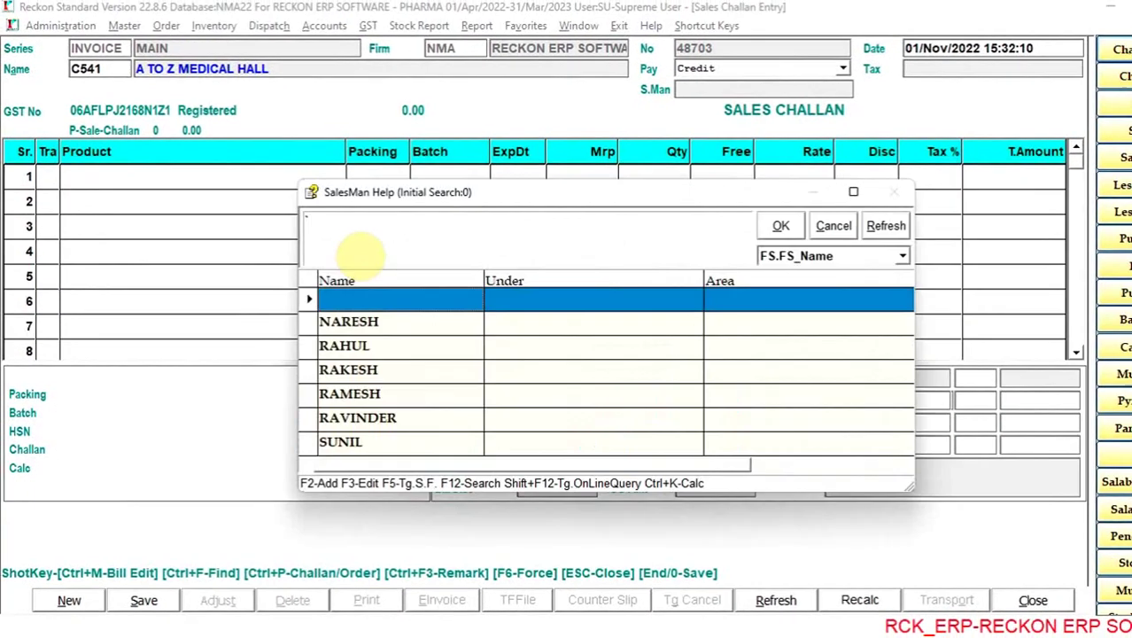
key("Return")
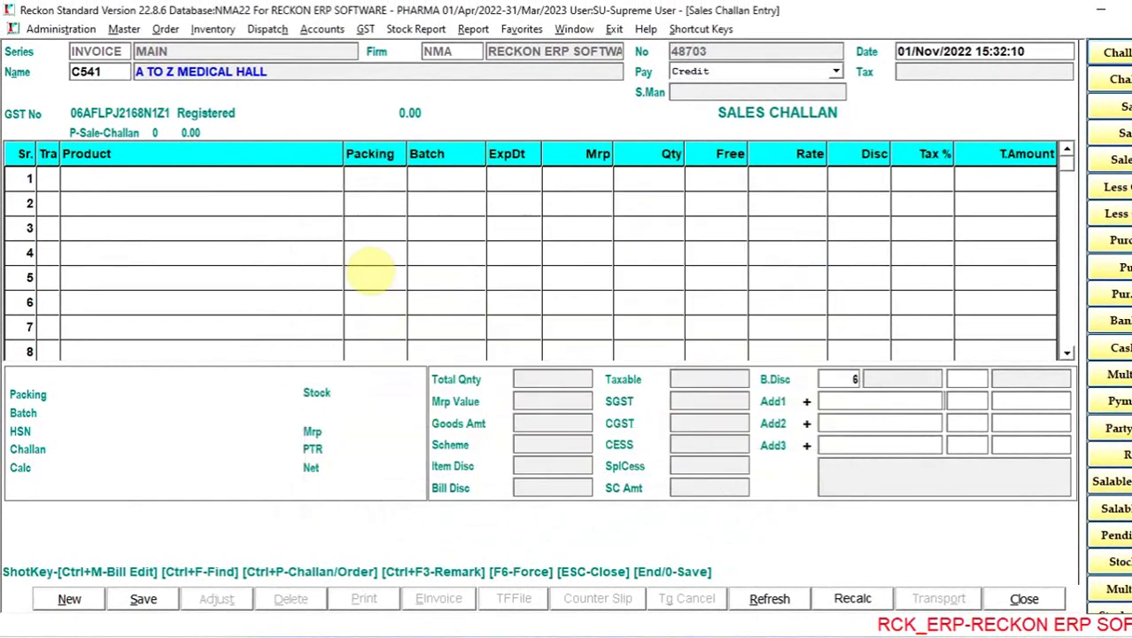
Step: Return to the challan's party list, open a blank form for adding an account, and close it unsaved
key("Up")
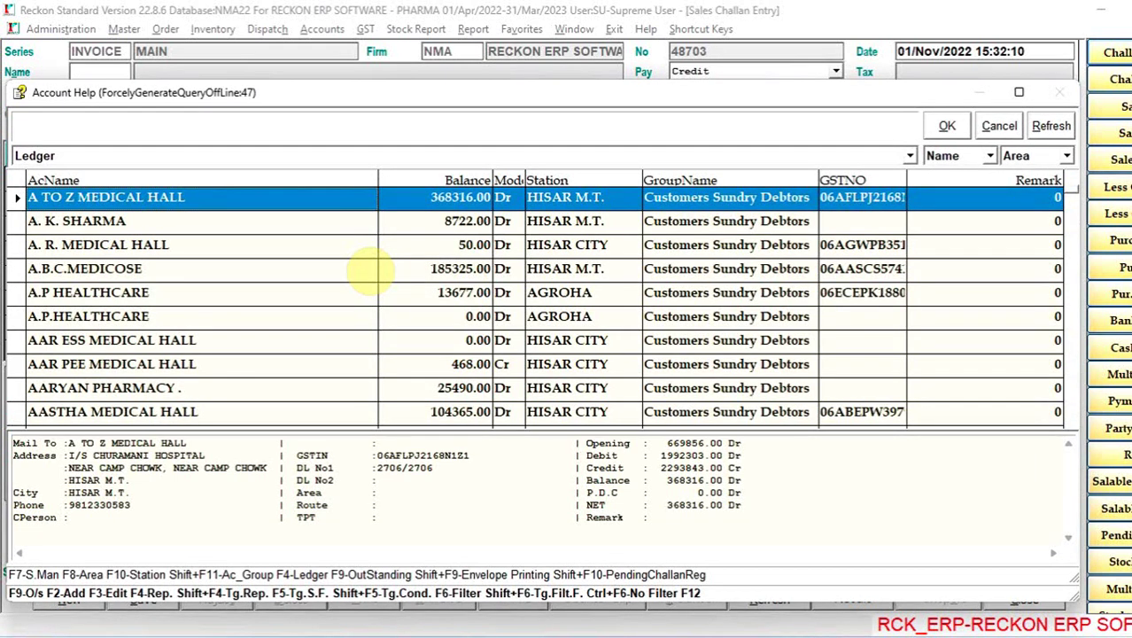
key("F2")
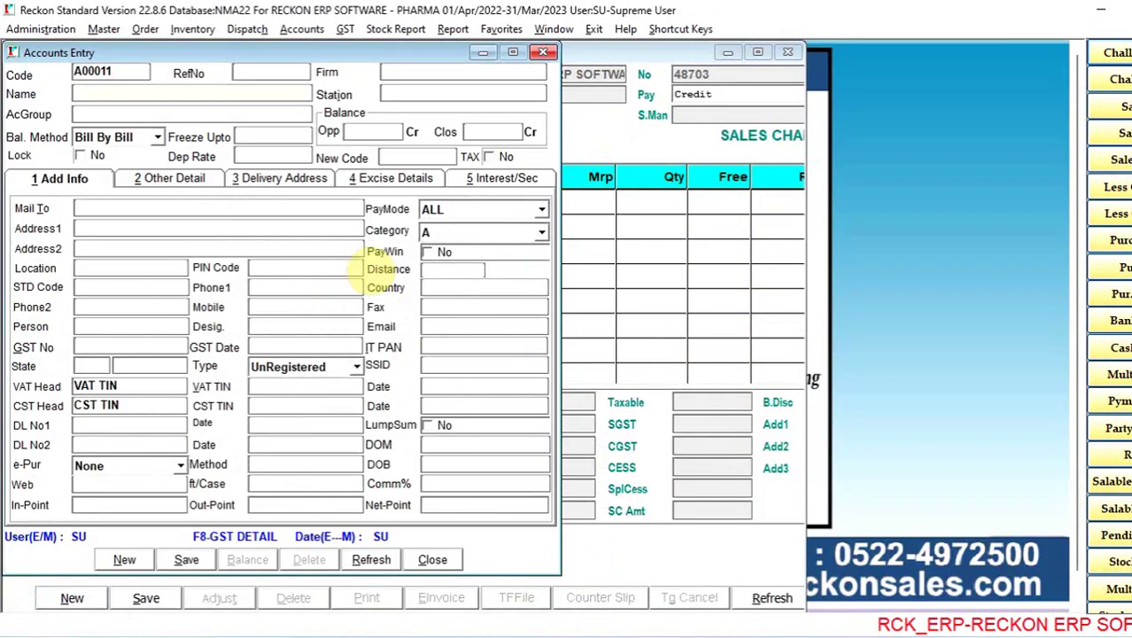
key("Escape")
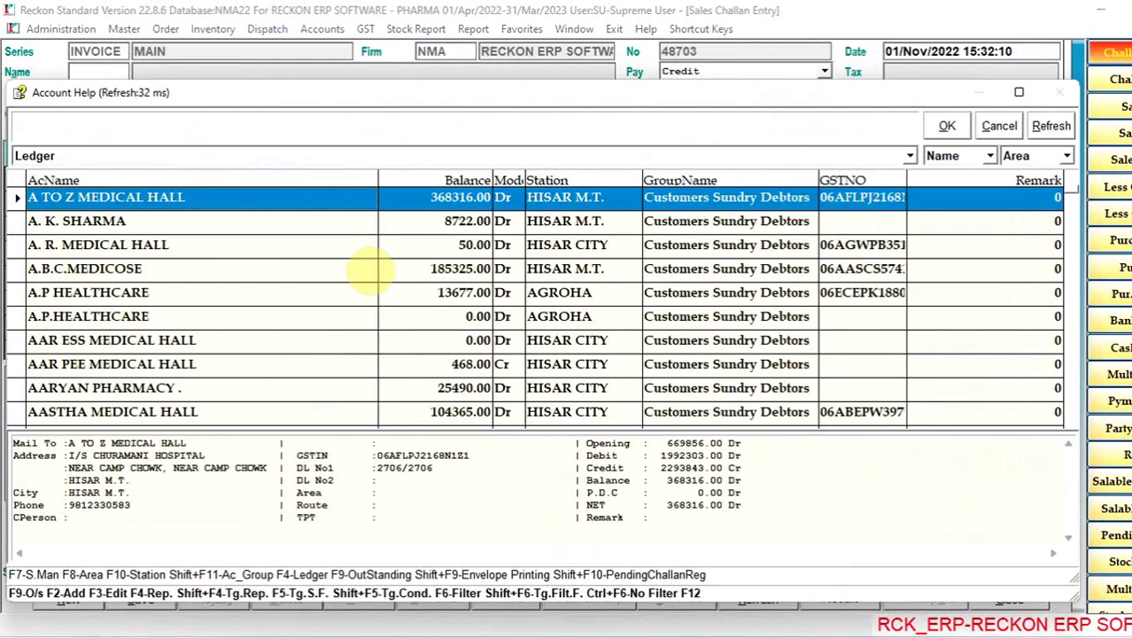
Step: Open the account record of A TO Z MEDICAL HALL from the party list and close it without editing
key("Return")
key("Return")
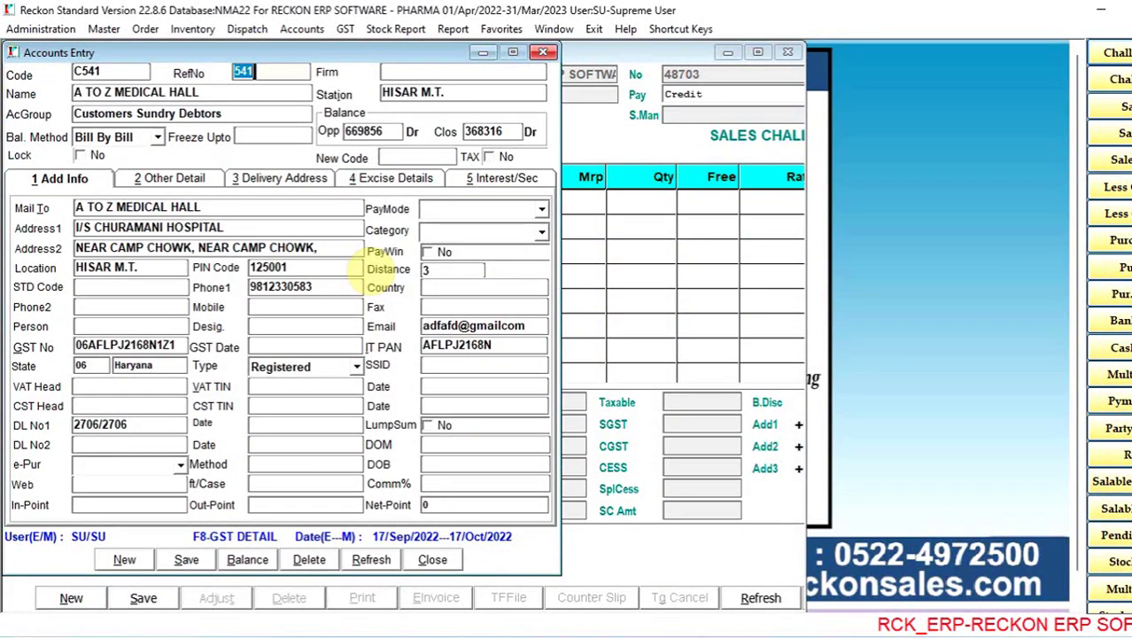
key("Escape")
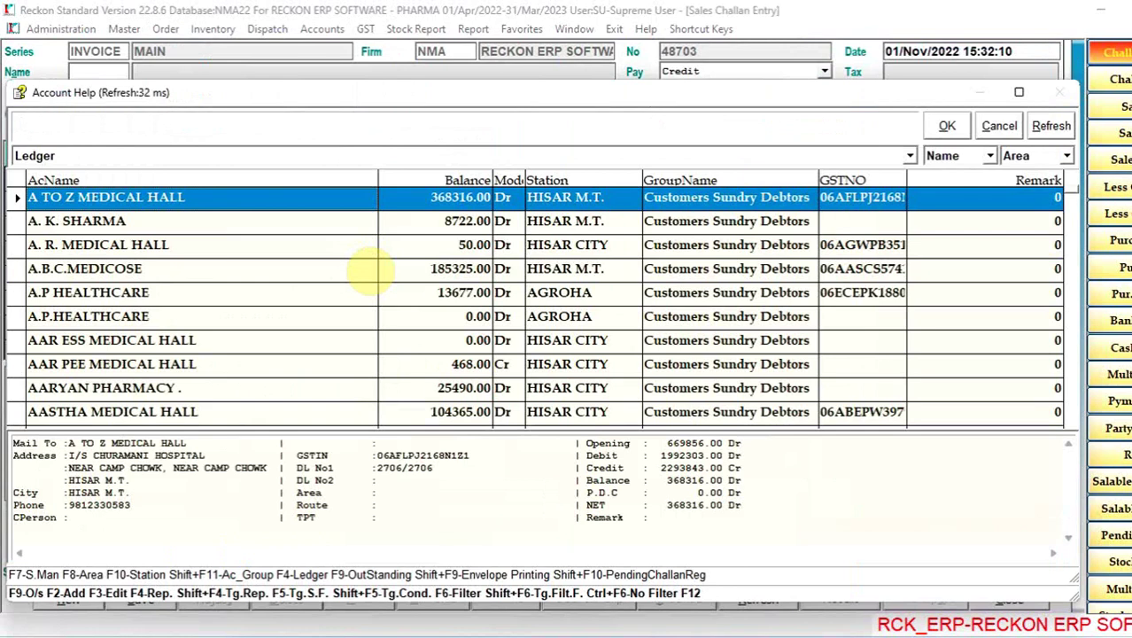
Step: Open the monthly ledger of A TO Z MEDICAL HALL and review its month rows
key("F4")
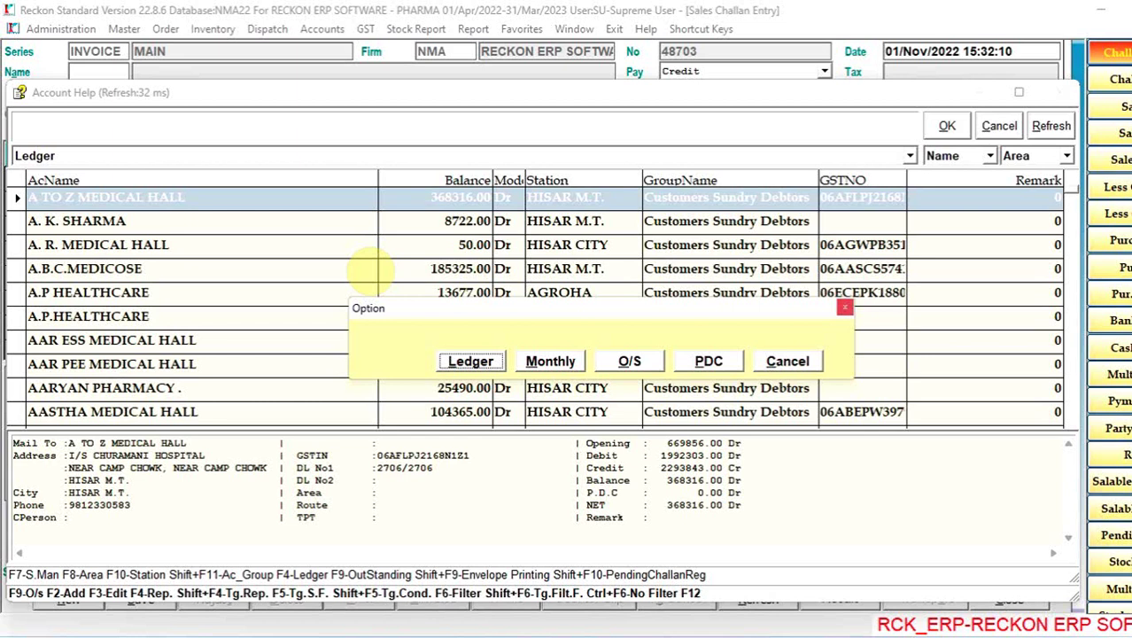
key("Right")
key("Return")
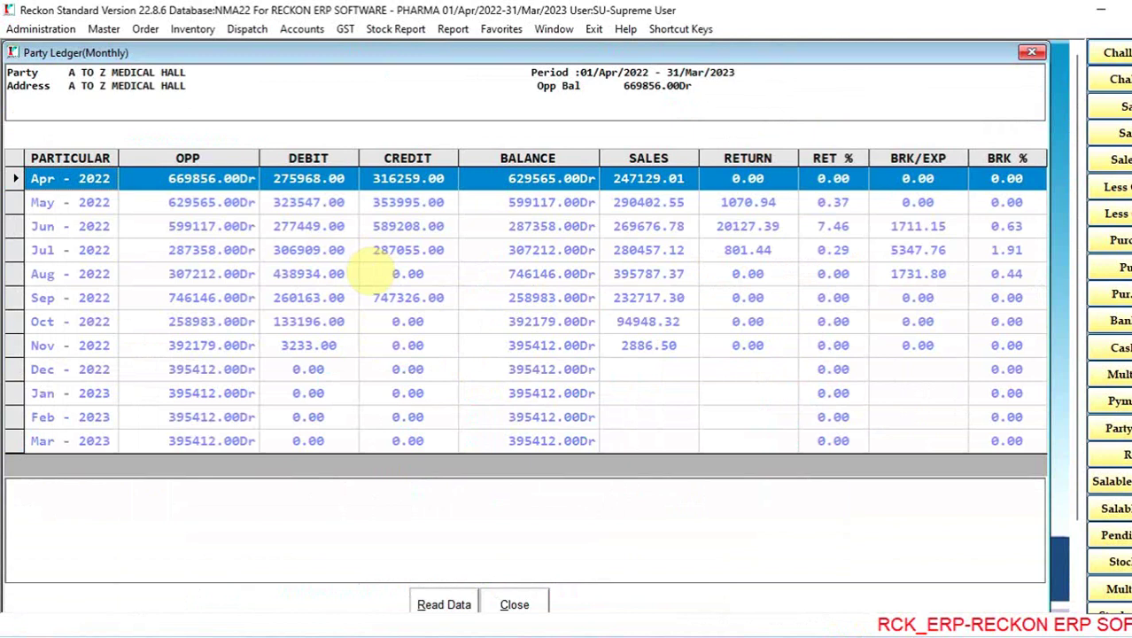
key("Down")
key("Down")
key("Down")
key("Down")
key("Down")
key("Up")
key("Up")
key("Up")
key("Up")
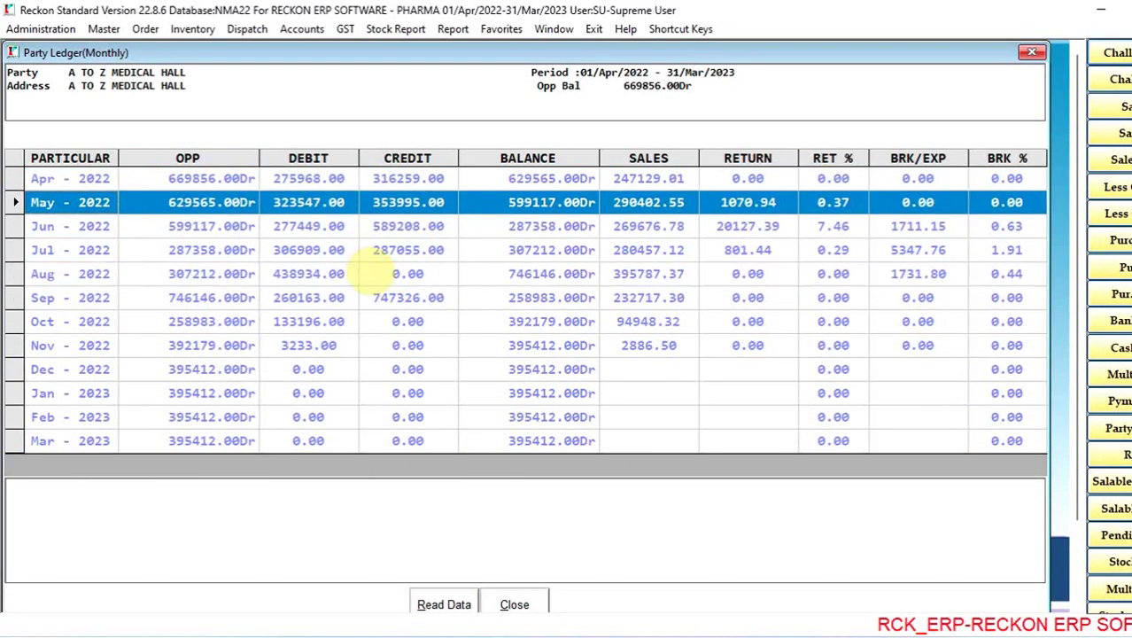
key("Down")
key("Down")
key("Up")
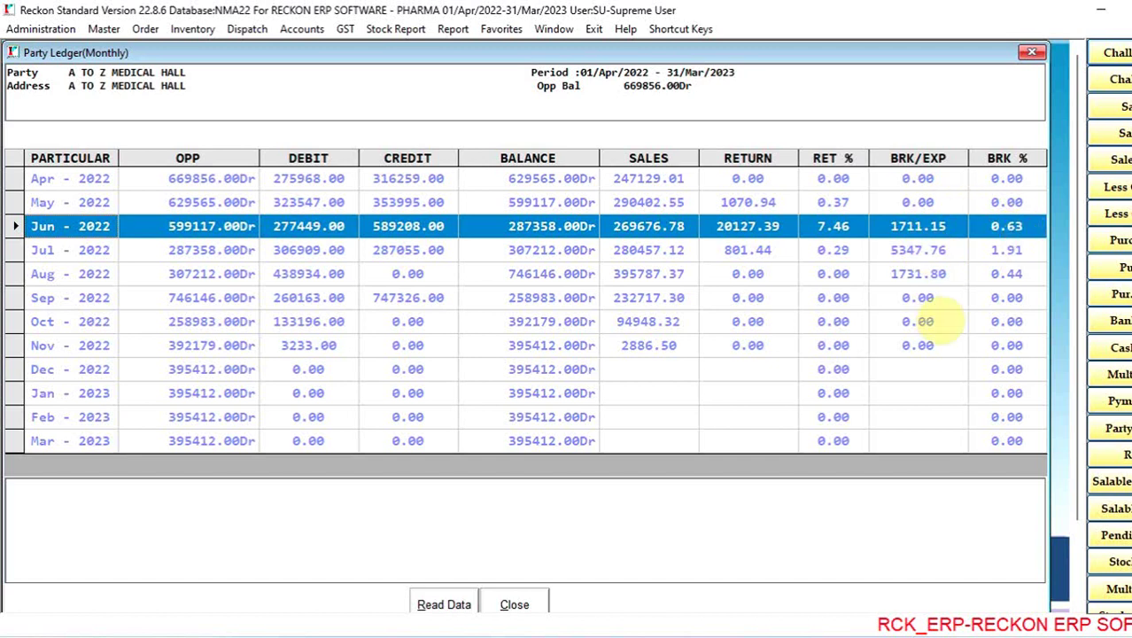
Step: Open the Jun - 2022 ledger detail and look through its sale and payment entries
key("Return")
key("Return")
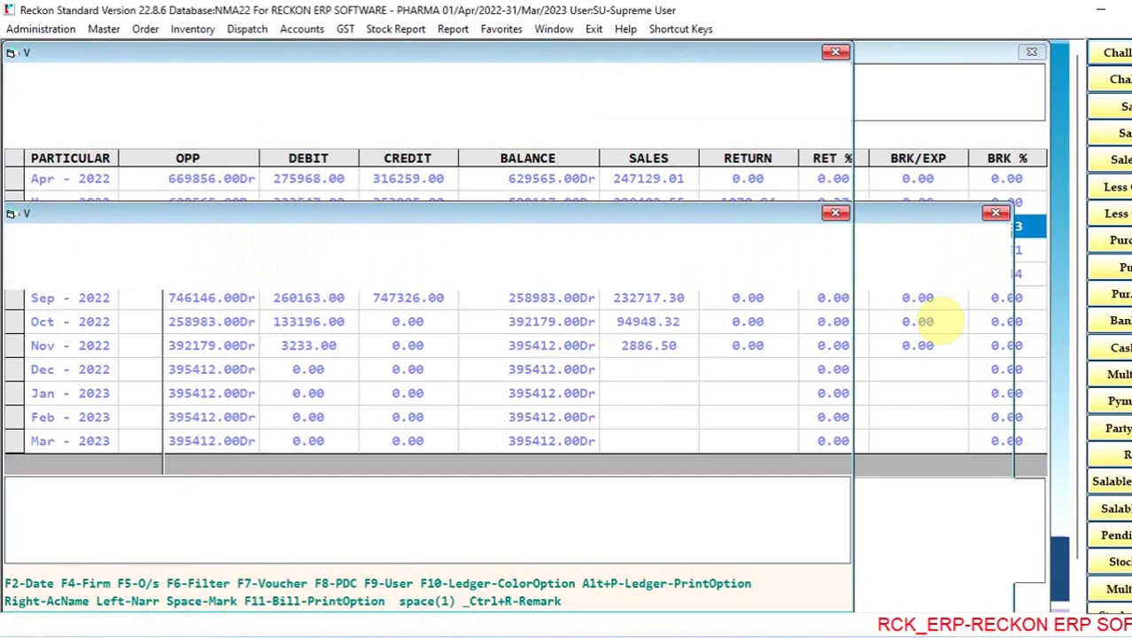
key("Up")
key("Up")
key("Up")
key("Up")
key("Up")
key("Up")
key("Up")
key("Up")
key("Up")
key("Up")
key("Up")
key("Up")
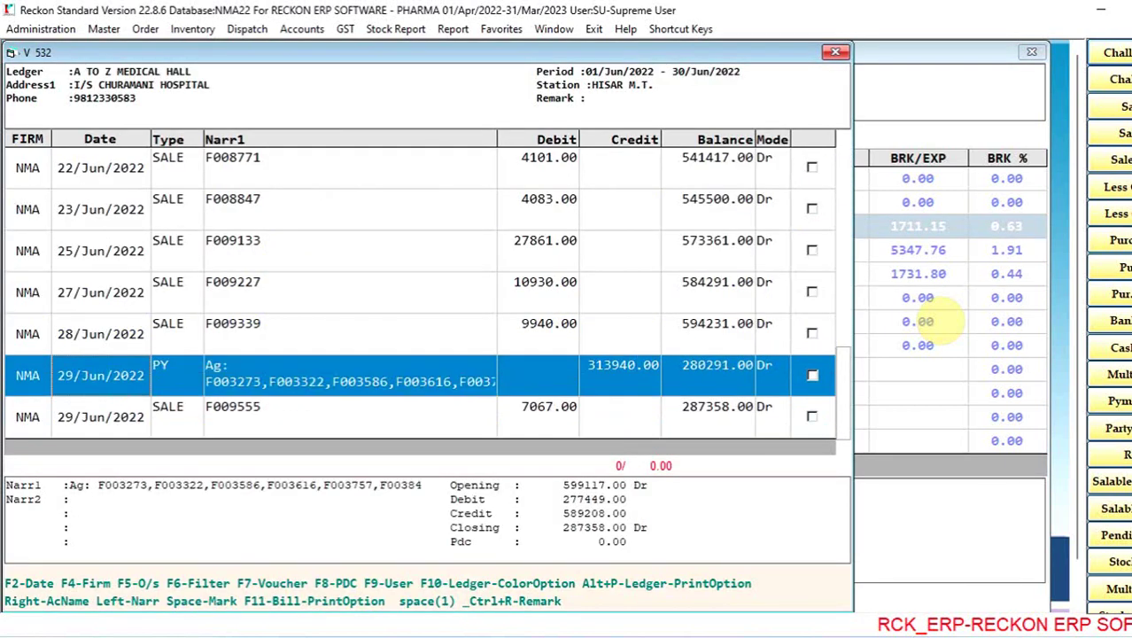
key("Up")
key("Up")
key("Up")
key("Up")
key("Up")
key("Up")
key("Up")
key("Up")
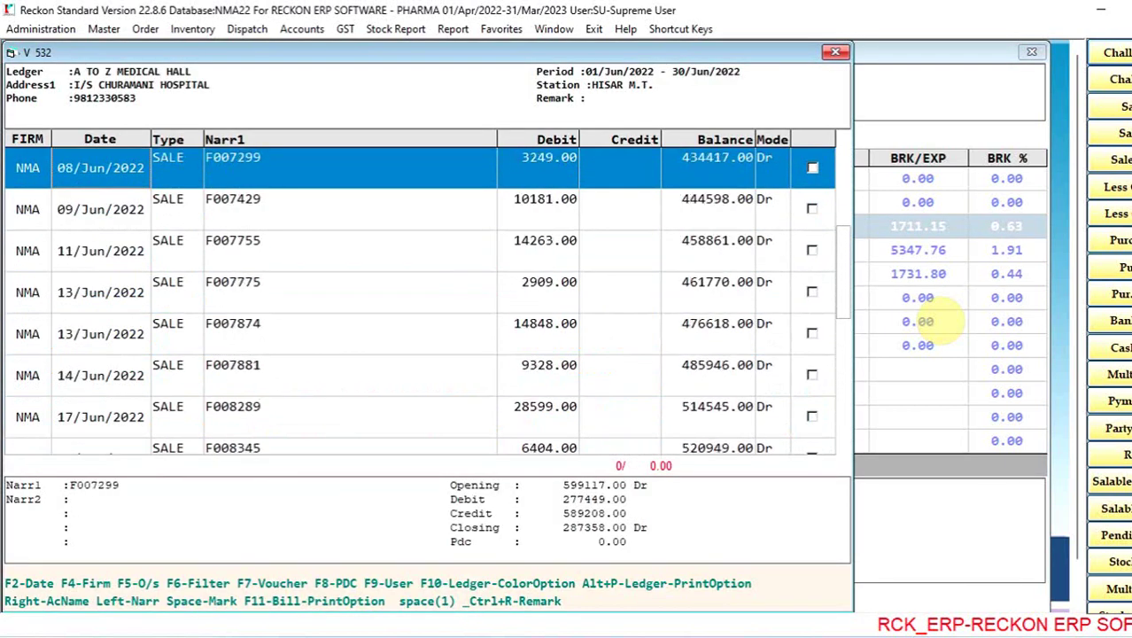
key("Down")
key("Down")
key("Down")
key("Down")
key("Down")
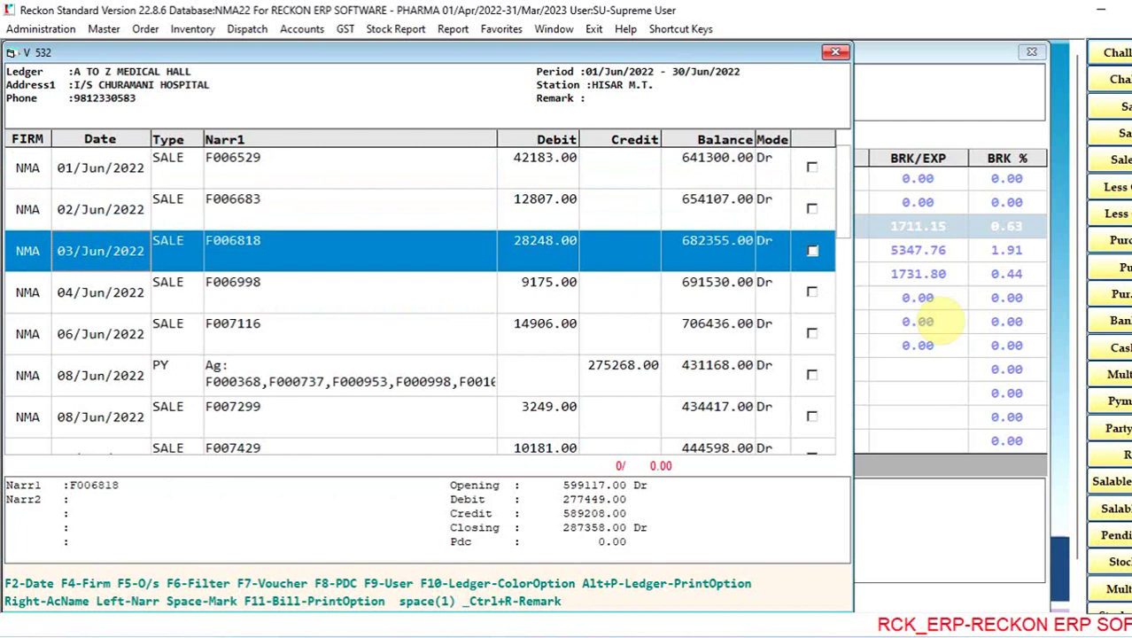
key("Up")
key("Up")
key("Down")
key("Up")
key("Down")
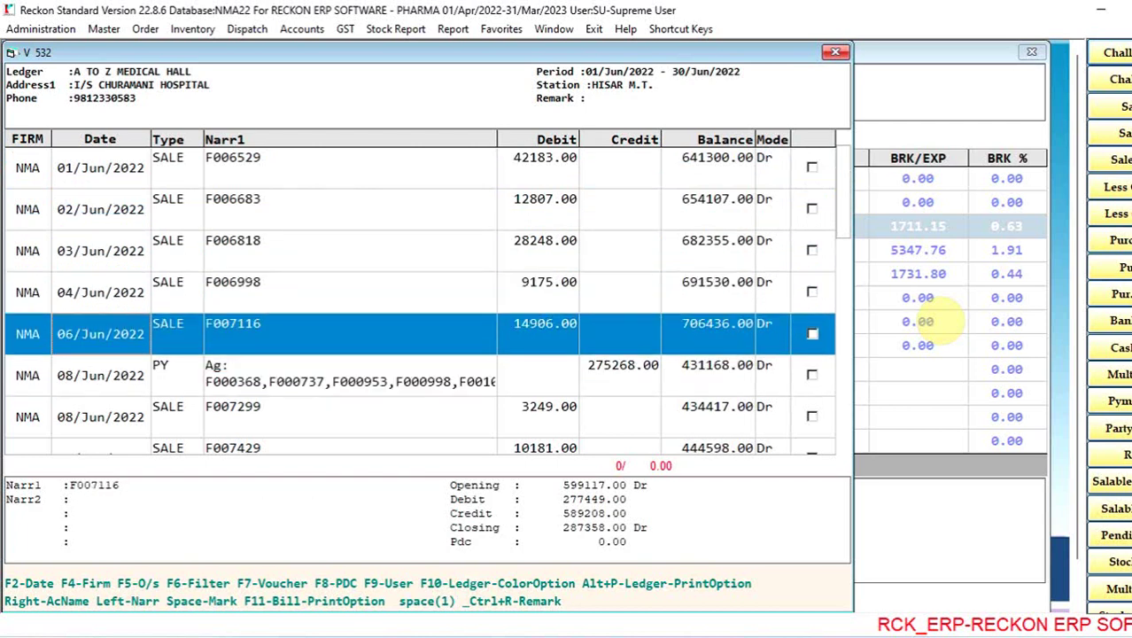
key("Up")
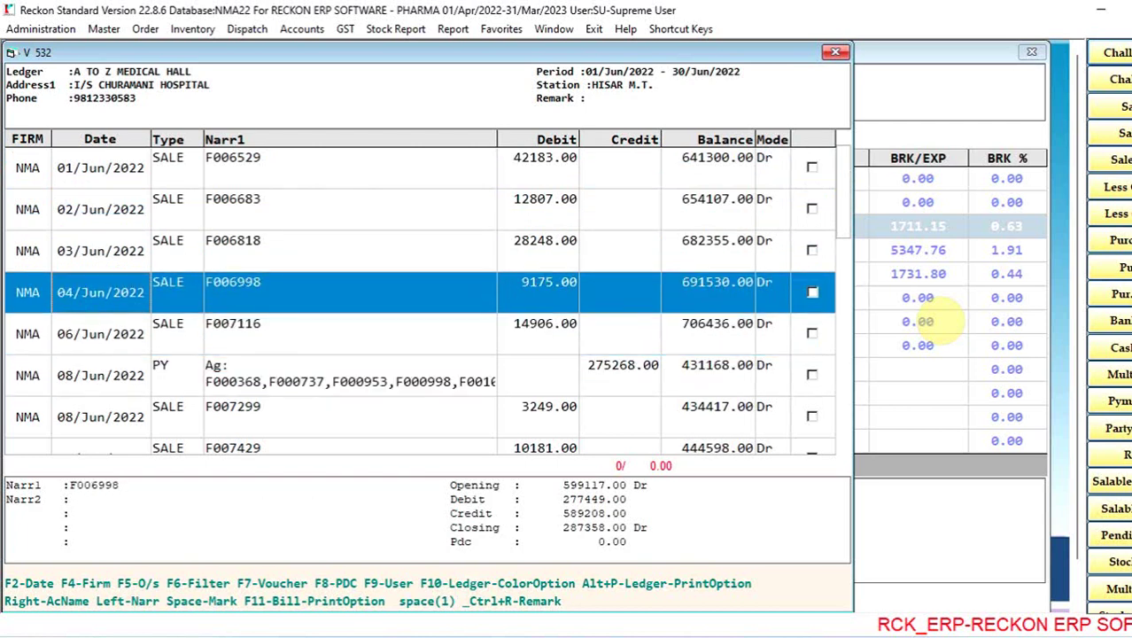
Step: View the invoice behind the 04/Jun/2022 sale entry, and close it and the ledgers to return to the account list
key("Return")
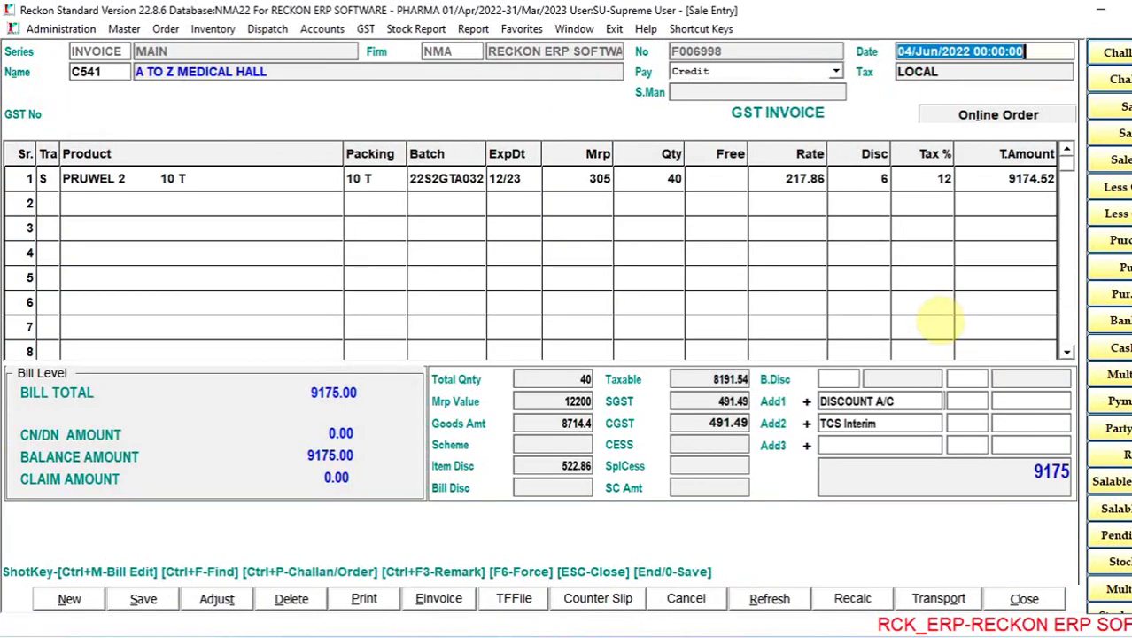
key("Escape")
key("Left")
key("Return")
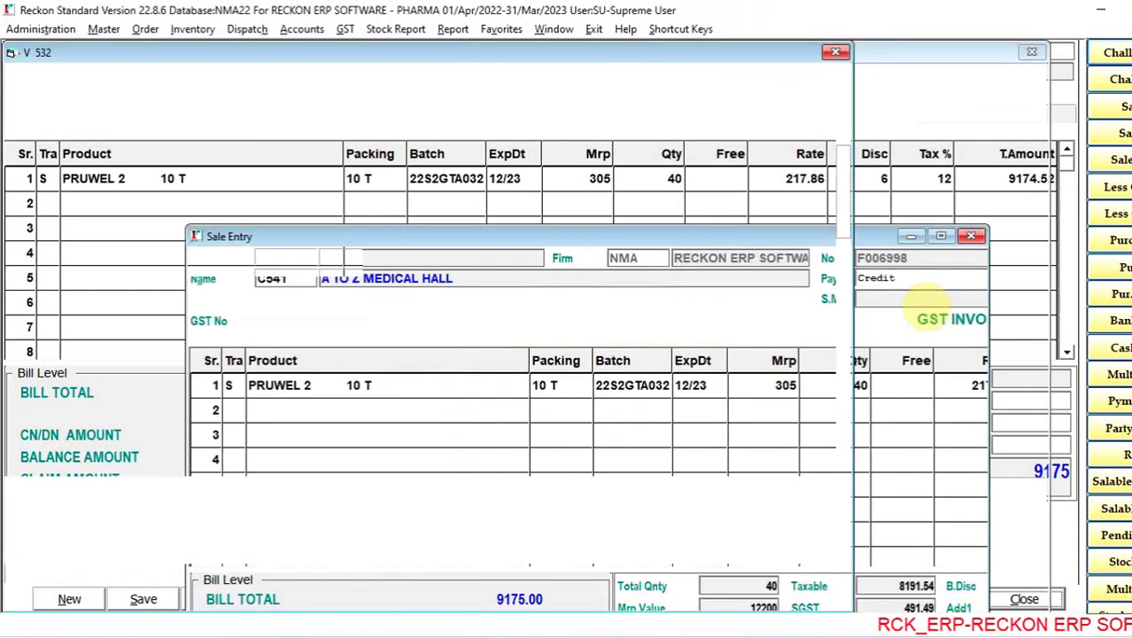
key("Escape")
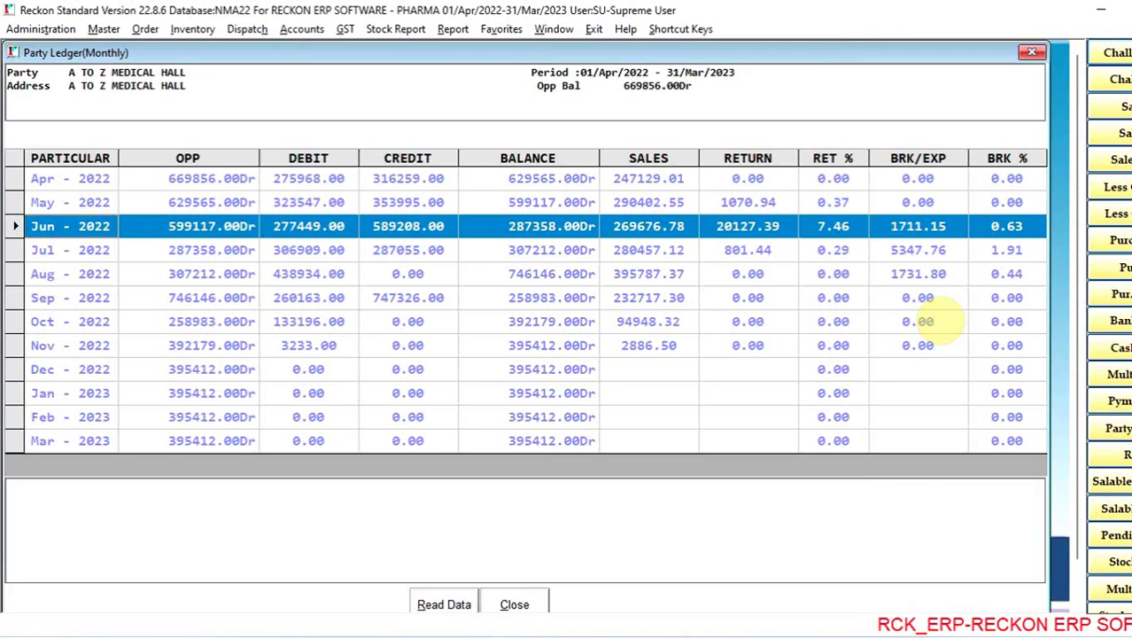
key("Escape")
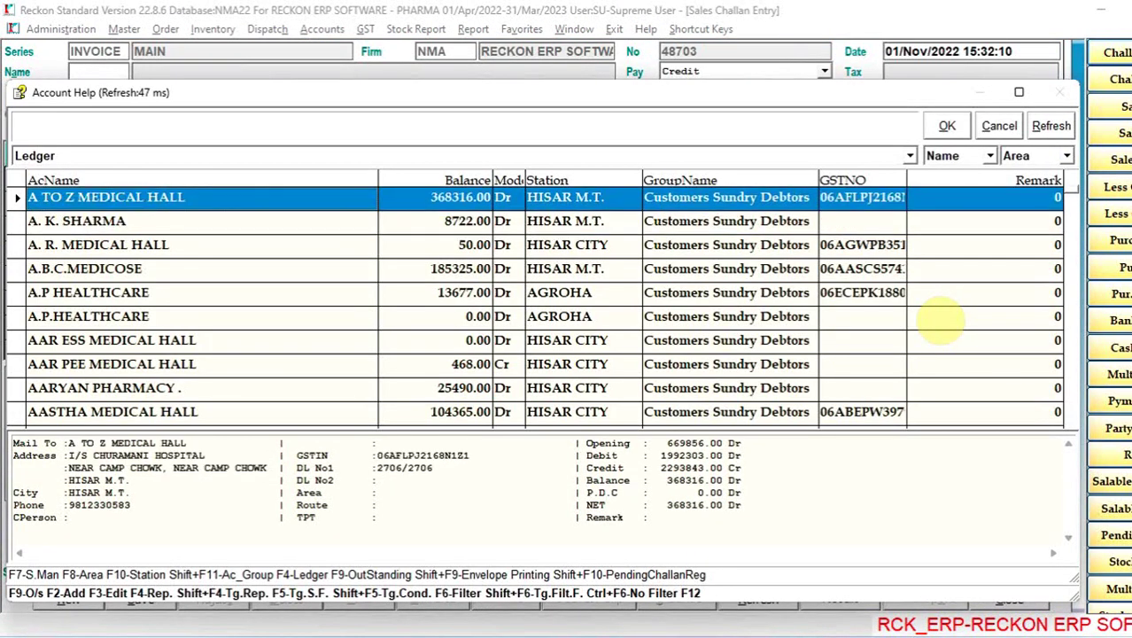
Step: Open the outstanding bills of A TO Z MEDICAL HALL, look through them to the last bill, and close the list
key("F4")
key("Right")
key("Right")
key("Return")
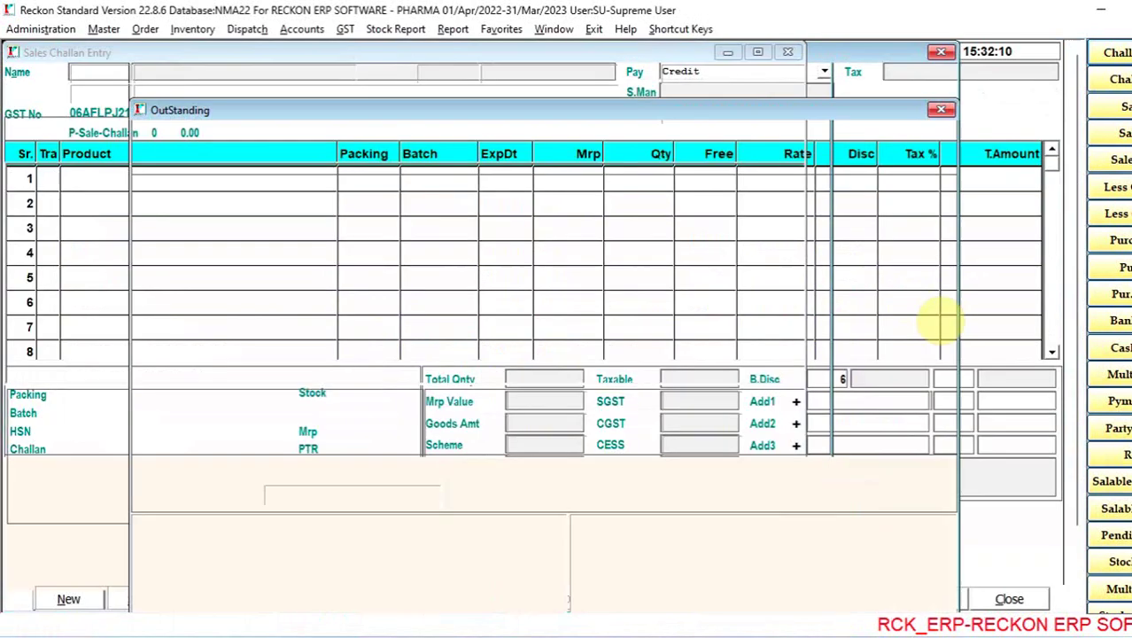
key("Down")
key("Down")
key("Down")
key("Down")
key("Down")
key("Down")
key("Down")
key("Down")
key("Down")
key("Down")
key("Down")
key("Down")
key("Down")
key("Down")
key("Down")
key("Down")
key("Down")
key("Down")
key("Down")
key("Down")
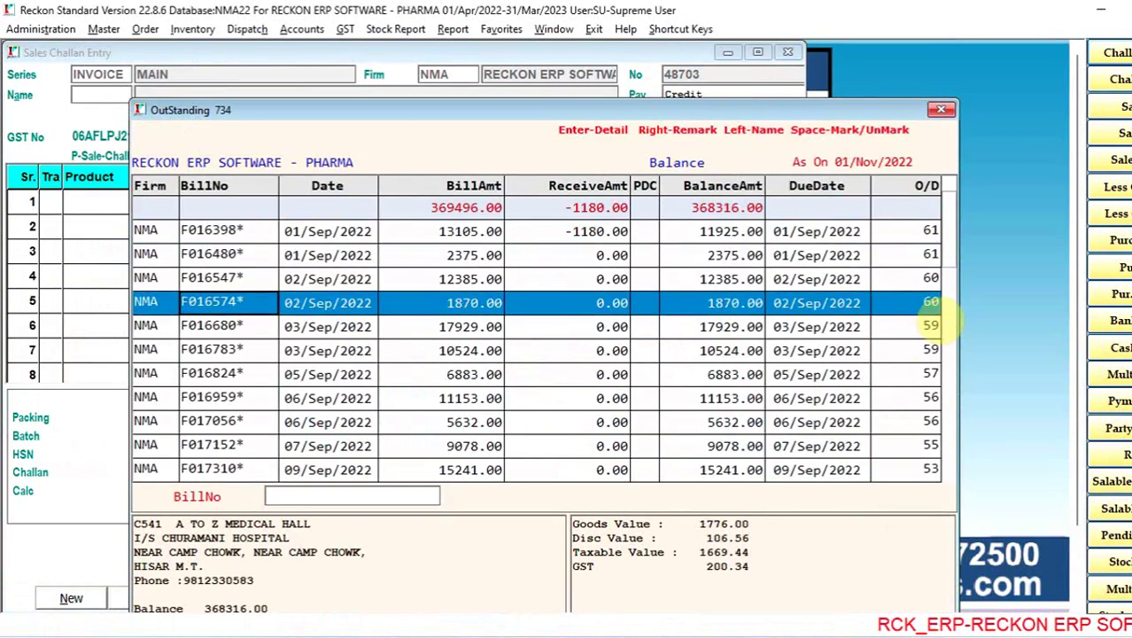
key("Down")
key("Down")
key("Down")
key("Down")
key("Down")
key("Down")
key("Down")
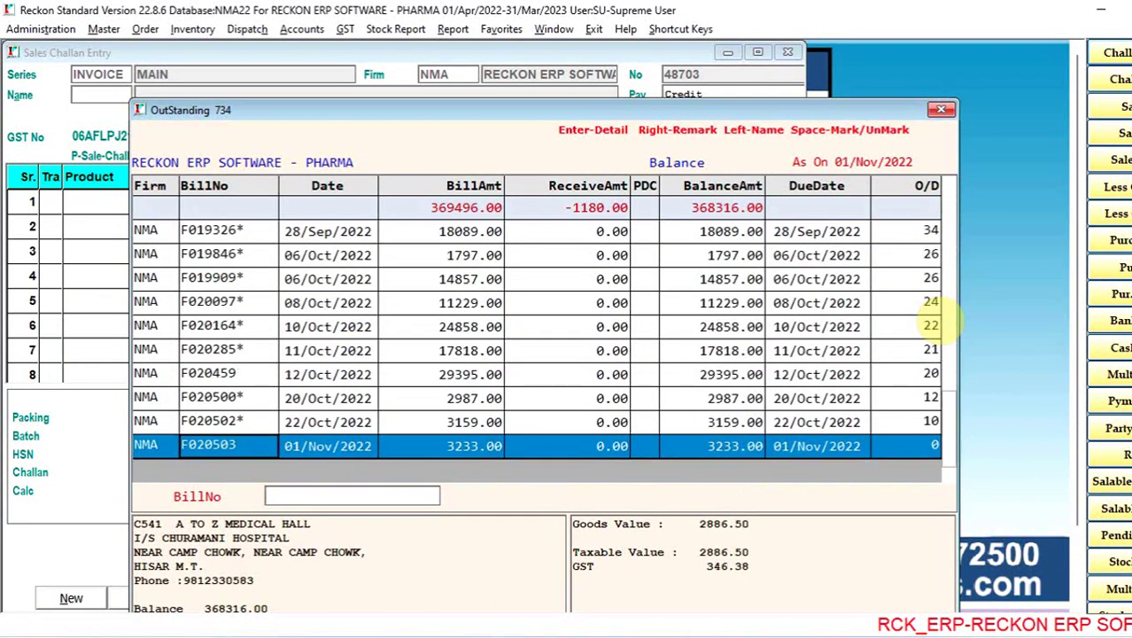
key("Escape")
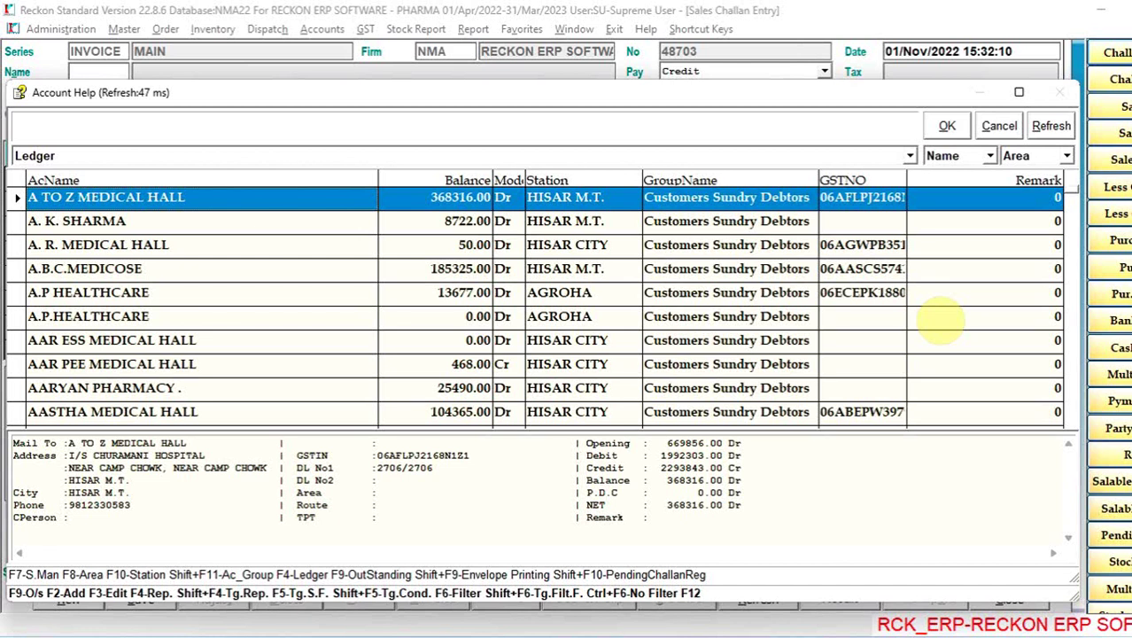
Step: Open the full ledger of A TO Z MEDICAL HALL, examine its period and latest entries, and close it
key("Return")
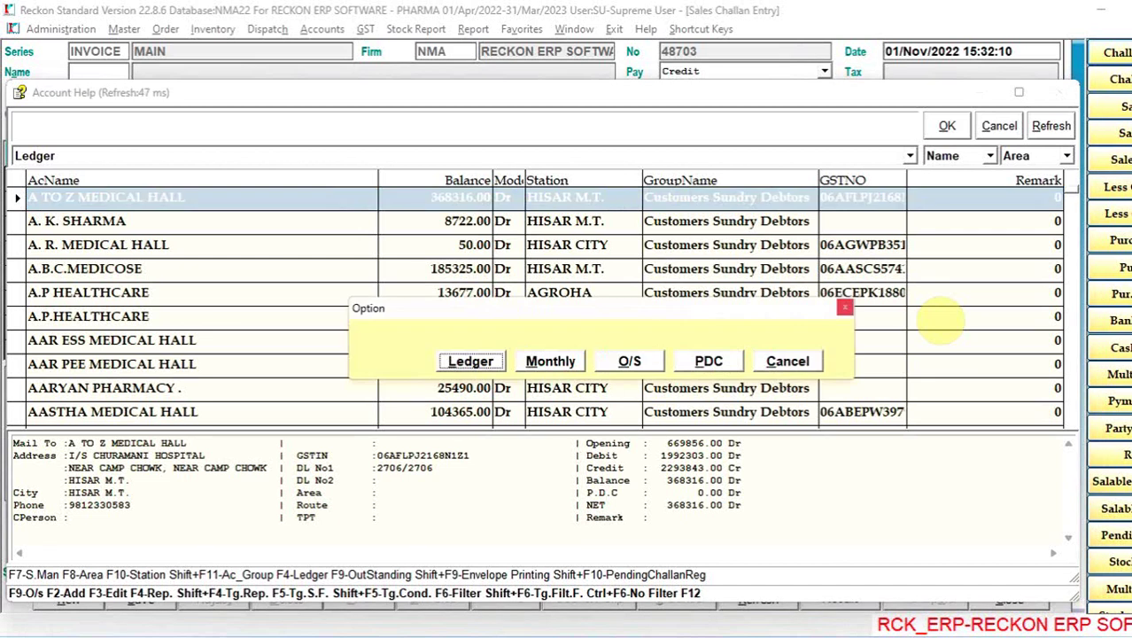
key("Return")
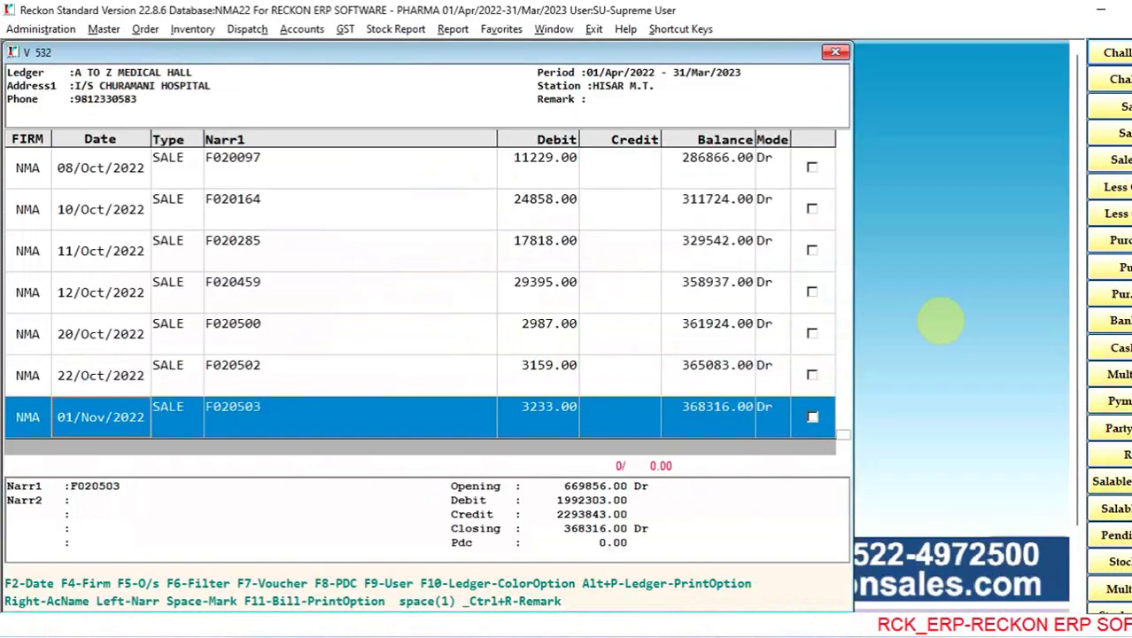
key("Up")
key("Up")
key("Up")
key("Up")
key("Up")
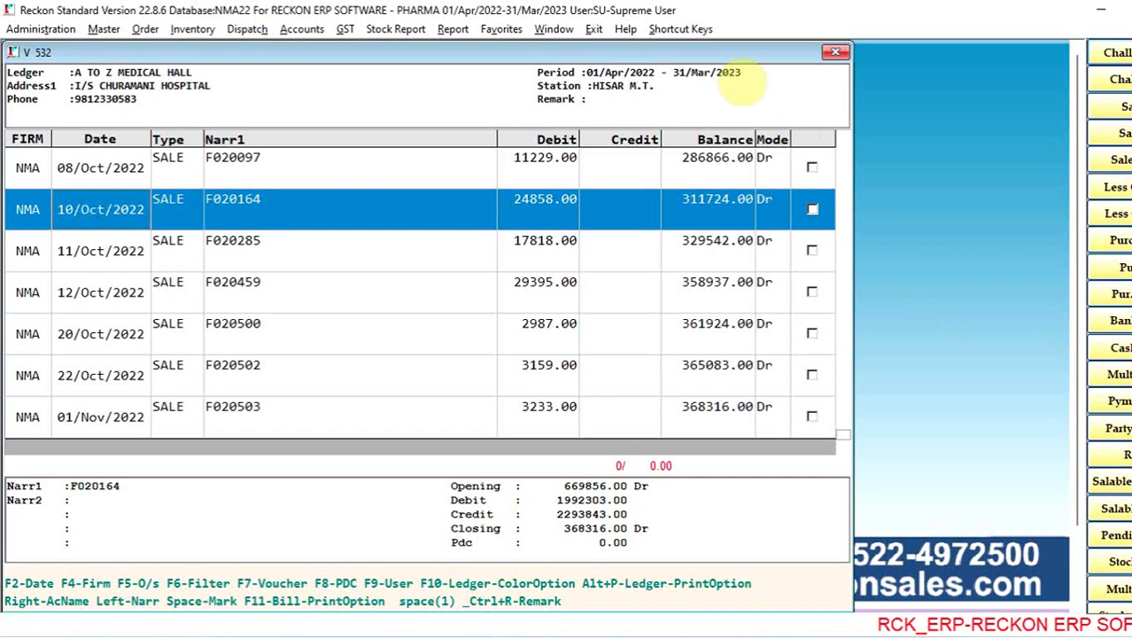
left_click(586, 71)
left_click_drag(586, 71, 746, 71)
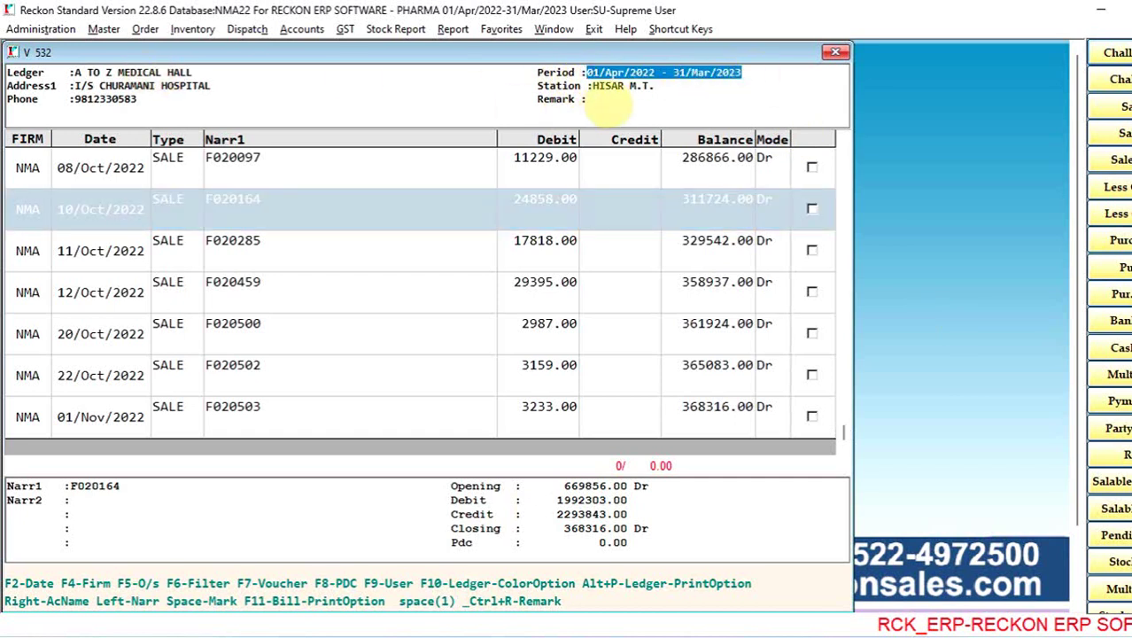
left_click(467, 187)
left_click(467, 193)
key("Down")
key("Down")
key("Down")
key("Down")
key("Down")
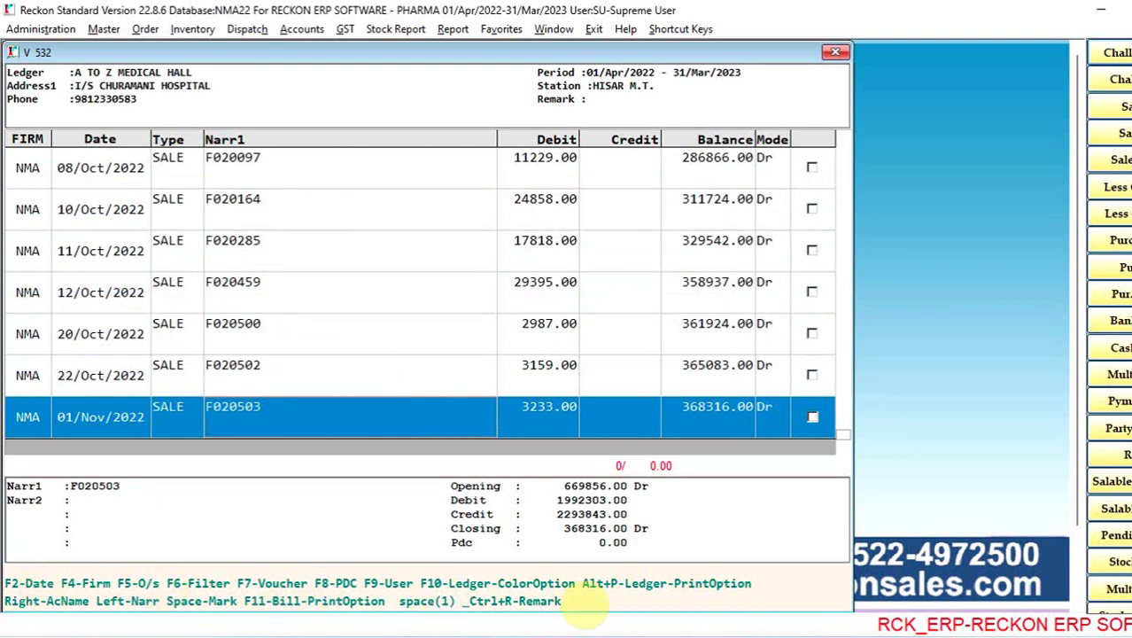
key("Escape")
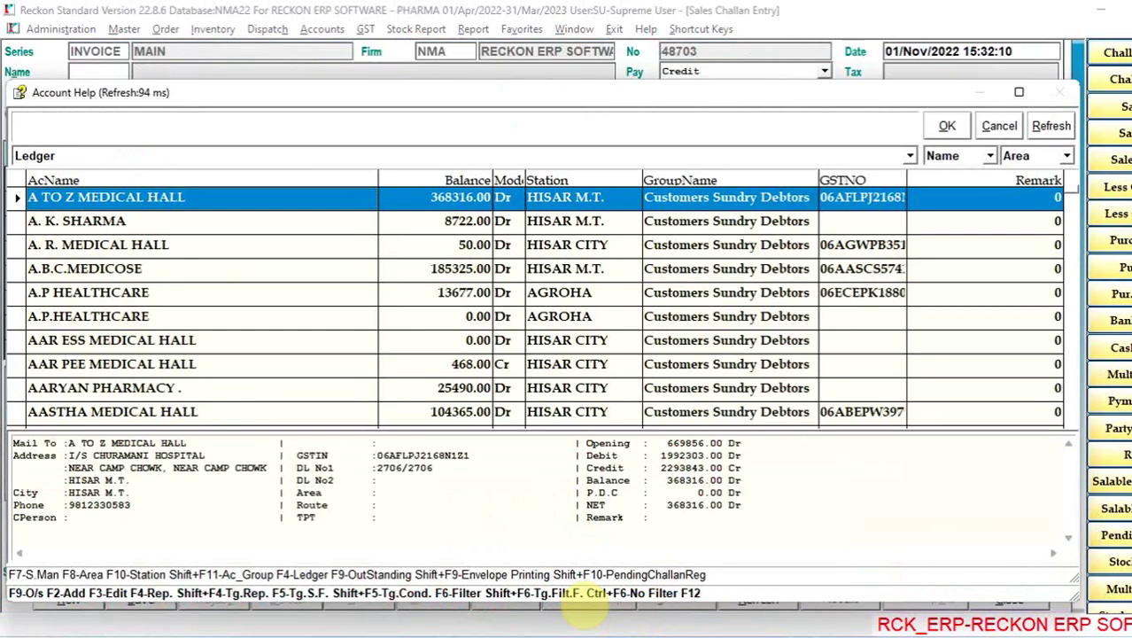
Step: Select A TO Z MEDICAL HALL from the account list as the sales challan's party
key("Return")
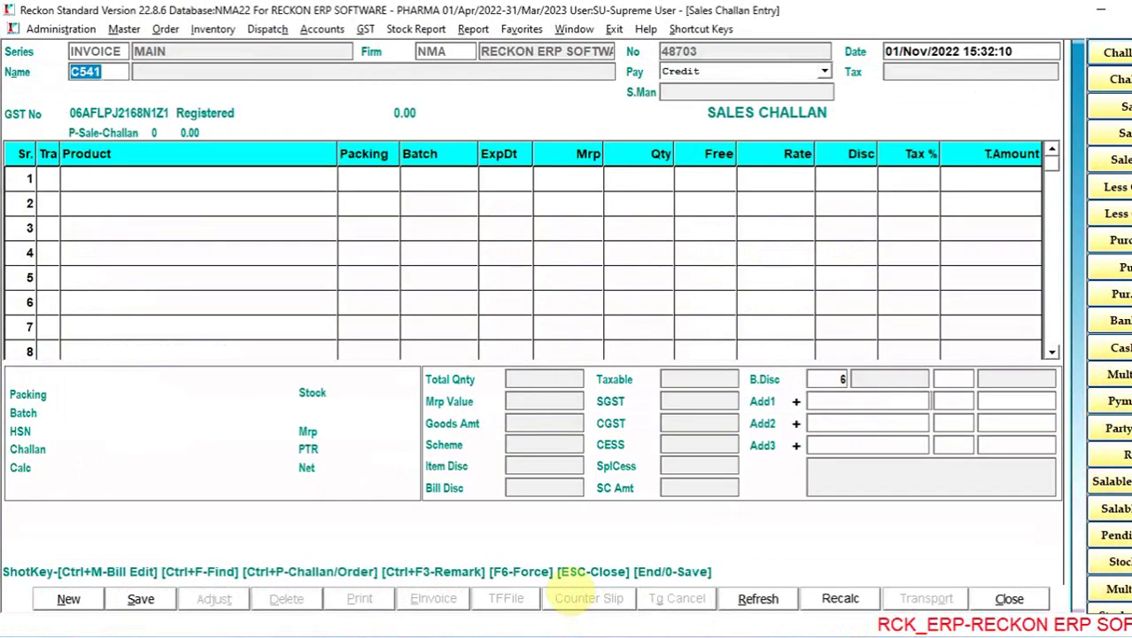
key("Escape")
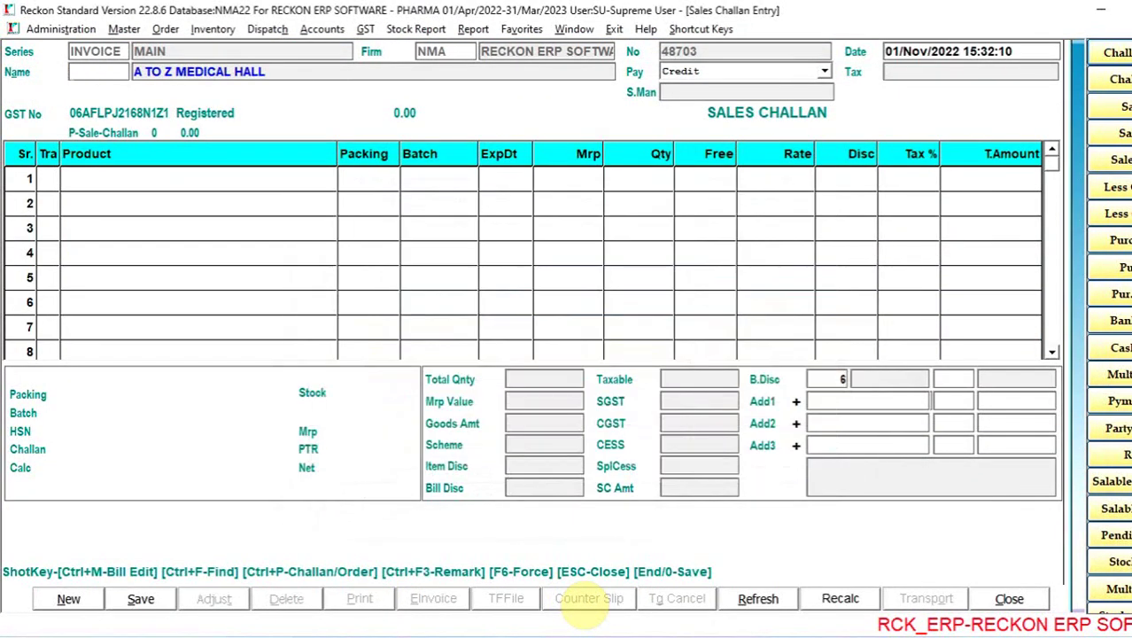
Step: Replace the sales challan's party with C.M.C.PHARMACY from the account list
key("Return")
type("C.M")
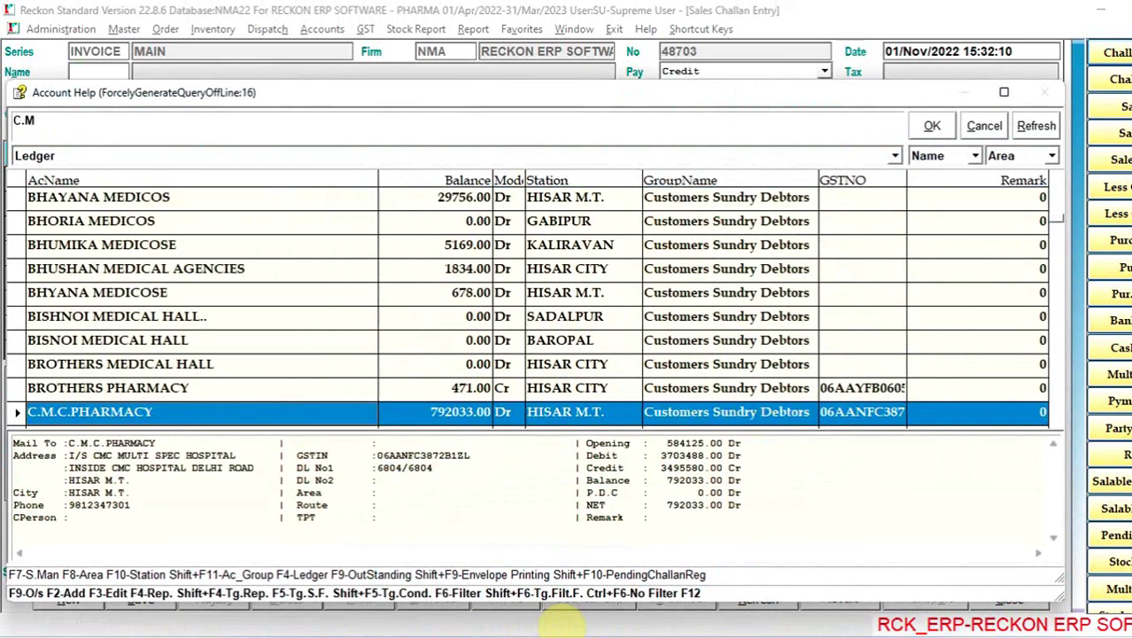
key("Return")
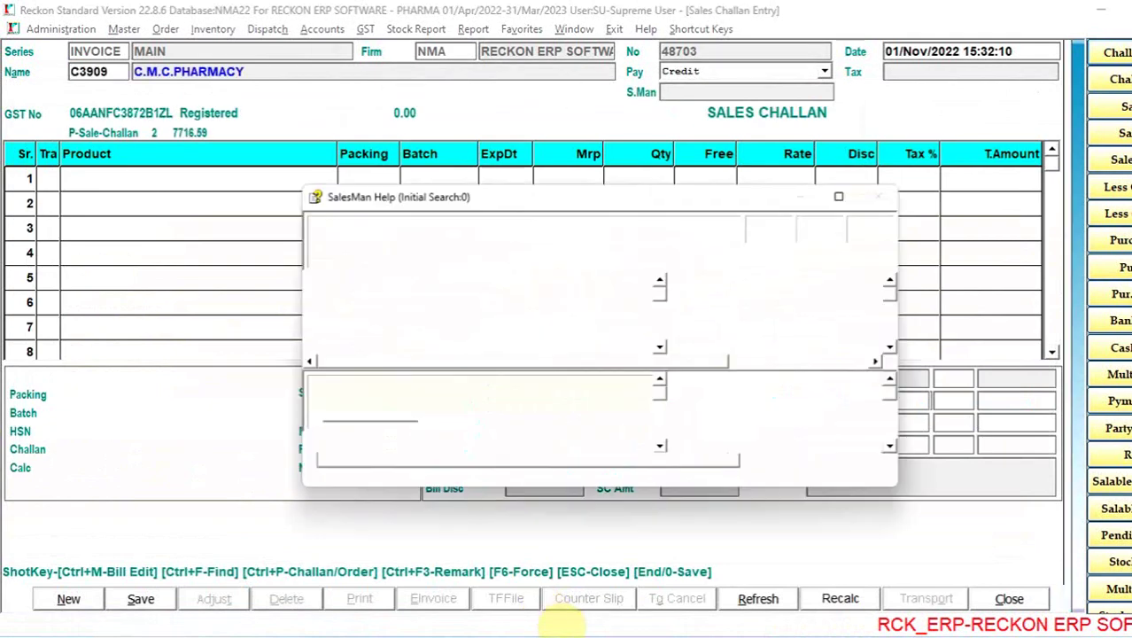
Step: Assign the first named salesman in the salesman list to the challan and close the item list
key("Down")
key("Down")
key("Up")
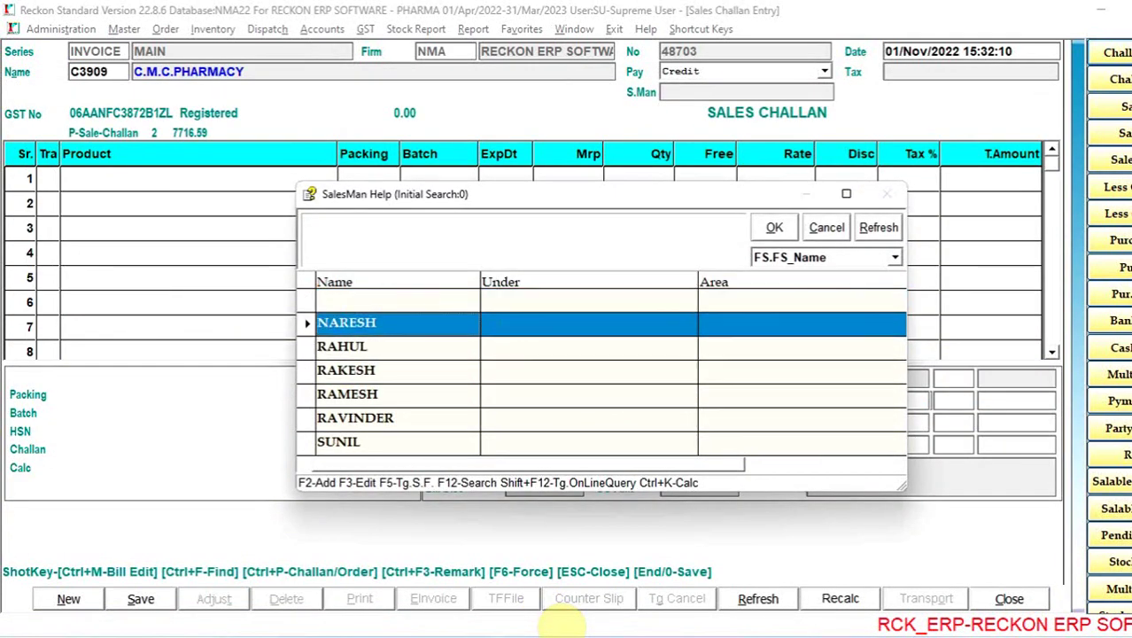
key("Down")
key("Up")
key("Down")
key("Up")
key("Escape")
key("Return")
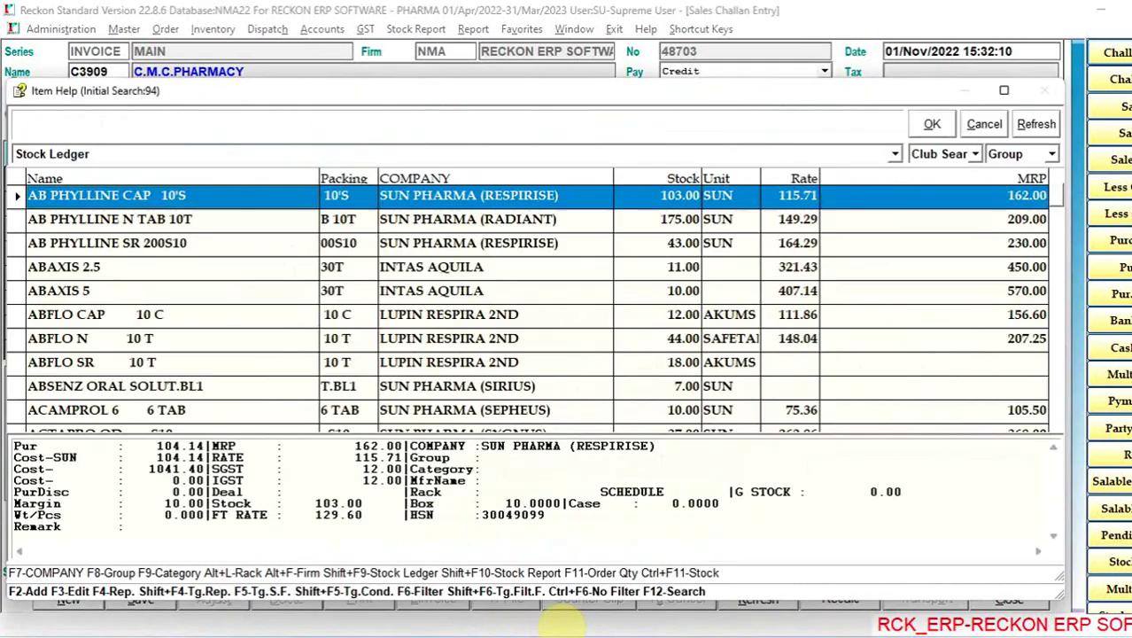
key("Escape")
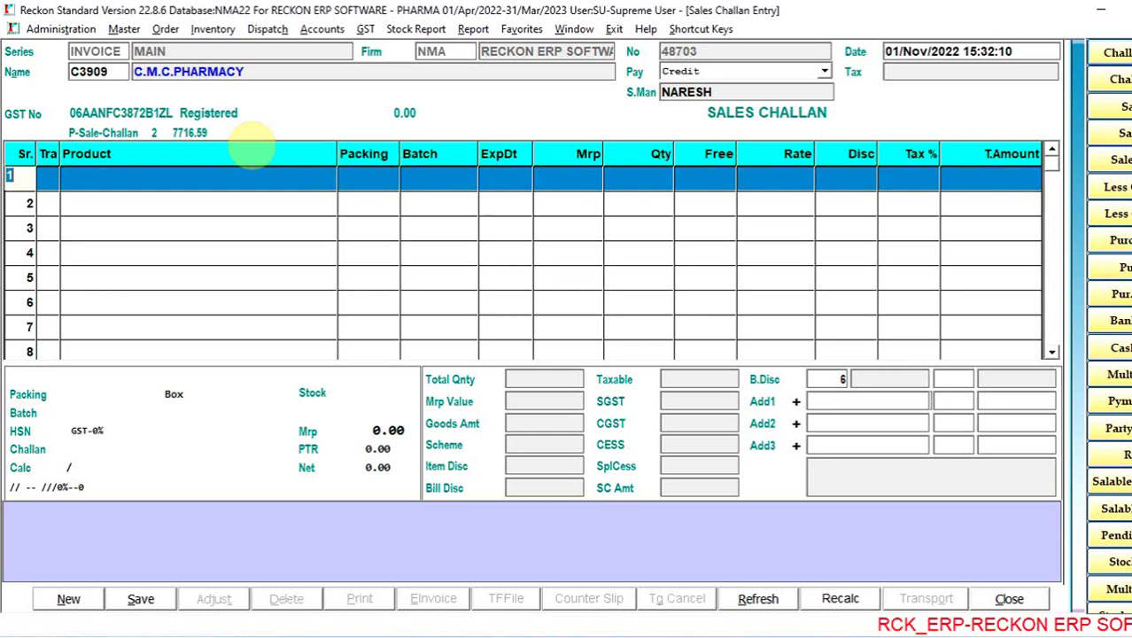
Step: Add AB PHYLLINE CAP 10'S as a sale item in the first row of the challan
key("Return")
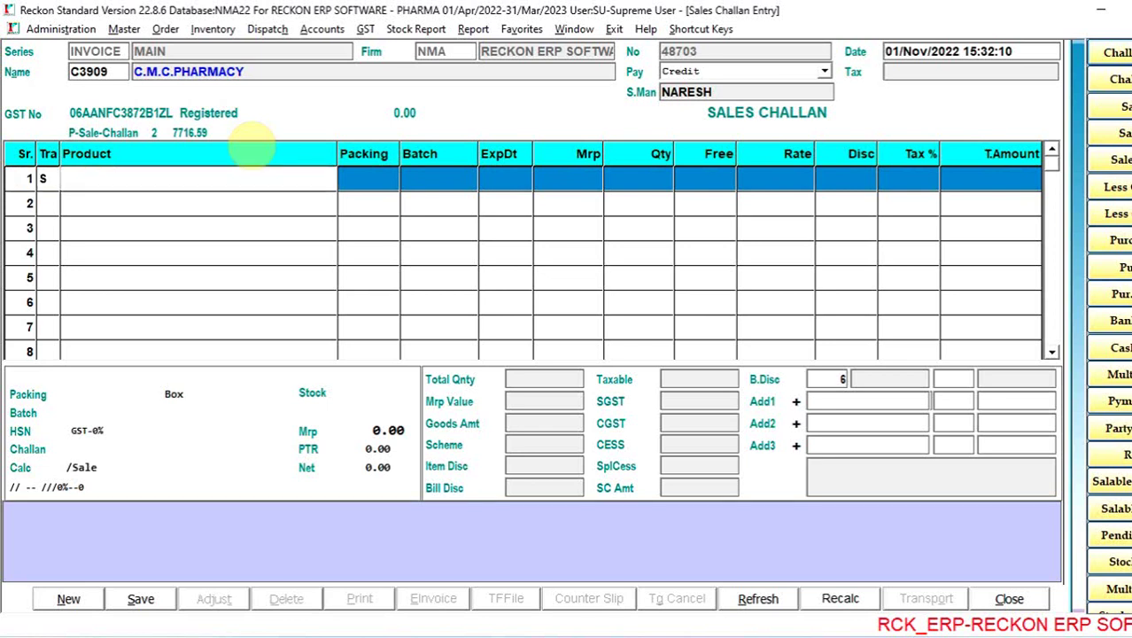
key("Return")
key("Return")
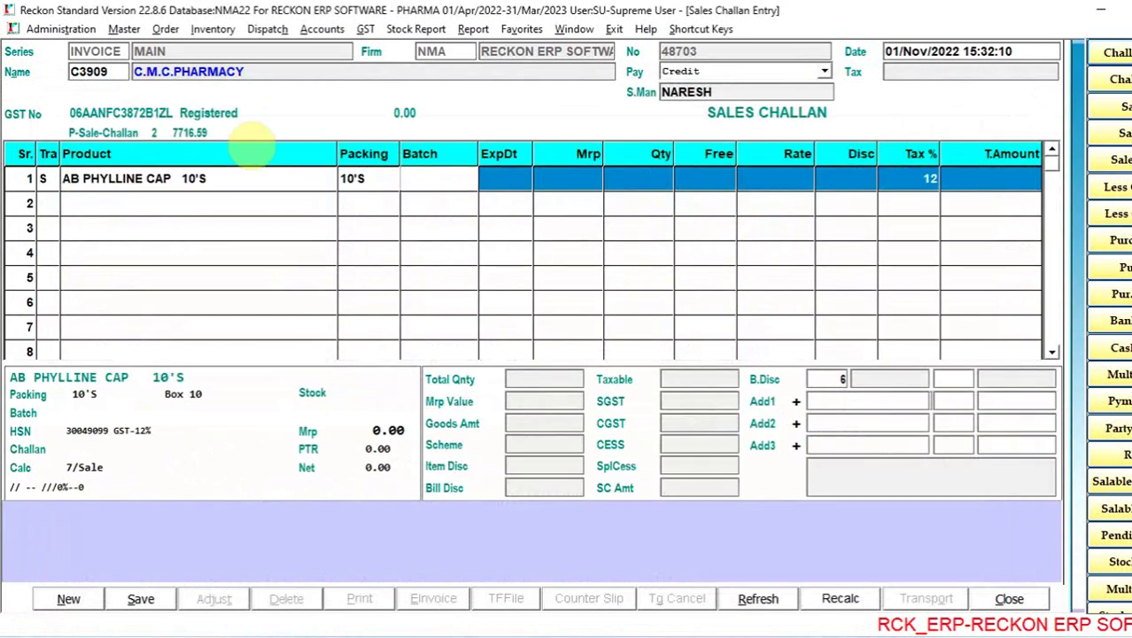
Step: Look through the saleable batches of AB PHYLLINE CAP 10'S, comparing their stock, rates, MRP and expiry dates
key("Down")
key("Down")
key("Down")
key("Down")
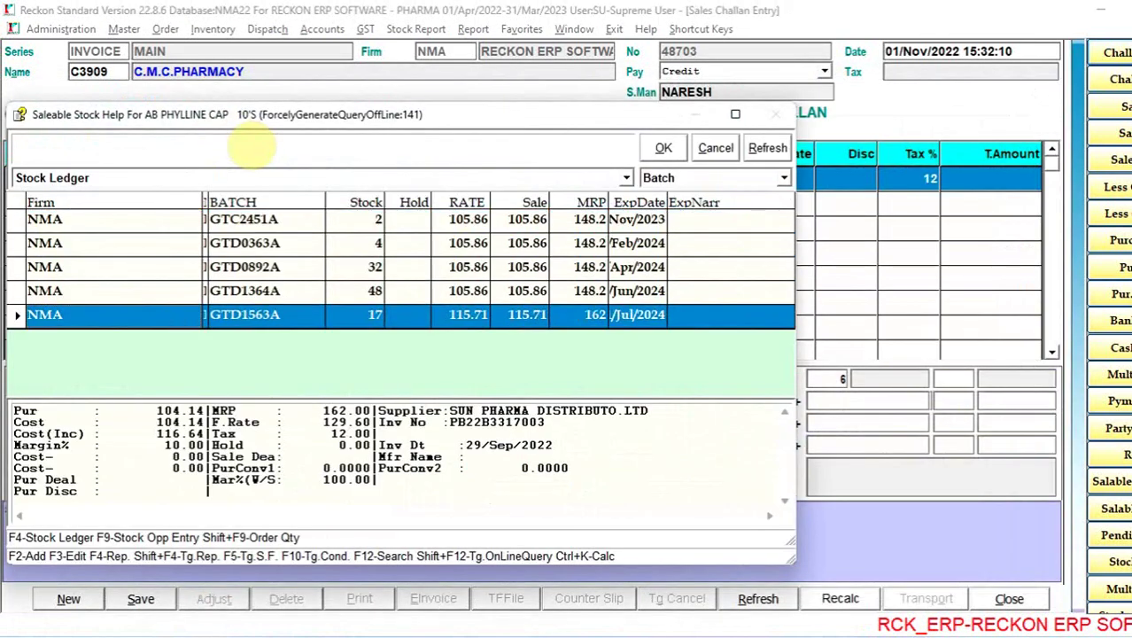
key("Up")
key("Up")
key("Up")
key("Up")
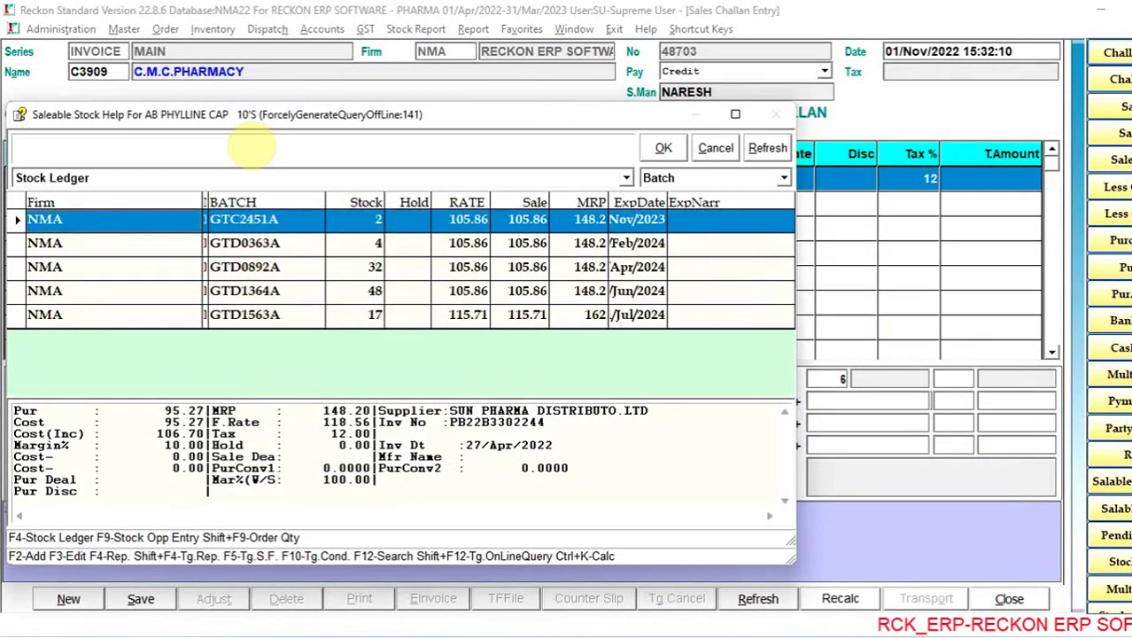
key("Down")
key("Down")
key("Down")
key("Down")
key("Up")
key("Up")
key("Up")
key("Up")
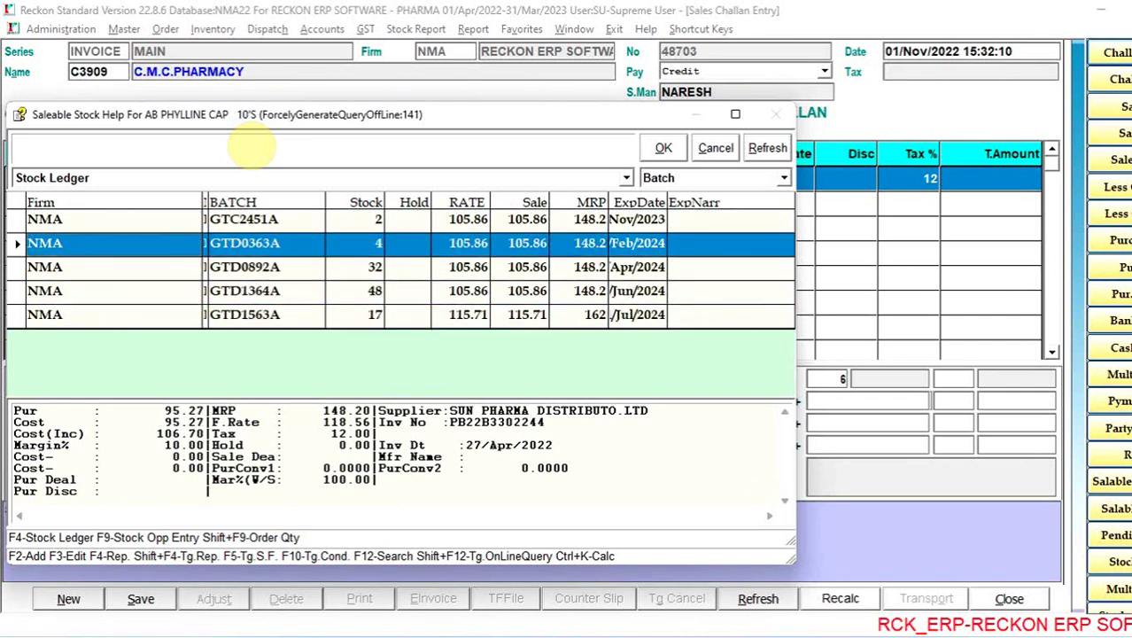
key("Down")
key("Down")
key("Down")
key("Down")
key("Up")
key("Up")
key("Up")
key("Up")
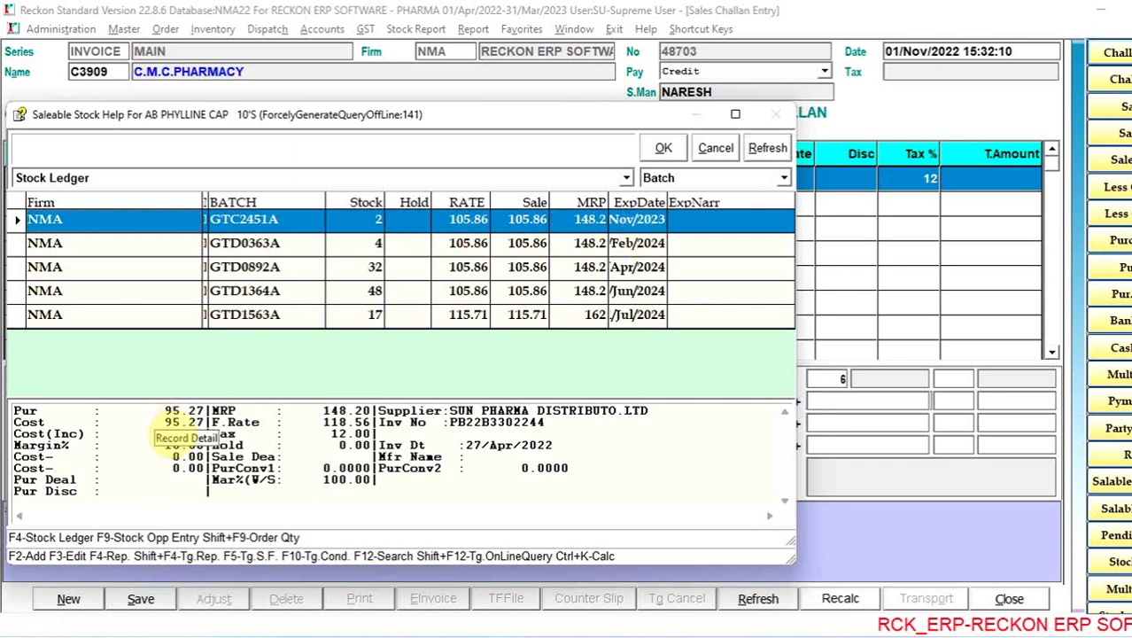
Step: Examine the supplier, purchase invoice and cost details of each AB PHYLLINE CAP 10'S batch
left_click_drag(456, 412, 558, 443)
left_click(489, 260)
key("Up")
key("Up")
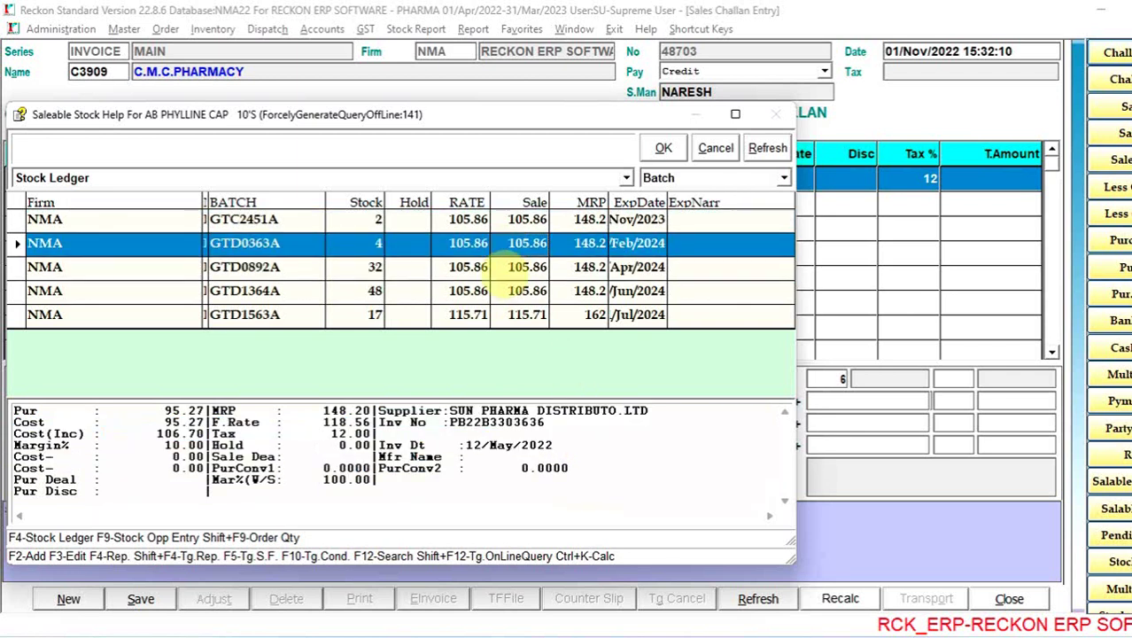
key("Down")
key("Down")
key("Down")
key("Down")
key("Up")
key("Up")
key("Up")
key("Up")
key("Down")
key("Down")
key("Down")
key("Down")
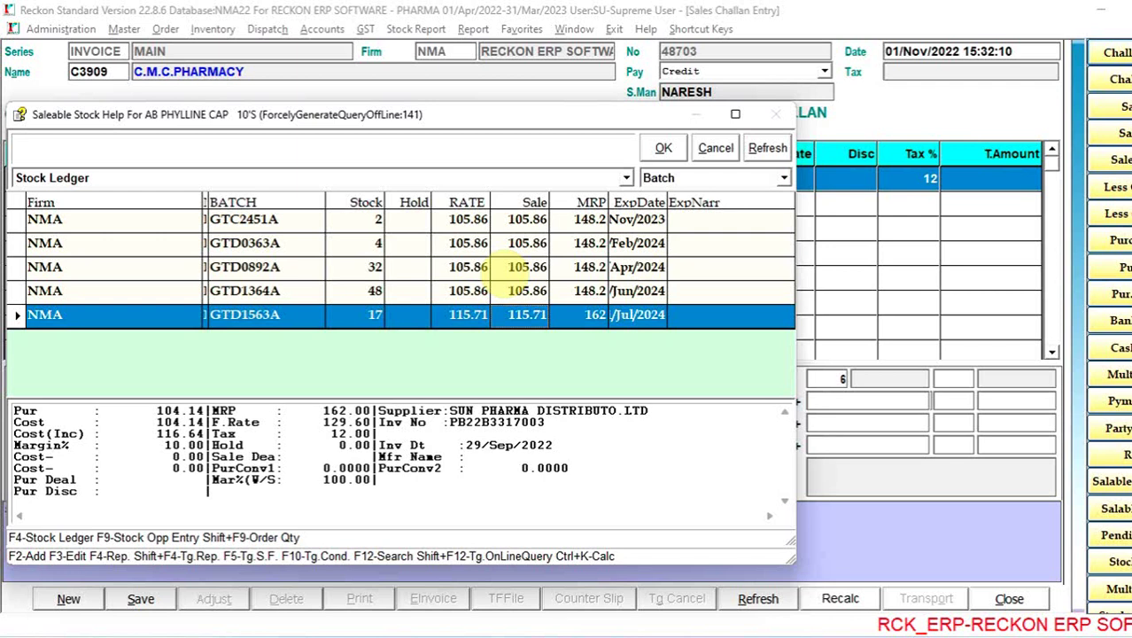
key("Up")
key("Up")
key("Up")
key("Up")
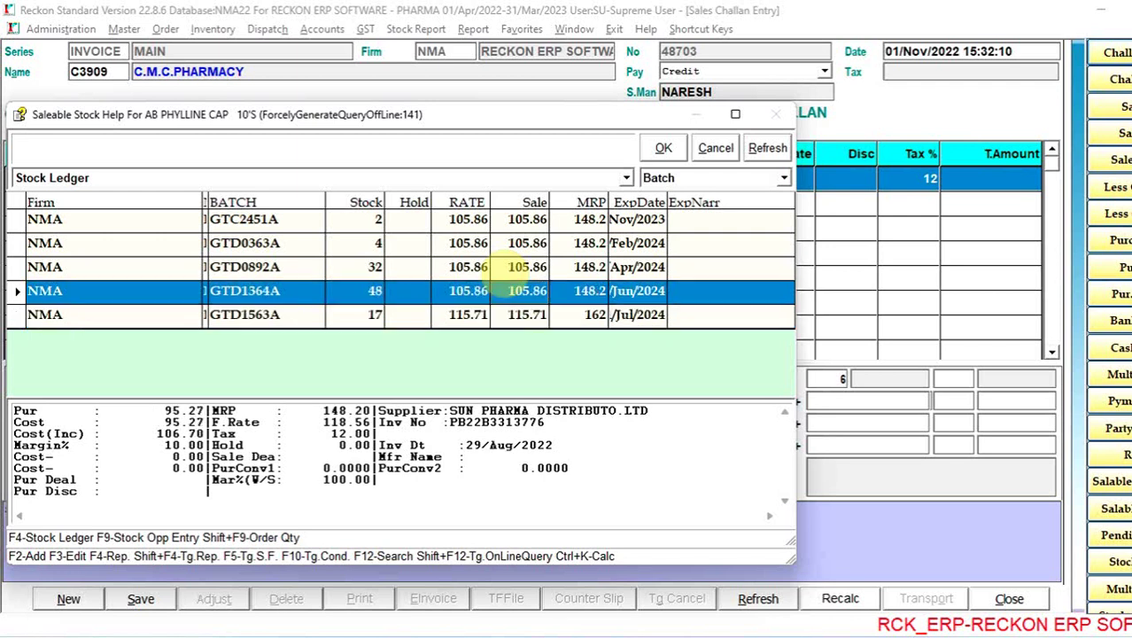
Step: Choose batch GTD1563A for AB PHYLLINE CAP 10'S and complete the row with a quantity of 10
key("Down")
key("Down")
key("Down")
key("Down")
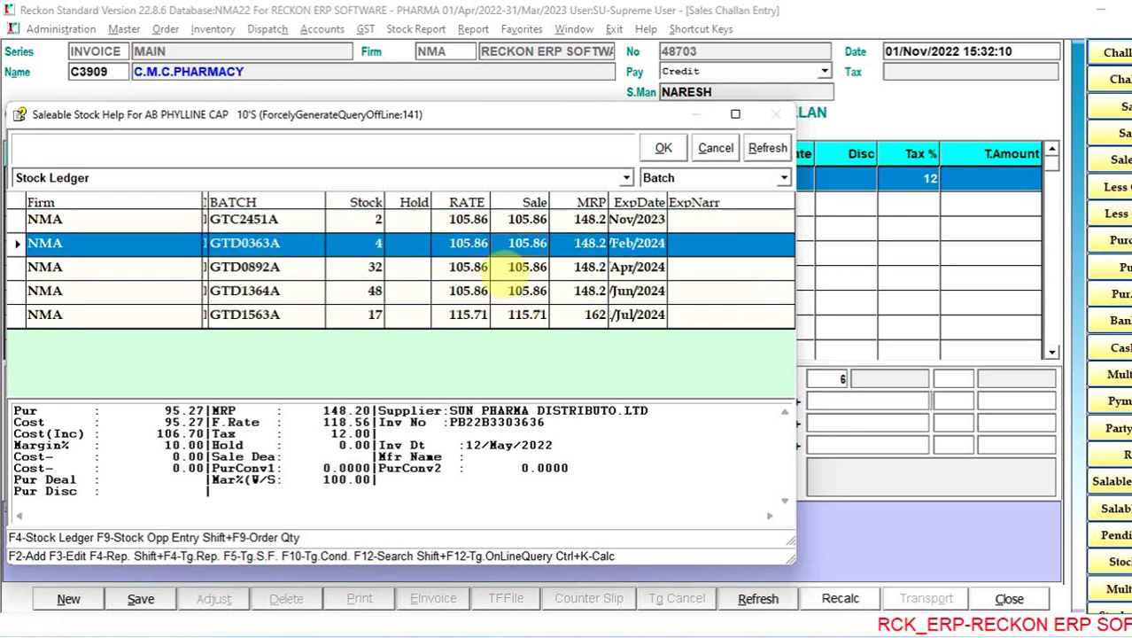
key("Return")
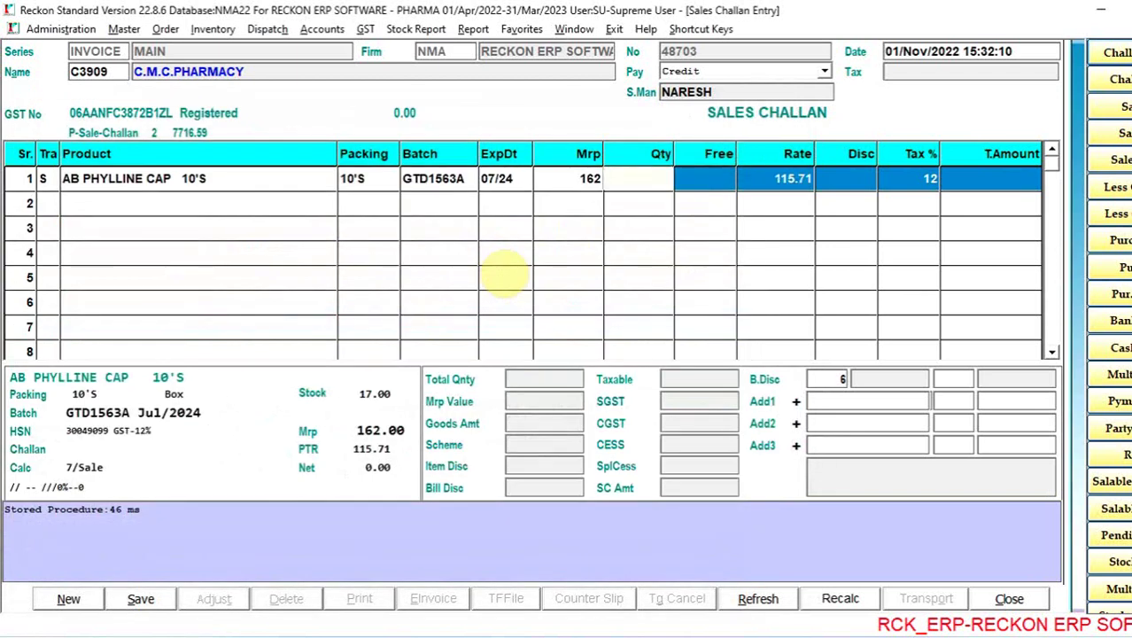
type("10")
key("Return")
key("Return")
key("Return")
key("Return")
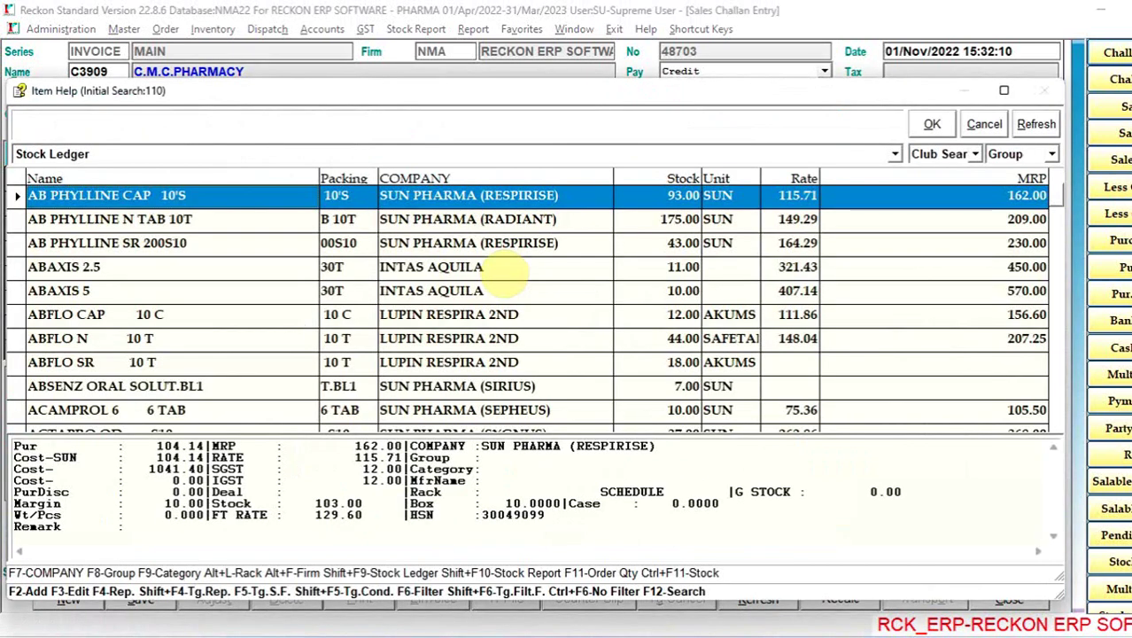
type("DIST")
key("Down")
key("Return")
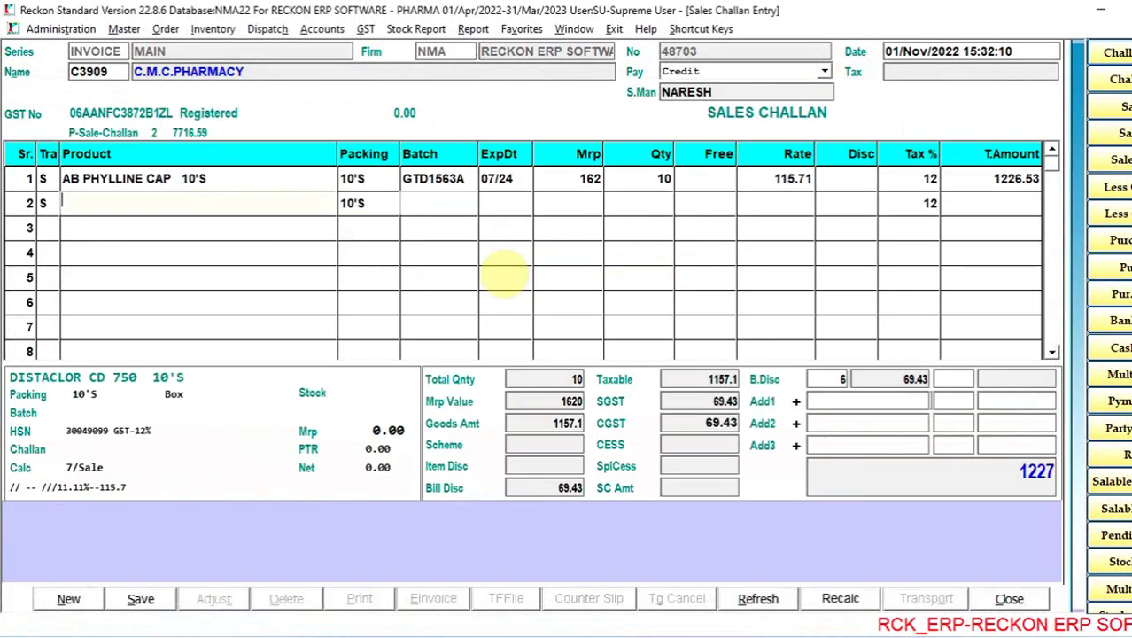
key("Return")
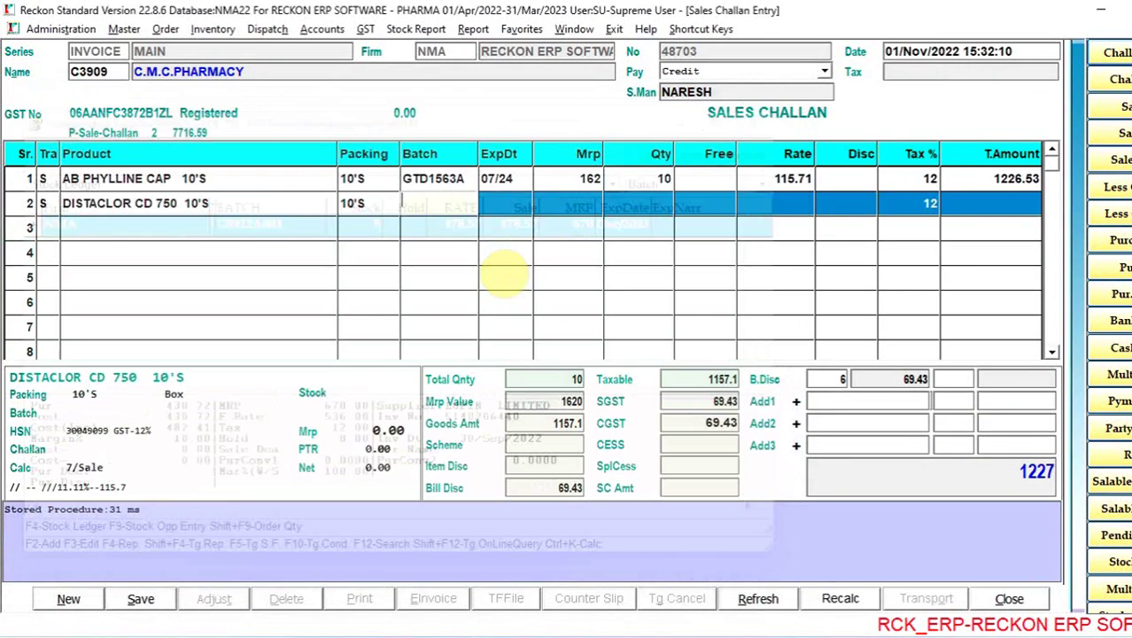
Step: Enter ASPRITO 2 10 T as the second item, using batch K2201179
type("AS")
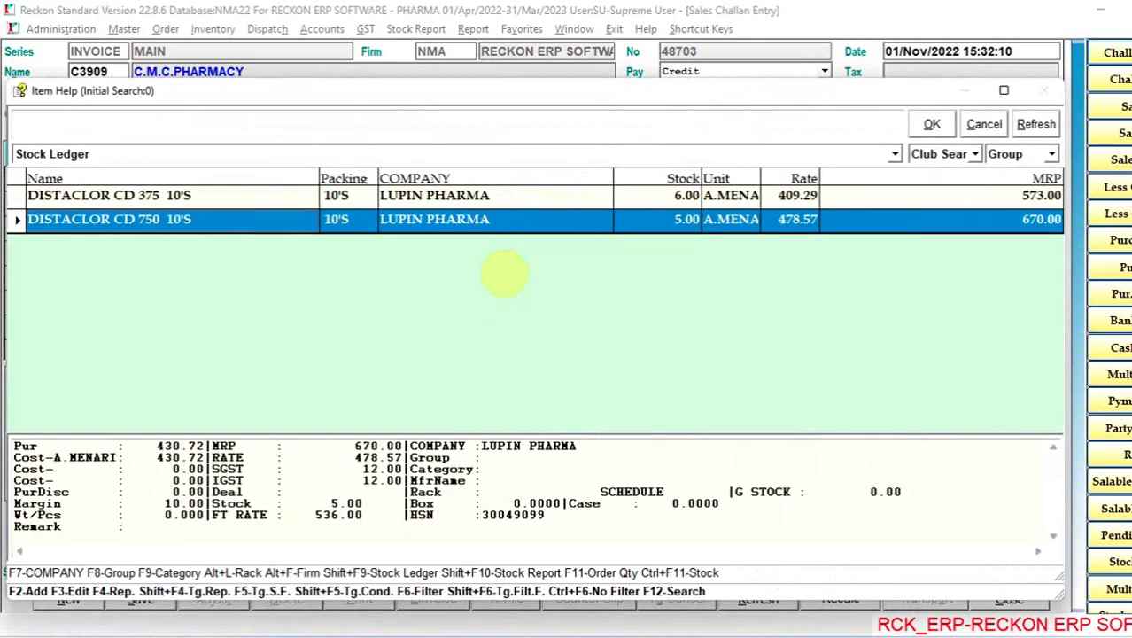
key("Down")
key("Down")
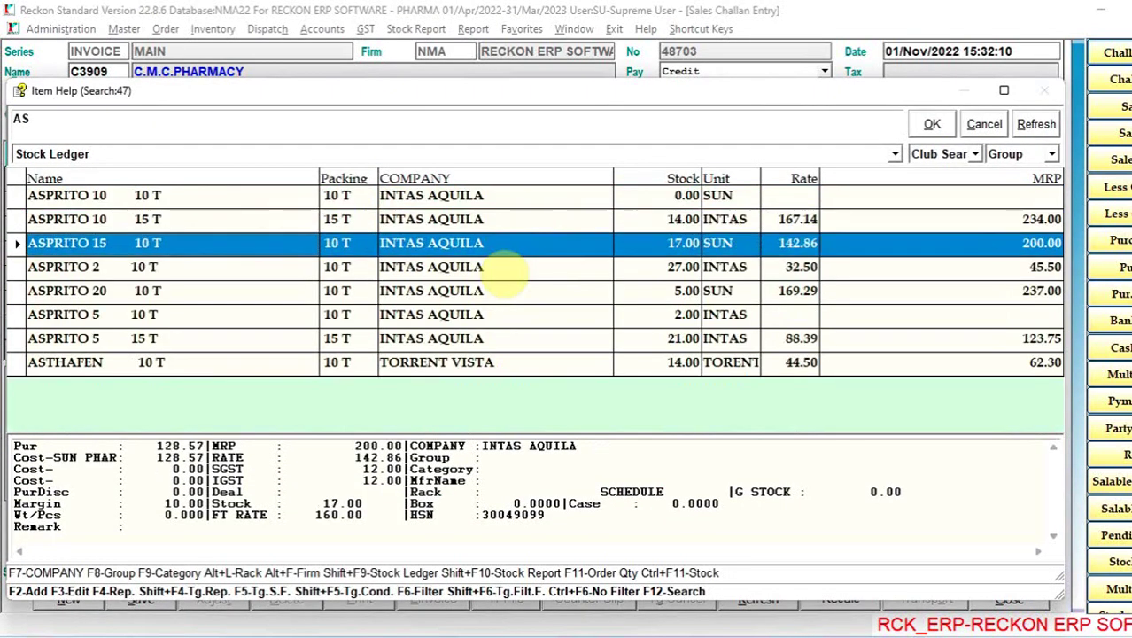
key("Down")
key("Return")
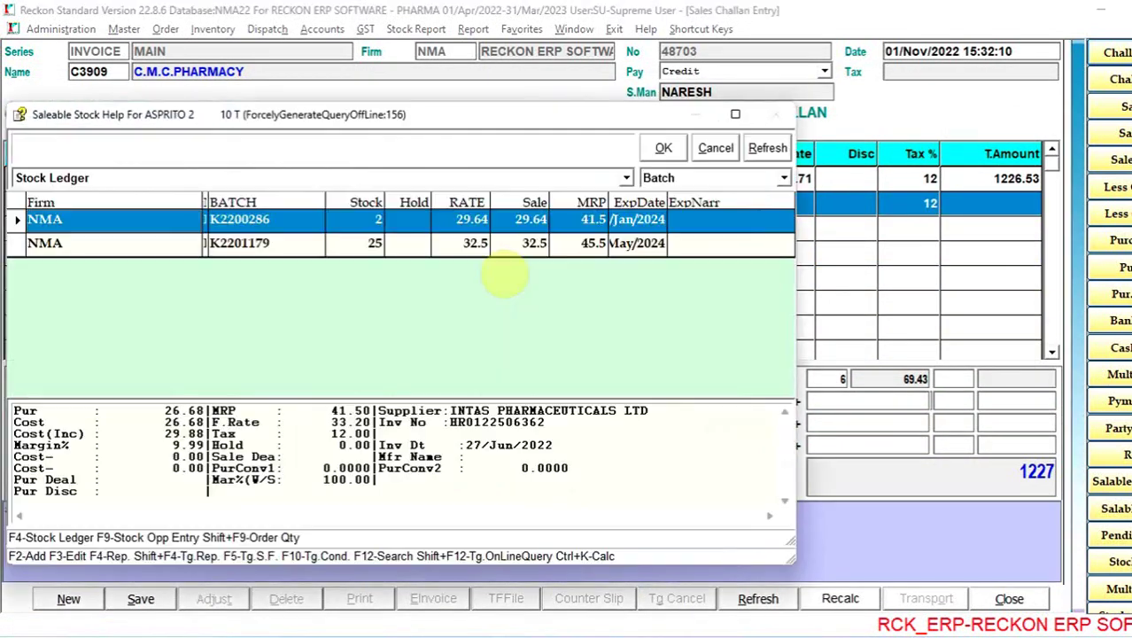
key("Down")
key("Return")
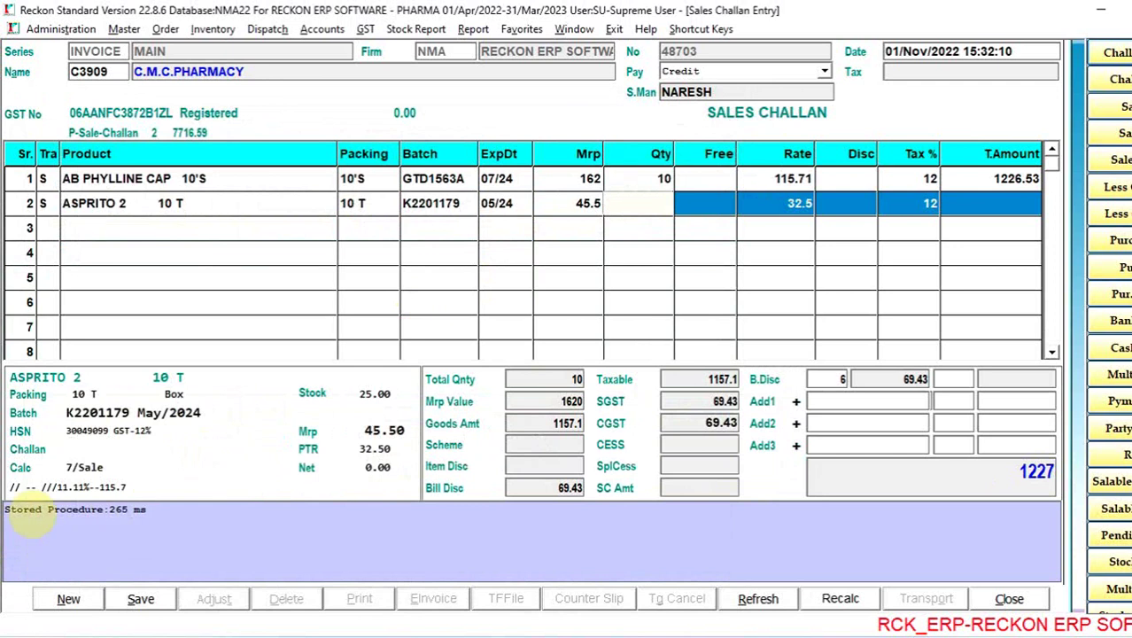
Step: Set the quantity of ASPRITO 2 10 T to 10 and complete the row
key("Return")
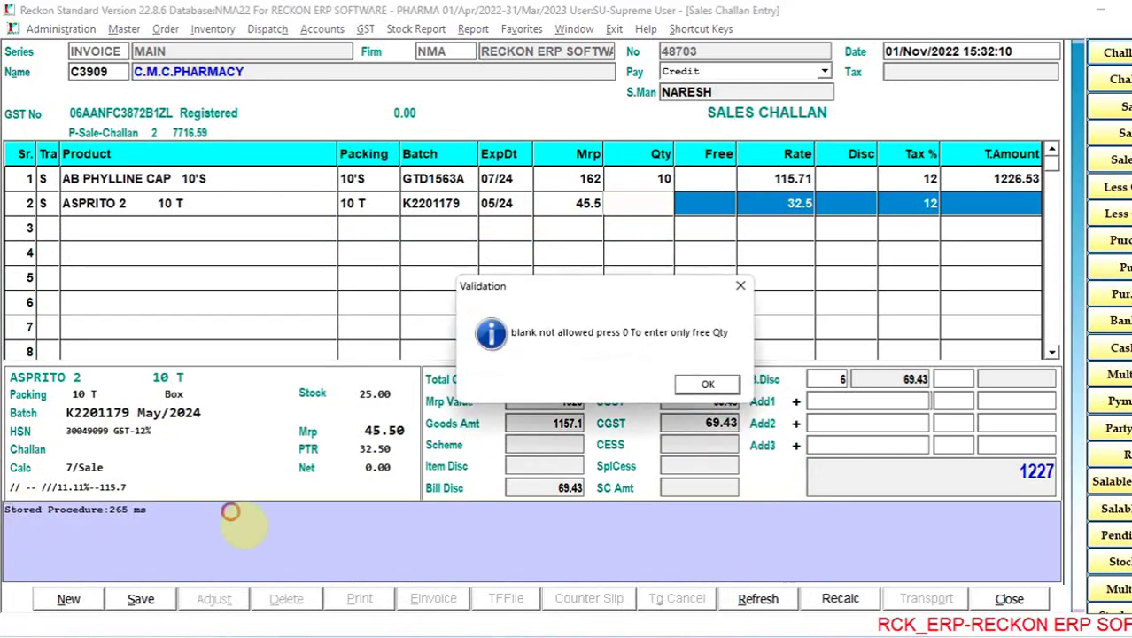
left_click(713, 388)
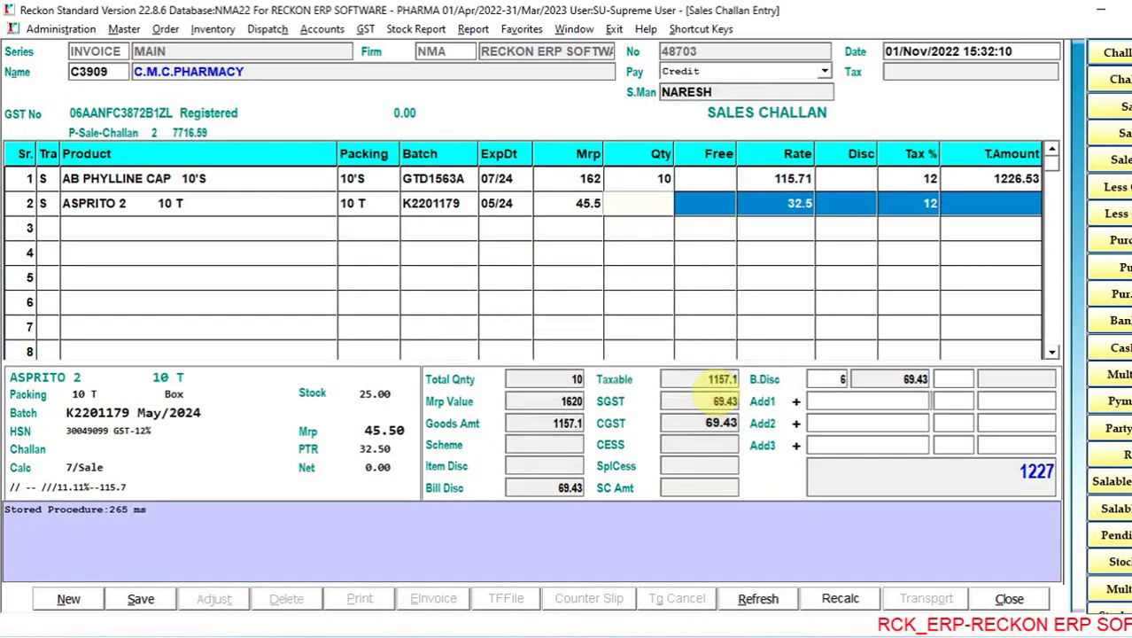
type("10")
key("Return")
key("Return")
key("Return")
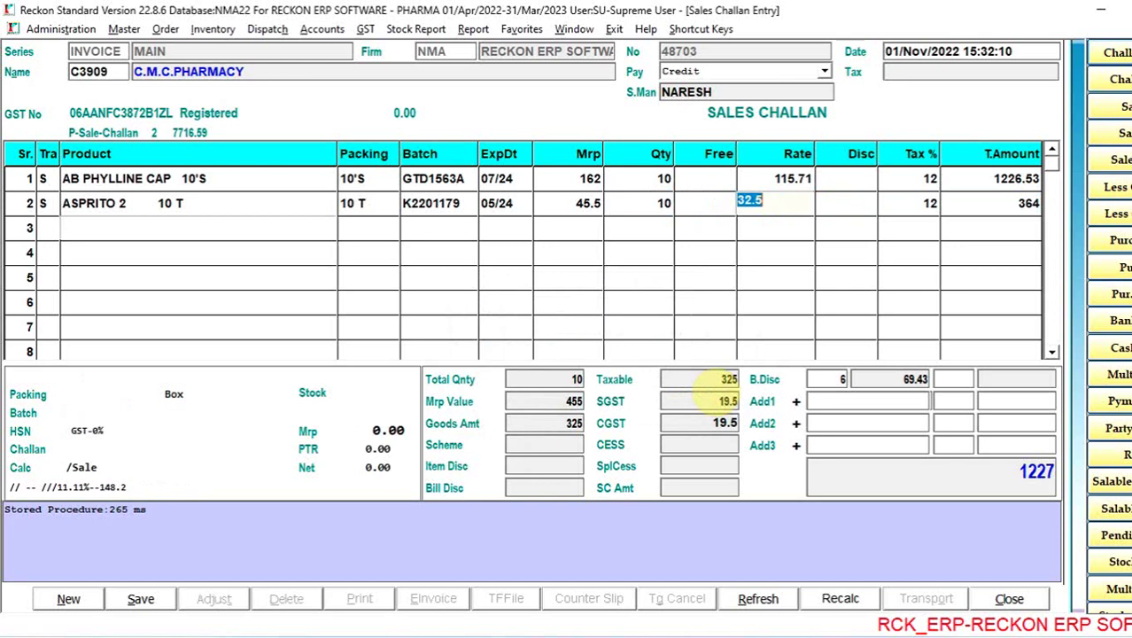
key("Escape")
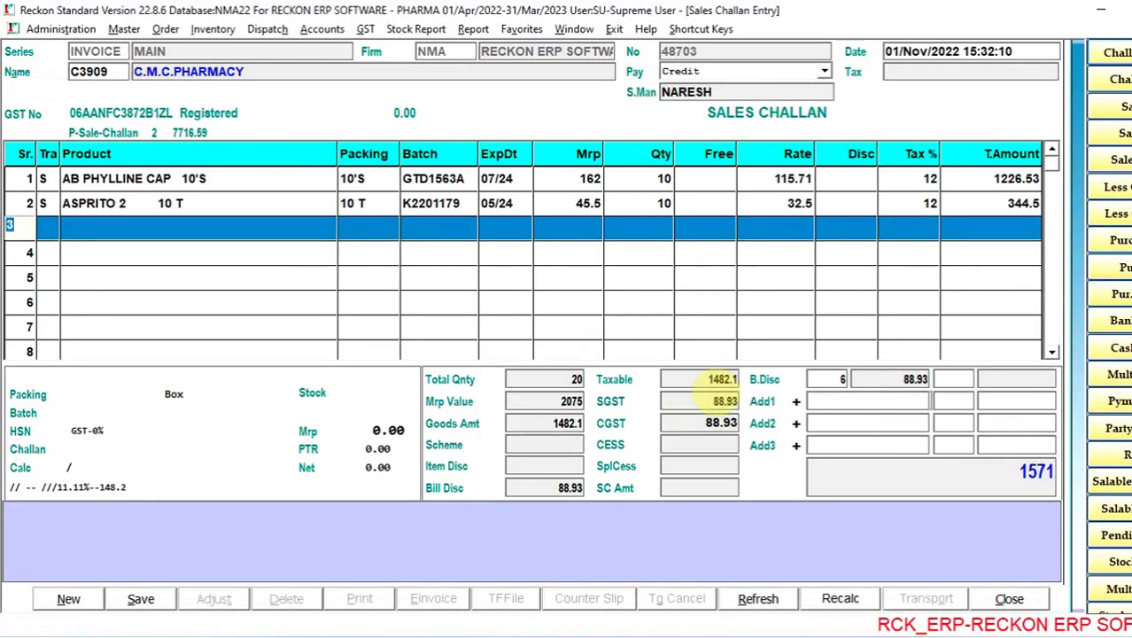
Step: Save the sales challan for C.M.C.PHARMACY and close the challan entry
key("End")
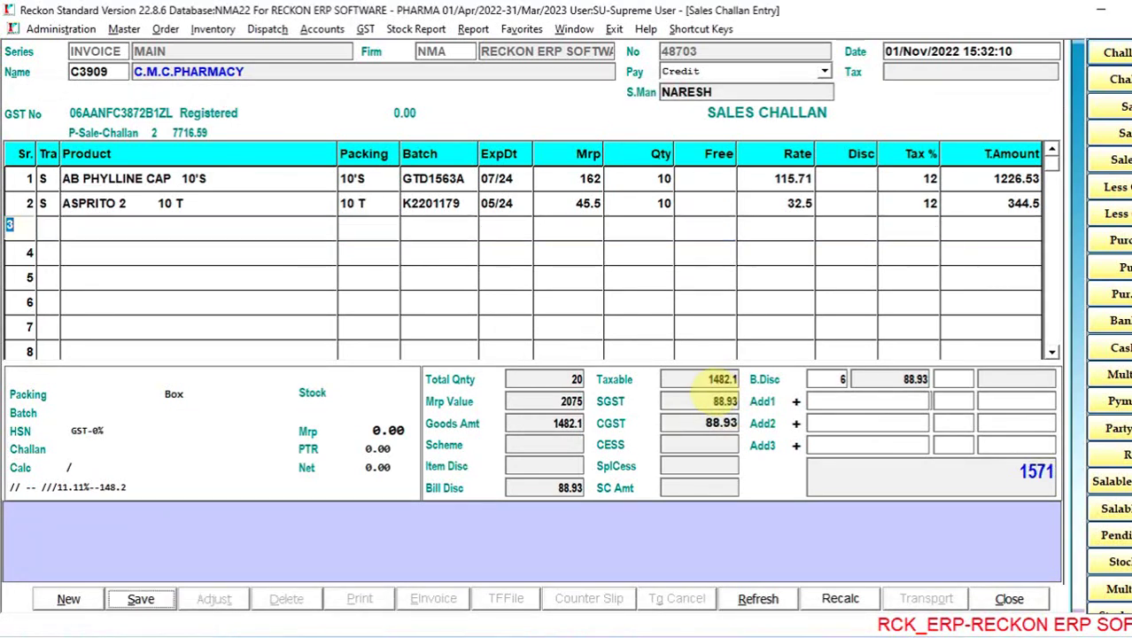
key("Return")
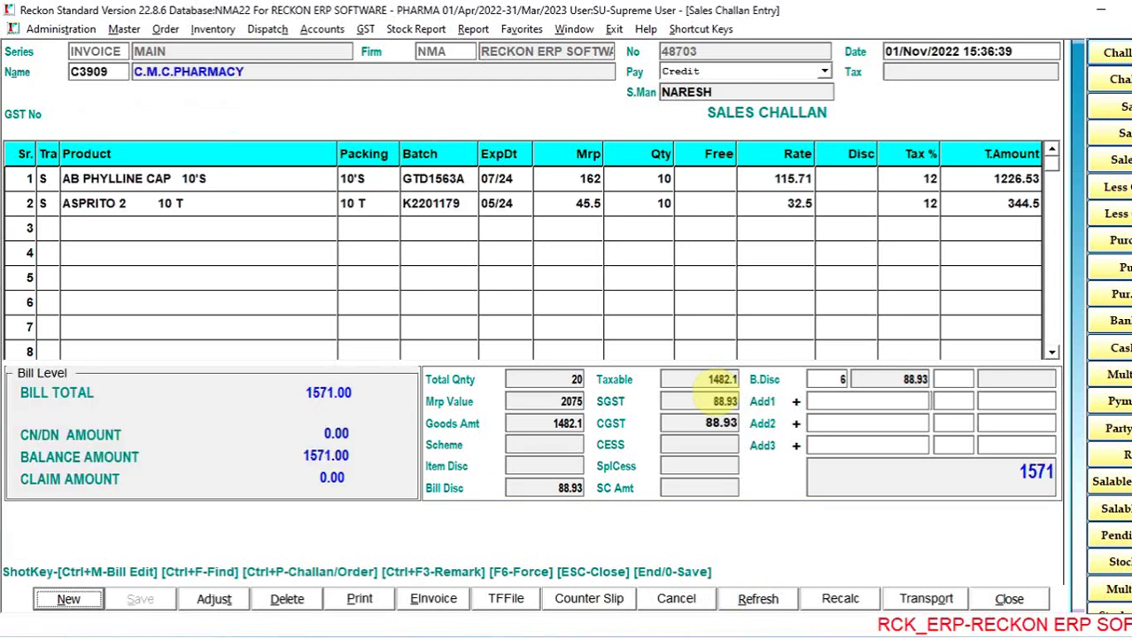
key("Tab")
key("Tab")
key("Tab")
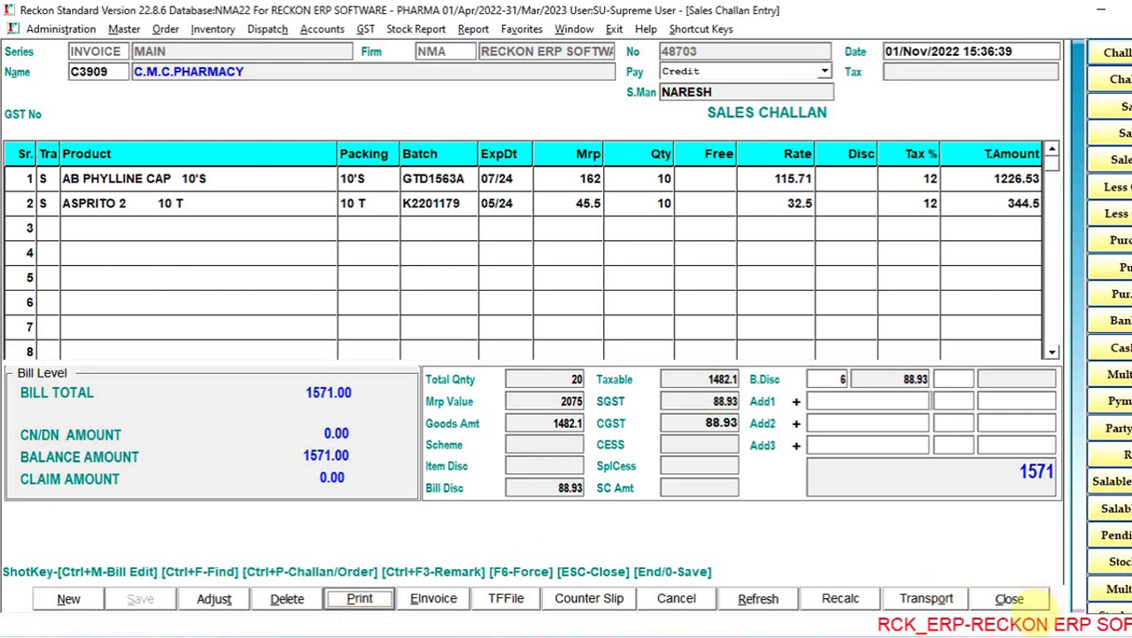
left_click(1010, 598)
left_click(577, 361)
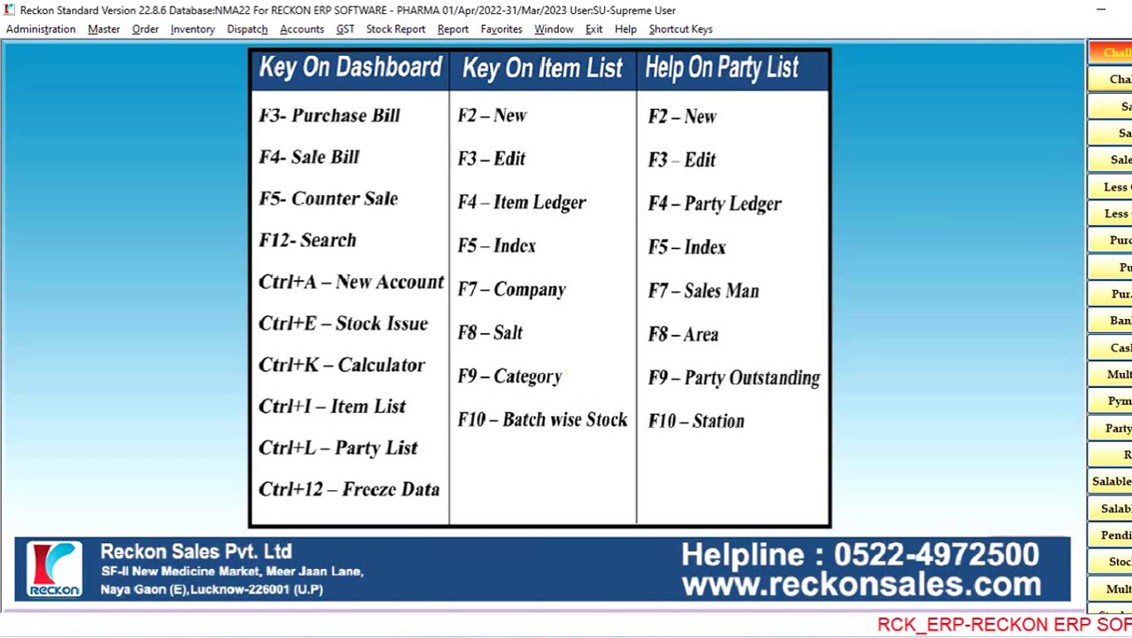
Step: Start a new sale bill with C.M.C.PHARMACY as the party
key("F4")
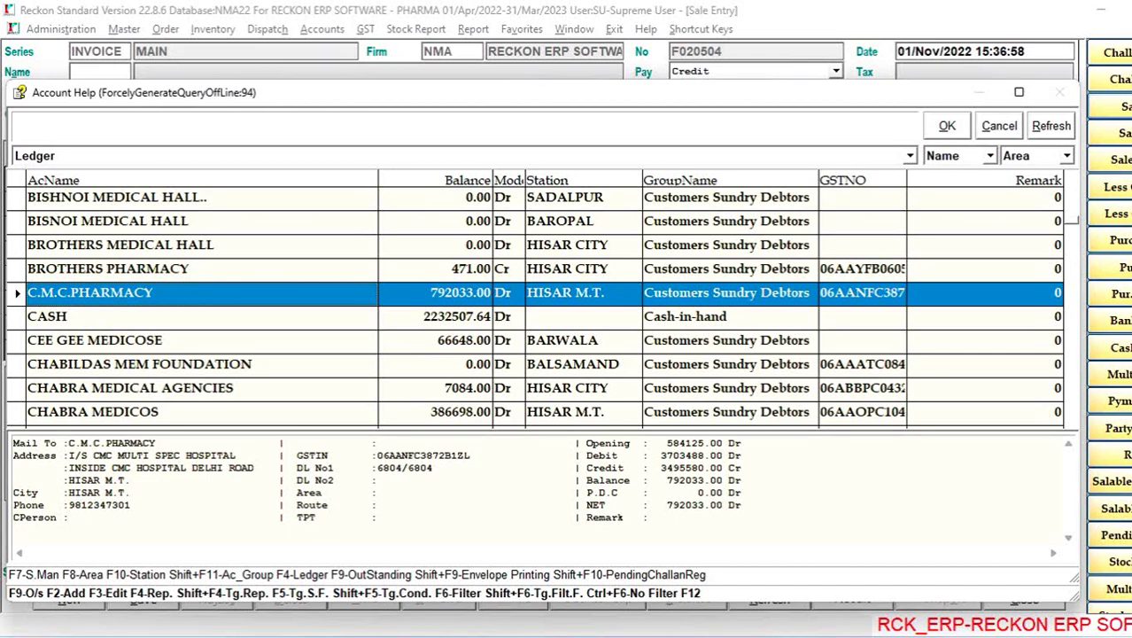
key("Return")
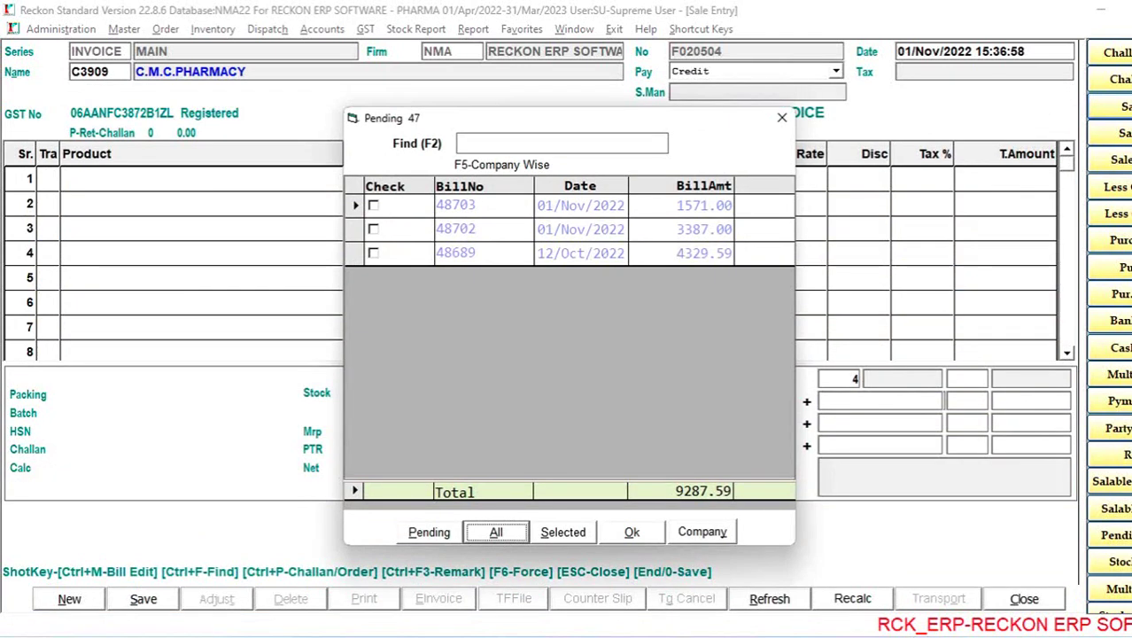
Step: Open the items of all pending challans of C.M.C.PHARMACY and close the pending item list
key("Tab")
key("shift+Tab")
key("Tab")
key("shift+Tab")
key("Return")
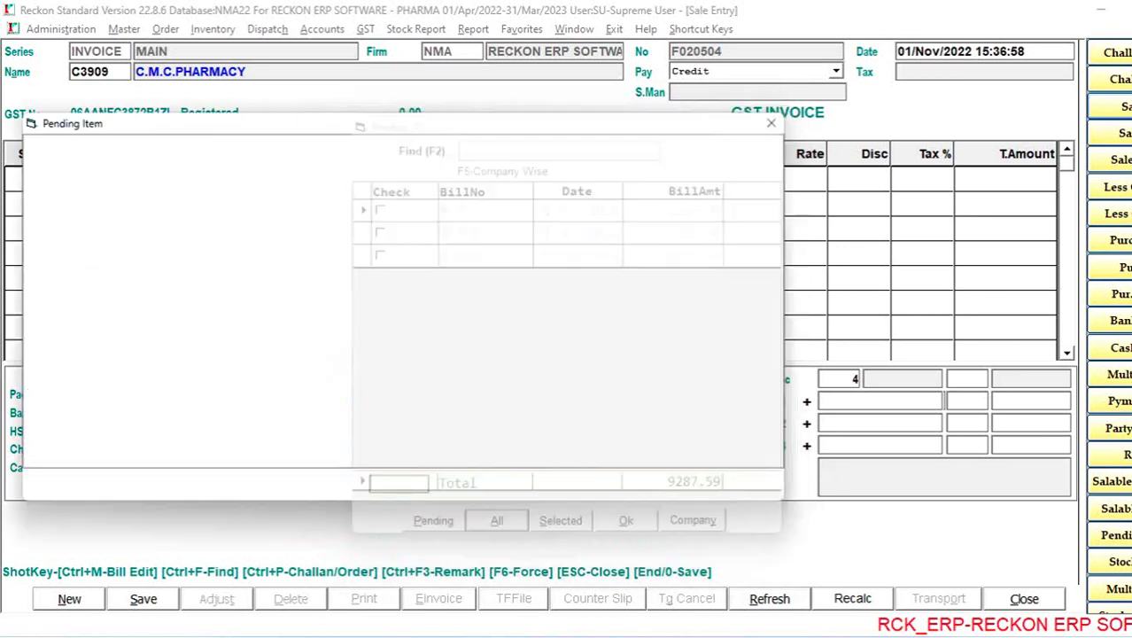
key("Escape")
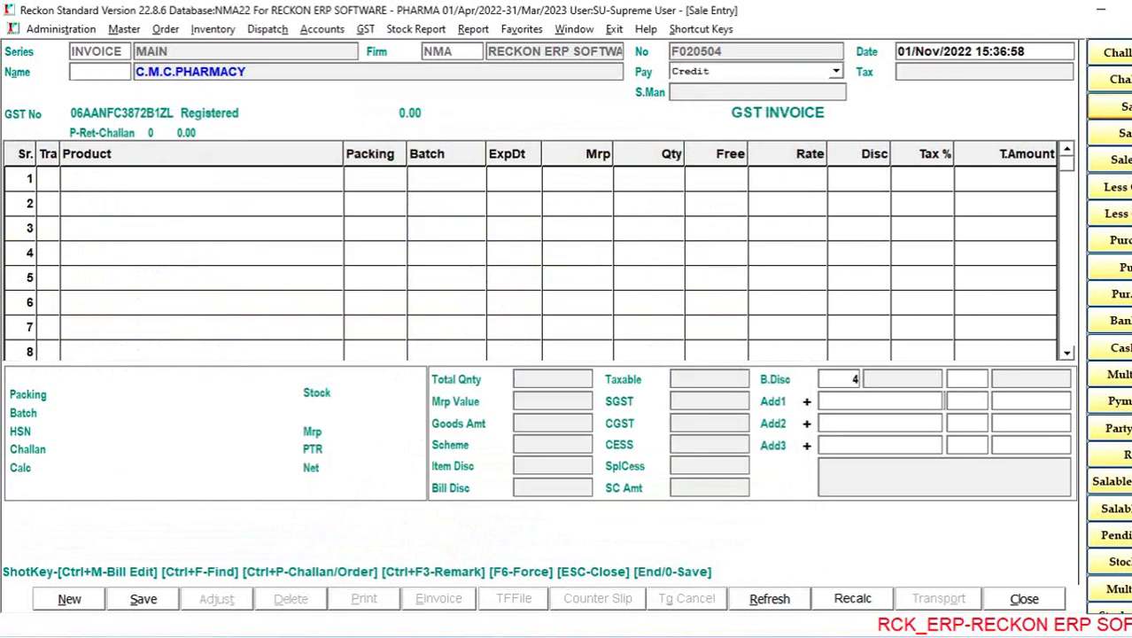
Step: Confirm C.M.C.PHARMACY as the bill's party and mark pending challans 48703 and 48702
key("Return")
key("Return")
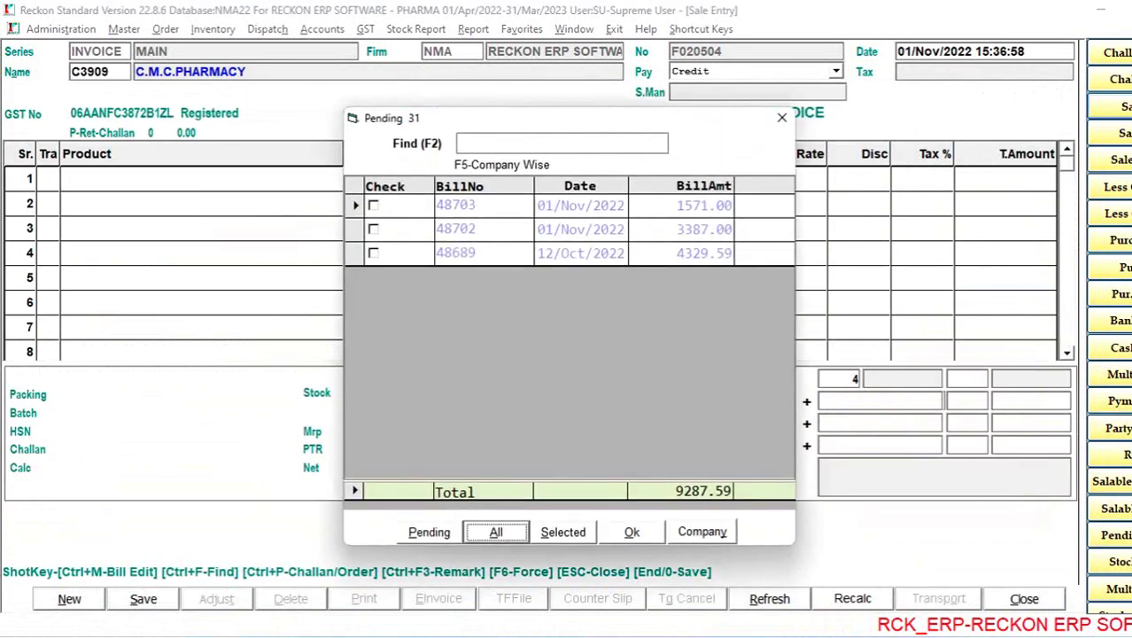
key("Tab")
key("Tab")
key("space")
key("space")
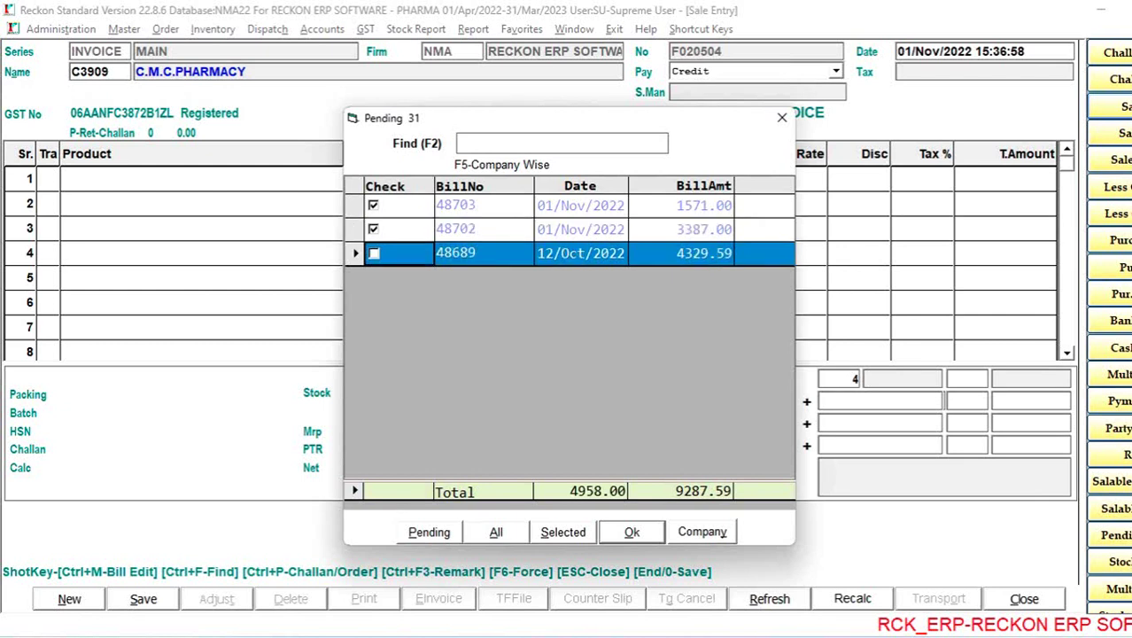
Step: Unmark and re-mark challans 48703 and 48702 in the pending challan list
key("Up")
key("Up")
key("space")
key("space")
key("Up")
key("Up")
key("space")
key("space")
key("Up")
key("Up")
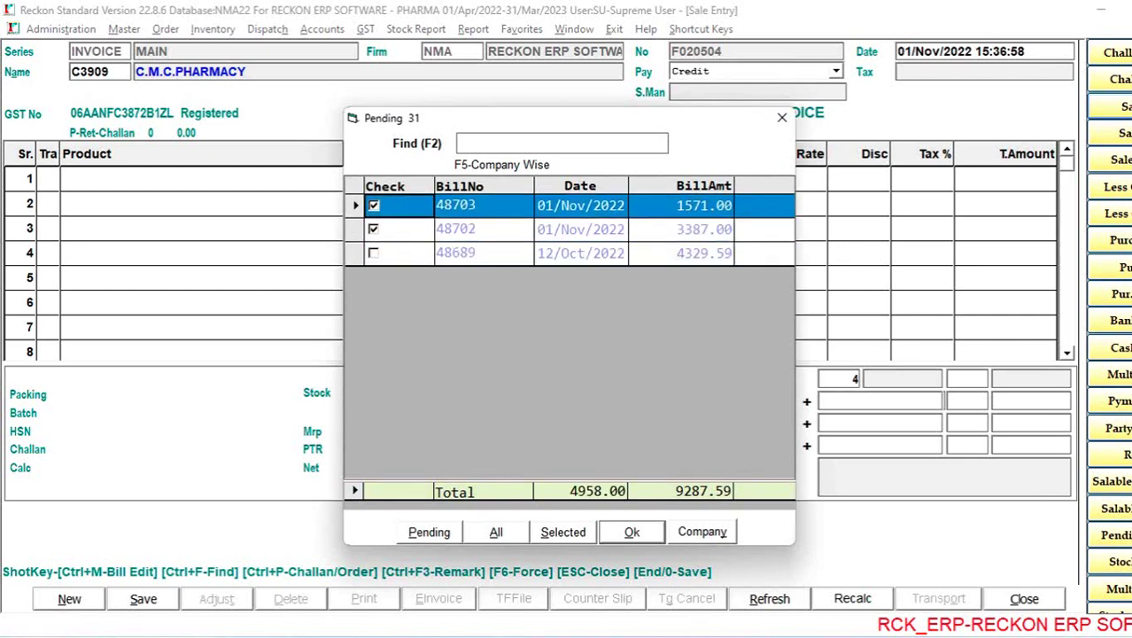
Step: Have challans 48703, 48702 and 48689 all marked and bring their pending items into the sale bill
key("space")
key("space")
key("space")
key("Up")
key("Up")
key("space")
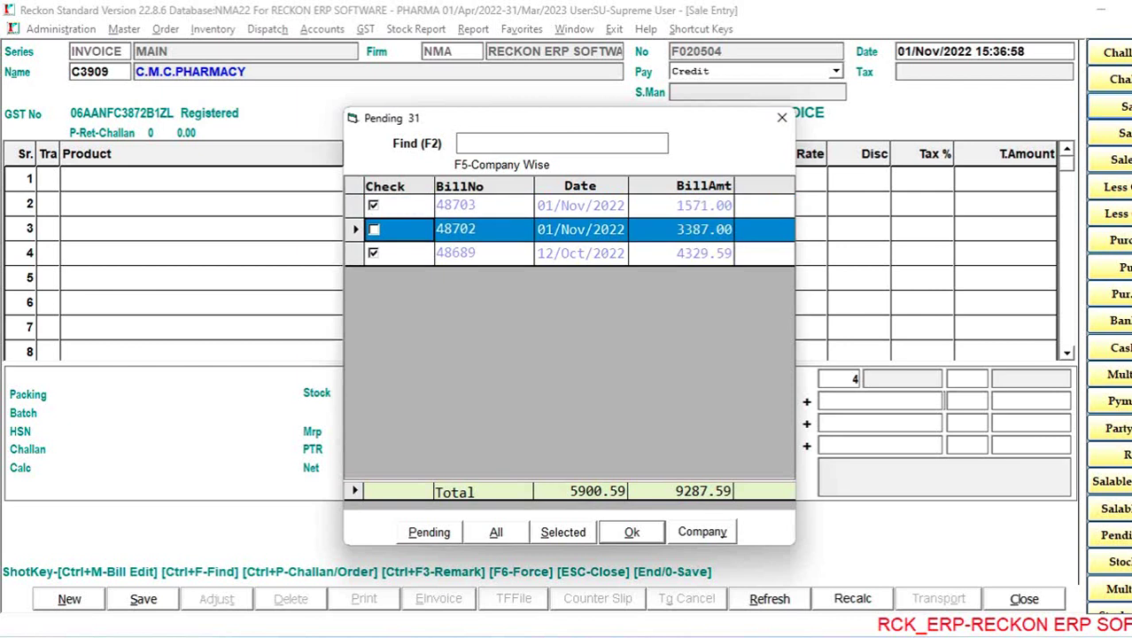
key("space")
key("Up")
key("Up")
key("Return")
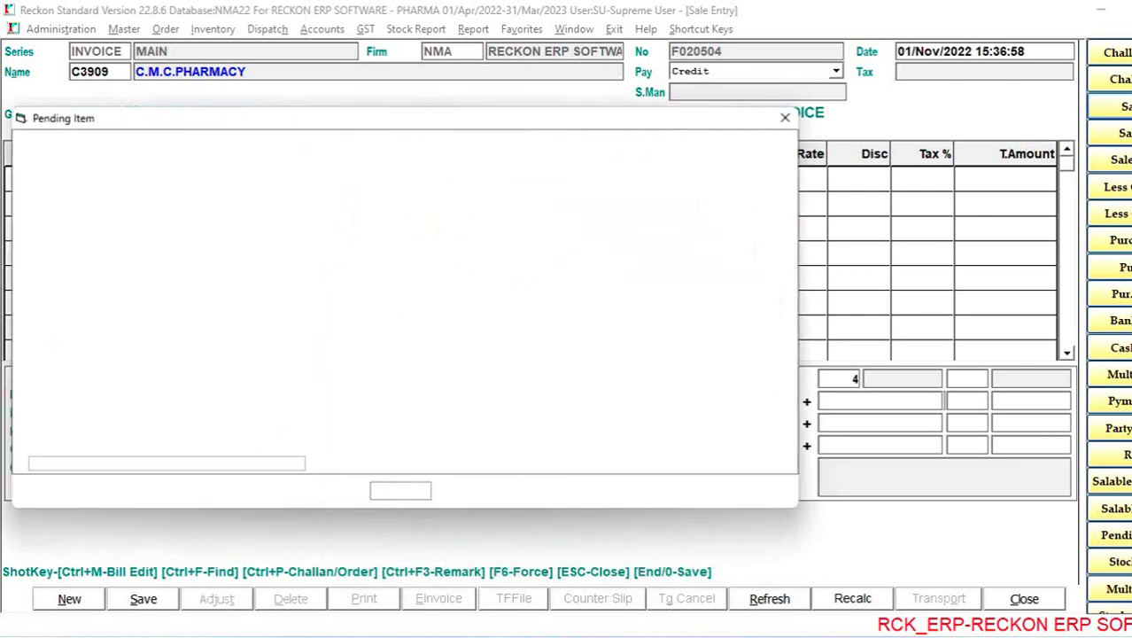
key("Down")
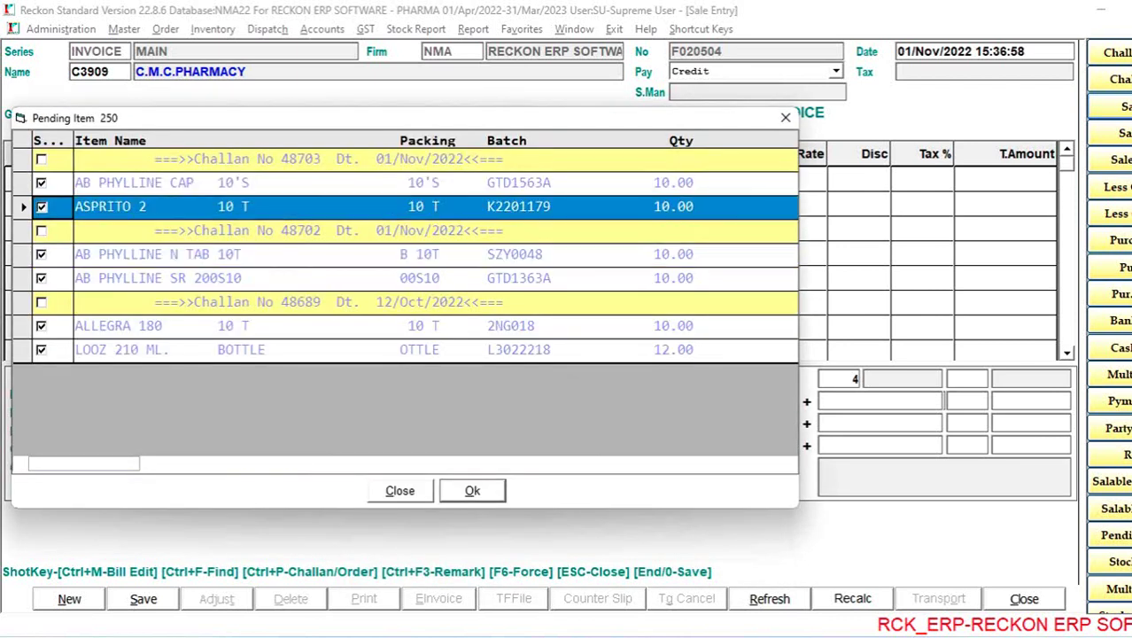
key("Return")
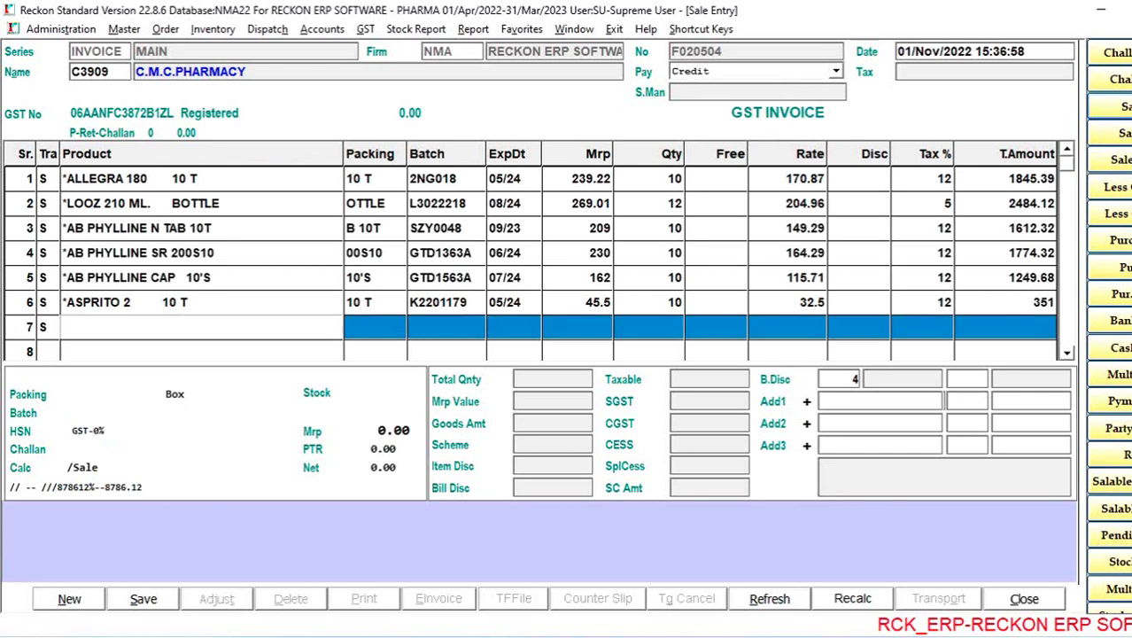
Step: Leave the item lookup and discard the C.M.C.PHARMACY sale bill without saving it
key("Return")
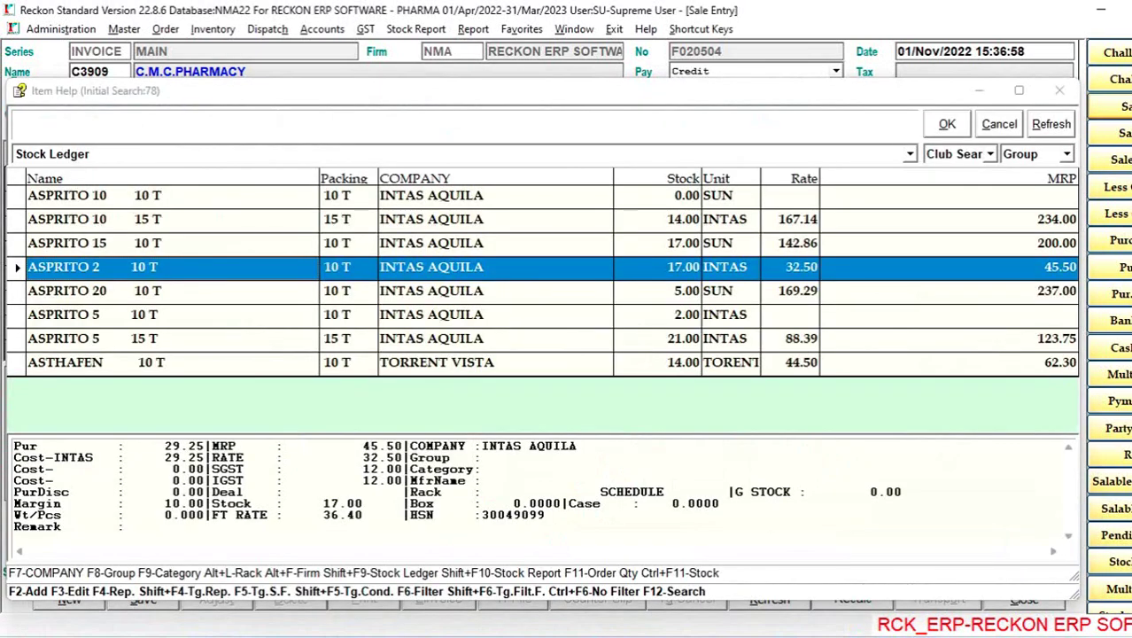
key("Escape")
key("Escape")
key("Return")
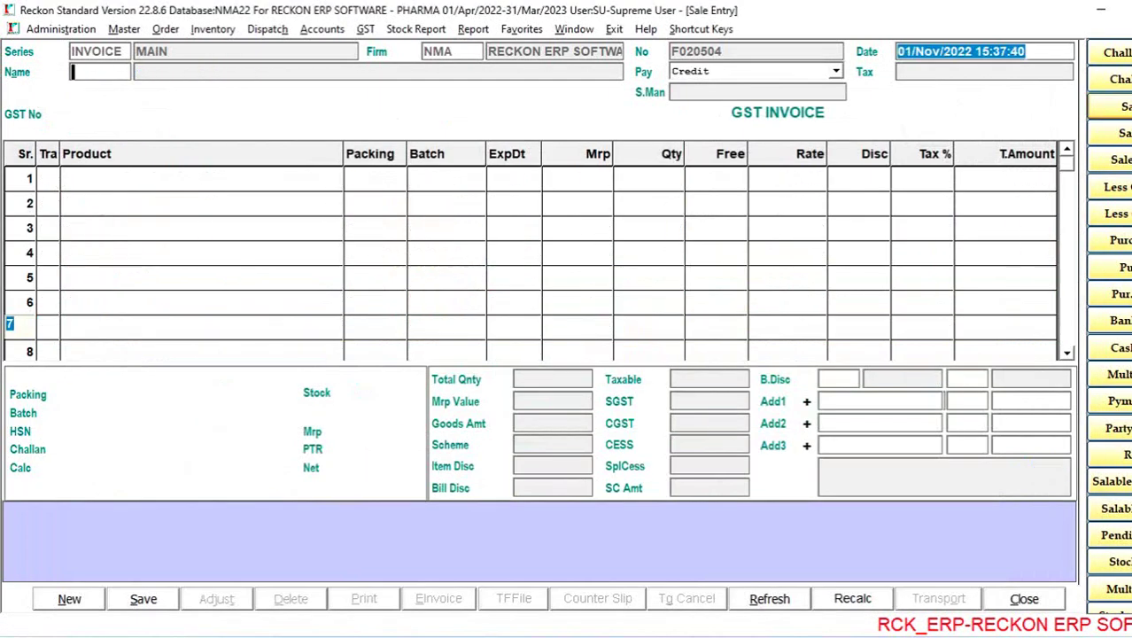
Step: Set A TO Z MEDICAL HALL as the party of the new sale bill and start its first item row
key("Return")
key("Return")
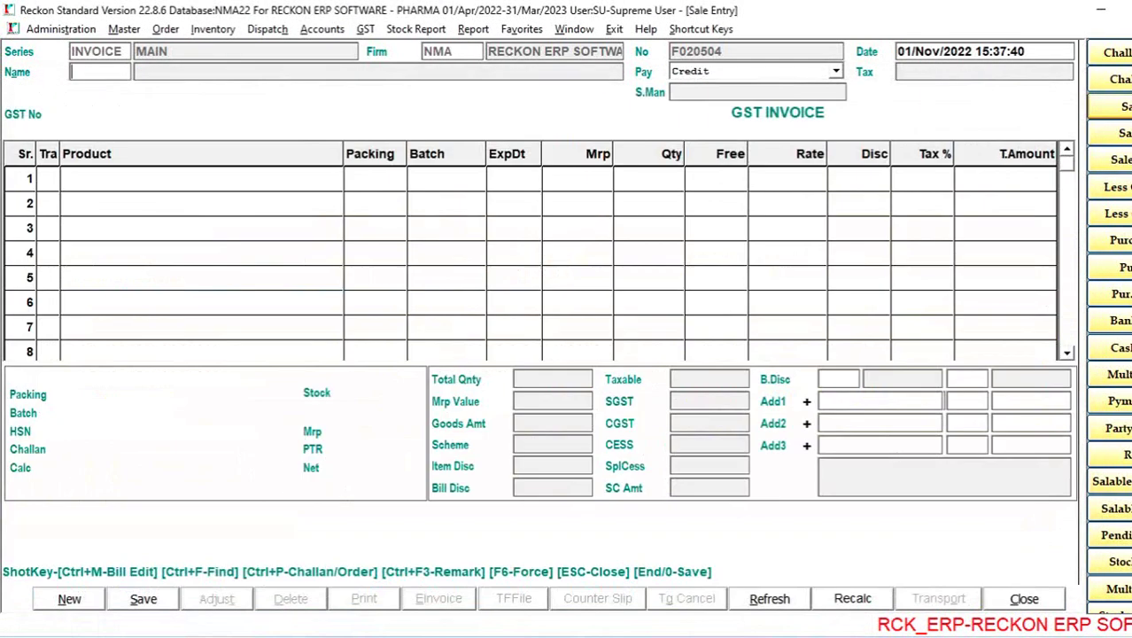
key("Escape")
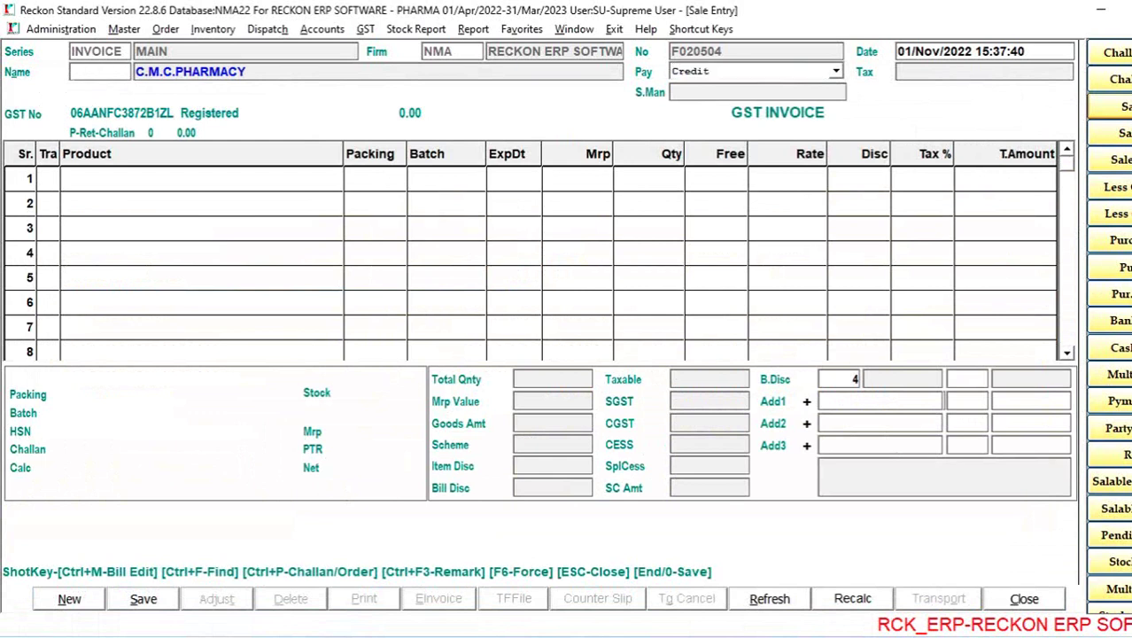
key("Return")
key("Home")
key("Return")
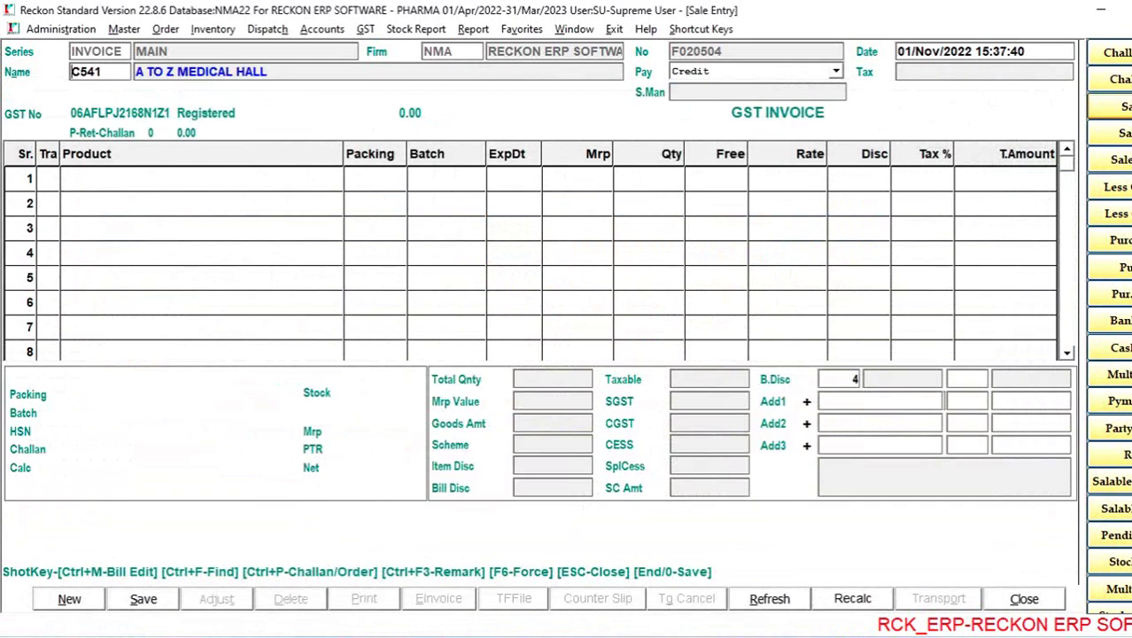
key("Return")
key("Return")
key("Return")
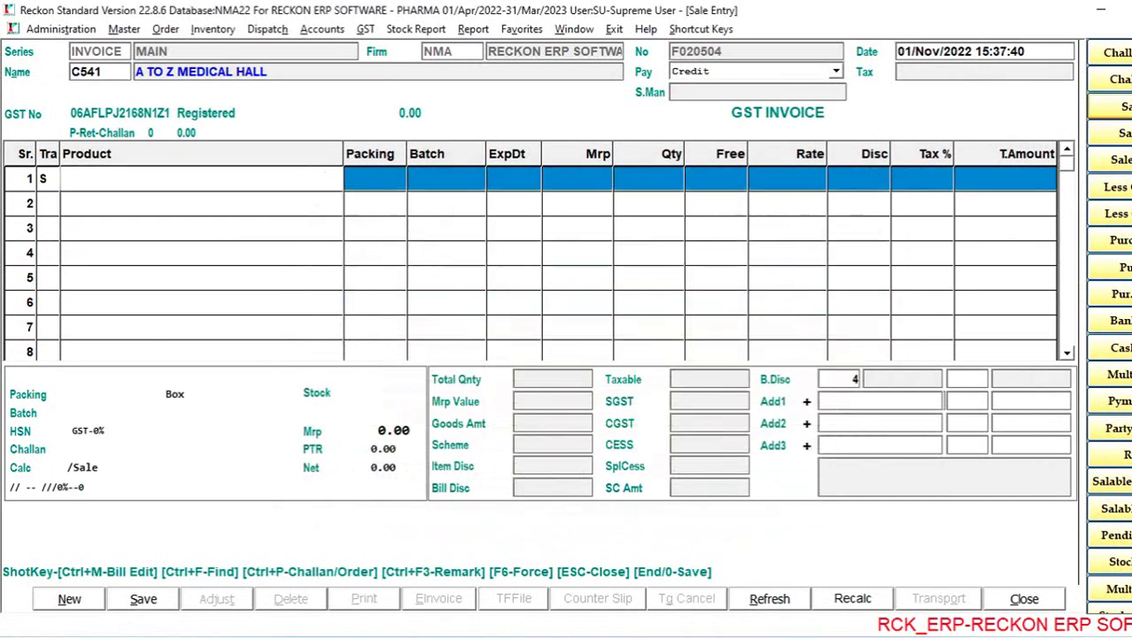
key("Return")
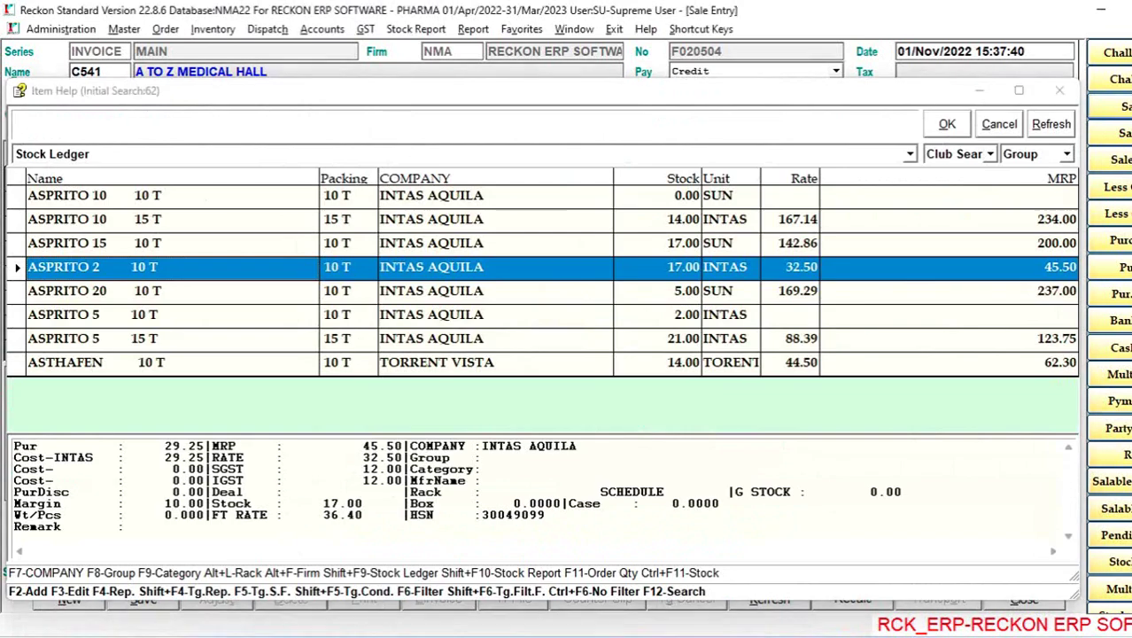
key("Escape")
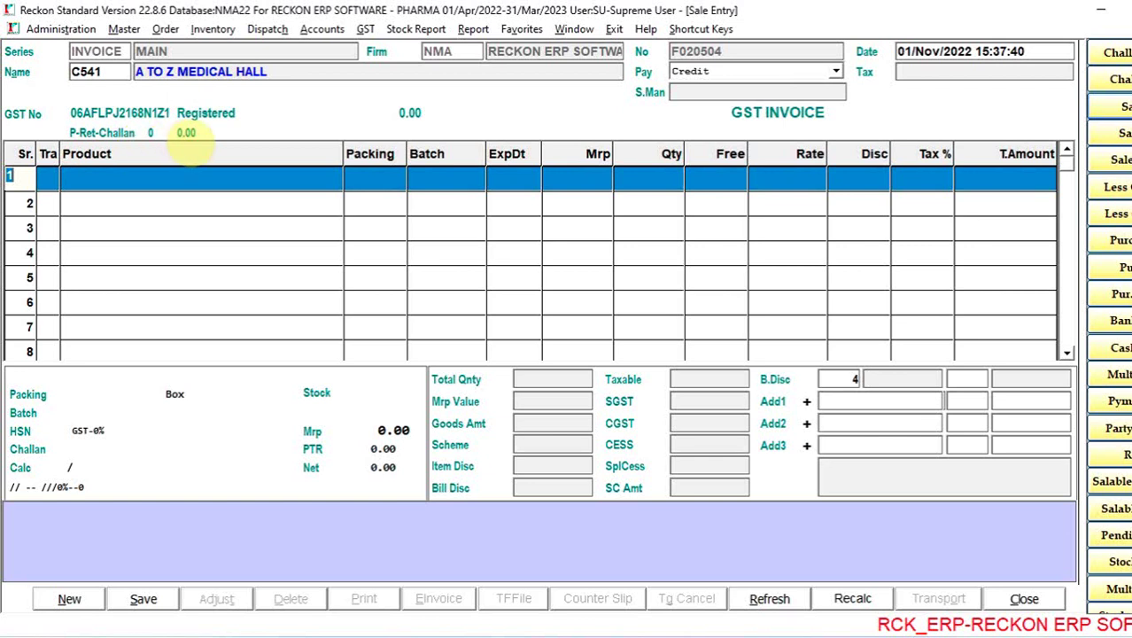
key("Return")
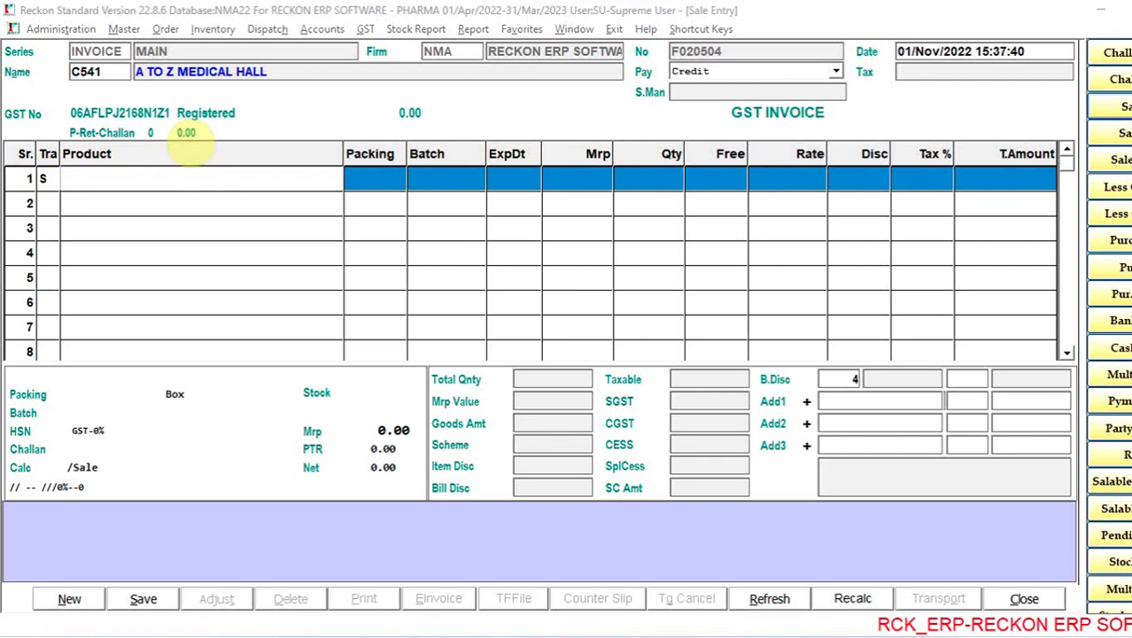
key("Return")
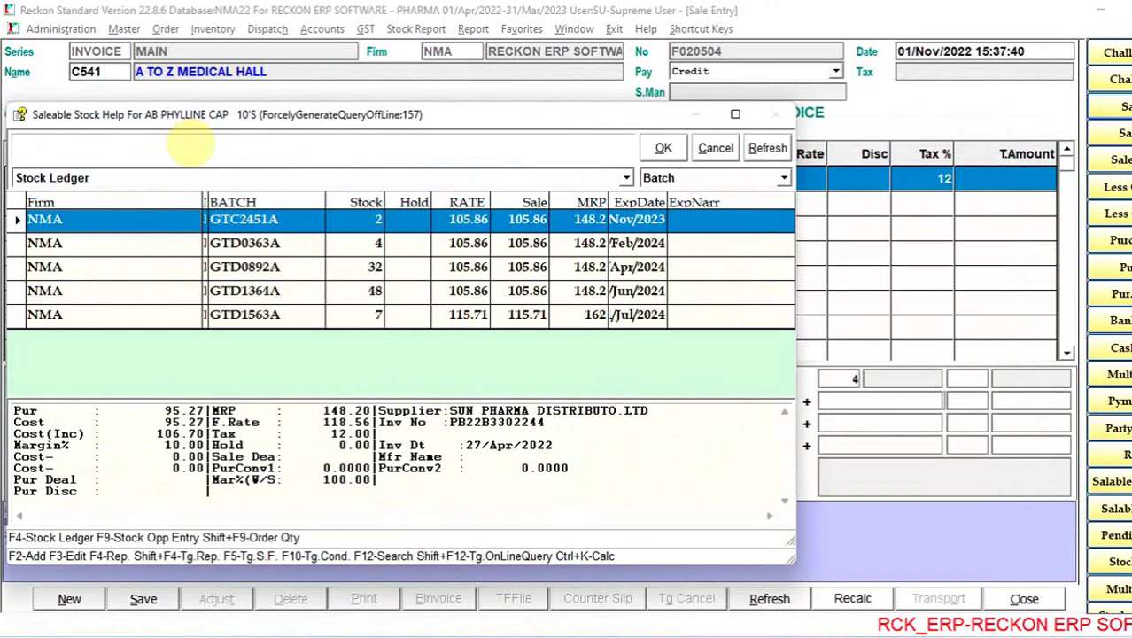
key("Escape")
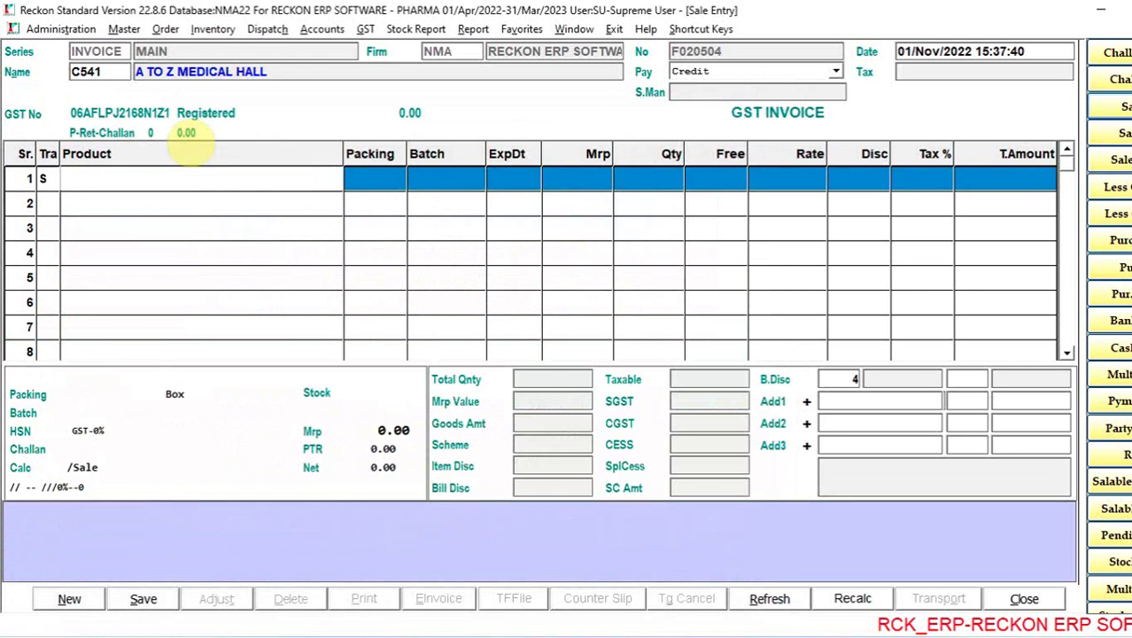
Step: Add AB PHYLLINE N TAB 10T to the first row with batch SZZ0026
type("as")
key("BackSpace")
key("BackSpace")
key("Down")
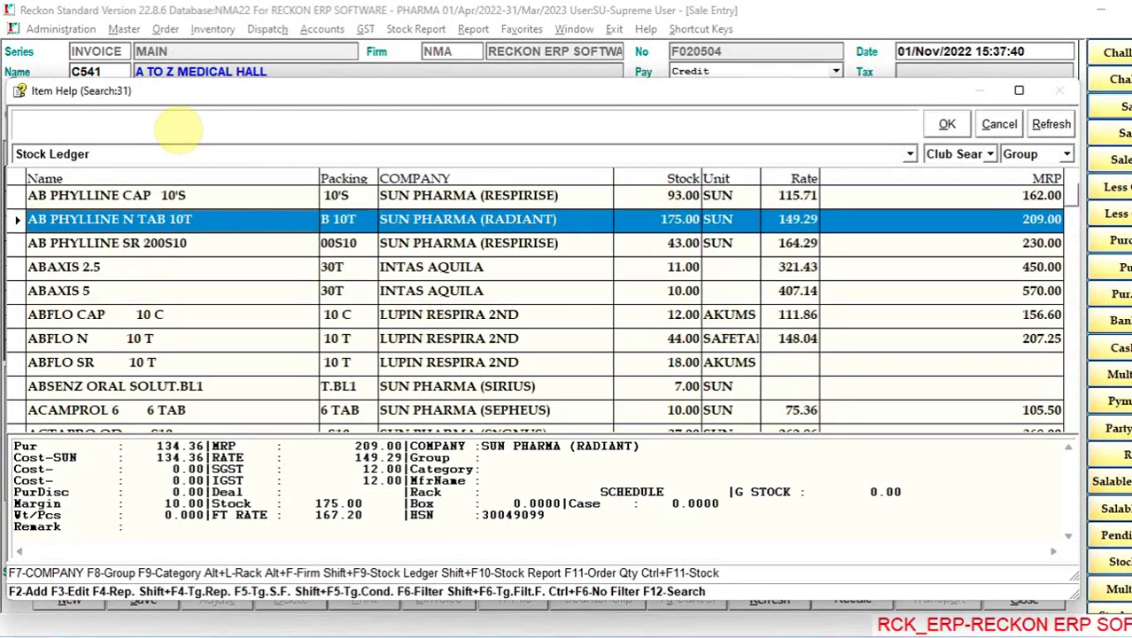
key("Return")
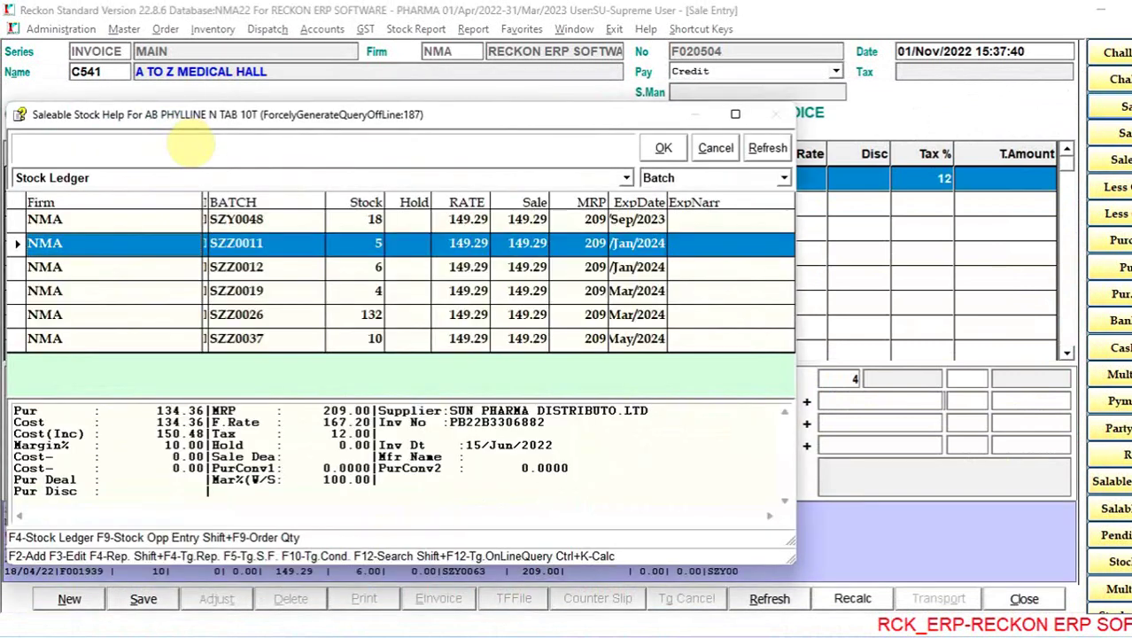
key("Down")
key("Down")
key("Down")
key("Return")
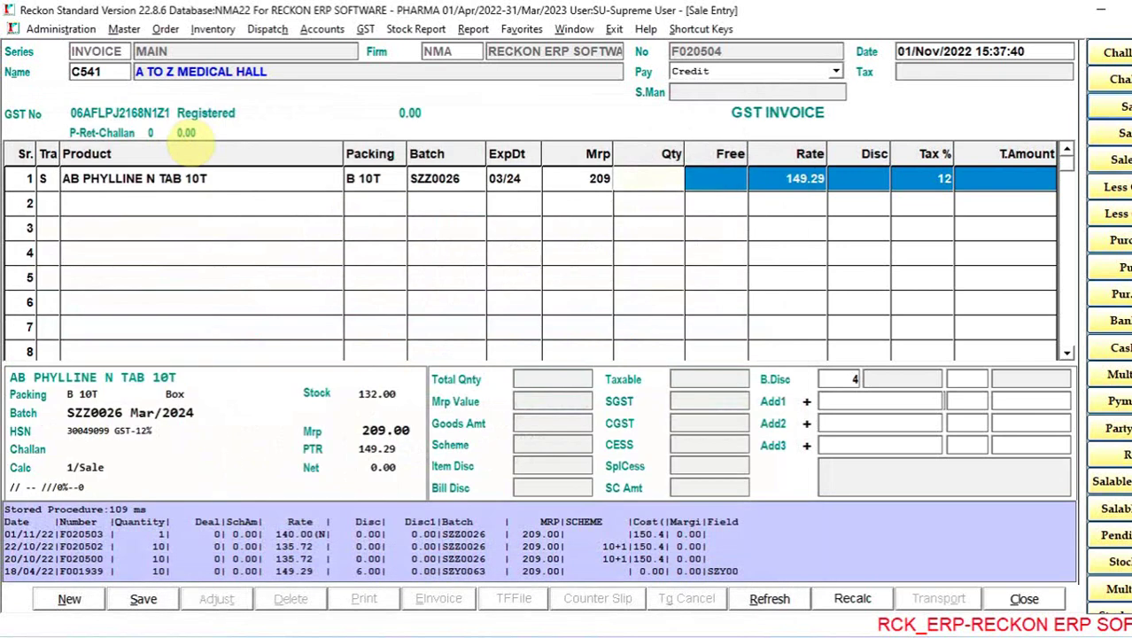
Step: Set the quantity of AB PHYLLINE N TAB 10T to 1 and check the party's previous sale rates for the item
left_click(9, 509)
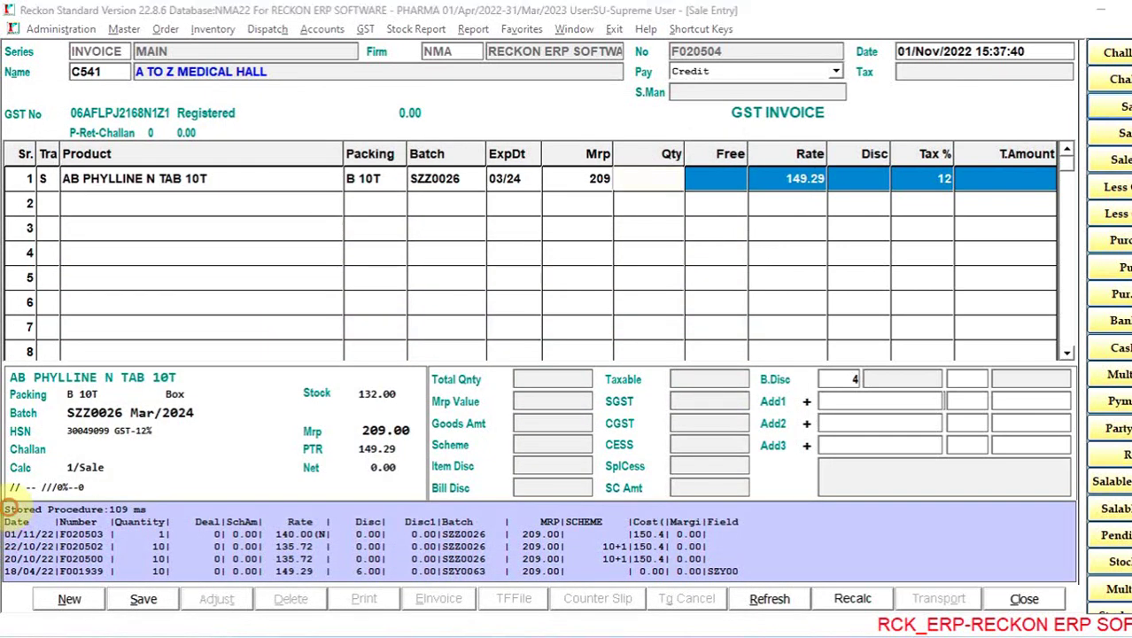
left_click(703, 382)
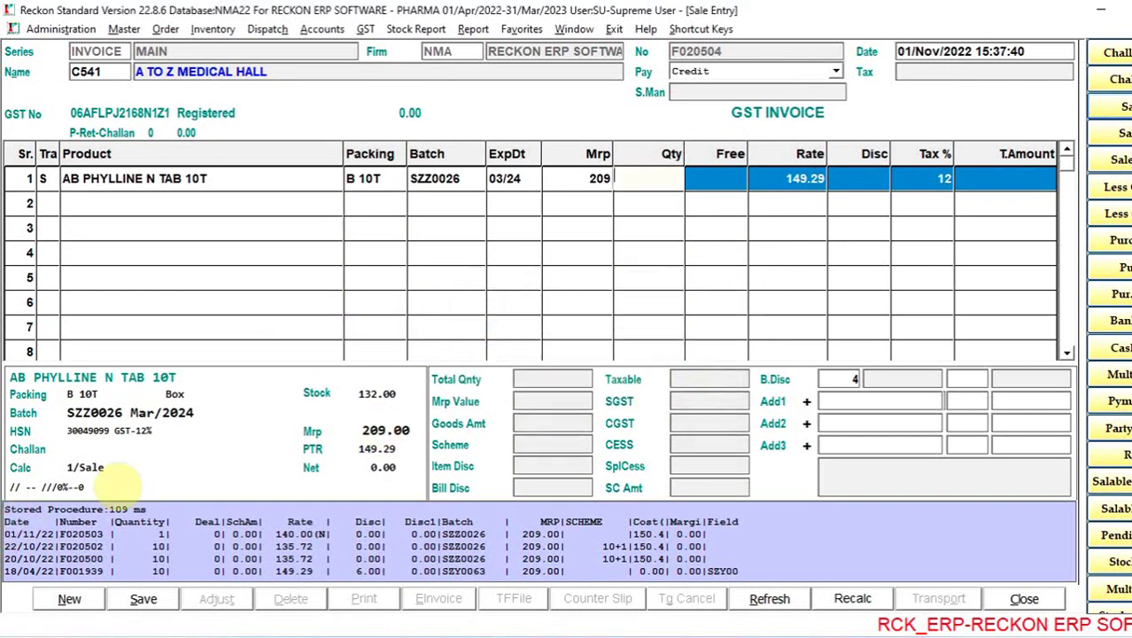
left_click(17, 524)
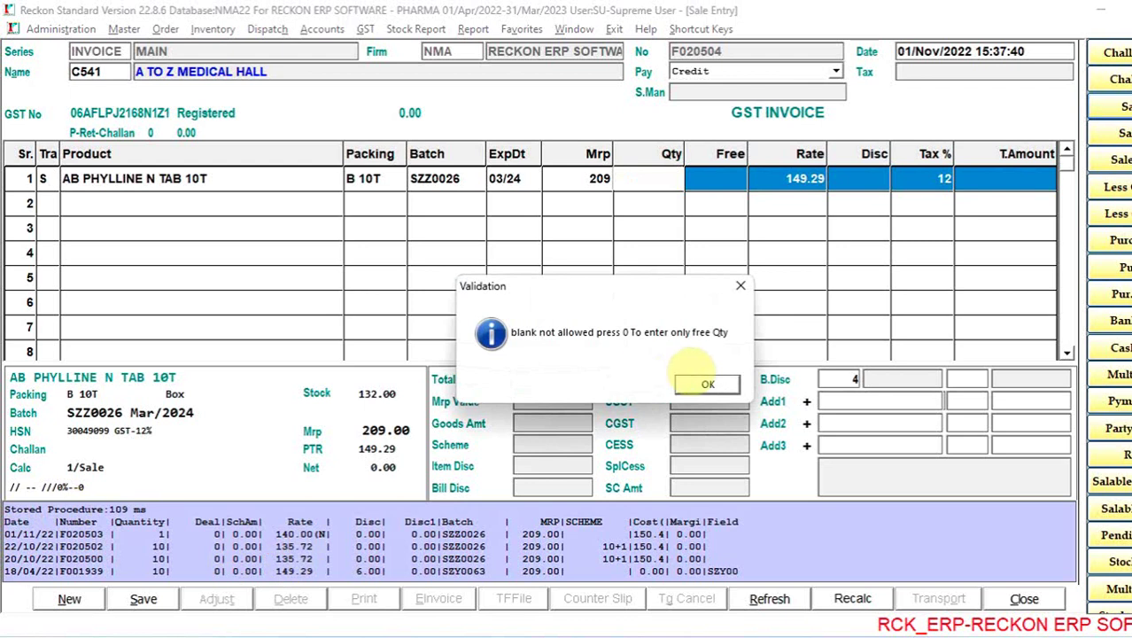
left_click(708, 383)
type("1")
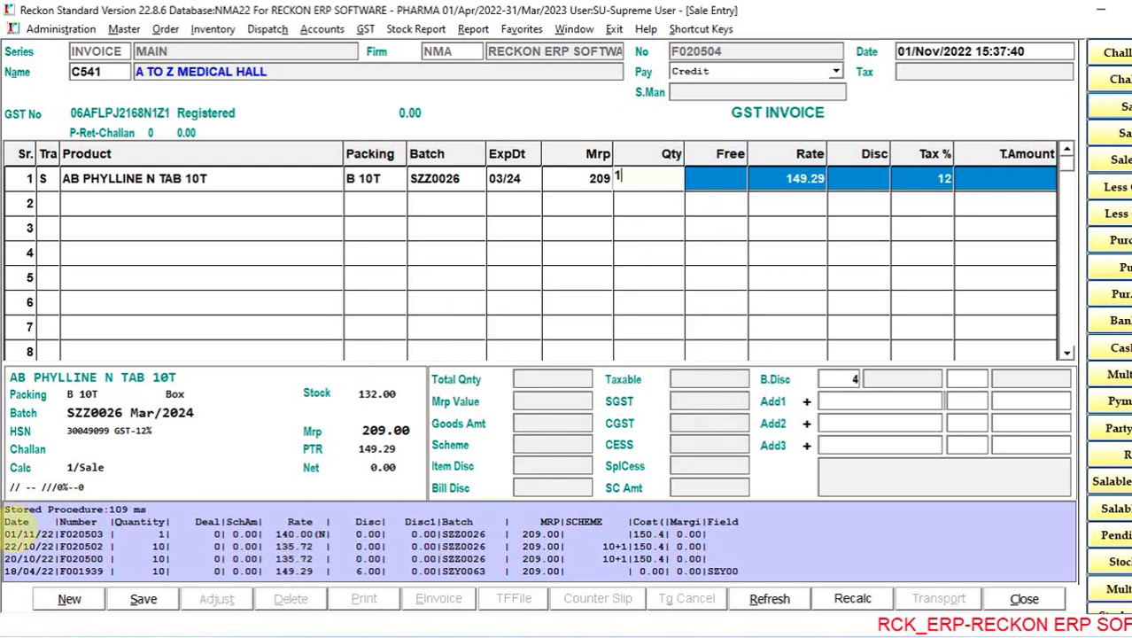
left_click_drag(17, 512, 813, 492)
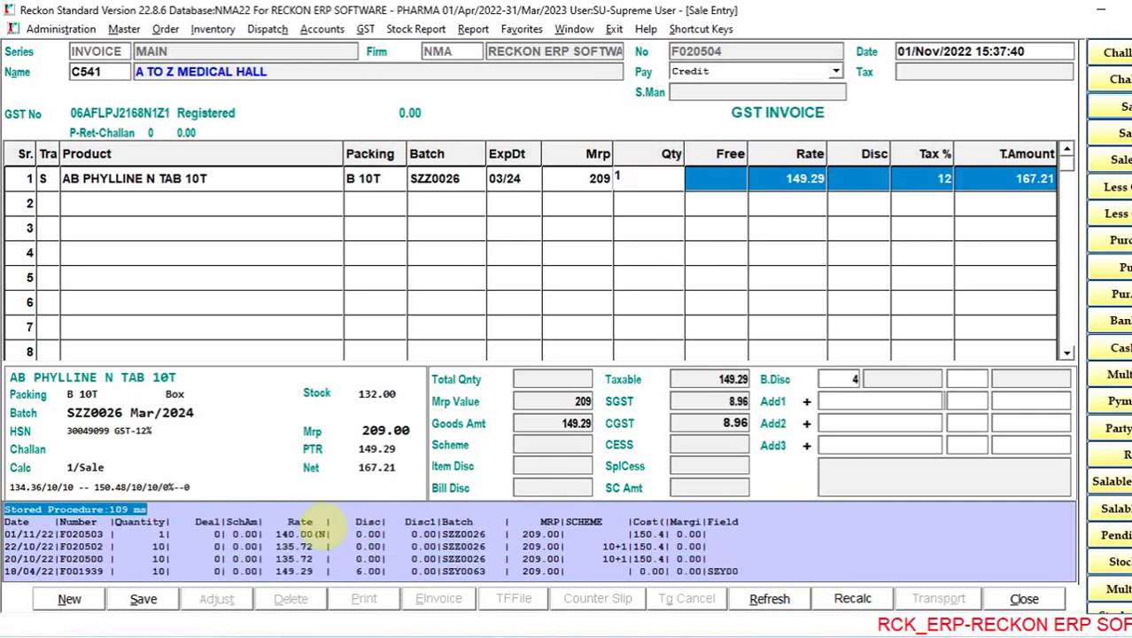
left_click(241, 531)
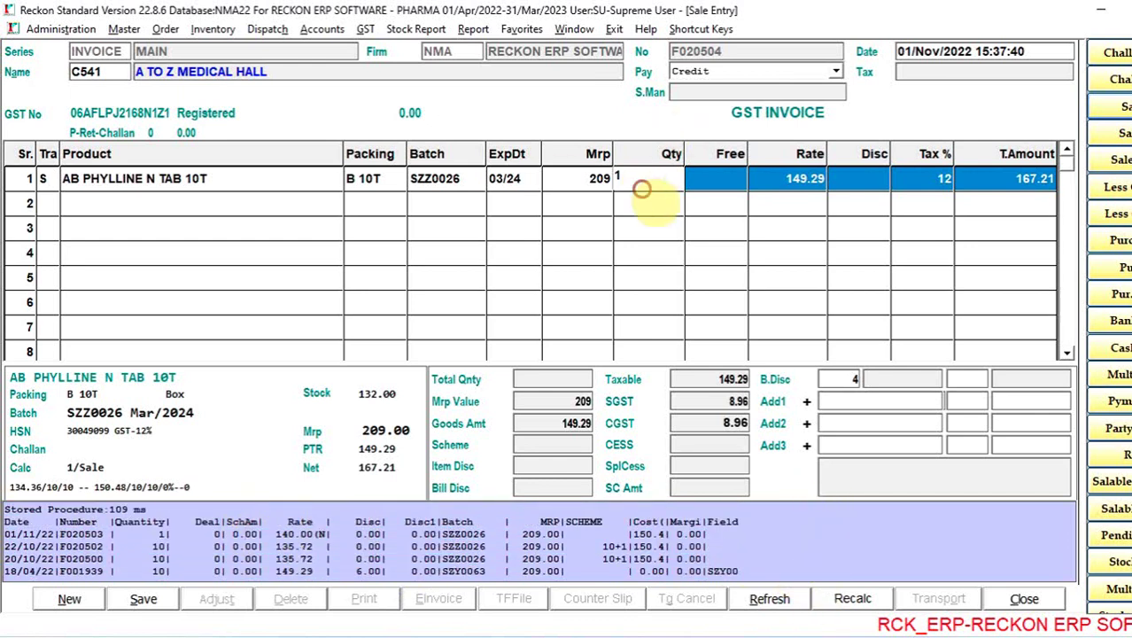
left_click(637, 181)
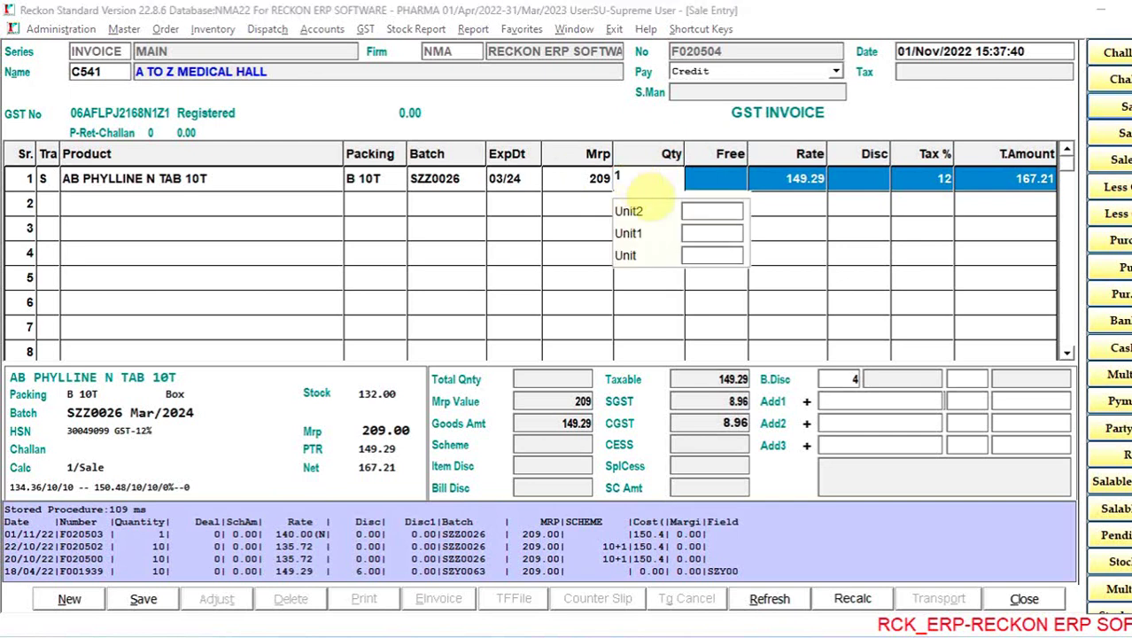
Step: Examine the register of earlier sales of AB PHYLLINE N TAB 10T to this party and close it
key("F4")
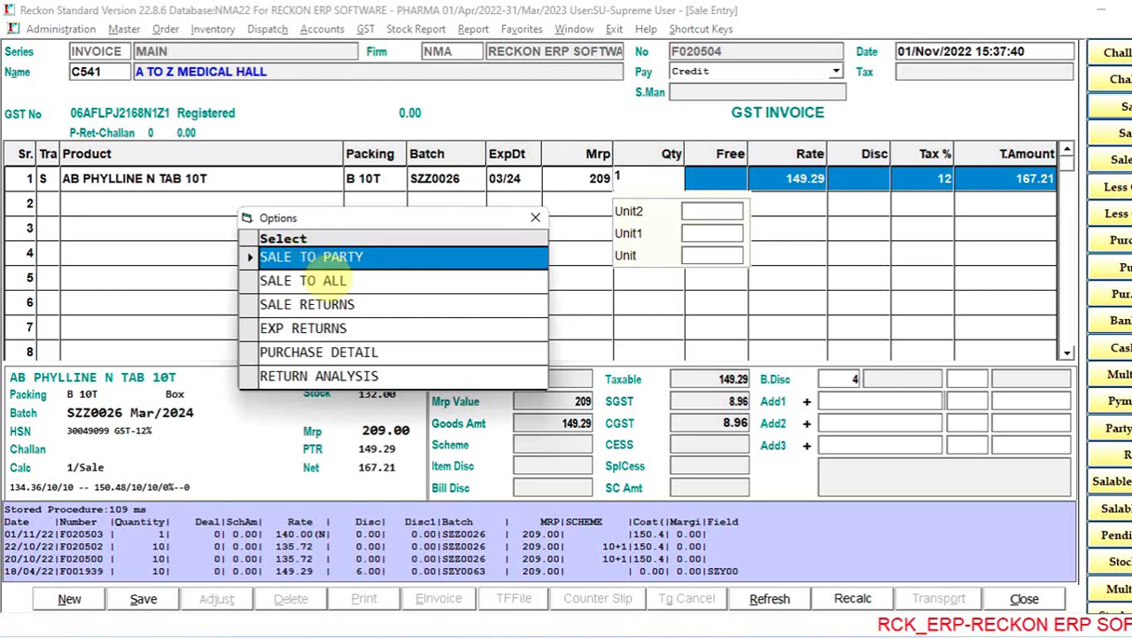
left_click(334, 280)
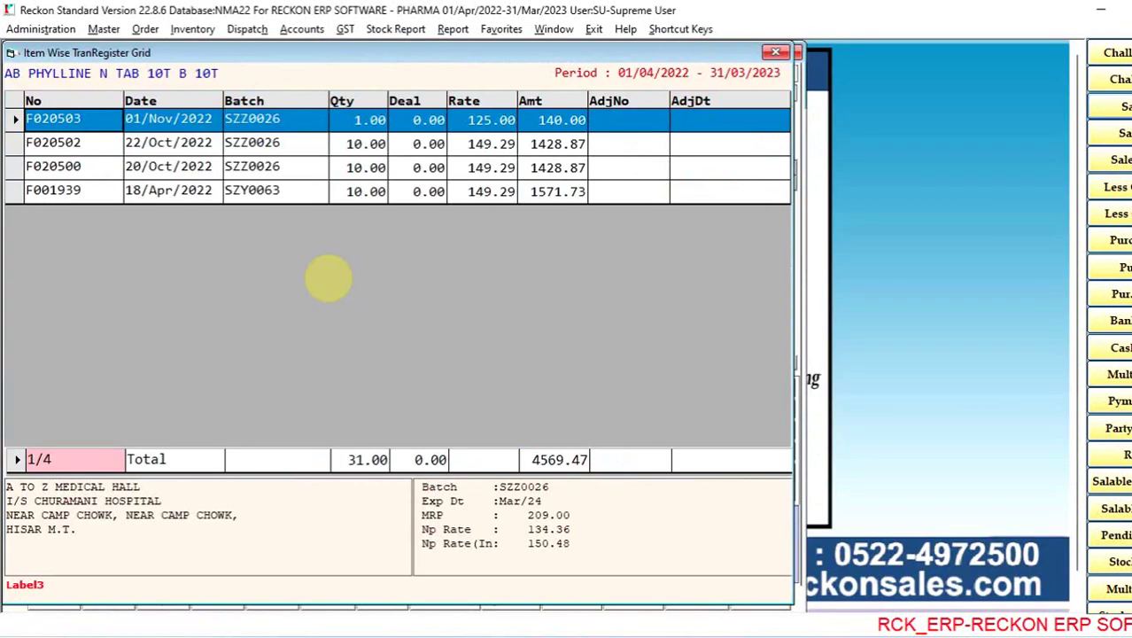
key("Down")
key("Down")
key("Down")
key("Up")
key("Up")
key("Up")
key("Down")
key("Down")
key("Down")
key("Up")
key("Up")
key("Up")
key("Down")
key("Down")
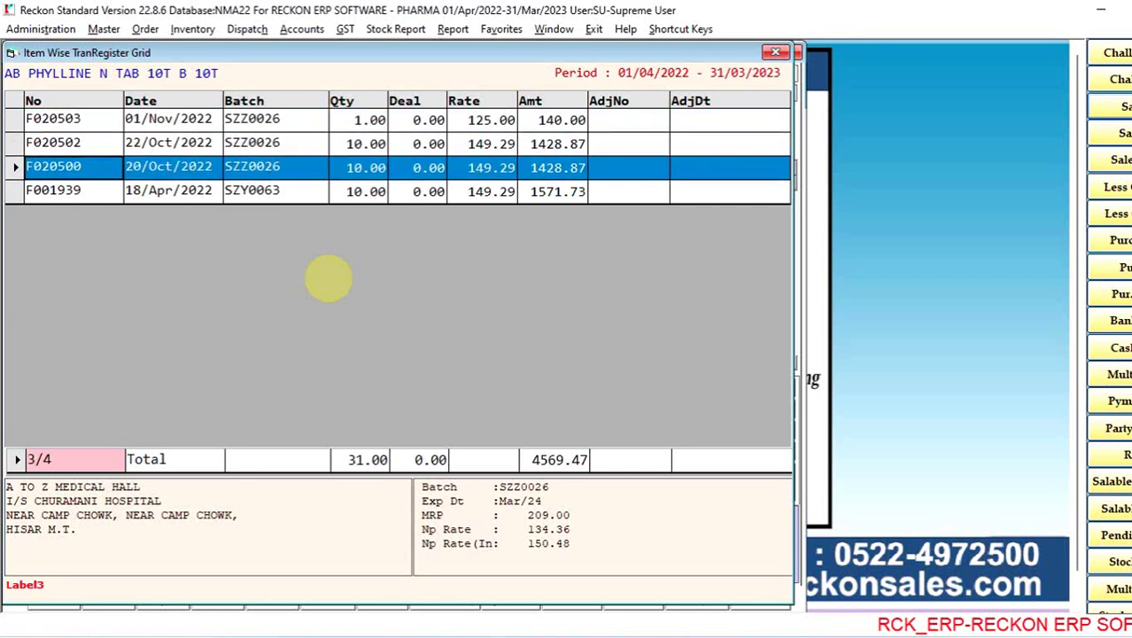
key("Down")
key("Up")
key("Up")
key("Up")
key("Down")
key("Down")
key("Down")
key("Return")
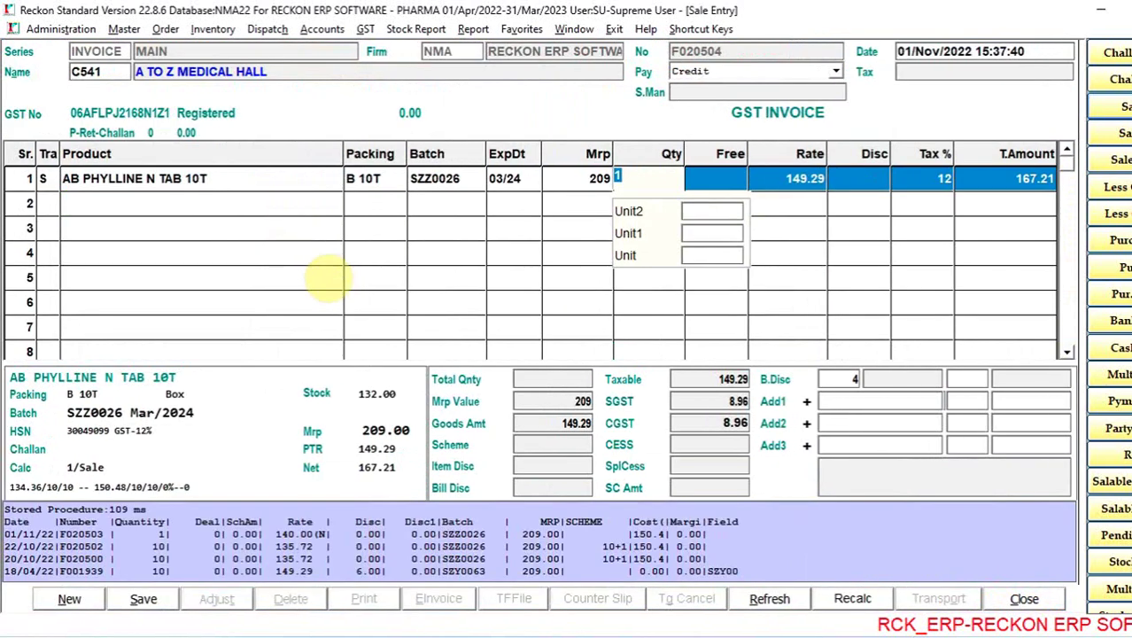
Step: Open the register of AB PHYLLINE N TAB 10T sales to all parties and examine its most recent entries
key("F3")
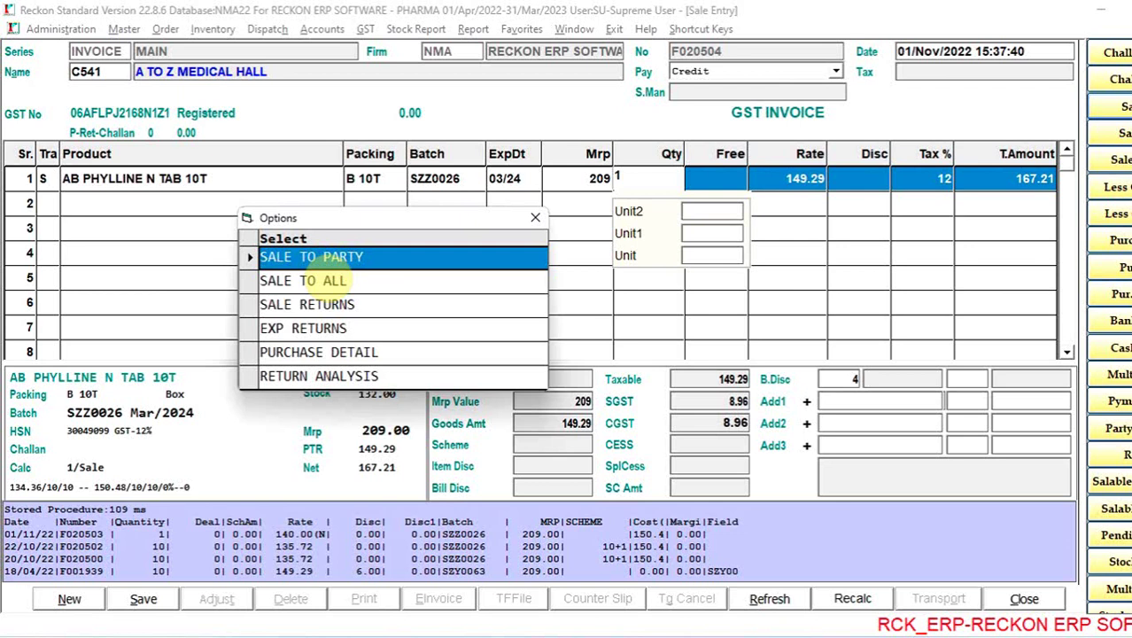
left_click(333, 280)
double_click(332, 280)
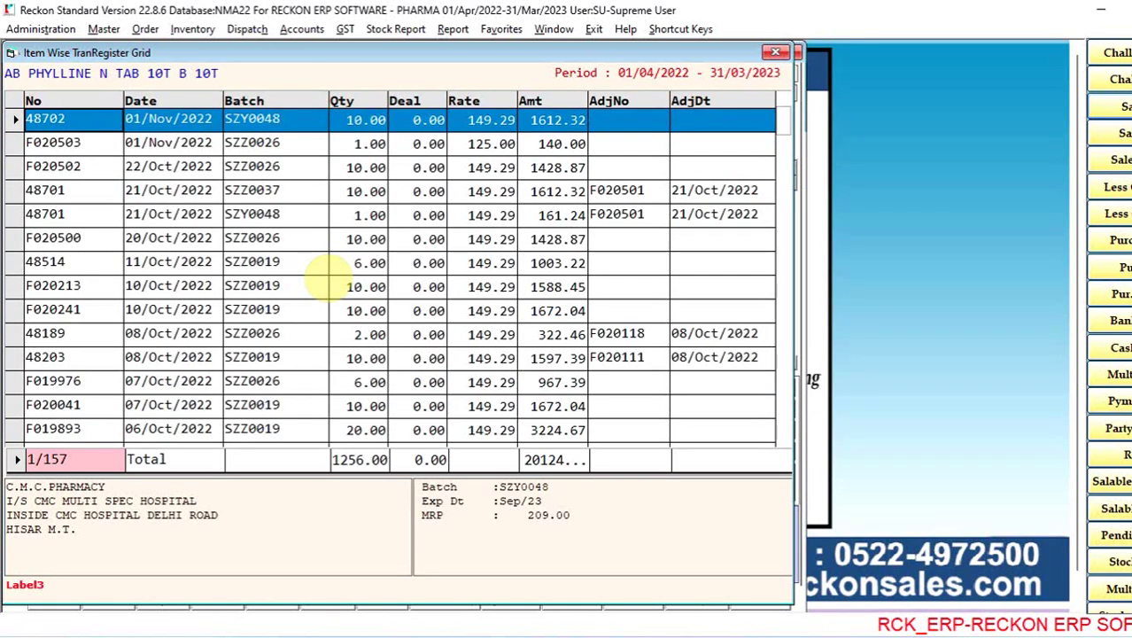
key("Down")
key("Down")
key("Down")
key("Down")
key("Down")
key("Down")
key("Up")
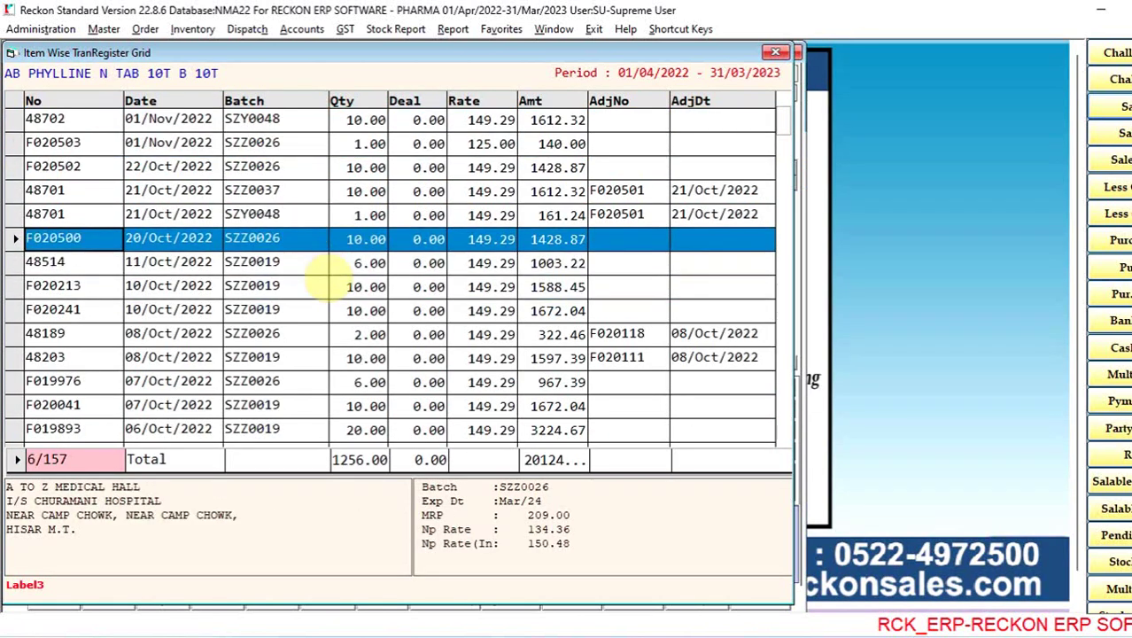
key("Up")
key("Up")
key("Up")
key("Up")
key("Up")
key("Down")
key("Down")
key("Down")
key("Down")
key("Down")
key("Up")
key("Up")
key("Up")
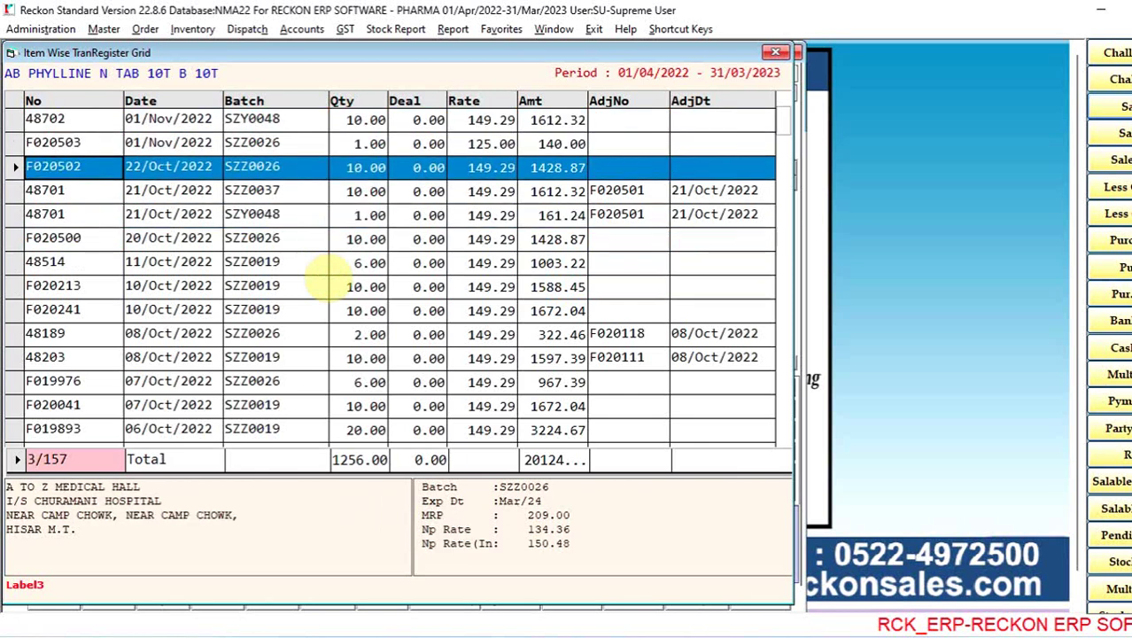
key("Up")
key("Up")
key("Down")
key("Up")
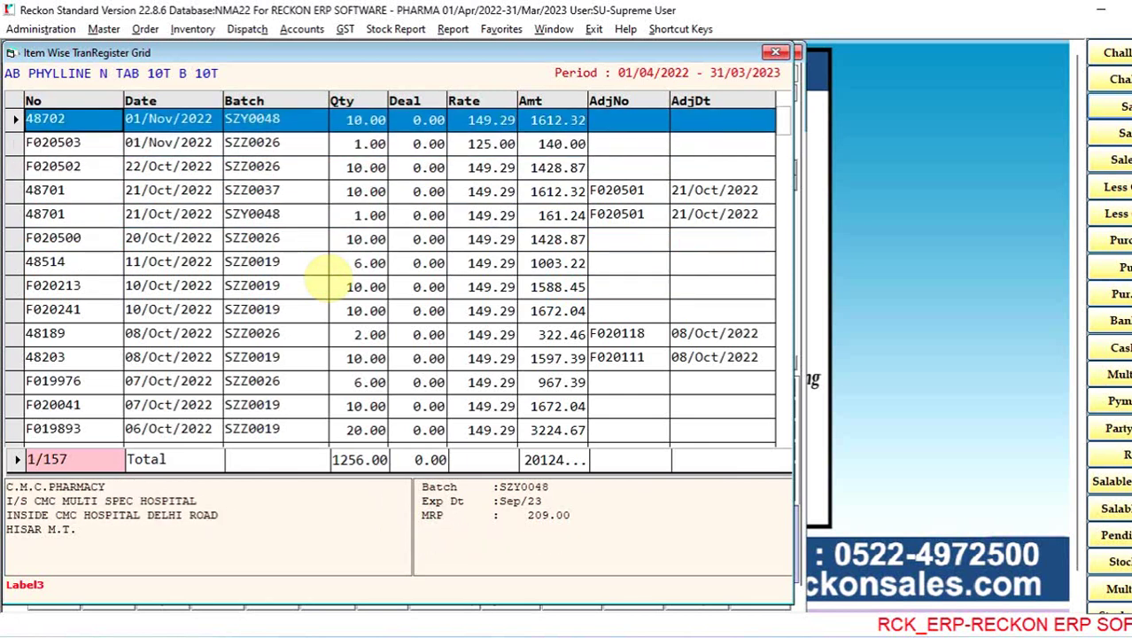
Step: Examine the party address of the newest sale entry and the batch, expiry and rate details of the second entry
left_click(13, 490)
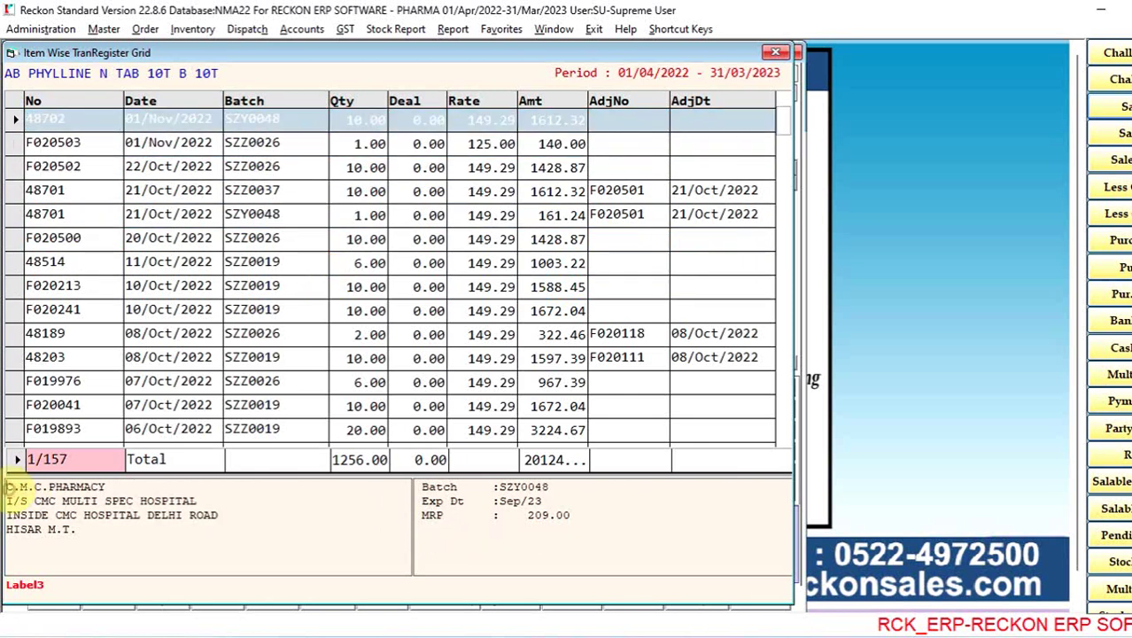
left_click_drag(12, 489, 215, 531)
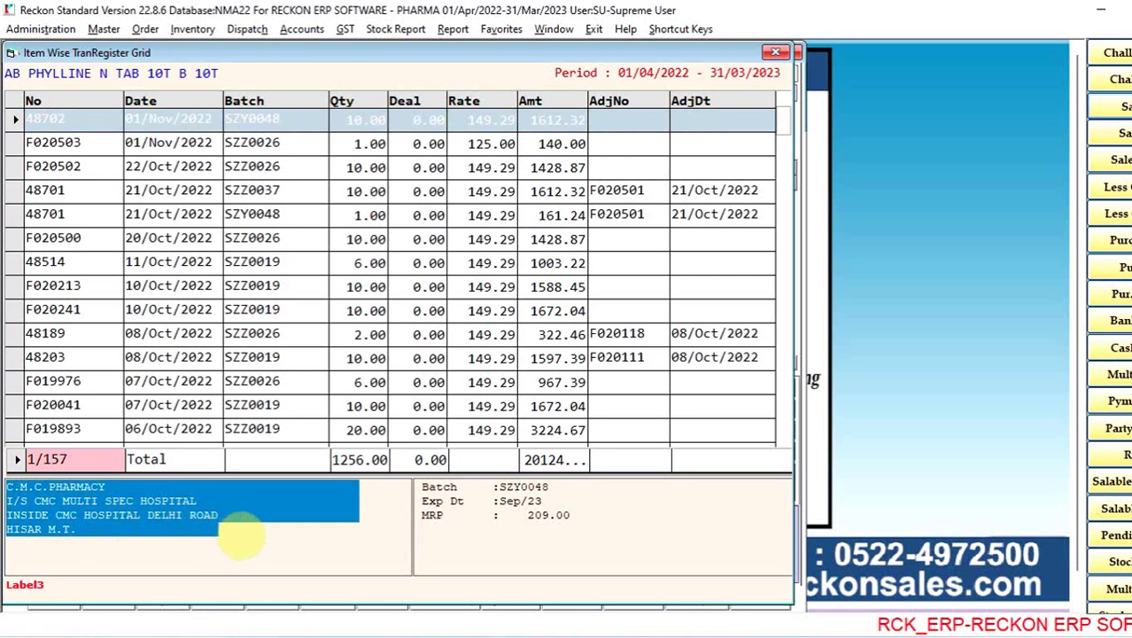
left_click(292, 124)
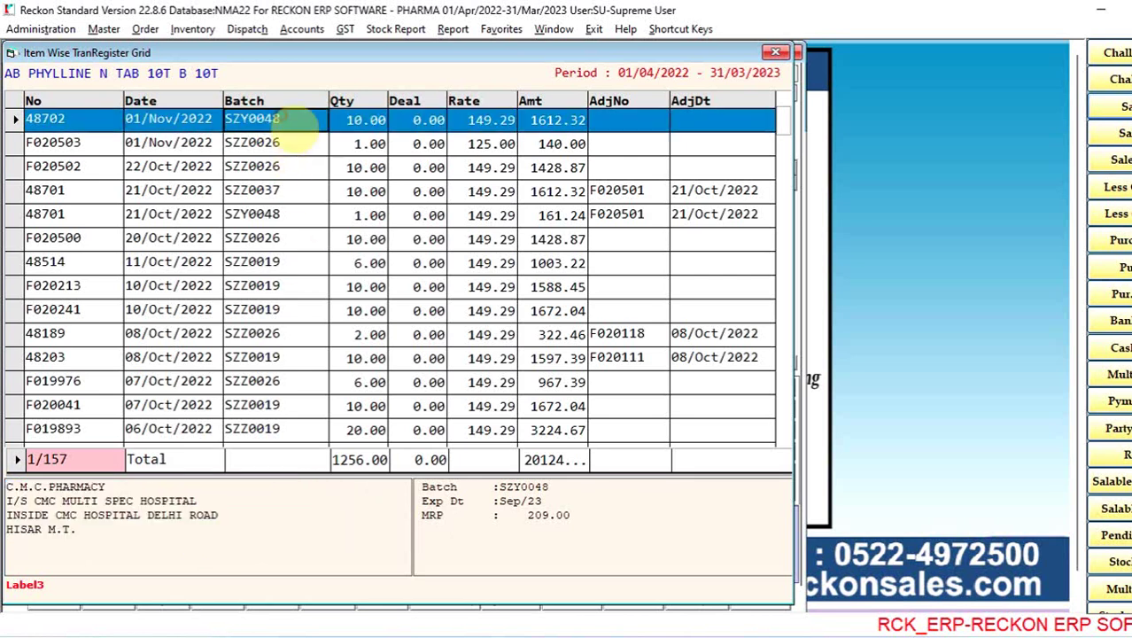
left_click(295, 132)
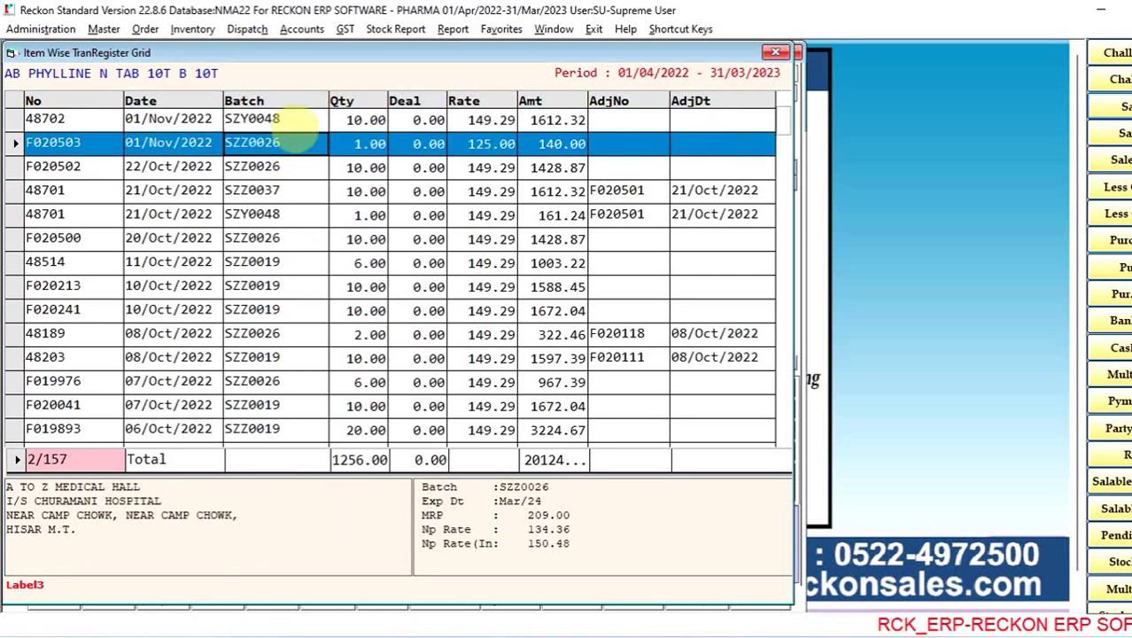
left_click(417, 485)
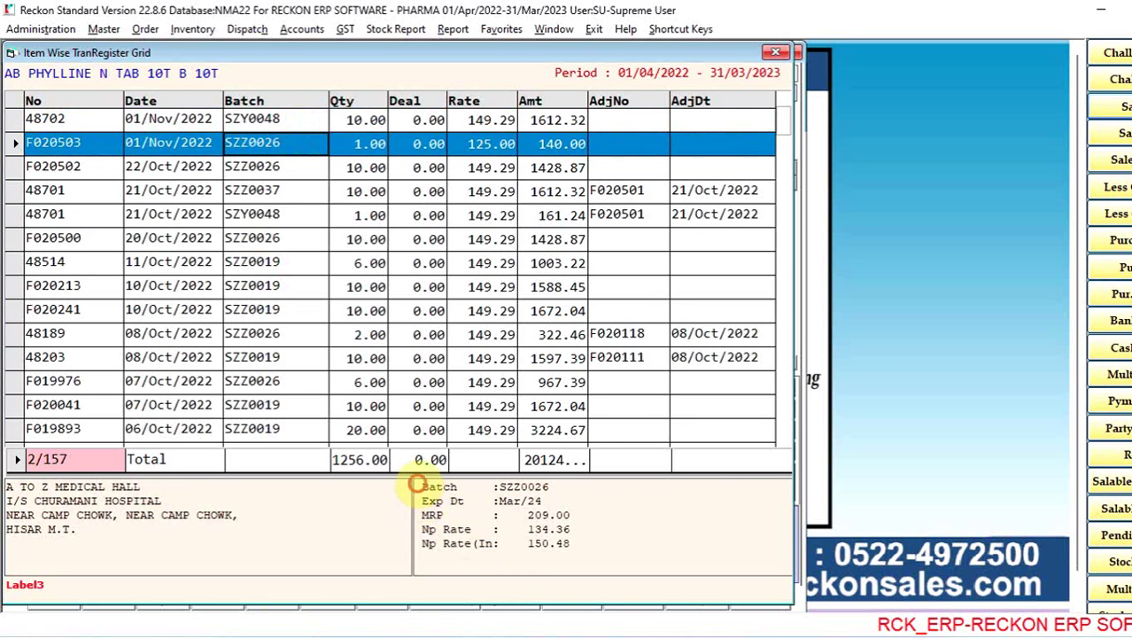
left_click_drag(416, 485, 595, 549)
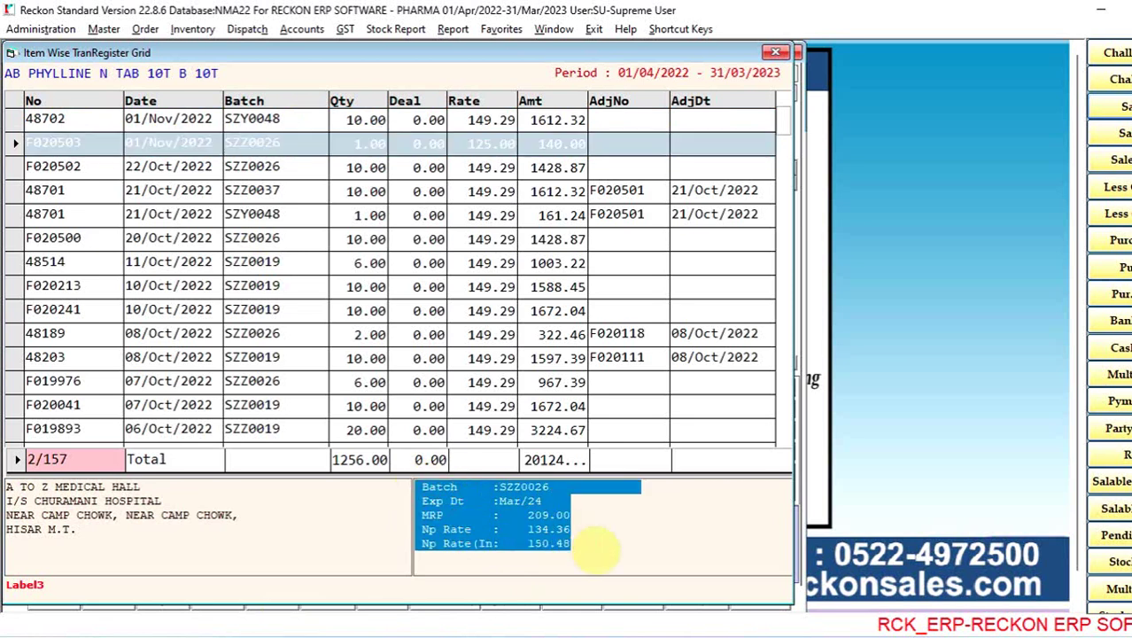
Step: Examine the older entries in the all-party sales register from the 22/Oct/2022 sale onward and close the register
left_click(342, 168)
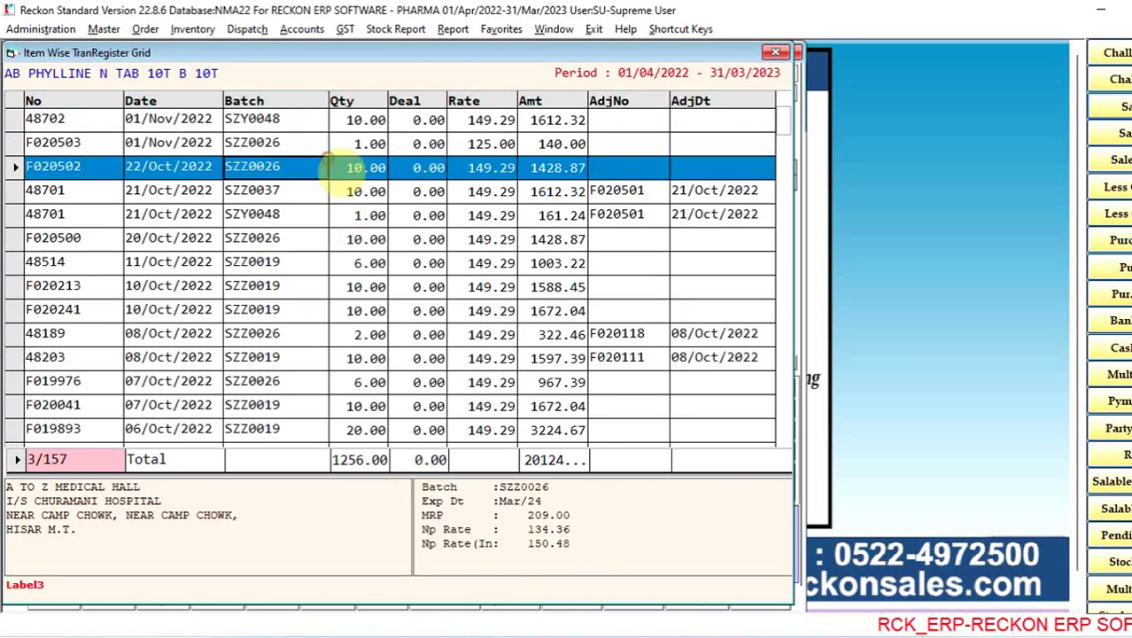
key("Down")
key("Down")
key("Down")
key("Down")
key("Down")
key("Down")
key("Down")
key("Down")
key("Down")
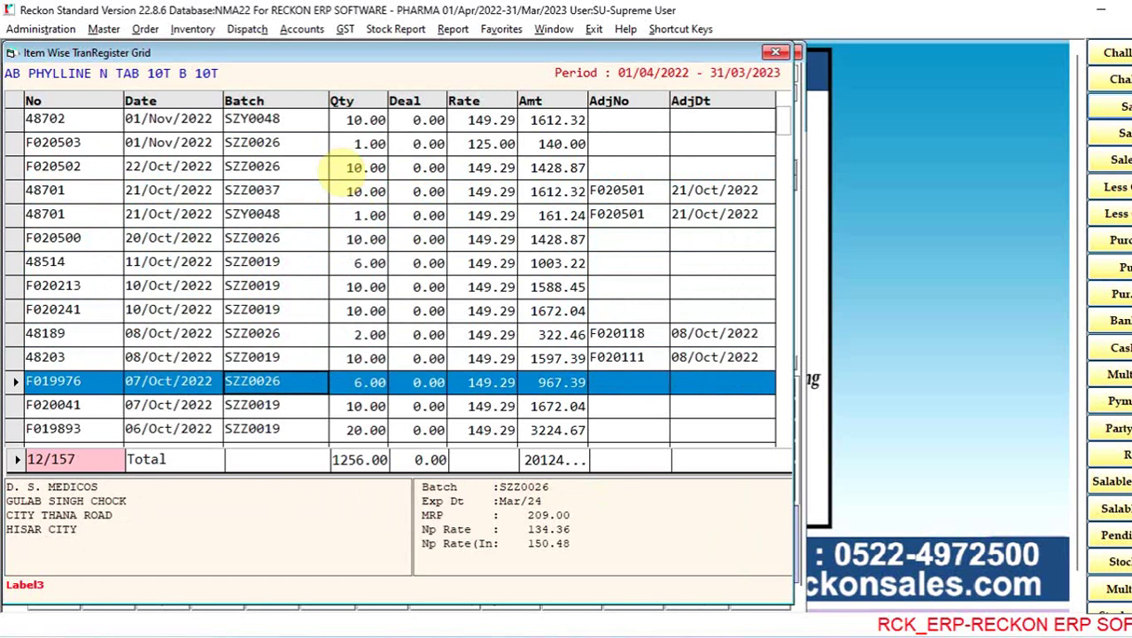
key("Escape")
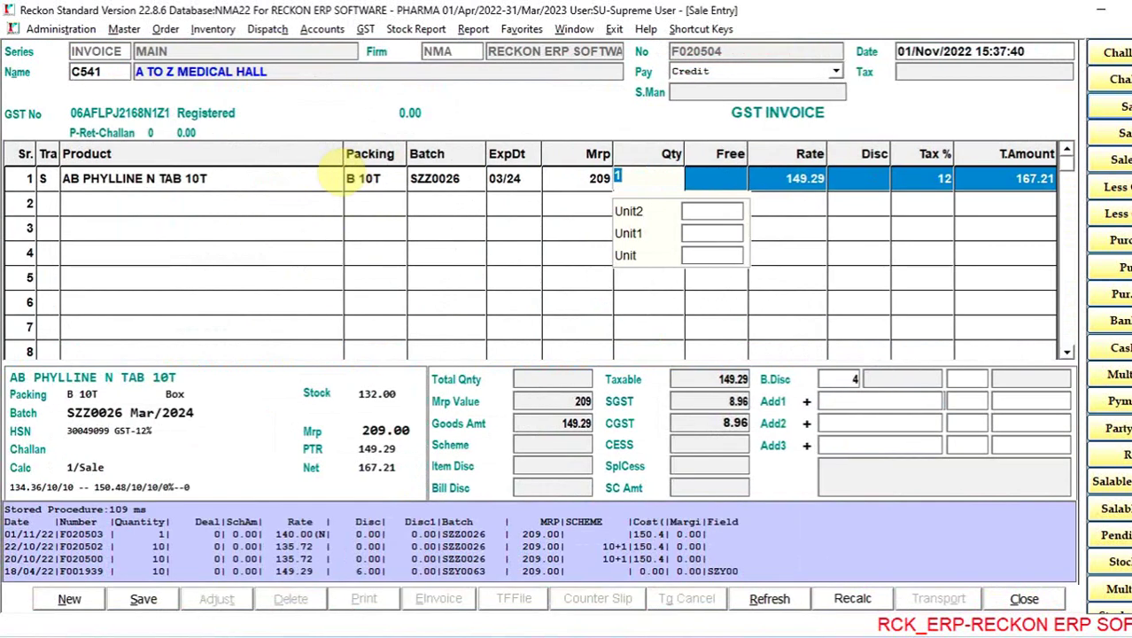
Step: Open the purchase detail register of AB PHYLLINE N TAB 10T, examine its suppliers, batches and rates, and close it
key("F4")
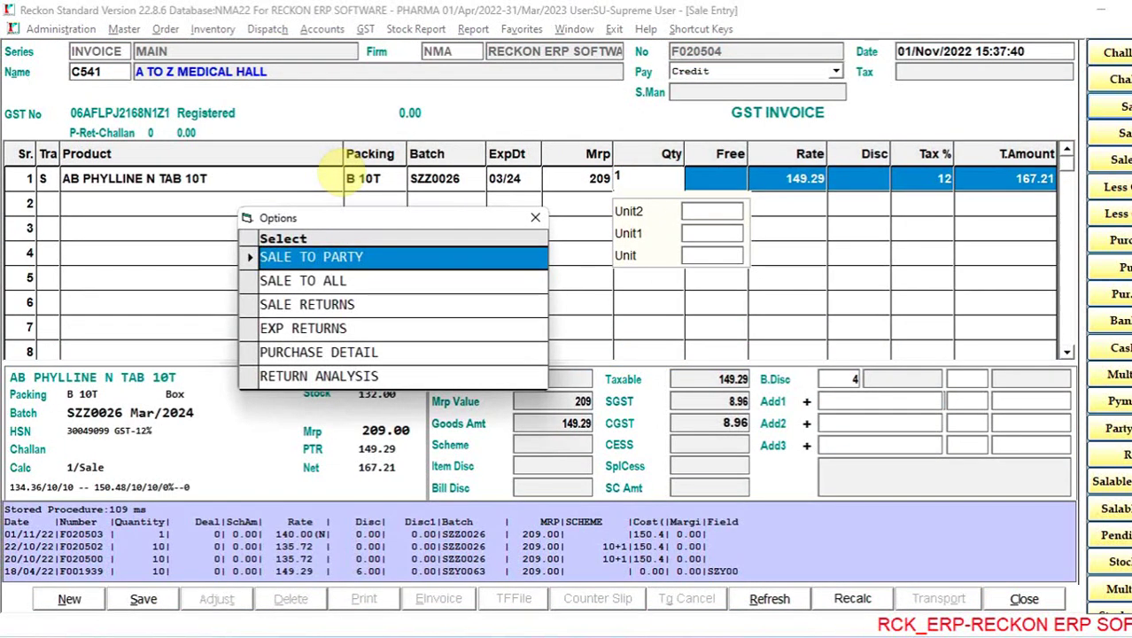
key("Down")
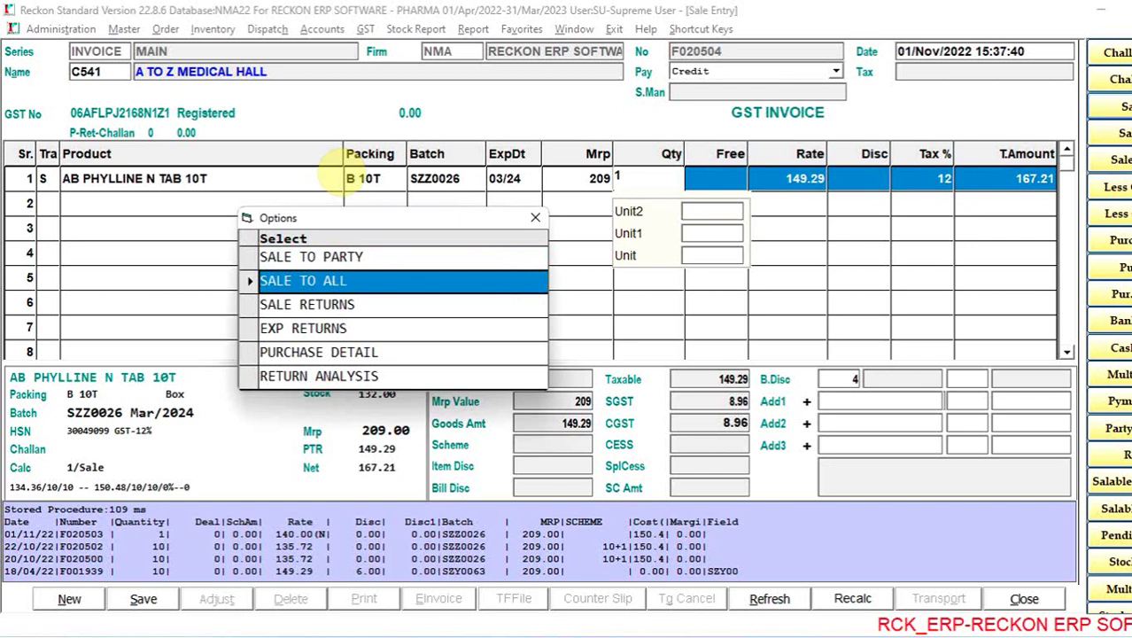
key("Down")
key("Down")
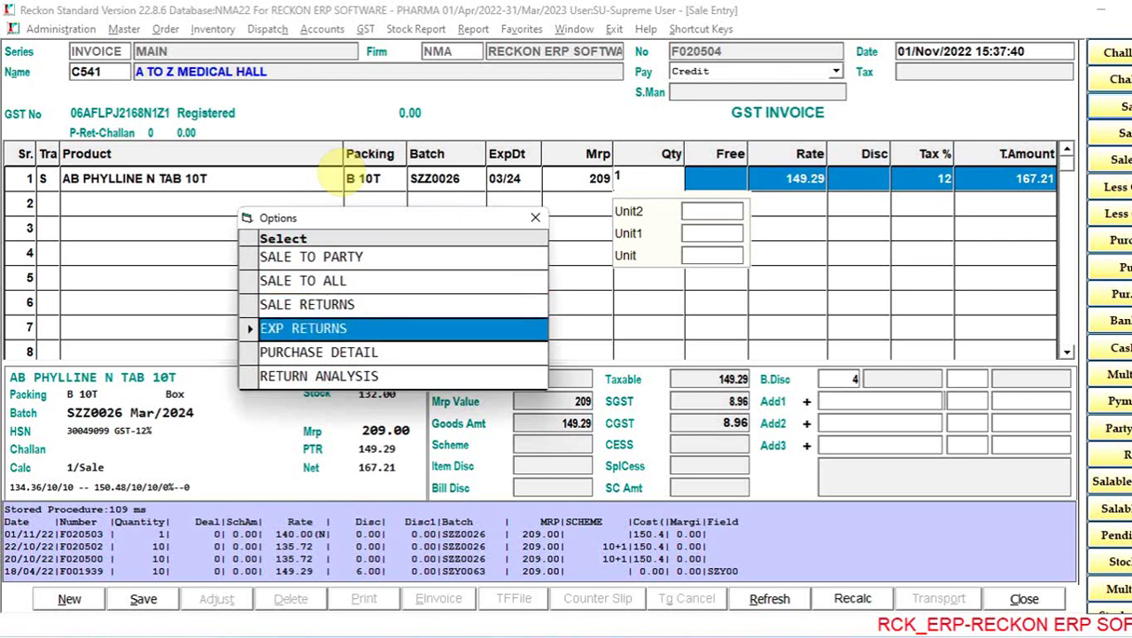
key("Down")
key("Return")
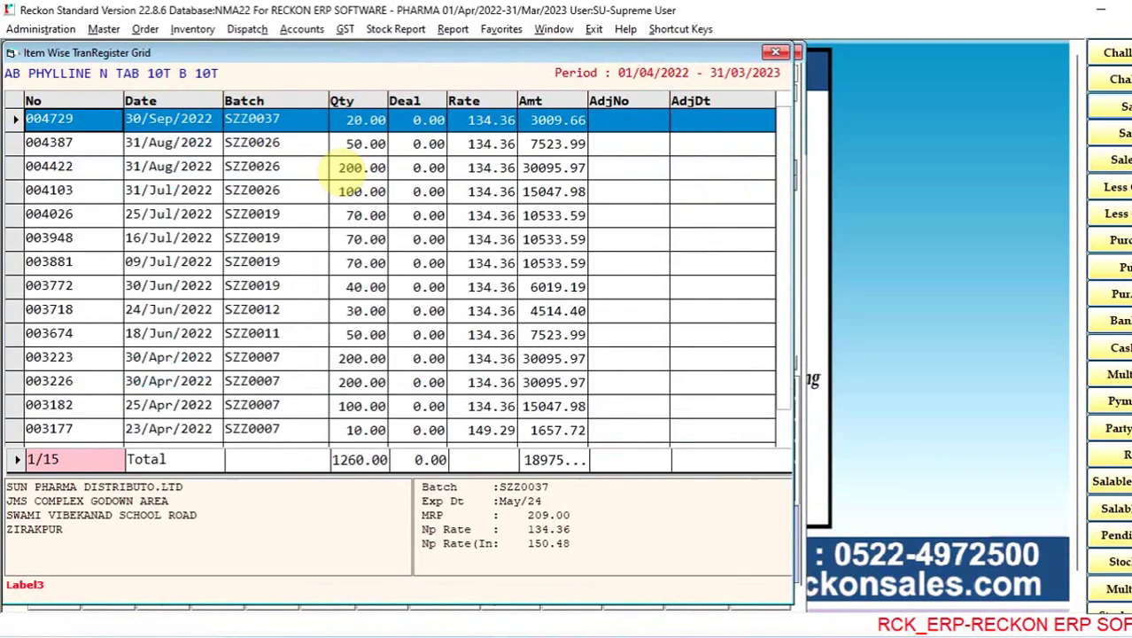
key("Down")
key("Down")
key("Down")
key("Down")
key("Down")
key("Down")
key("Down")
key("Down")
key("Down")
key("Down")
key("Down")
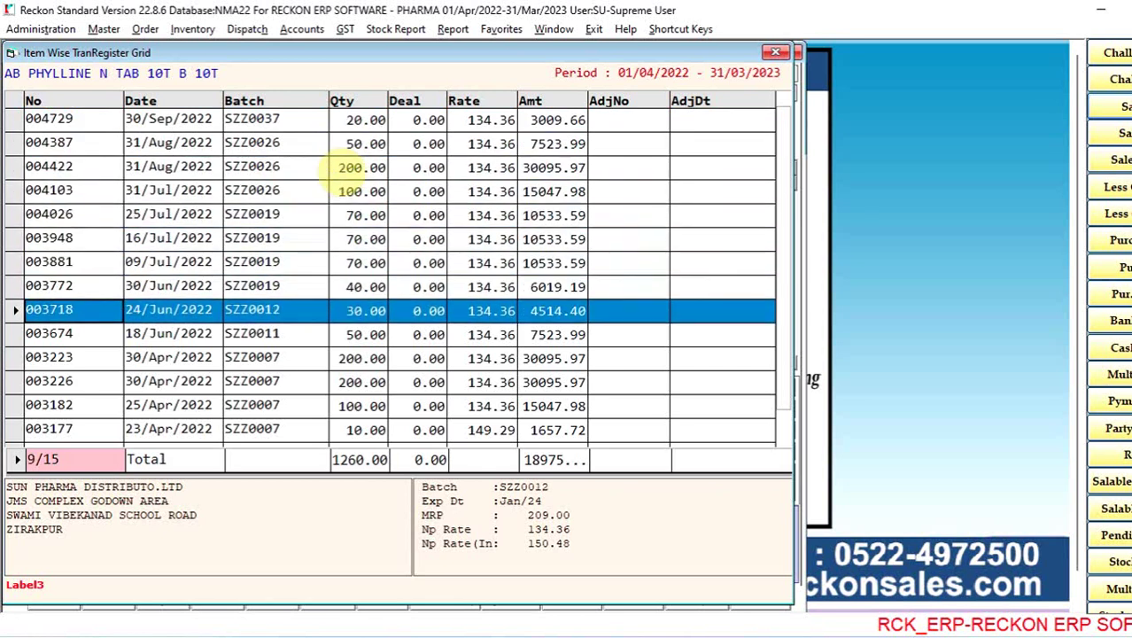
key("Down")
key("Down")
key("Down")
key("Up")
key("Up")
key("Up")
key("Up")
key("Up")
key("Up")
key("Up")
key("Up")
key("Up")
key("Up")
key("Up")
key("Up")
key("Up")
key("Up")
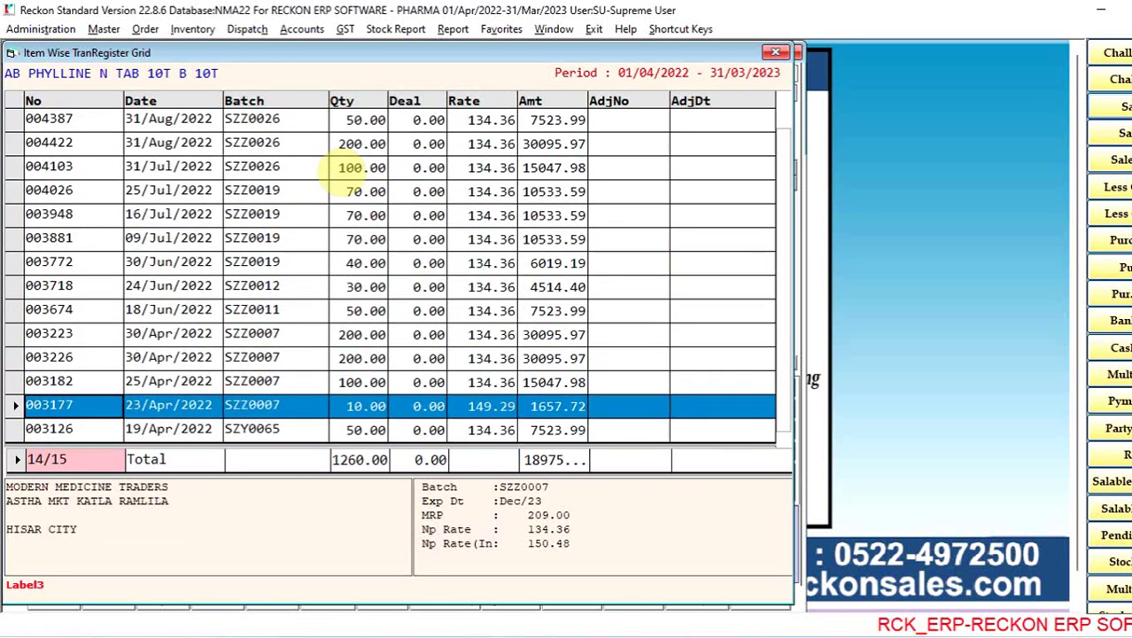
key("Escape")
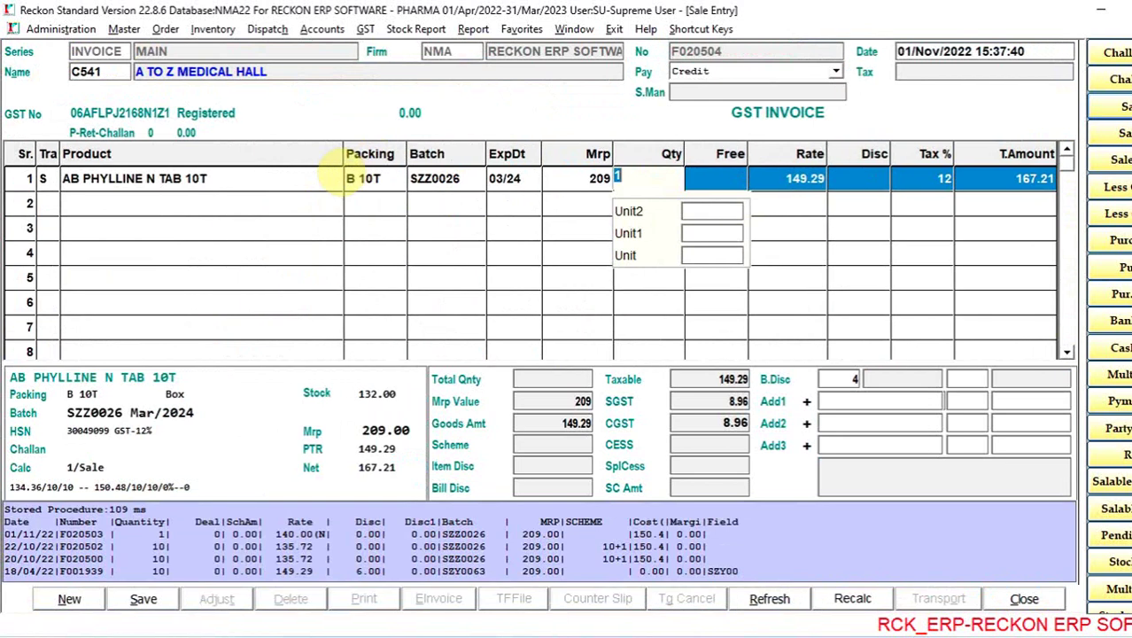
Step: Delete the first item row of the bill and select AB PHYLLINE N TAB 10T for it again
key("ctrl+Delete")
key("Return")
key("Return")
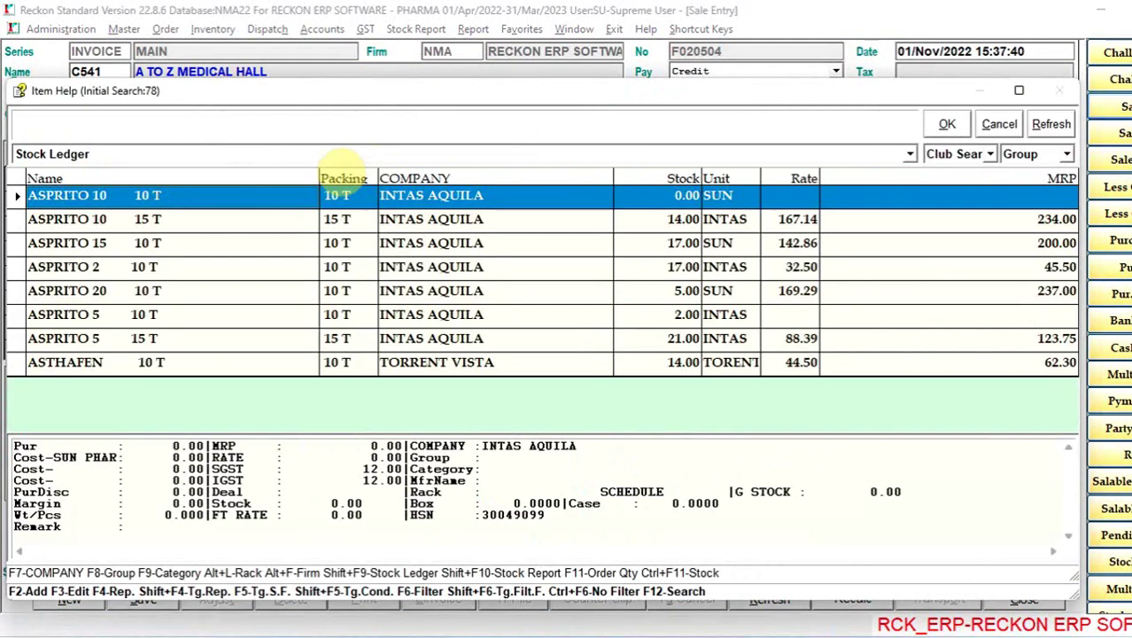
type("ab")
key("Down")
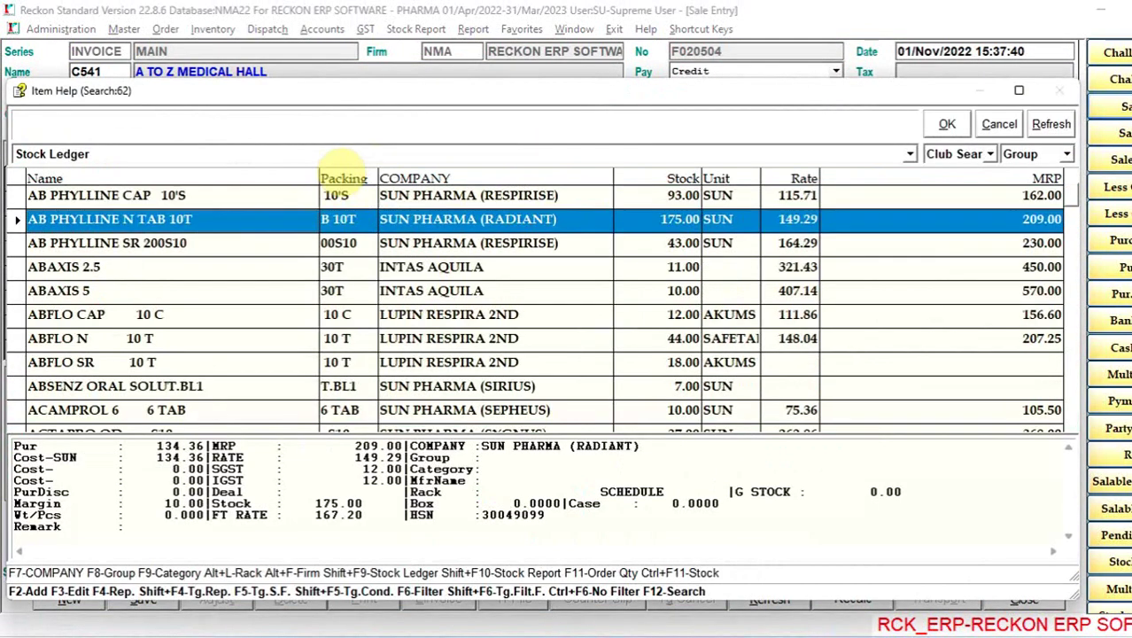
key("Return")
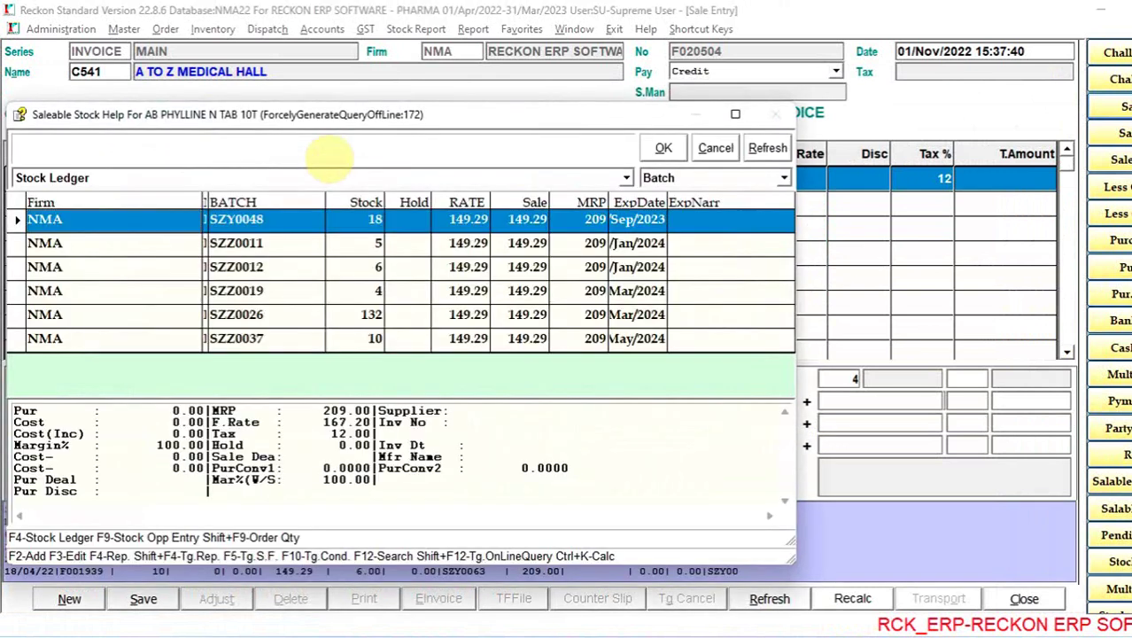
Step: Choose batch SZZ0037 for AB PHYLLINE N TAB 10T and set its quantity to 10
key("Down")
key("Down")
key("Down")
key("Down")
key("Down")
key("Return")
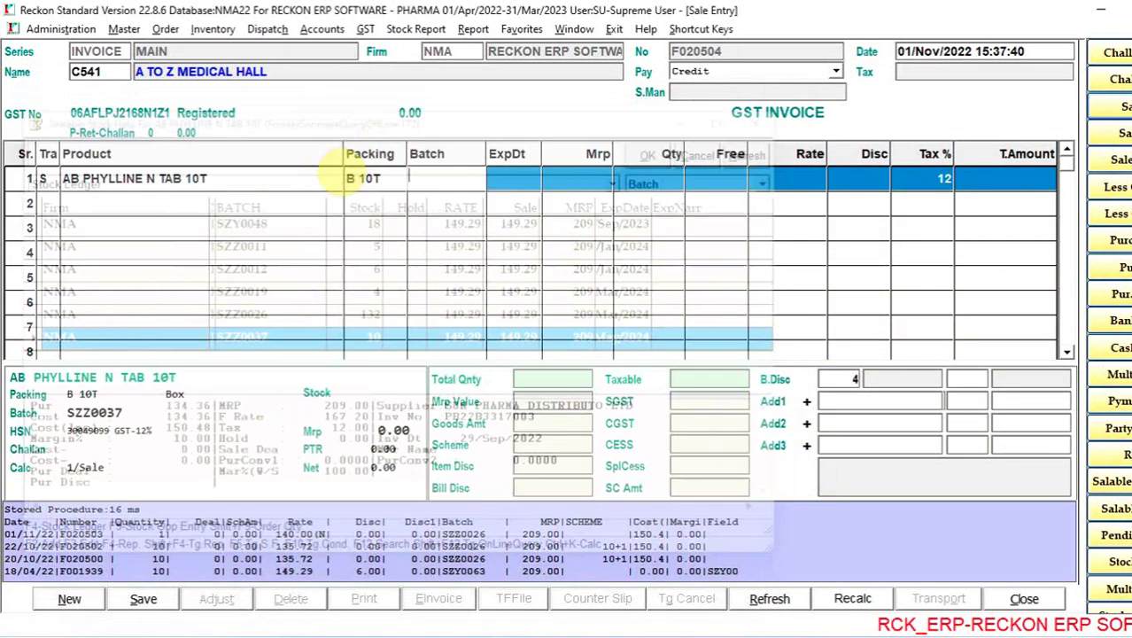
type("10")
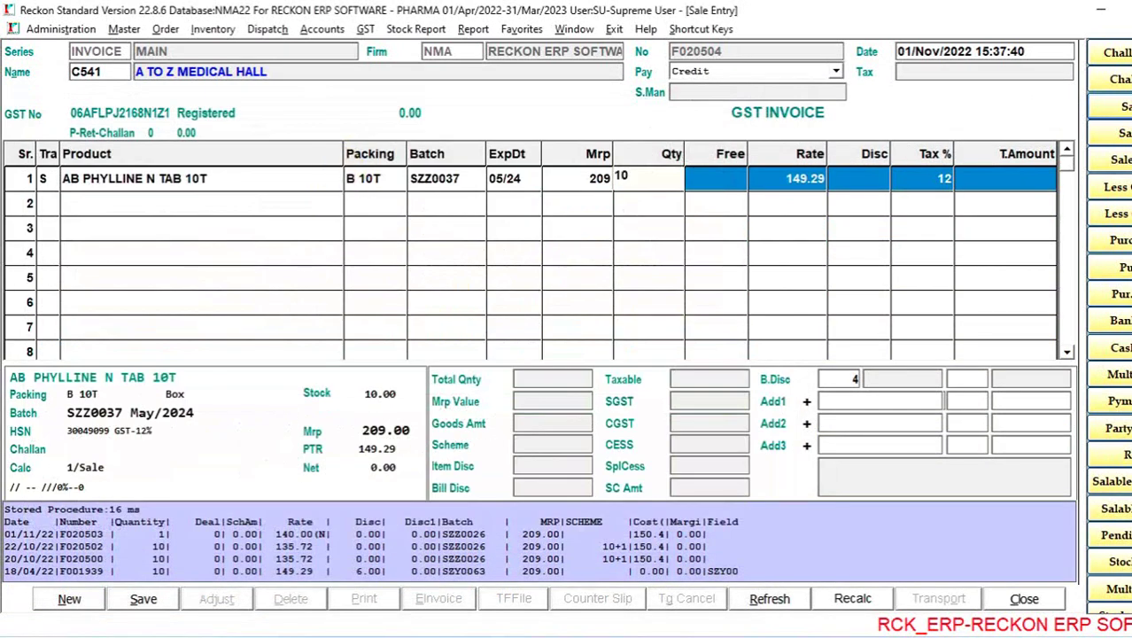
key("Return")
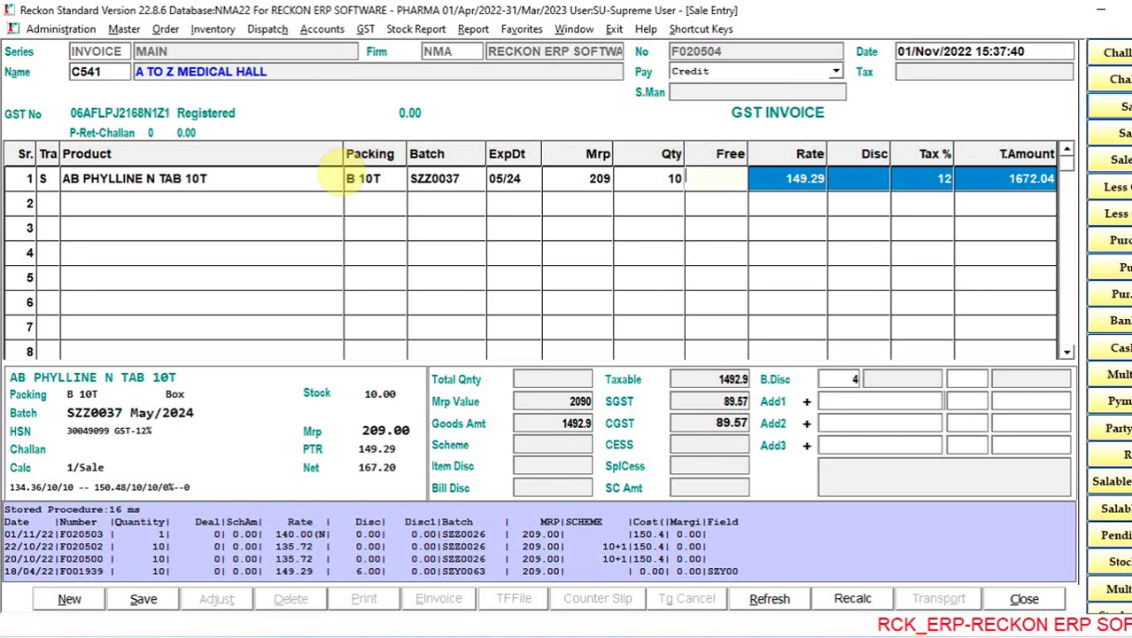
Step: Keep the 149.29 rate without free quantity and apply a 10+1 scheme to the AB PHYLLINE N TAB 10T row
key("Return")
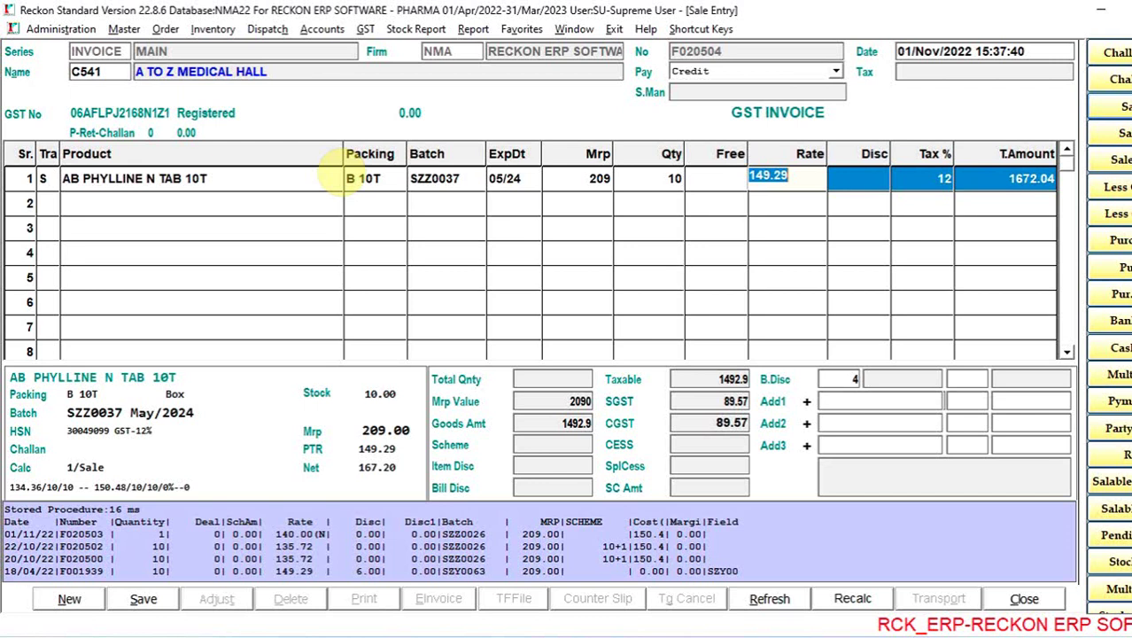
key("Return")
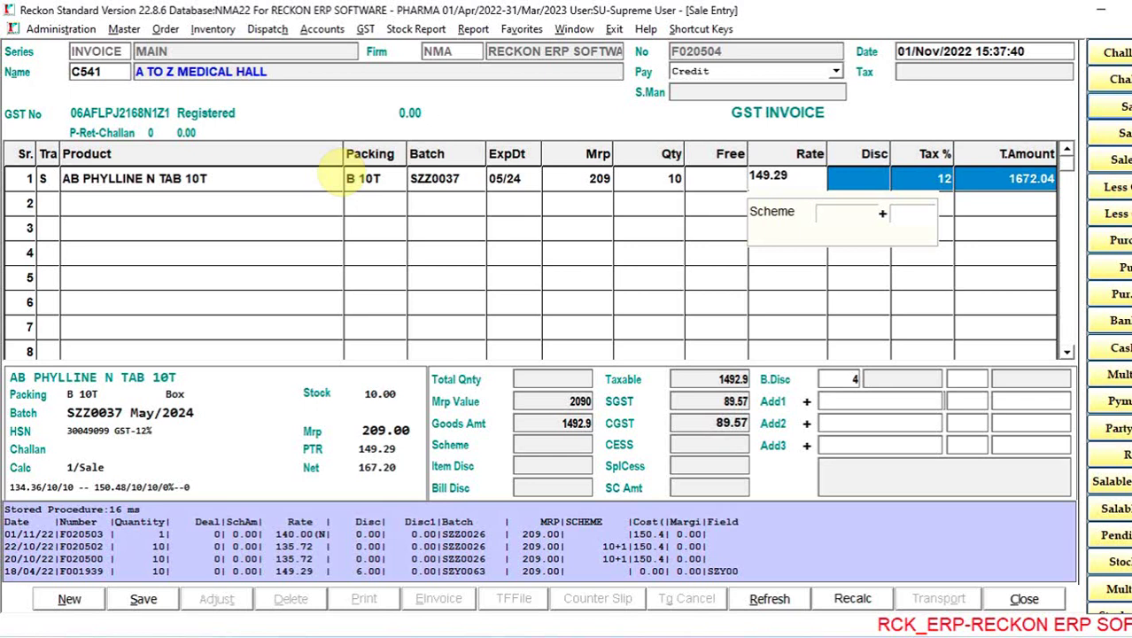
type("10")
key("Return")
type("1")
key("Return")
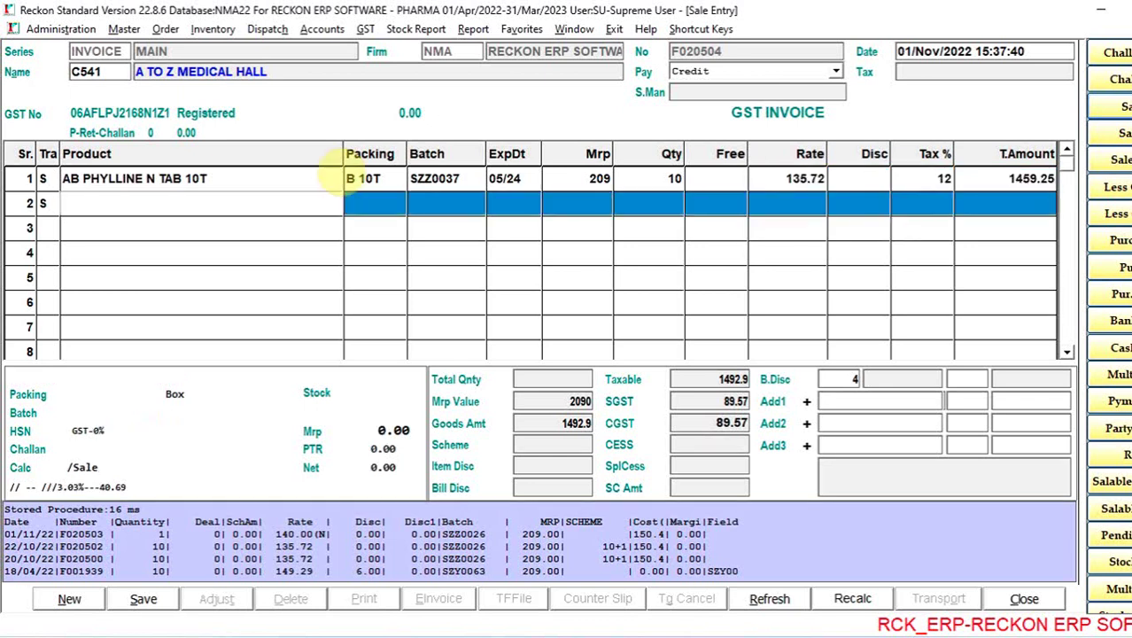
Step: Return to the rate of the AB PHYLLINE N TAB 10T row and change its scheme to 10+2
key("Escape")
key("Up")
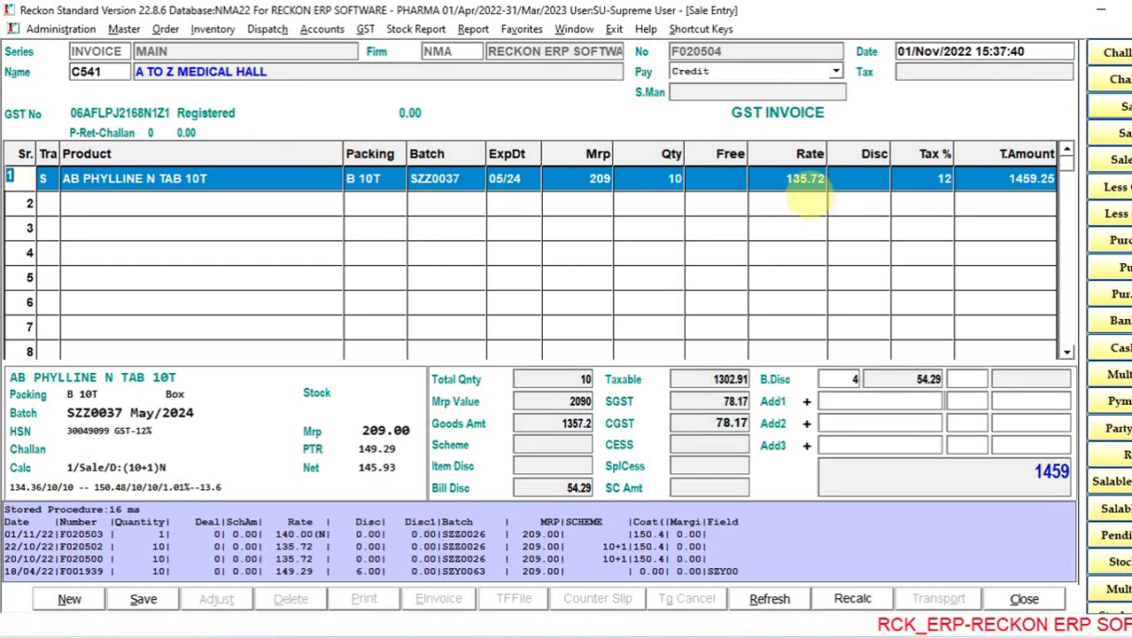
left_click(799, 181)
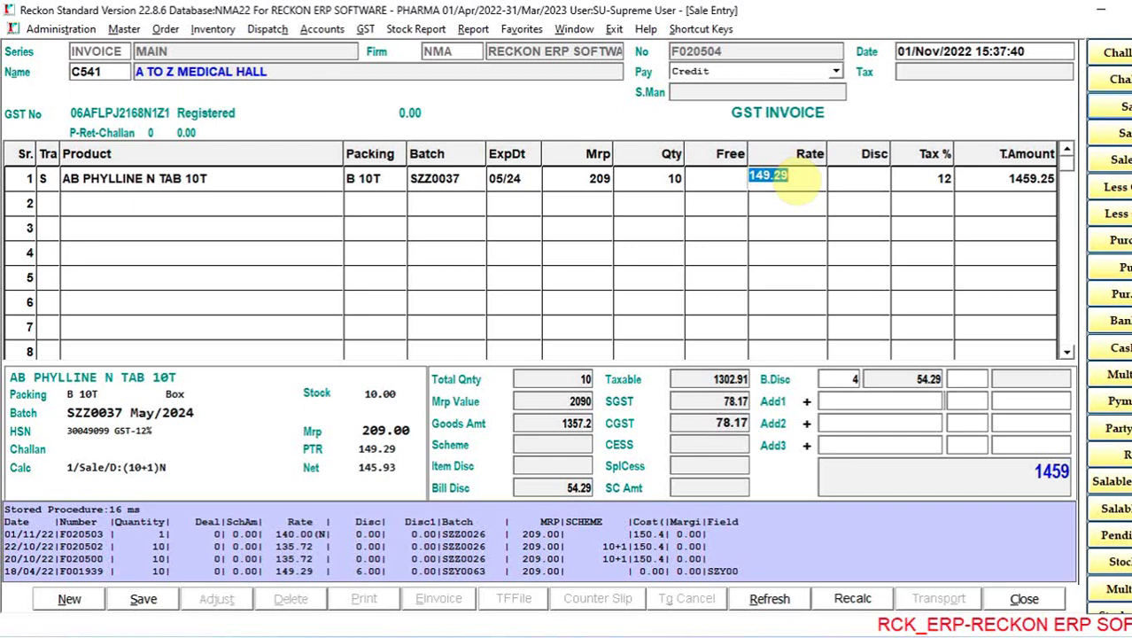
key("Return")
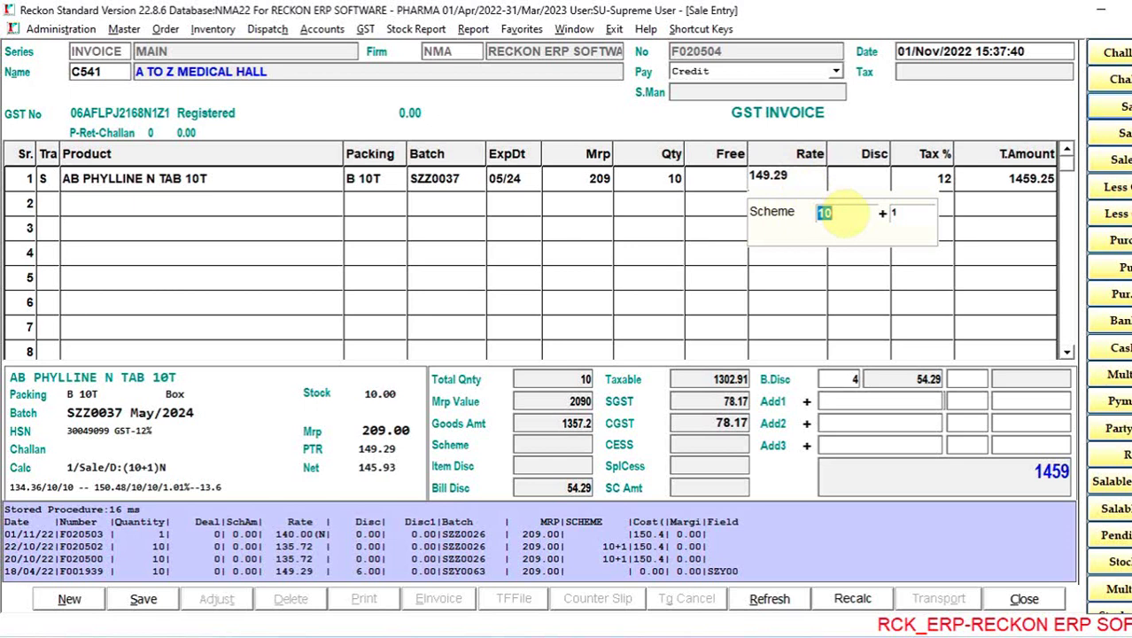
key("Return")
type("2")
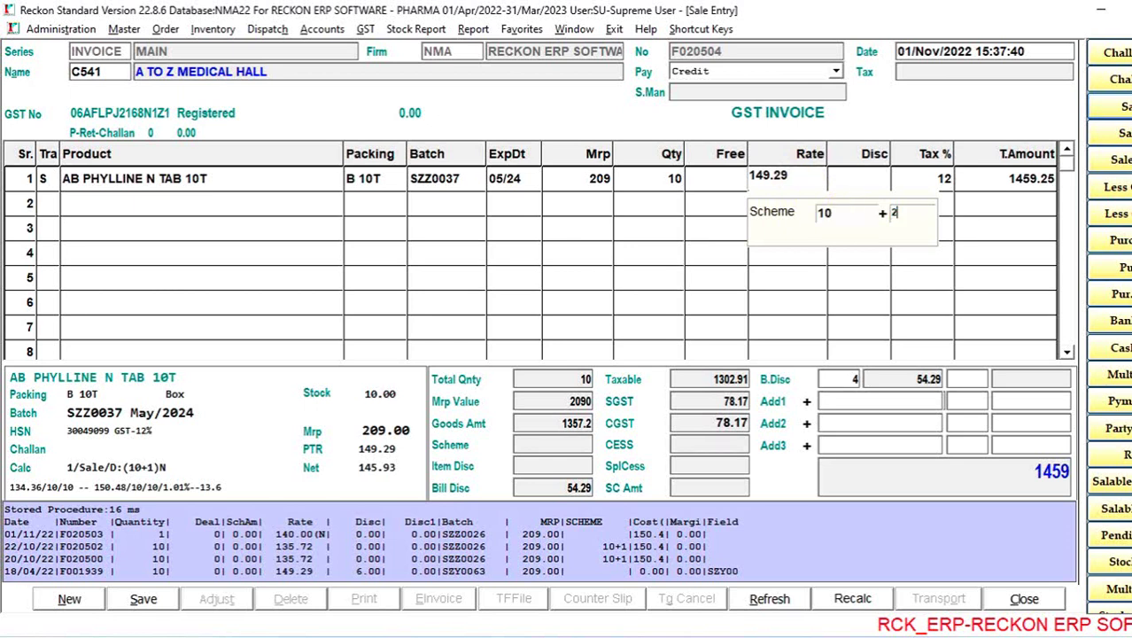
key("Return")
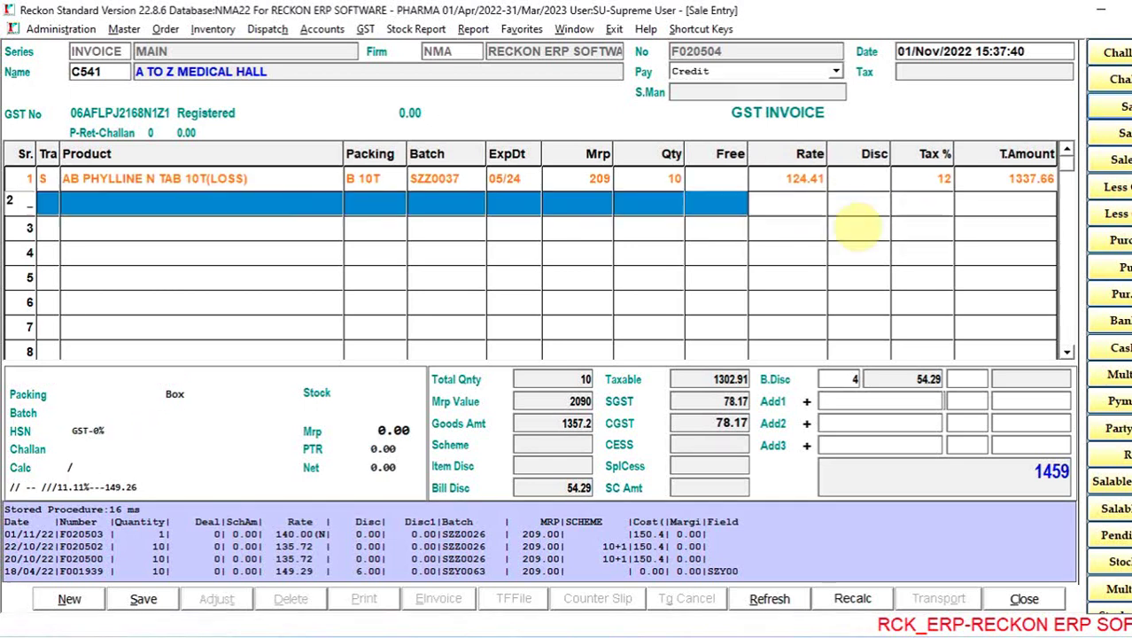
key("Up")
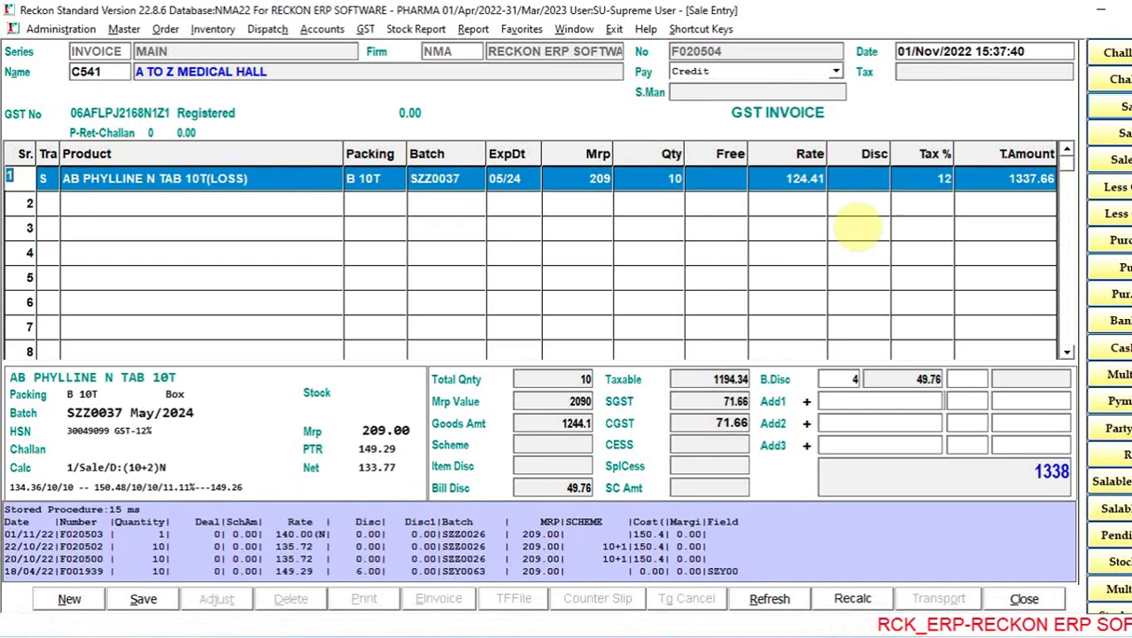
key("Escape")
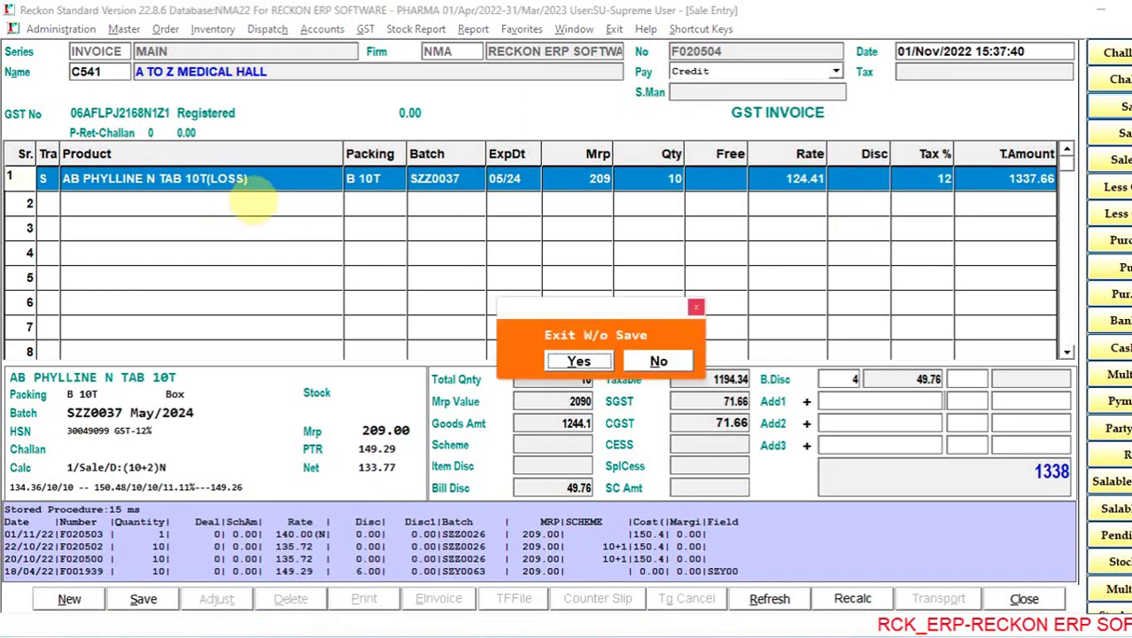
key("Right")
key("Return")
Step: Reopen the AB PHYLLINE N TAB 10T row and change its scheme to 10+1, keeping the 149.29 base rate
key("Up")
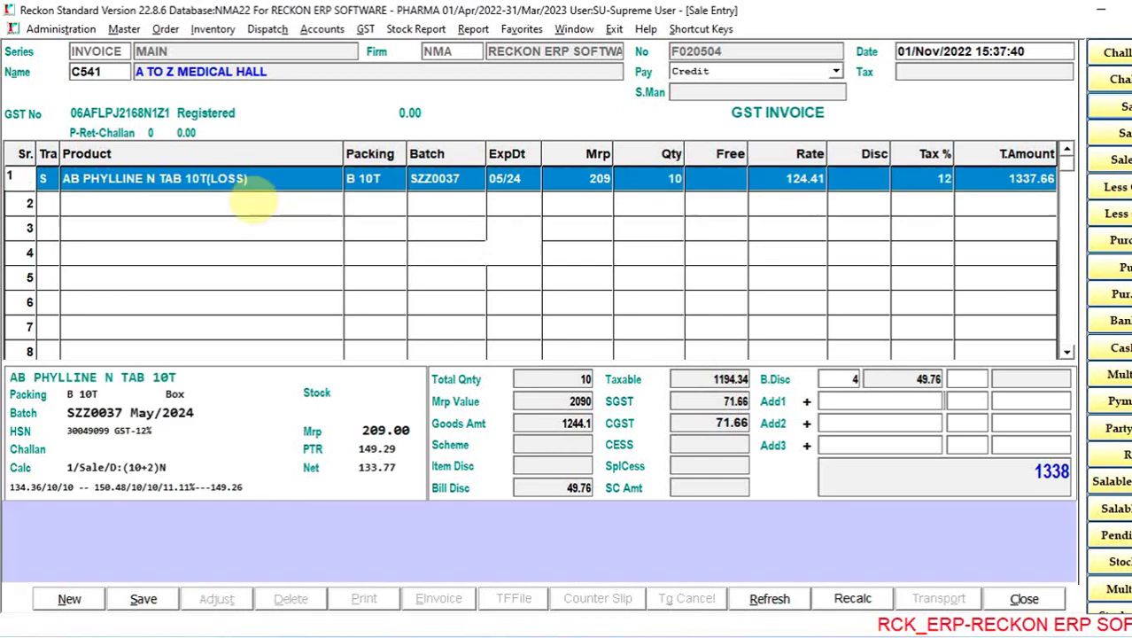
key("Down")
key("Up")
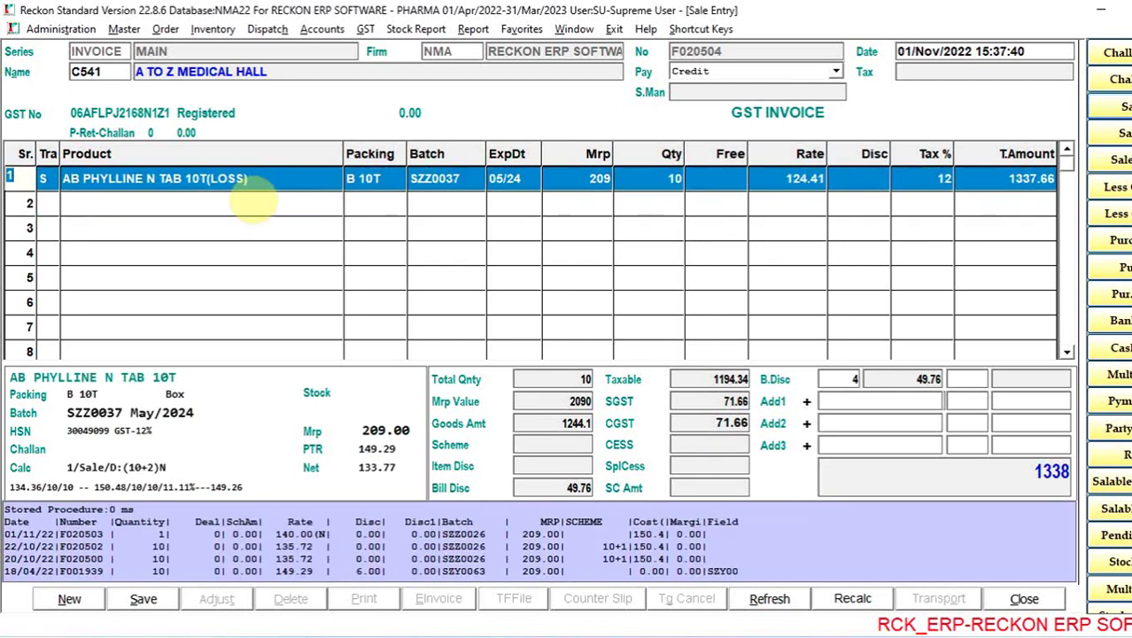
key("Return")
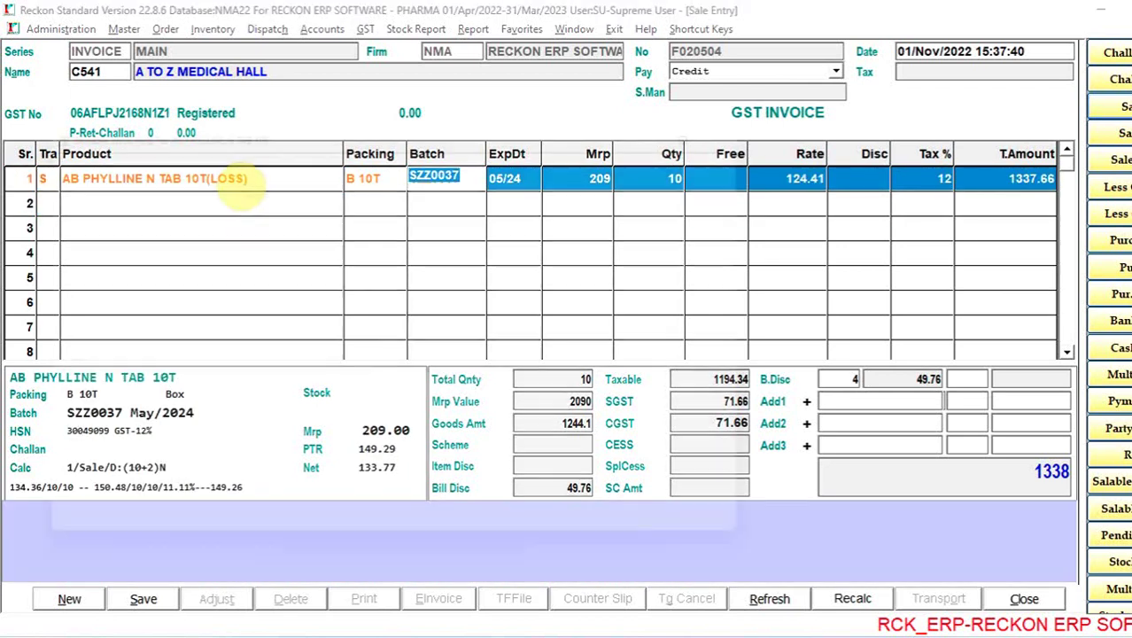
key("Return")
key("Return")
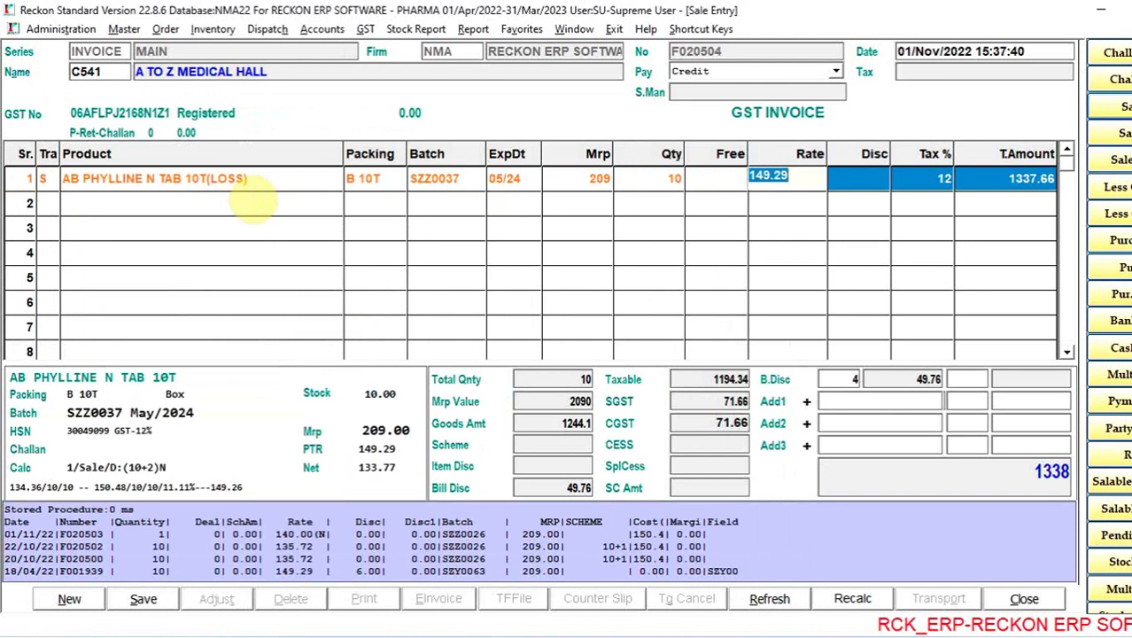
key("Return")
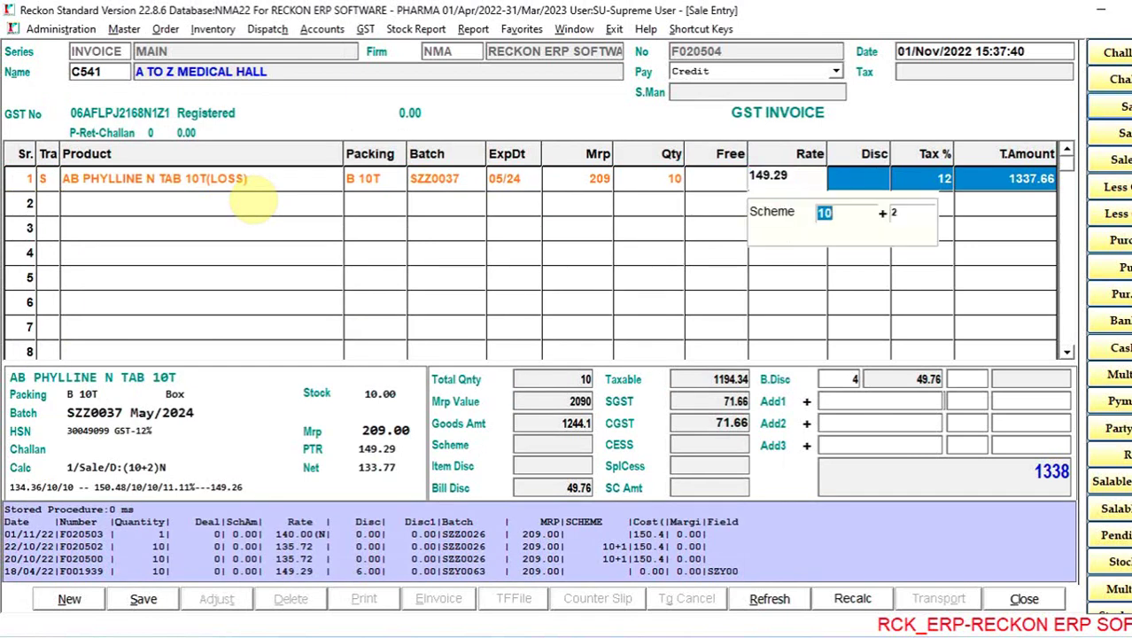
key("Return")
type("1")
key("Return")
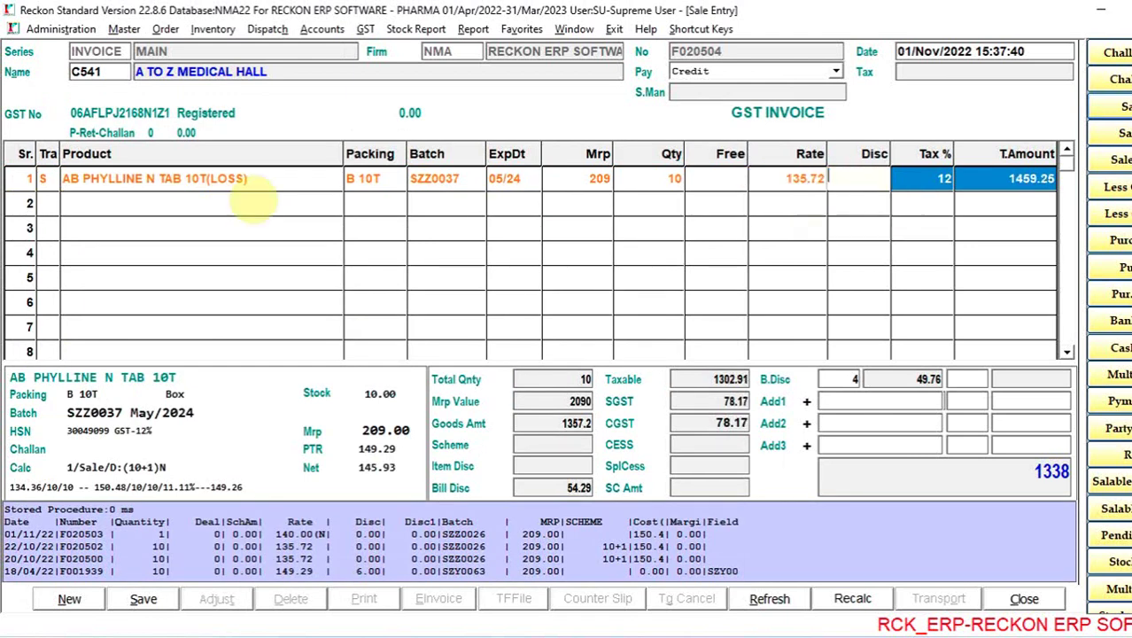
key("Return")
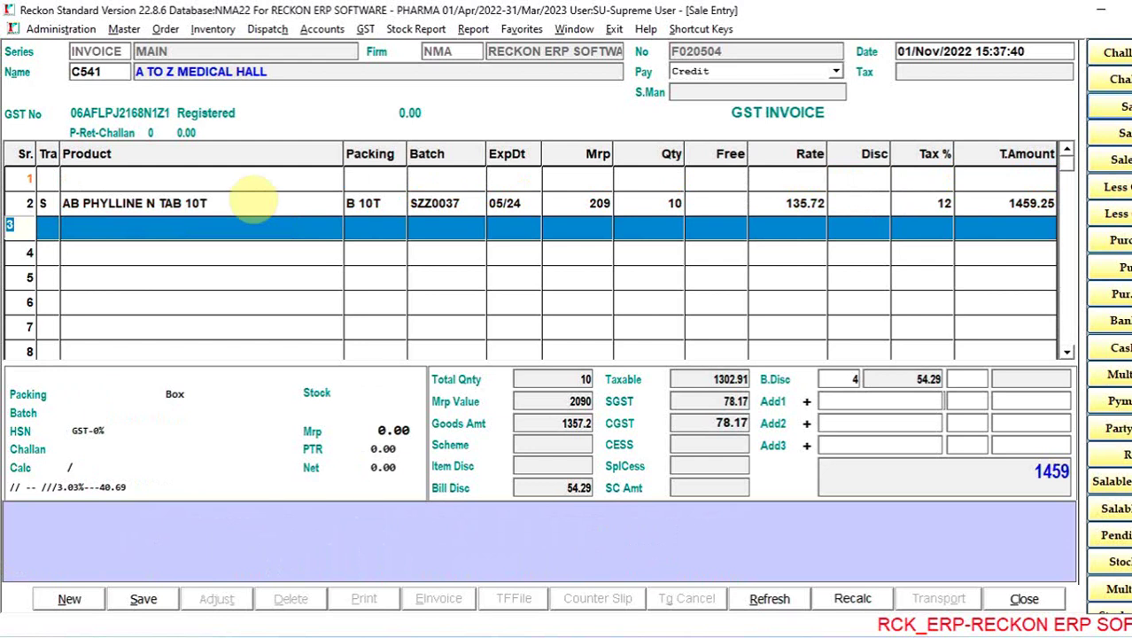
Step: Add AB PHYLLINE SR 200S10 as the next item with batch GTD1363A, quantity 1 and no free quantity
key("Return")
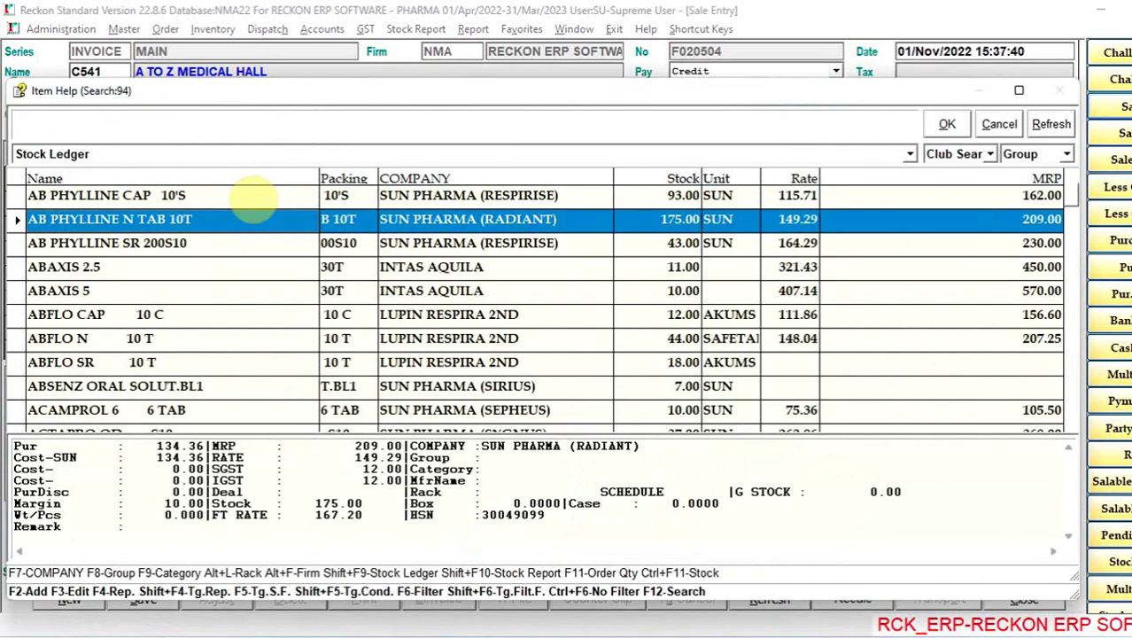
key("Down")
key("Return")
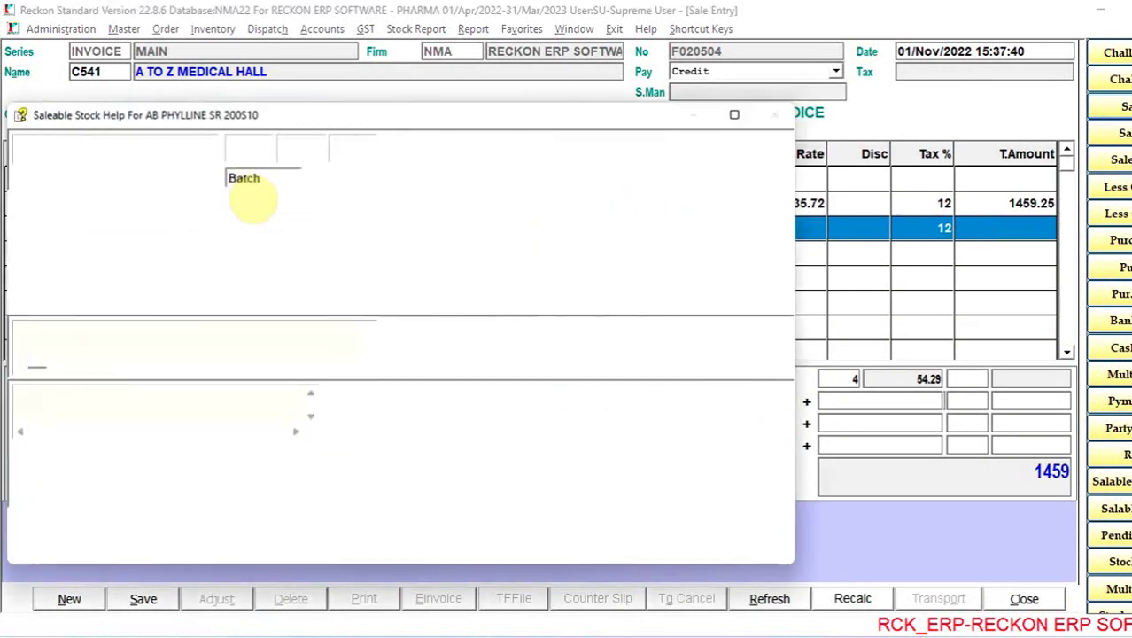
key("Down")
key("Return")
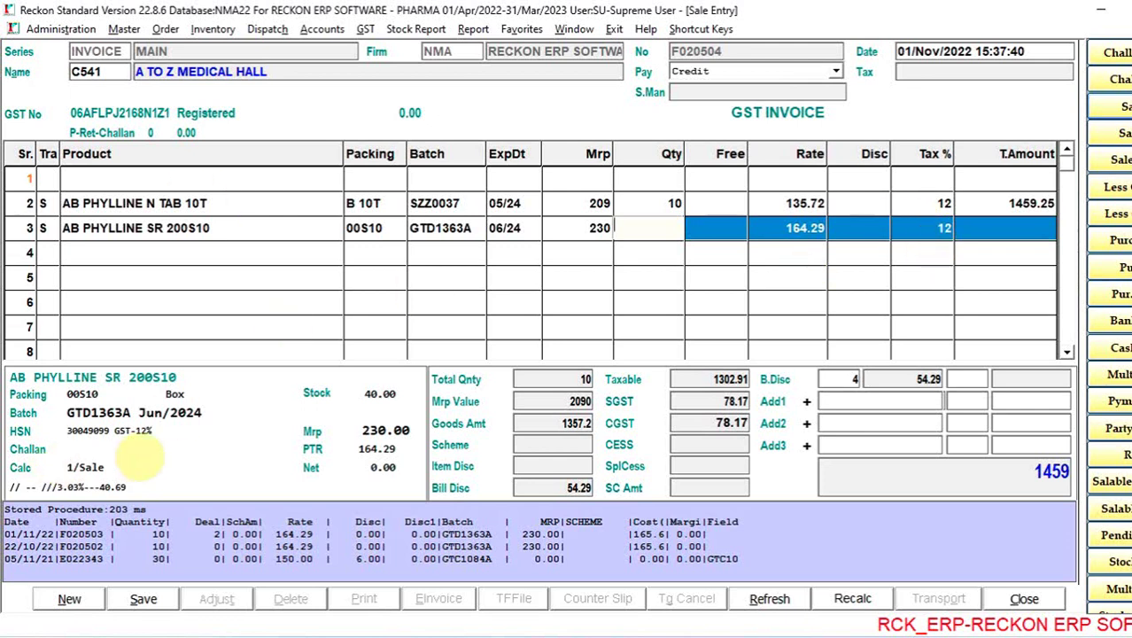
type("1")
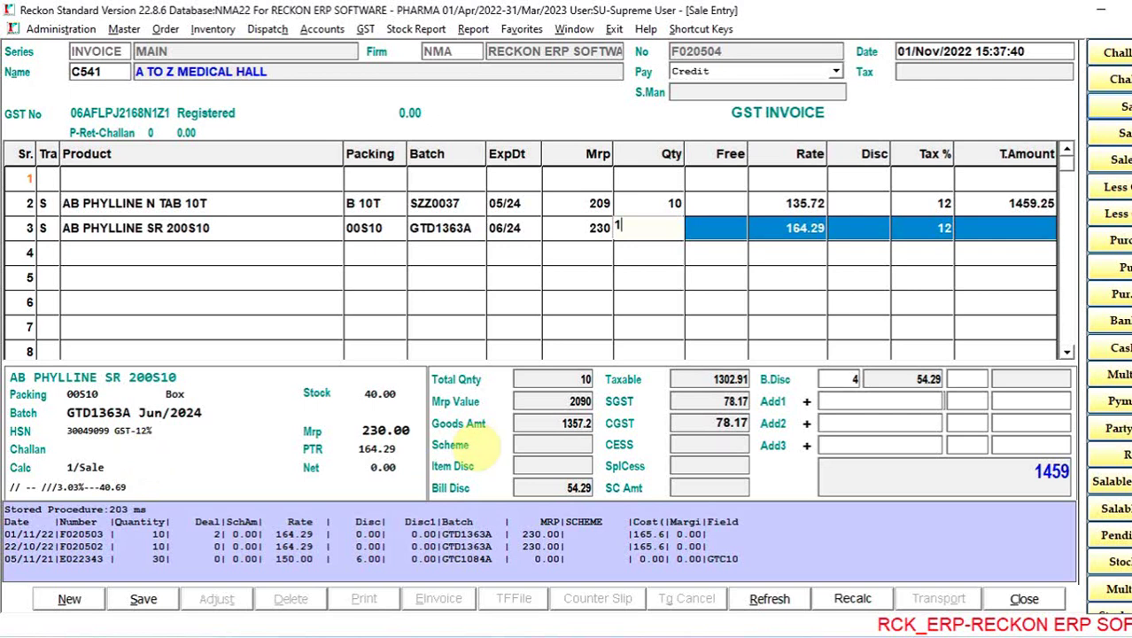
key("Return")
key("Return")
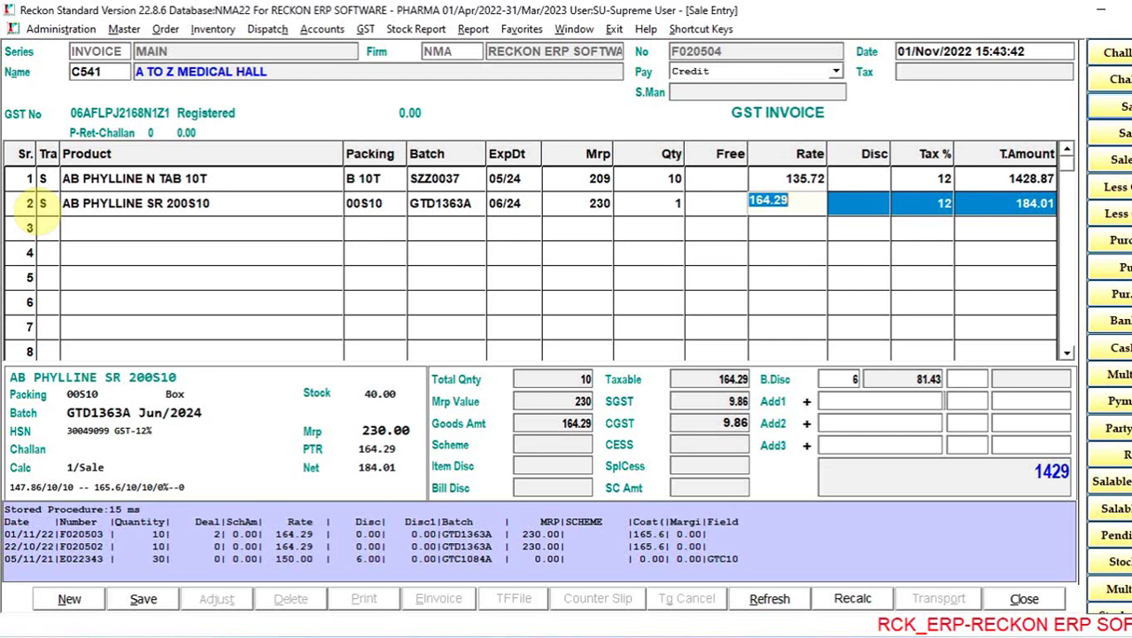
Step: Leave the scheme of AB PHYLLINE SR 200S10 empty, set its F Rate to 175 and return to its row
key("Return")
key("Return")
key("Return")
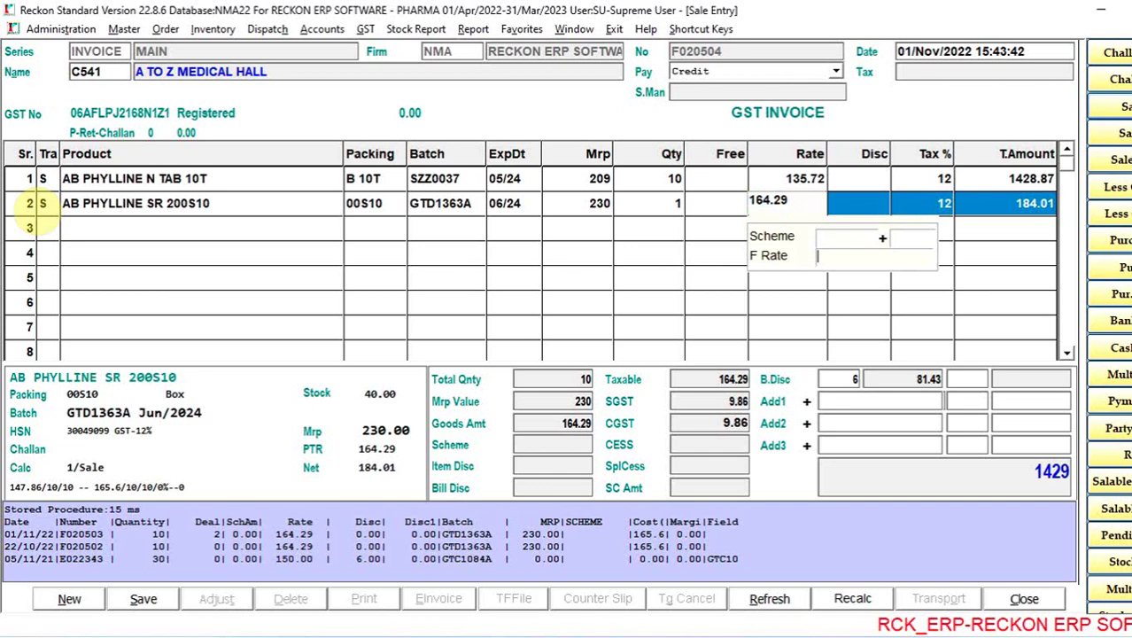
type("175")
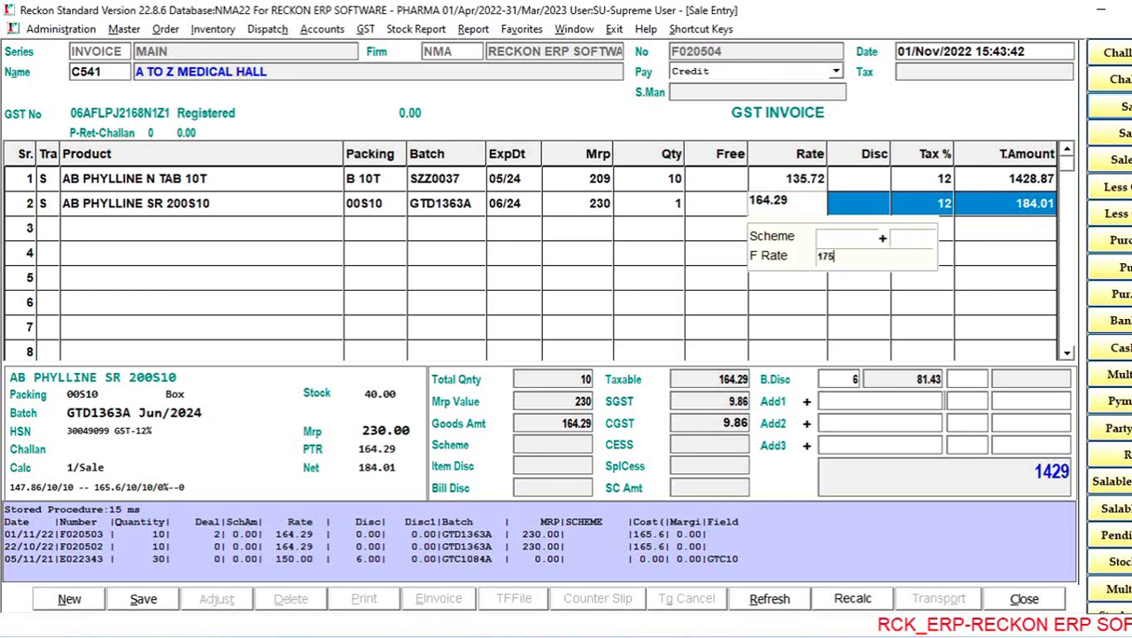
key("Return")
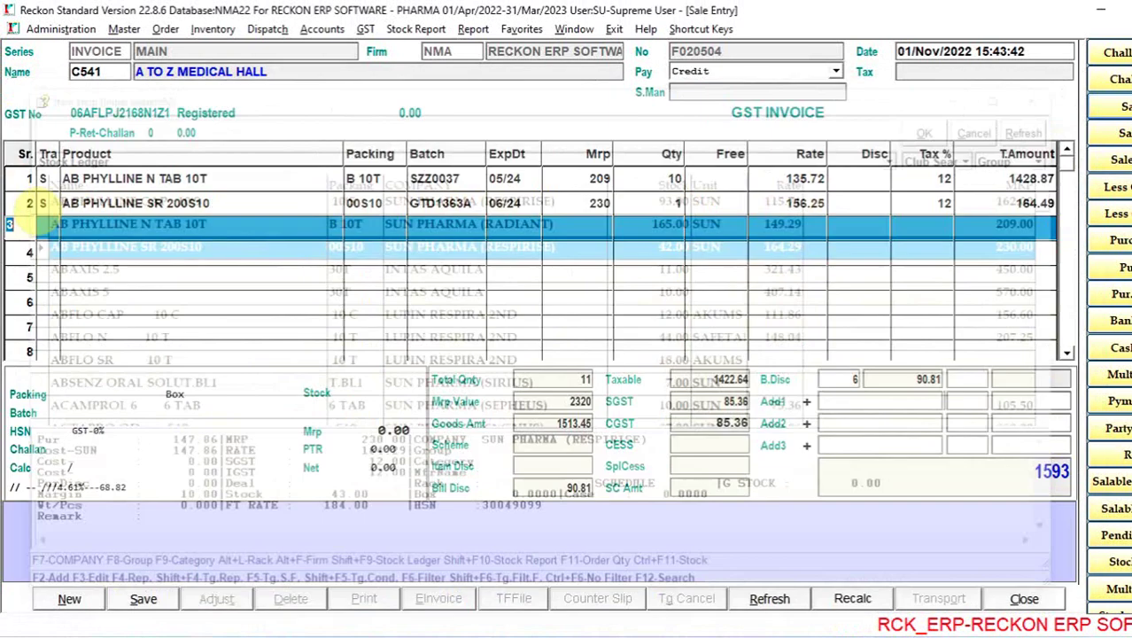
key("Escape")
key("Up")
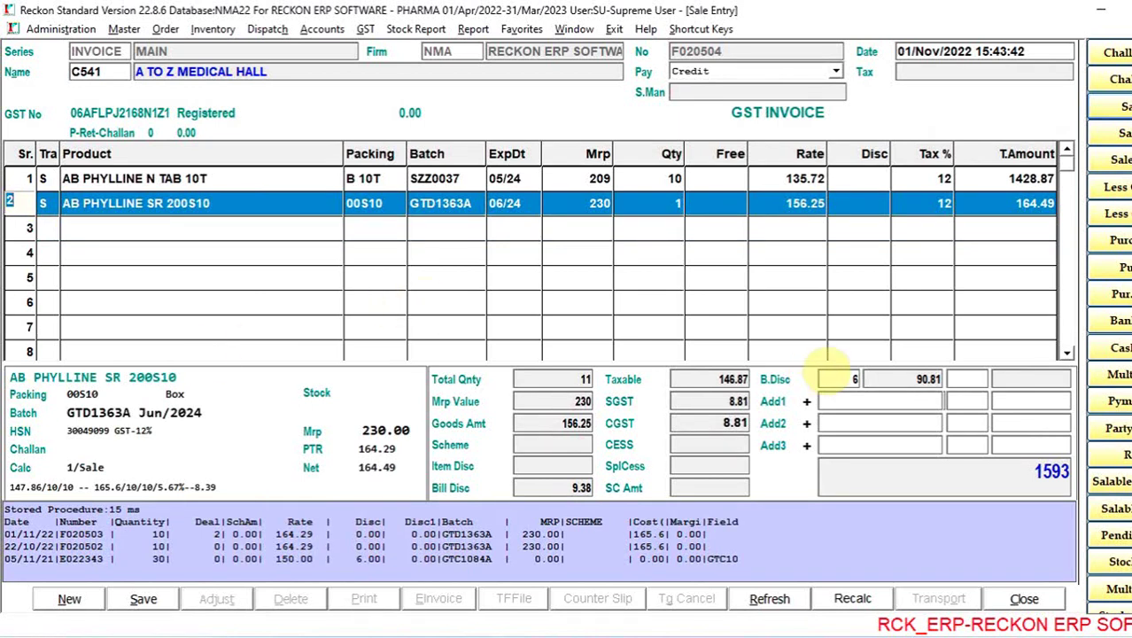
Step: Clear the bill discount percentage so the bill is calculated without it
left_click(853, 379)
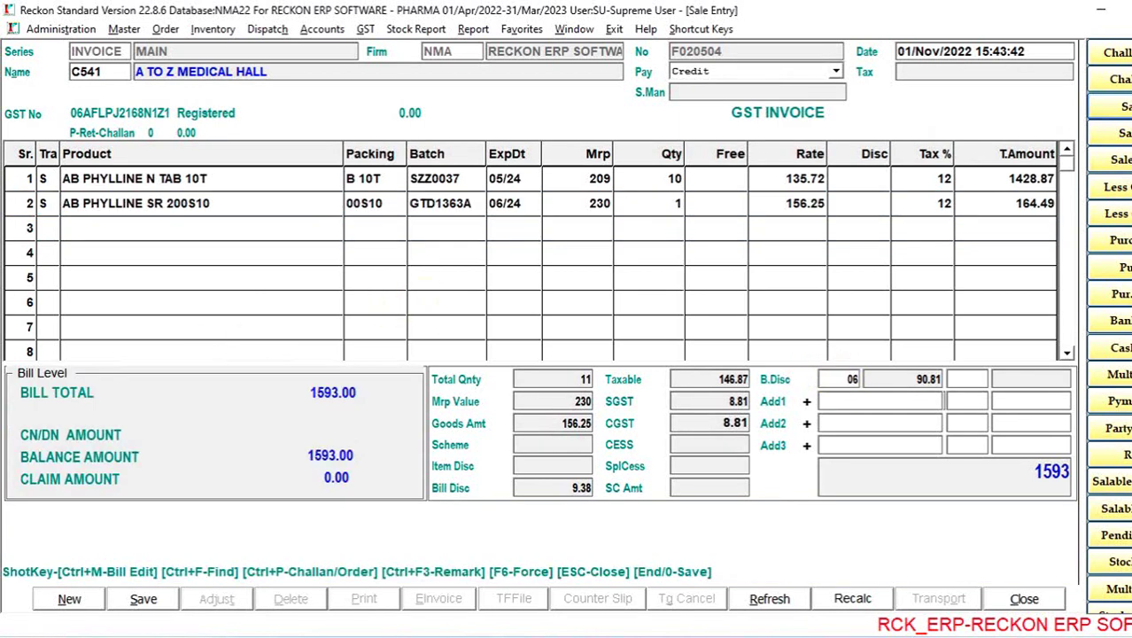
key("BackSpace")
key("Return")
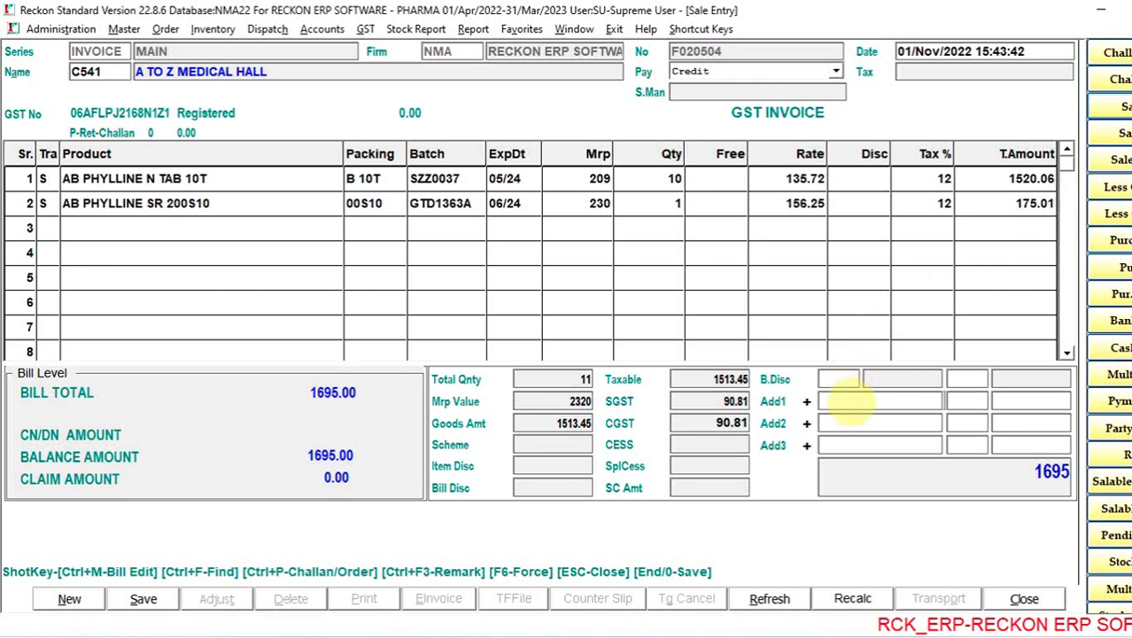
Step: Set the bill discount to 6 percent
left_click(837, 380)
type("6")
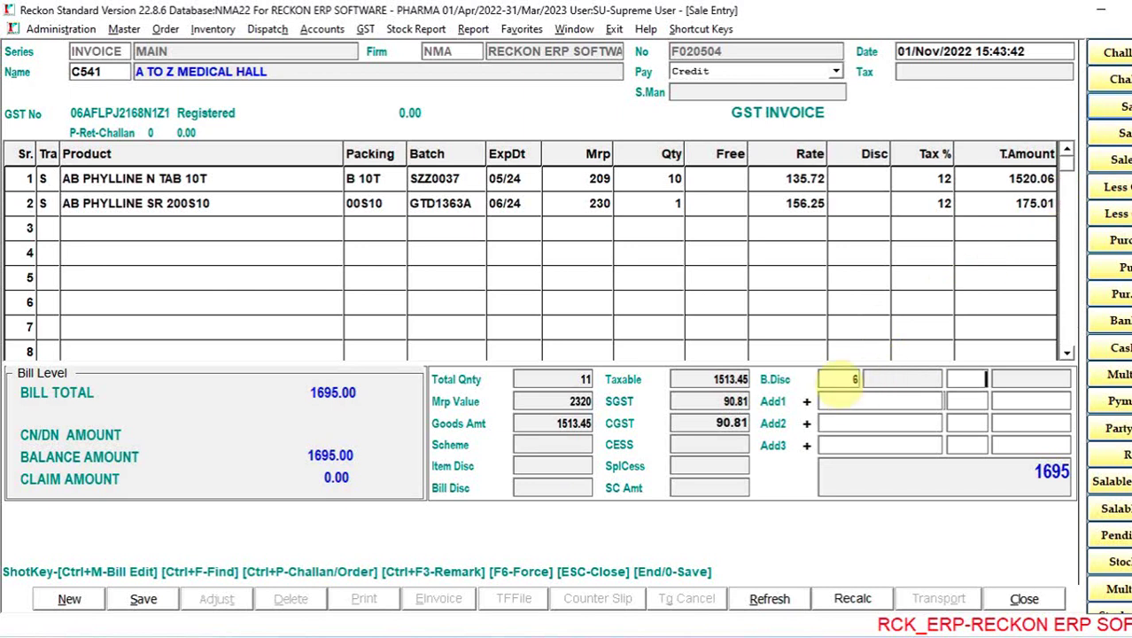
key("Return")
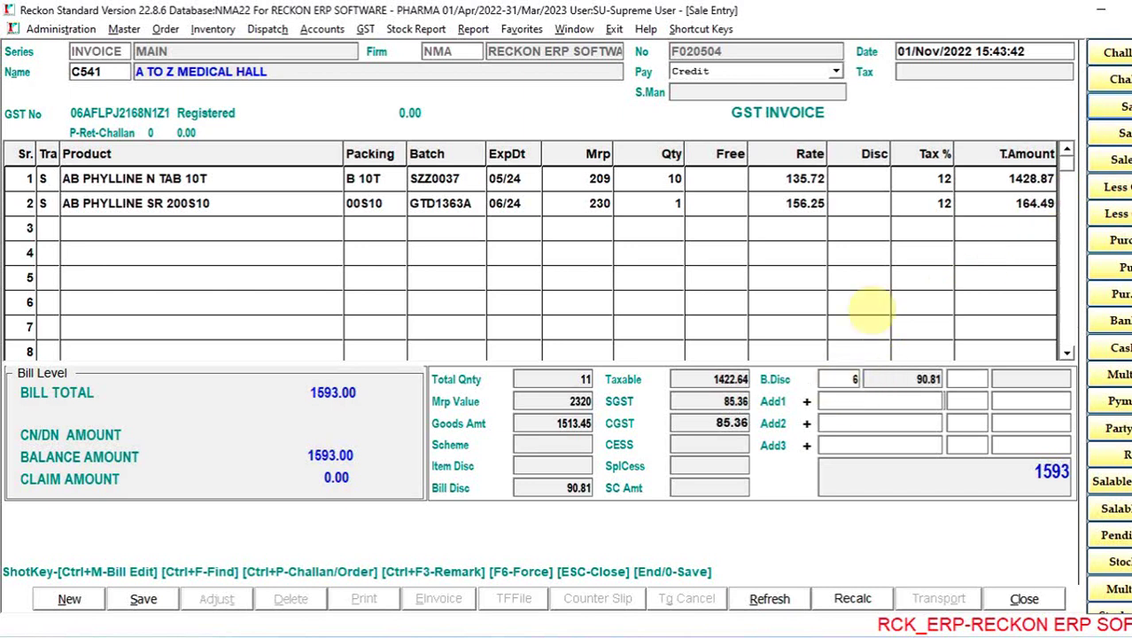
Step: Check both item rows of the bill and save it without printing
left_click(27, 232)
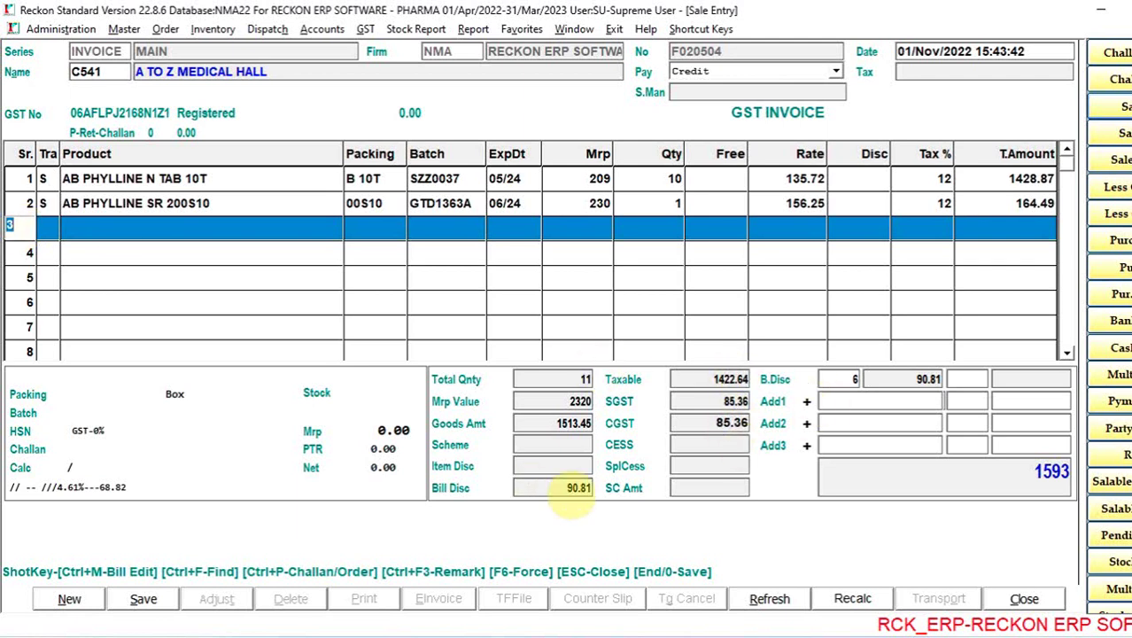
key("Up")
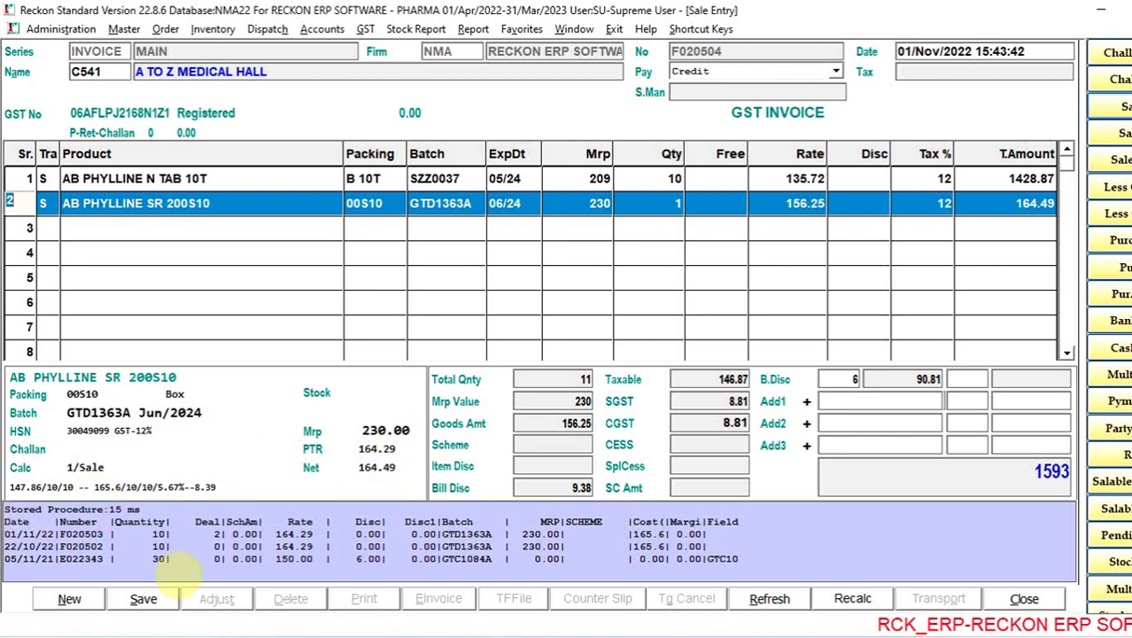
key("Up")
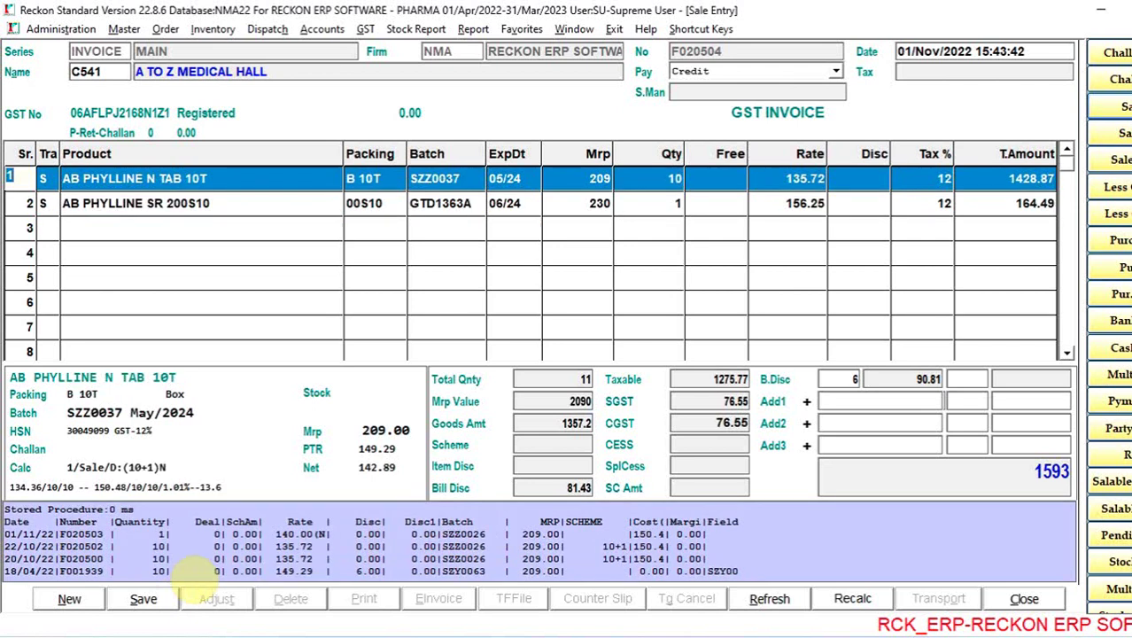
key("Down")
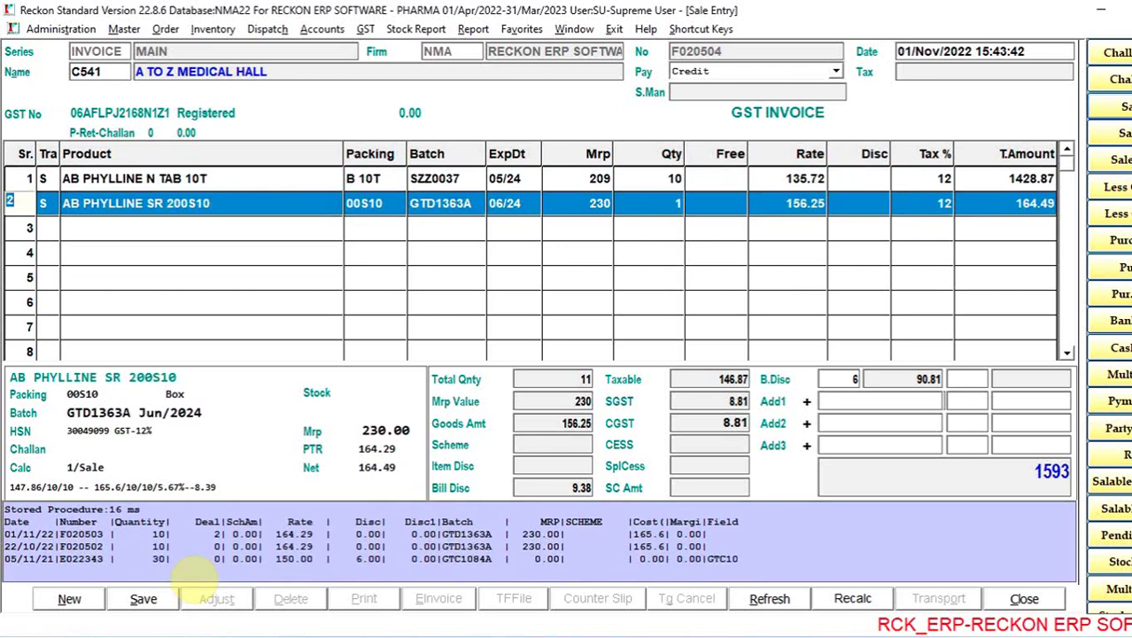
key("Down")
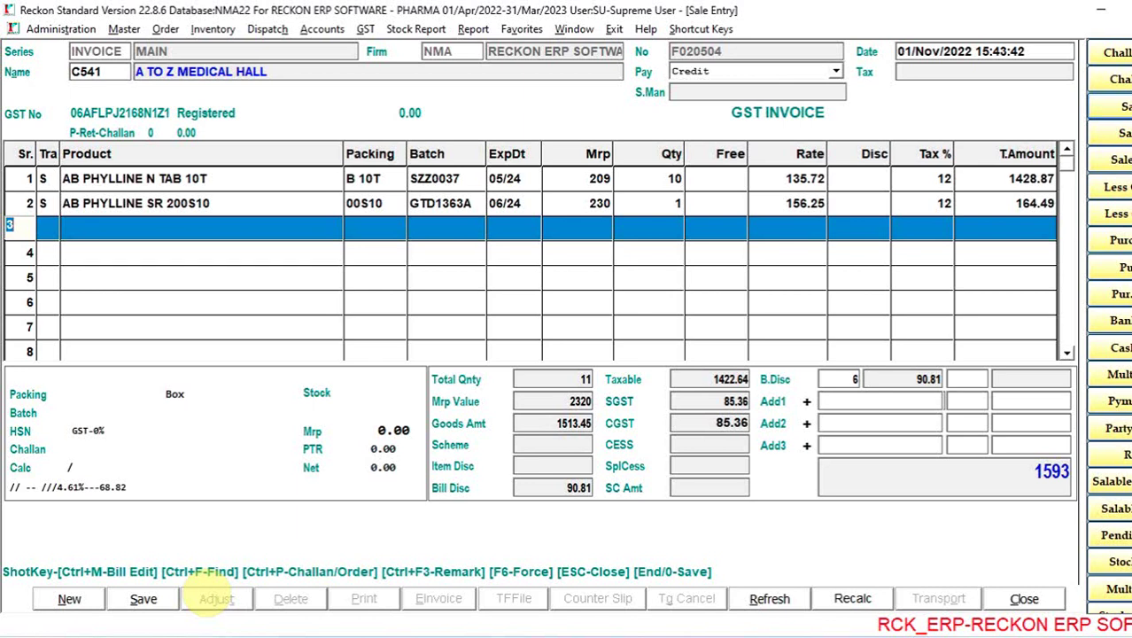
left_click(170, 596)
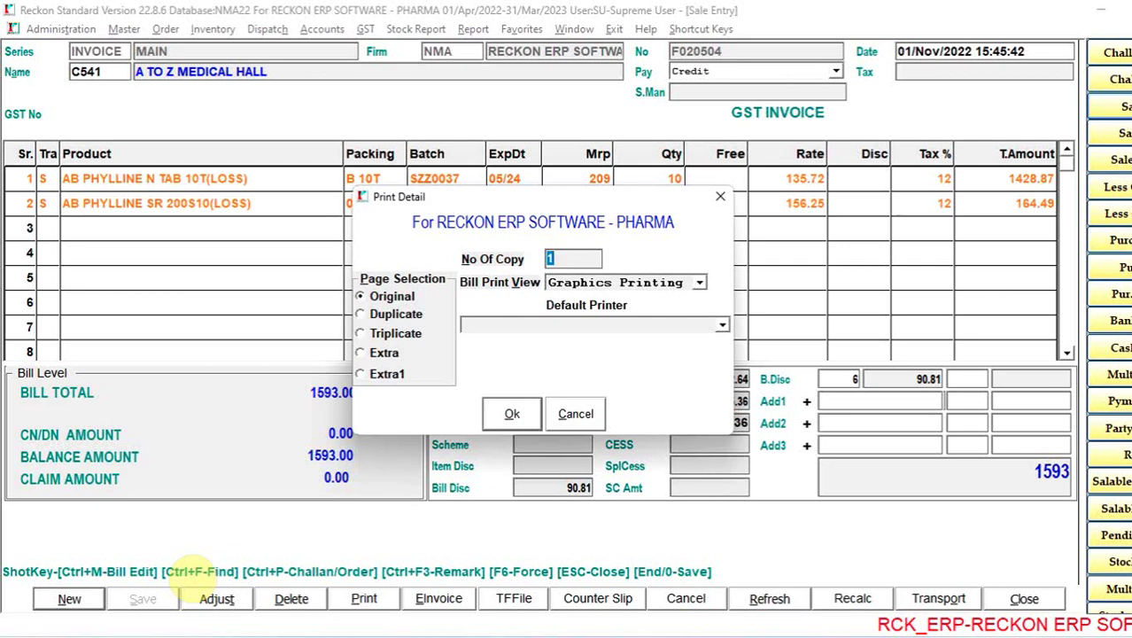
key("Escape")
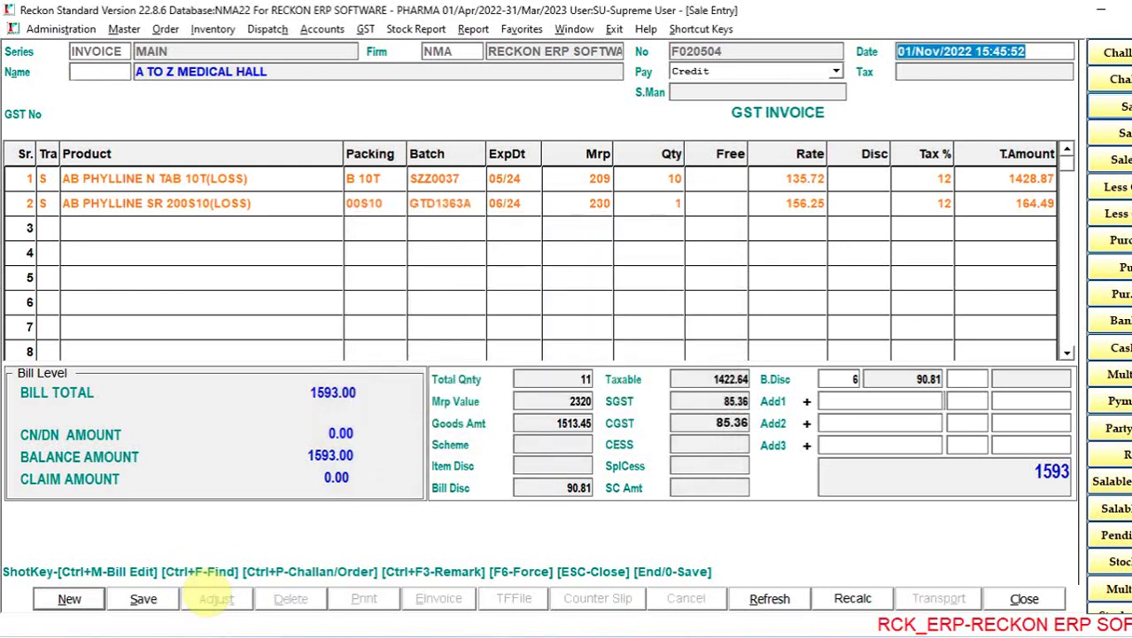
Step: Start another sale bill for A TO Z MEDICAL HALL and highlight AB PHYLLINE N TAB 10T in the item list
key("Return")
key("Return")
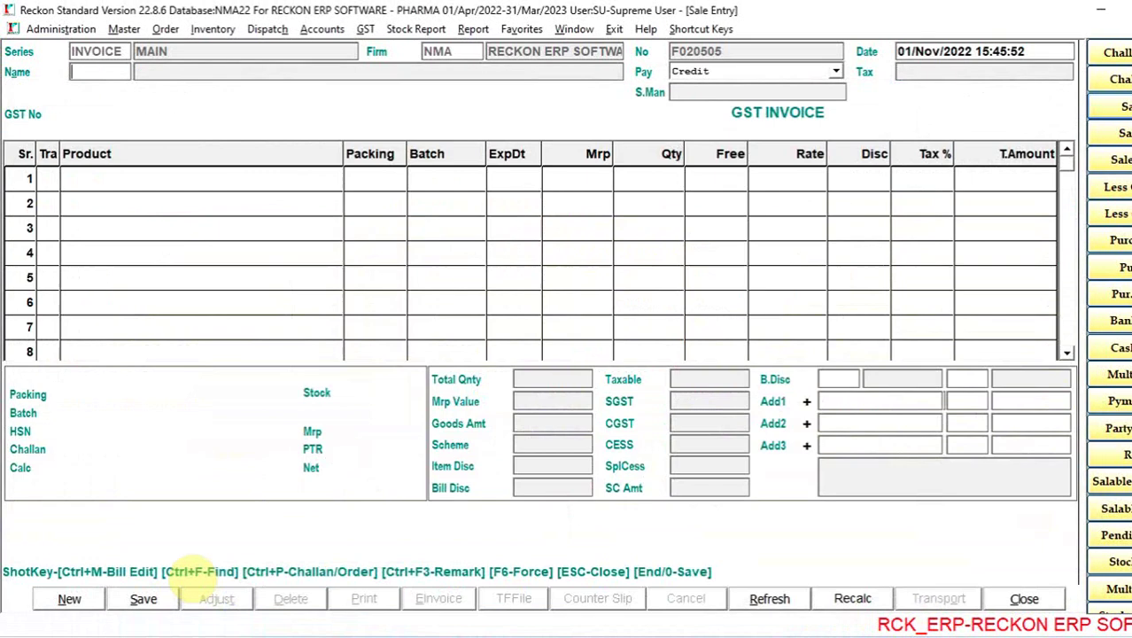
key("Return")
key("Return")
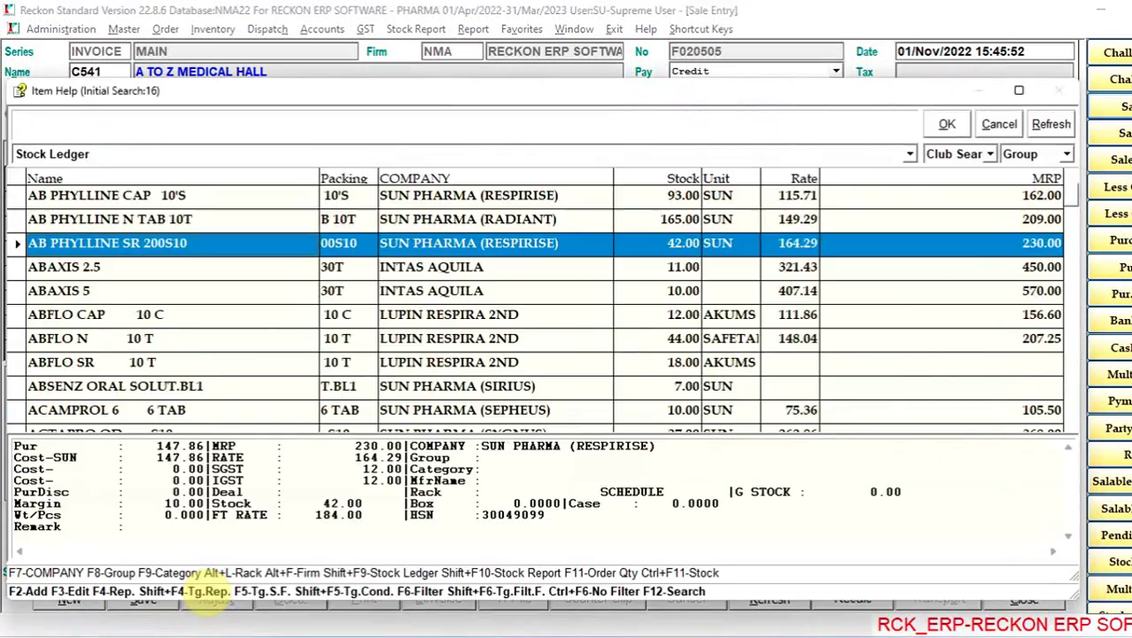
key("Down")
key("Up")
key("Up")
key("Up")
key("Down")
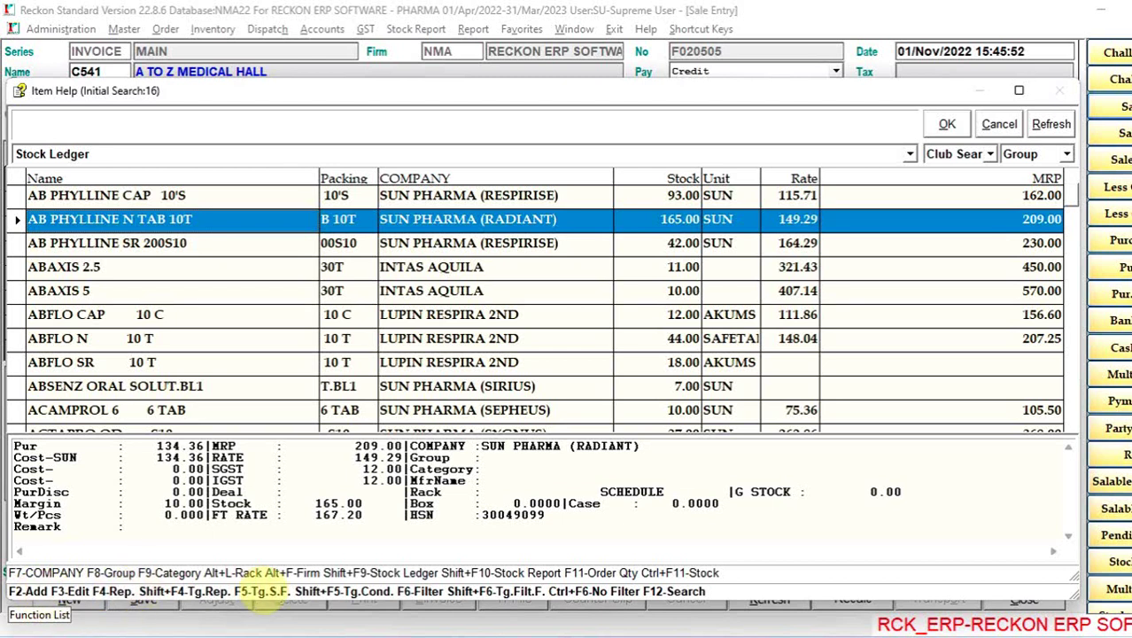
Step: Open a blank Item Entry form for adding a new item while working on the bill
left_click(33, 595)
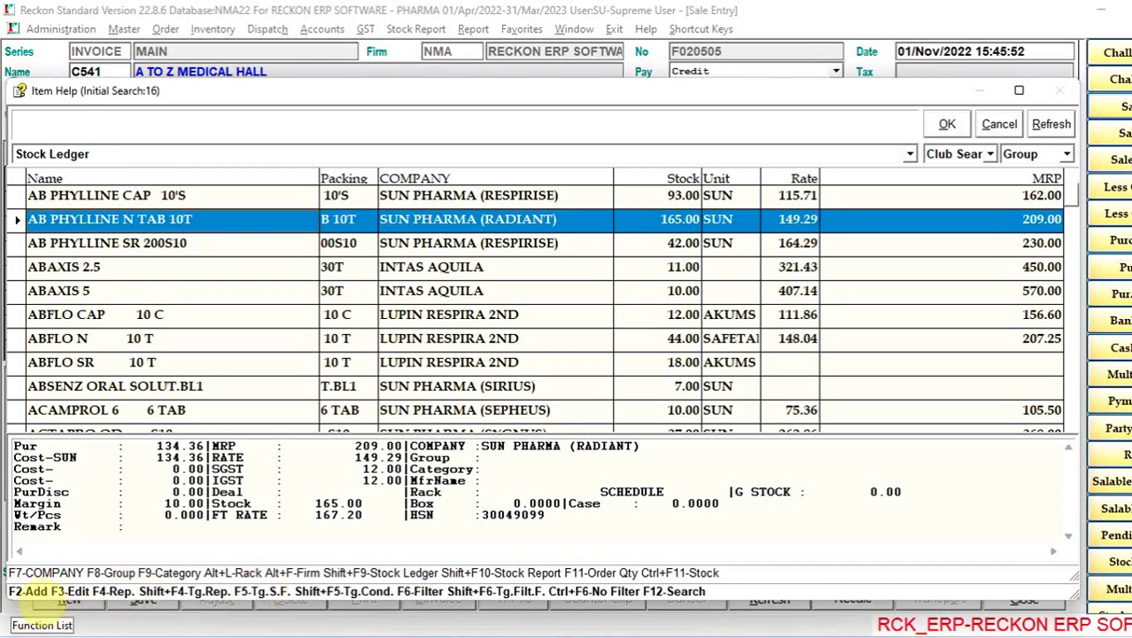
key("Escape")
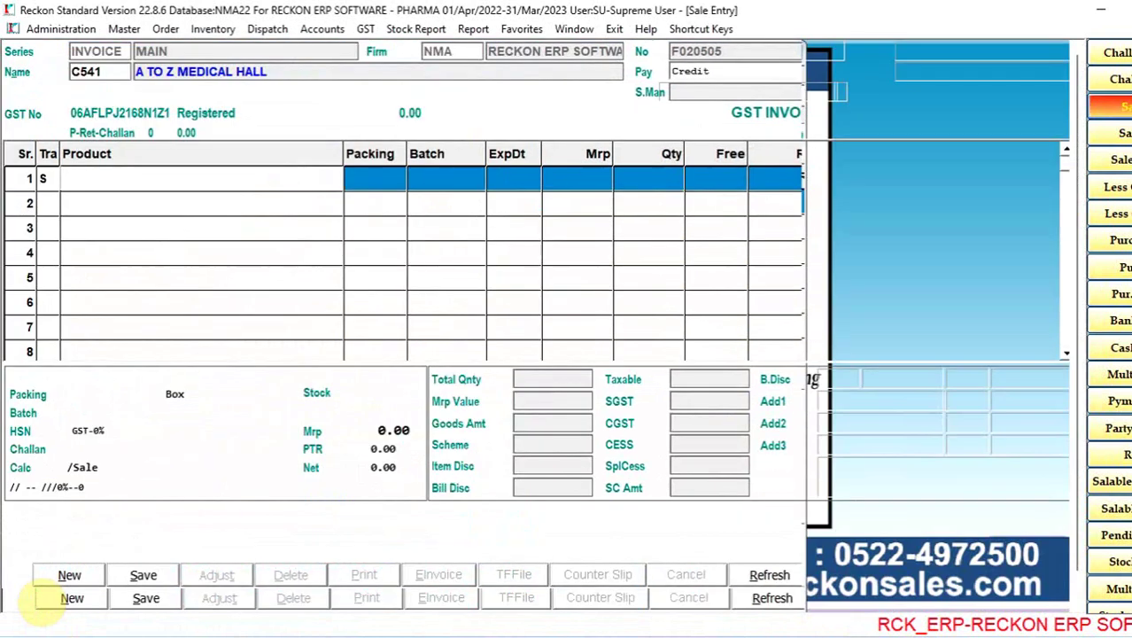
key("Return")
key("F2")
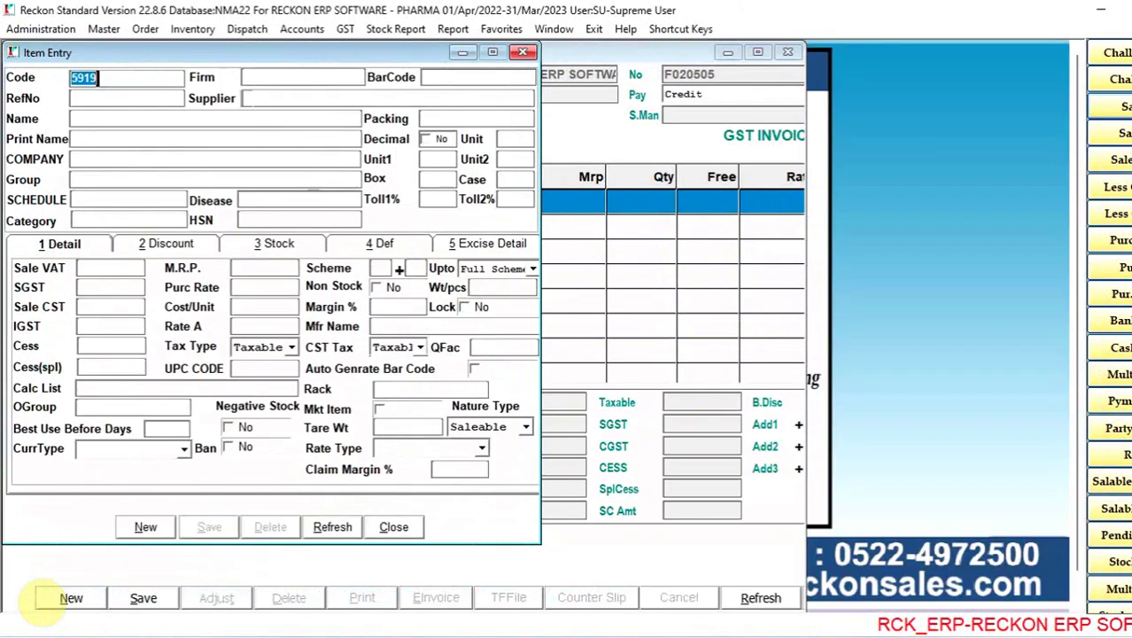
Step: Leave the blank item form and review the monthly stock ledger of AB PHYLLINE CAP 10'S
key("Escape")
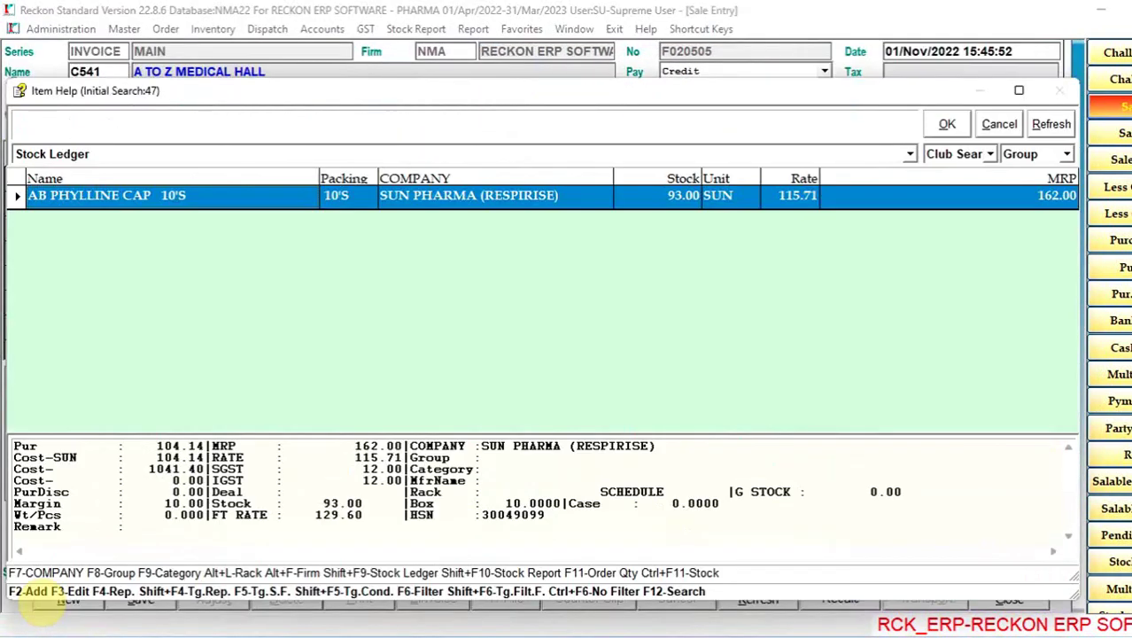
key("shift+F9")
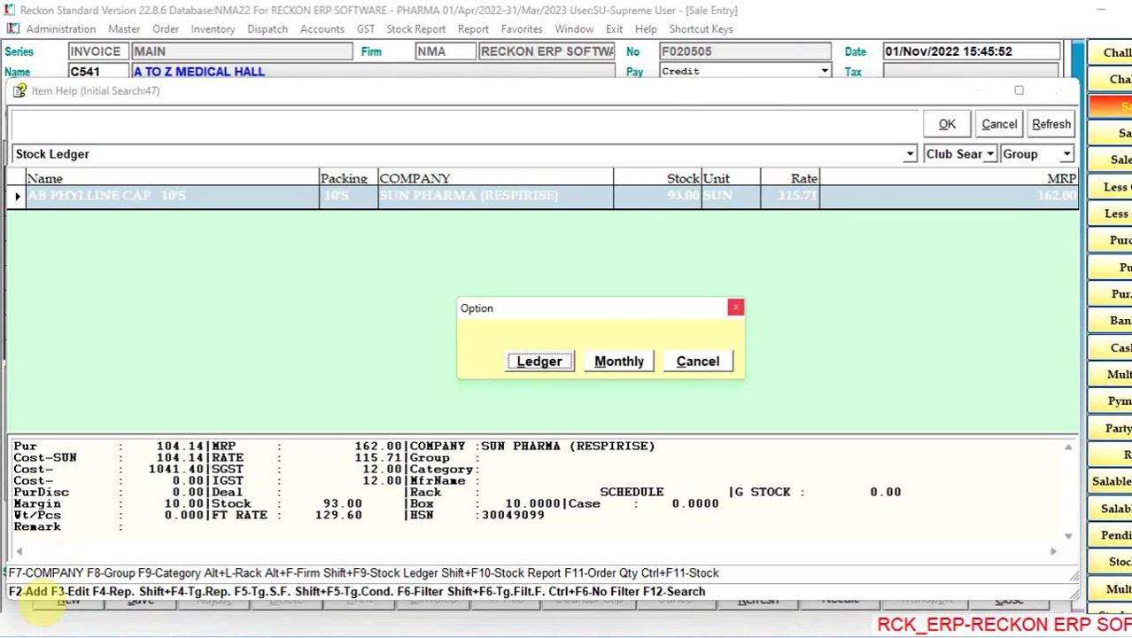
key("Right")
key("Return")
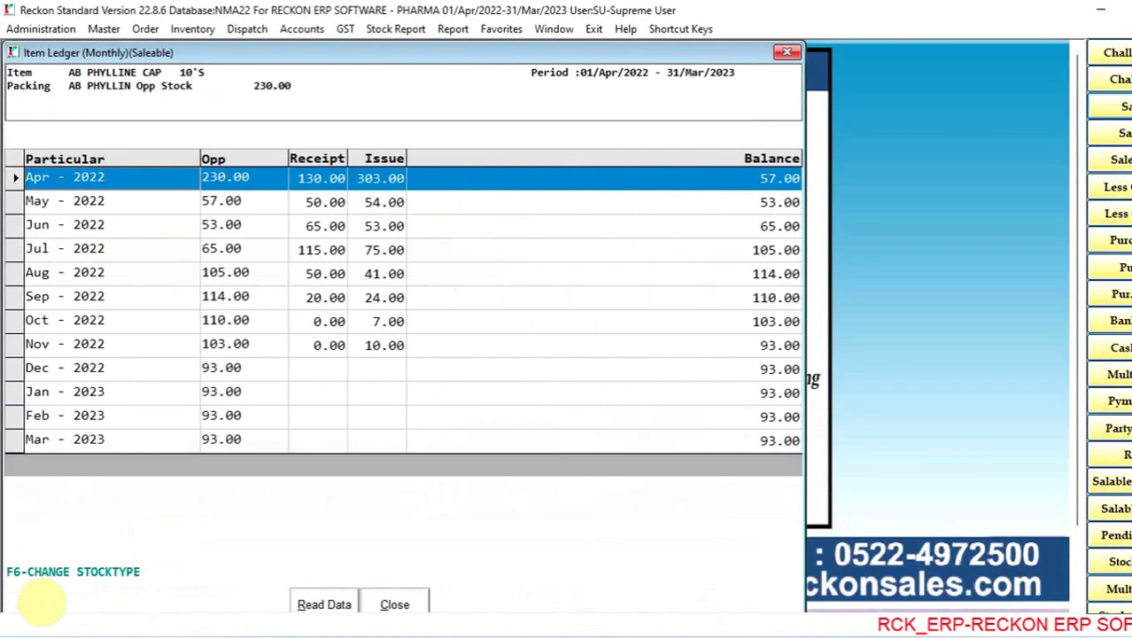
key("Down")
key("Down")
key("Up")
key("Up")
key("Down")
key("Down")
key("Down")
key("Up")
key("Up")
key("Up")
Step: Drill into the April 2022 item ledger, view the 13 April NEEL KANTH MEDICAL HALL sale bill, and return to the item list
key("Escape")
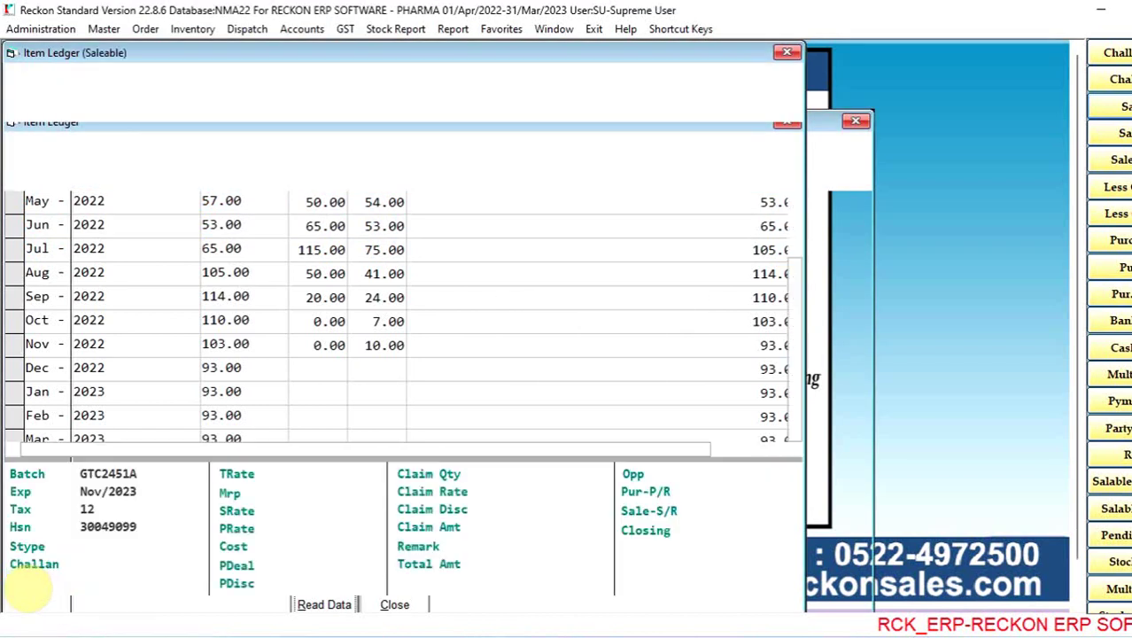
key("Up")
key("Up")
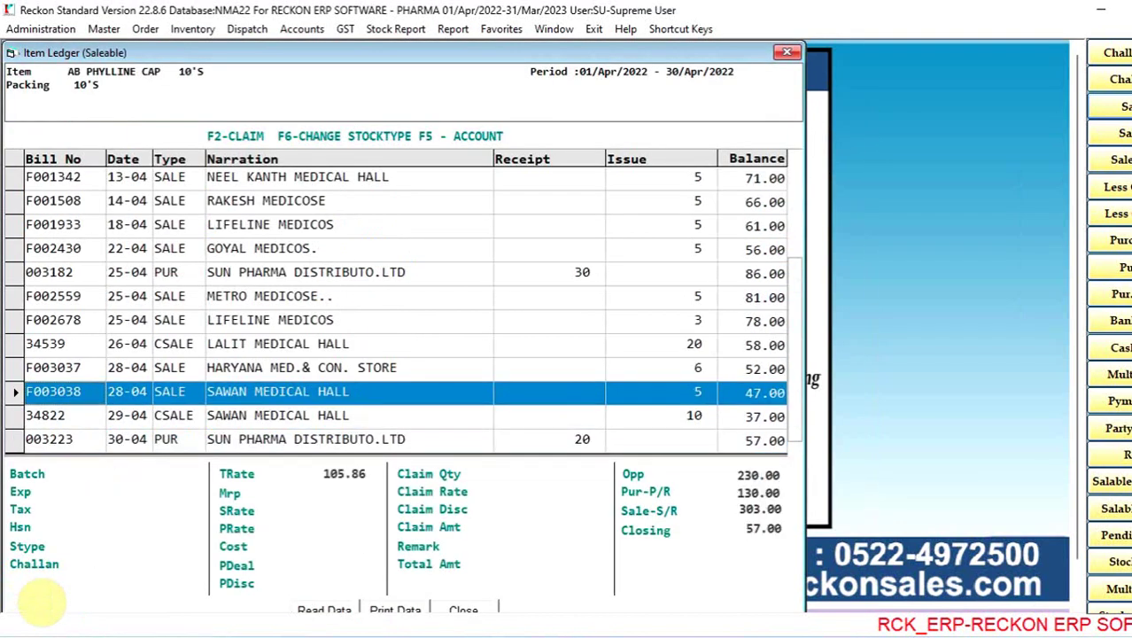
key("Up")
key("Up")
key("Up")
key("Up")
key("Up")
key("Up")
key("Up")
key("Up")
key("Up")
key("Return")
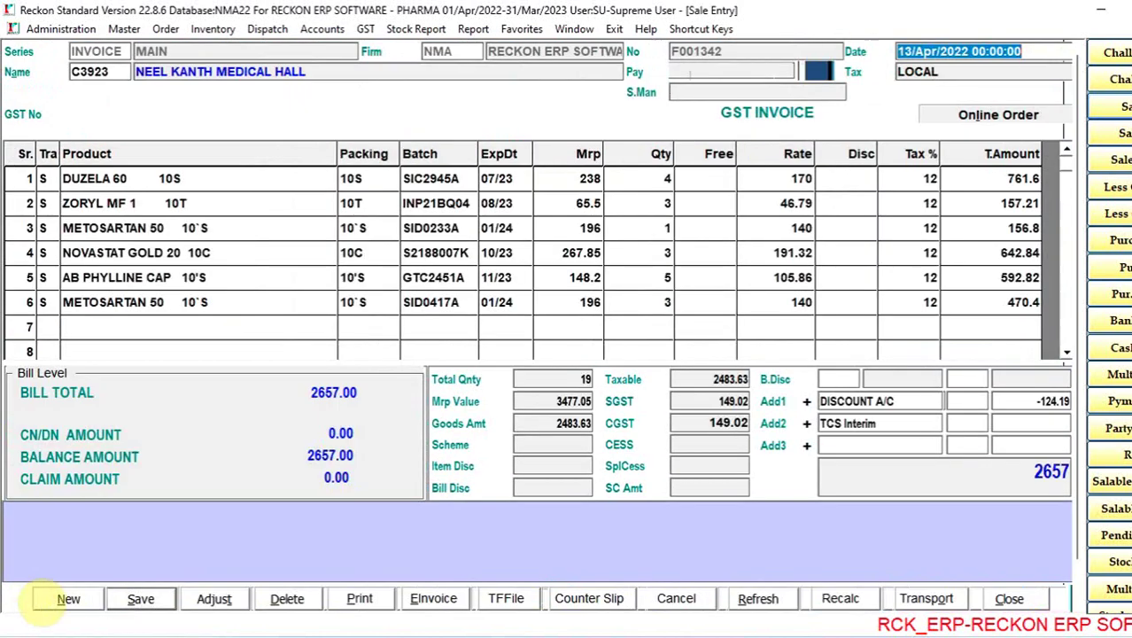
key("Escape")
key("Return")
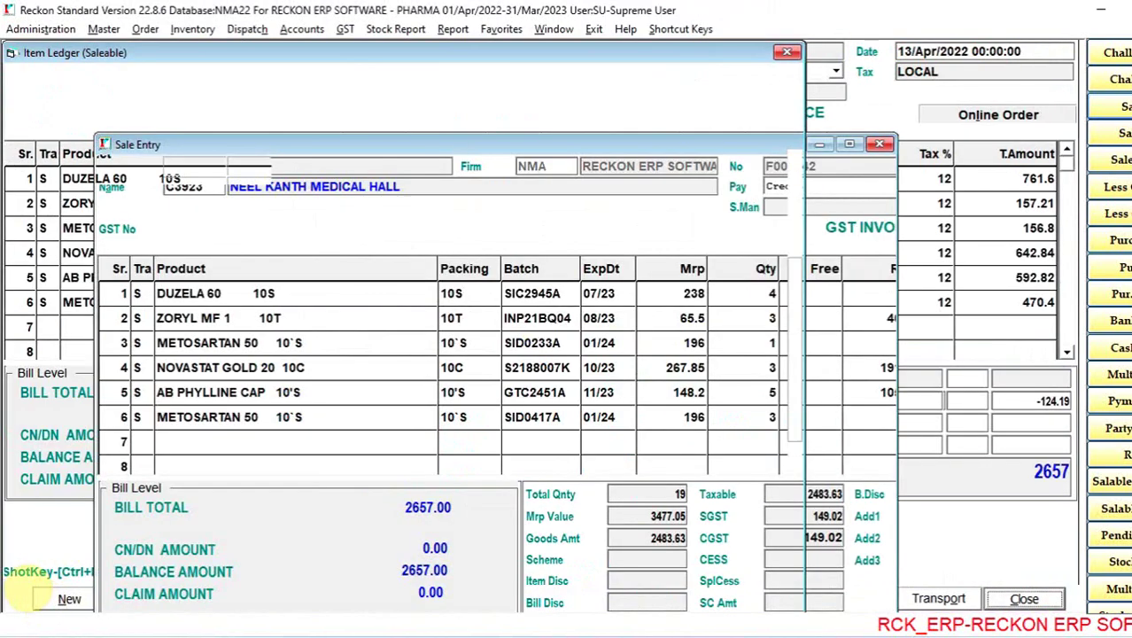
key("Escape")
key("Escape")
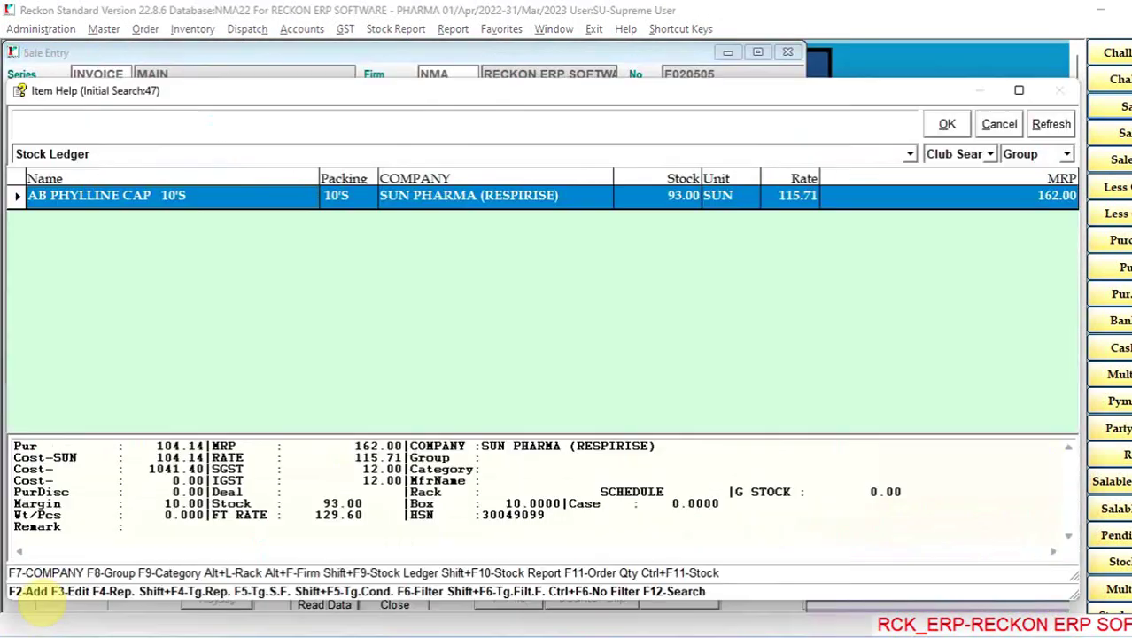
Step: Enter AB PHYLLINE CAP 10'S from batch GTC2451A with quantity 1 in the A TO Z MEDICAL HALL bill and save it
key("Escape")
key("Escape")
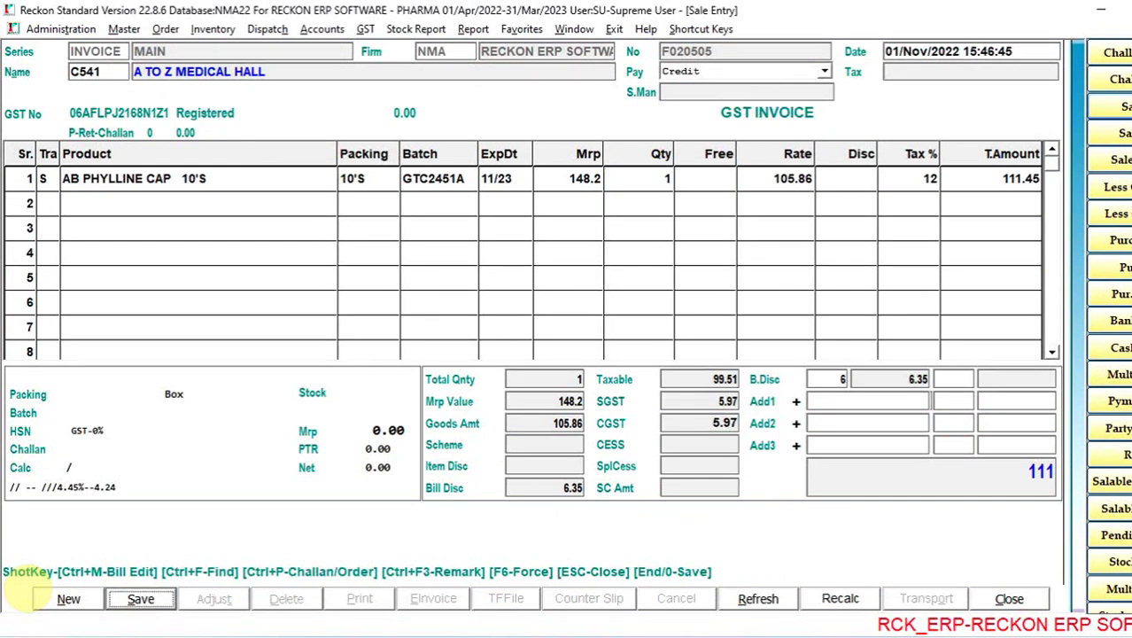
key("Return")
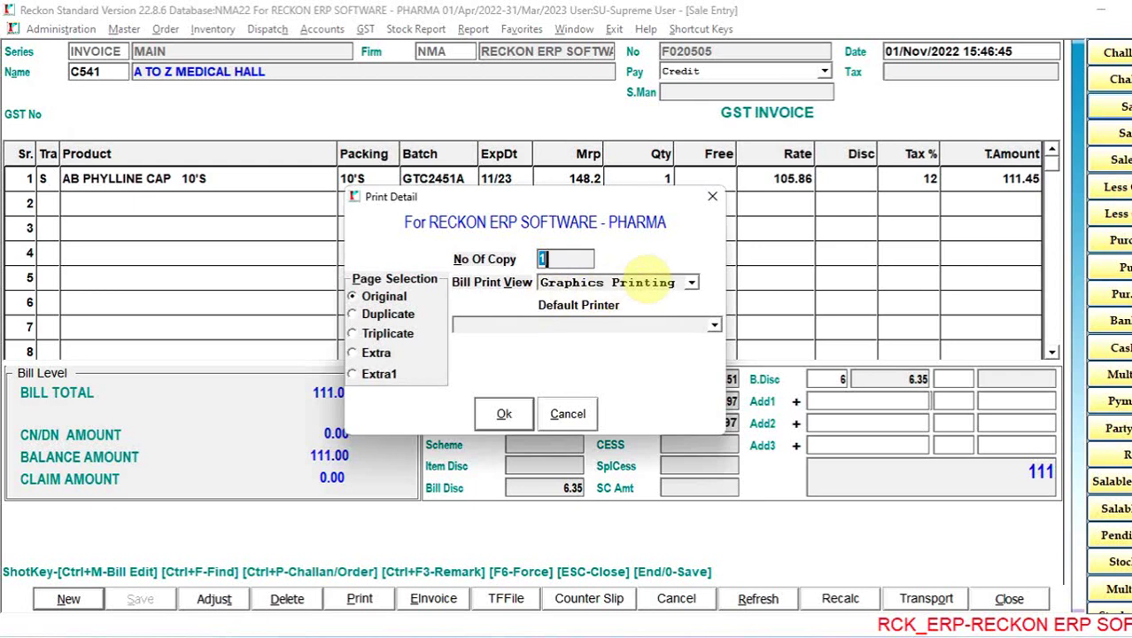
Step: Output the saved bill with the WhatsApp Viewer print view, check the WhatsApp document's recipient field, and close it without sending
left_click(694, 282)
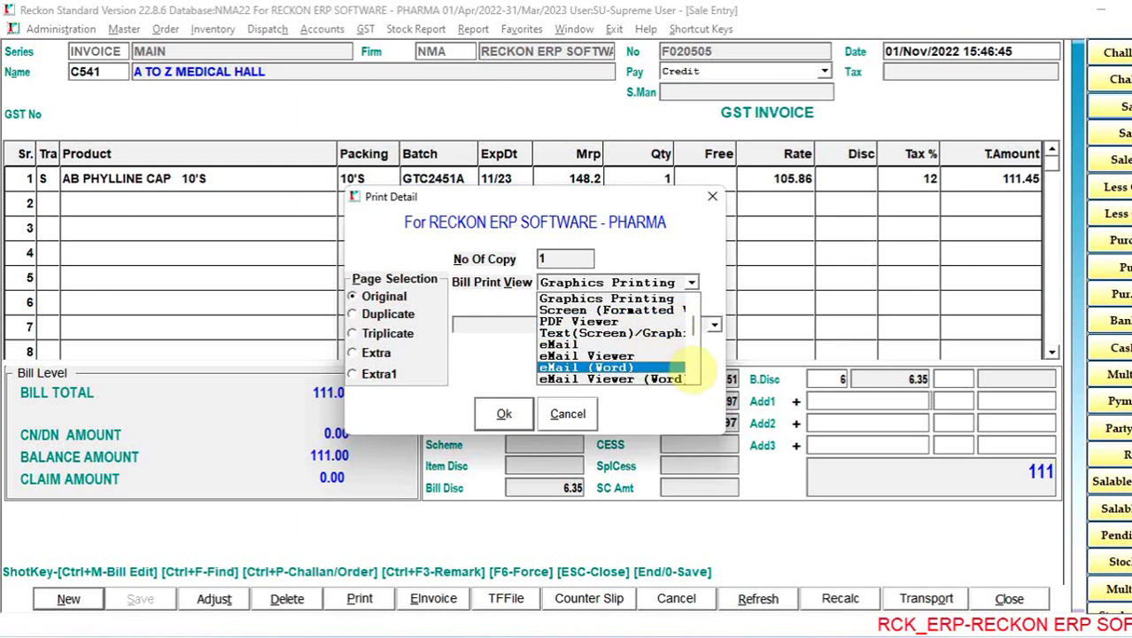
left_click(692, 372)
left_click(693, 372)
left_click(693, 372)
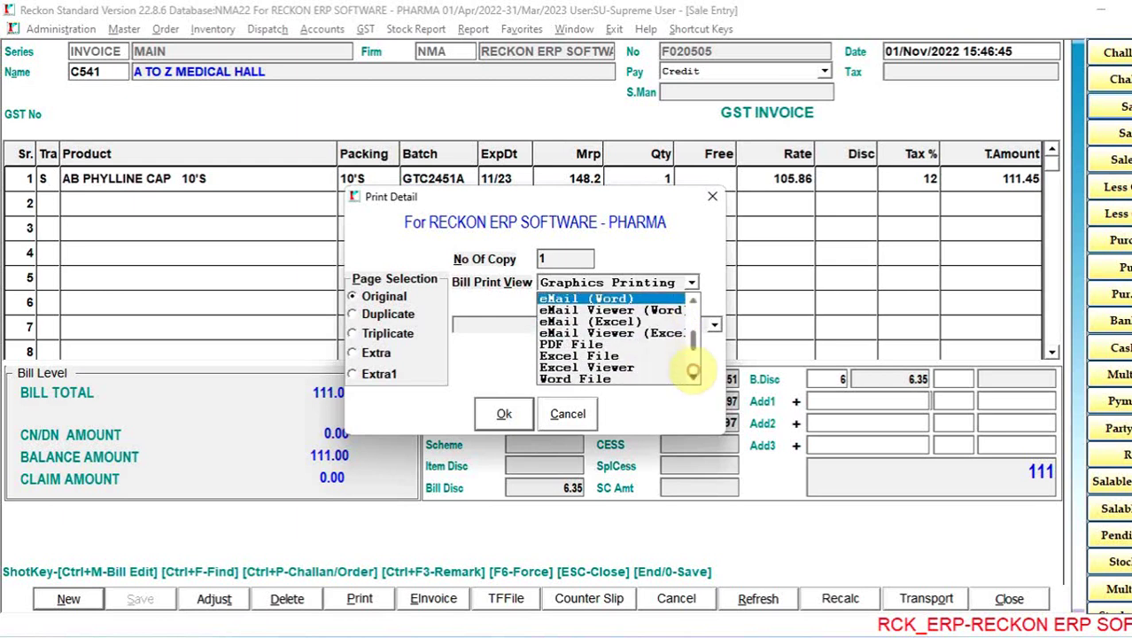
left_click(692, 372)
left_click(692, 372)
left_click(693, 372)
left_click(692, 372)
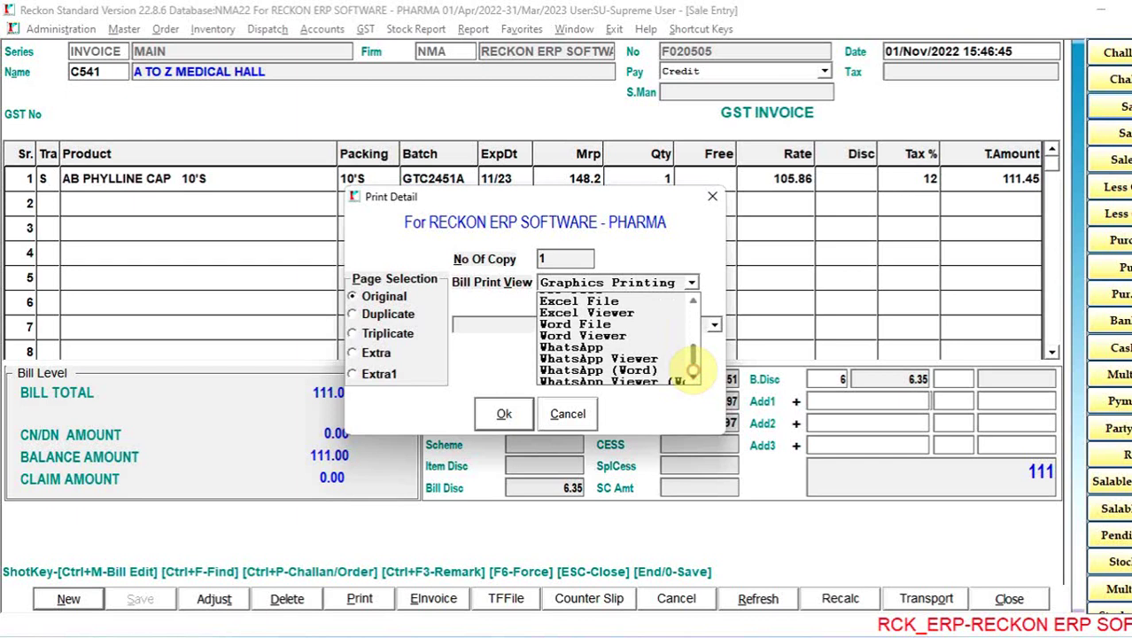
left_click(660, 358)
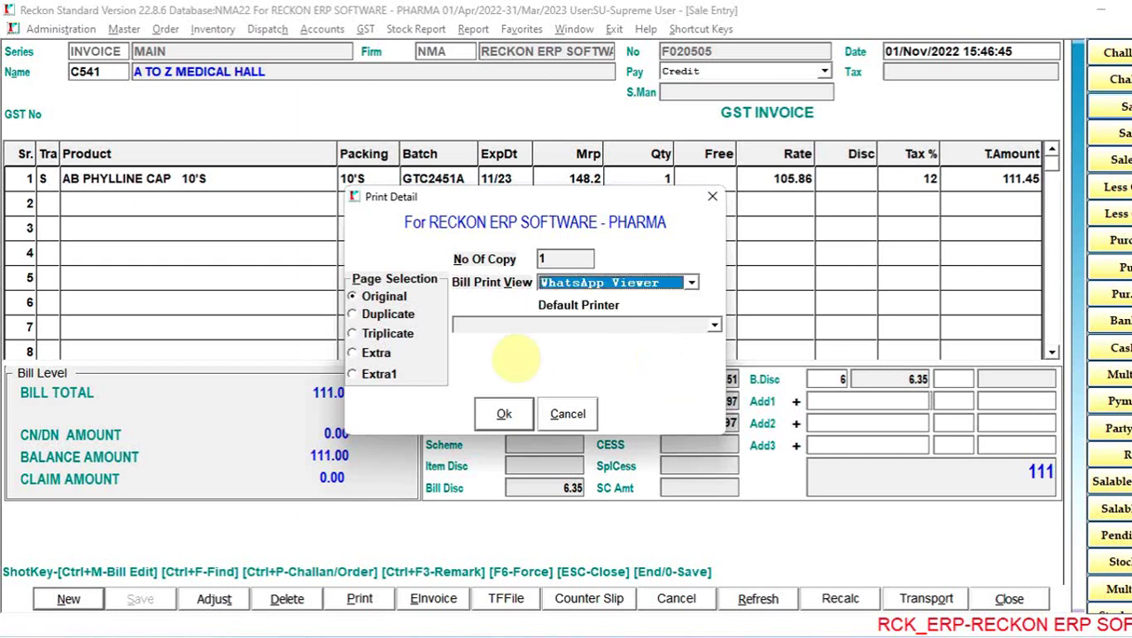
left_click(503, 413)
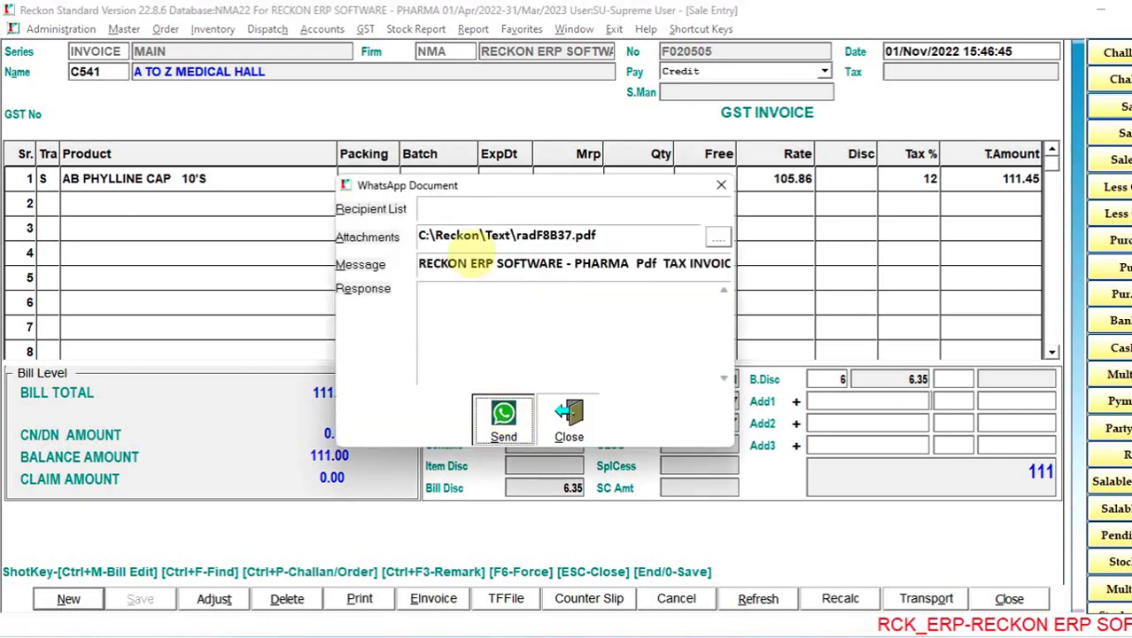
left_click(451, 206)
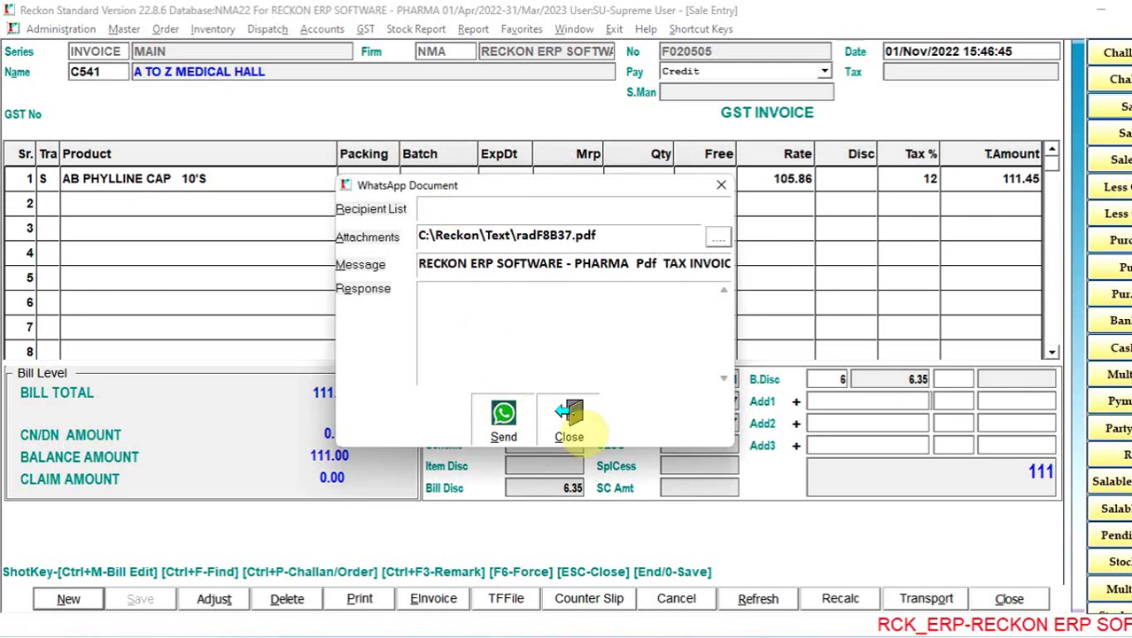
left_click(571, 423)
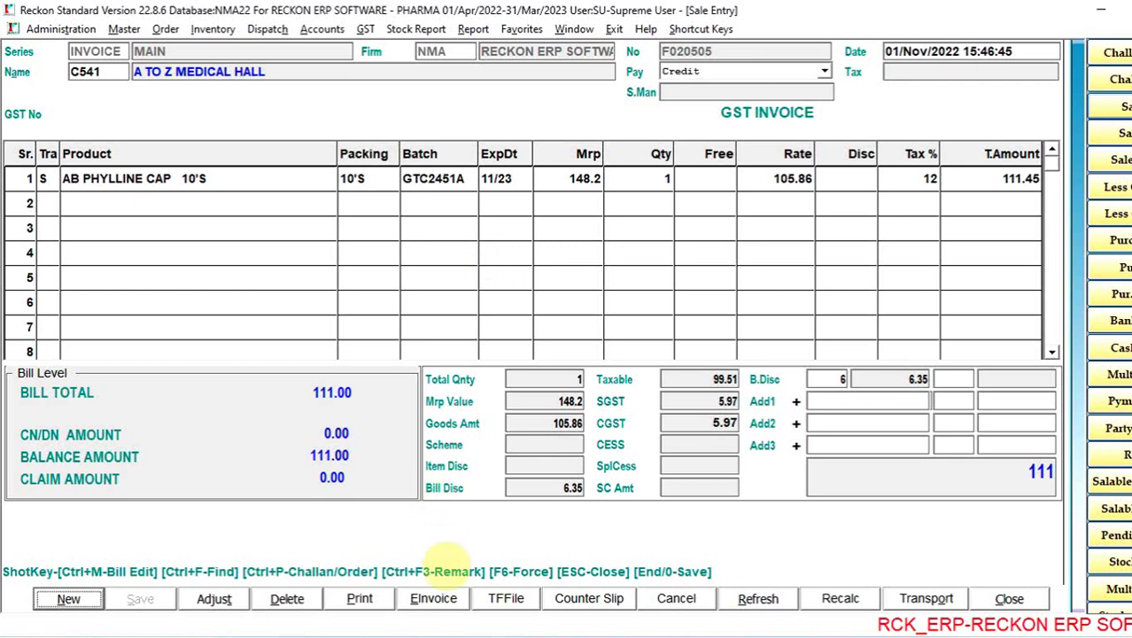
Step: Check the saved bill's e-way bill details and open the A TO Z MEDICAL HALL account record
left_click(438, 598)
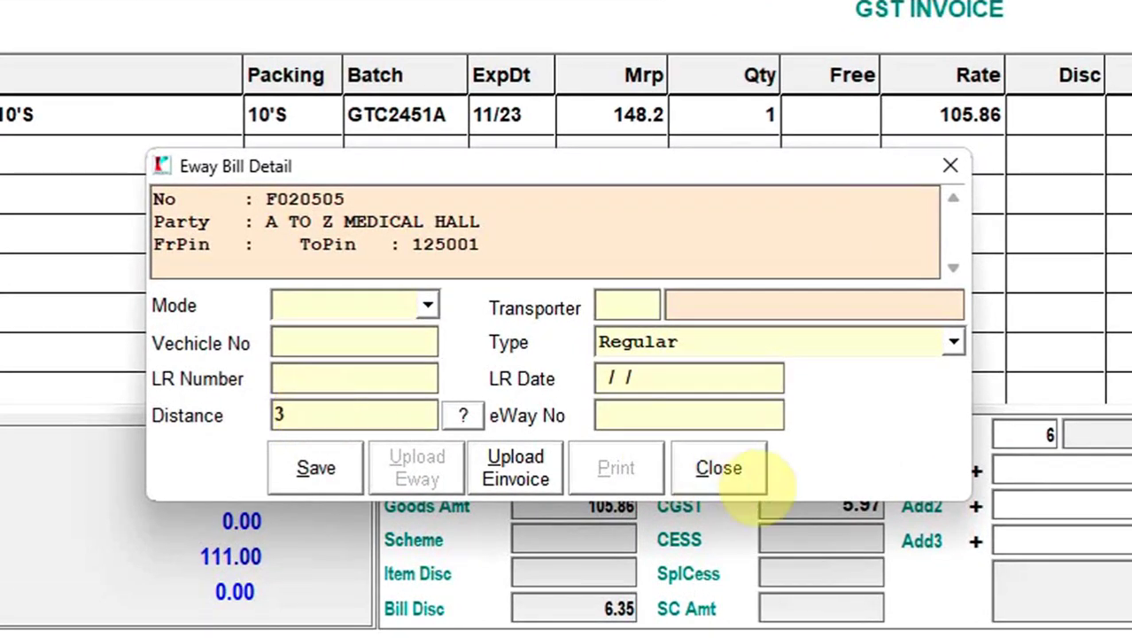
left_click(739, 470)
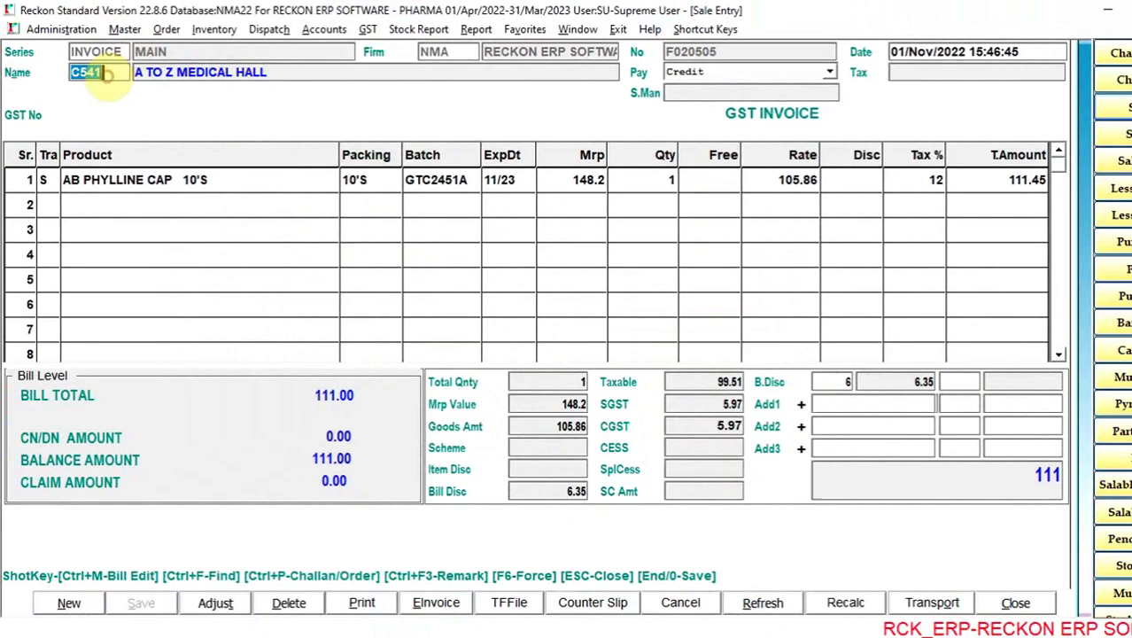
key("Return")
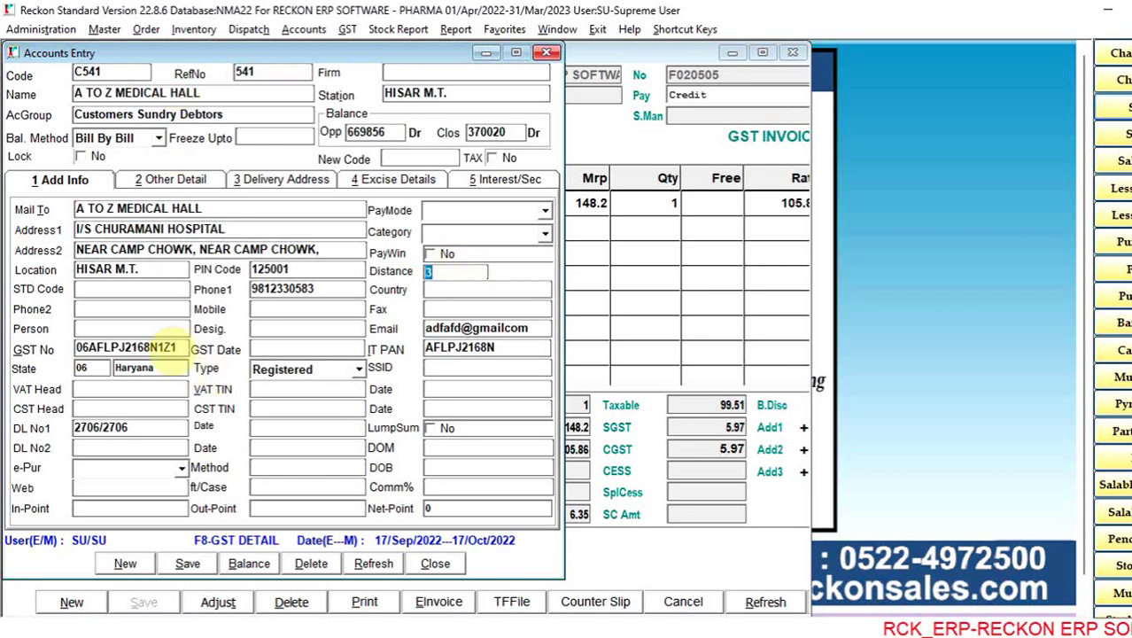
Step: Try ending the account's GST number in 0, decline to continue with it, and restore the last digit to 1
double_click(164, 346)
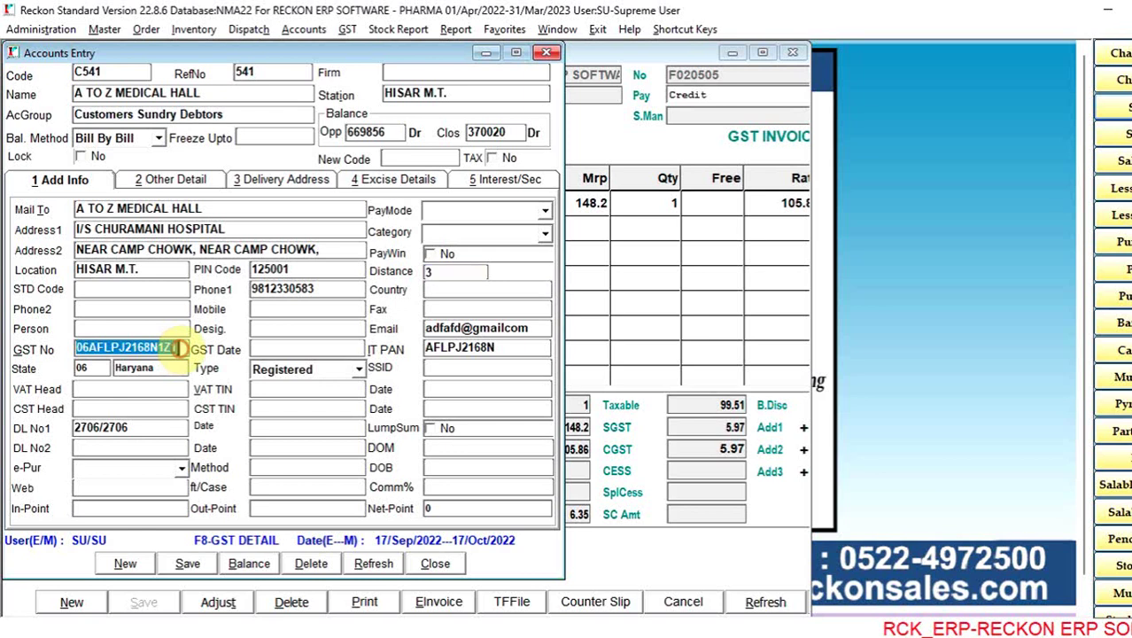
key("End")
key("BackSpace")
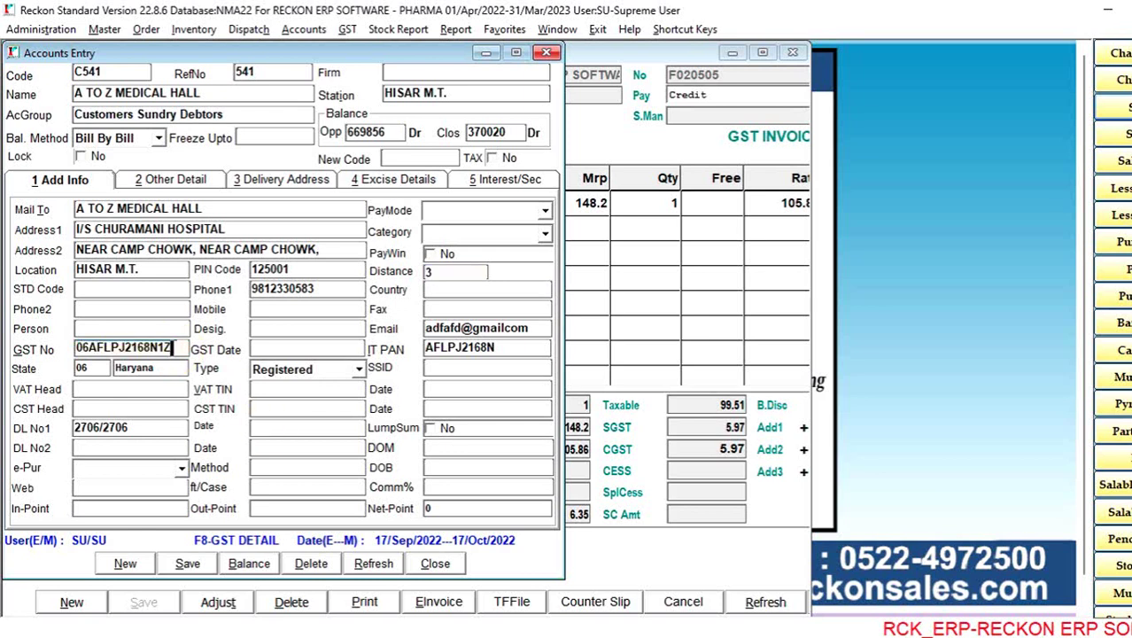
type("0")
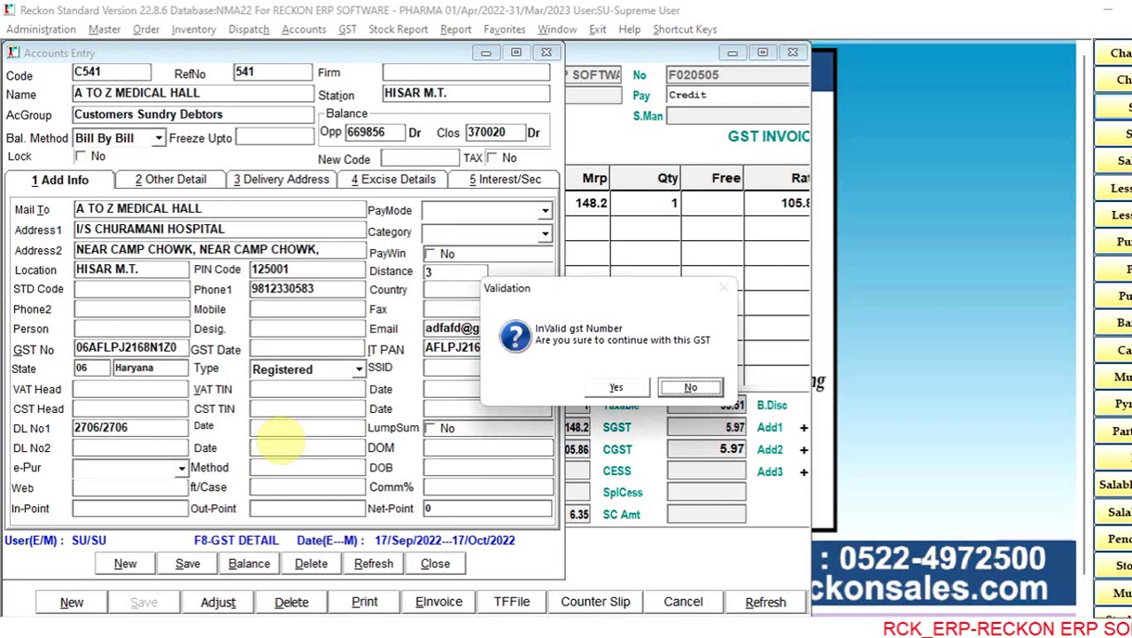
key("Return")
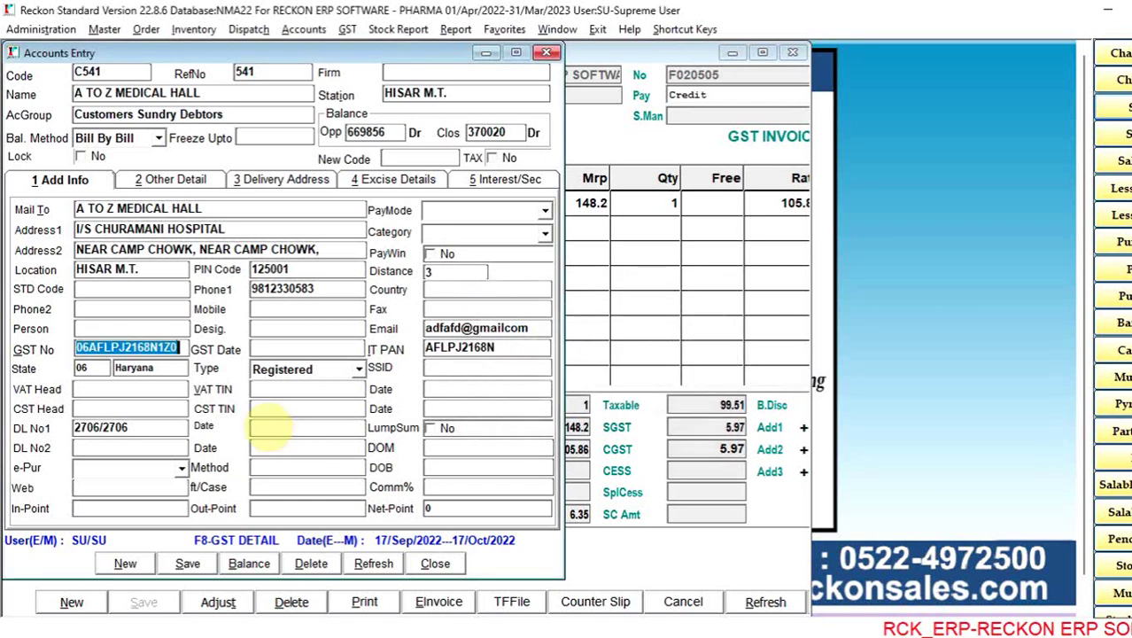
key("End")
key("BackSpace")
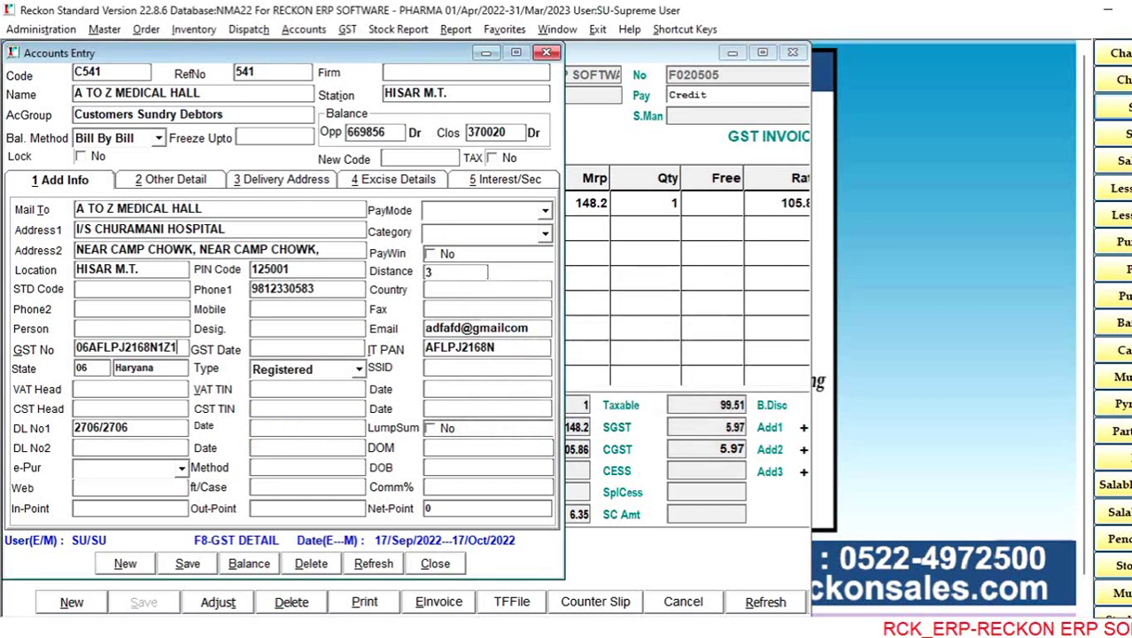
type("1")
Step: Check the party's GST number on the GST server, replace the existing account details with the fetched ones, and close the record
key("Return")
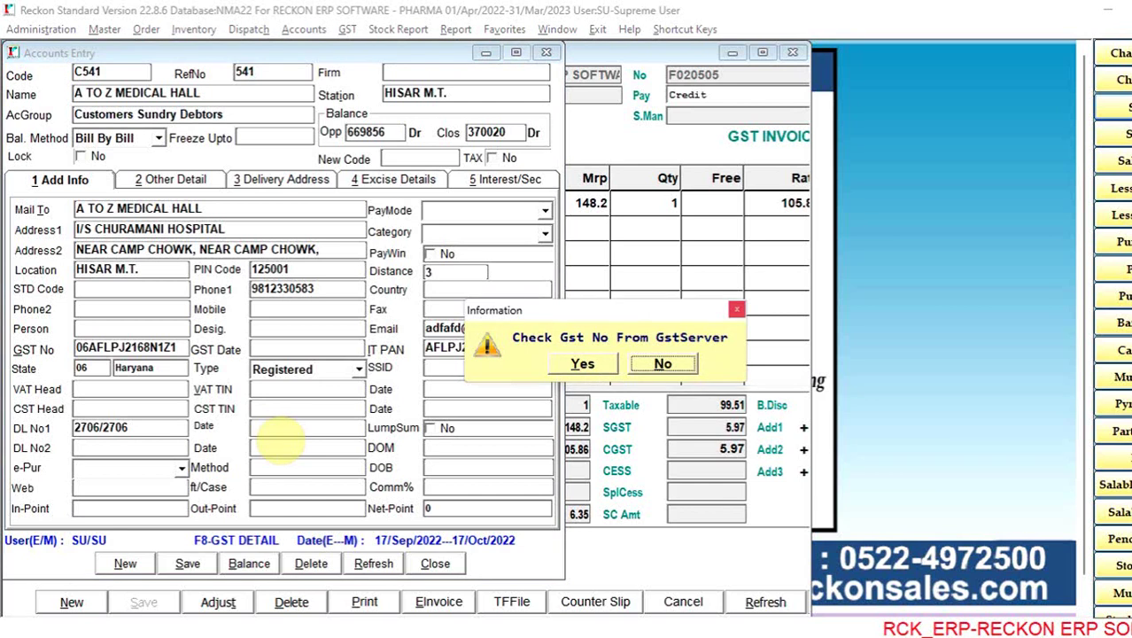
key("Left")
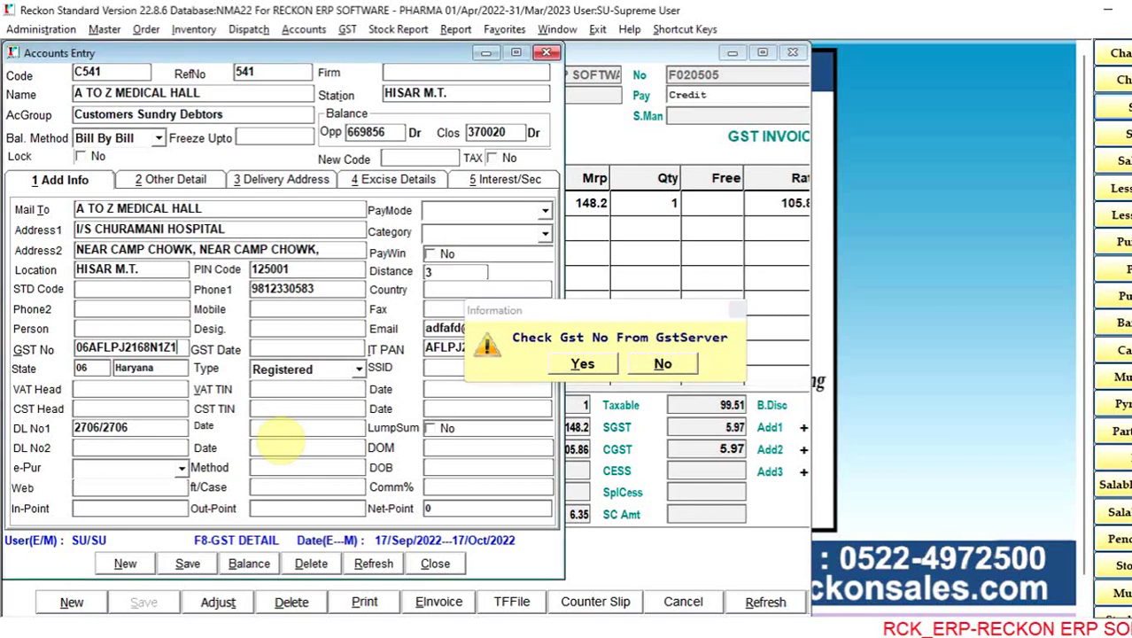
key("Return")
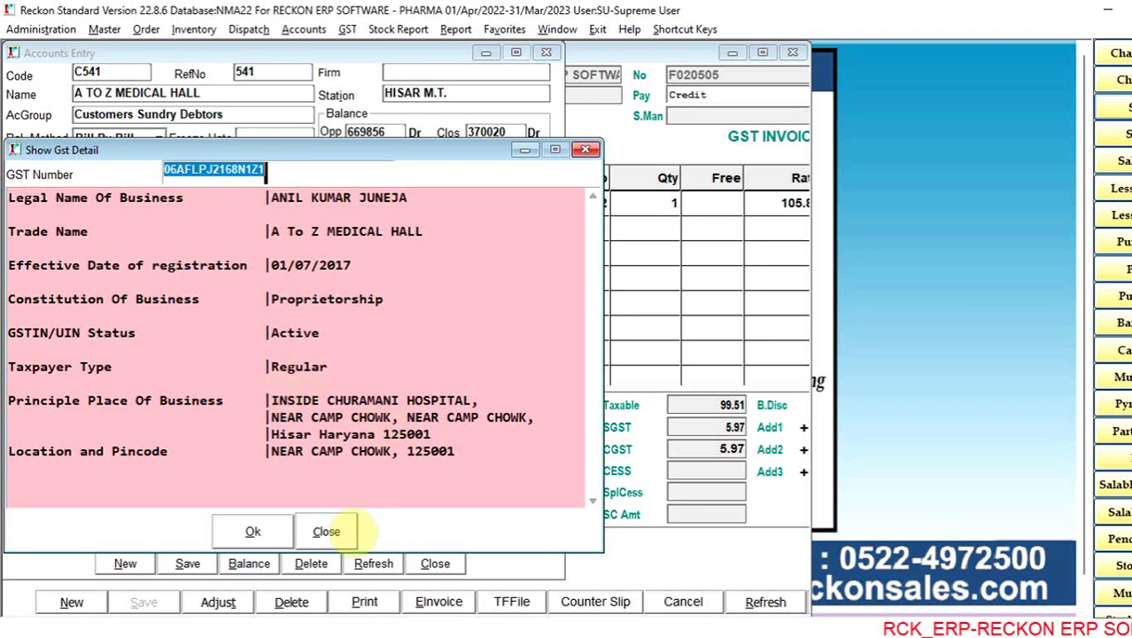
left_click(336, 533)
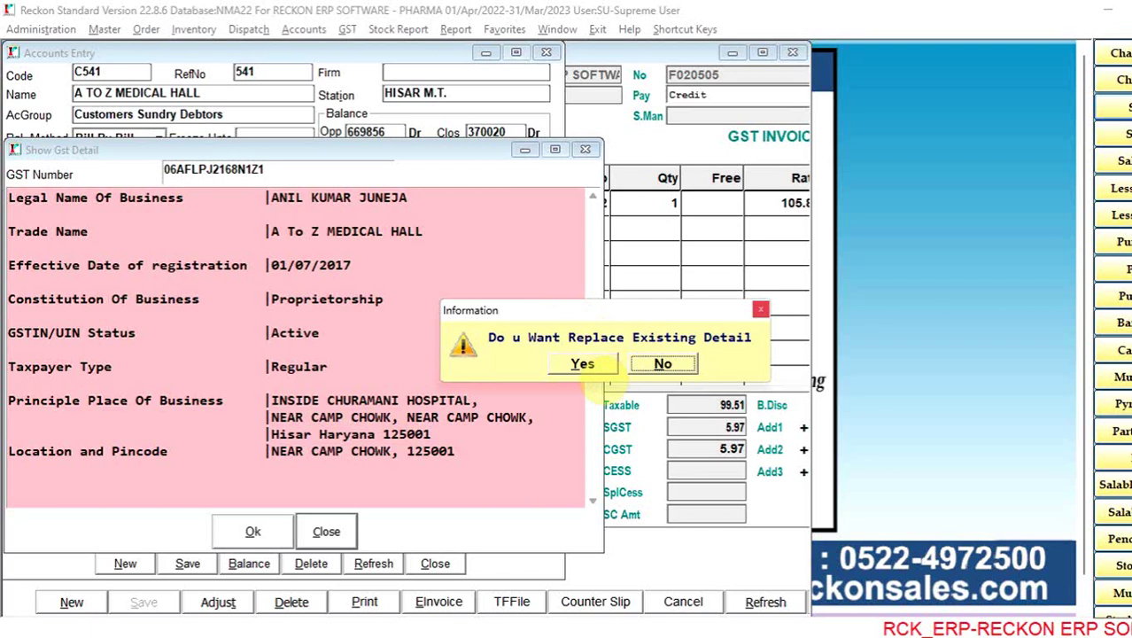
left_click(582, 363)
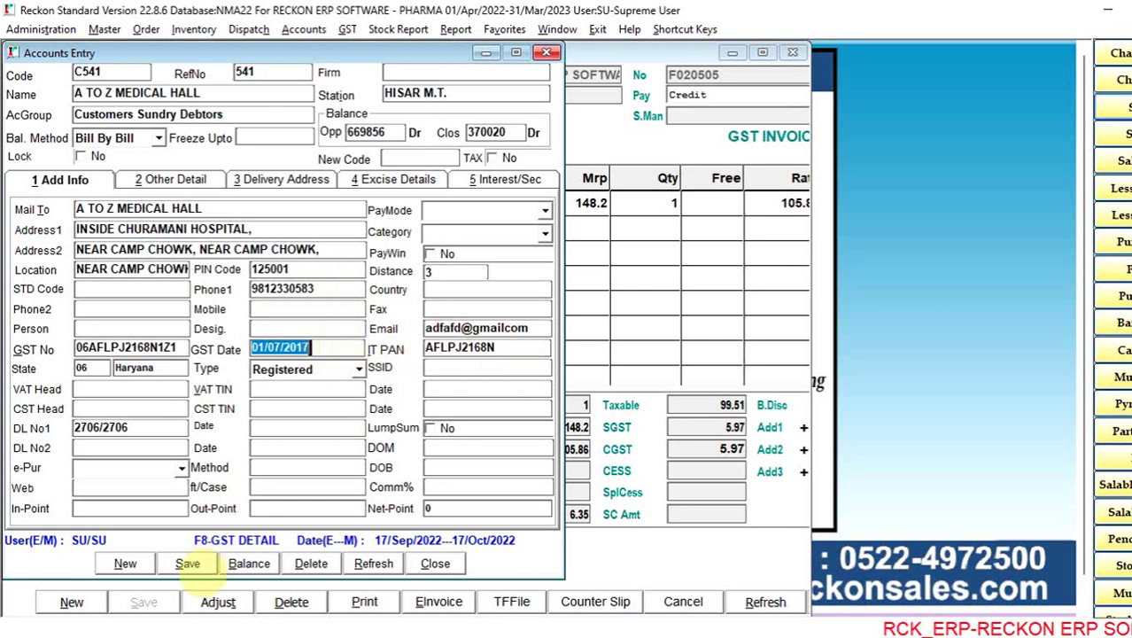
left_click(435, 564)
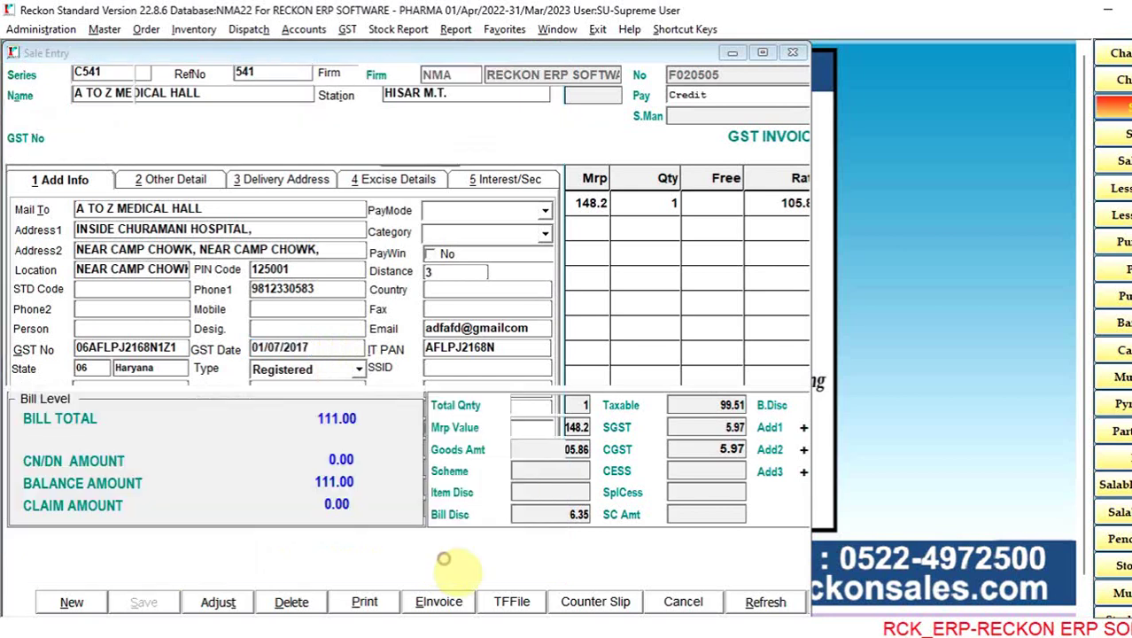
key("Escape")
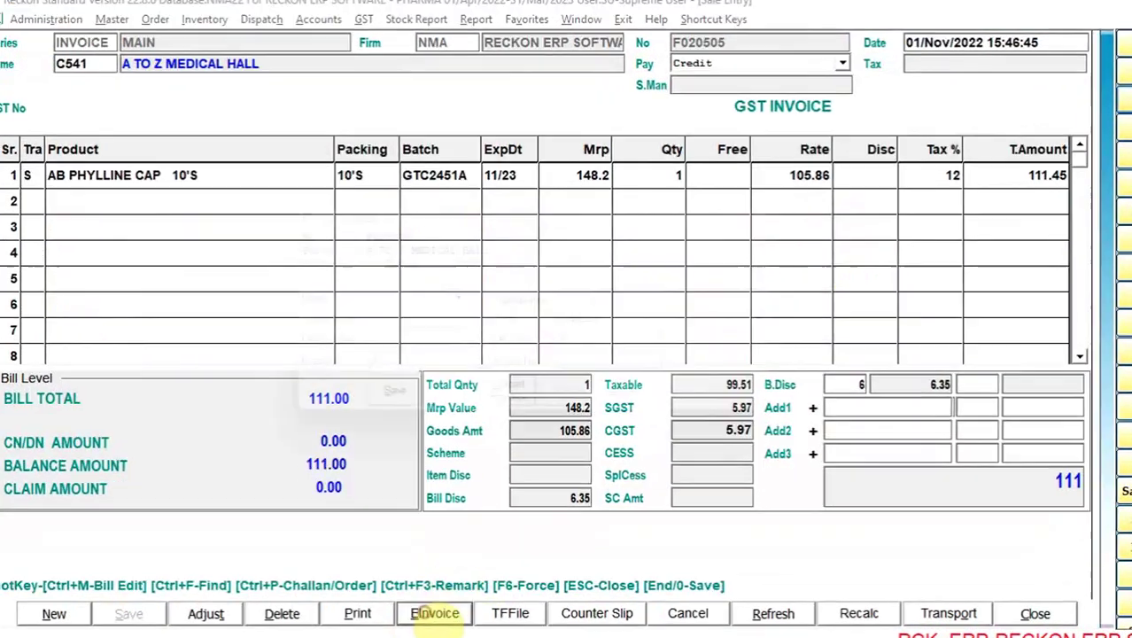
Step: Open the saved bill's e-way bill details and check the available transport modes and the vehicle number field
left_click(434, 613)
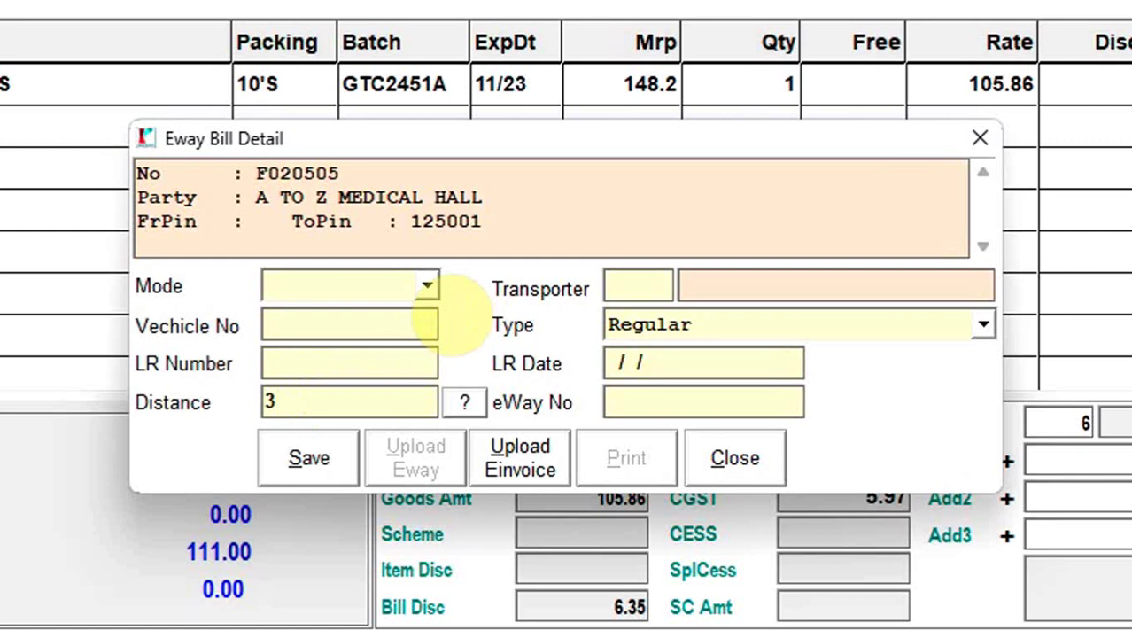
left_click(427, 283)
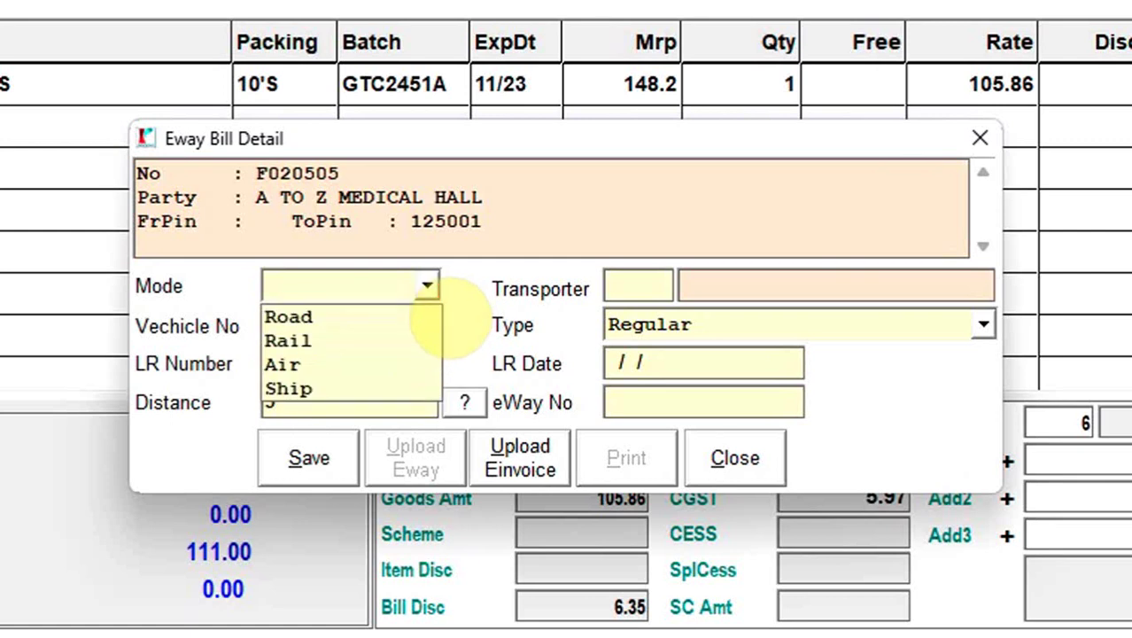
key("Escape")
left_click(341, 323)
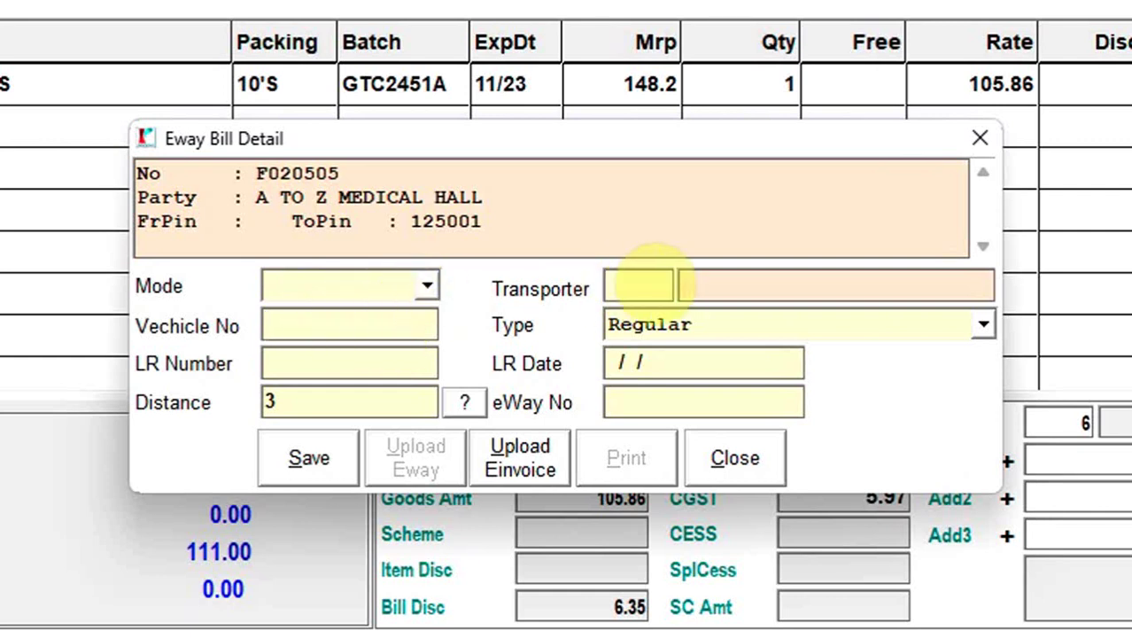
Step: Look up the transporter list, check the listed transporter's GST number field, and return to the e-way bill details without selecting one
left_click(652, 283)
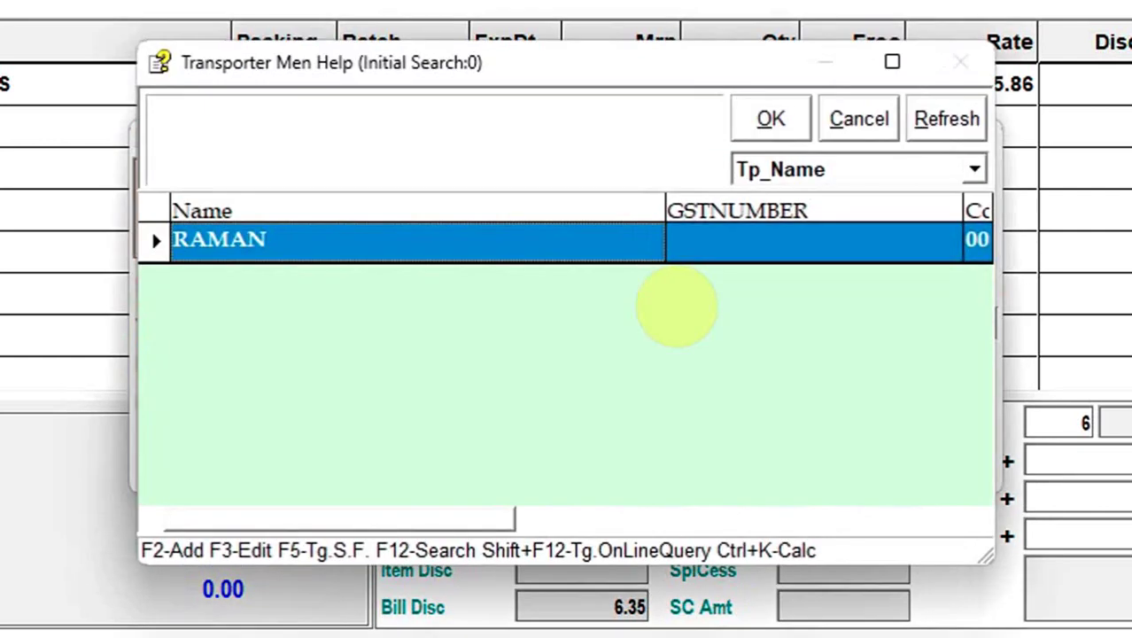
key("F3")
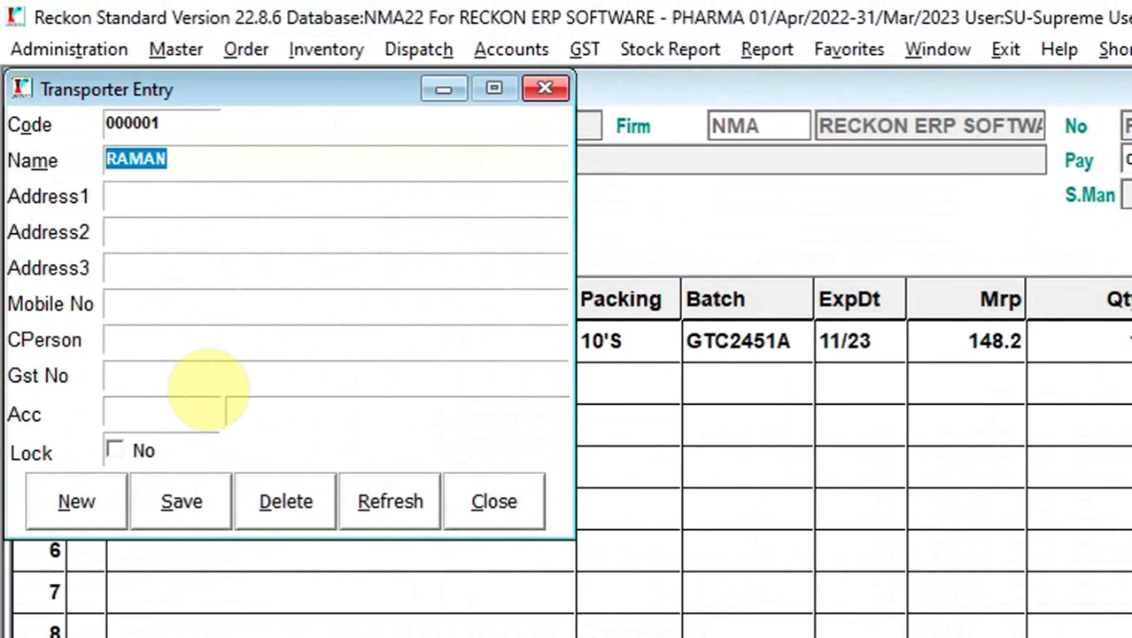
left_click(201, 383)
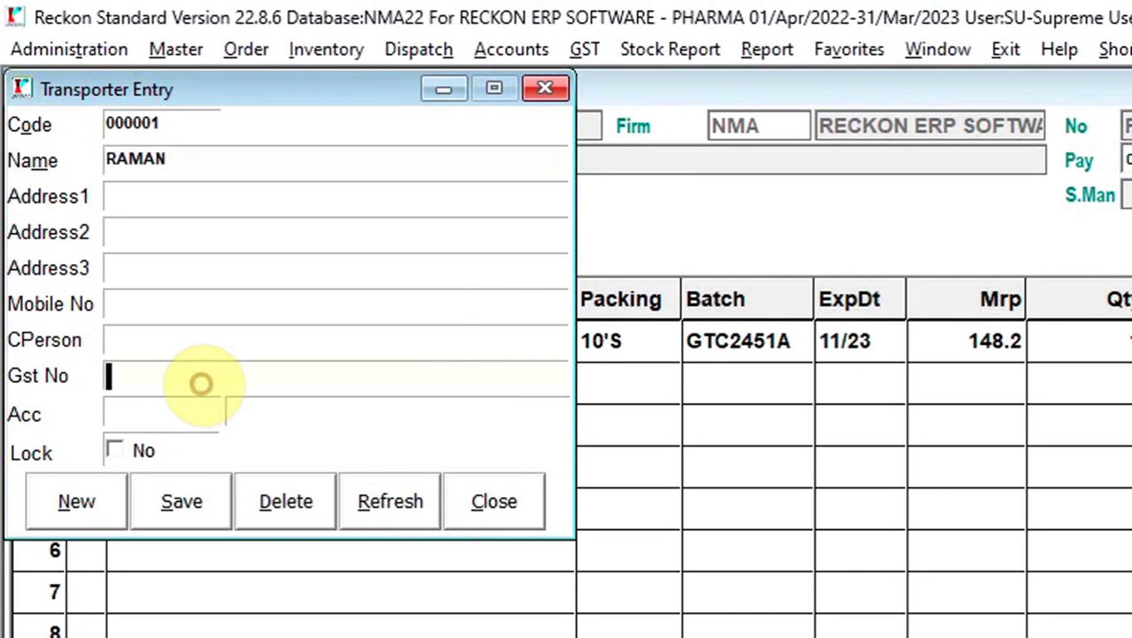
left_click(503, 509)
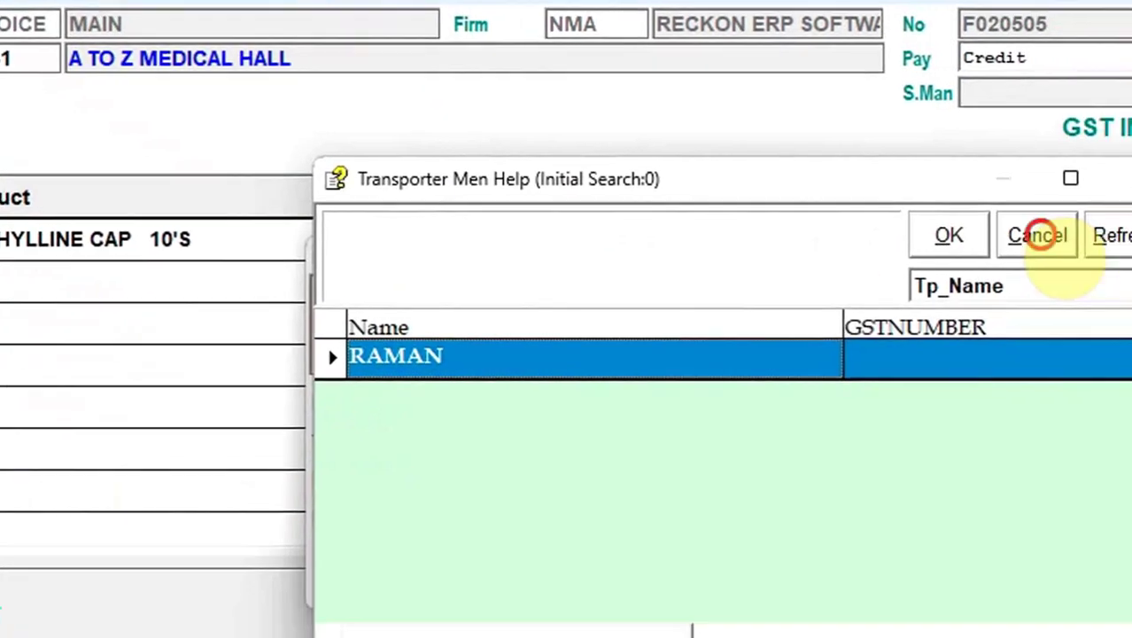
left_click(1036, 233)
key("Return")
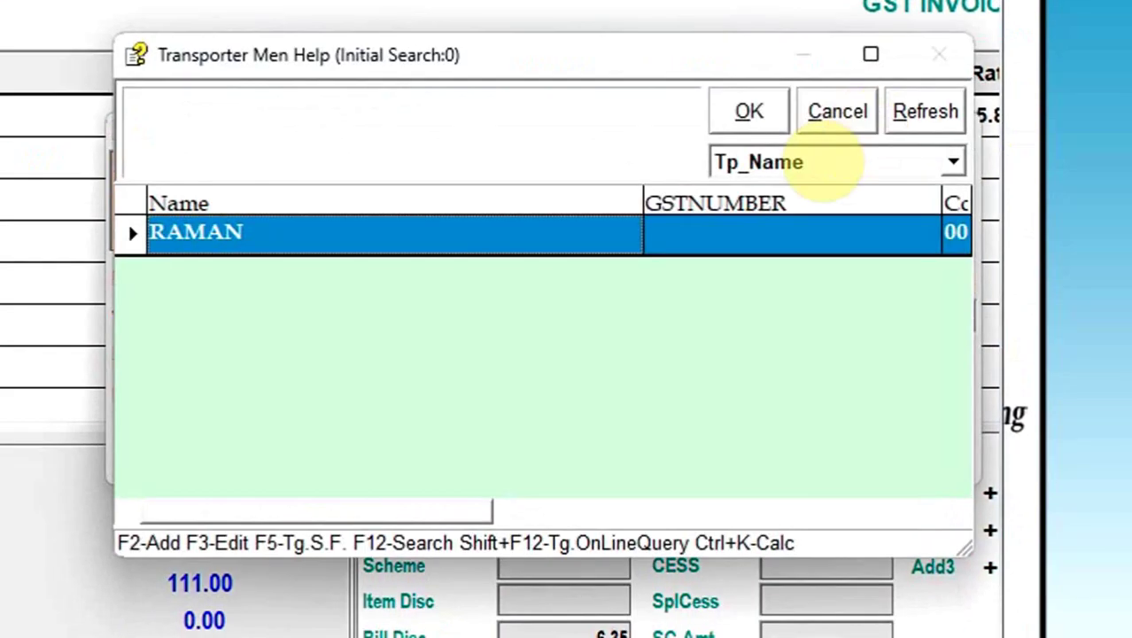
left_click(837, 113)
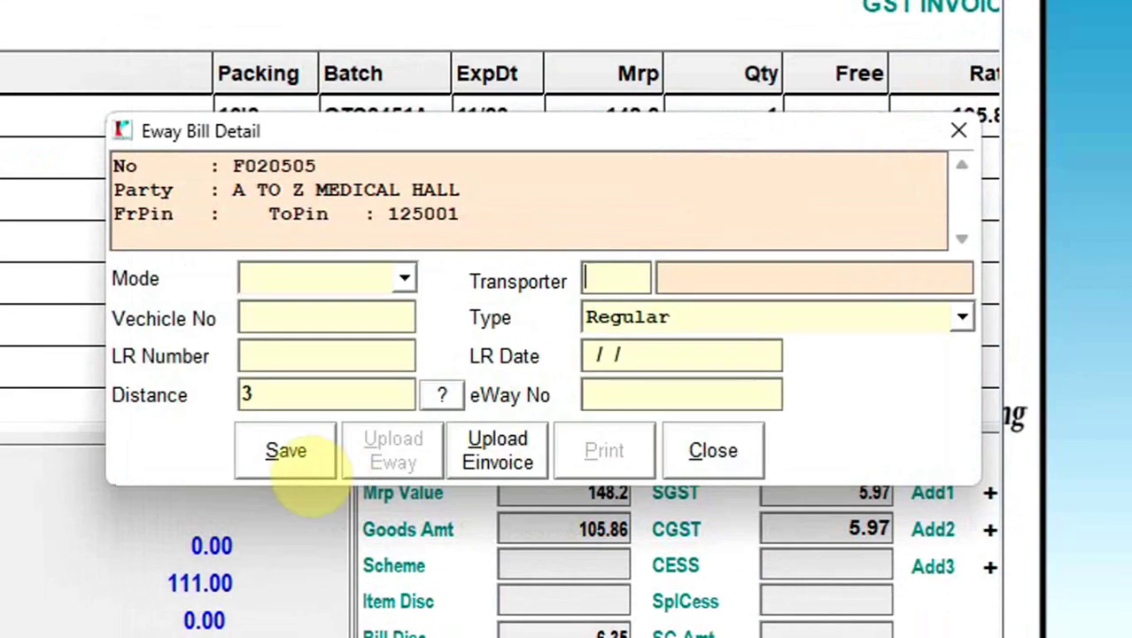
Step: Save the e-way bill details, try uploading the e-way bill, and close the details
left_click(285, 465)
left_click(398, 456)
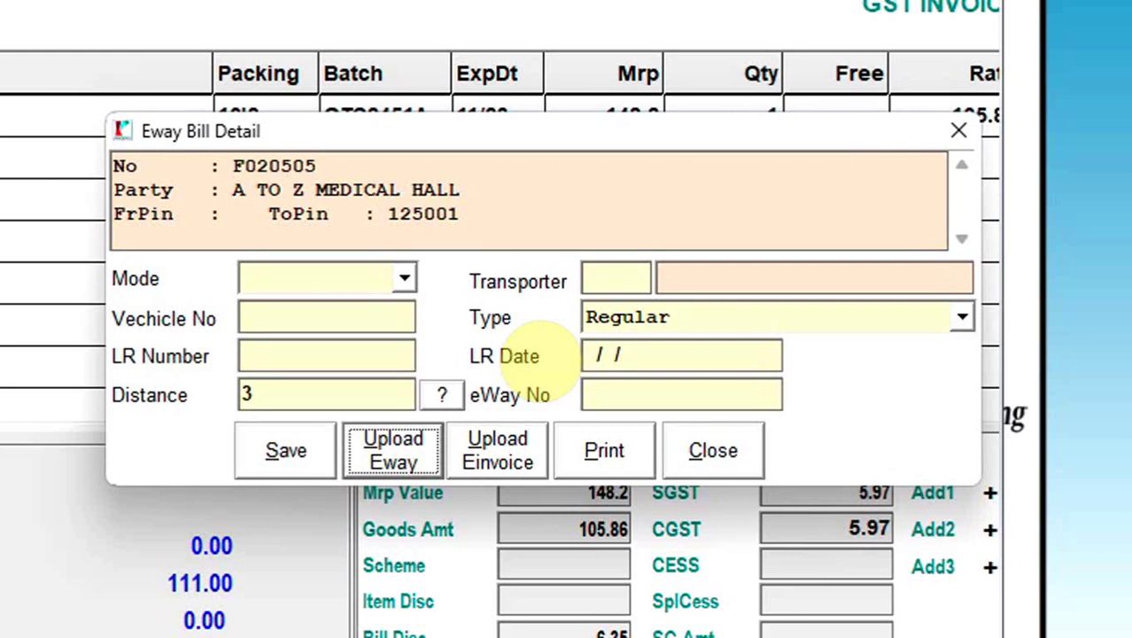
left_click(717, 451)
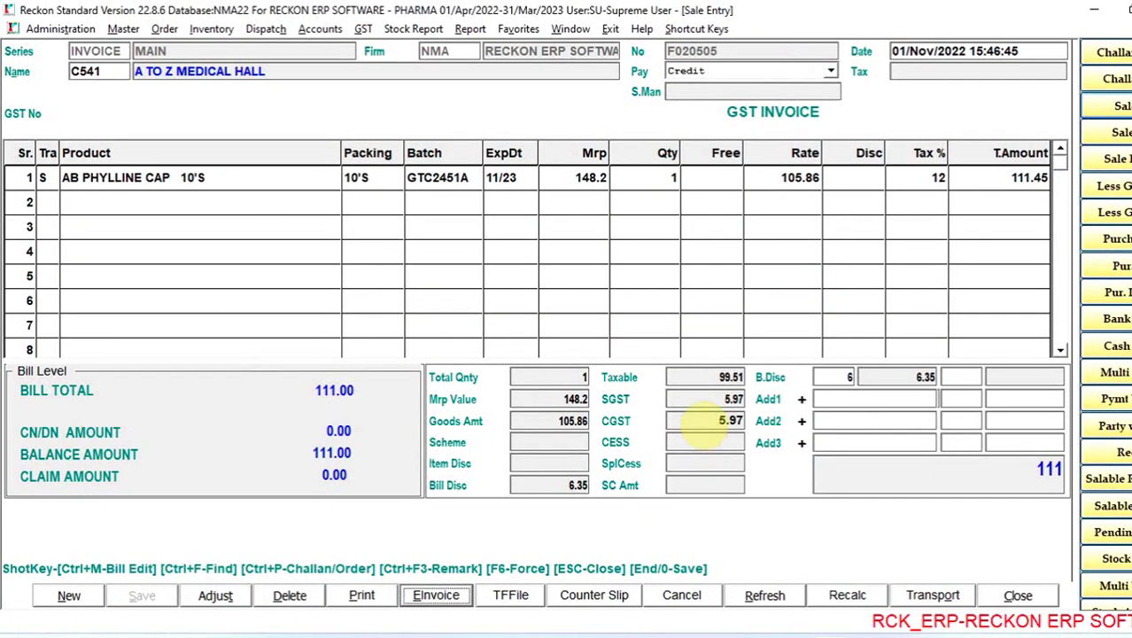
Step: Review the bill's transporter details and cancel without changing anything
left_click(931, 595)
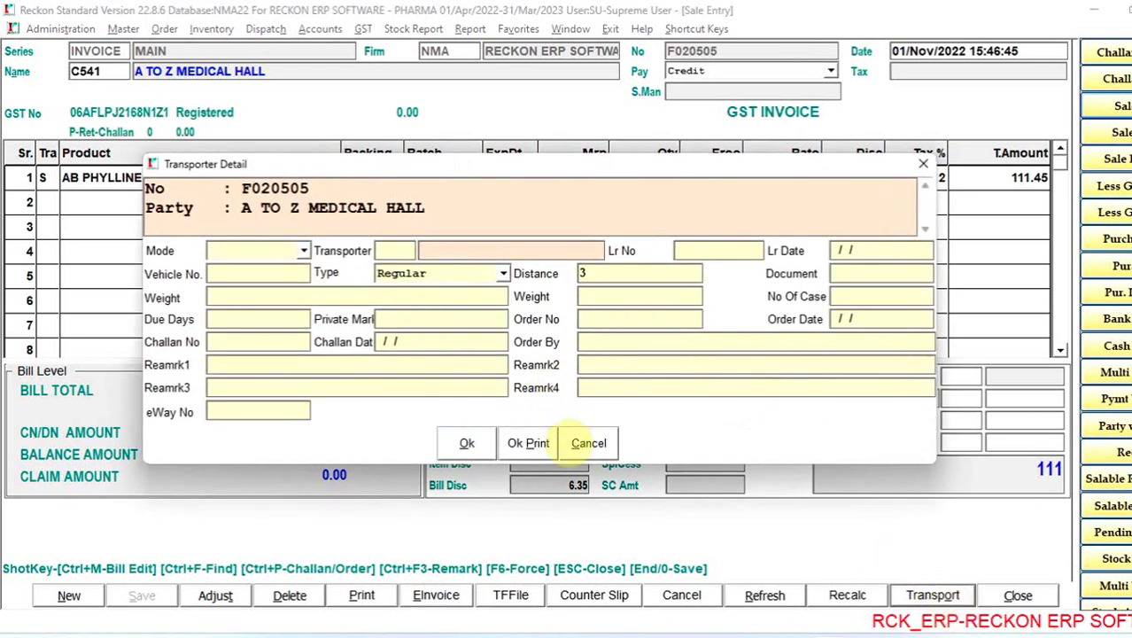
left_click(588, 443)
left_click(617, 358)
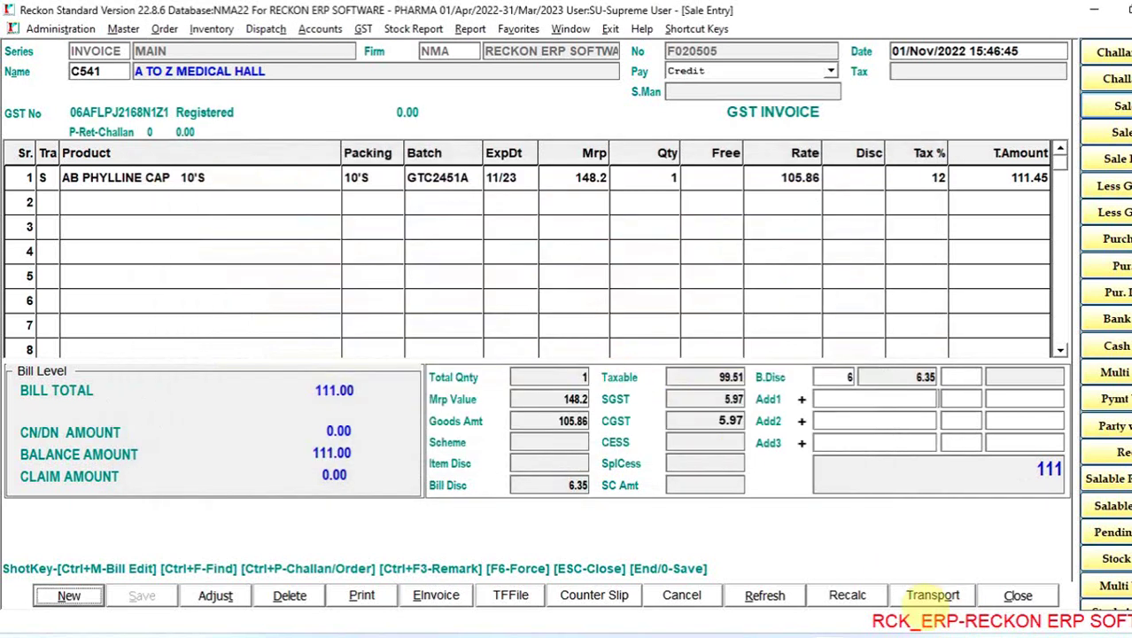
Step: Close the sale bill and open the Sale Book to check the day's credit and combined sale totals
left_click(1018, 596)
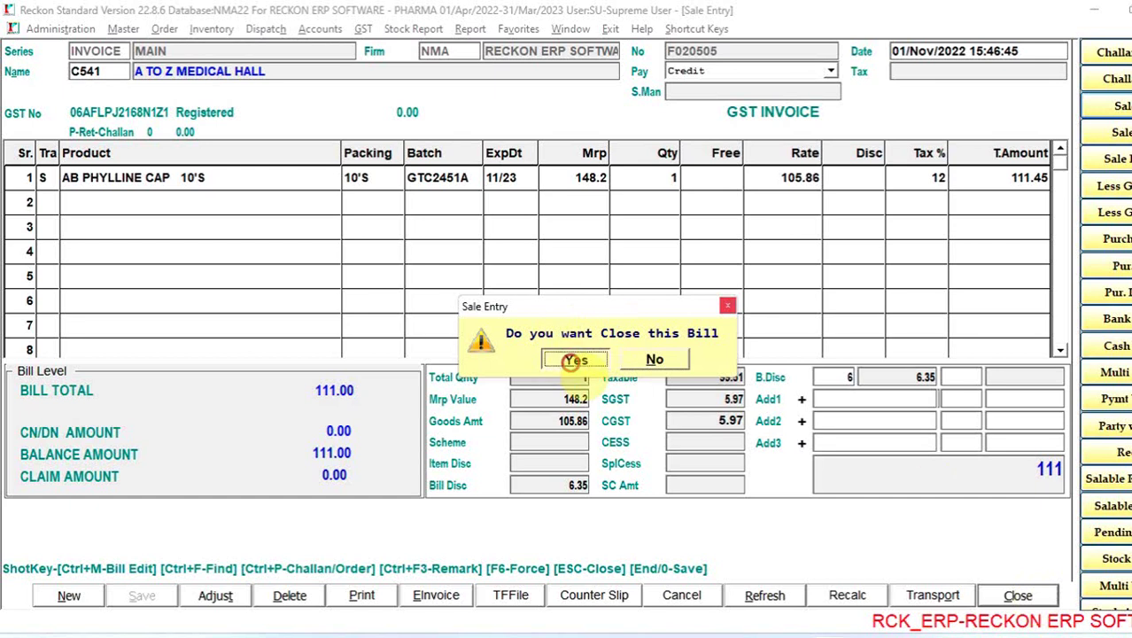
left_click(573, 360)
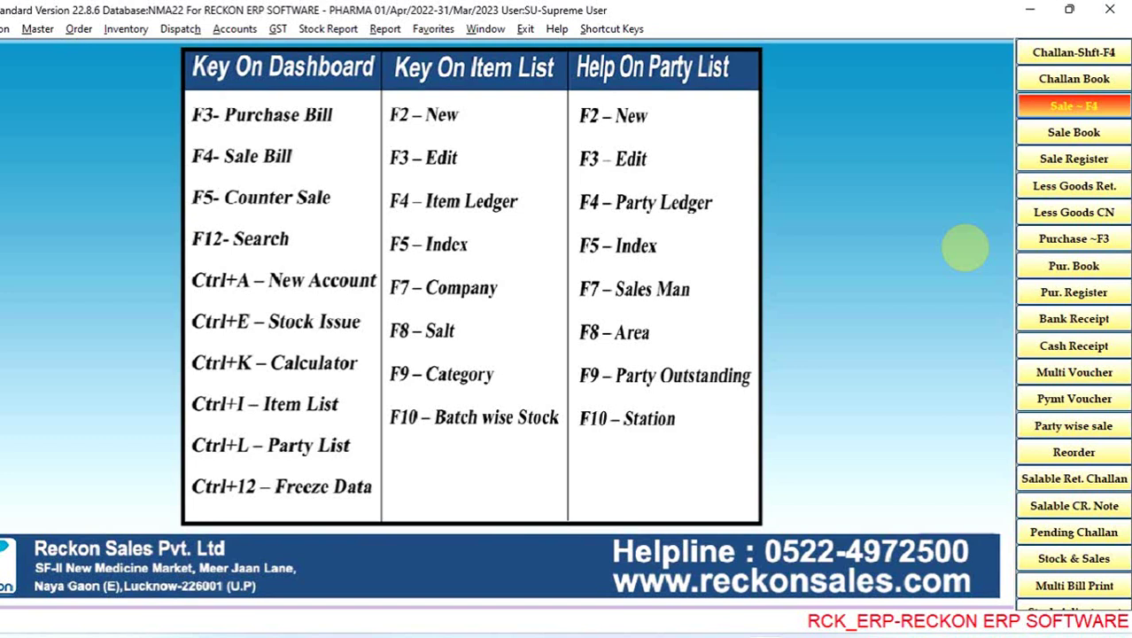
left_click(1073, 132)
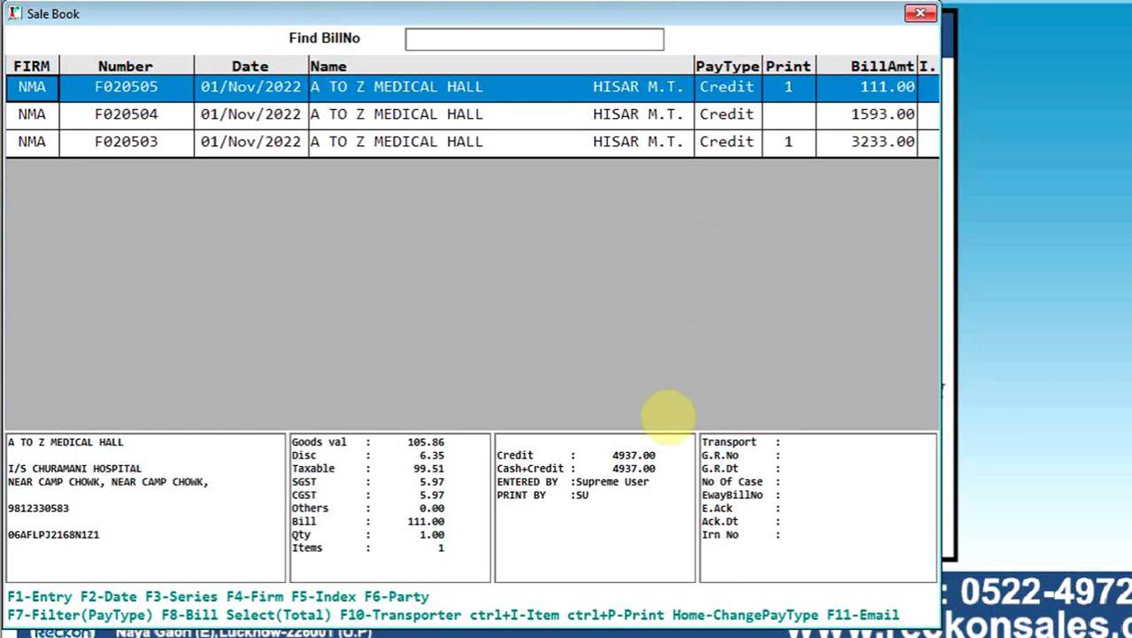
mouse_move(624, 457)
left_mouse_down()
mouse_move(607, 458)
mouse_move(638, 455)
left_mouse_up()
left_click(662, 447)
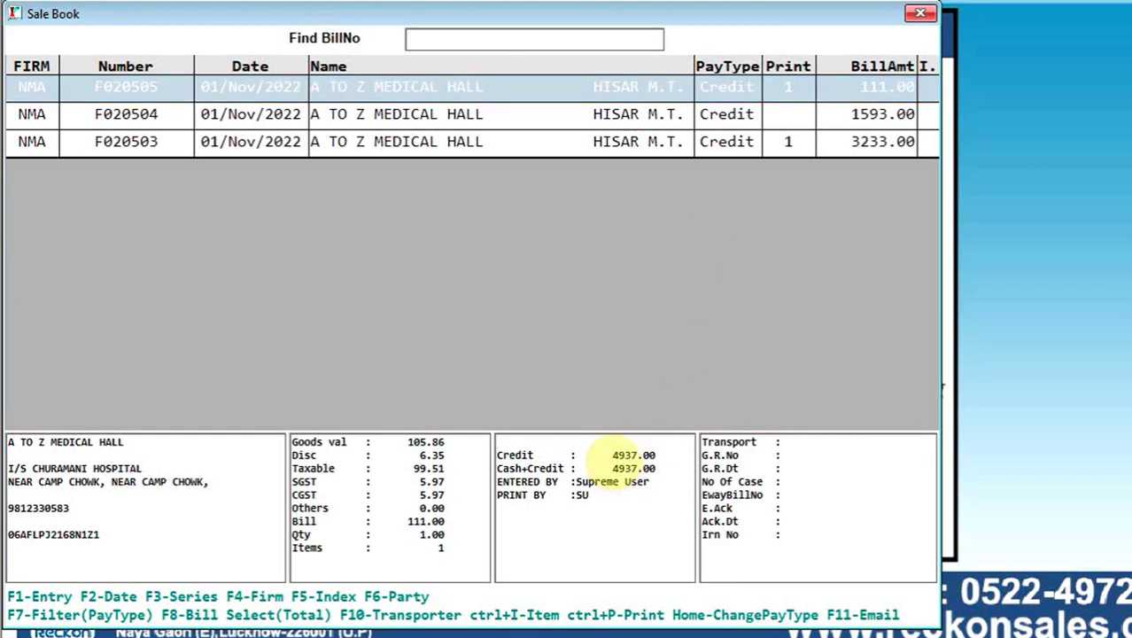
left_click(518, 329)
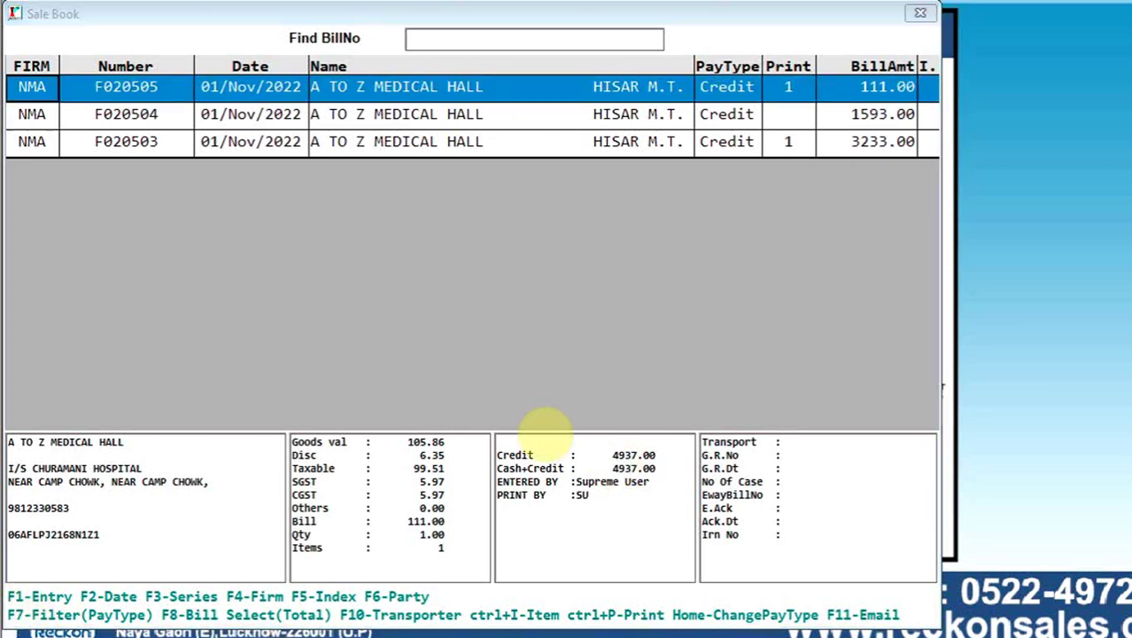
Step: Set the Sale Book's date range from 10/10/2022 to 10/10/2022
key("F2")
type("1010")
key("Return")
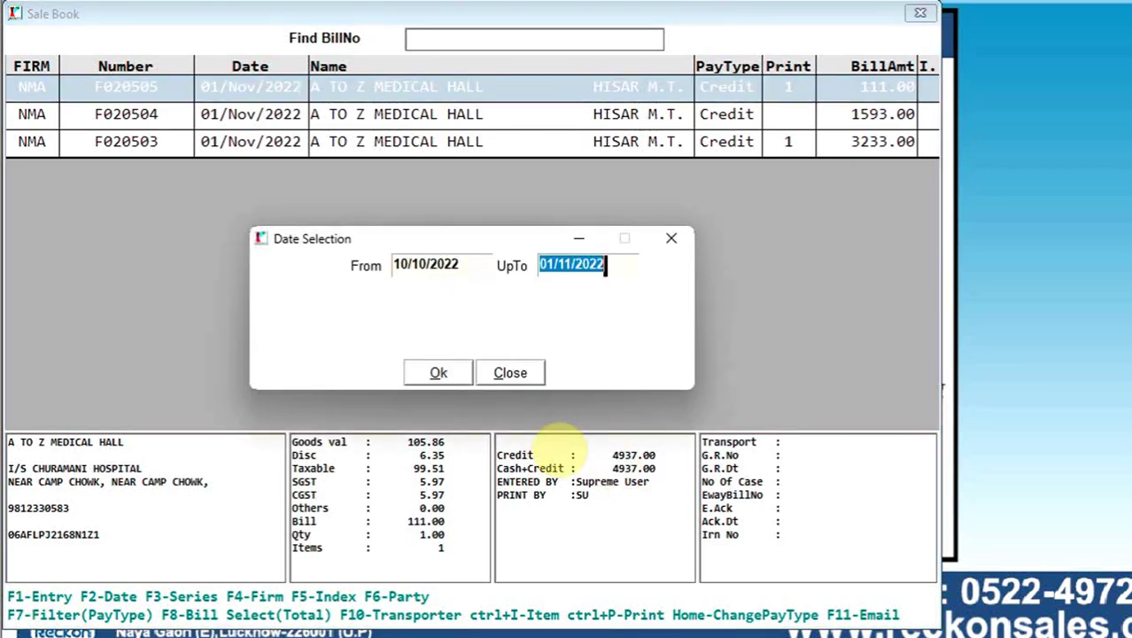
type("1010")
key("Return")
key("Return")
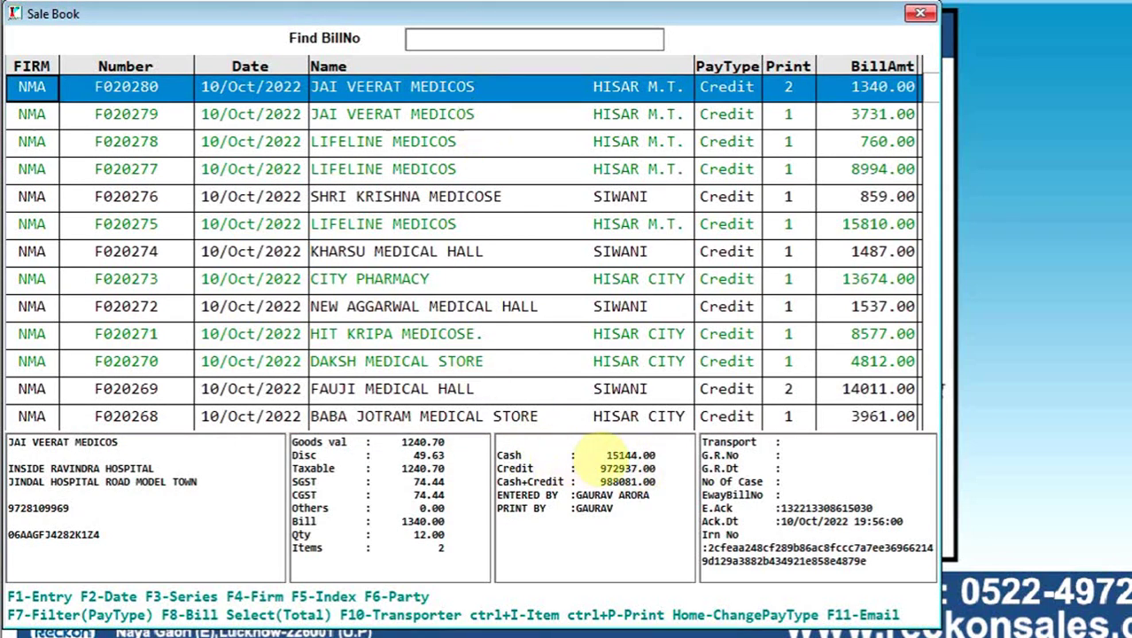
Step: Check the cash total and the combined cash and credit total for the selected date
left_click(599, 457)
left_click_drag(593, 455, 656, 454)
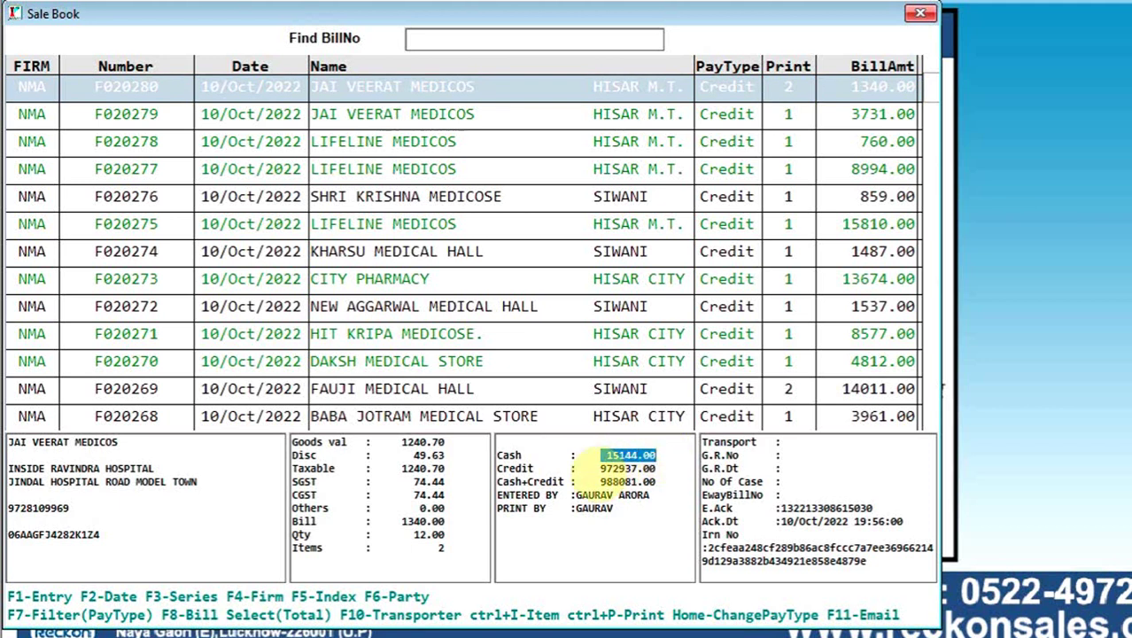
left_click_drag(571, 467, 669, 483)
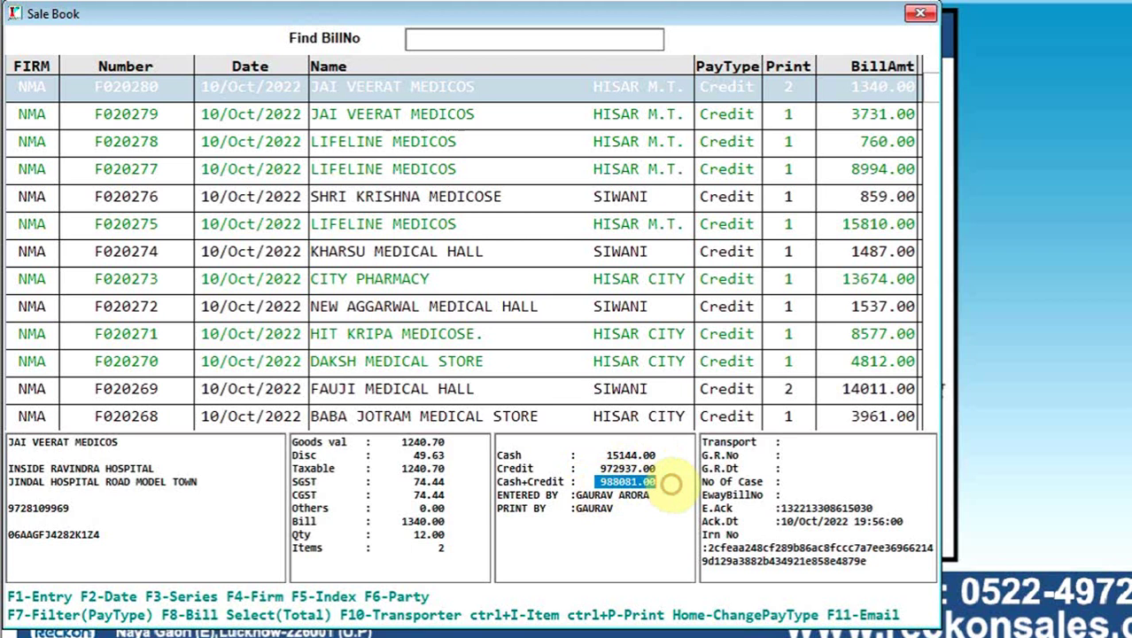
Step: Browse the first four bills in the Sale Book, comparing the party, amount and e-invoice details shown for each
left_click(372, 85)
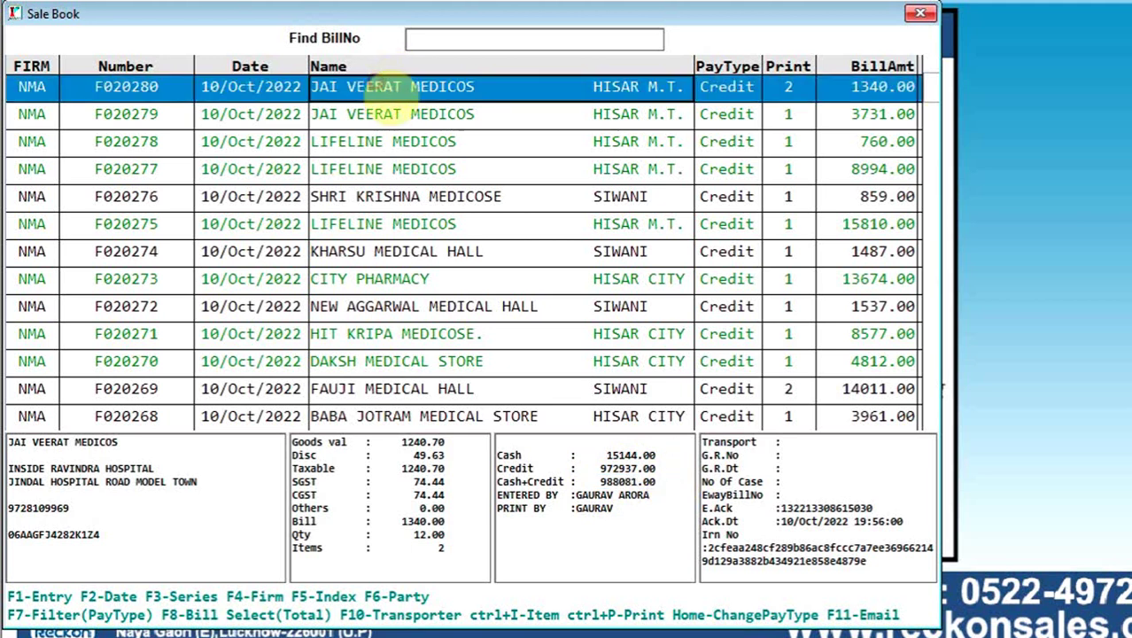
left_click(390, 113)
key("Down")
key("Down")
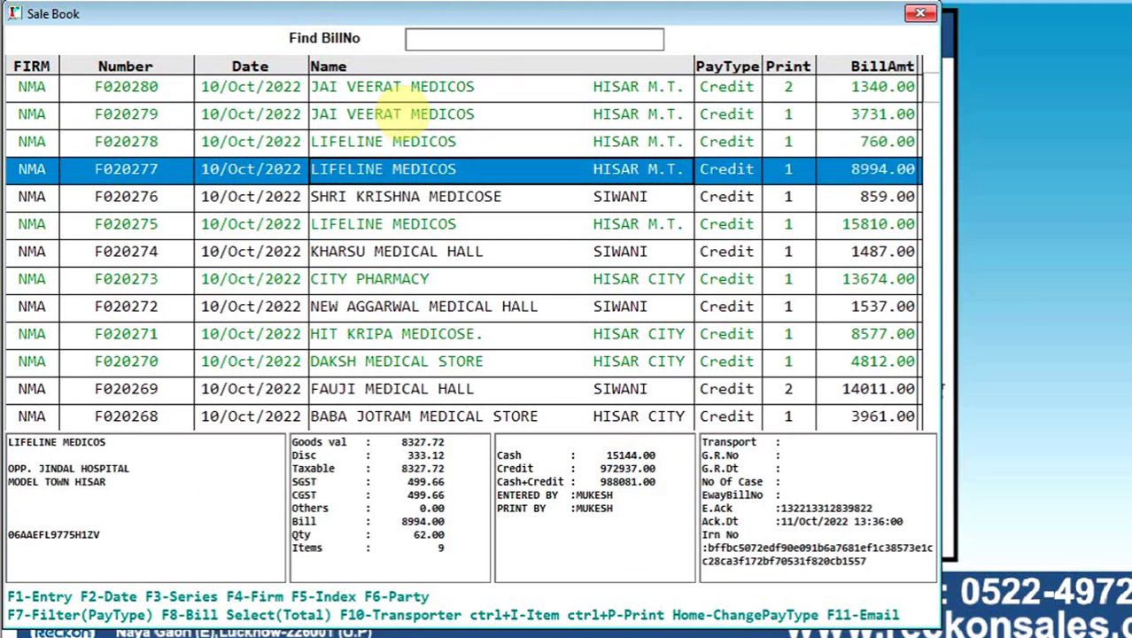
key("Up")
key("Up")
key("Up")
key("Down")
key("Down")
key("Up")
key("Up")
key("Down")
key("Down")
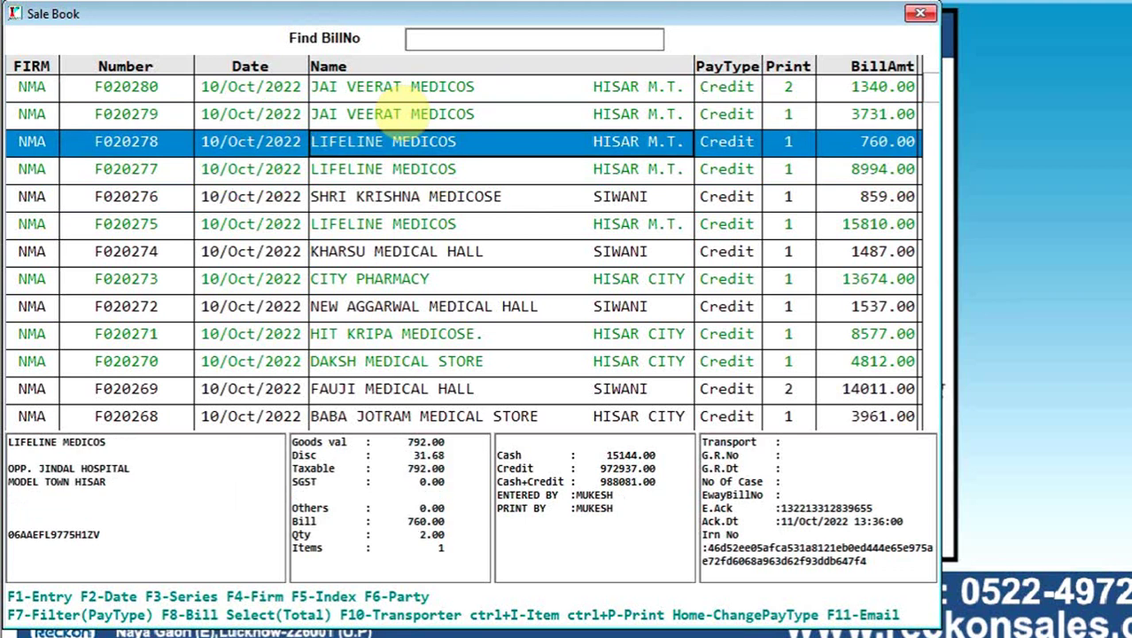
key("Up")
key("Up")
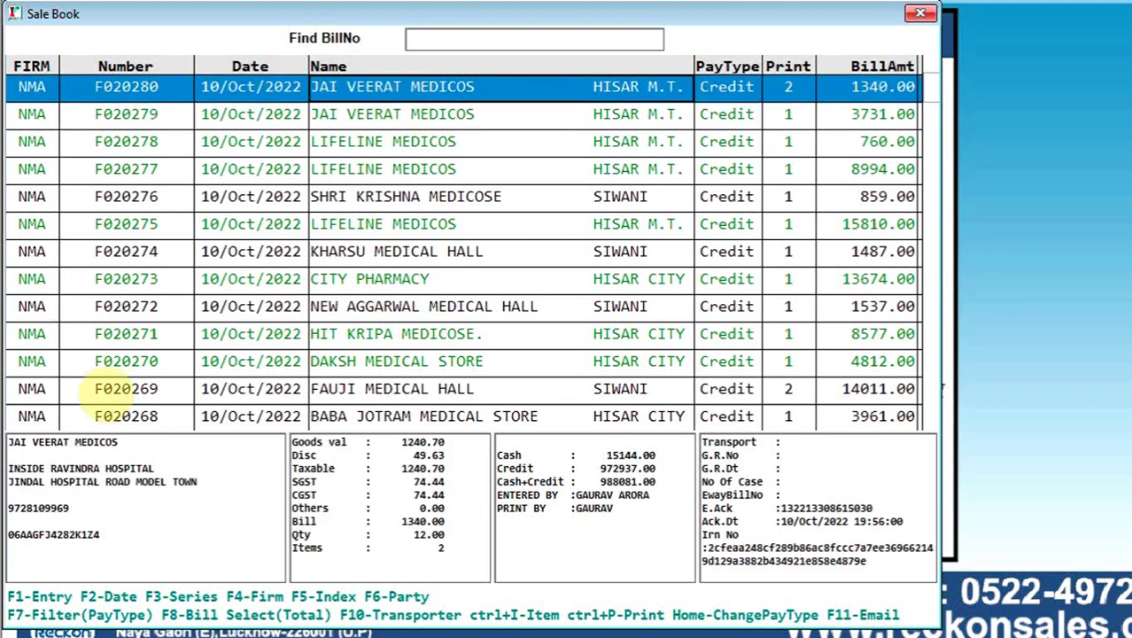
Step: Examine the first JAI VEERAT MEDICOS bill's party details, amount breakdown, and the users who entered and printed it
double_click(18, 442)
left_click_drag(17, 442, 151, 544)
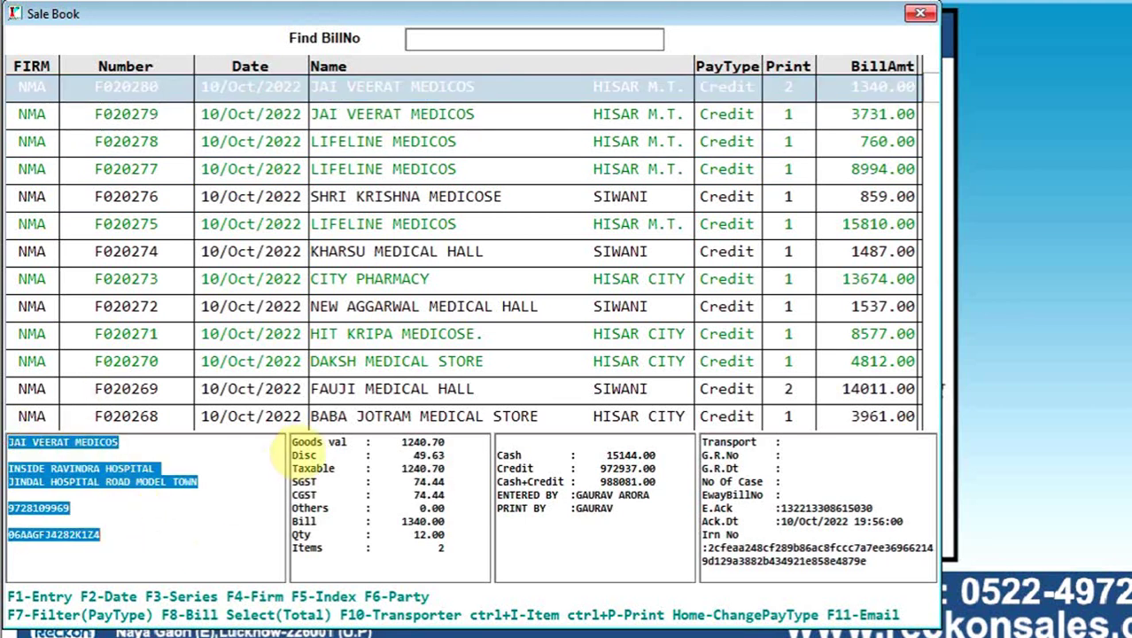
left_click_drag(294, 441, 454, 543)
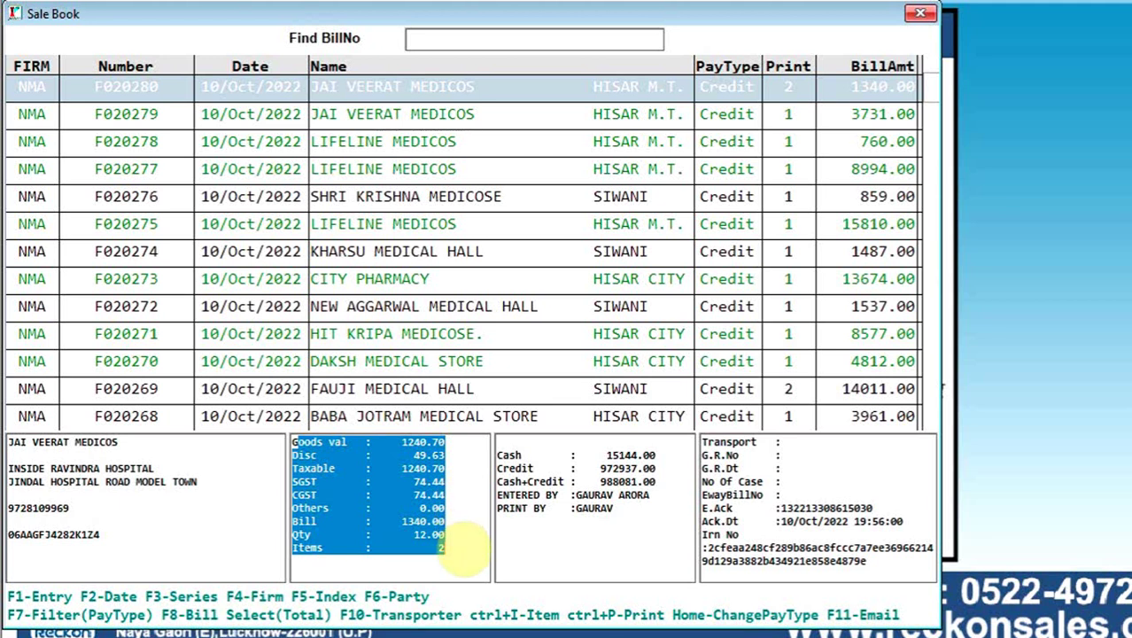
left_click(462, 542)
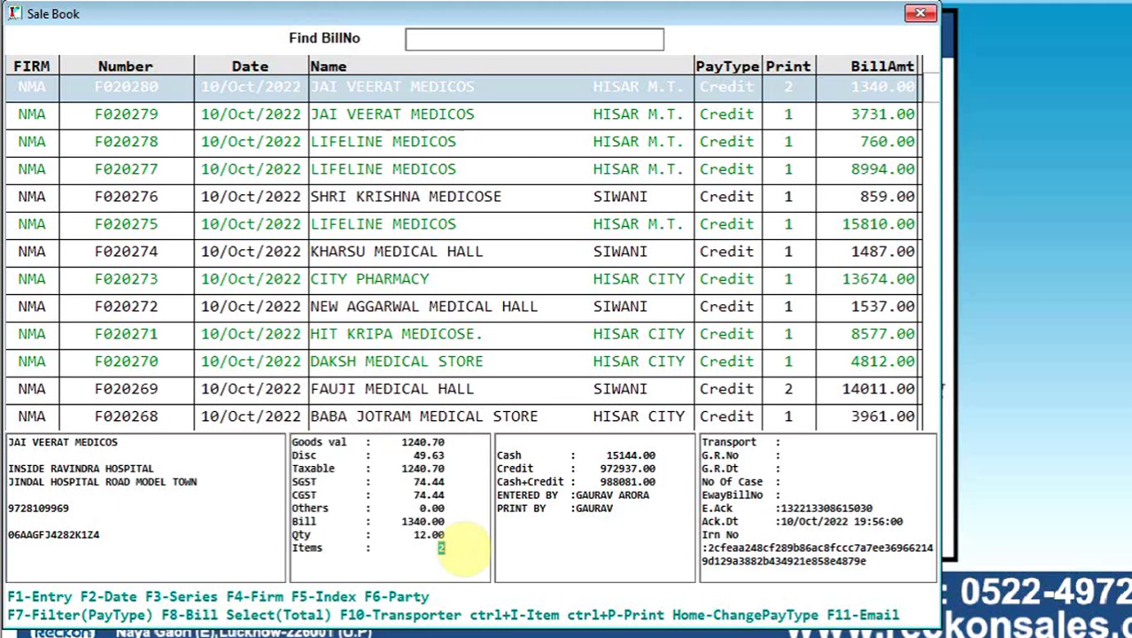
left_click_drag(499, 454, 536, 515)
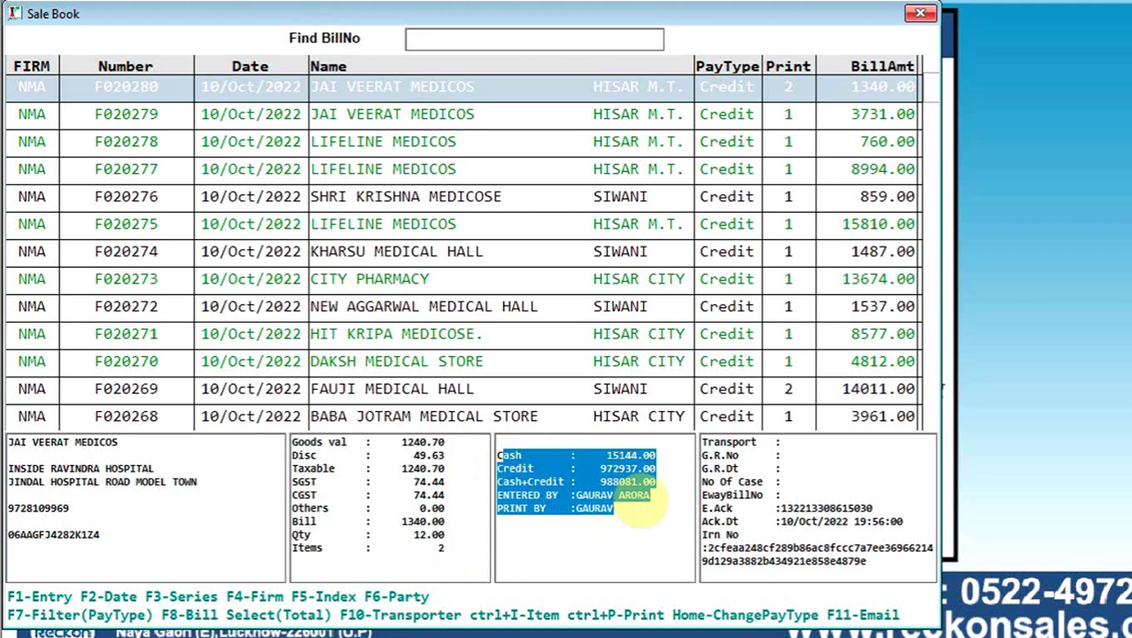
double_click(593, 509)
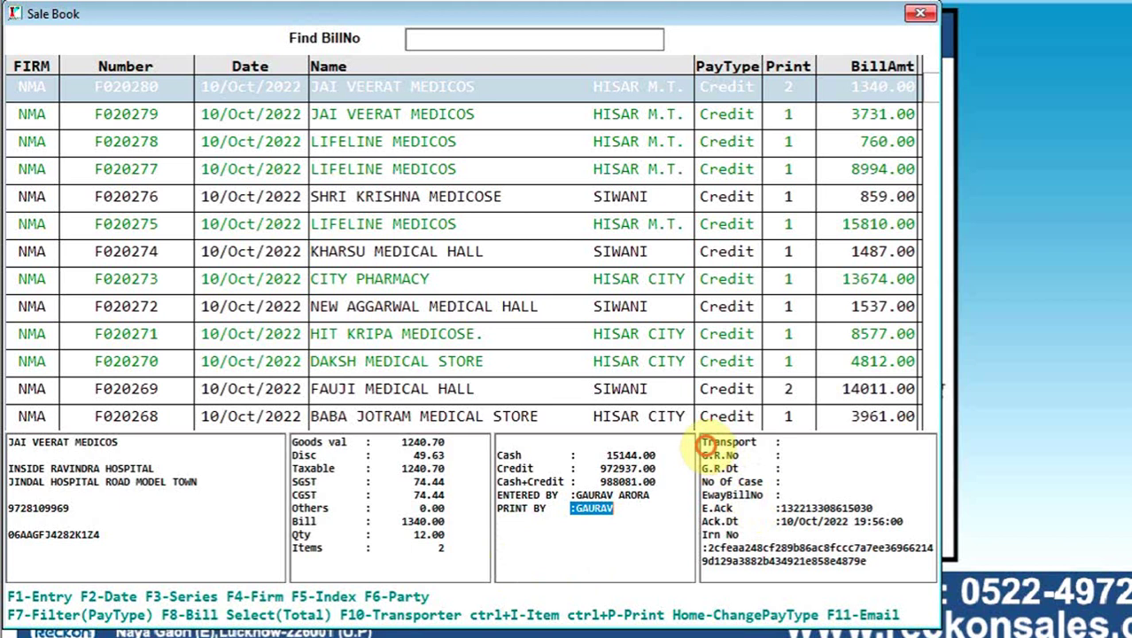
Step: Examine the same bill's transport and e-way bill information, including its e-invoice acknowledgement number and date
left_click_drag(703, 443, 895, 567)
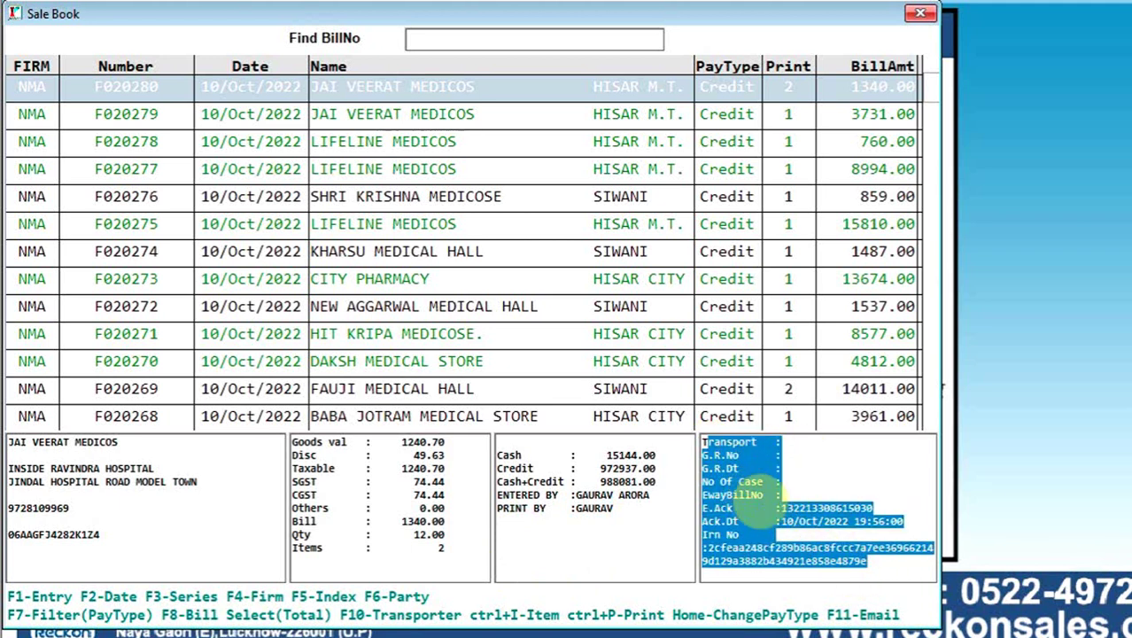
left_click(781, 494)
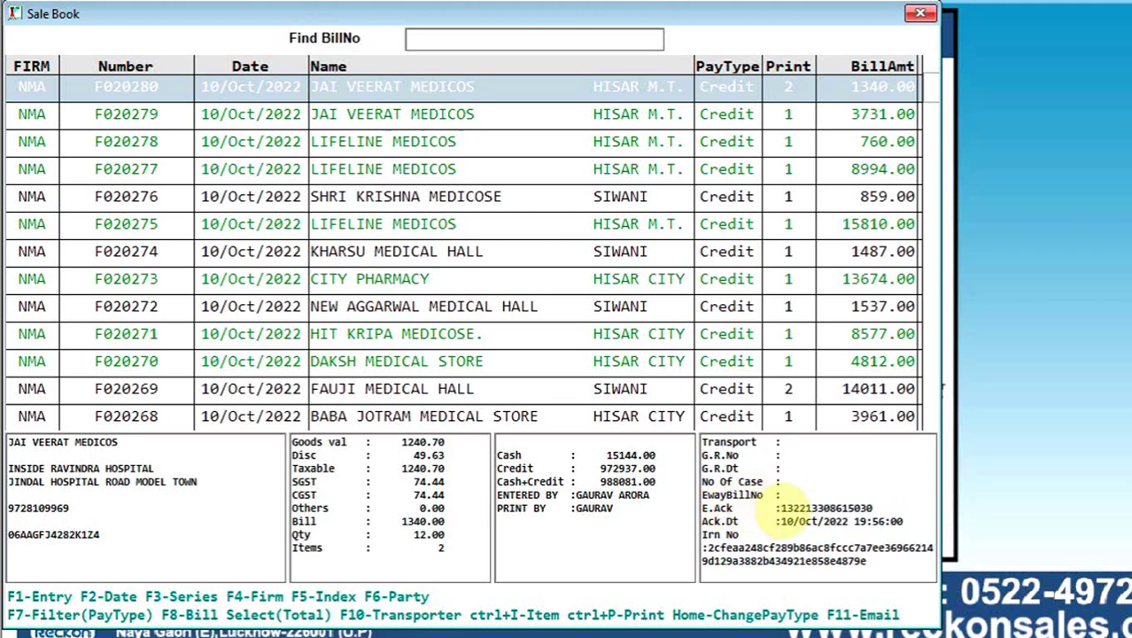
double_click(781, 508)
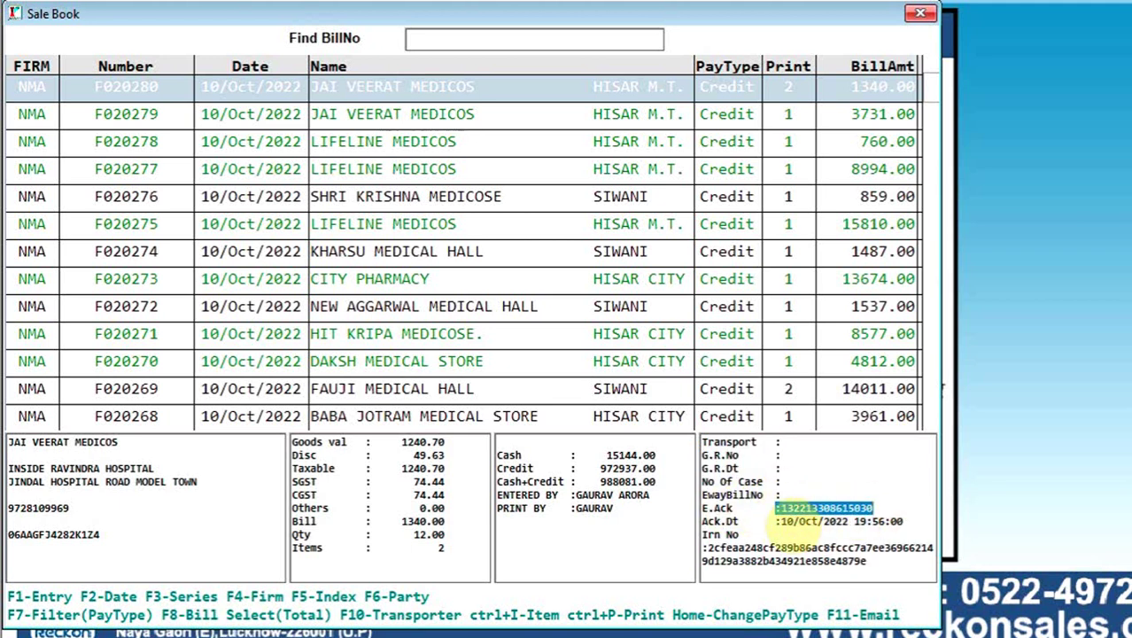
left_click_drag(779, 523, 891, 522)
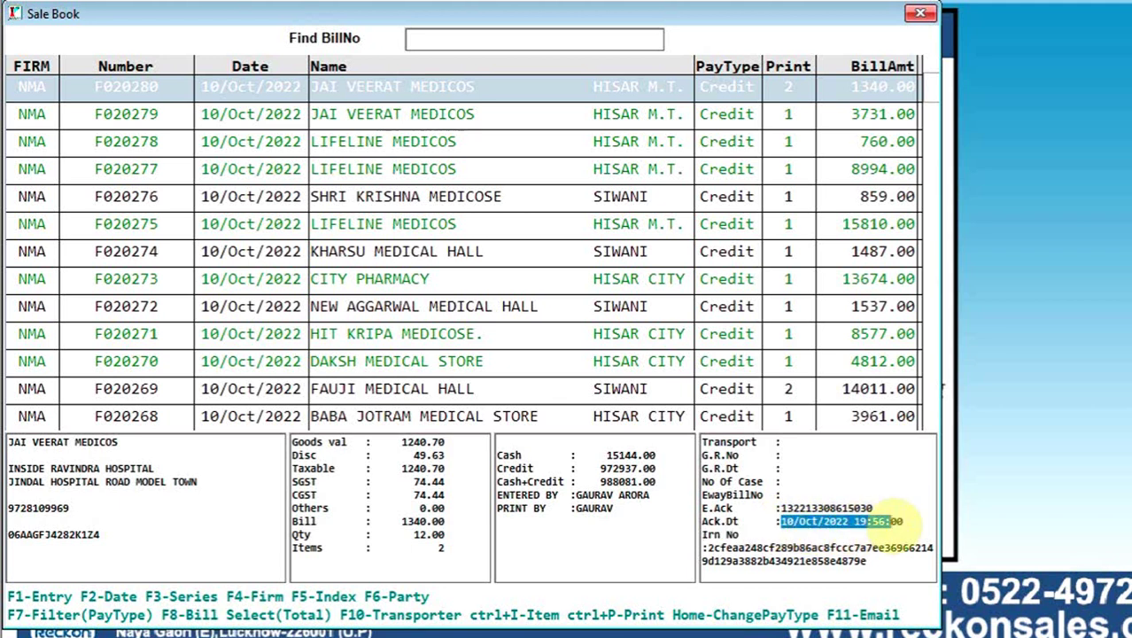
Step: Compare the IRN and e-invoice acknowledgement details of the first five Sale Book bills, from JAI VEERAT MEDICOS to SHRI KRISHNA MEDICOSE
left_click_drag(708, 549, 864, 571)
left_click(469, 142)
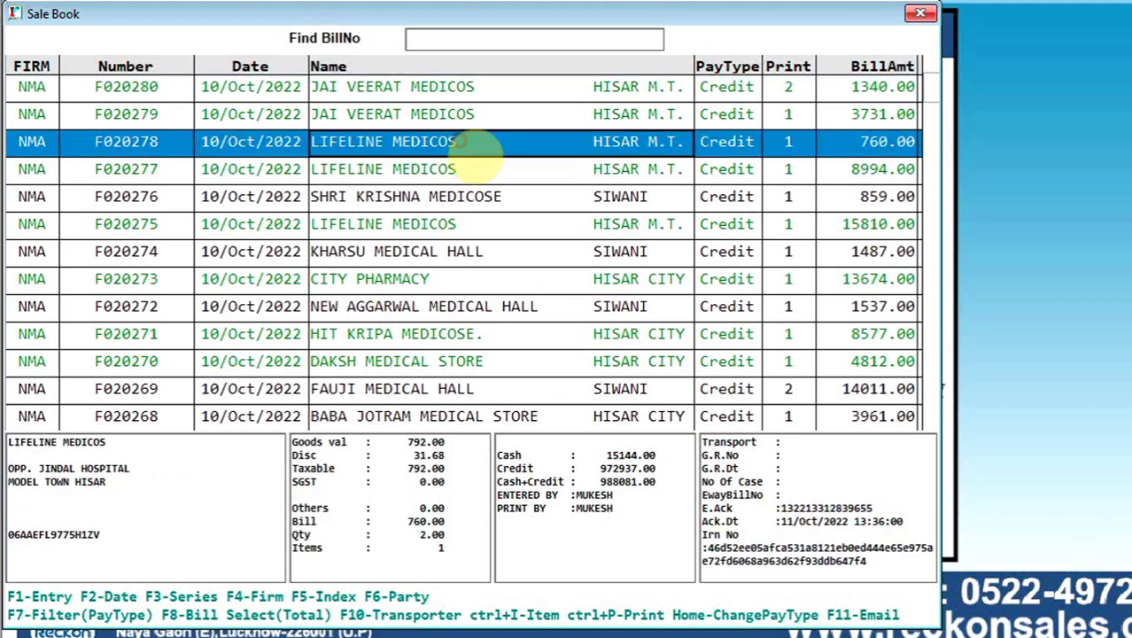
left_click(434, 87)
key("Down")
key("Down")
key("Down")
key("Down")
key("Down")
key("Down")
key("Down")
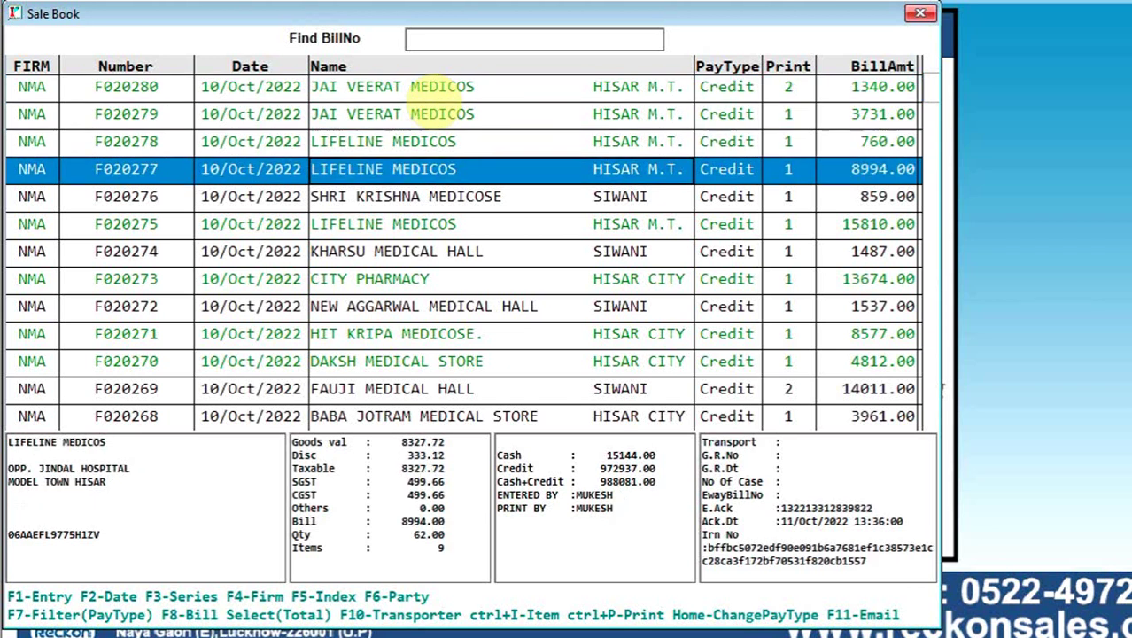
key("Up")
key("Up")
key("Up")
key("Up")
key("Up")
key("Up")
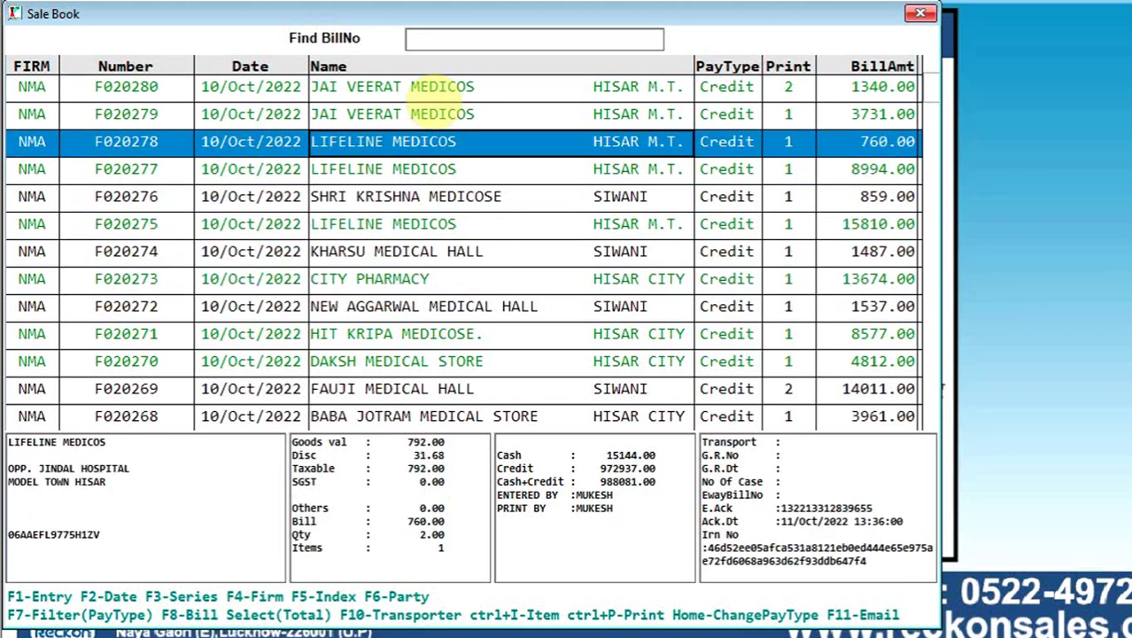
key("Down")
key("Down")
key("Down")
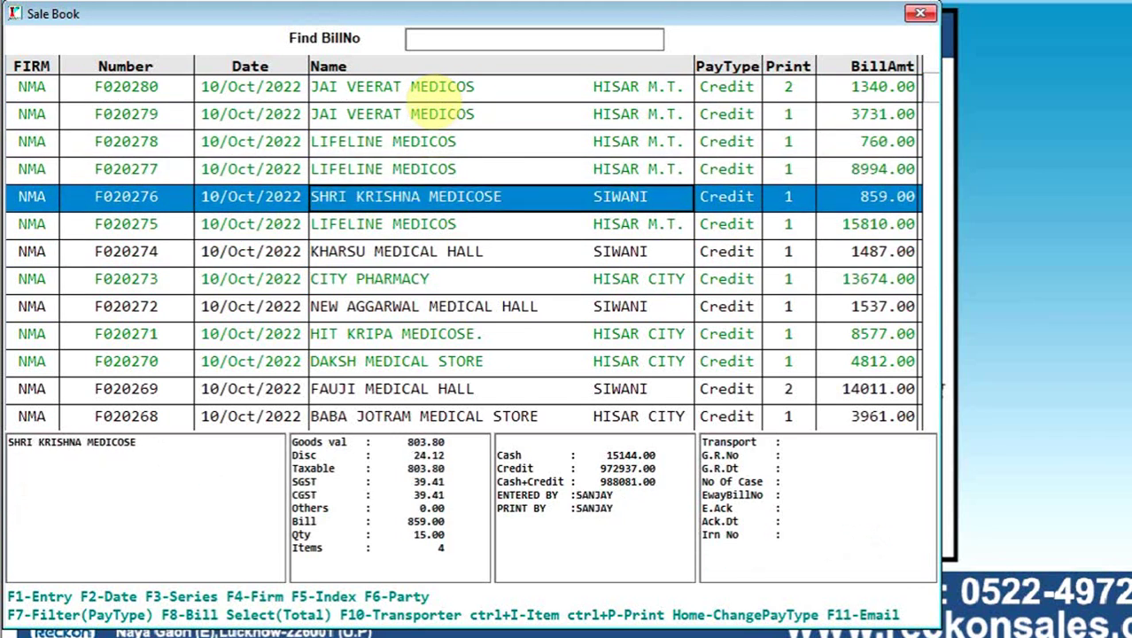
key("Up")
key("Up")
key("Up")
key("Up")
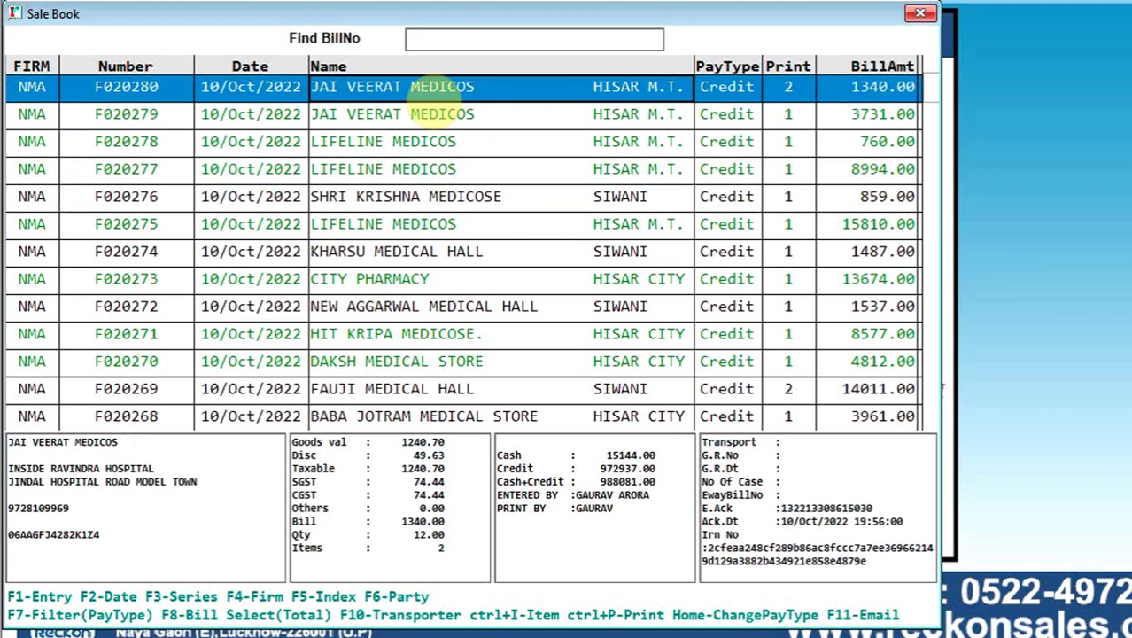
Step: Compare the e-invoice fields of the black SHRI KRISHNA MEDICOSE bill with those of the surrounding green bills
key("Down")
key("Down")
key("Down")
key("Down")
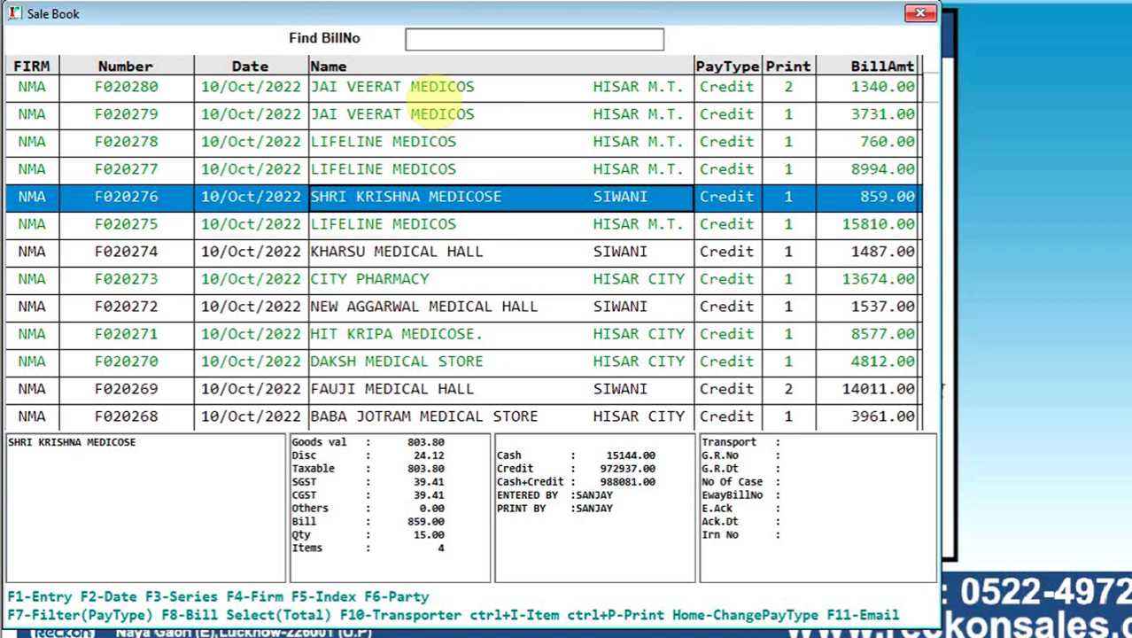
key("Down")
key("Down")
key("Down")
key("Up")
key("Up")
key("Up")
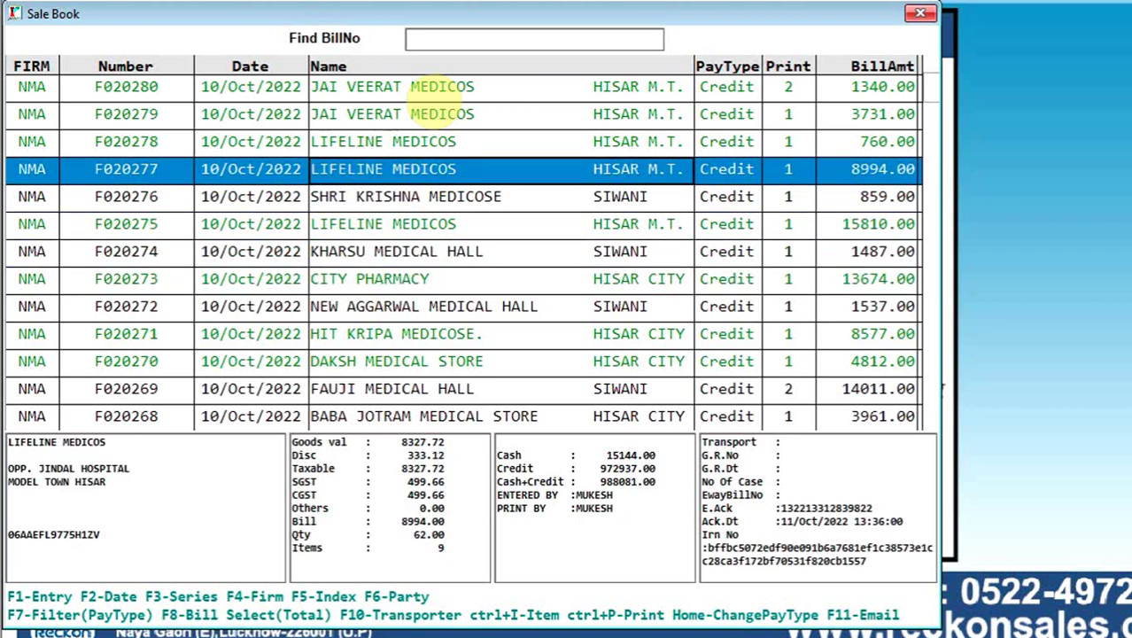
key("Down")
key("Up")
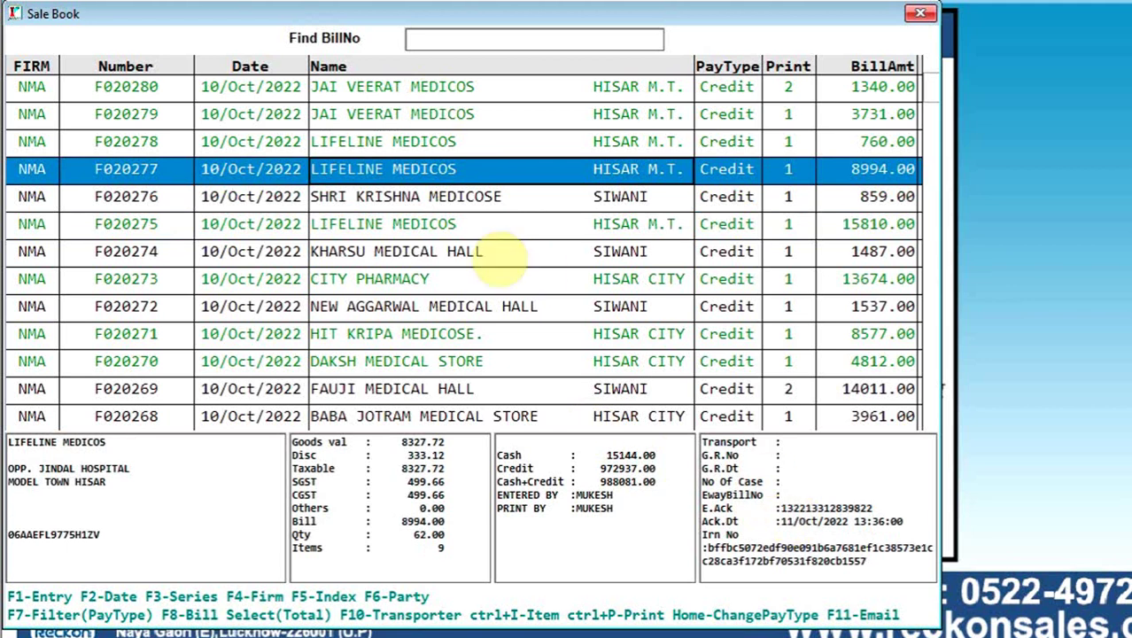
Step: Check the item count of the LIFELINE MEDICOS bill for 15810.00 and open its item details
key("Down")
key("Down")
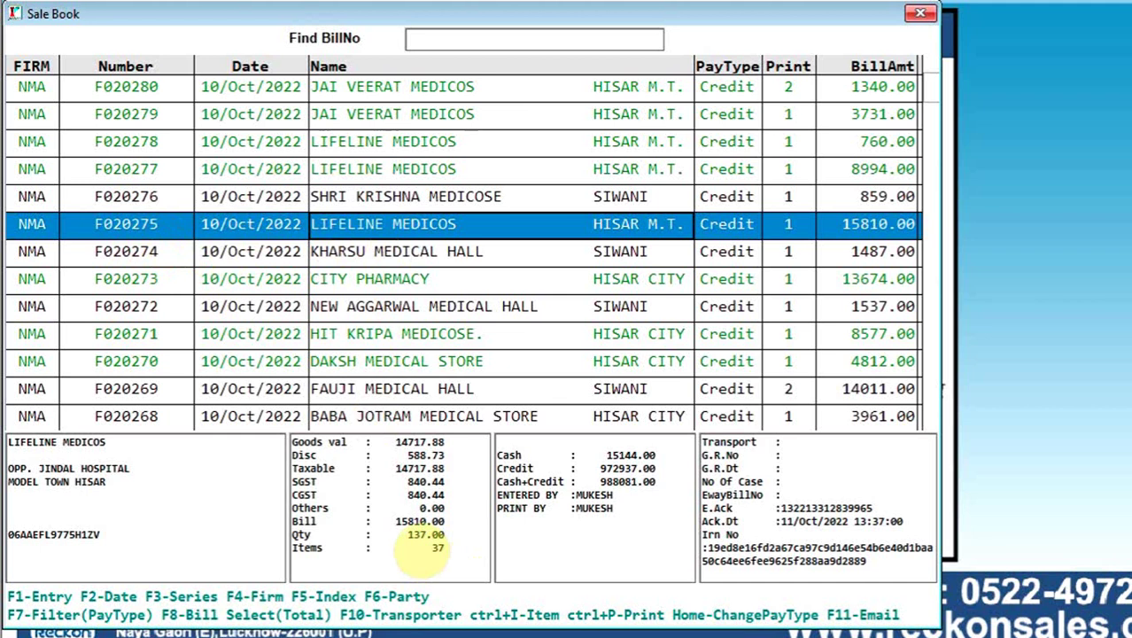
left_click_drag(418, 545, 461, 548)
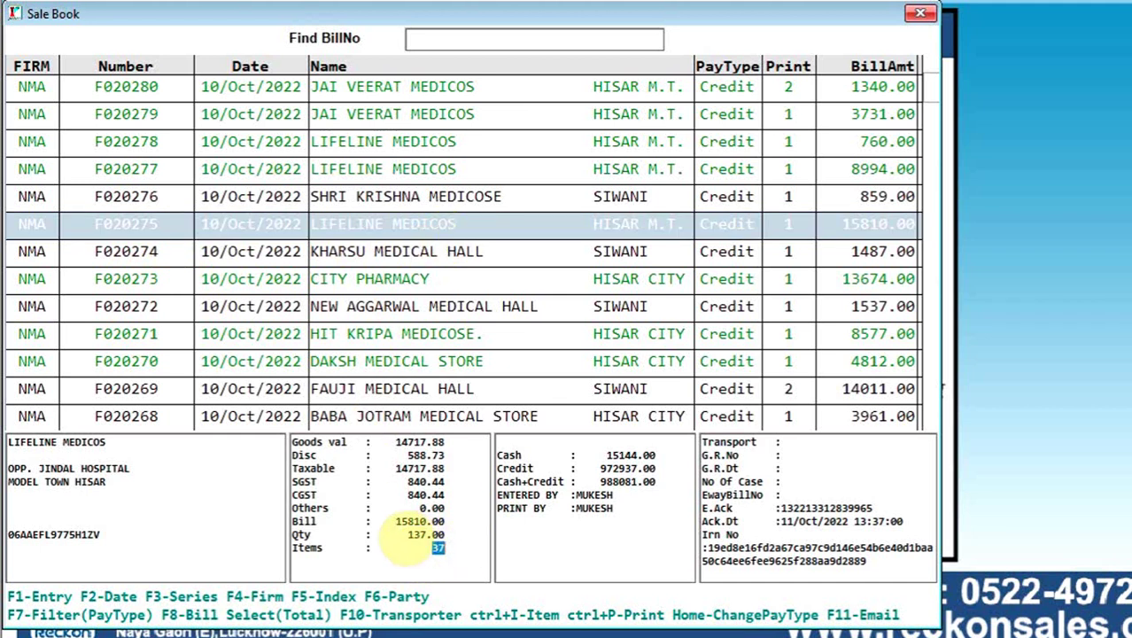
left_click(434, 548)
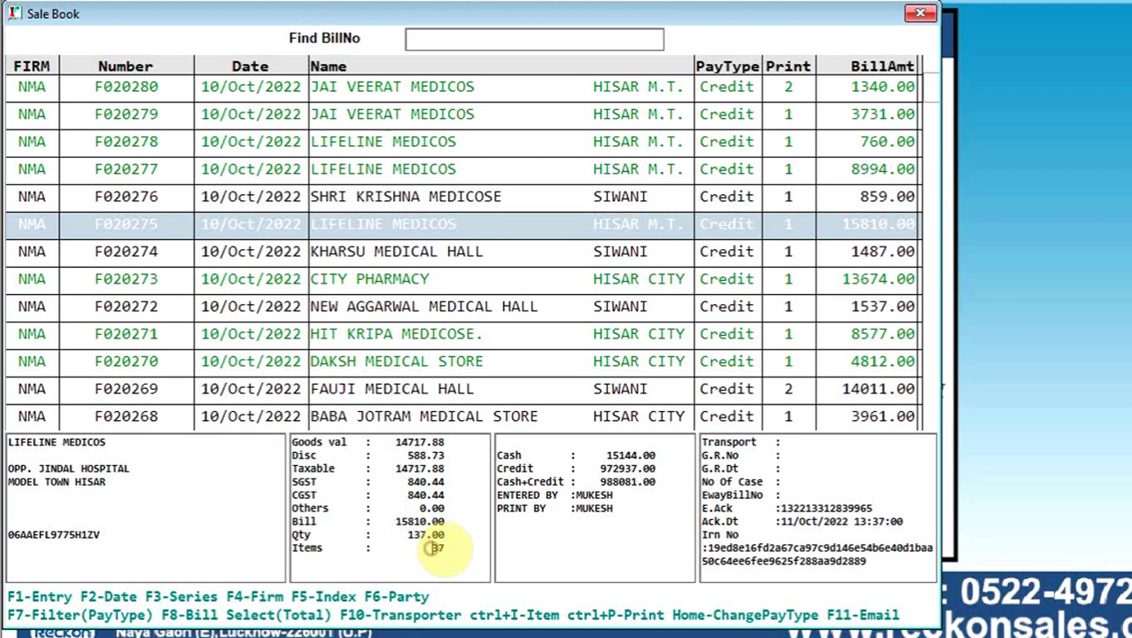
left_click(423, 224)
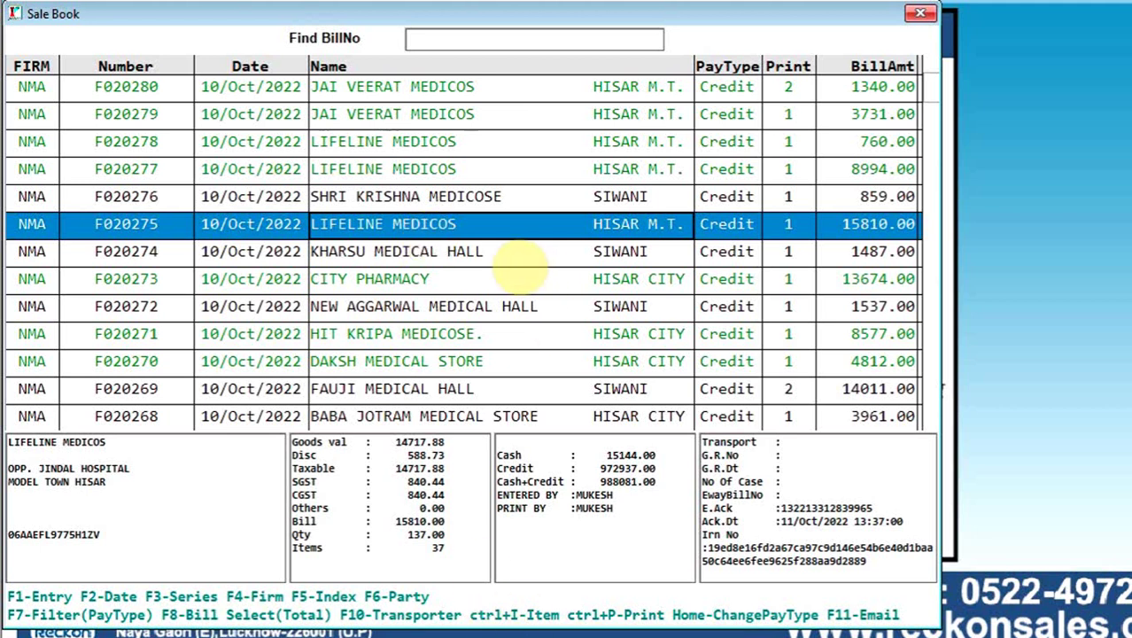
key("Return")
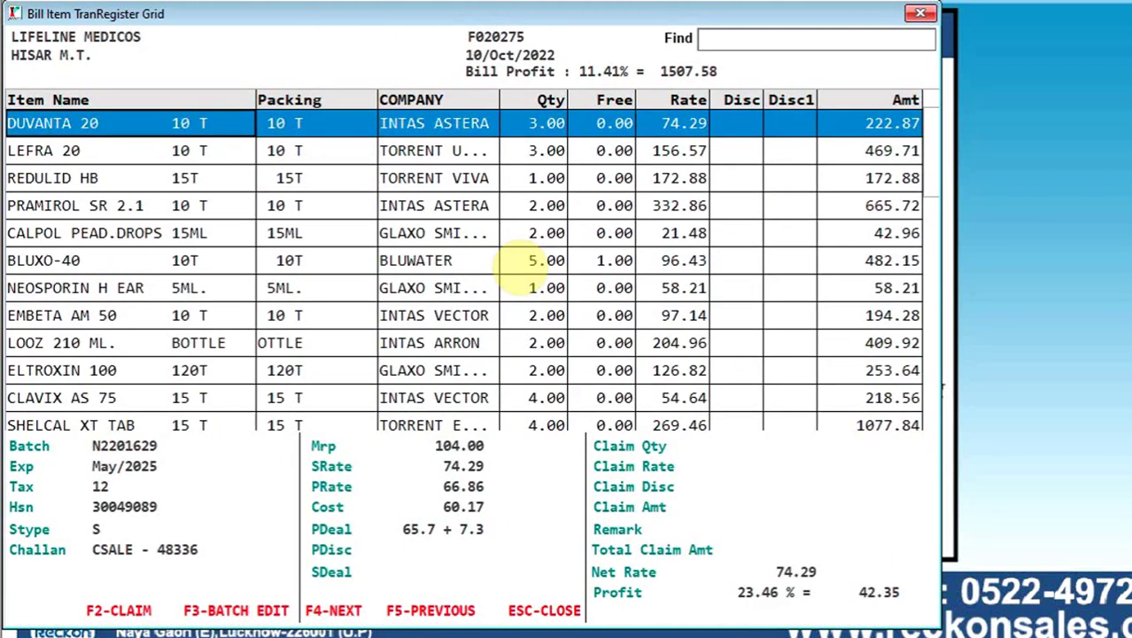
Step: Look through the bill's item list and return to the first item, DUVANTA 20, to examine its batch, rate and profit details
key("Down")
key("Down")
key("Down")
key("Down")
key("Down")
key("Down")
key("Down")
key("Down")
key("Down")
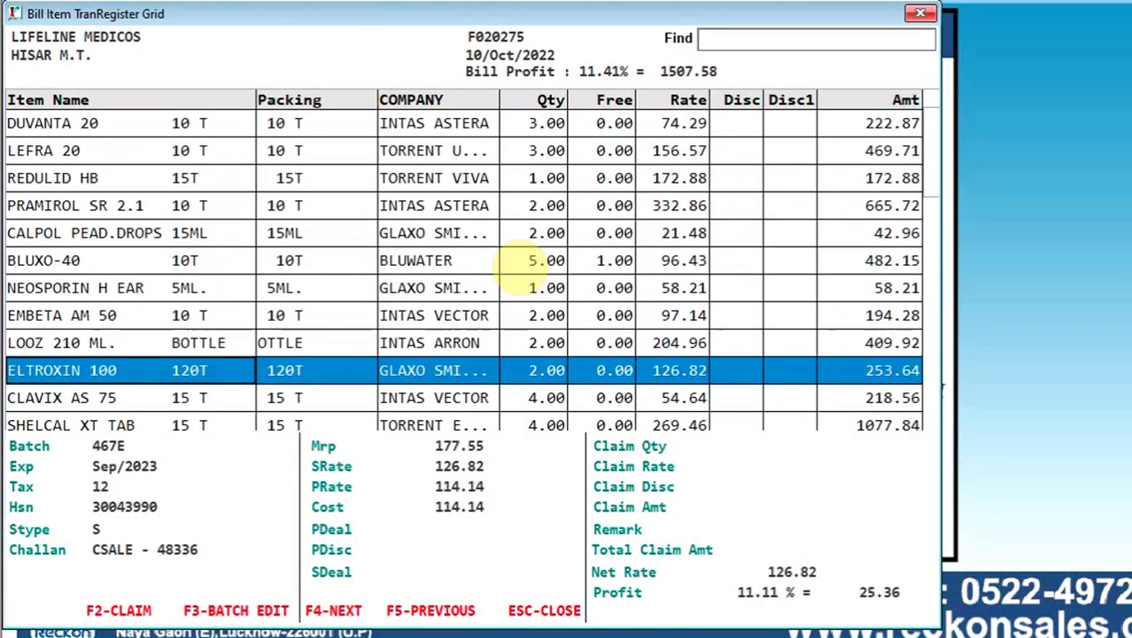
key("Down")
key("Down")
key("Down")
key("Down")
key("Down")
key("Down")
key("Down")
key("Down")
key("Down")
key("Down")
key("Down")
key("Down")
key("Down")
key("Down")
key("Down")
key("Down")
key("Down")
key("Down")
key("Down")
key("Down")
key("Up")
key("Up")
key("Up")
key("Up")
key("Up")
key("Up")
key("Up")
key("Up")
key("Up")
key("Up")
key("Up")
key("Up")
key("Up")
key("Up")
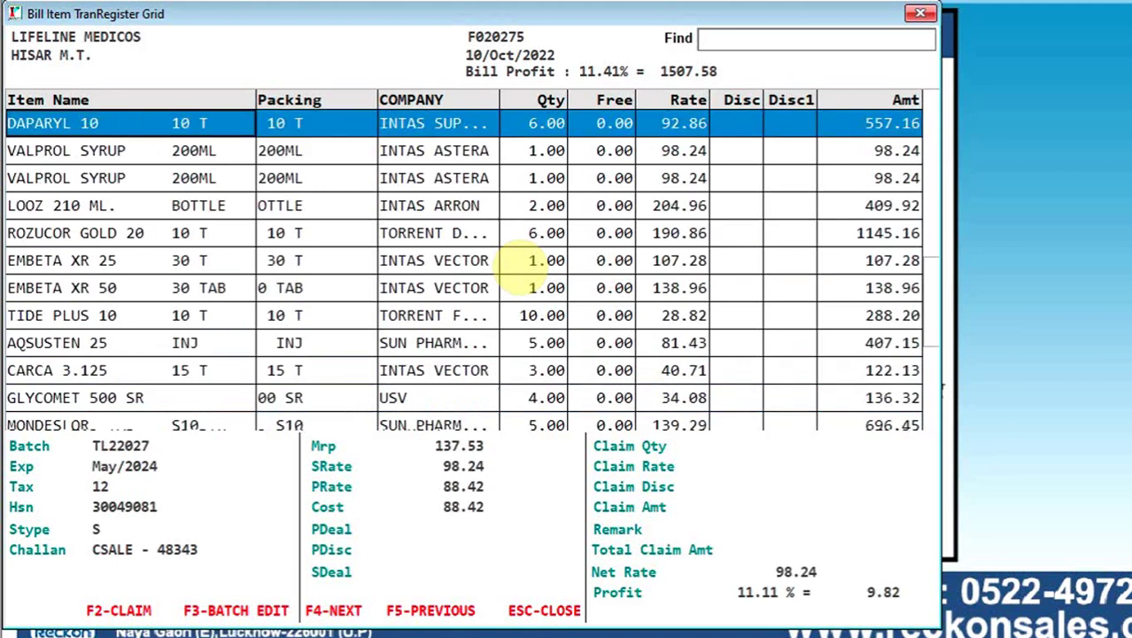
key("Up")
key("Up")
key("Up")
key("Up")
key("Up")
key("Up")
key("Up")
key("Up")
key("Up")
key("Up")
key("Up")
key("Up")
key("Up")
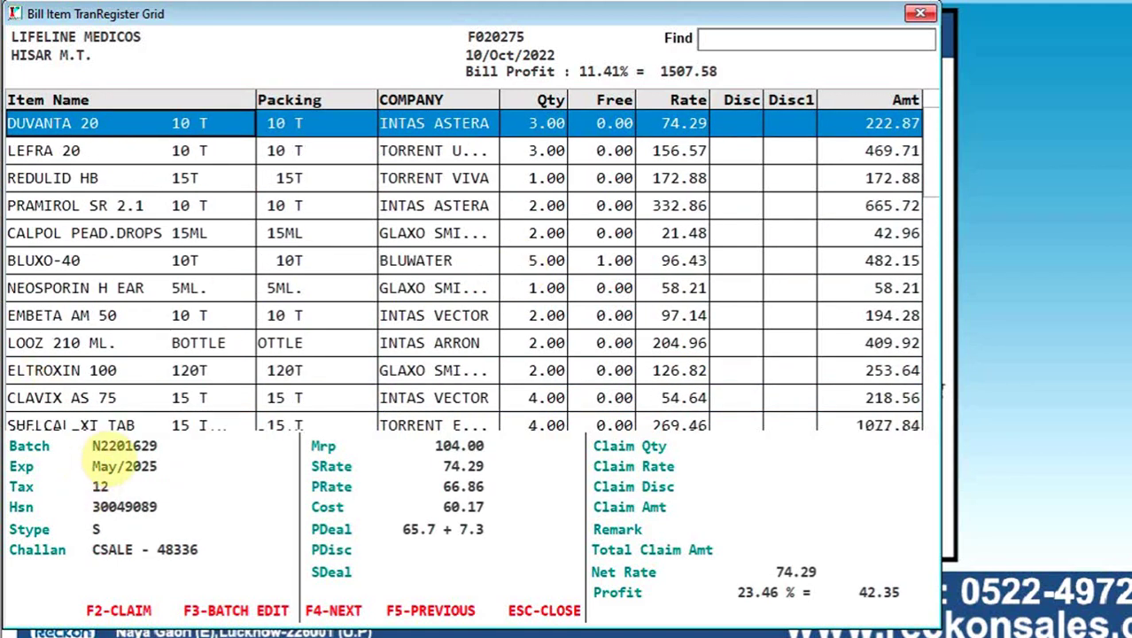
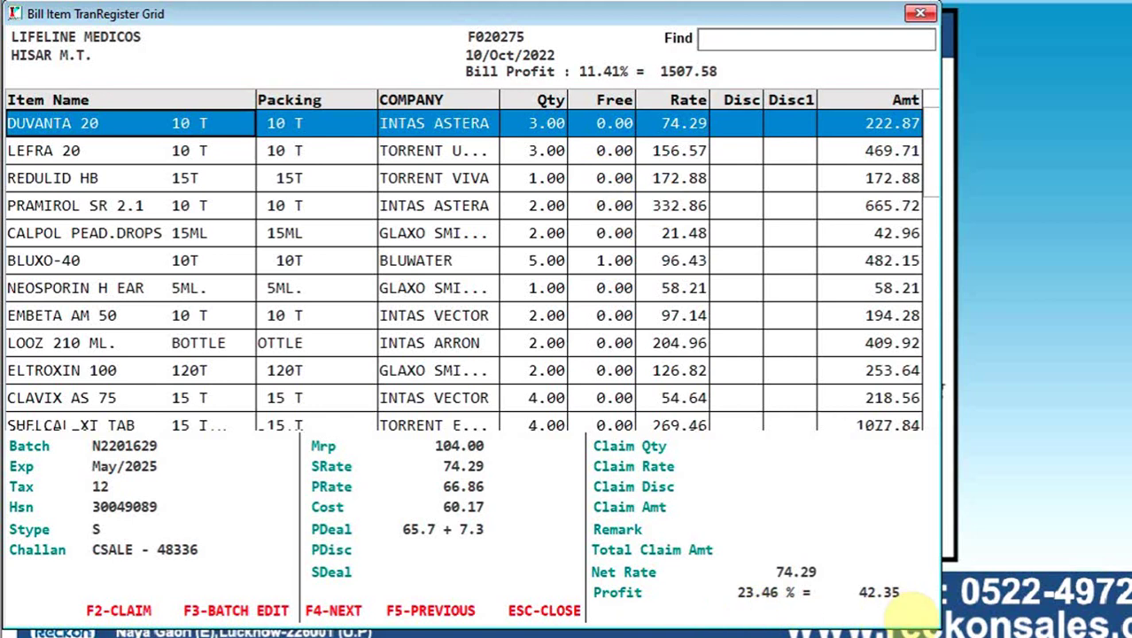
Step: Browse the bill's items again, comparing the batch, tax, purchase deal, cost and profit shown for each
key("Down")
key("Down")
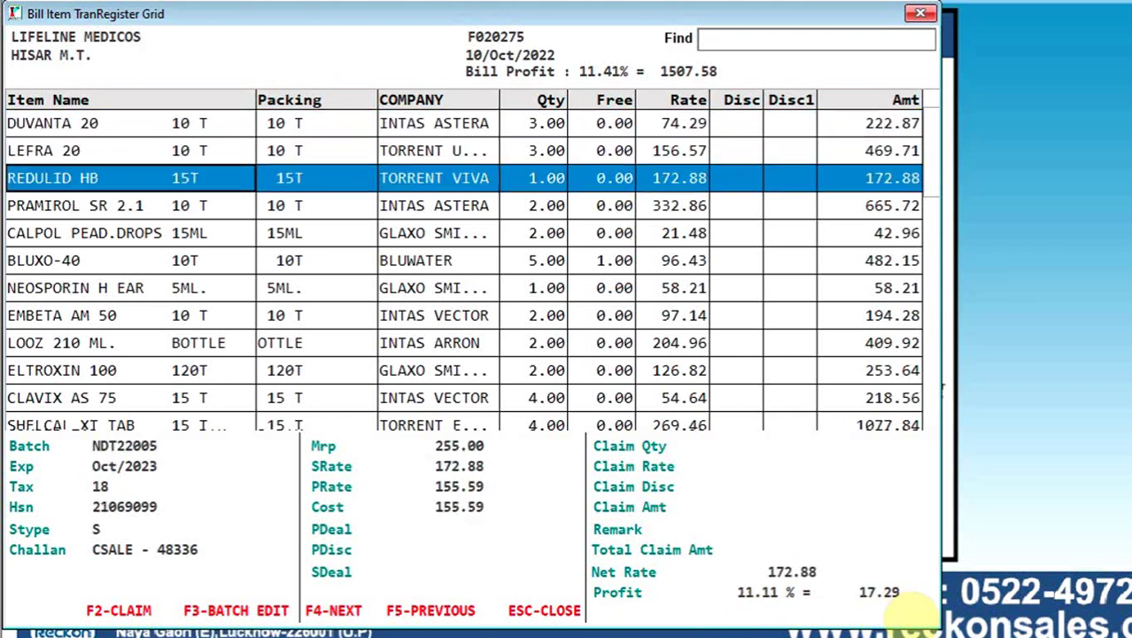
key("Down")
key("Down")
key("Down")
key("Down")
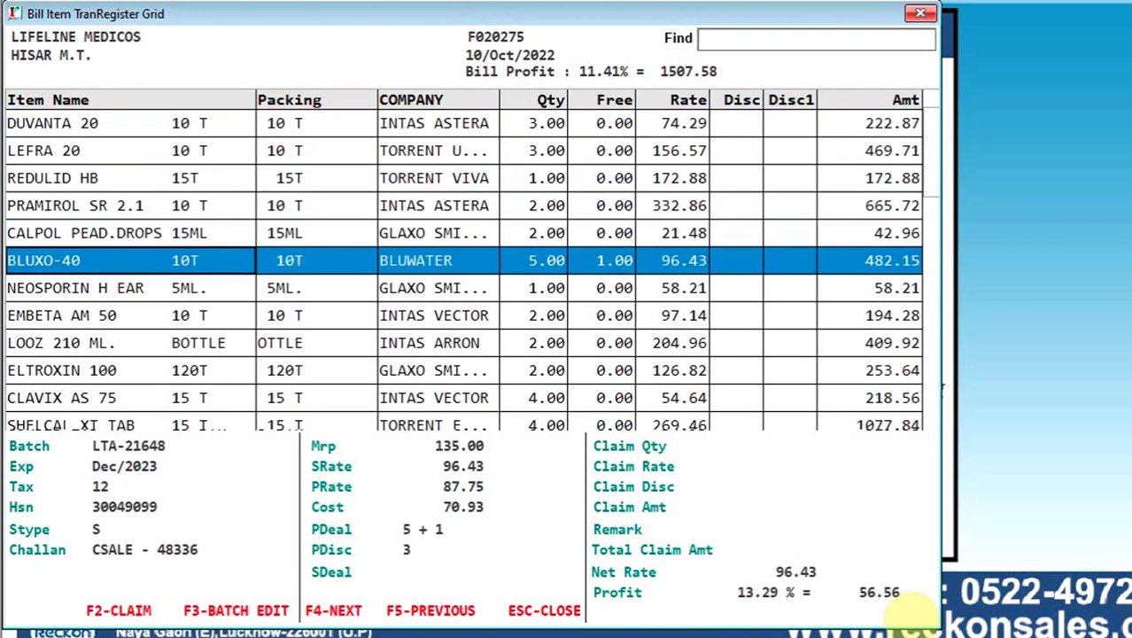
key("Down")
key("Down")
key("Down")
key("Down")
key("Down")
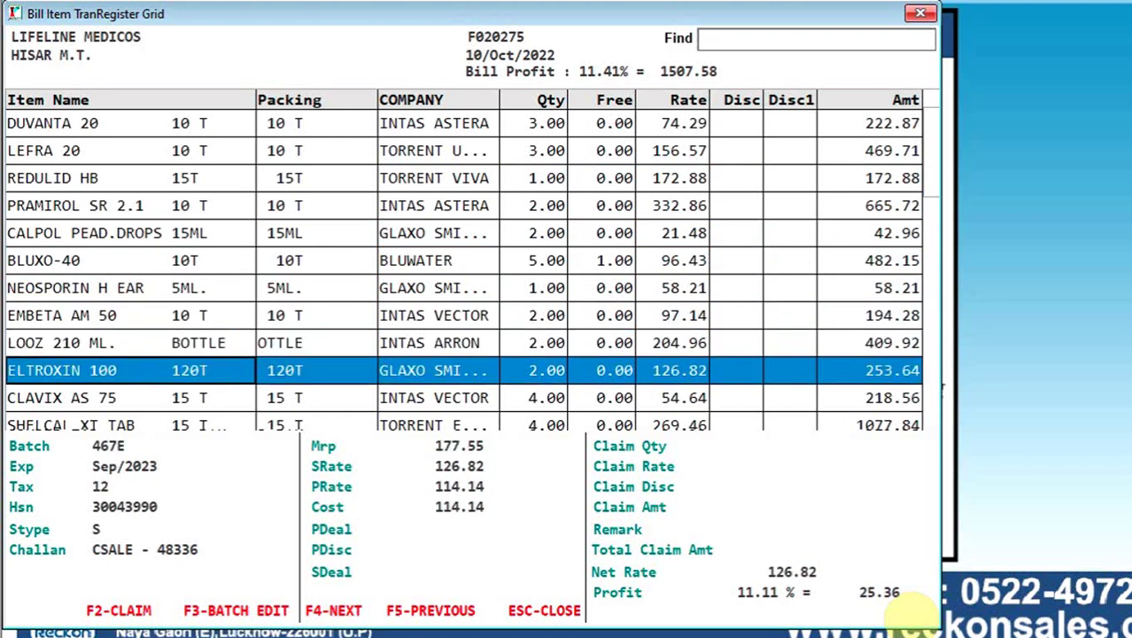
key("Down")
key("Down")
key("Down")
key("Down")
key("Down")
key("Down")
key("Down")
key("Down")
key("Down")
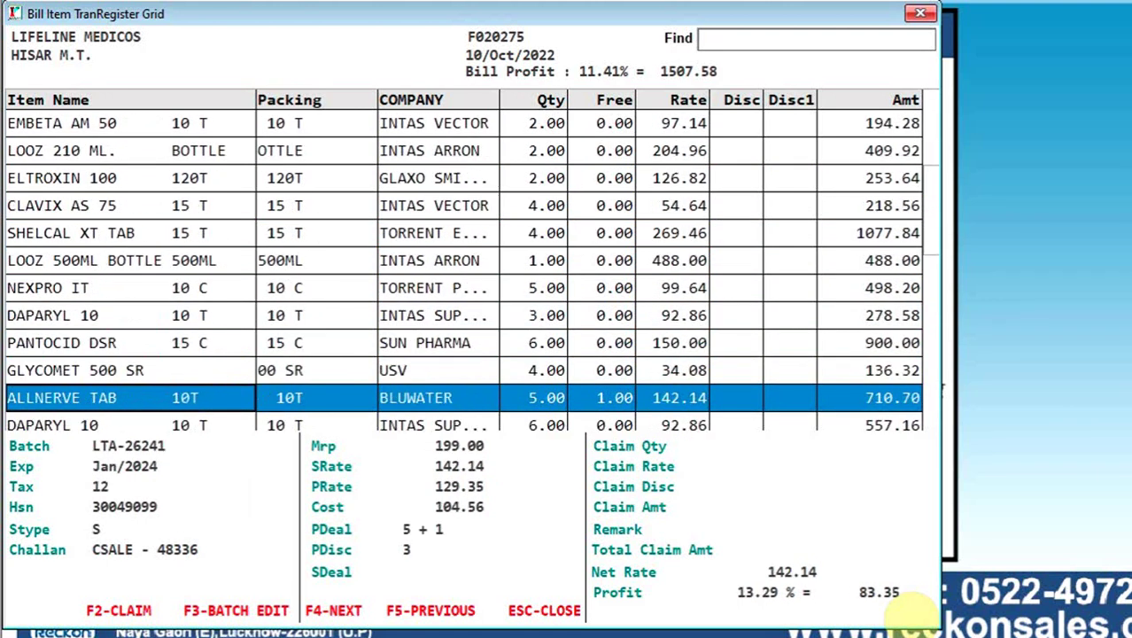
key("Down")
key("Down")
key("Up")
key("Up")
key("Up")
key("Up")
key("Up")
key("Up")
key("Up")
key("Up")
key("Up")
key("Up")
key("Up")
key("Up")
key("Up")
key("Up")
key("Up")
key("Up")
key("Up")
key("Up")
key("Up")
key("Up")
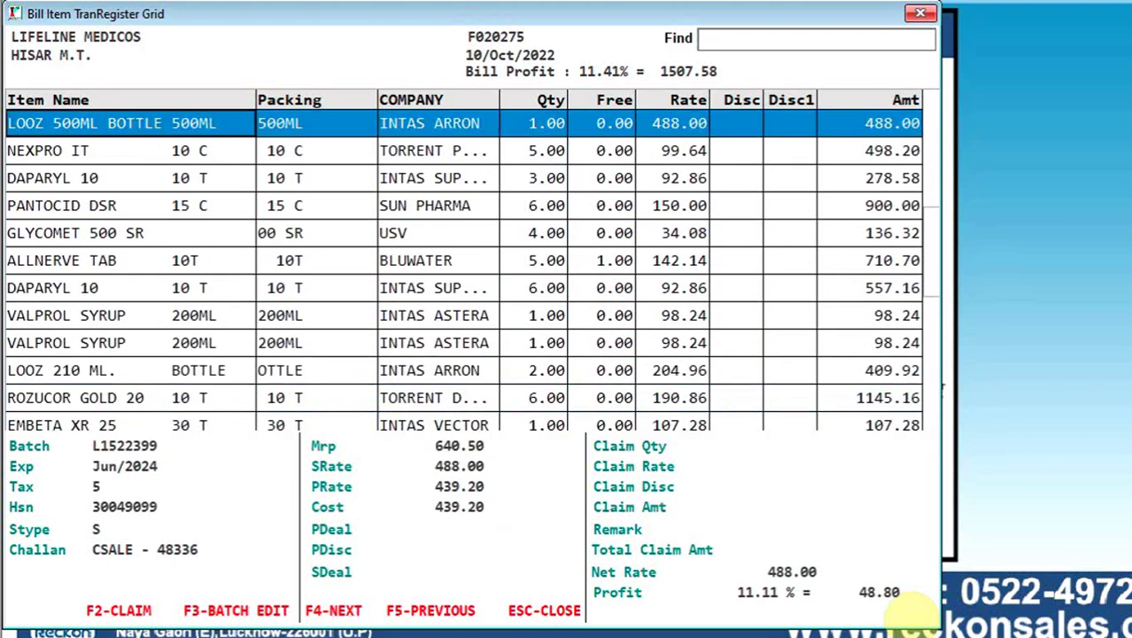
Step: Record a claim quantity of 1 for the BLUXO-40 item, leaving the remark and other claim fields blank
key("Down")
key("Down")
key("Down")
key("Down")
key("Down")
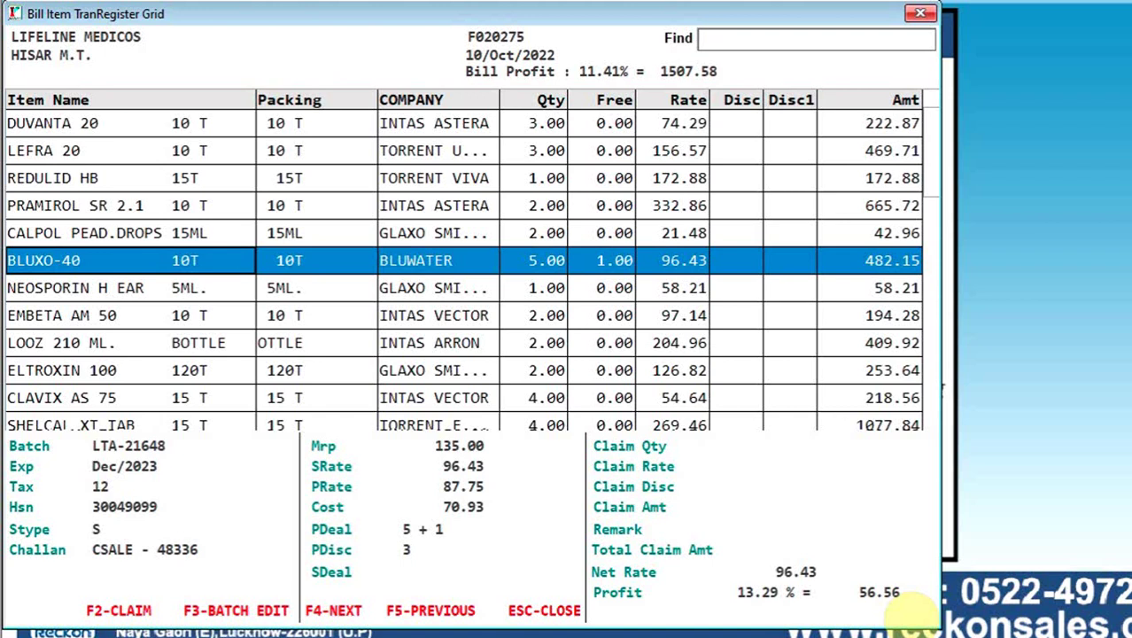
key("F2")
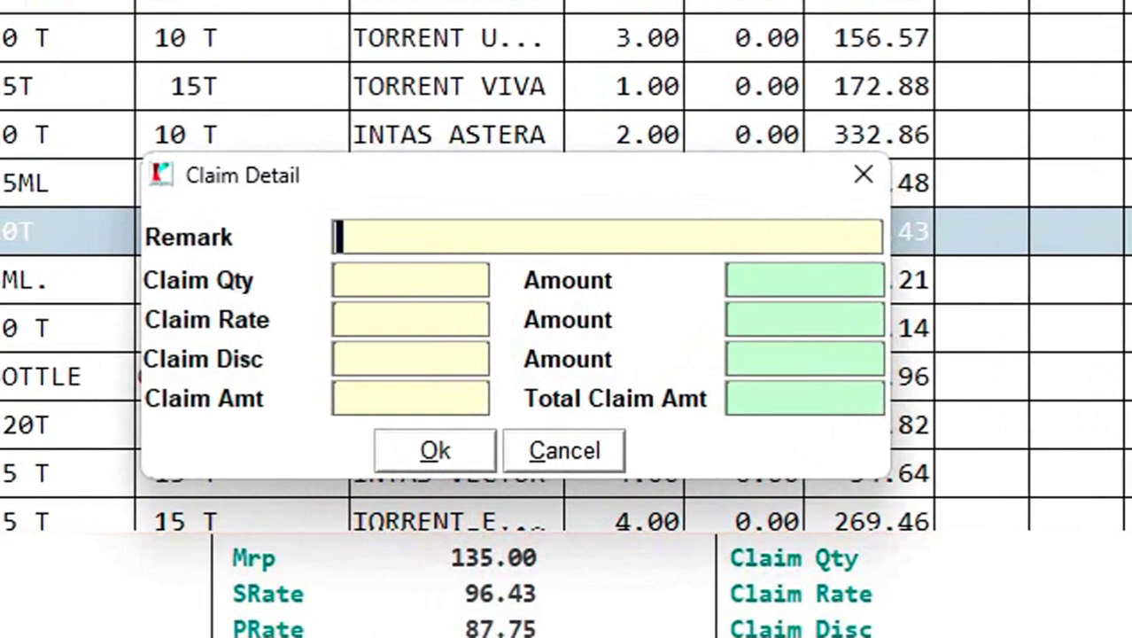
key("Return")
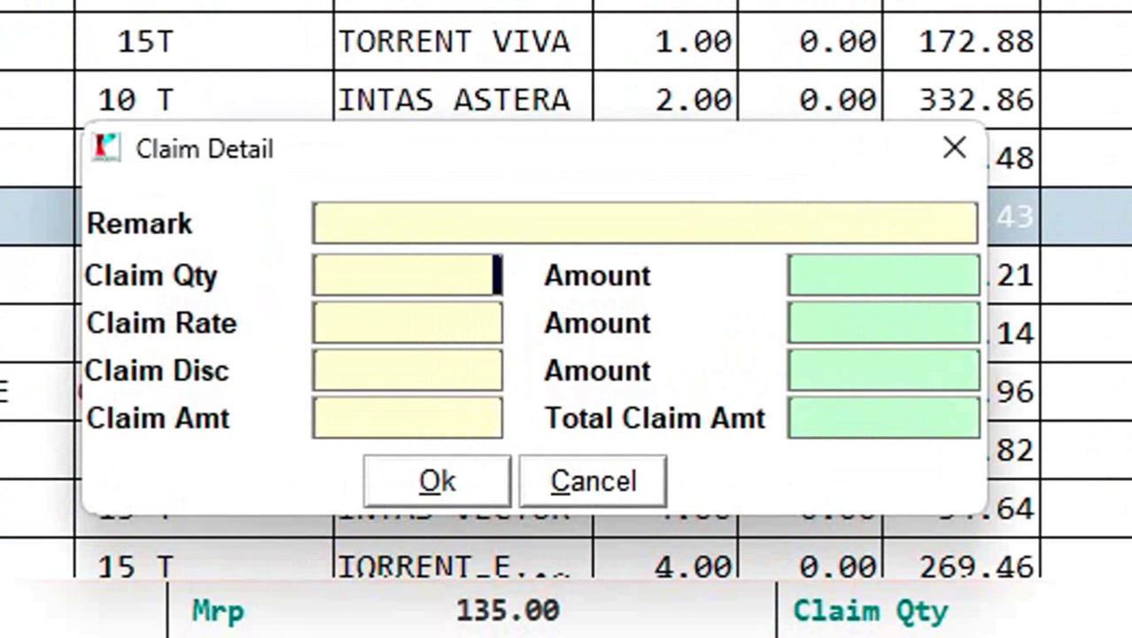
type("1")
key("Return")
key("Return")
key("Return")
key("Return")
key("Return")
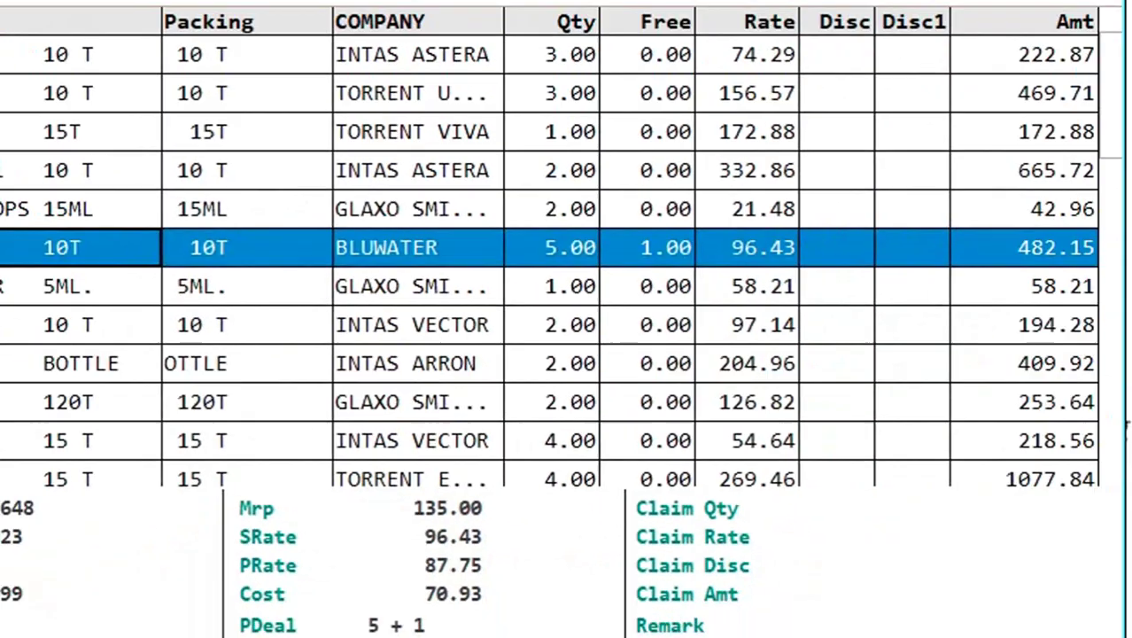
Step: Review the claim details and row colour of BLUXO-40 against the neighbouring NEOSPORIN H EAR and CALPOL PEAD.DROPS items
key("Down")
key("Up")
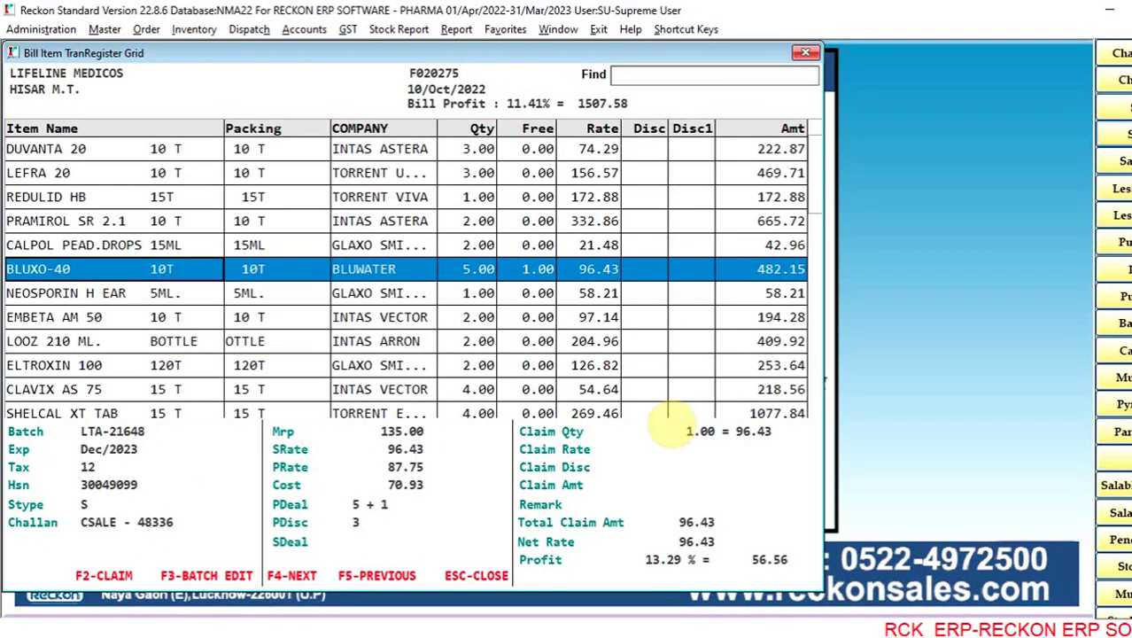
key("Down")
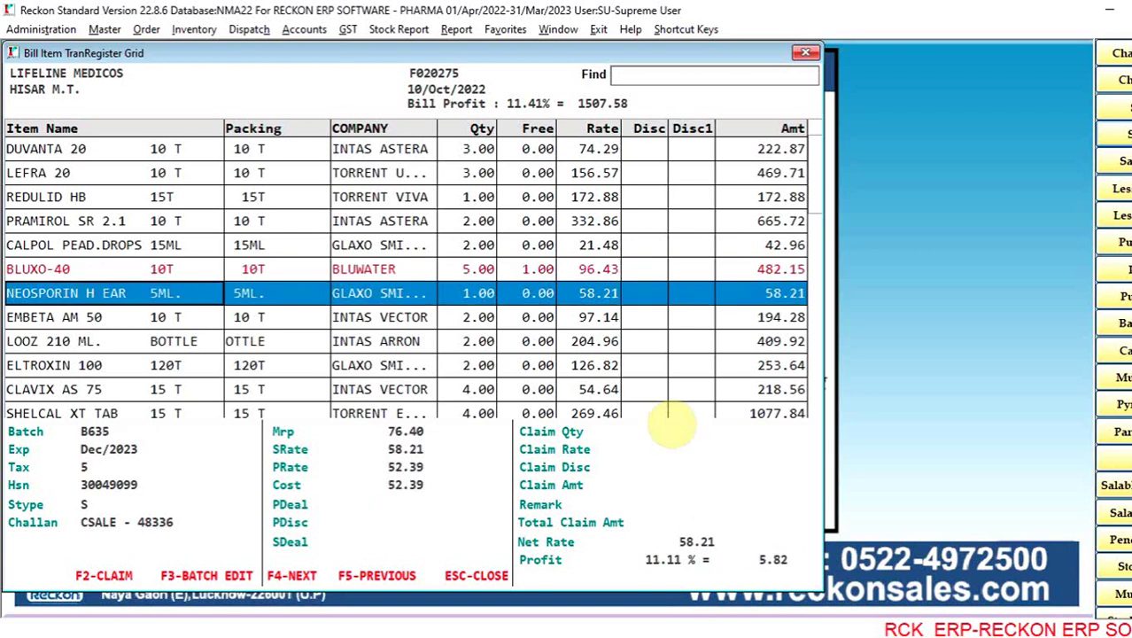
key("Up")
key("Up")
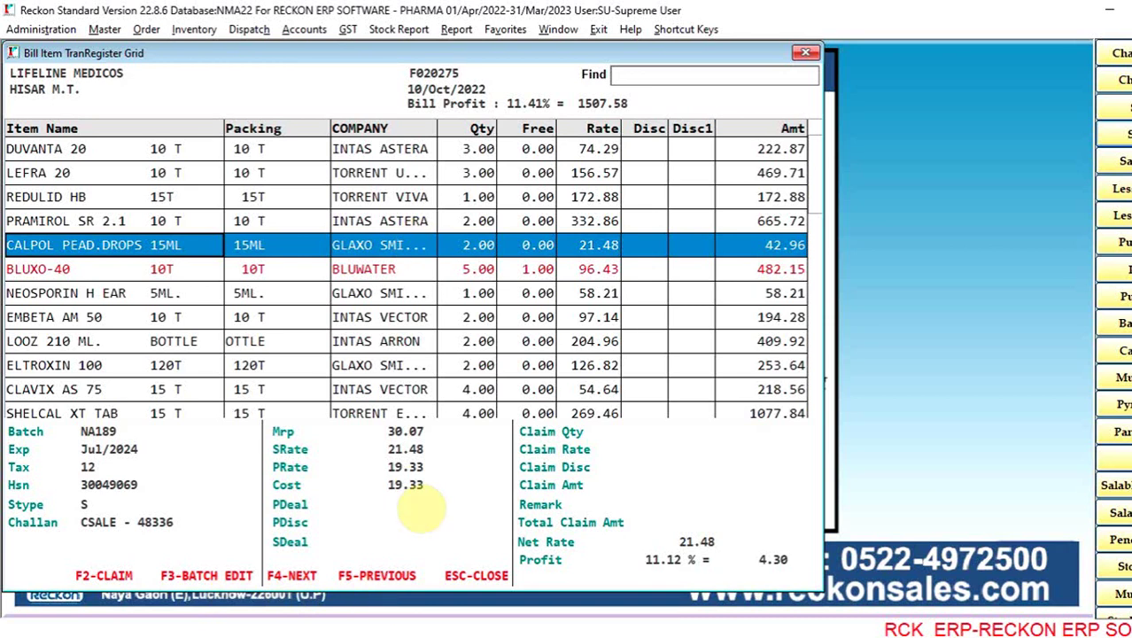
Step: Browse the items around CALPOL PEAD.DROPS and BLUXO-40 in the Lifeline Medicos bill, ending on REDULID HB
key("Down")
key("Down")
key("Down")
key("Up")
key("Up")
key("Up")
key("Up")
key("Up")
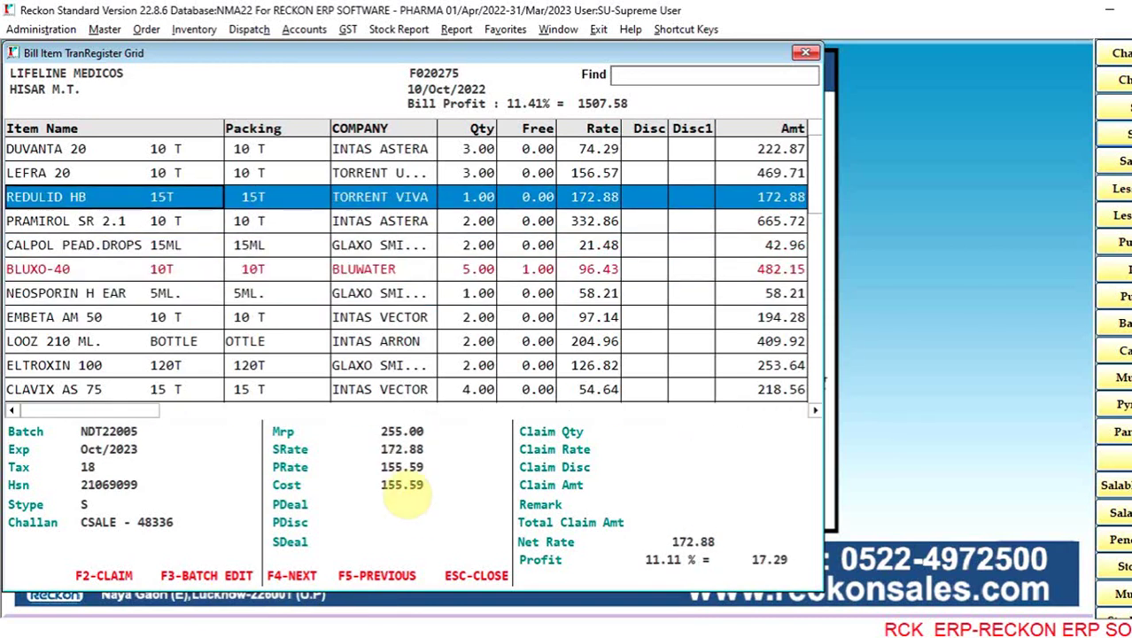
Step: Step back through the item details of the preceding bills to New Aggarwal Medical Hall, and return forward to the Shri Krishna Medicose bill
key("F5")
key("Down")
key("Down")
key("Down")
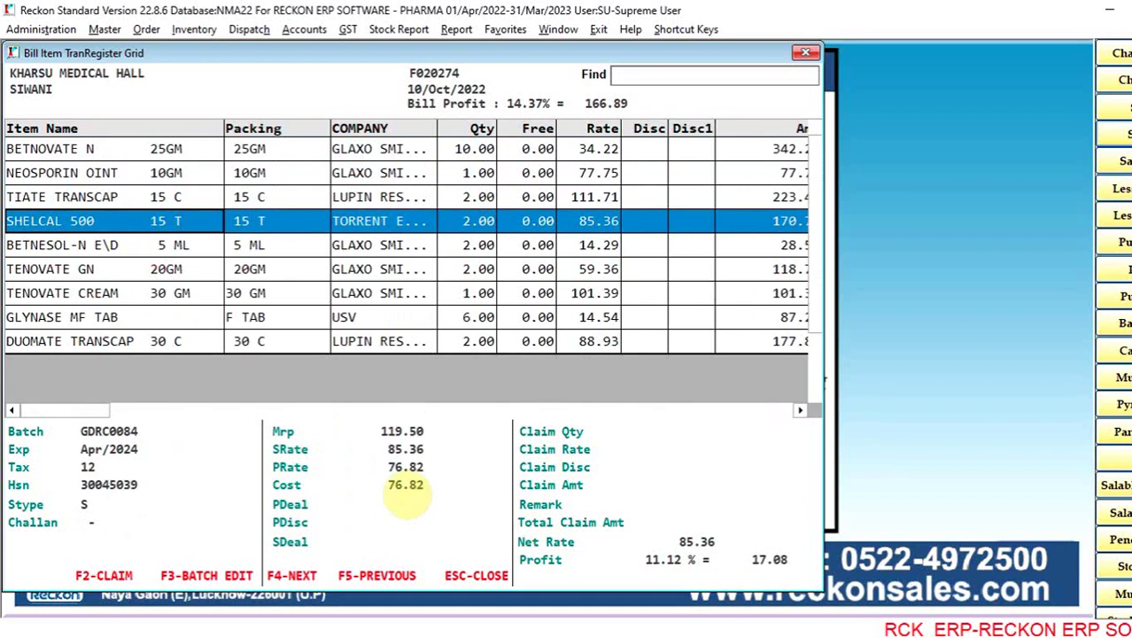
key("F5")
key("F5")
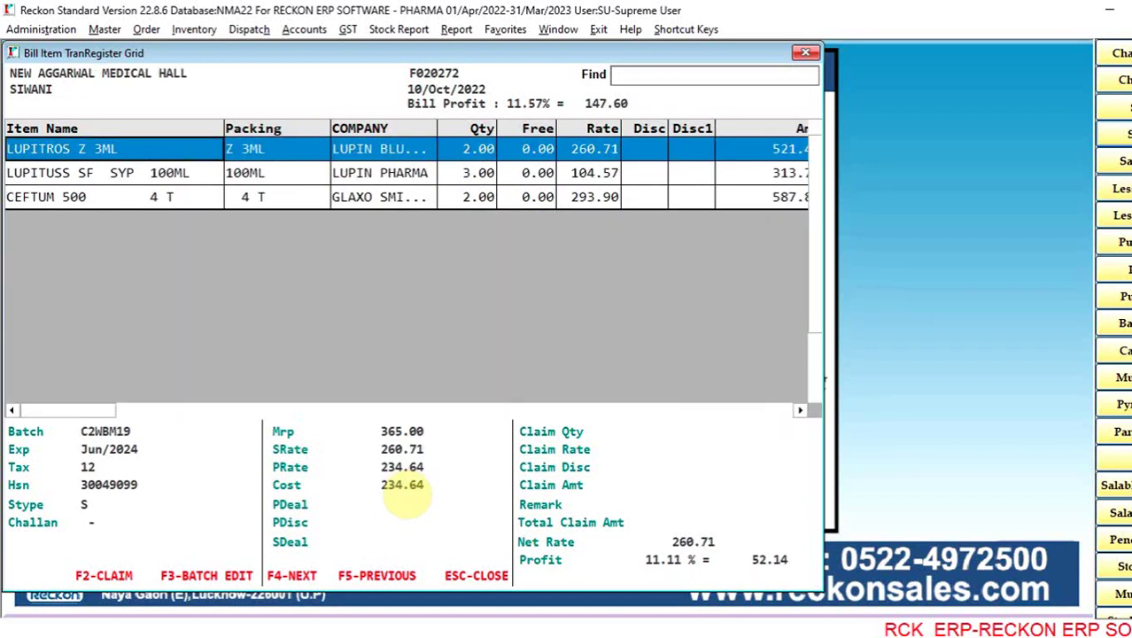
key("F4")
key("F4")
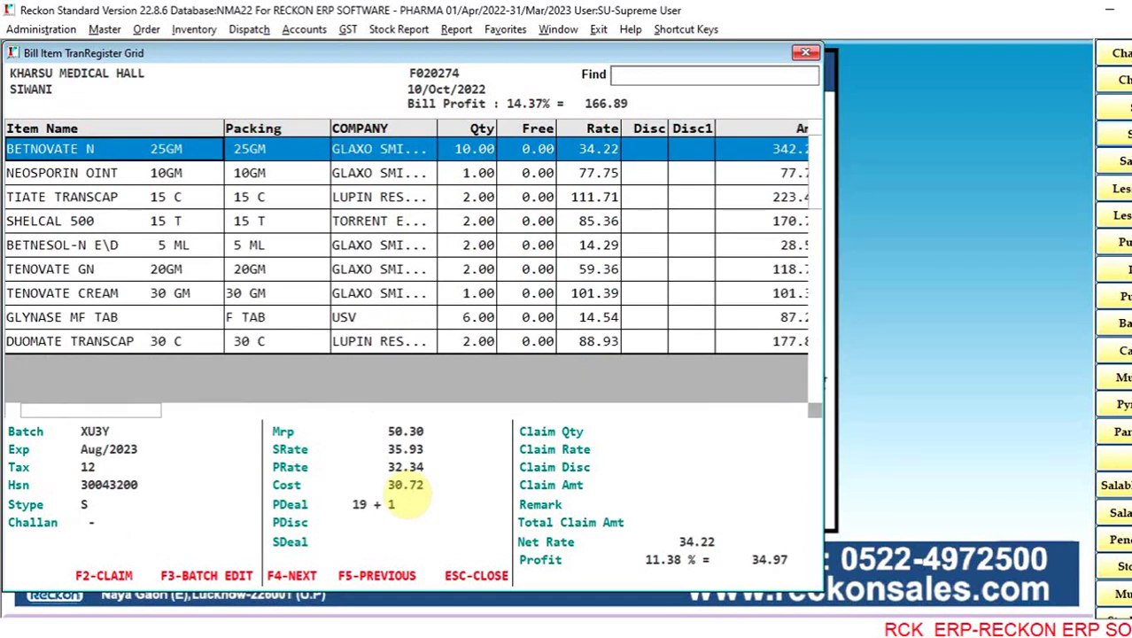
key("F4")
key("F4")
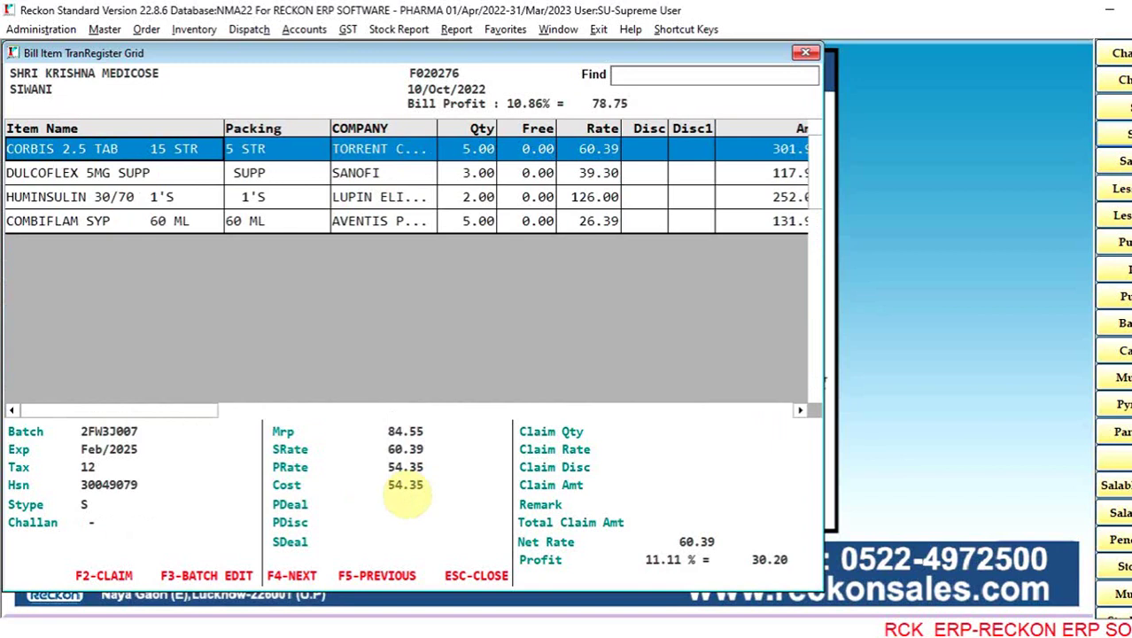
Step: Examine the batch, cost and profit of each item in the Shri Krishna Medicose bill, and return to the Sale Book
key("F5")
key("F4")
key("Down")
key("Down")
key("Down")
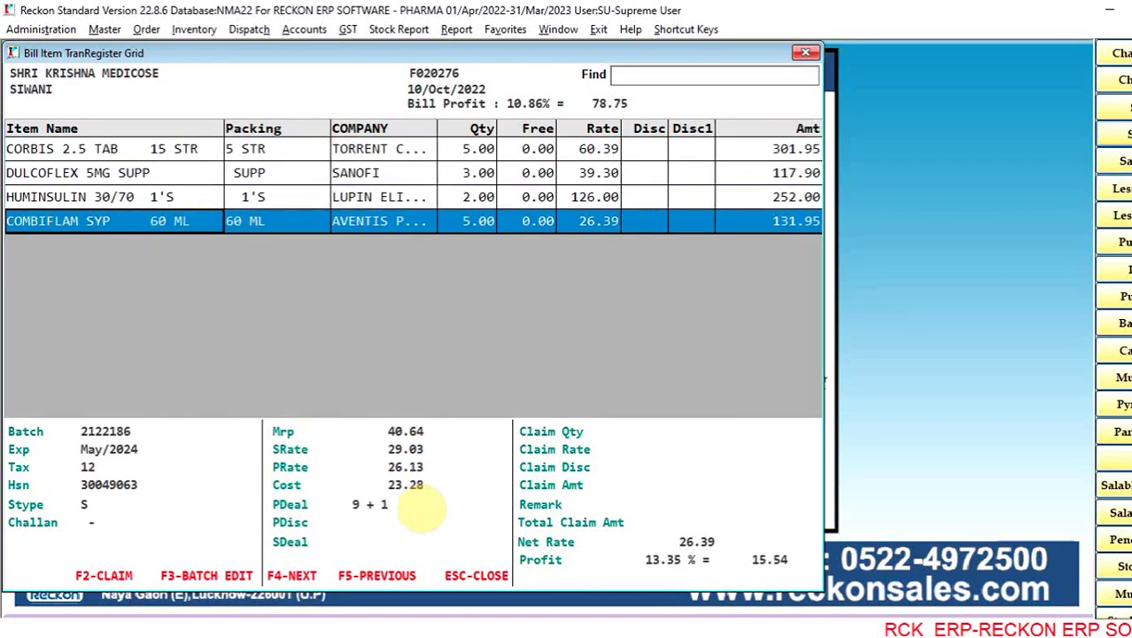
key("Up")
key("Up")
key("Up")
key("Escape")
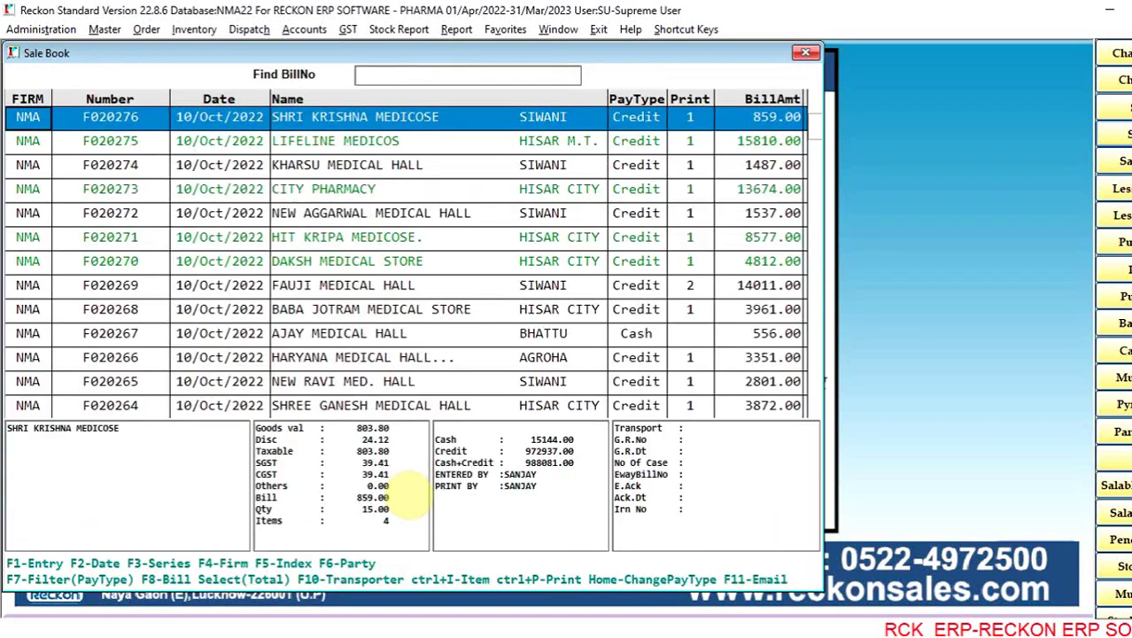
Step: Browse the Sale Book bills between Shri Krishna Medicose and Hit Kripa Medicose, comparing their tax and e-invoice details
key("Down")
key("Down")
key("Down")
key("Down")
key("Down")
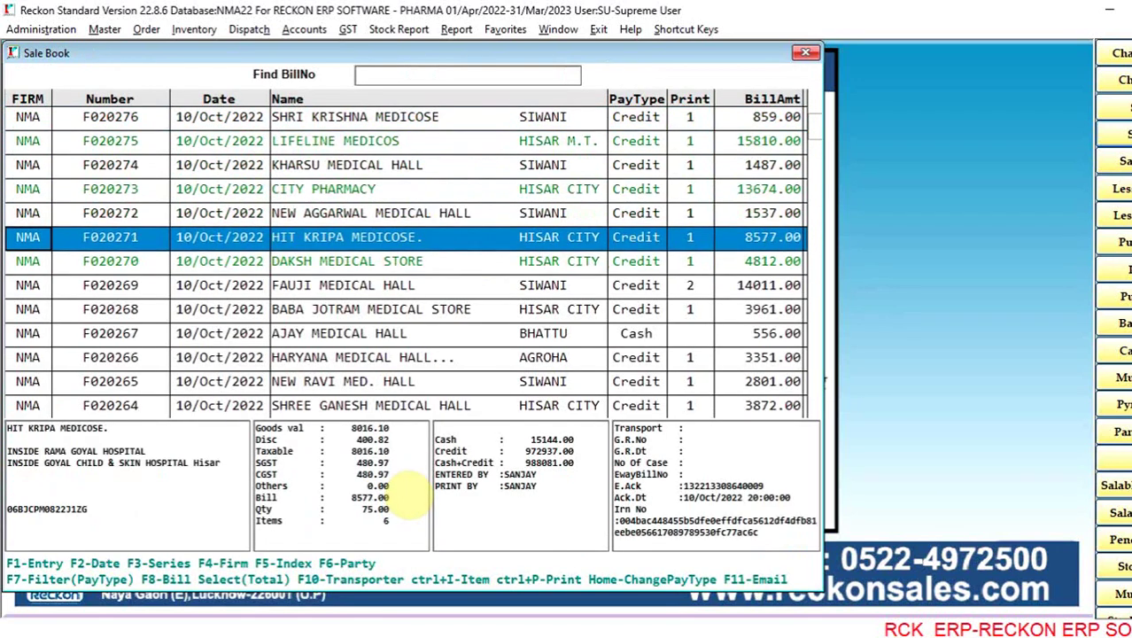
key("Up")
key("Up")
key("Up")
key("Up")
Step: View the print settings for the New Aggarwal Medical Hall bill and close them without printing
key("Down")
key("Down")
key("Down")
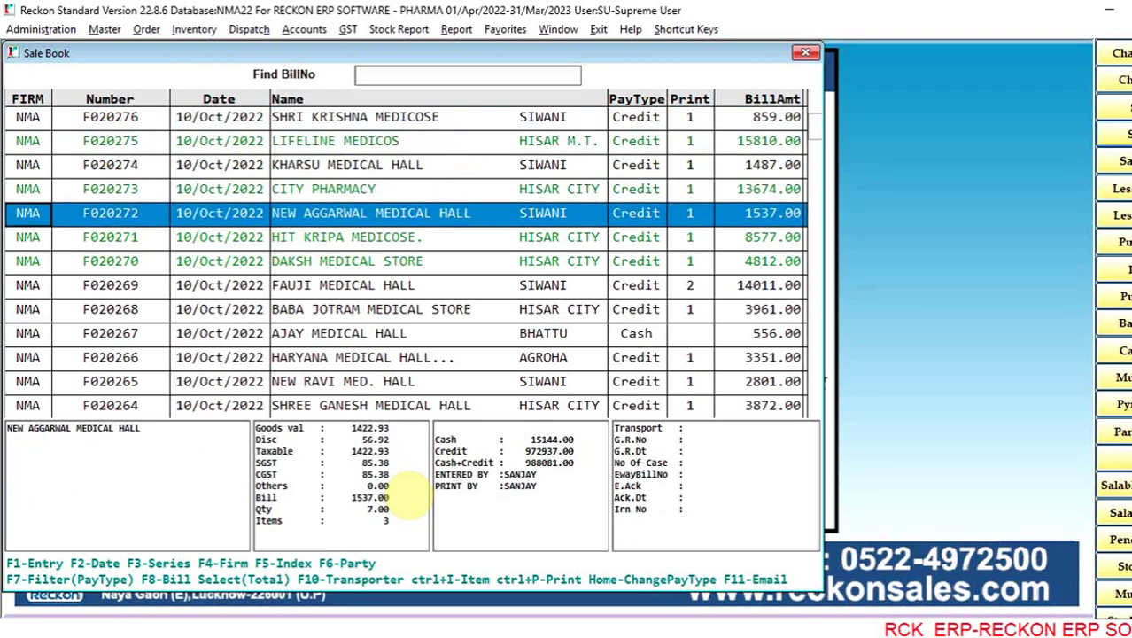
key("ctrl+p")
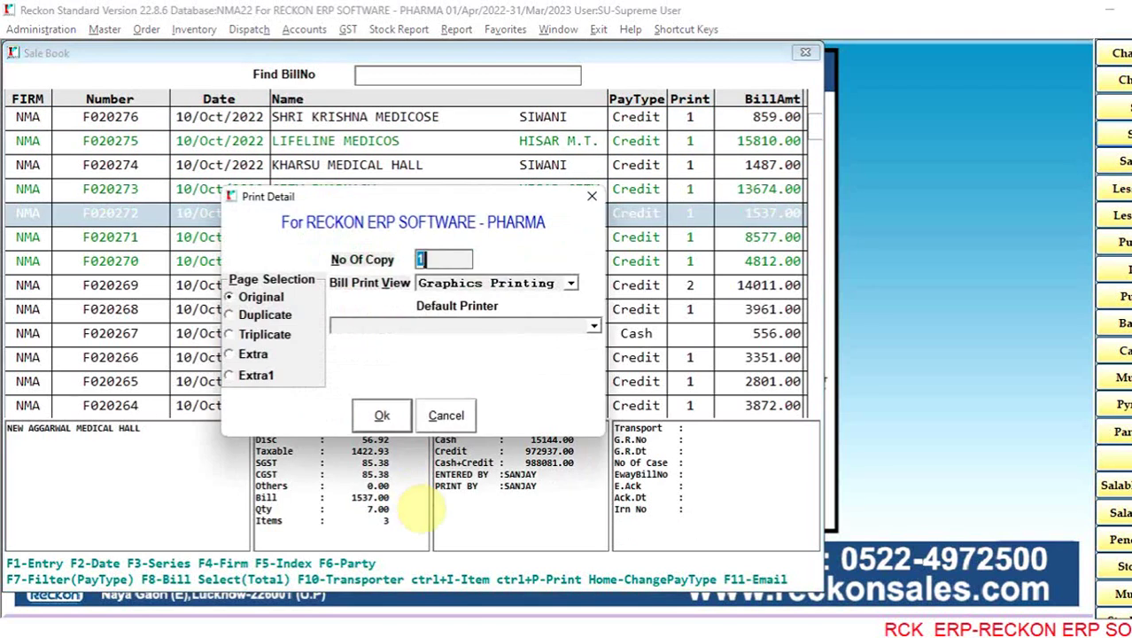
key("Escape")
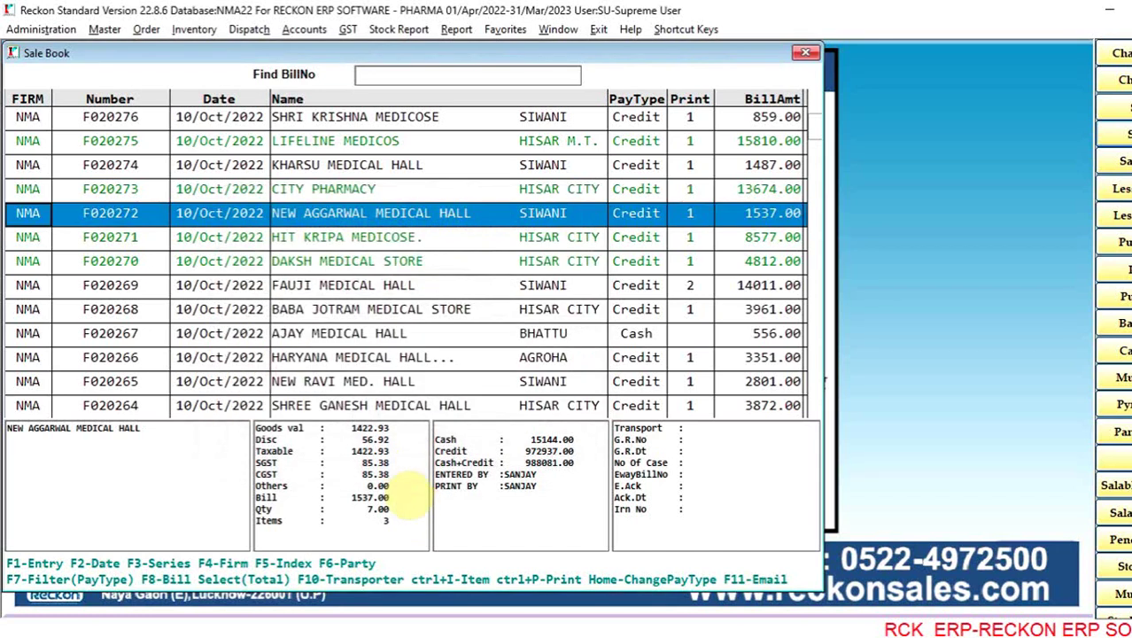
Step: Open the bill print options for the Hit Kripa Medicose bill and examine each choice from Email CSV through e-Invoice
key("Down")
key("Down")
key("Up")
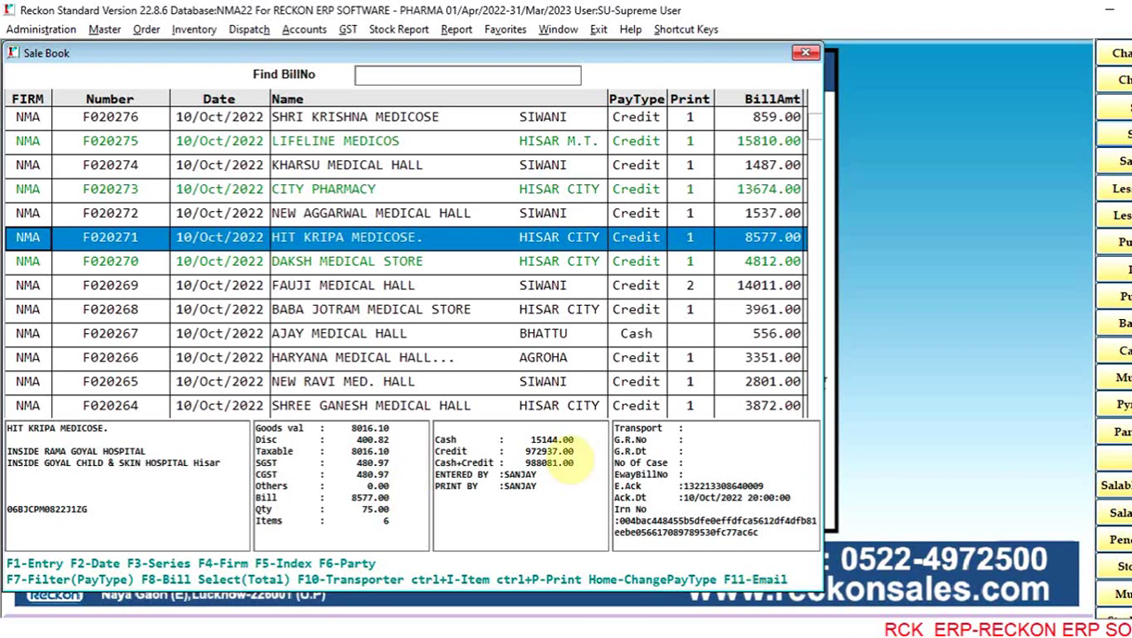
key("F11")
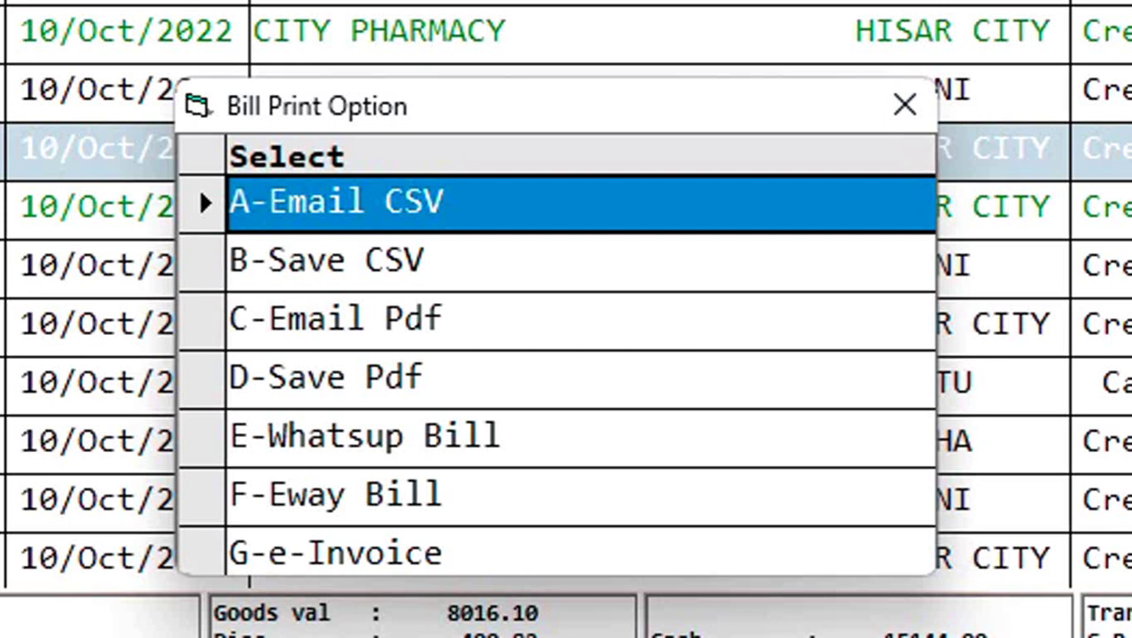
left_click(327, 261)
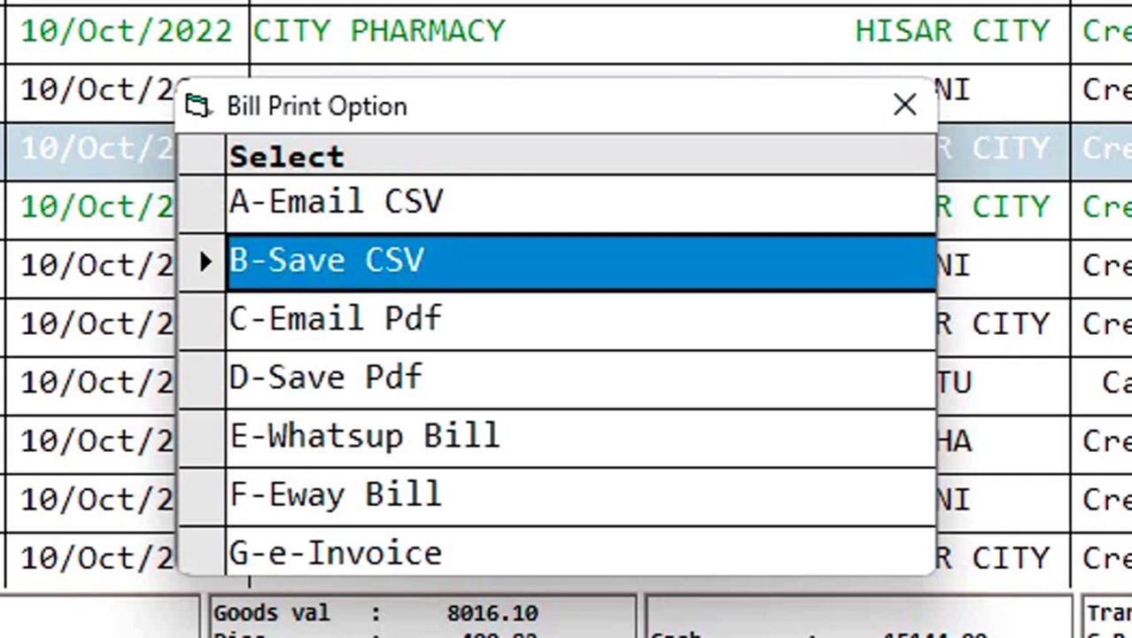
left_click(337, 318)
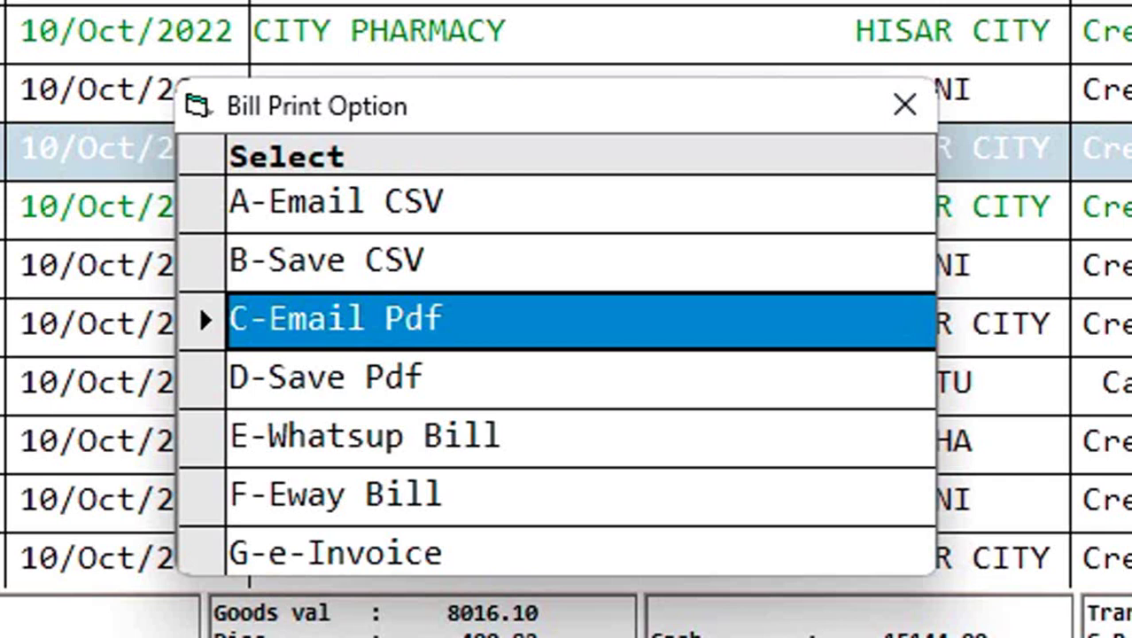
left_click(328, 379)
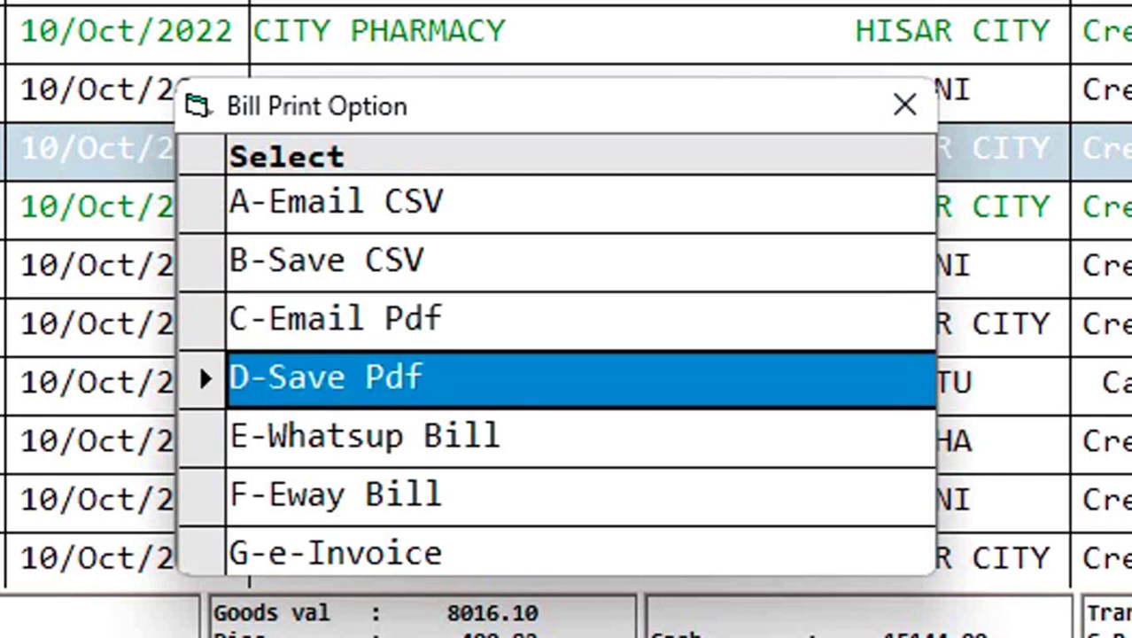
left_click(363, 435)
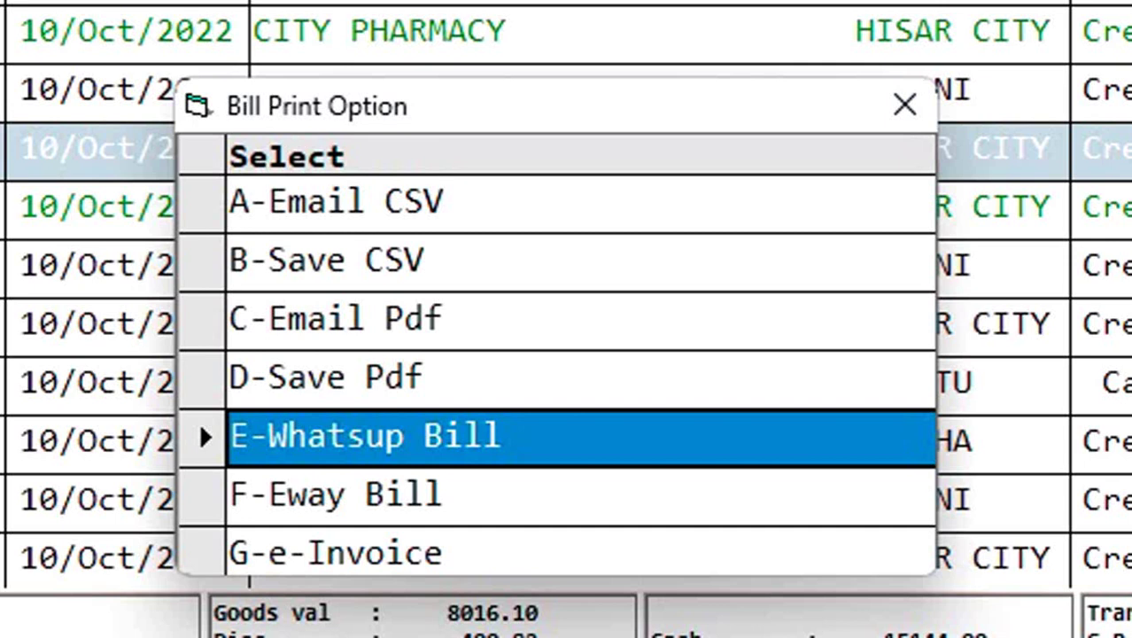
left_click(336, 494)
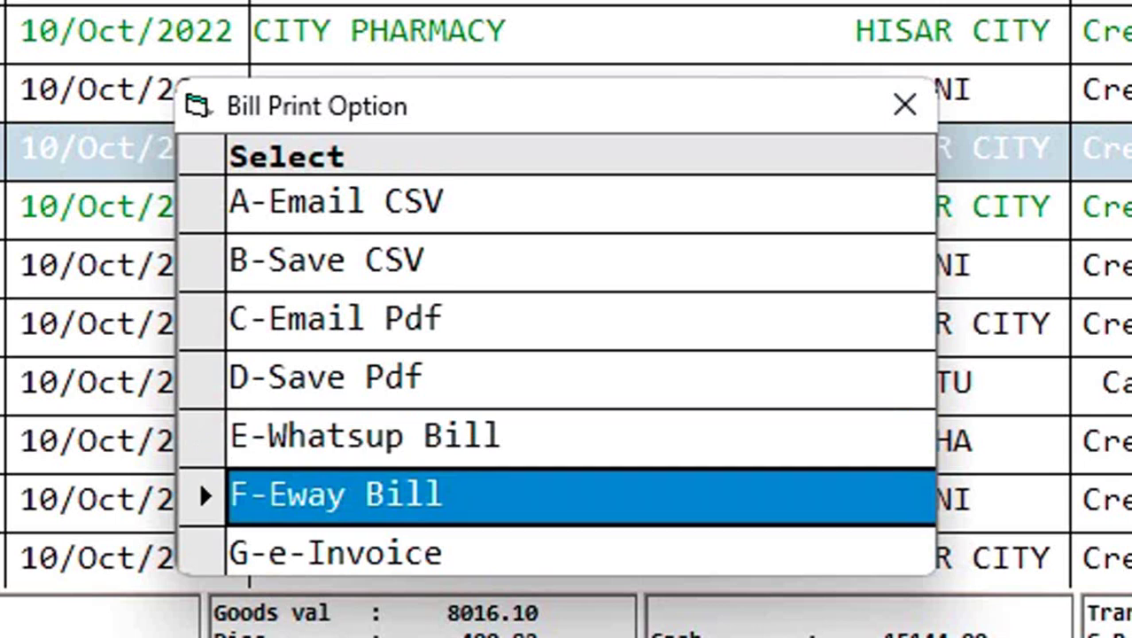
key("Down")
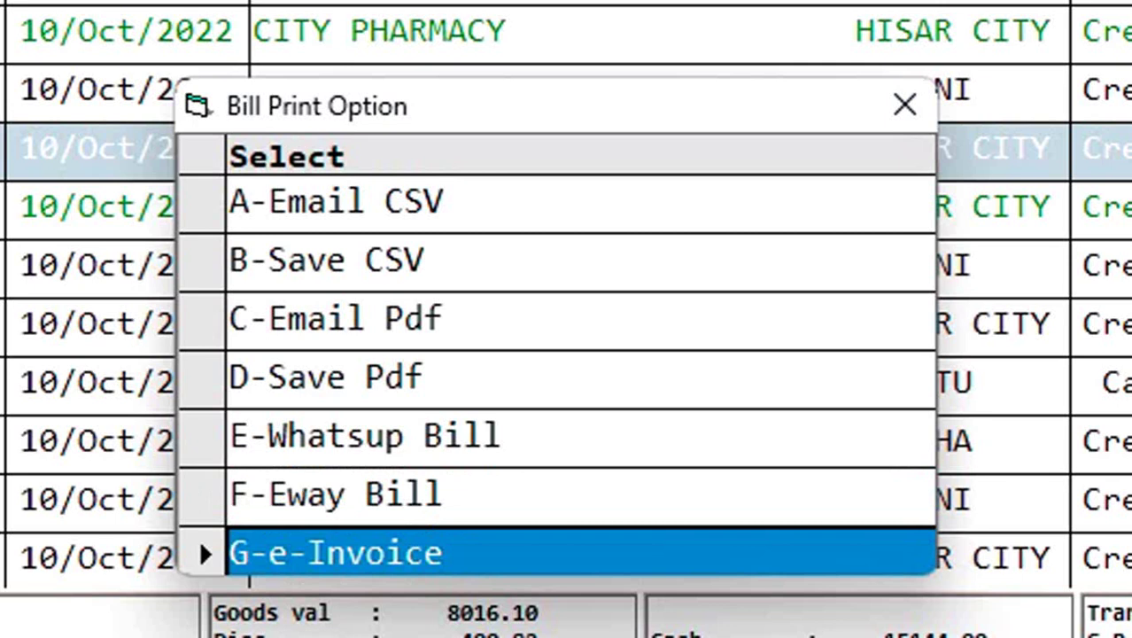
Step: Go over the email, save, Whatsup, Eway Bill and e-Invoice options again, and leave the list without choosing one
key("Up")
key("Up")
key("Up")
key("Up")
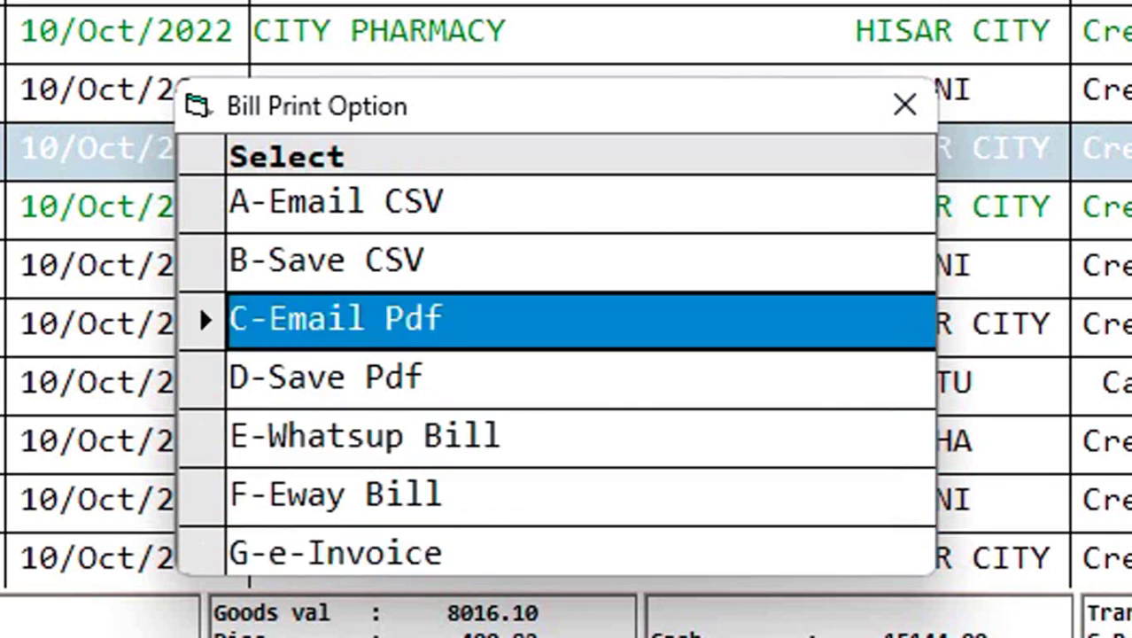
key("Down")
key("Down")
key("Down")
key("Down")
key("Escape")
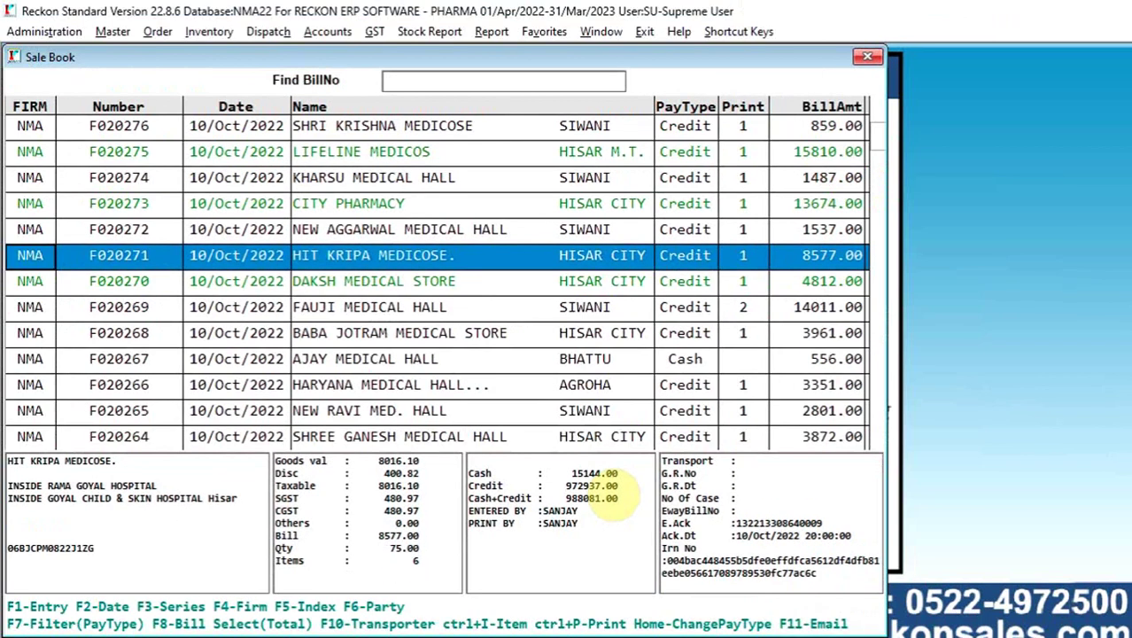
Step: Look through the Sale Book bills below and above Hit Kripa Medicose, ending on the Kharsu Medical Hall bill
key("Down")
key("Down")
key("Down")
key("Down")
key("Down")
key("Up")
key("Up")
key("Up")
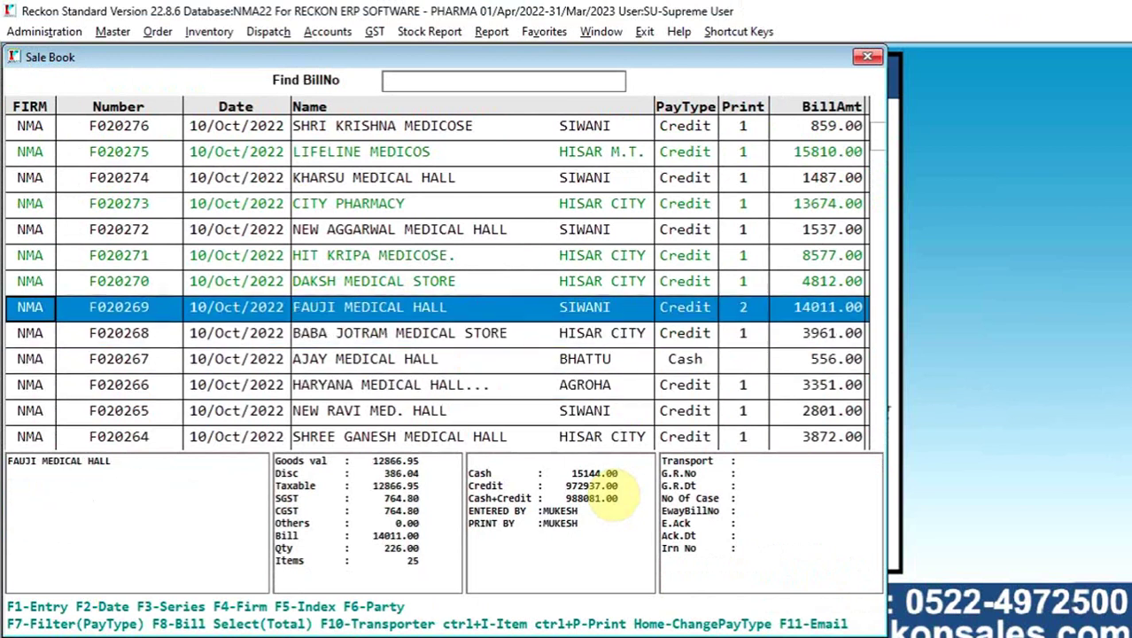
key("Up")
key("Up")
key("Up")
key("Up")
key("Up")
key("Up")
key("Up")
key("Down")
key("Down")
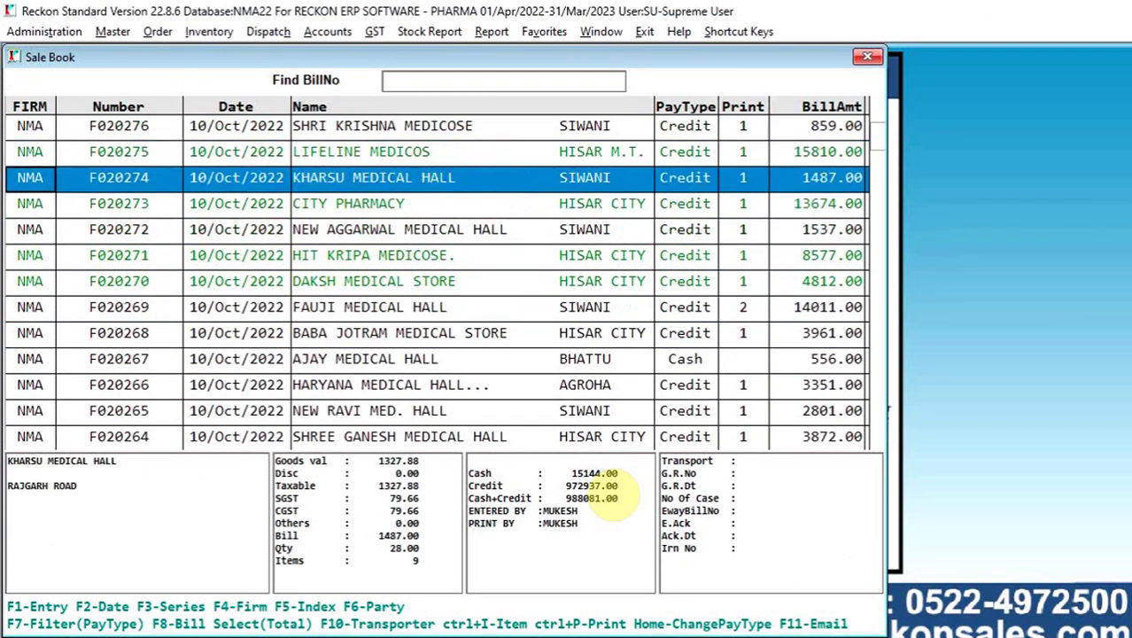
Step: Examine the bills down to New Ravi Med. Hall and return to the cash bill of Ajay Medical Hall
key("Down")
key("Down")
key("Down")
key("Down")
key("Down")
key("Down")
key("Down")
key("Down")
key("Down")
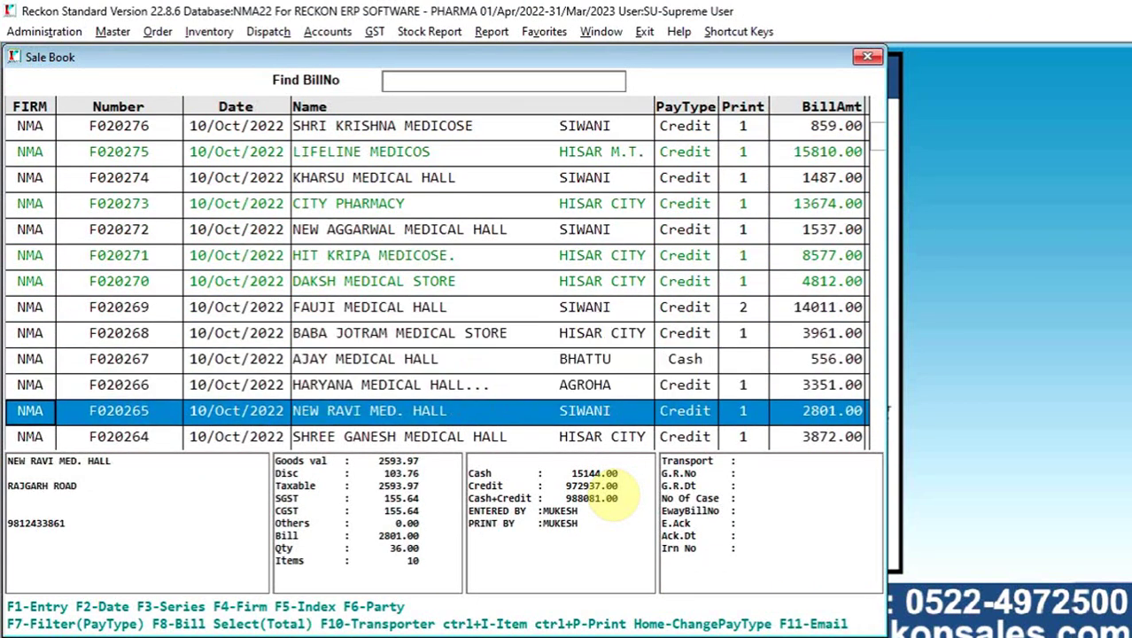
key("Up")
key("Up")
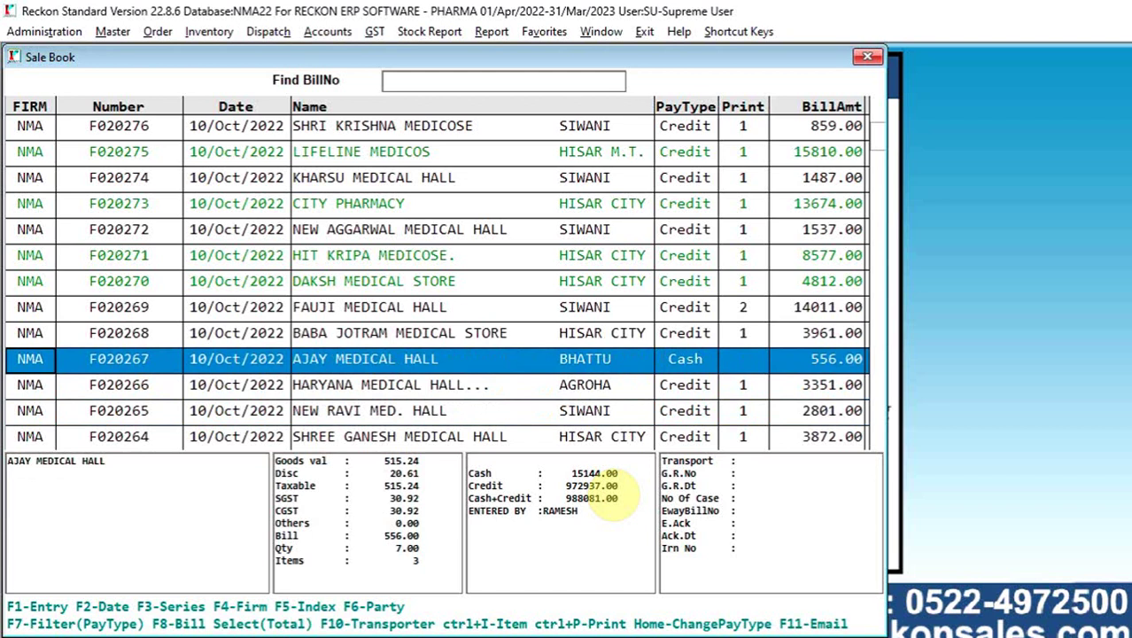
Step: View the transporter details of the Hit Kripa Medicose bill and cancel without entering anything
key("Up")
key("Up")
key("Up")
key("Up")
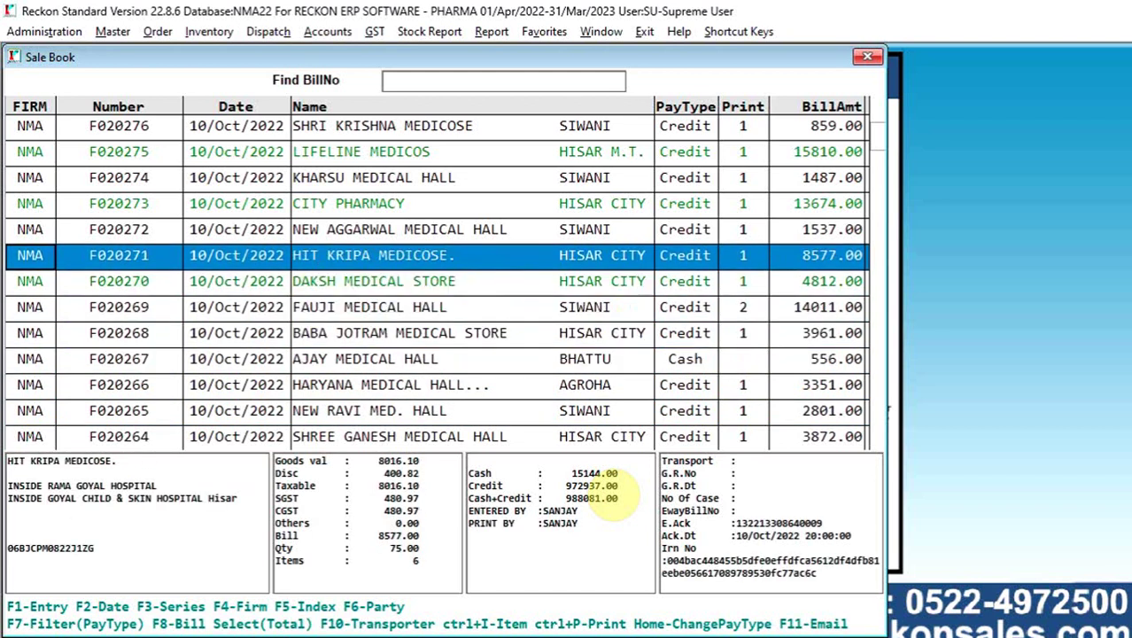
key("F10")
left_click(501, 482)
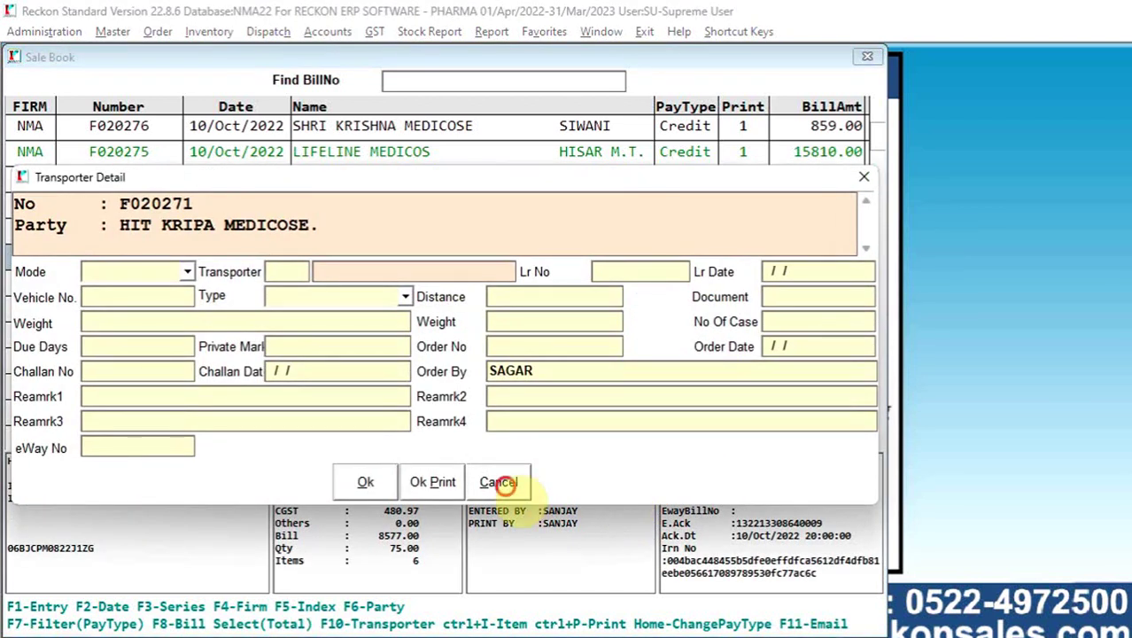
left_click(675, 392)
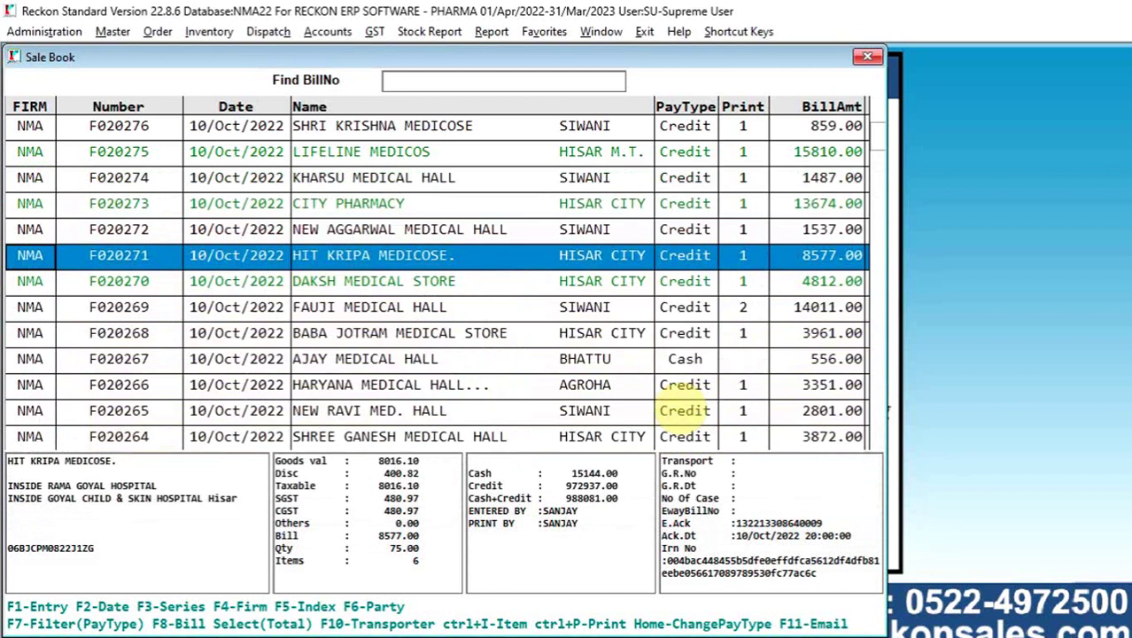
Step: Browse further down the Sale Book to the Ganpati Med.Hall bill, checking the amounts and tax of the bills passed
key("Down")
key("Down")
key("Down")
key("Down")
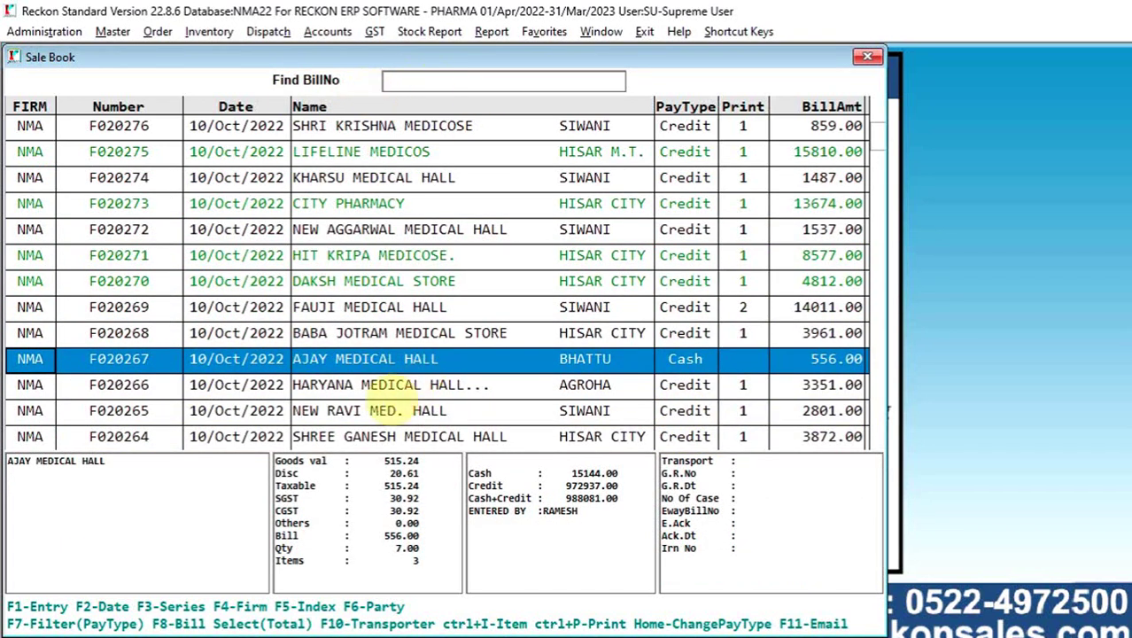
key("Down")
key("Down")
key("Down")
key("Down")
key("Down")
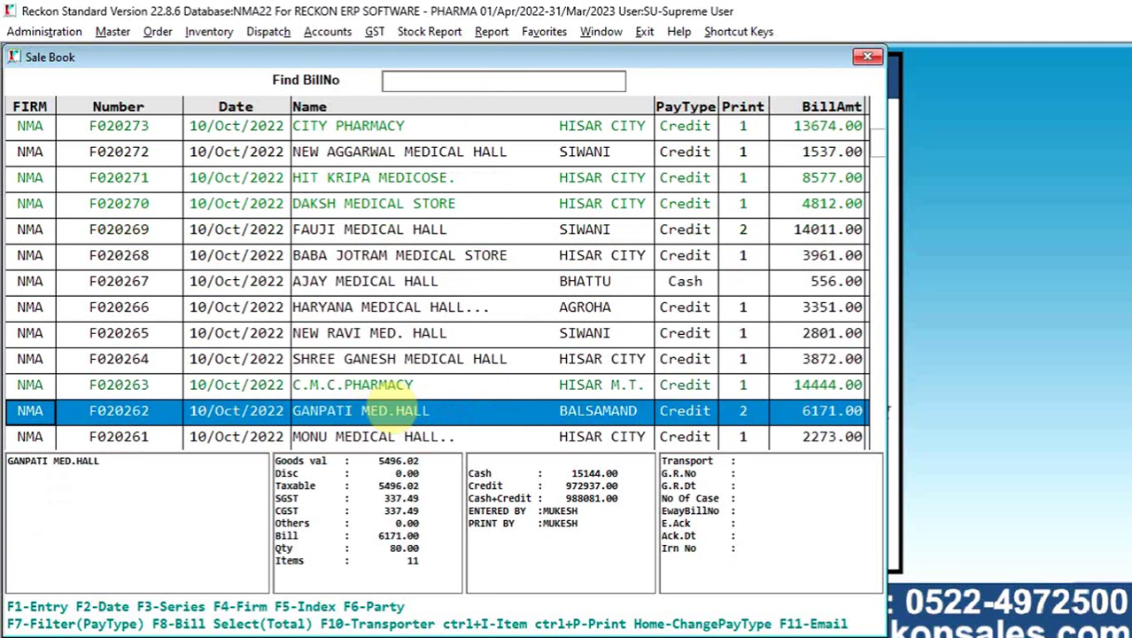
Step: Find bill number 20273 in the Sale Book, open the bill, and close it without changes
type("202")
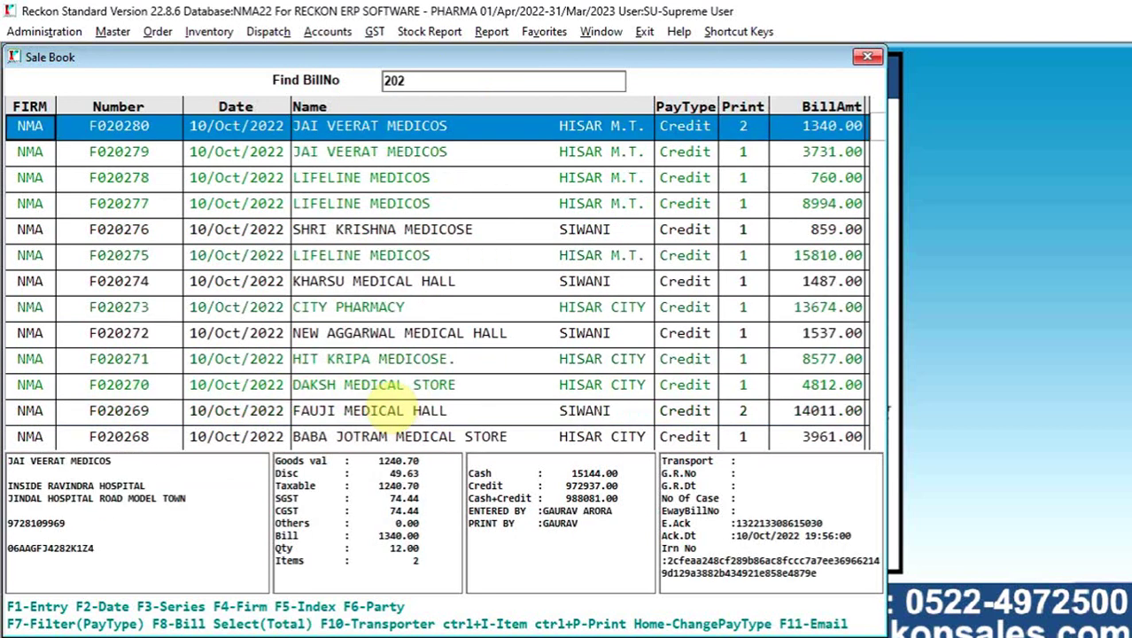
type("73")
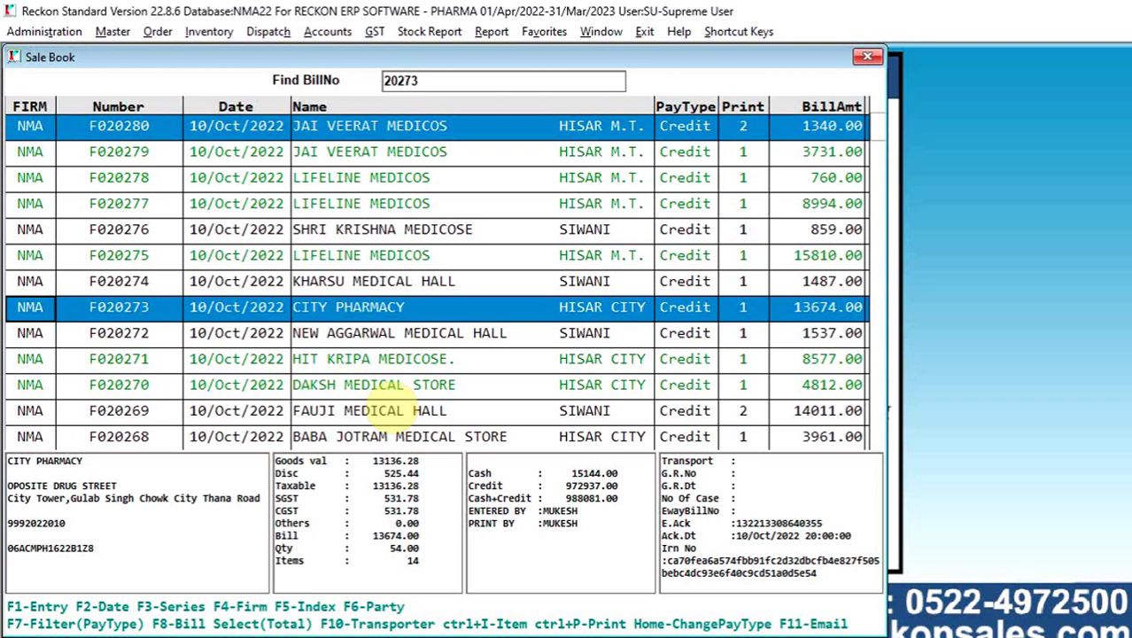
key("Return")
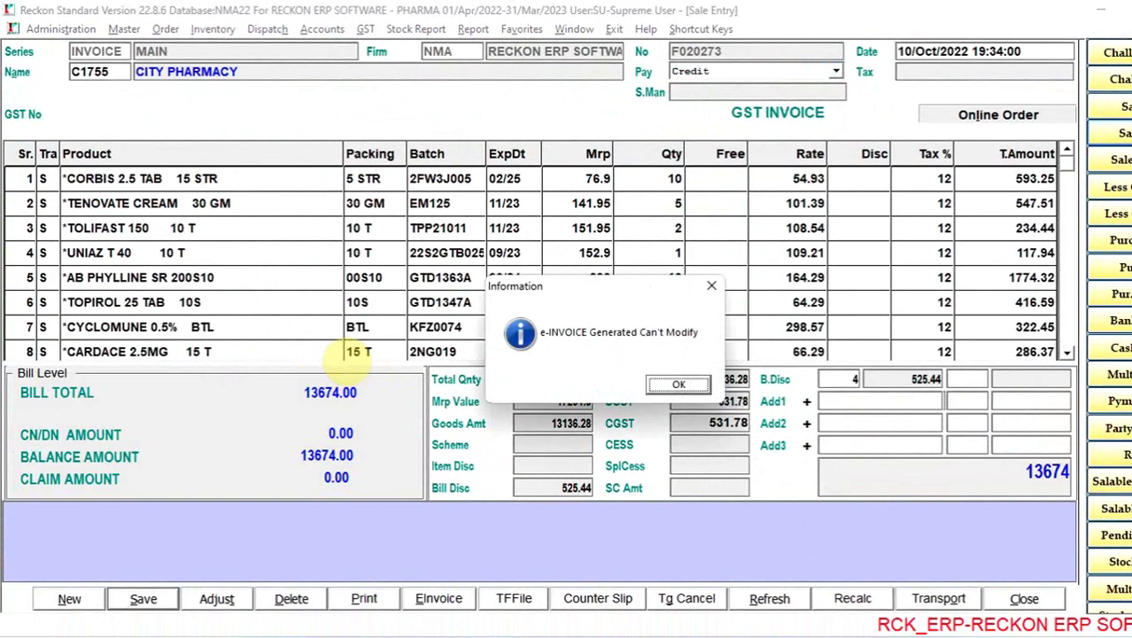
key("Return")
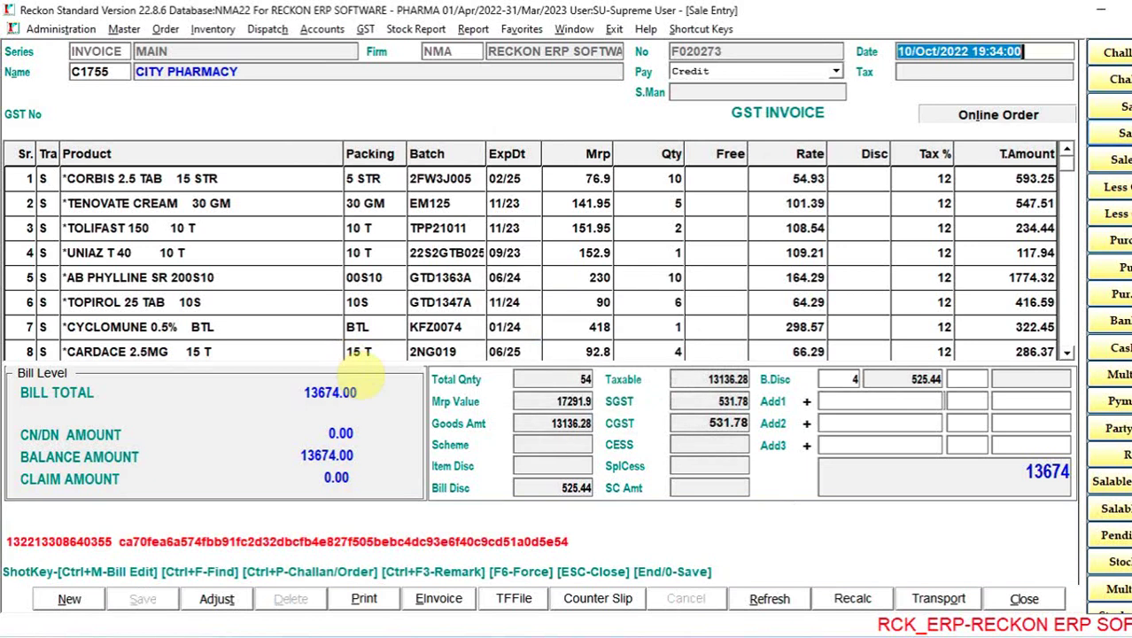
key("Escape")
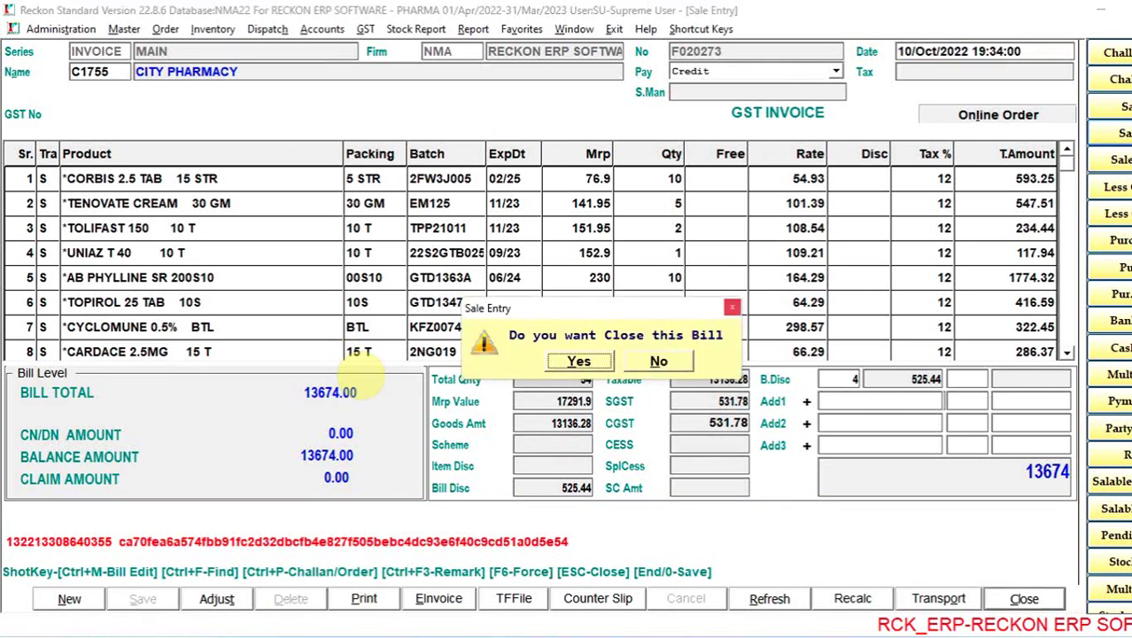
key("Return")
Step: Browse down the Sale Book bills and find bill number 20261
key("Down")
key("Down")
key("Down")
key("Down")
key("Down")
key("Down")
key("Down")
key("Down")
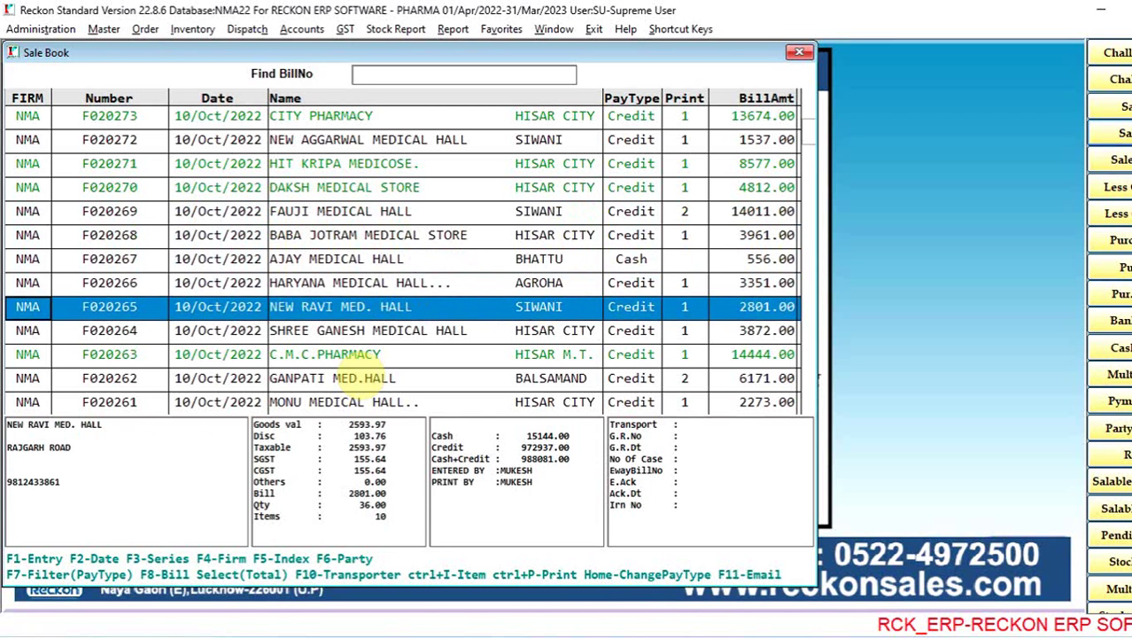
type("20261")
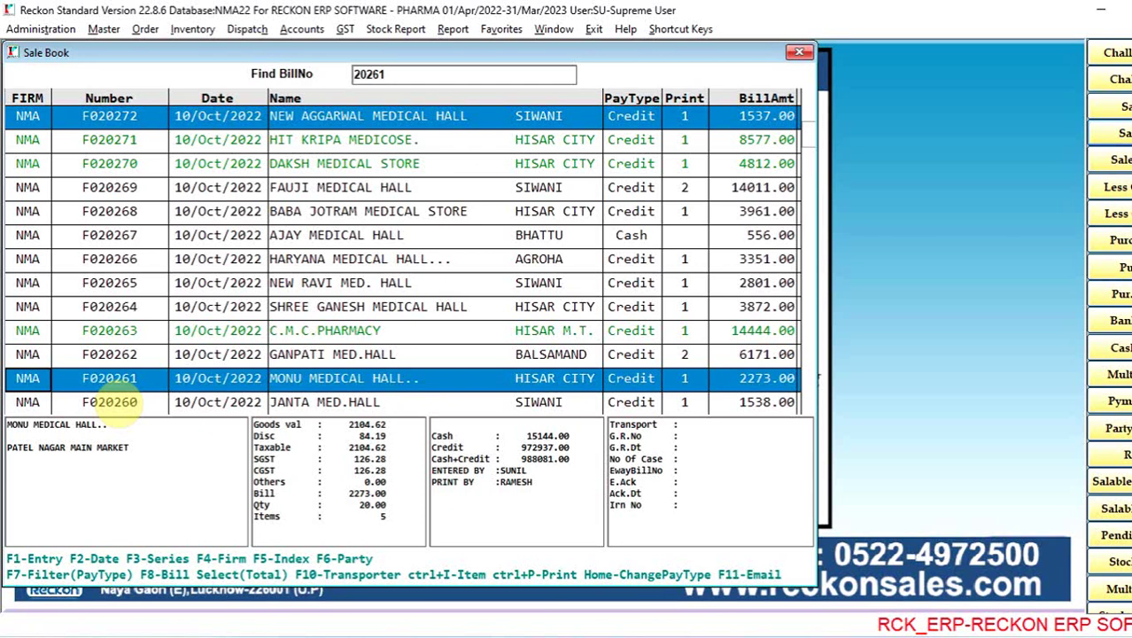
Step: Return to the first bill of the Sale Book and index the list by Name
key("ctrl+Home")
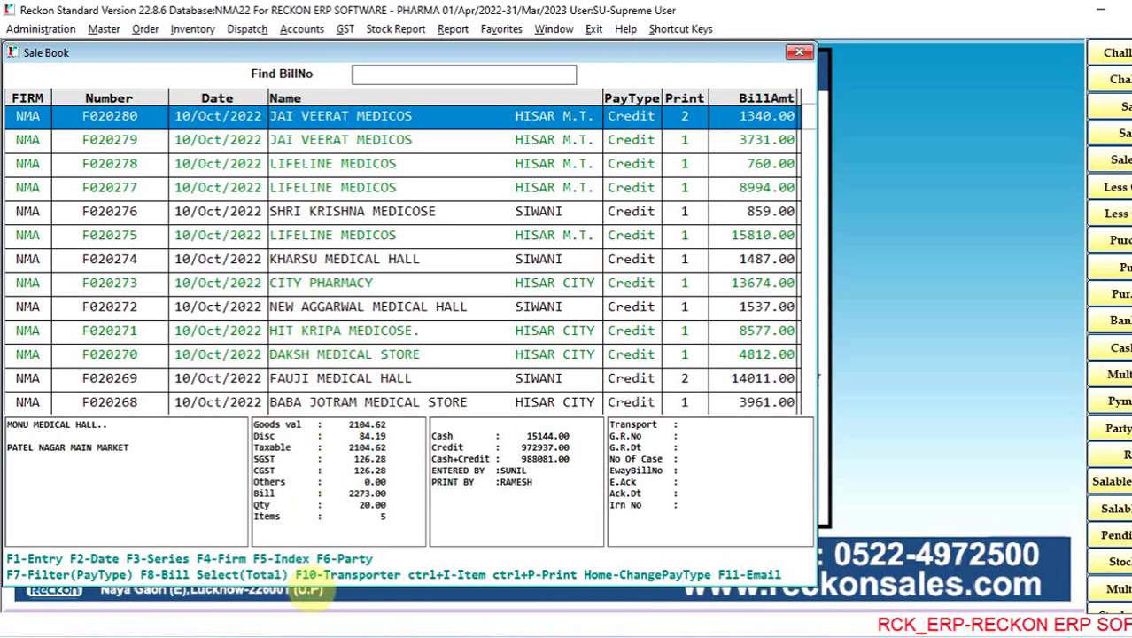
key("F5")
key("Down")
key("Down")
key("Down")
key("Down")
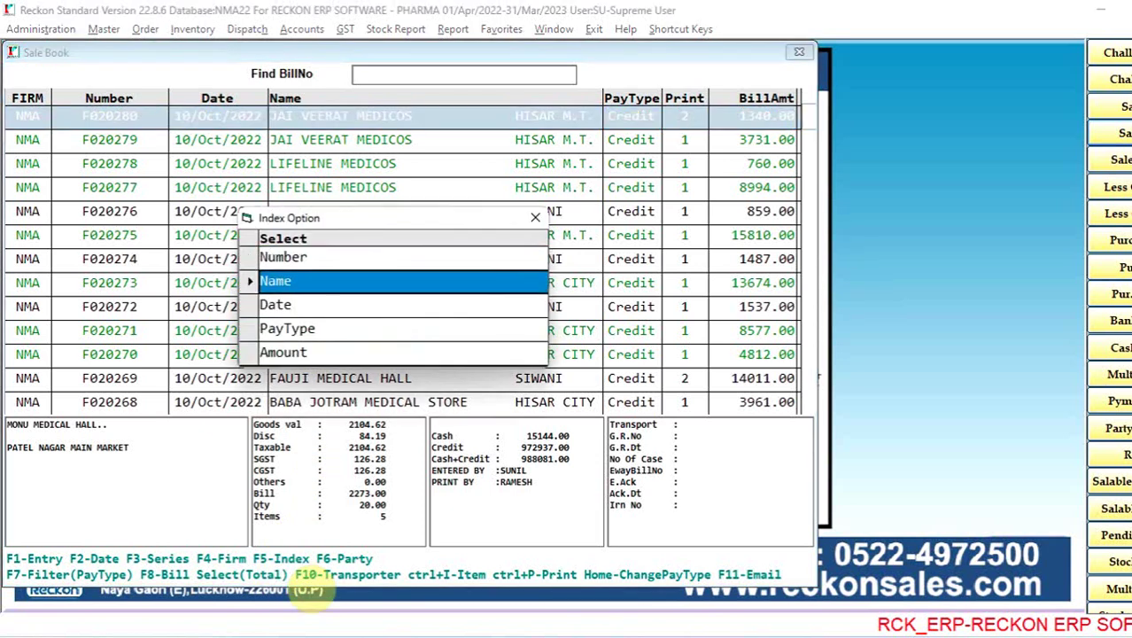
key("Up")
key("Up")
key("Up")
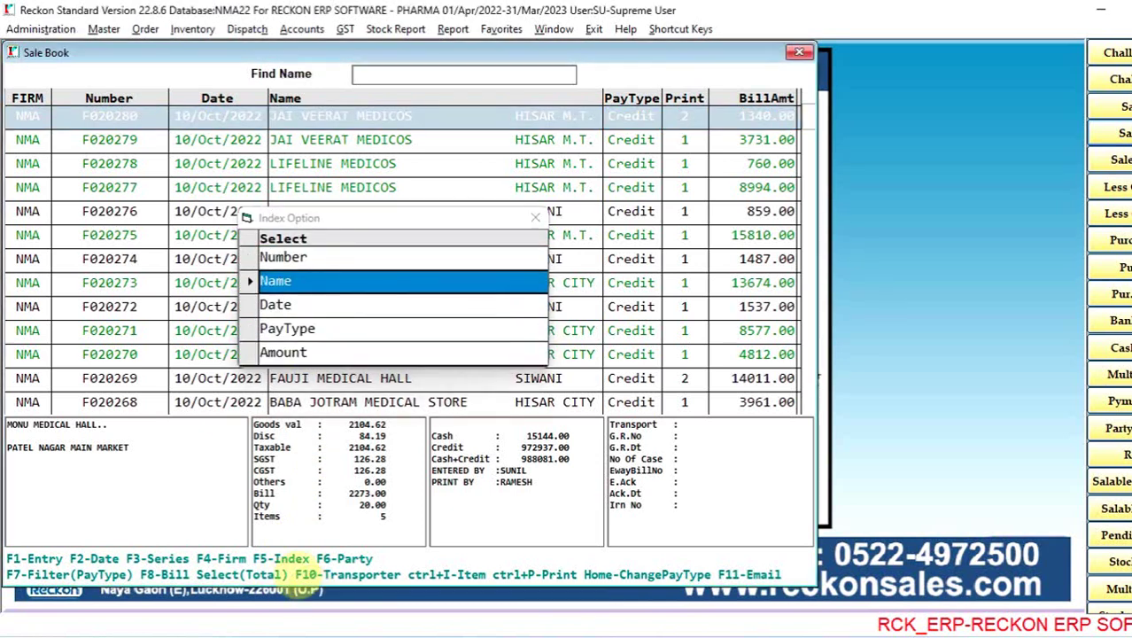
key("Return")
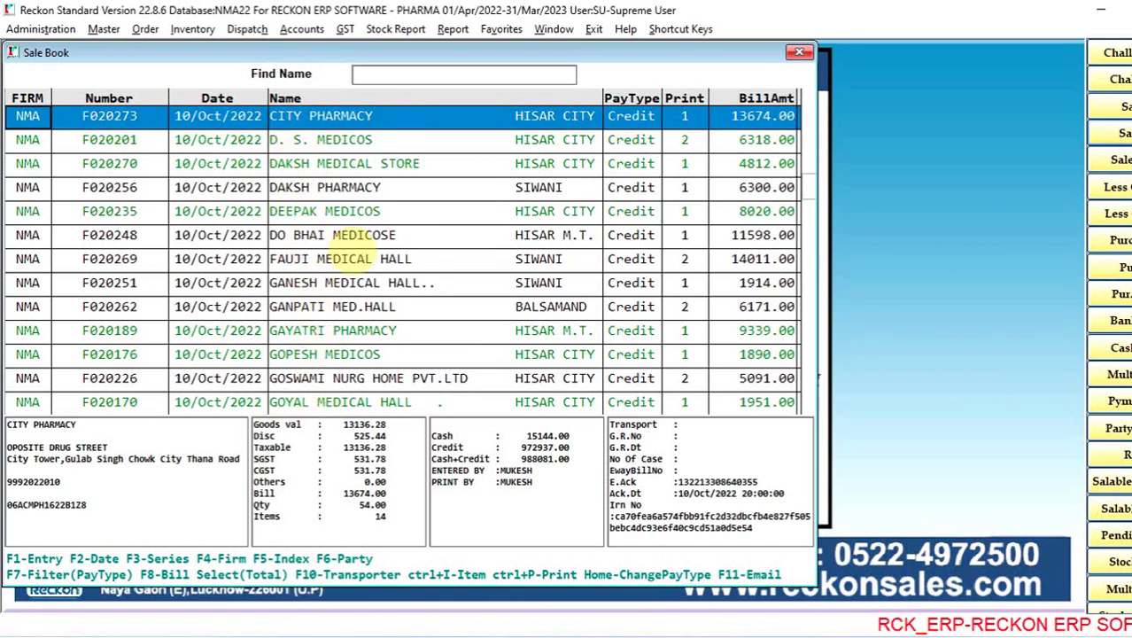
Step: Look through the name-ordered bills around Daksh Medical Store and go back up to Chabra Medicos
key("Down")
key("Down")
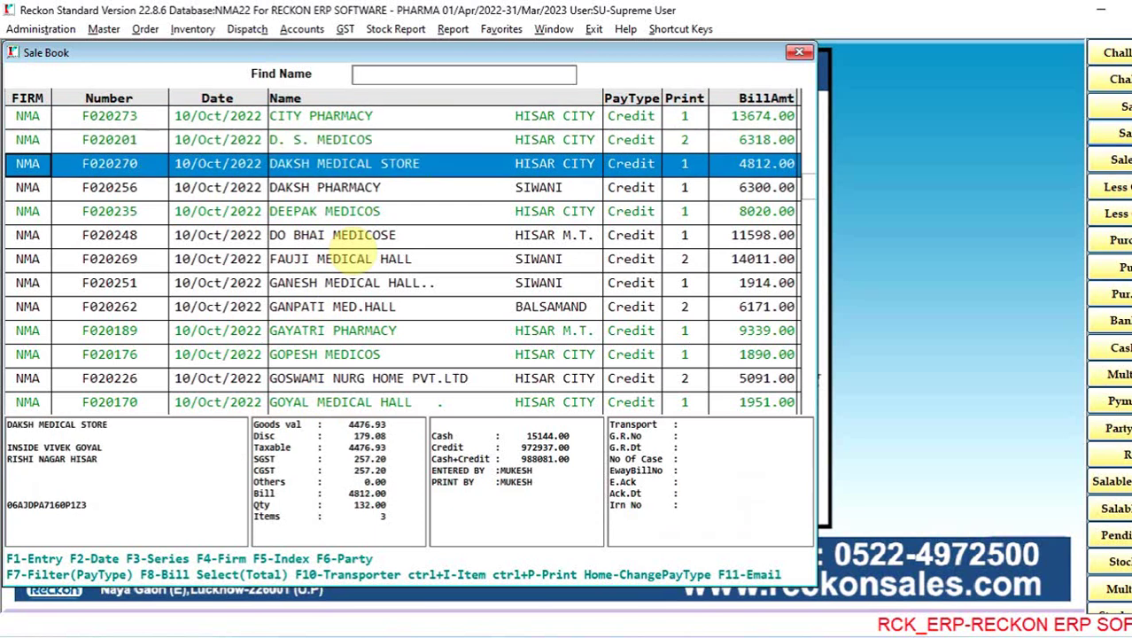
key("Page_Down")
key("Down")
key("Down")
key("Down")
key("Up")
key("Page_Up")
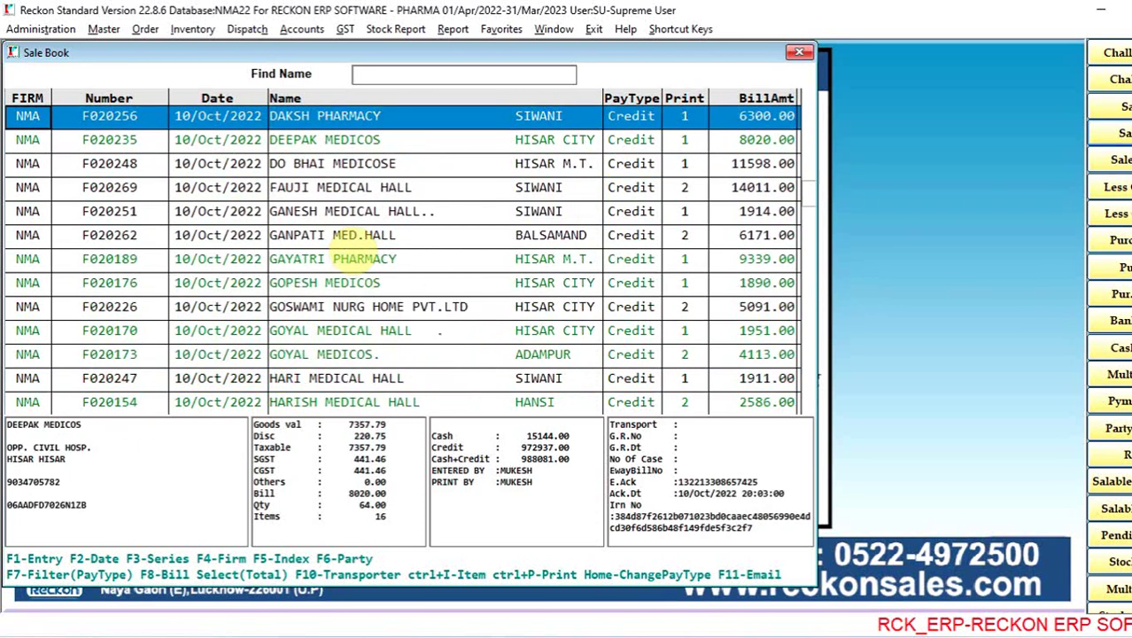
key("Up")
key("Up")
key("Up")
key("Up")
key("Up")
key("Up")
key("Up")
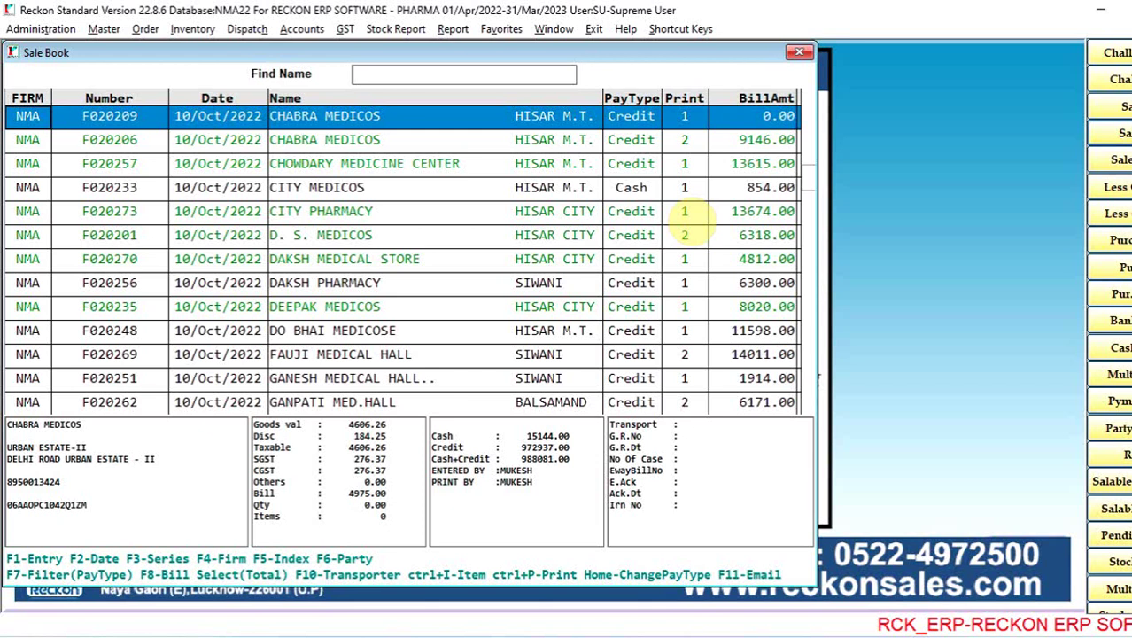
Step: Examine the name-ordered bills from Chabra Medicos down to Goyal Medical Hall
key("Down")
key("Down")
key("Down")
key("Down")
key("Down")
key("Down")
key("Down")
key("Down")
key("Down")
key("Down")
key("Down")
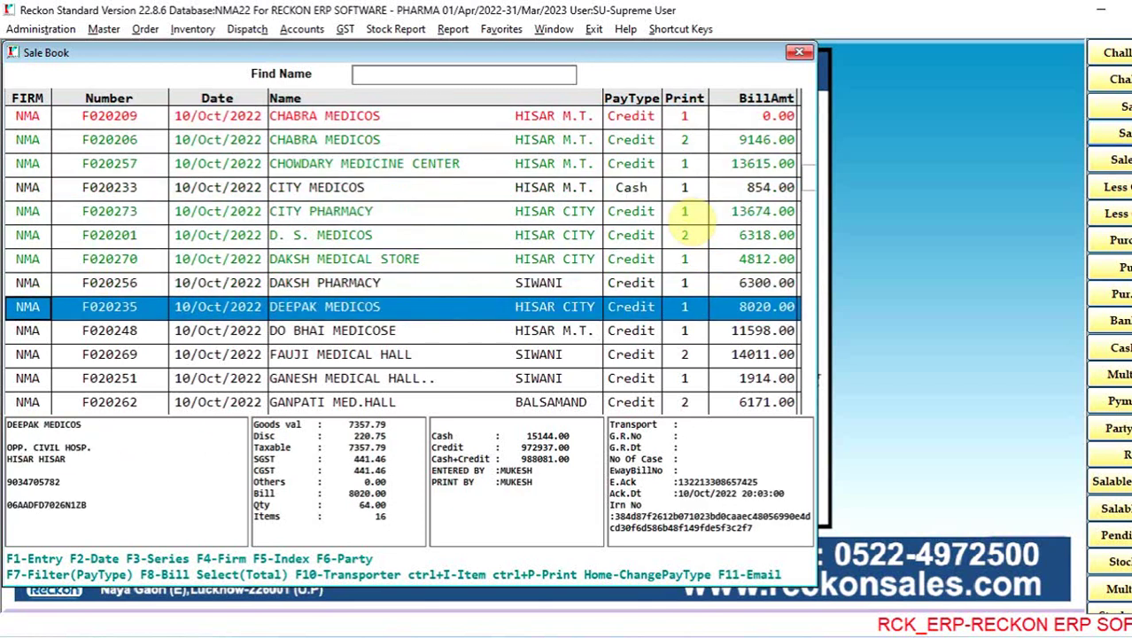
key("Down")
key("Down")
key("Down")
key("Down")
key("Down")
key("Down")
key("Up")
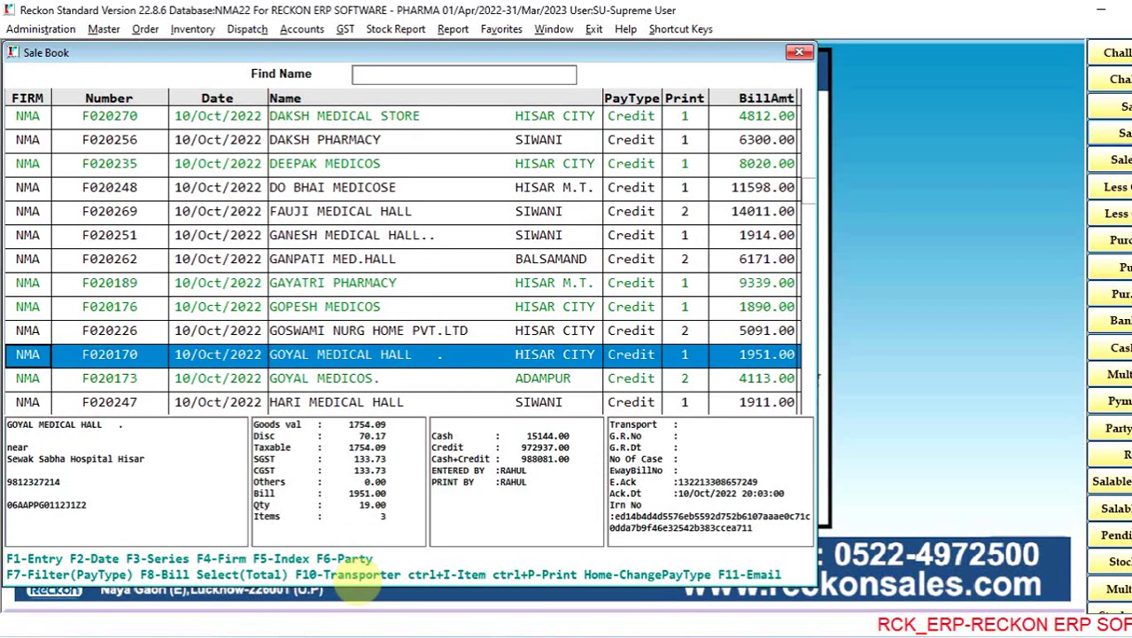
Step: Examine the bills down to Health Care Pharmacy and return to the Haryana Med.& Con. Store bill F020241
key("Down")
key("Down")
key("Down")
key("Down")
key("Down")
key("Down")
key("Down")
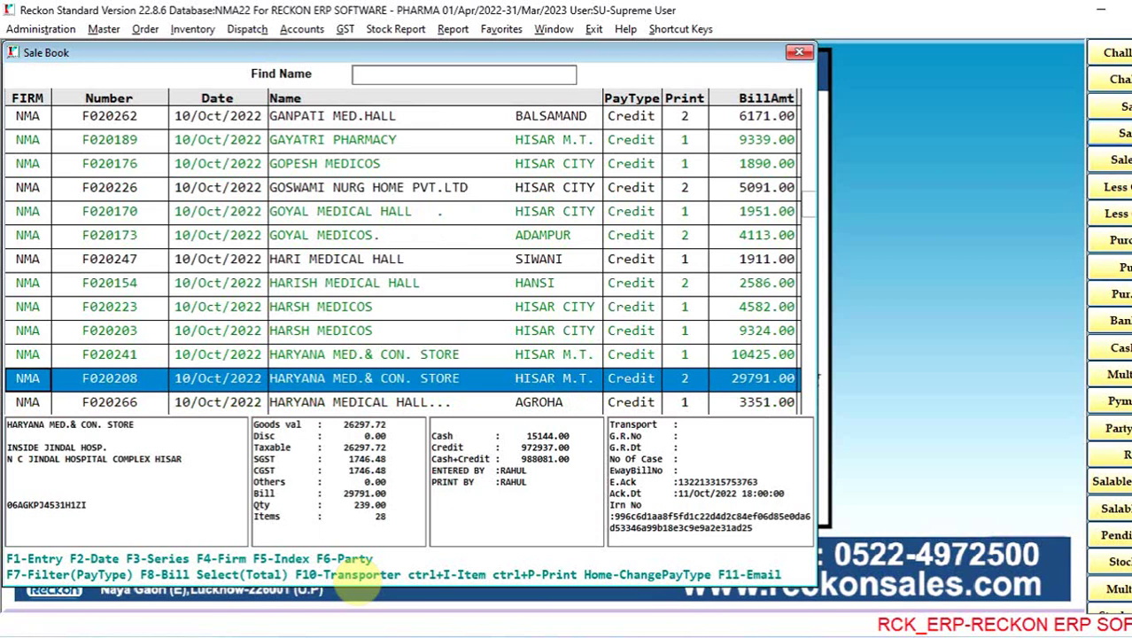
key("Down")
key("Down")
key("Down")
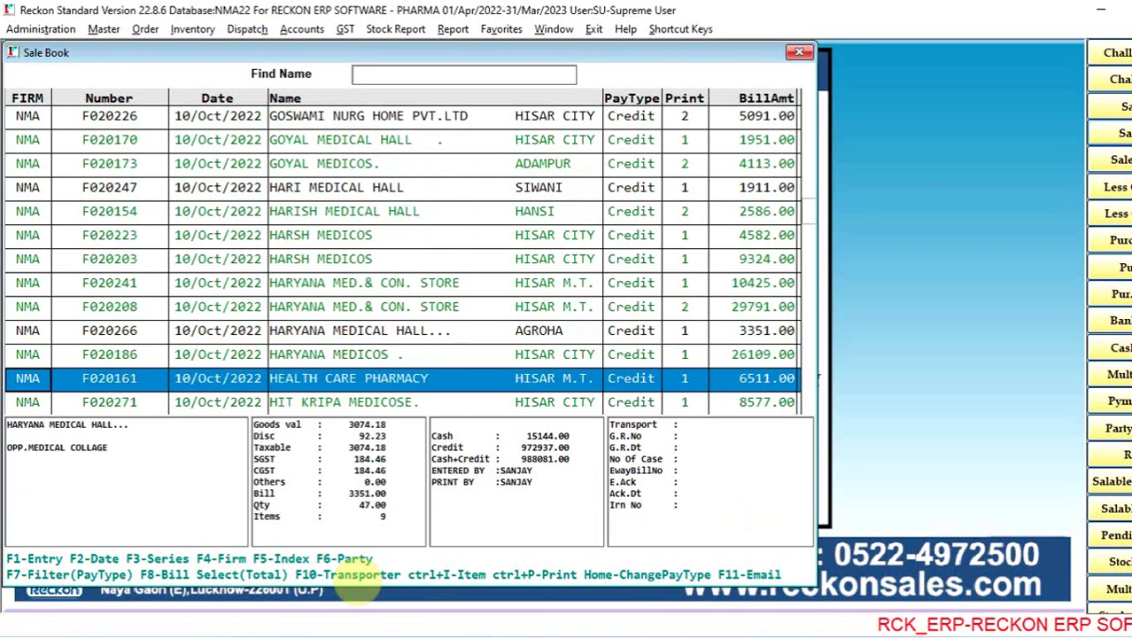
key("Up")
key("Up")
key("Up")
key("Up")
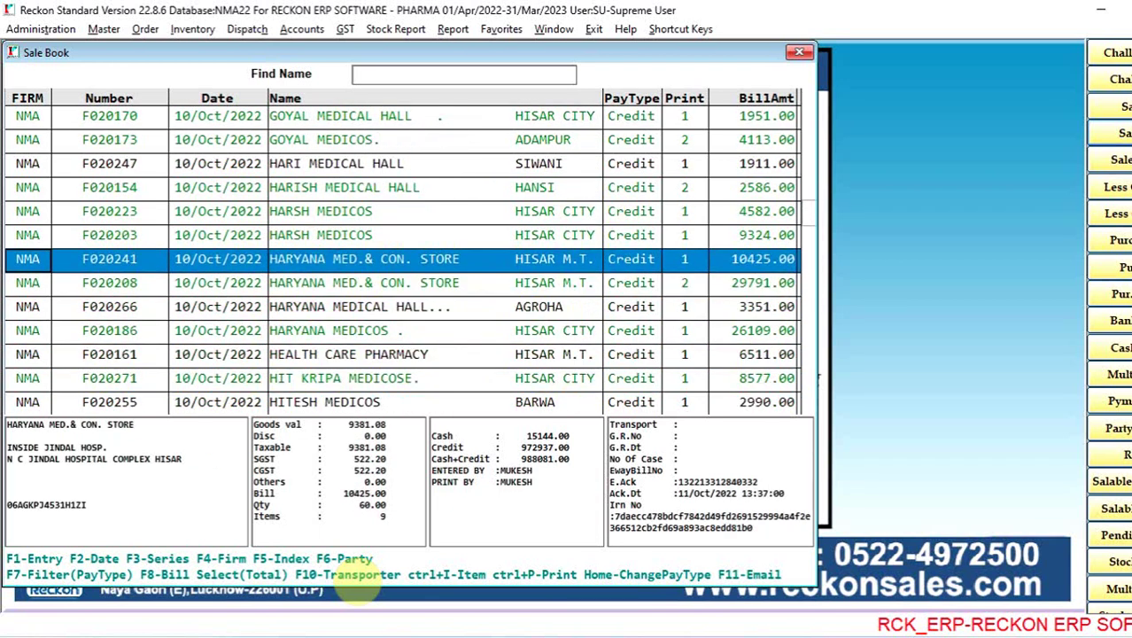
Step: Filter the Sale Book to the party HARYANA MED.& CON. STORE and select its bill F020241
key("F6")
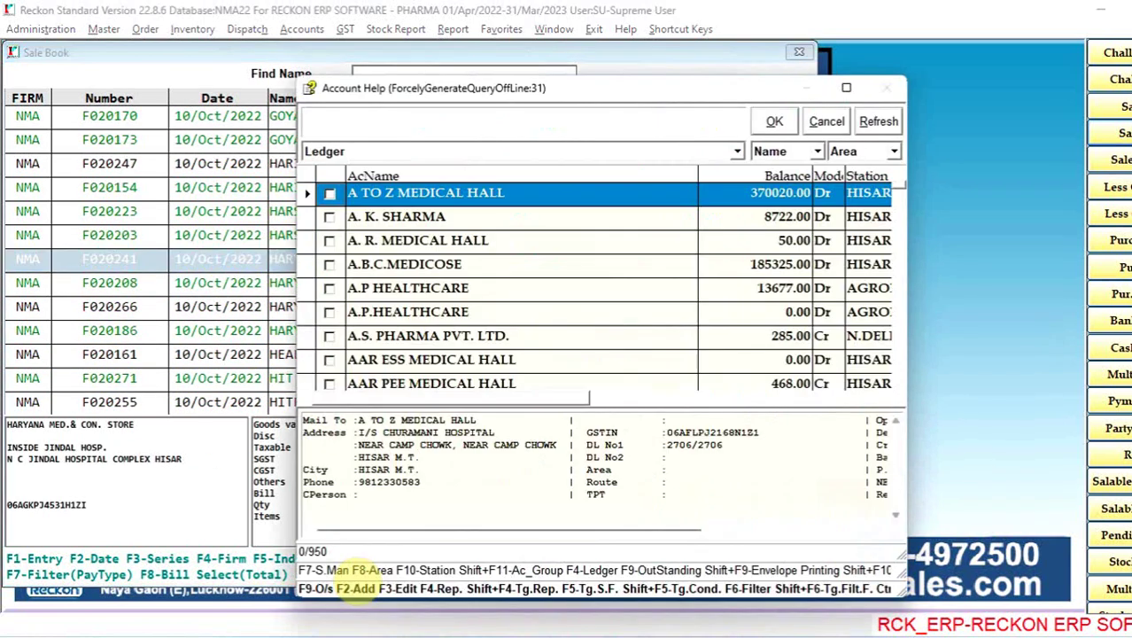
type("HARYANA")
key("space")
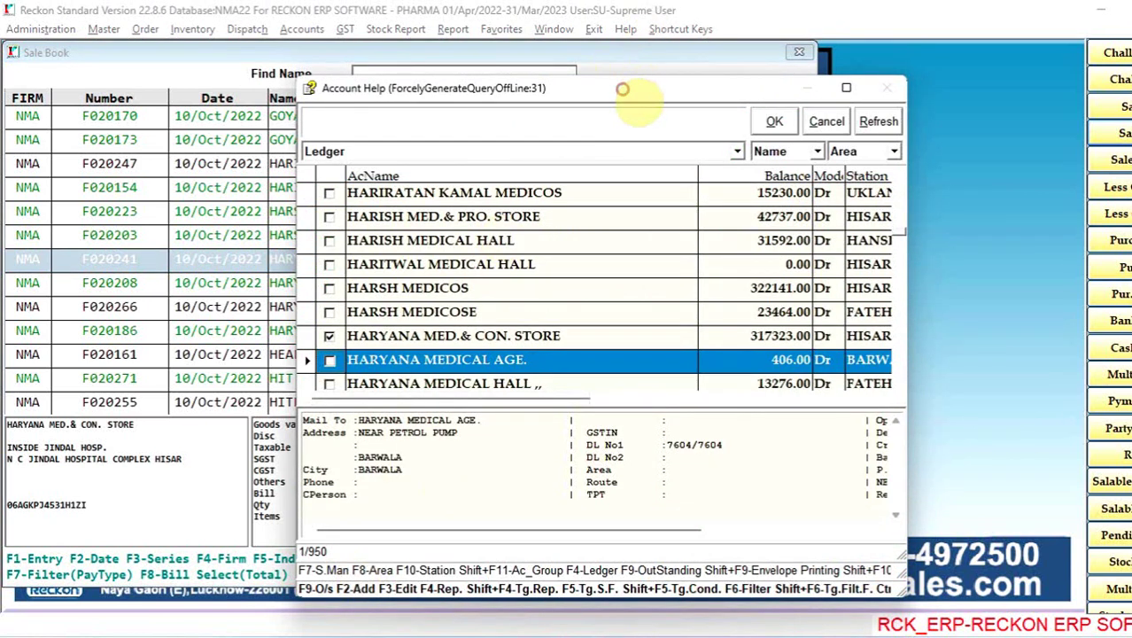
left_click_drag(619, 92, 719, 78)
left_click(886, 104)
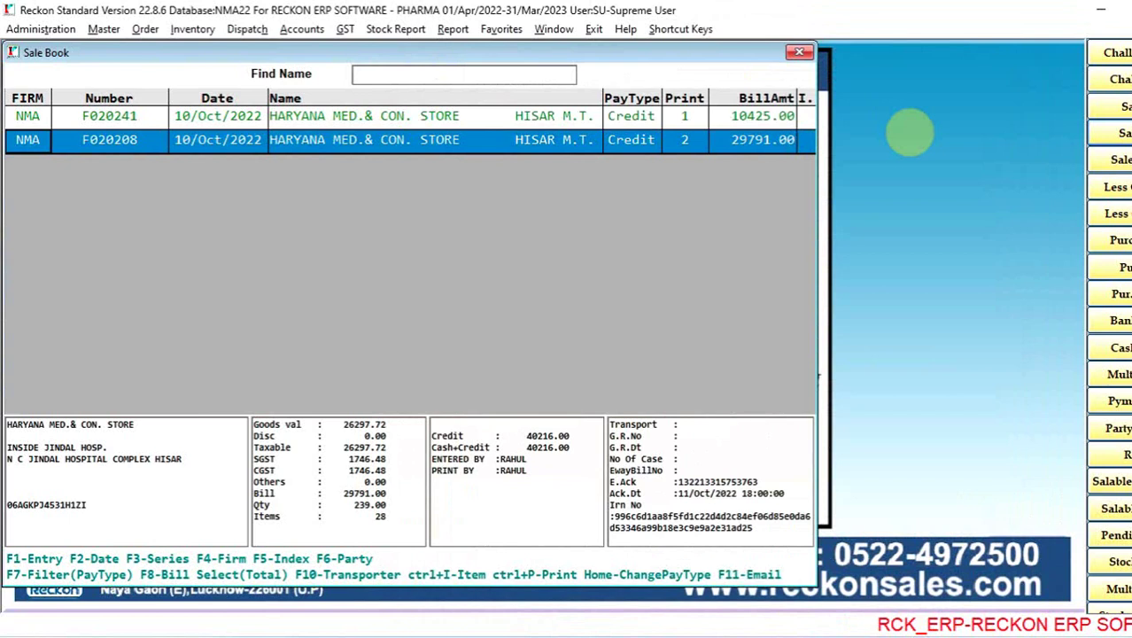
left_click(109, 115)
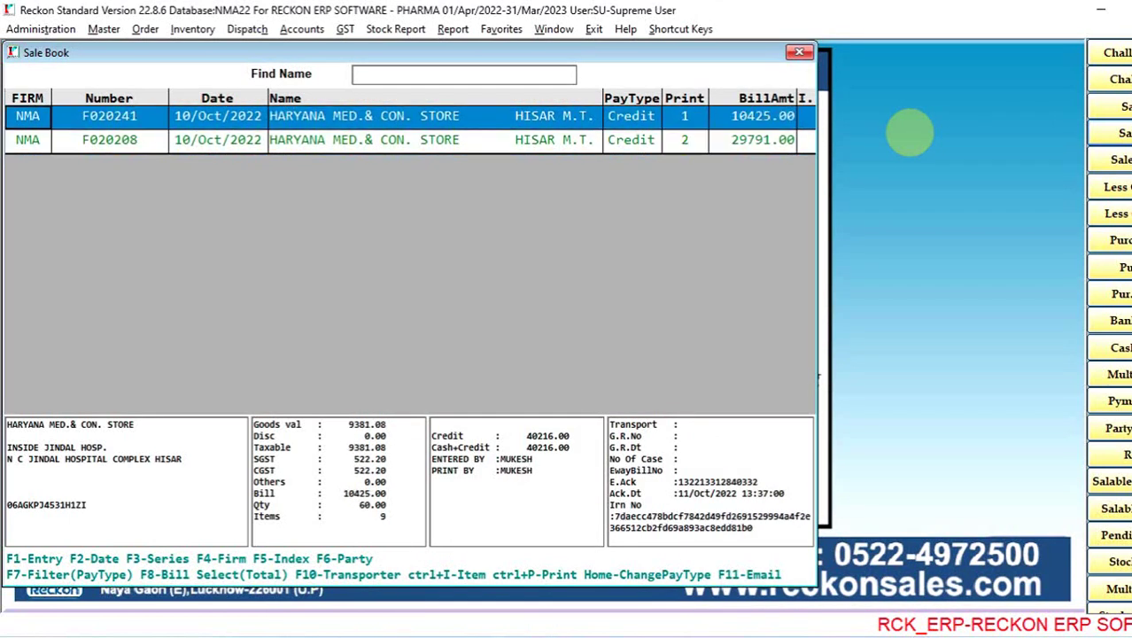
Step: Start the party's bill period from 01/10/2022 and look through its bills down to F019870
key("F2")
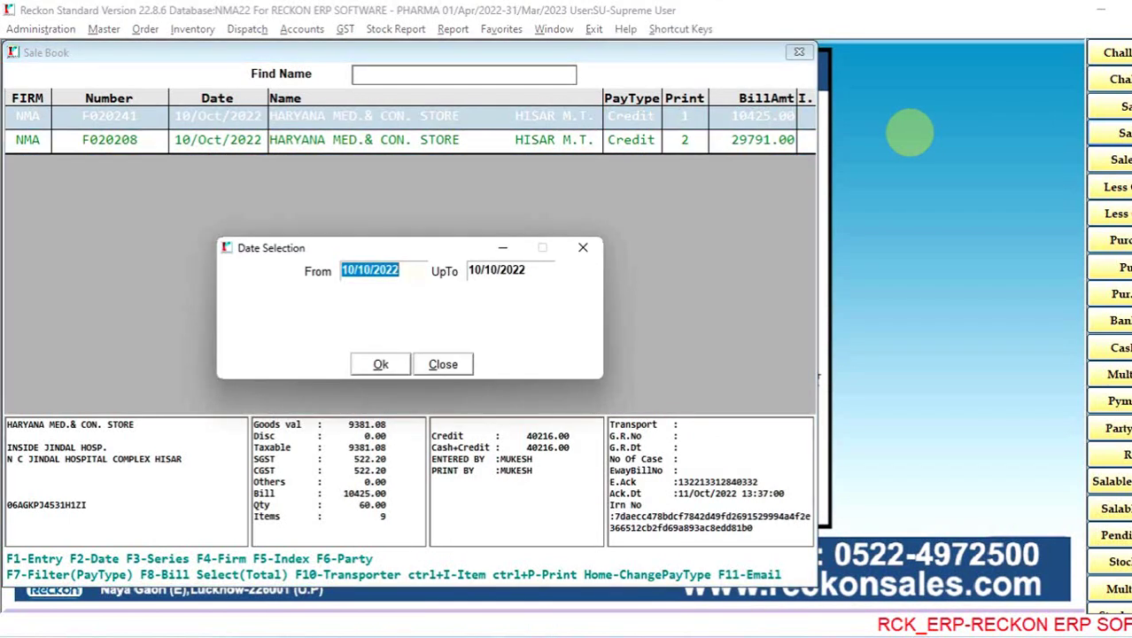
type("01102022")
key("Return")
key("Return")
key("Return")
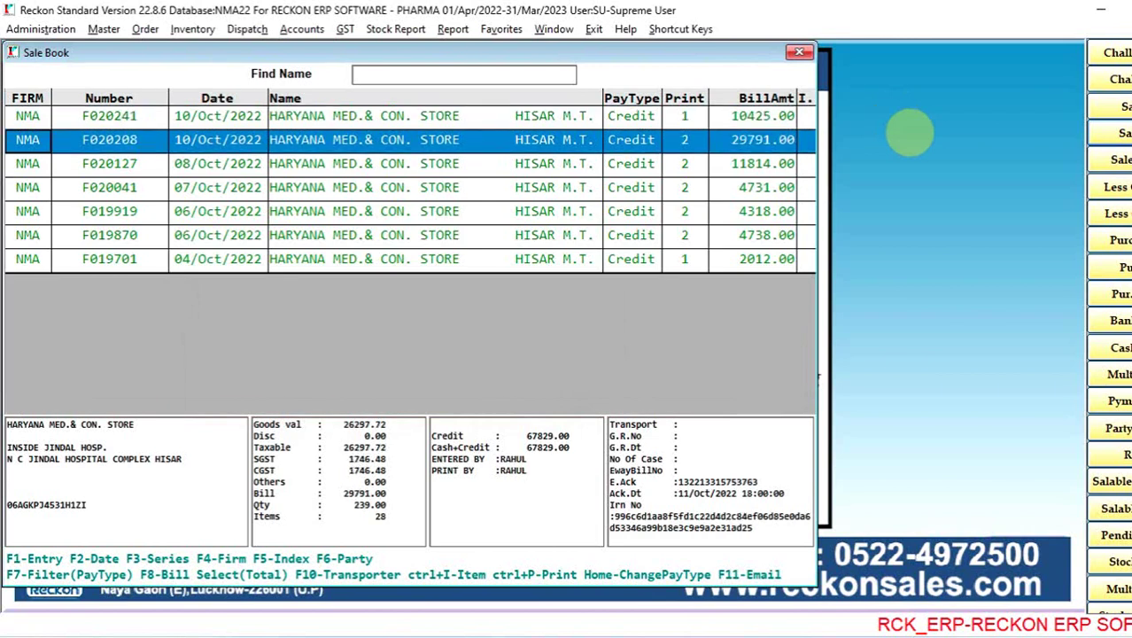
key("Down")
key("Down")
key("Down")
key("Down")
Step: Extend the party's bill period to start from 01/04/2022, up to 10/10/2022
key("F2")
type("010")
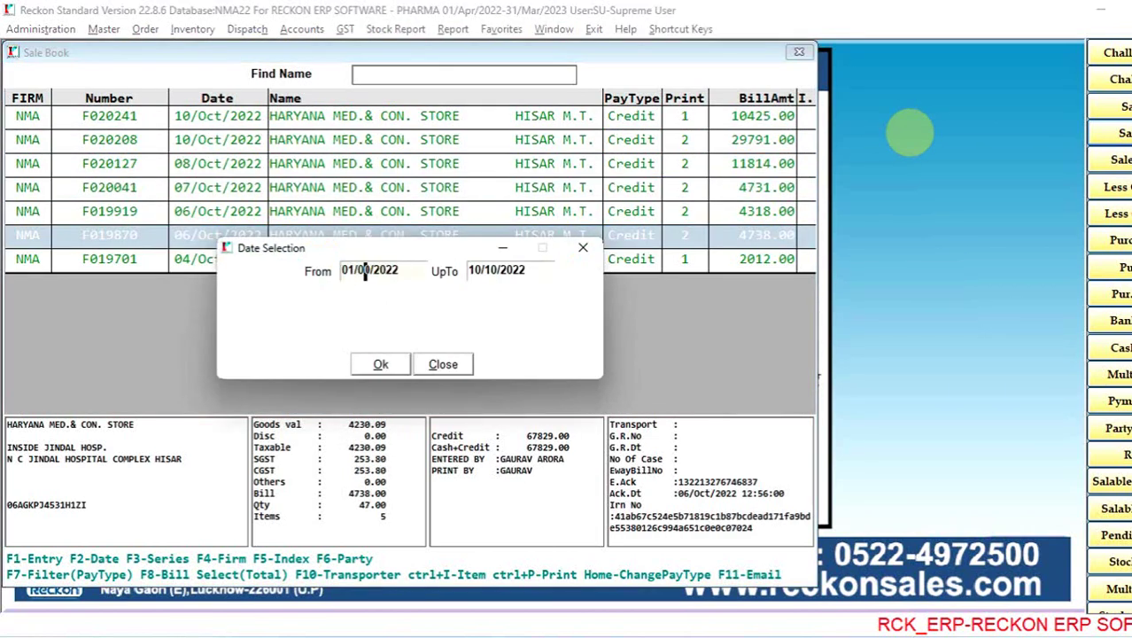
type("42022")
key("Return")
key("Return")
key("Return")
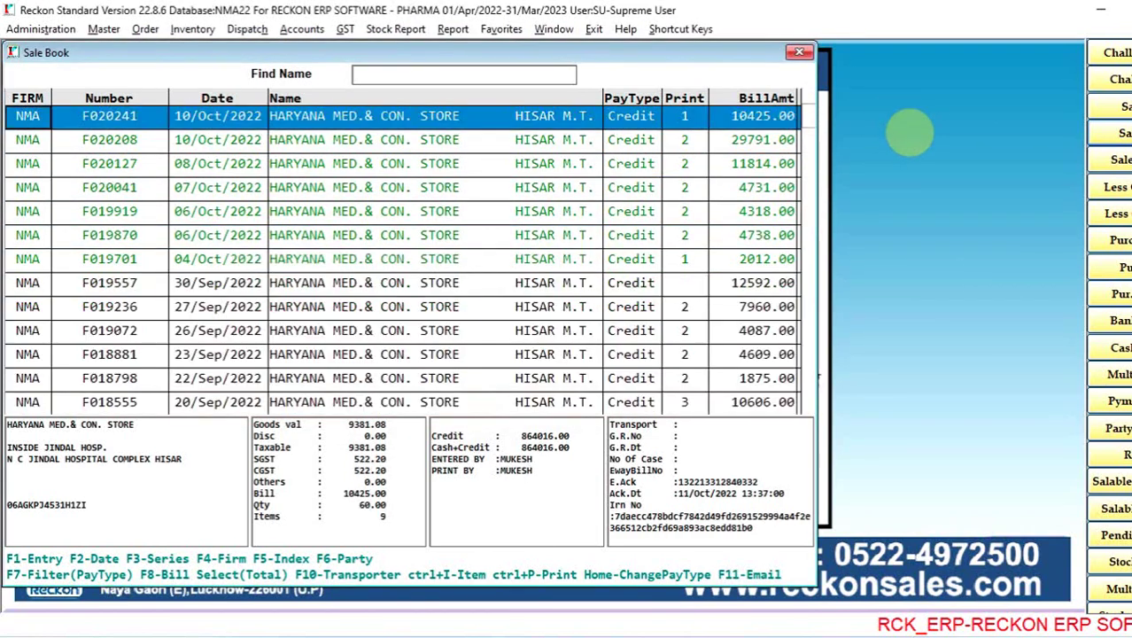
Step: Look through the Haryana Med.& Con. Store bills back into September 2022 and close the Sale Book
key("Down")
key("Down")
key("Down")
key("Down")
key("Down")
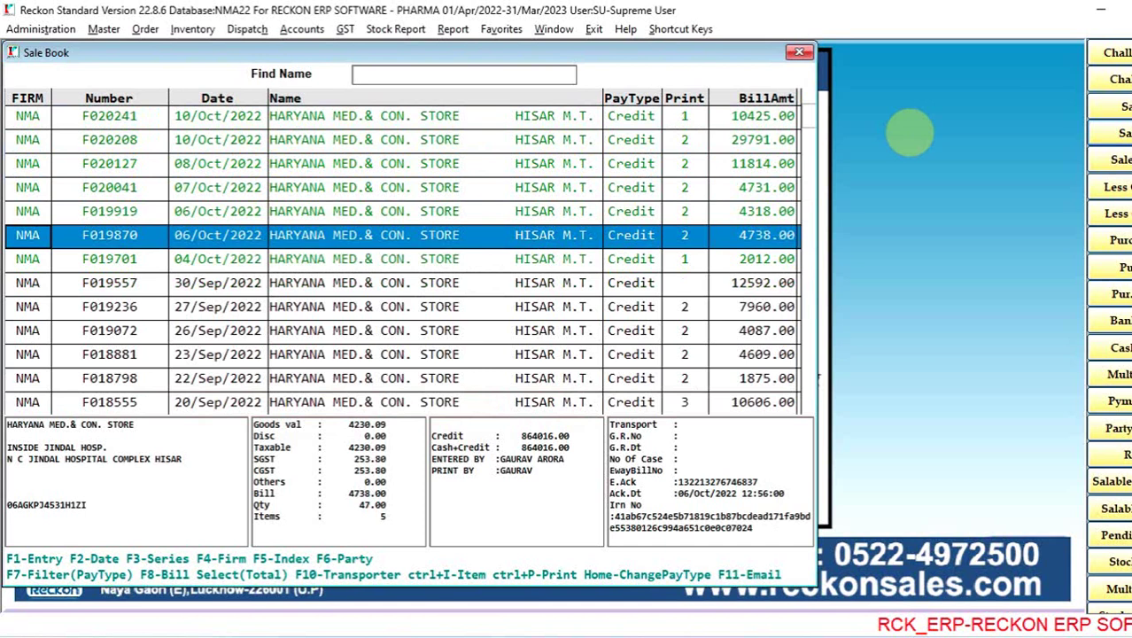
key("Down")
key("Down")
key("Down")
key("Down")
key("Down")
key("Down")
key("Down")
key("Down")
key("Down")
key("Down")
key("Down")
key("Down")
key("Down")
key("Down")
key("Down")
key("Down")
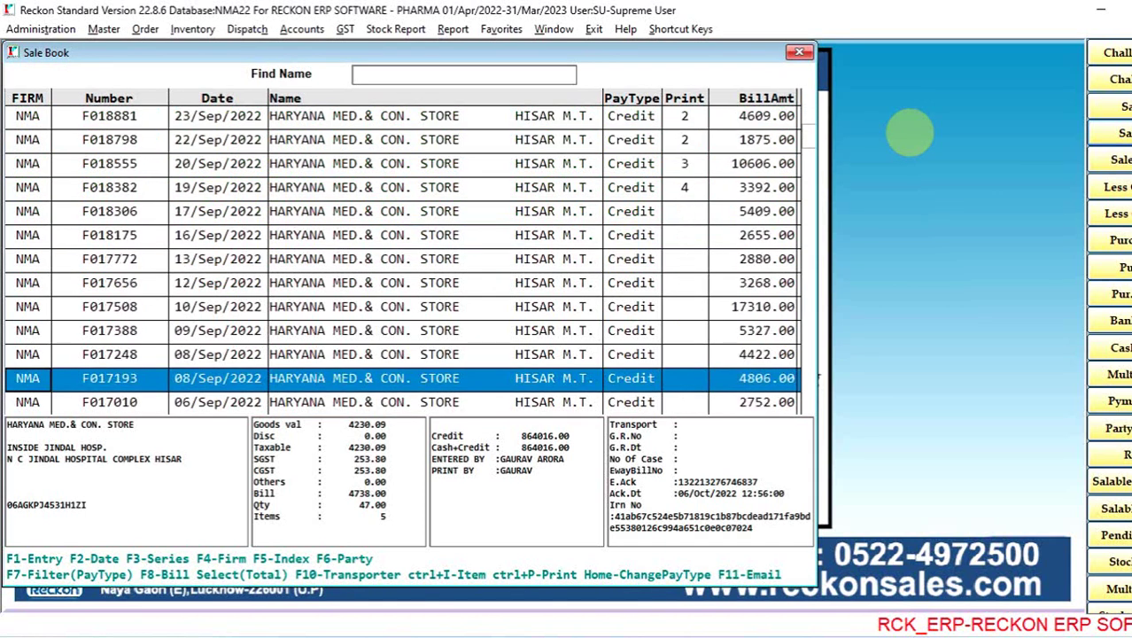
key("Down")
key("Down")
key("Down")
key("Down")
key("Down")
key("Down")
key("Escape")
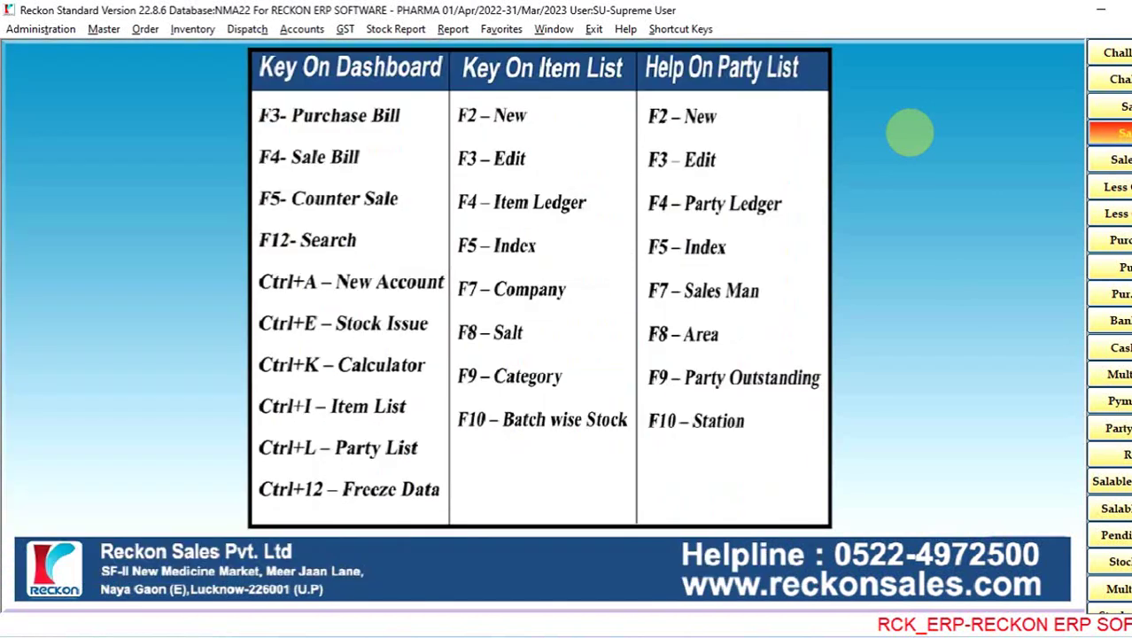
Step: View the challans listed in the Challan Book and close it
left_click(1112, 79)
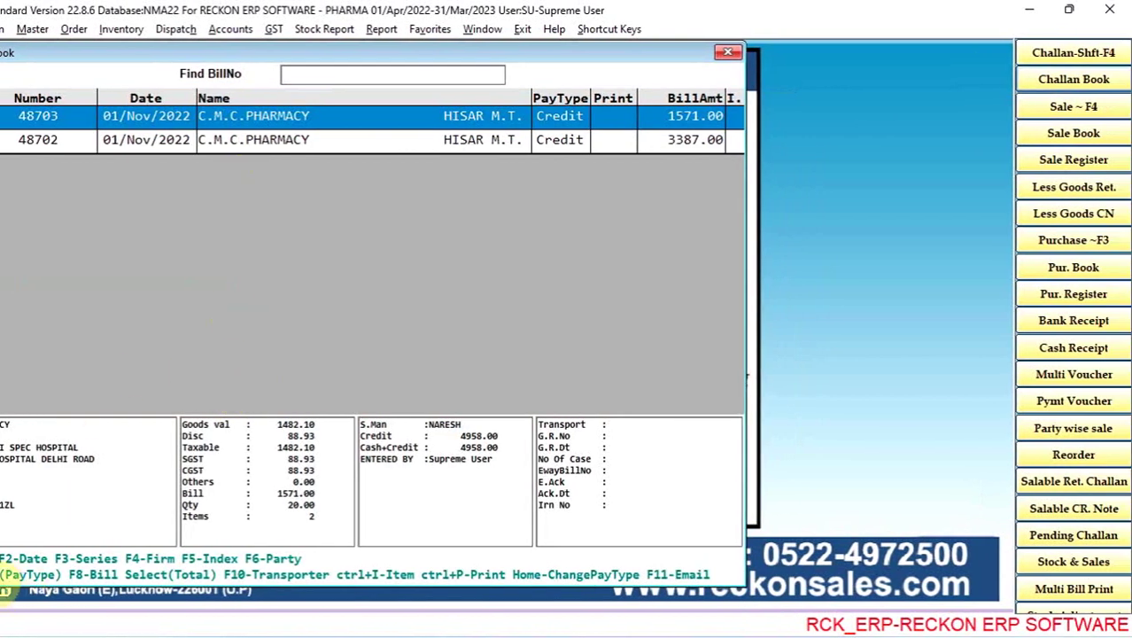
key("Escape")
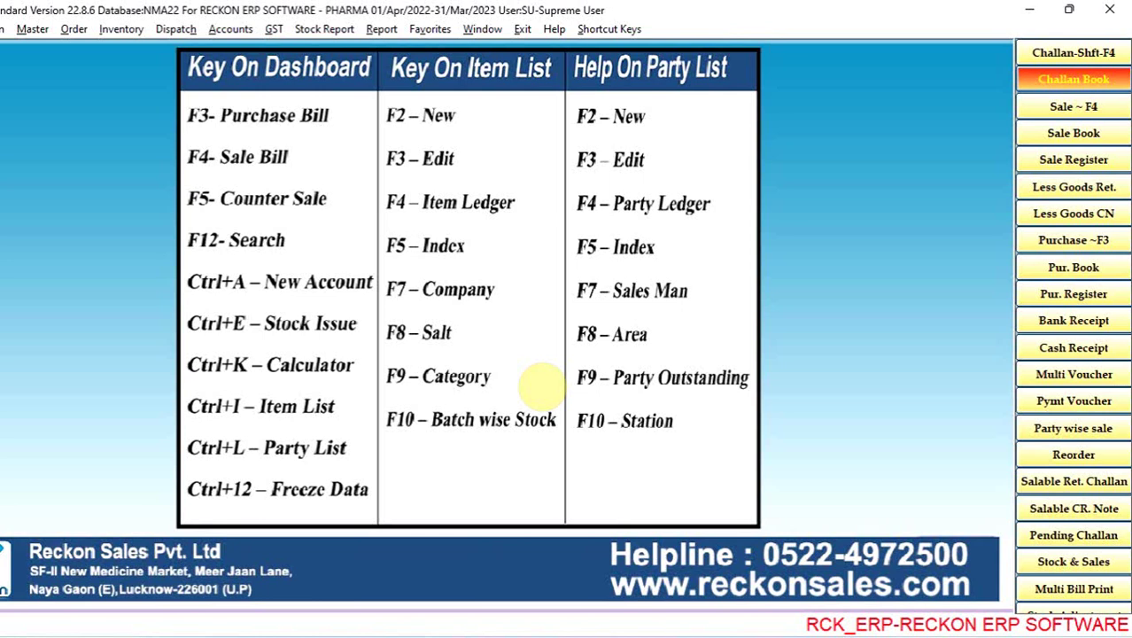
Step: Open the Modify form for finding a bill and show its available voucher types
key("Return")
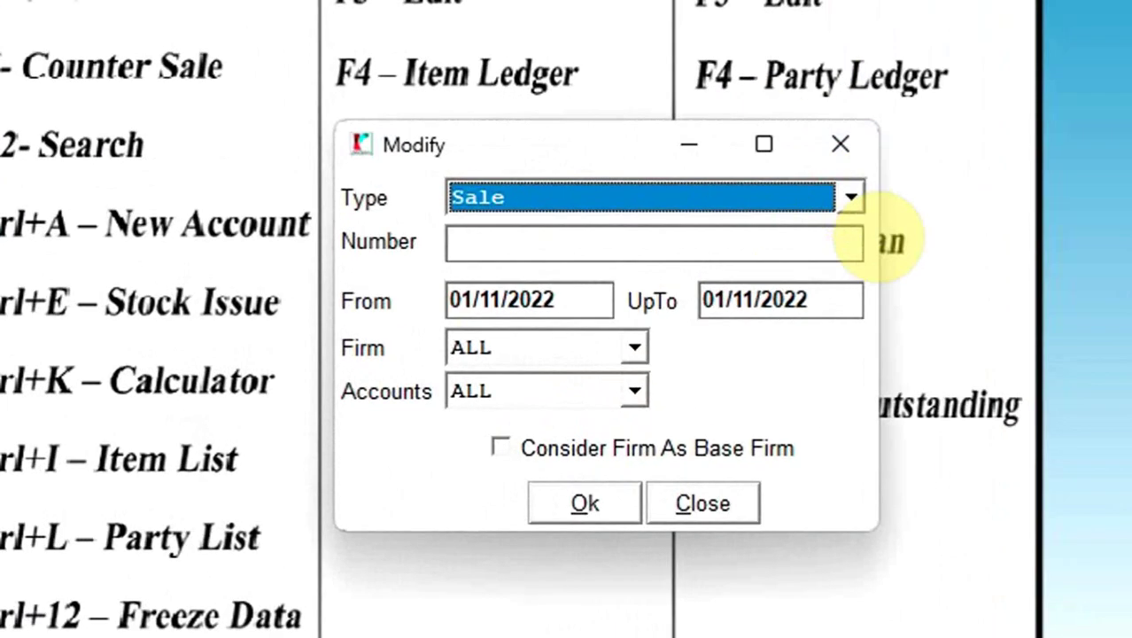
key("alt+Down")
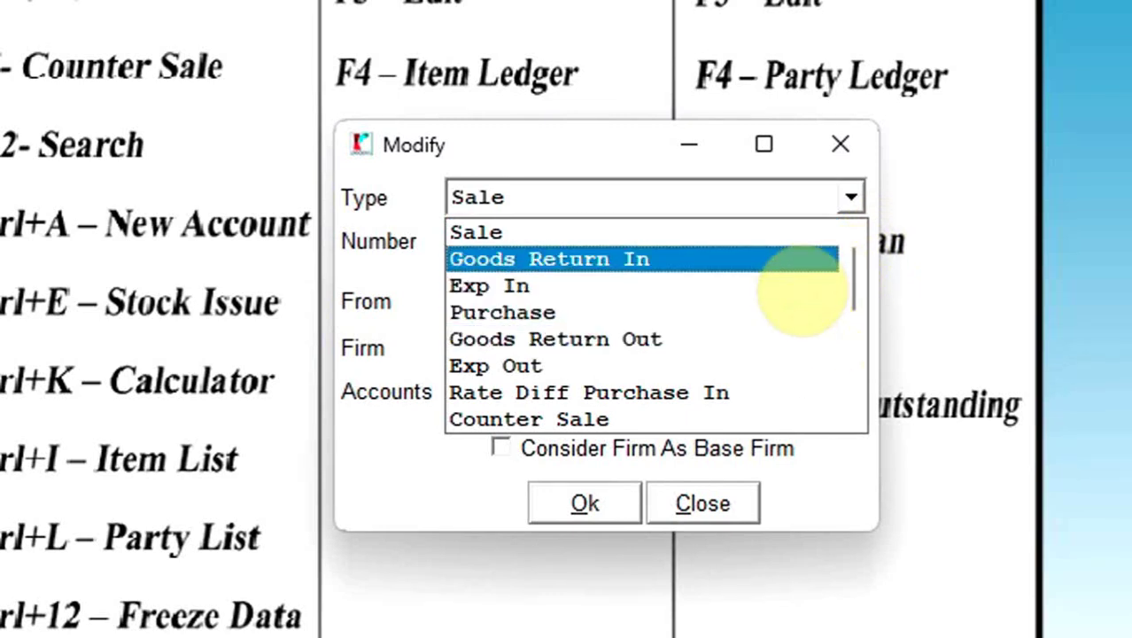
Step: List the Goods Return In transactions of all firms and accounts dated from 01/04/2022
left_click(776, 259)
key("Tab")
key("Tab")
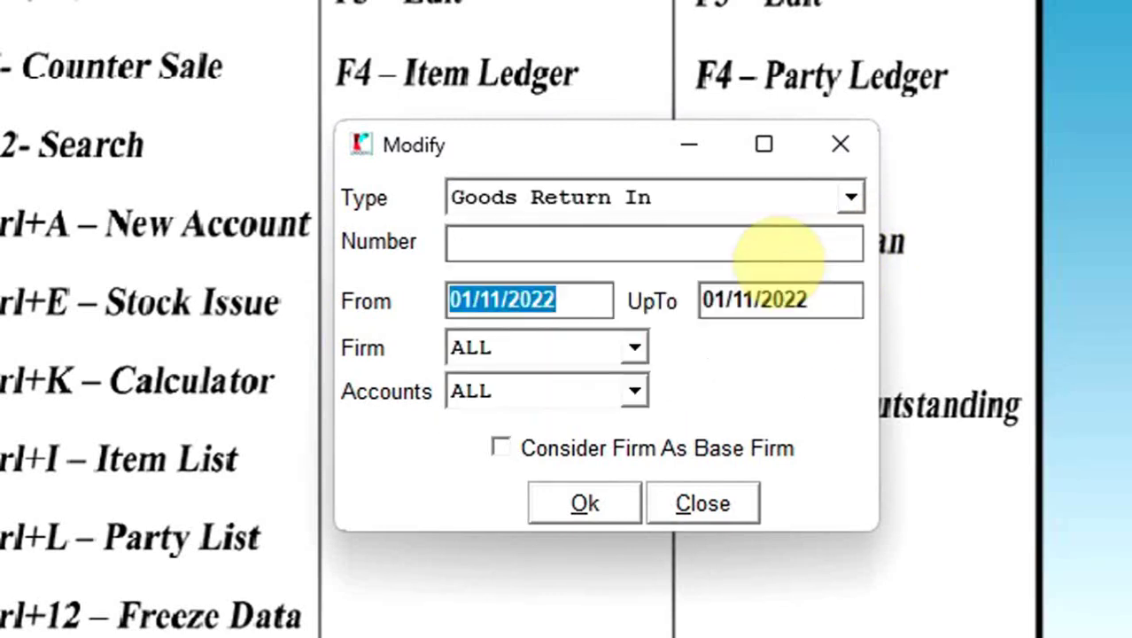
type("0104")
key("Tab")
key("Tab")
key("Tab")
key("Return")
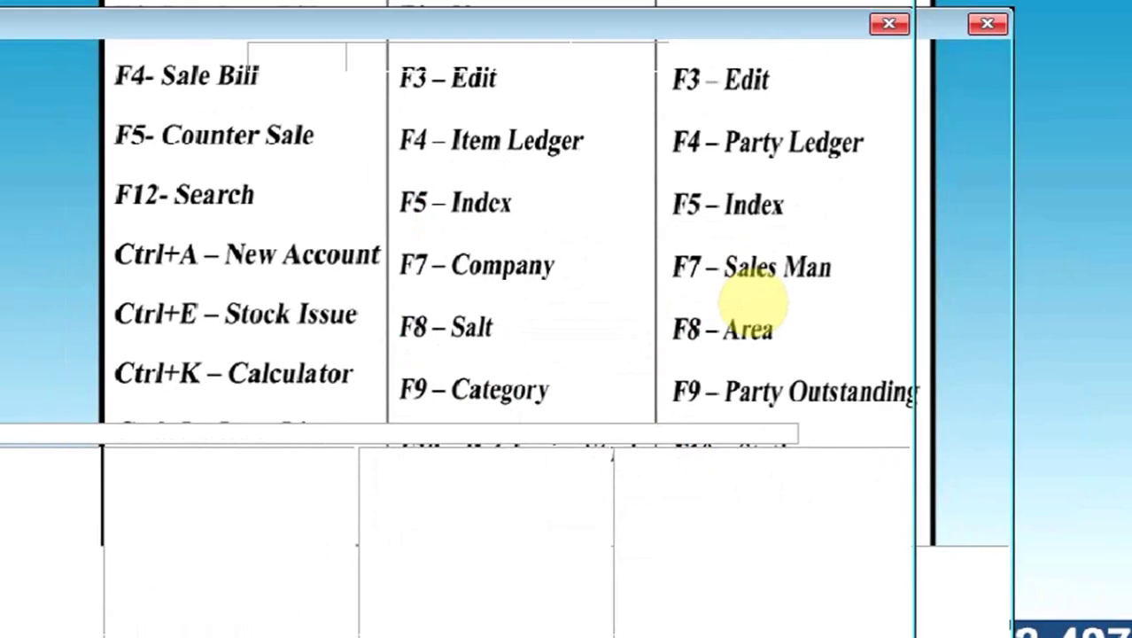
Step: Review the goods return entries in the transaction register from first to last and close the register
key("Down")
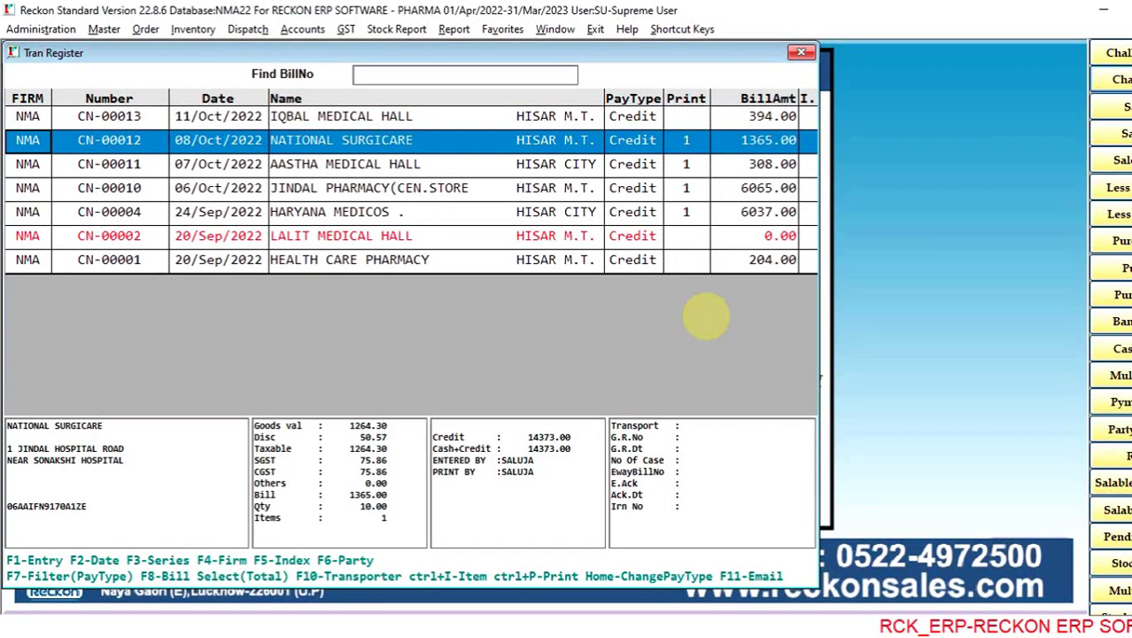
key("End")
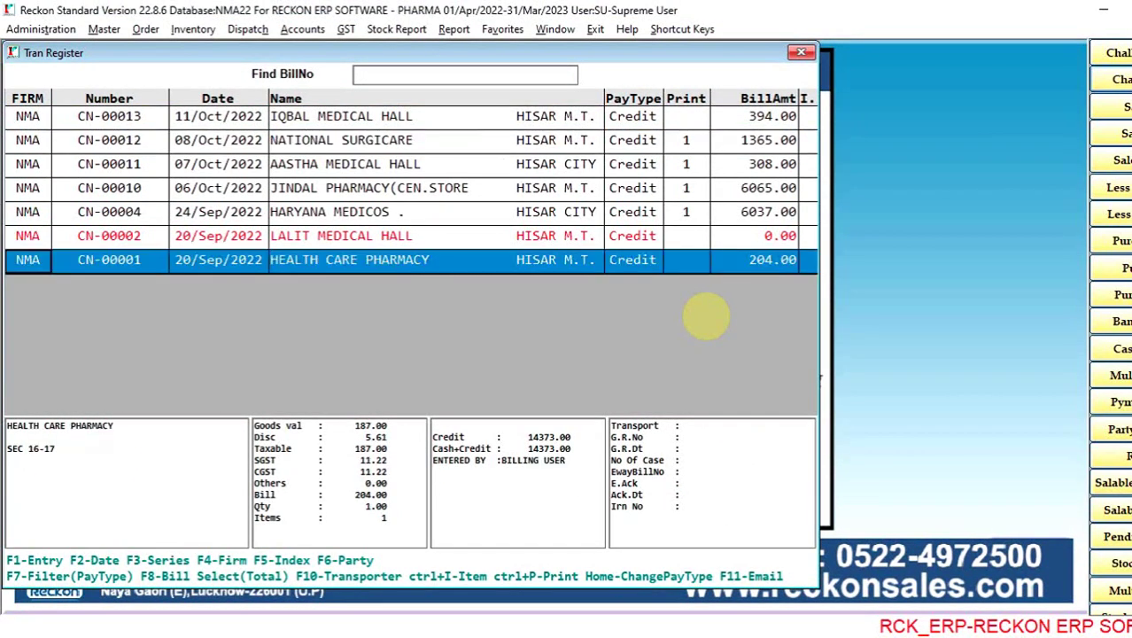
key("Up")
key("Up")
key("Up")
key("Up")
key("Up")
key("Up")
key("Escape")
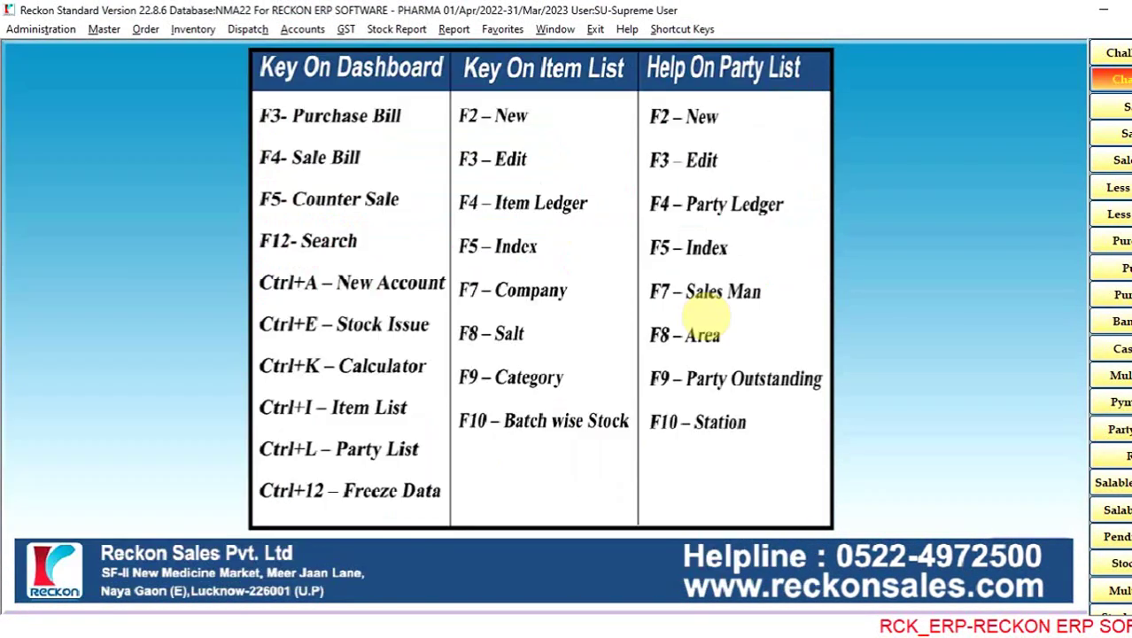
Step: Look up sale bill number 20261, open its entry for viewing, and return to the dashboard
key("ctrl+F4")
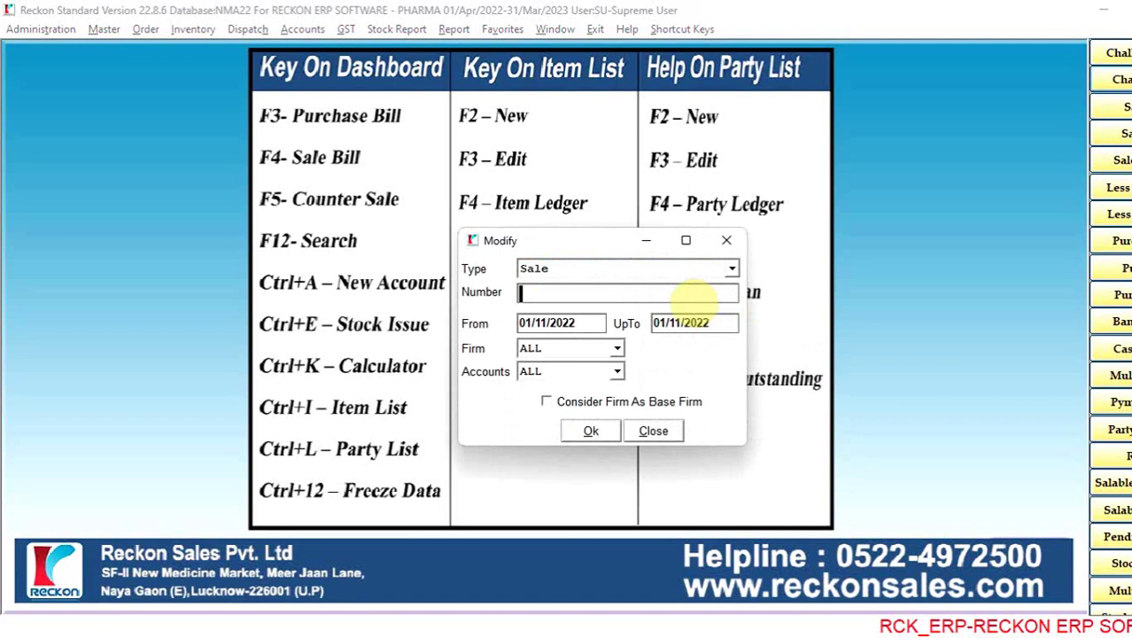
type("20261")
key("Return")
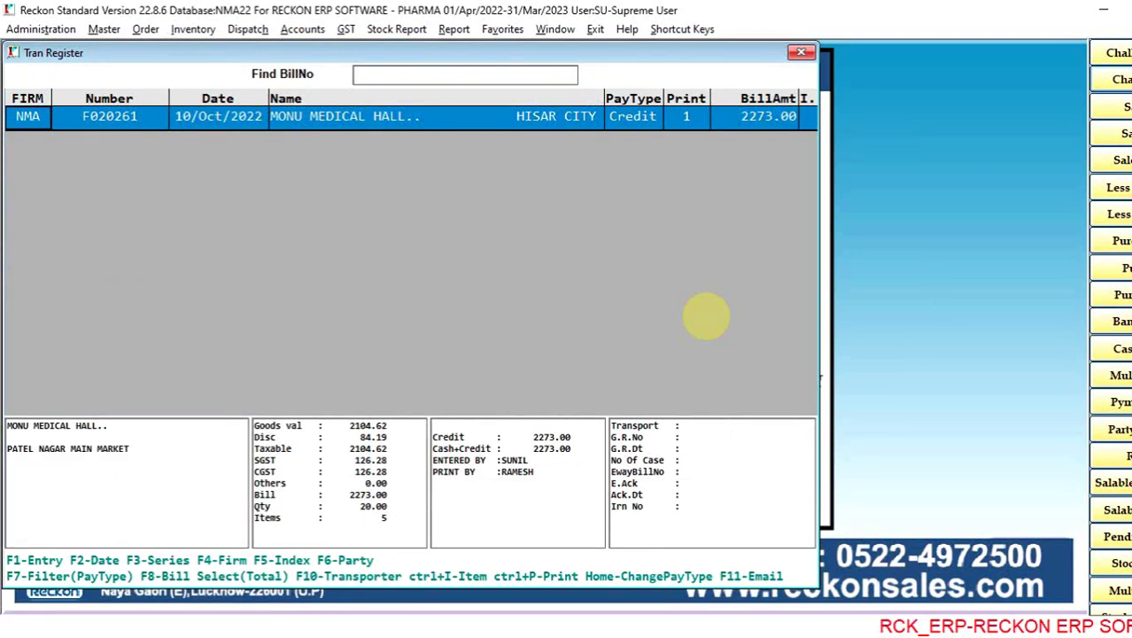
key("Return")
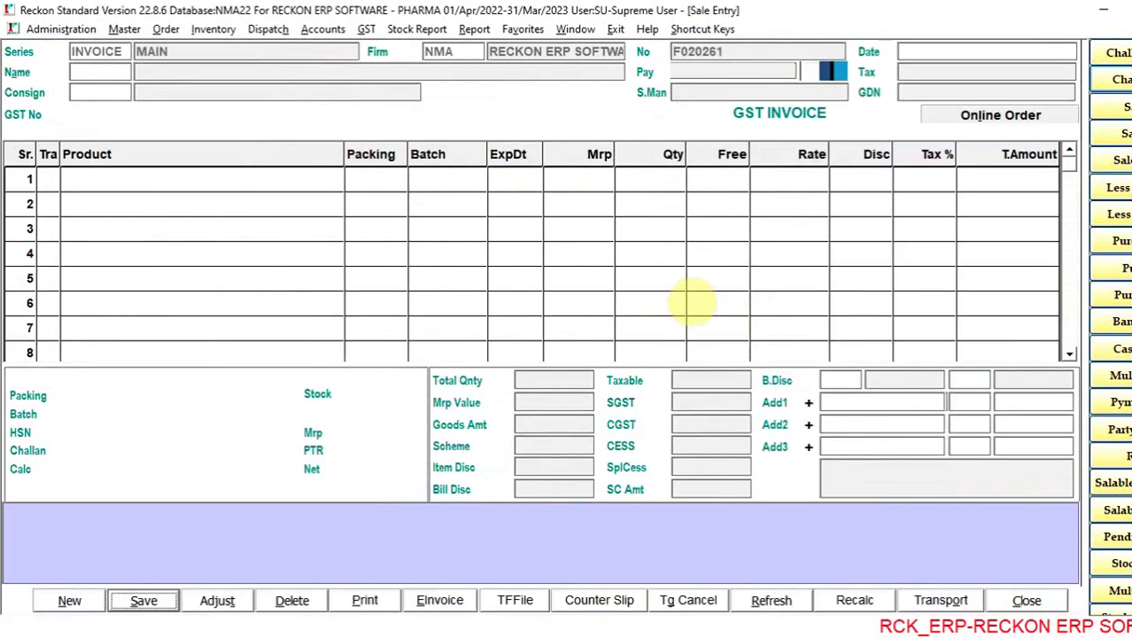
key("Escape")
key("Return")
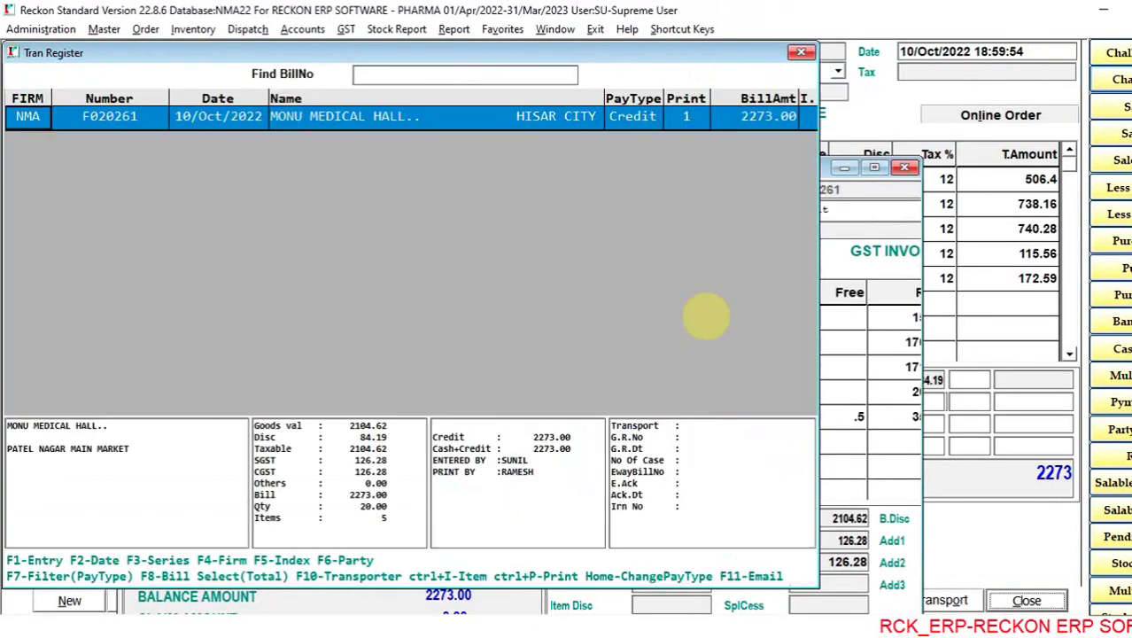
key("Escape")
Step: Examine the transaction types available in the Modify dialog and close it without running a lookup
key("ctrl+m")
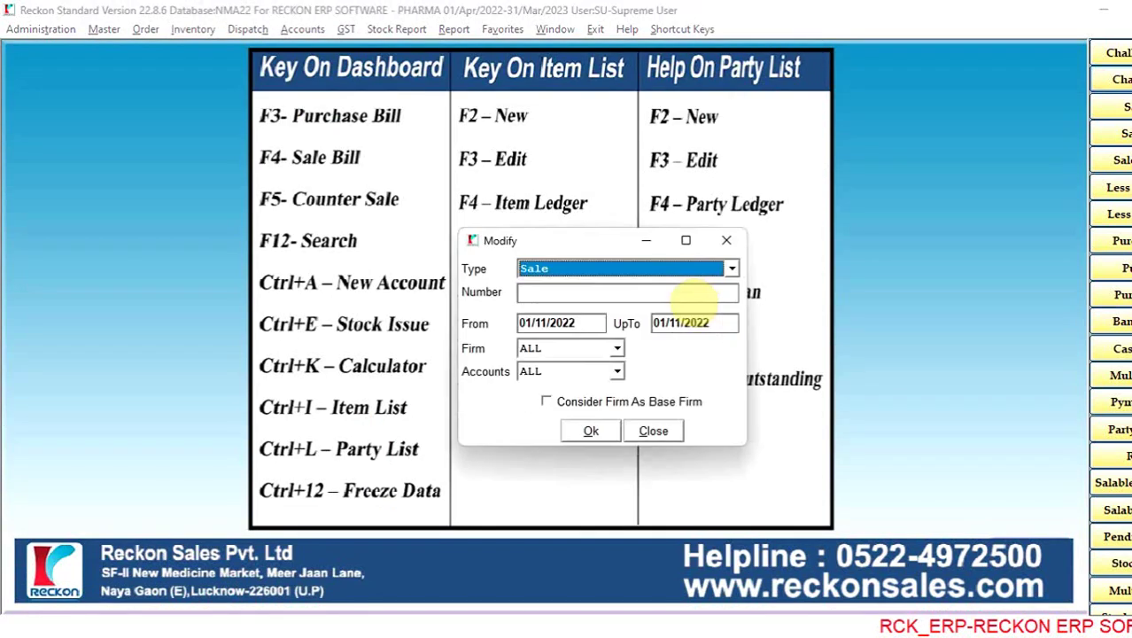
left_click(731, 268)
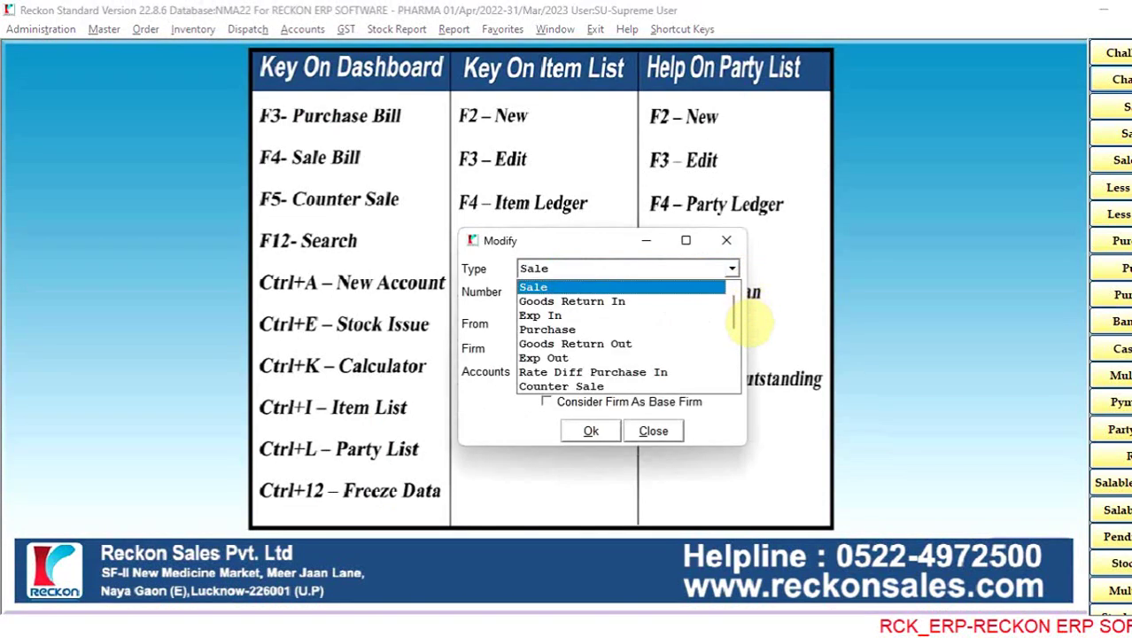
left_click_drag(735, 309, 750, 292)
left_click(751, 292)
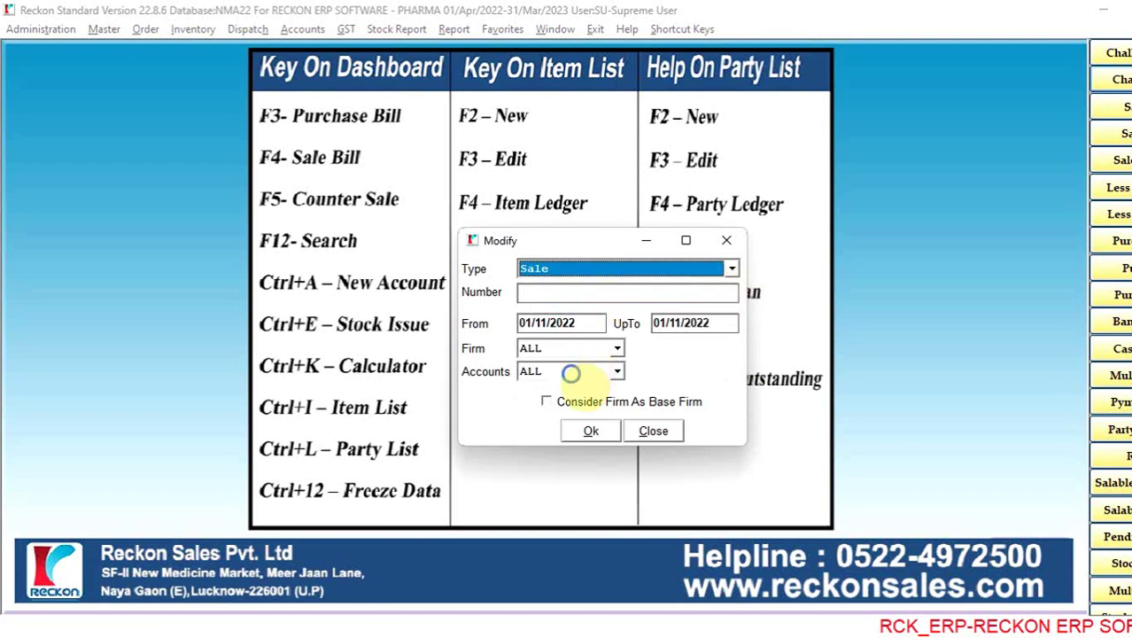
left_click(560, 292)
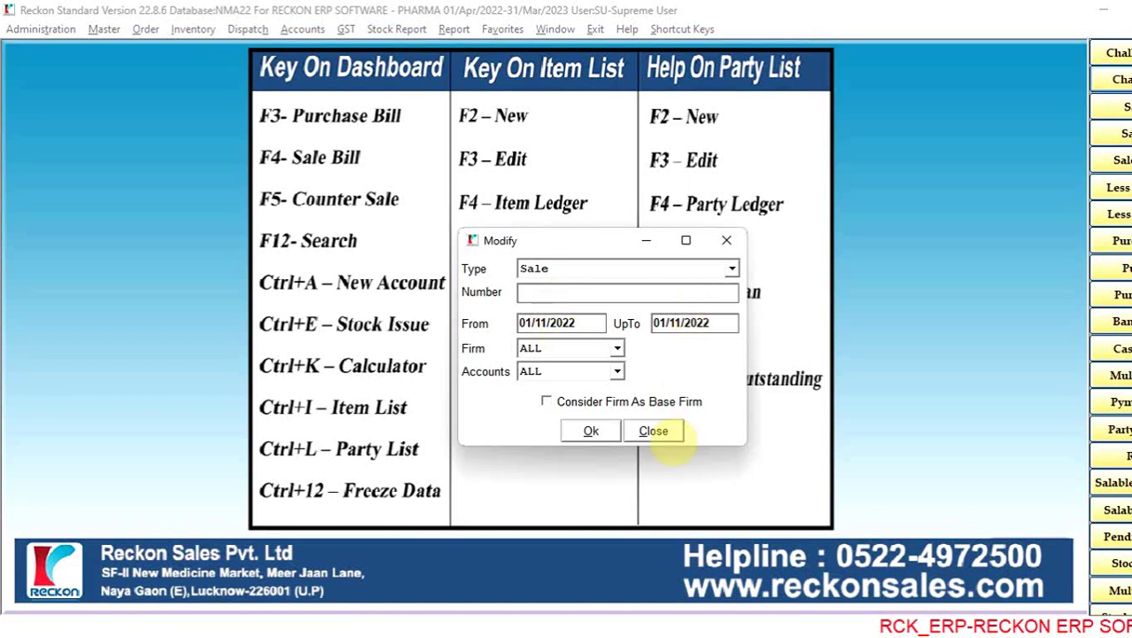
left_click(655, 430)
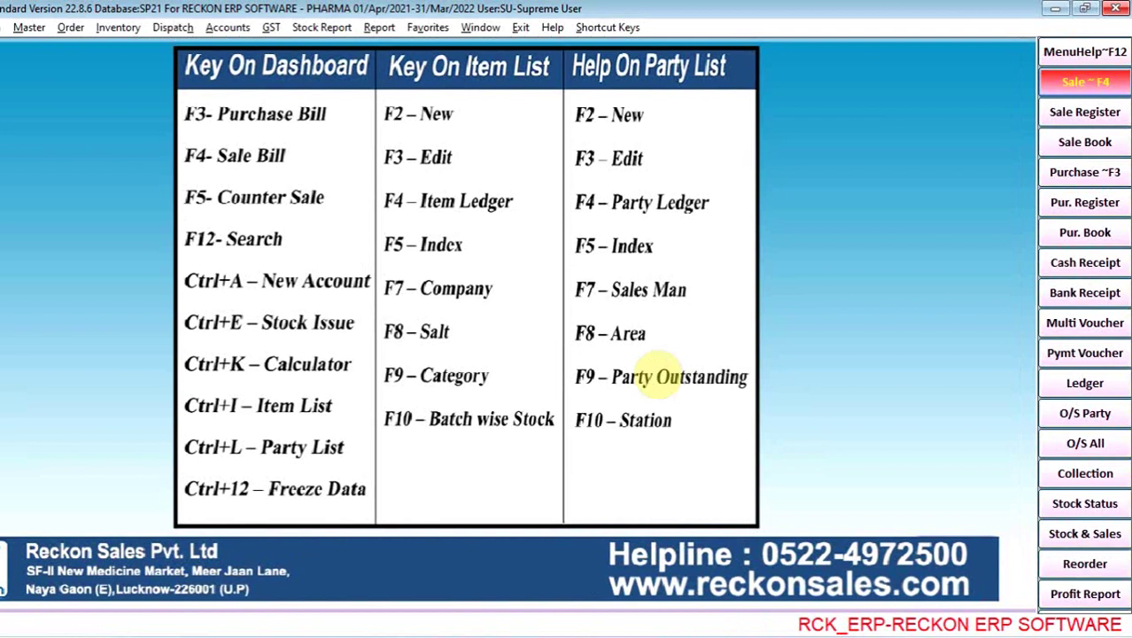
Step: Start a purchase entry for UNIMARCK PHARMA with bill number SADF and IGST tax, and view the supplier's purchase orders
key("F3")
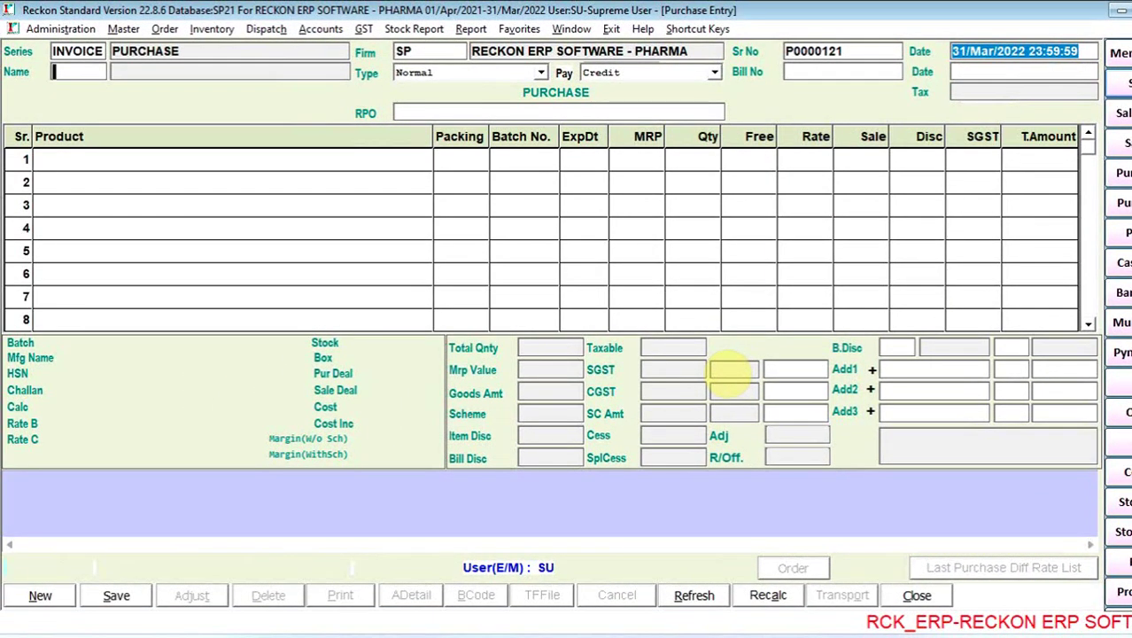
type("UN")
key("Return")
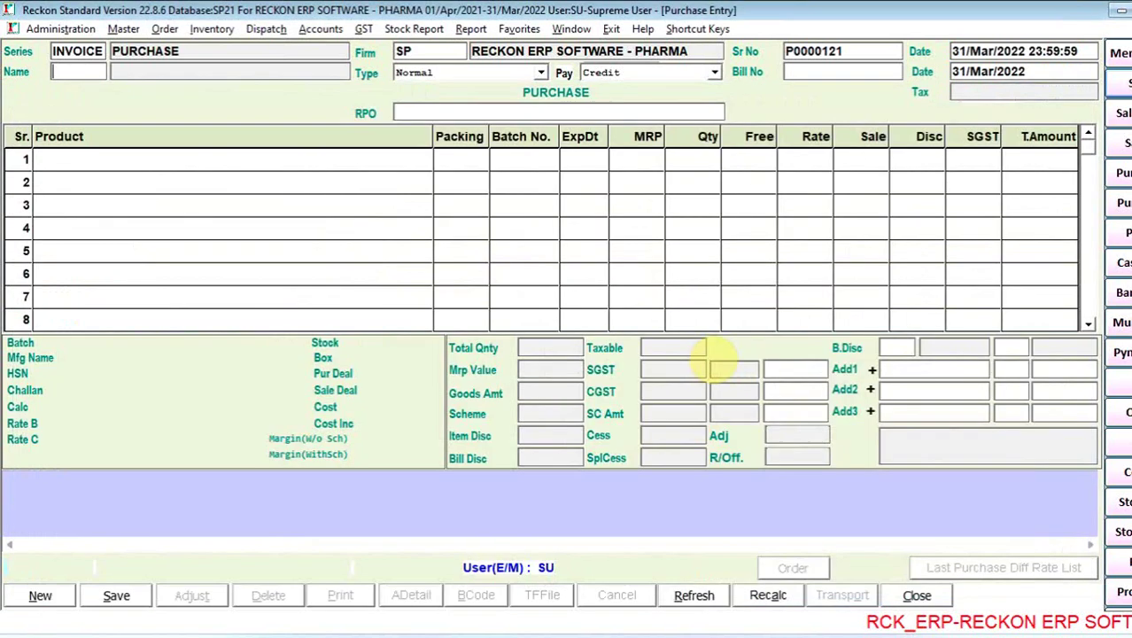
key("Return")
key("Return")
type("SADF")
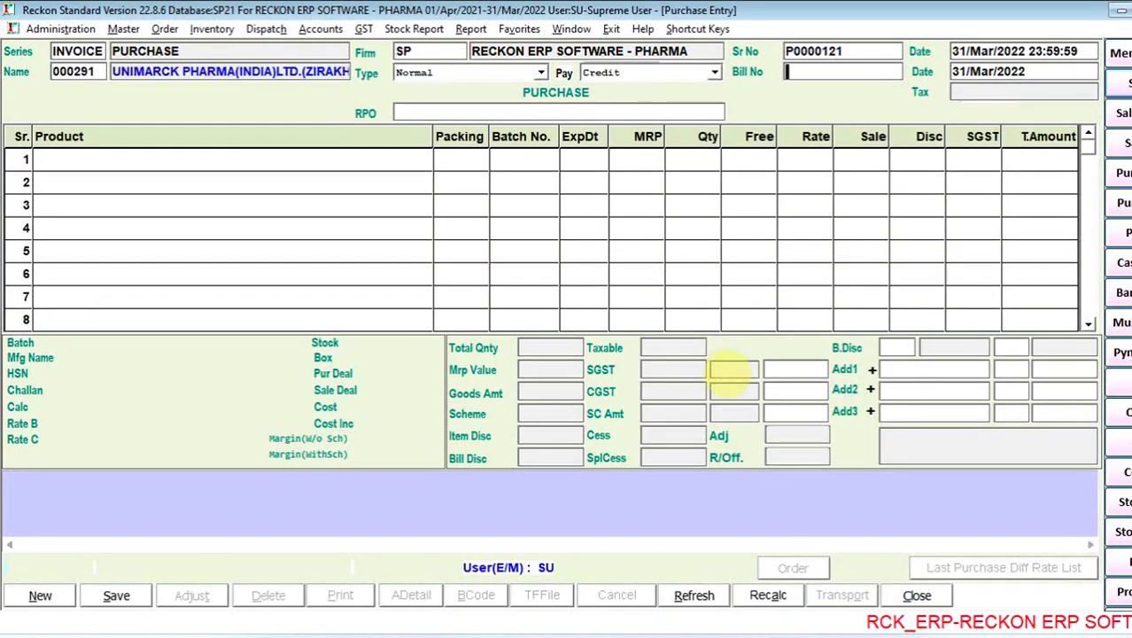
key("Return")
key("Return")
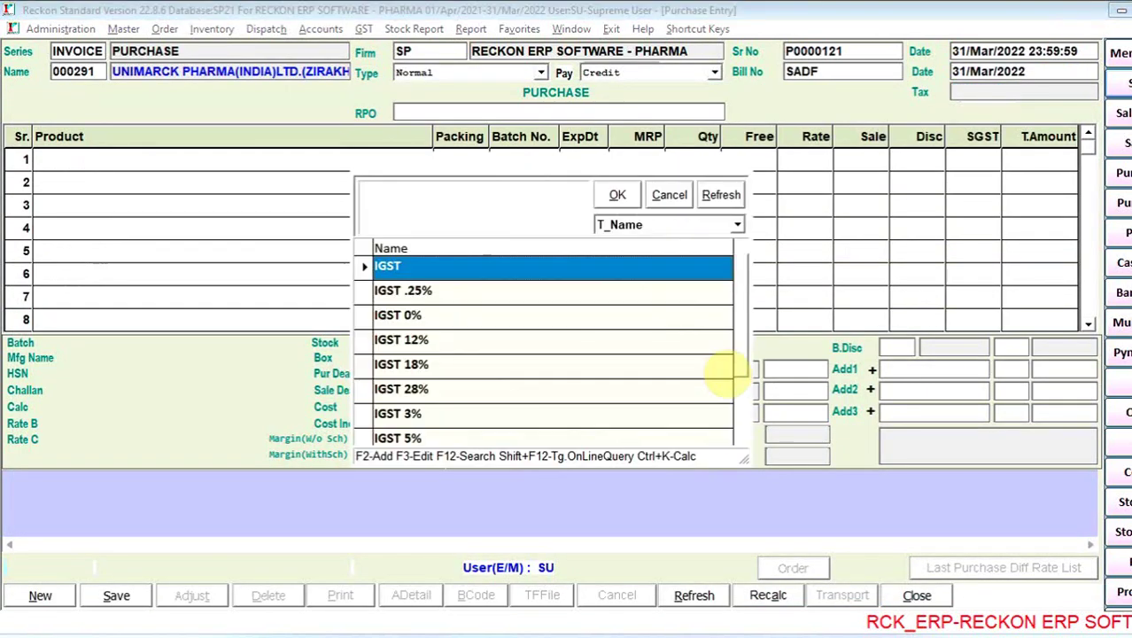
key("Return")
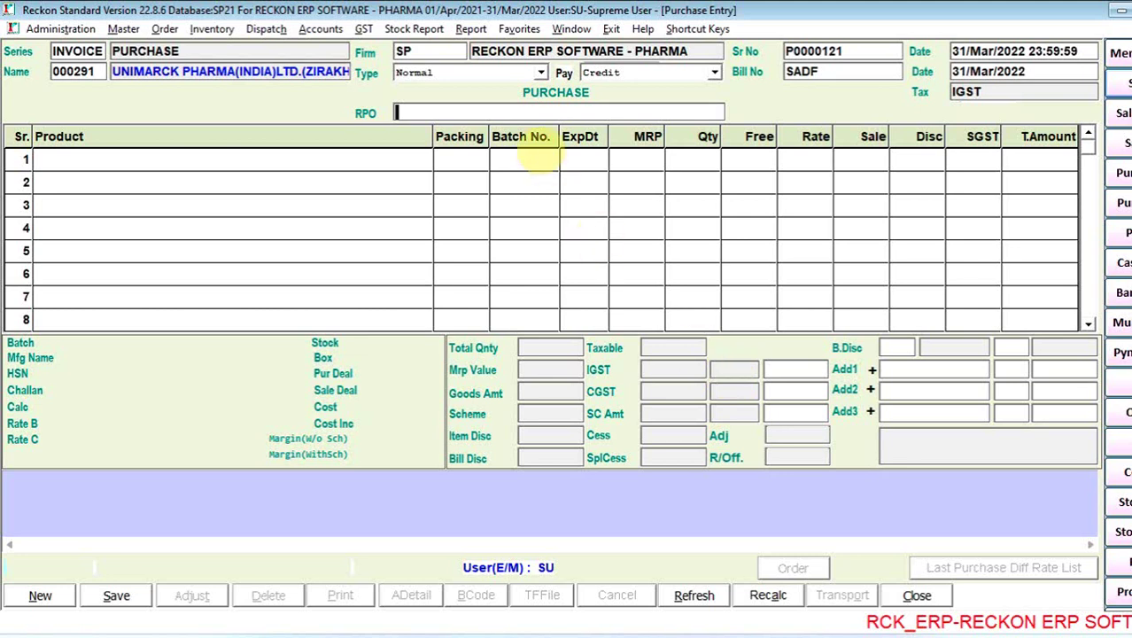
left_click(518, 113)
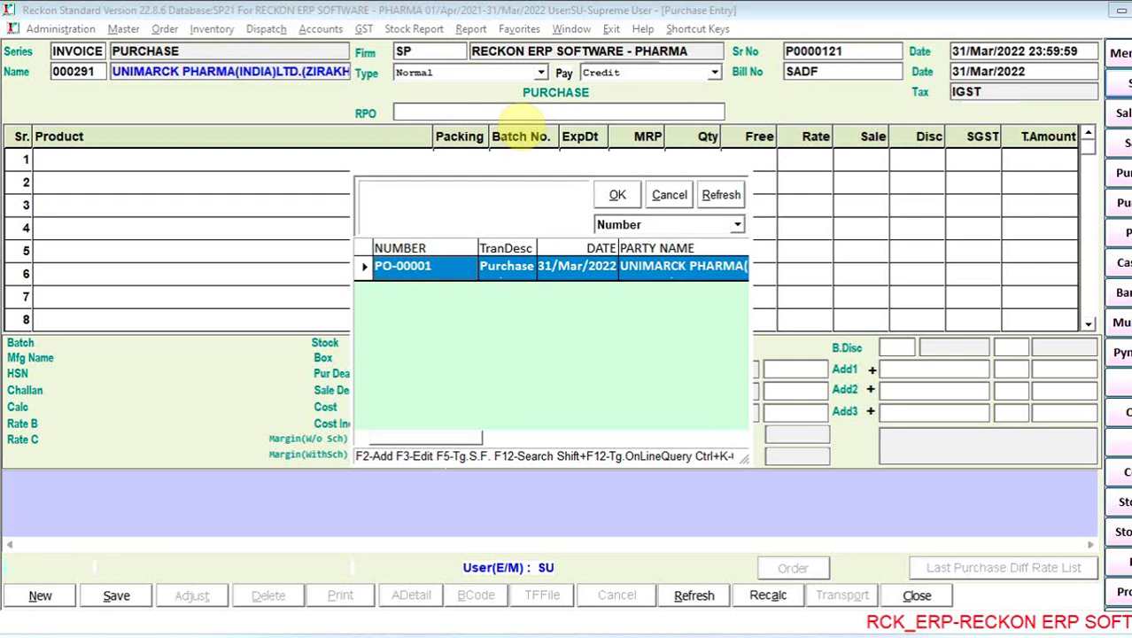
key("Escape")
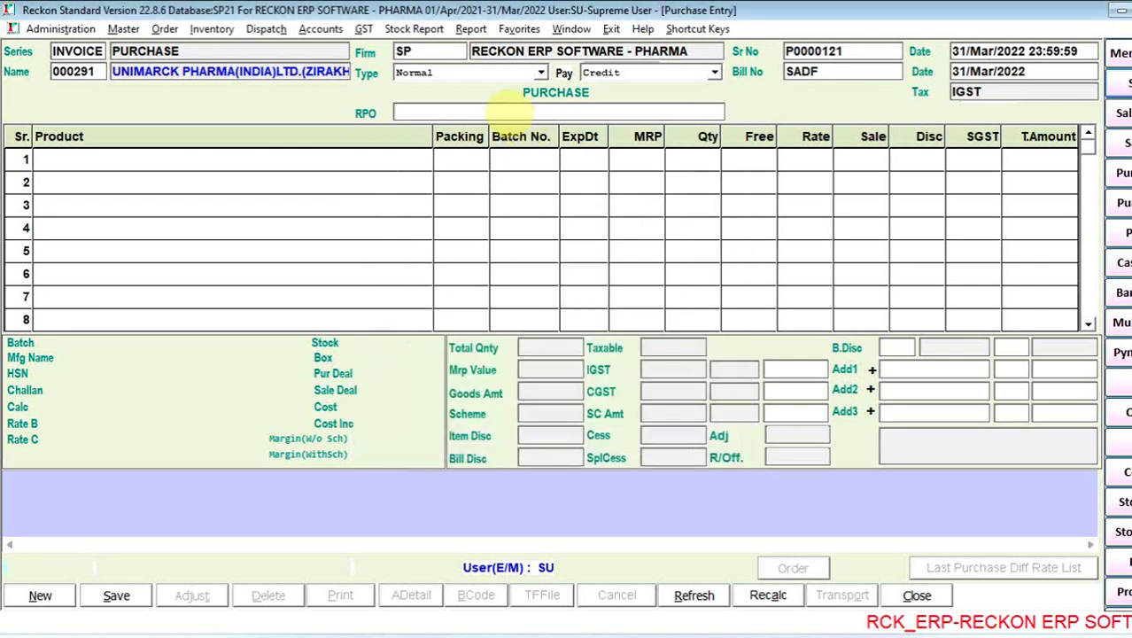
Step: Load the saved UNIMARCK PHARMA purchase P0000114 and reselect its linked purchase order in the RPO field
double_click(857, 50)
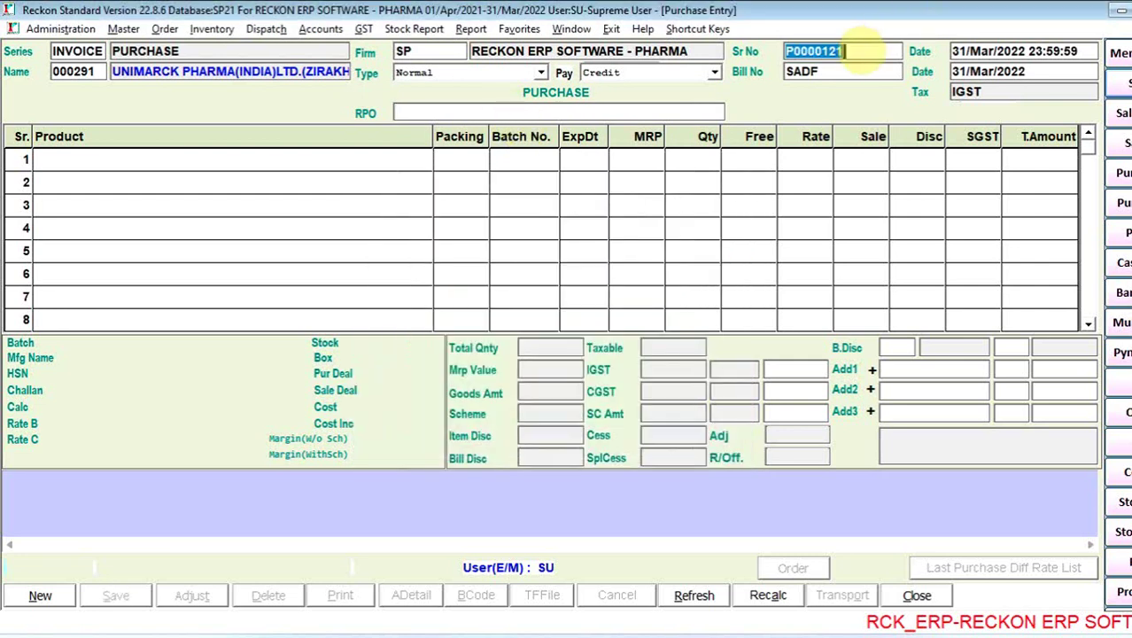
key("Down")
key("Down")
key("Down")
key("Down")
key("Down")
key("Down")
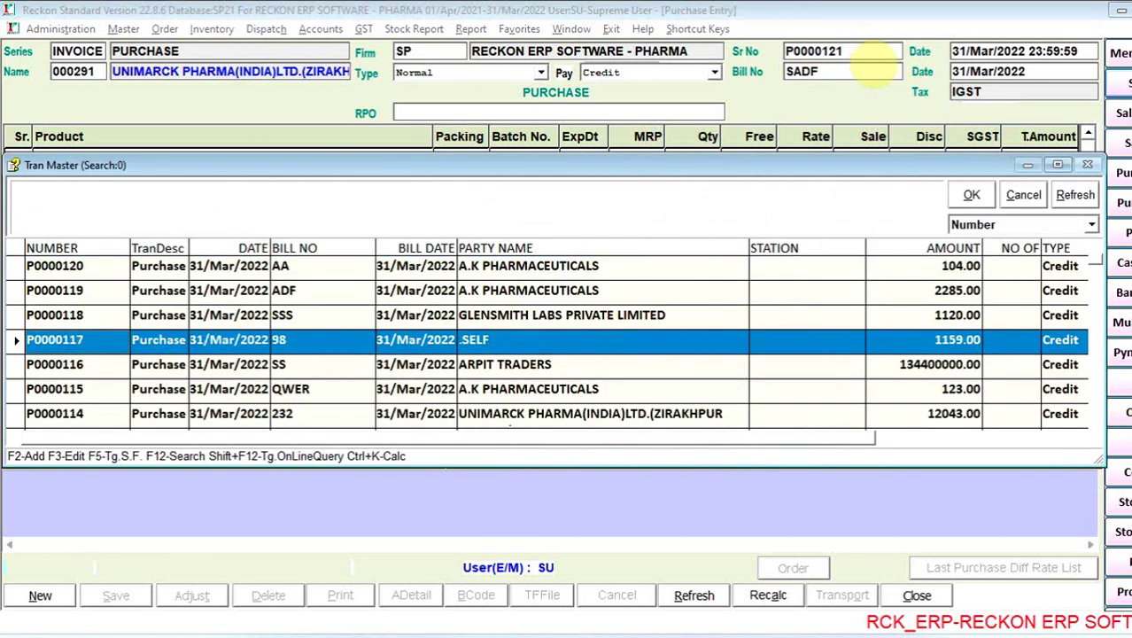
key("Return")
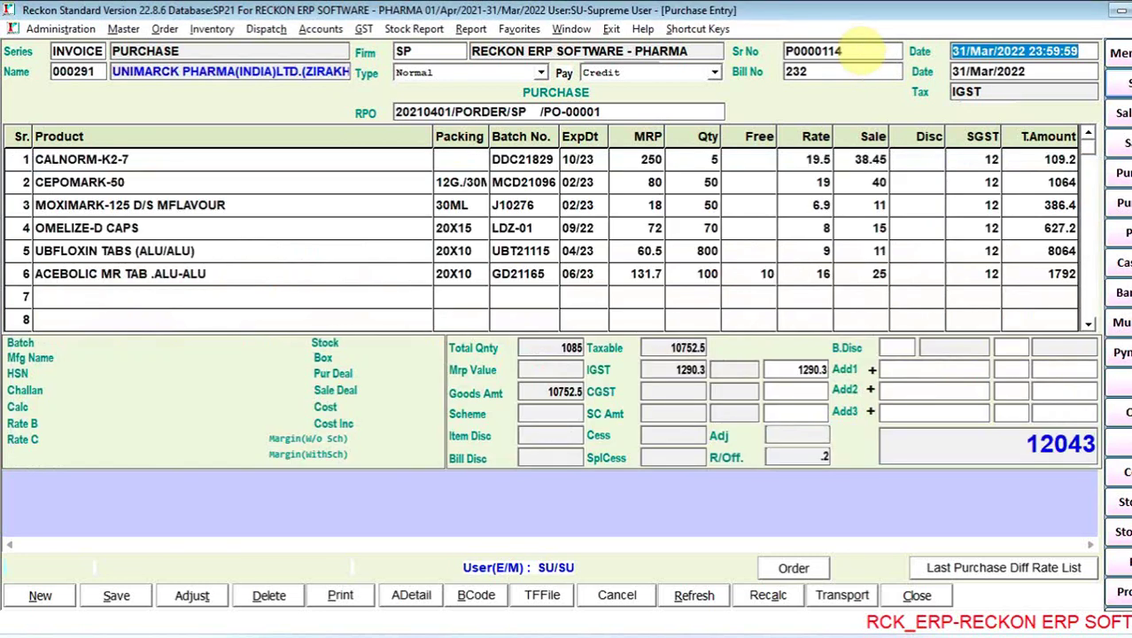
double_click(620, 112)
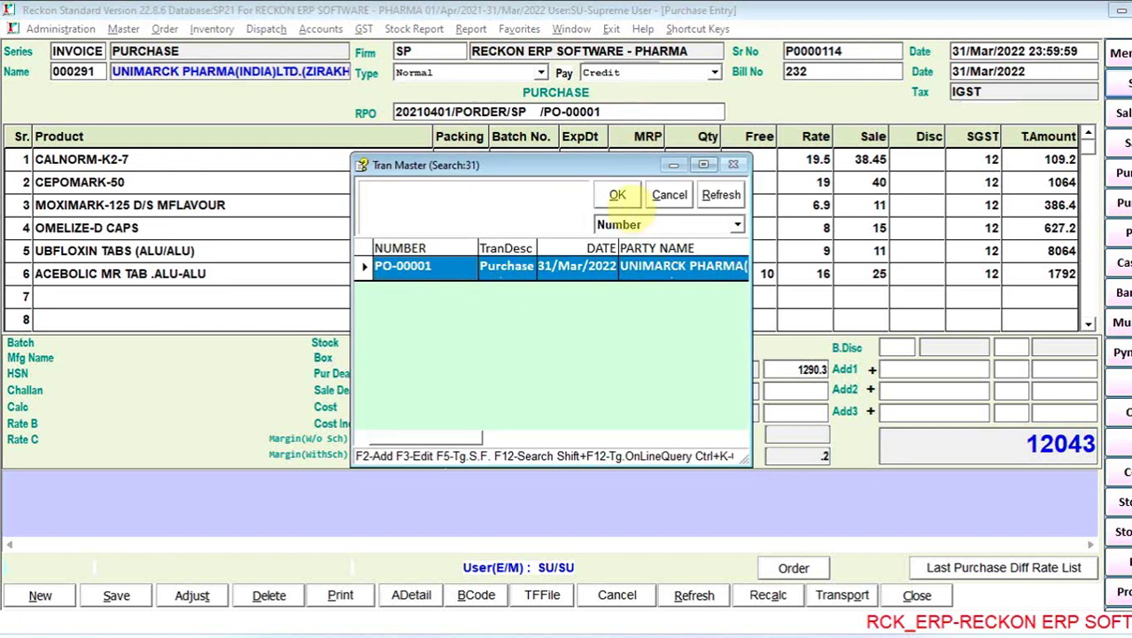
left_click(616, 197)
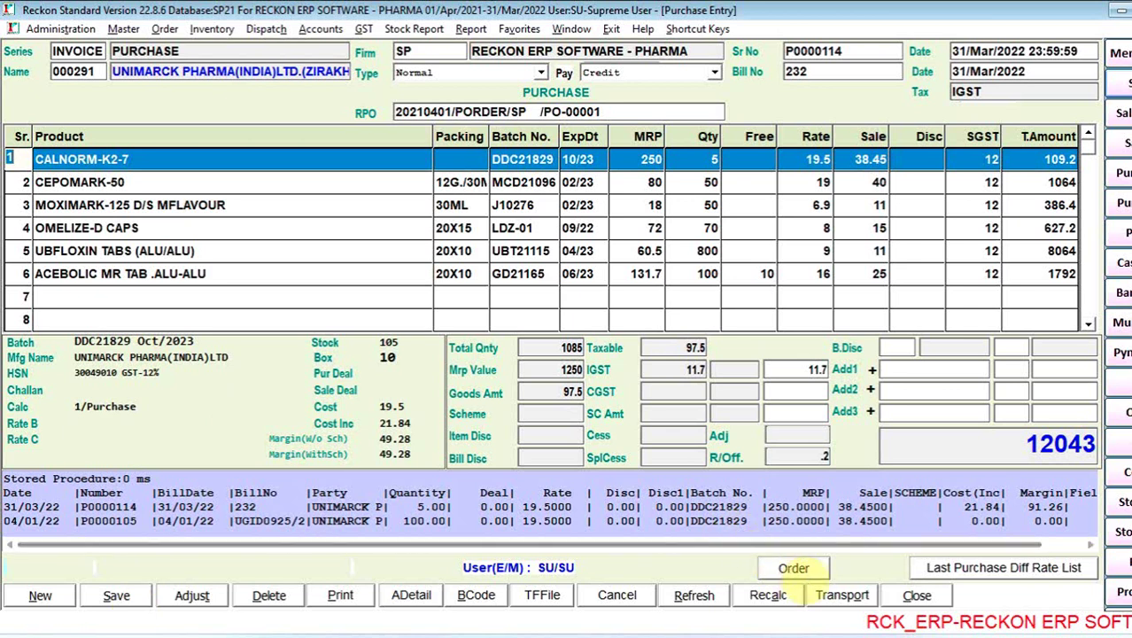
Step: Generate the Purchase VS Order report for this purchase and enlarge its font size to 14.2
left_click(800, 576)
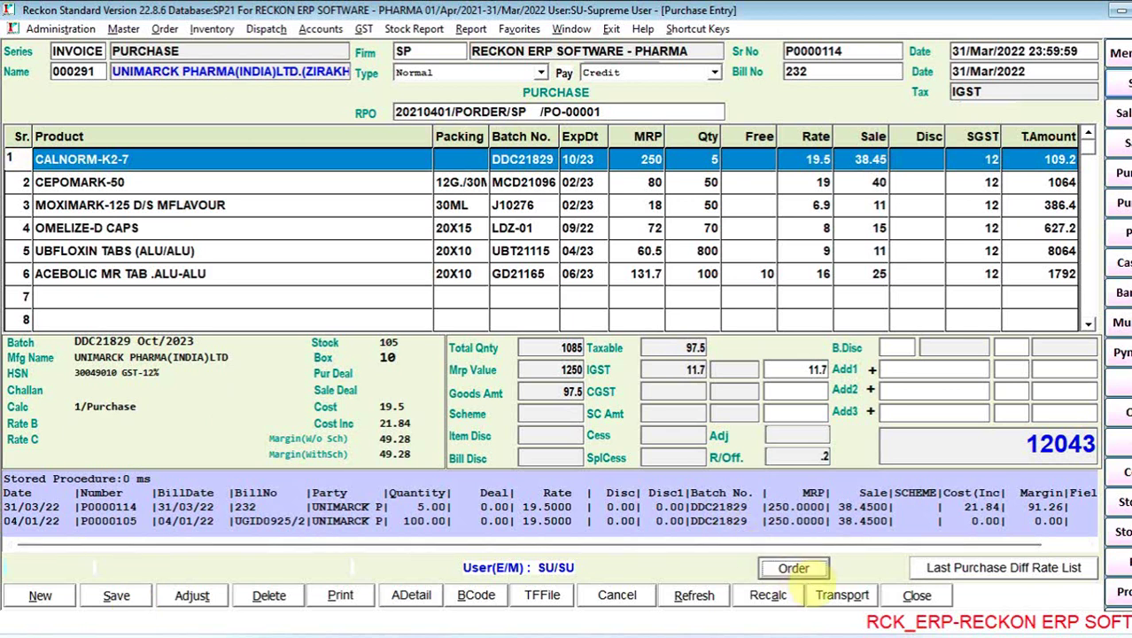
left_click(797, 571)
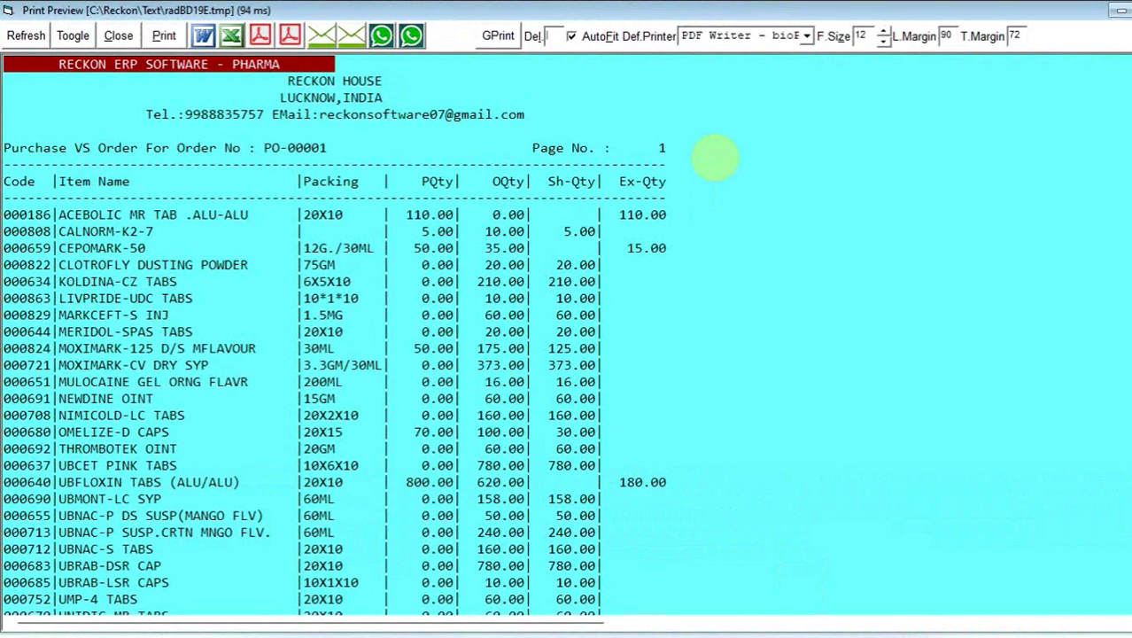
left_click(883, 31)
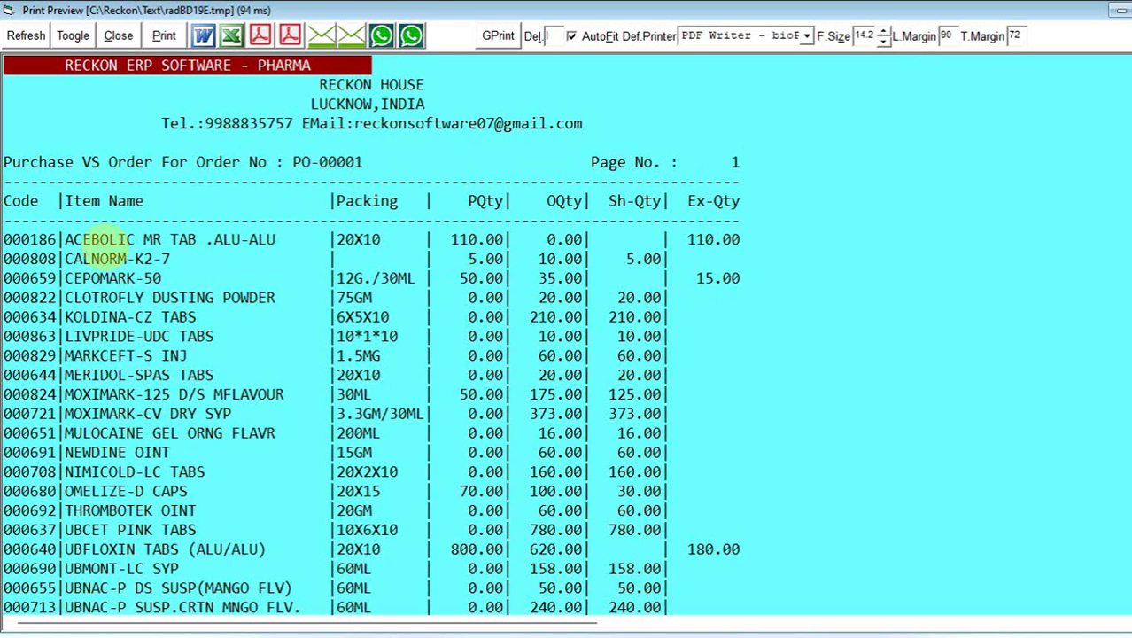
Step: Compare purchased, ordered, short and excess quantities for ACEBOLIC MR TAB, CALNORM-K2-7 and CEPOMARK-50, and close the report
left_click_drag(452, 239, 584, 238)
left_click_drag(689, 239, 747, 239)
left_click_drag(537, 258, 582, 258)
left_click_drag(467, 259, 498, 258)
left_click_drag(618, 259, 645, 257)
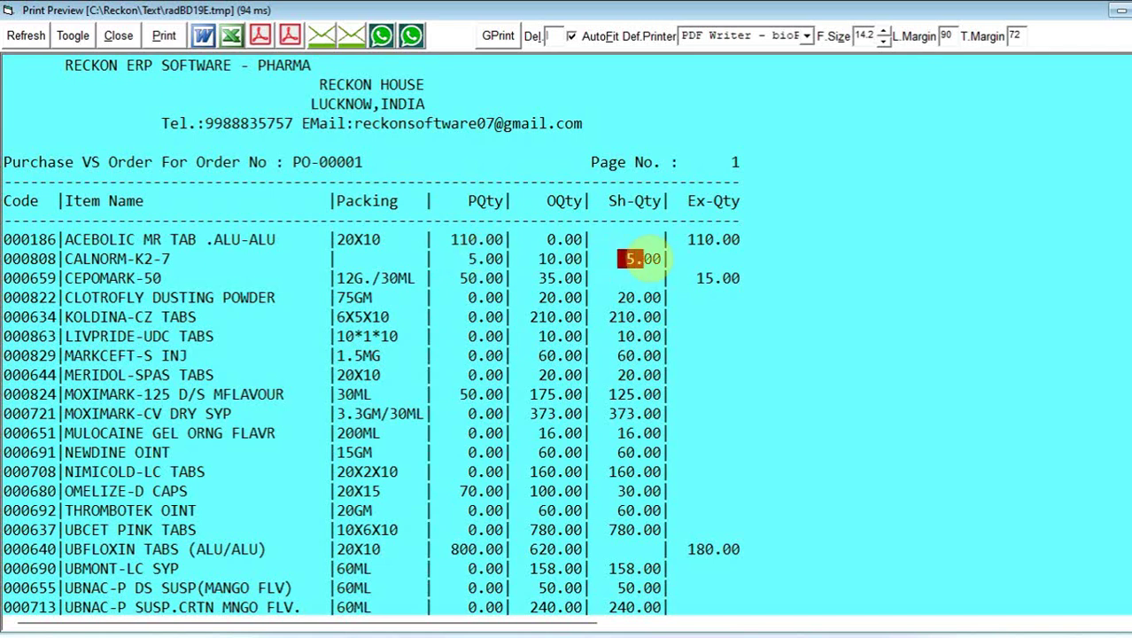
left_click_drag(538, 278, 581, 279)
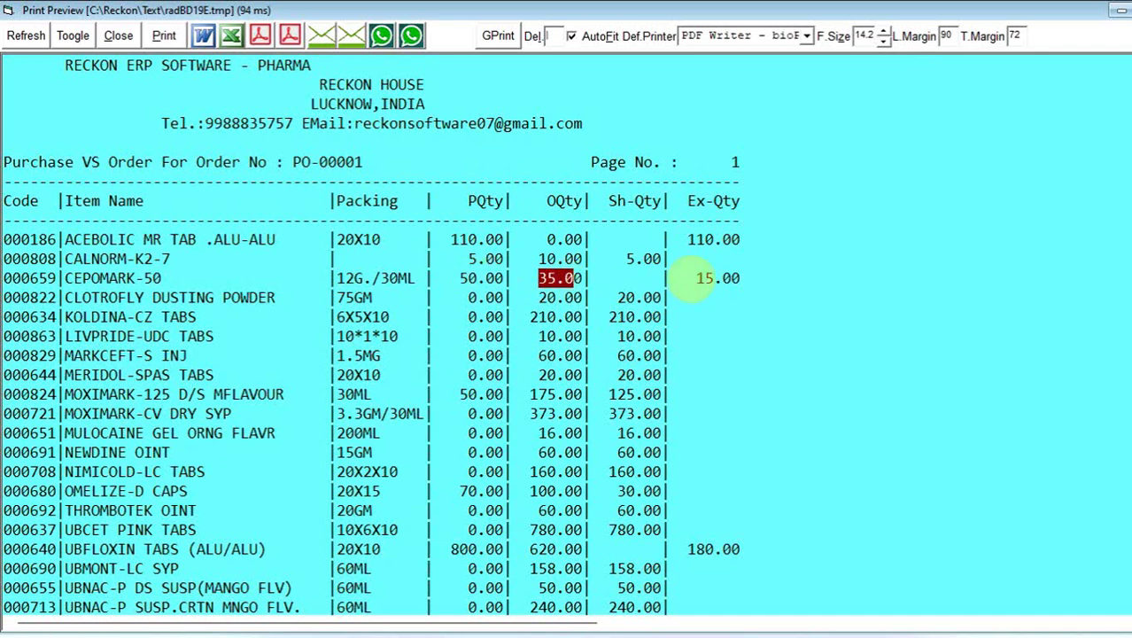
left_click_drag(688, 278, 788, 282)
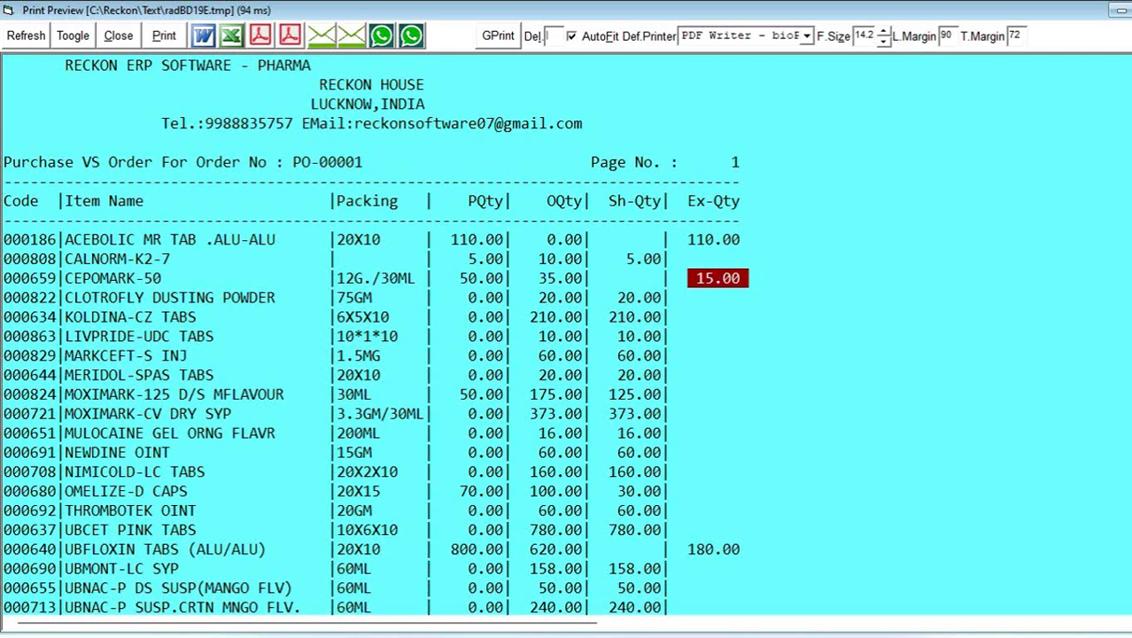
key("Escape")
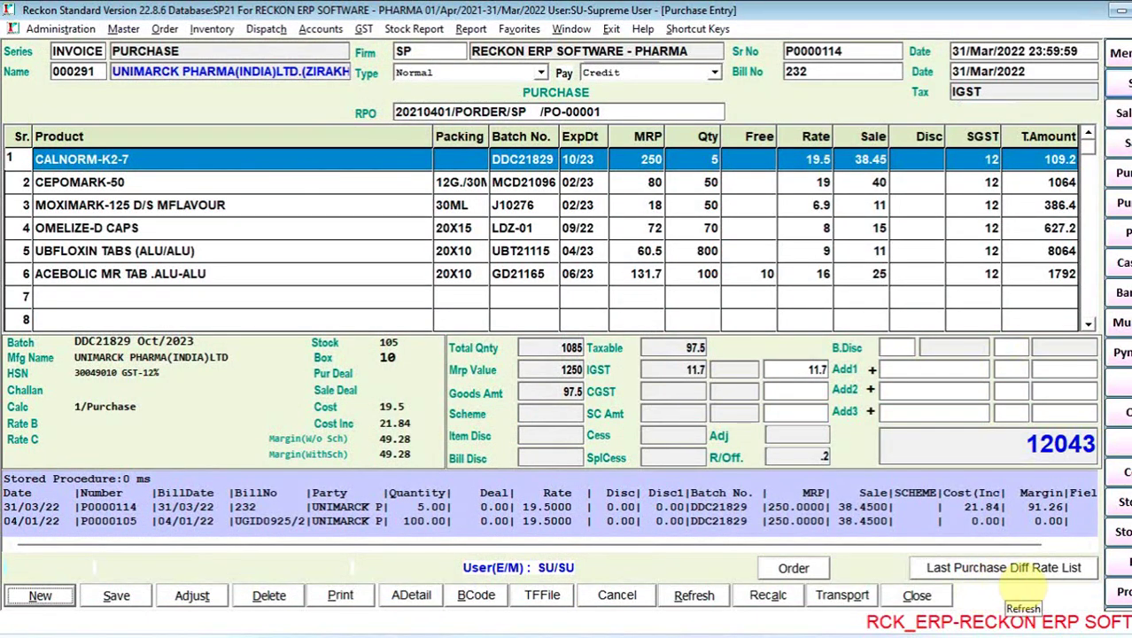
Step: Generate the last purchase rate difference list and compare the current and last purchase rates of OMELIZE-D CAPS
left_click(1015, 575)
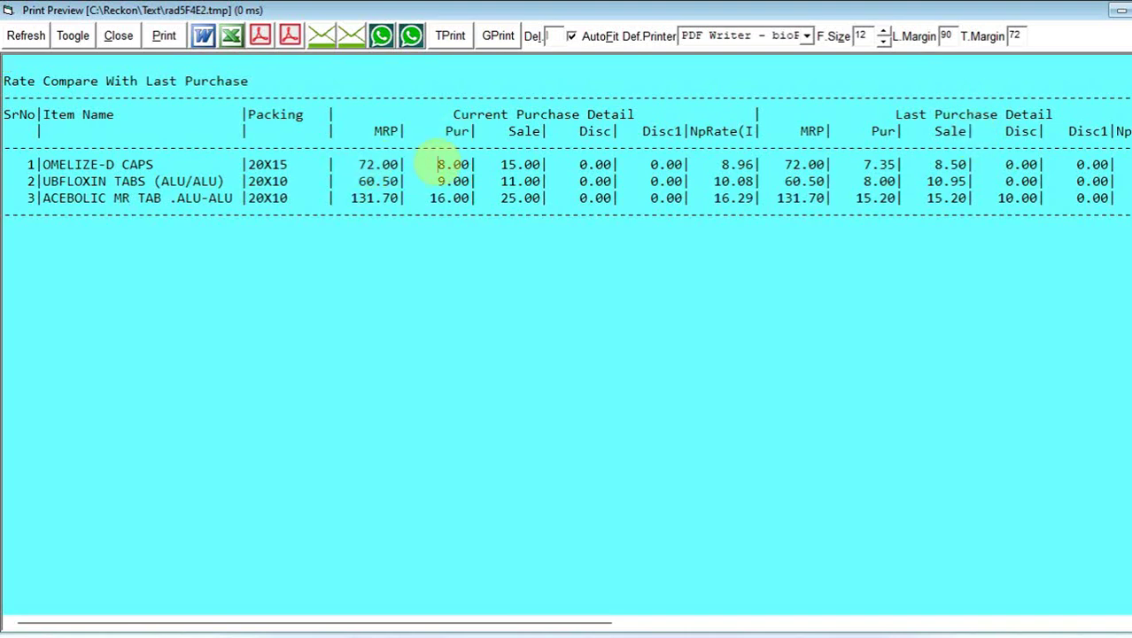
left_click_drag(437, 165, 476, 164)
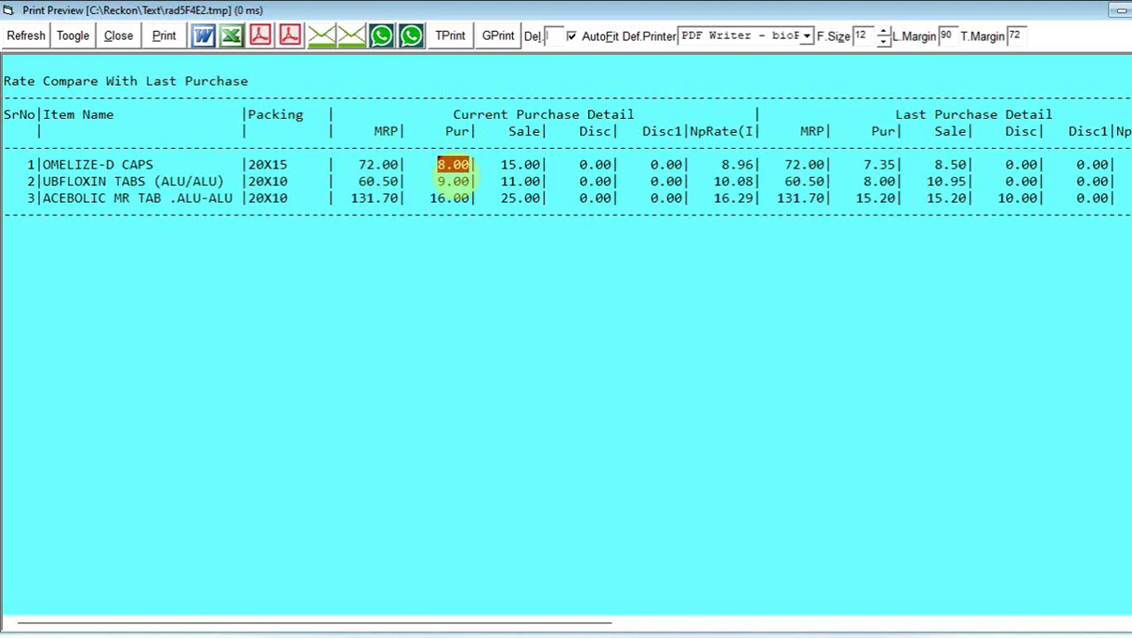
left_click_drag(856, 165, 895, 166)
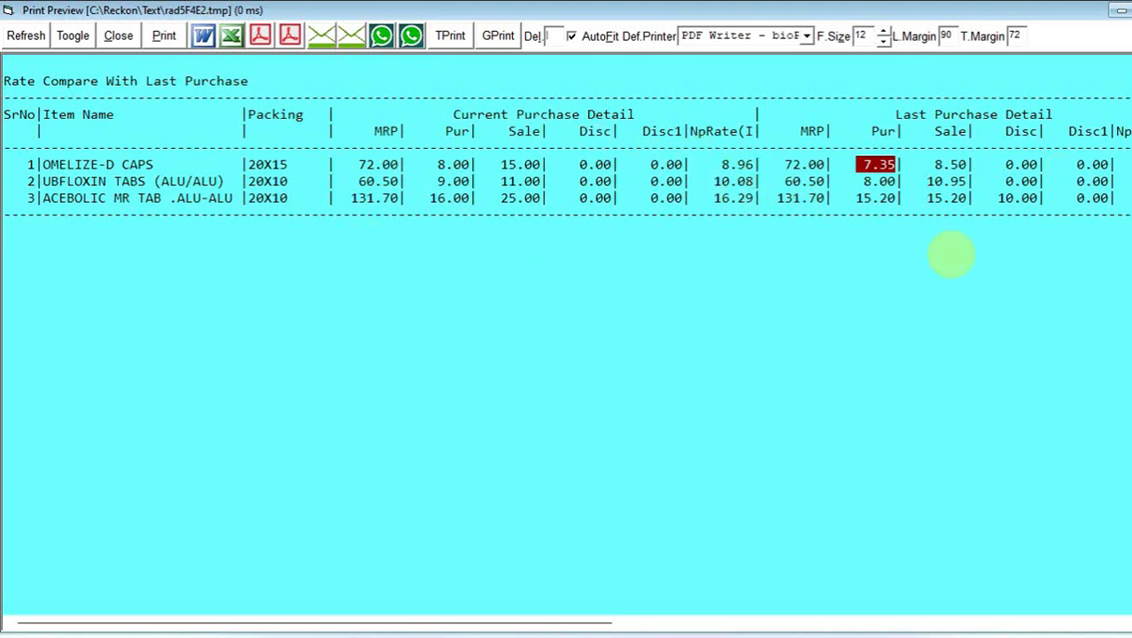
Step: View the whole rate comparison at font size 11.2, and close the report and the purchase entry
left_click_drag(589, 627, 496, 582)
left_click(883, 40)
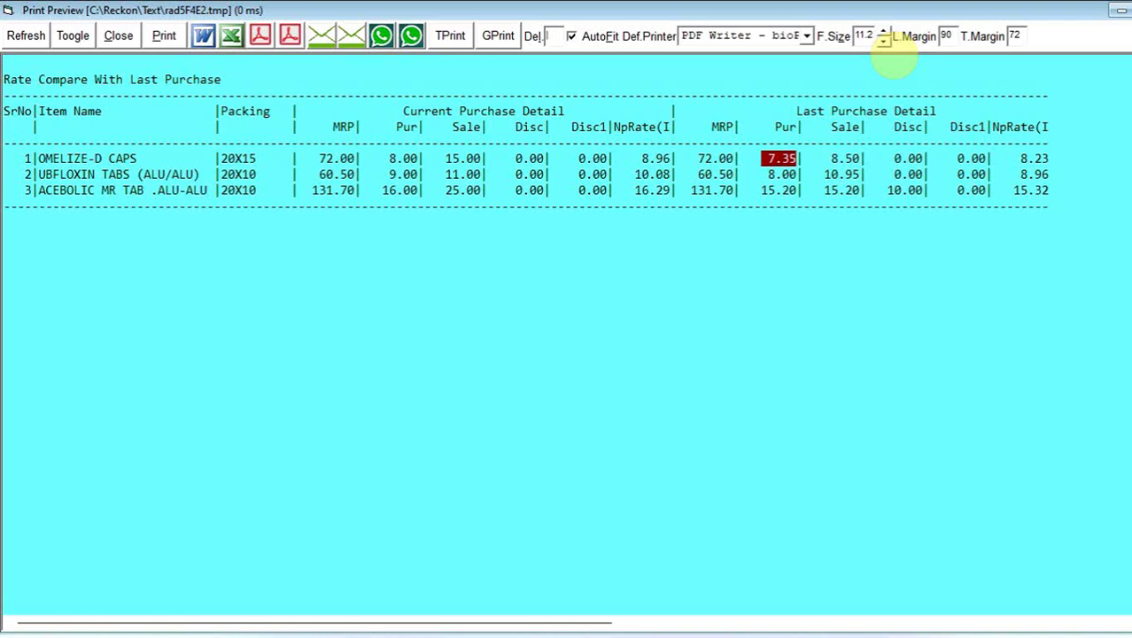
left_click(883, 31)
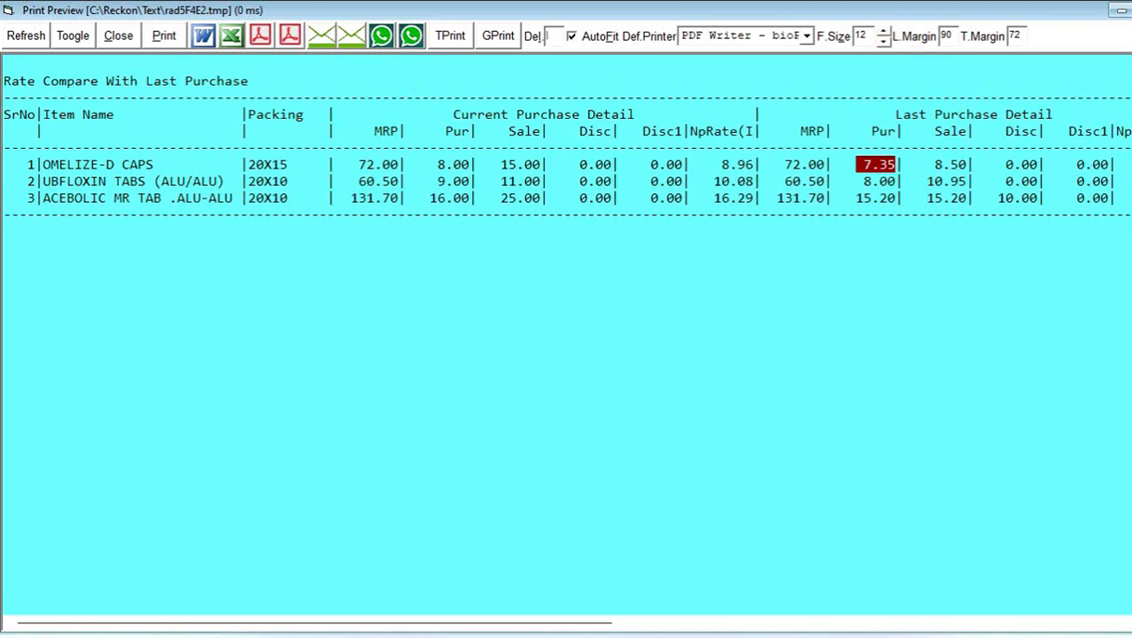
key("Escape")
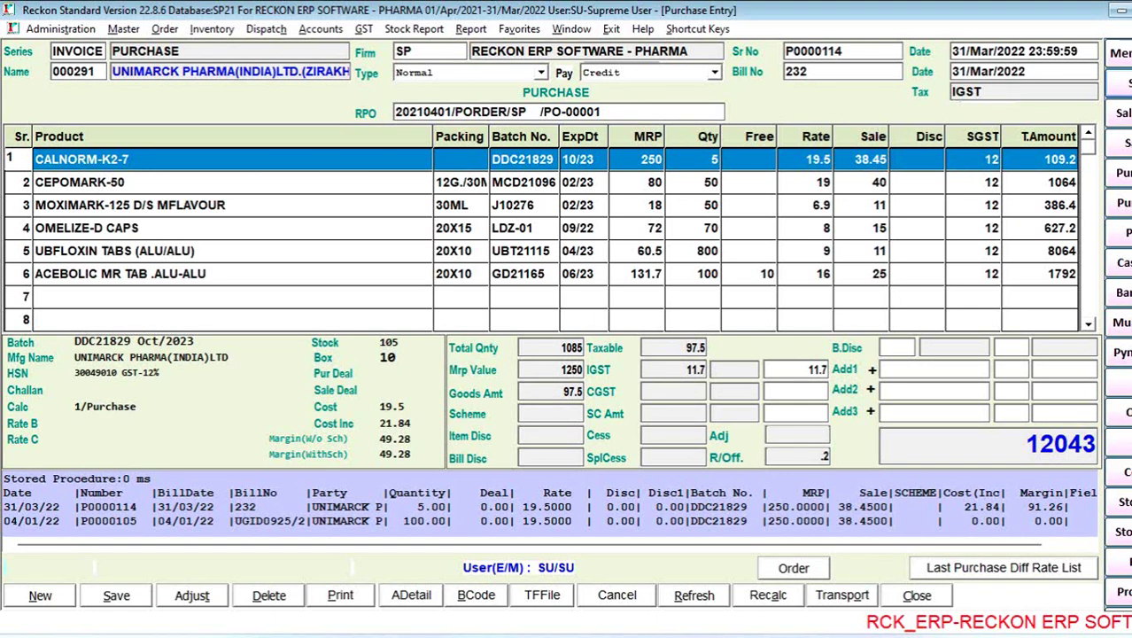
key("Escape")
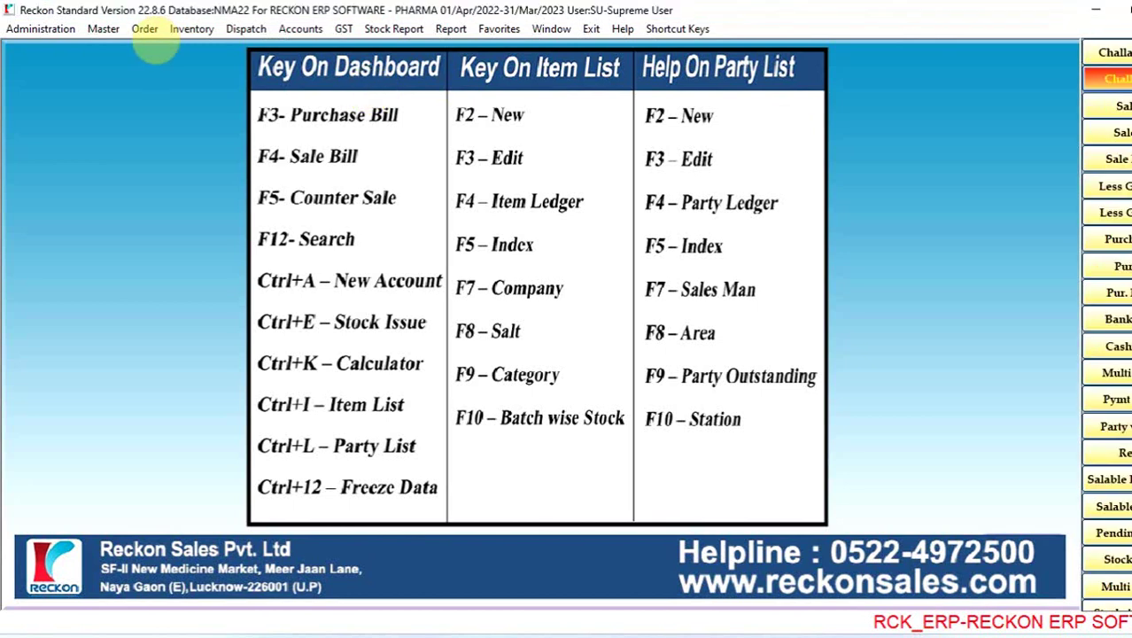
Step: Start a Re-Order System purchase order for firm NMA with INTAS PHARMACEUTICALS LTD as the selected supplier
left_click(145, 28)
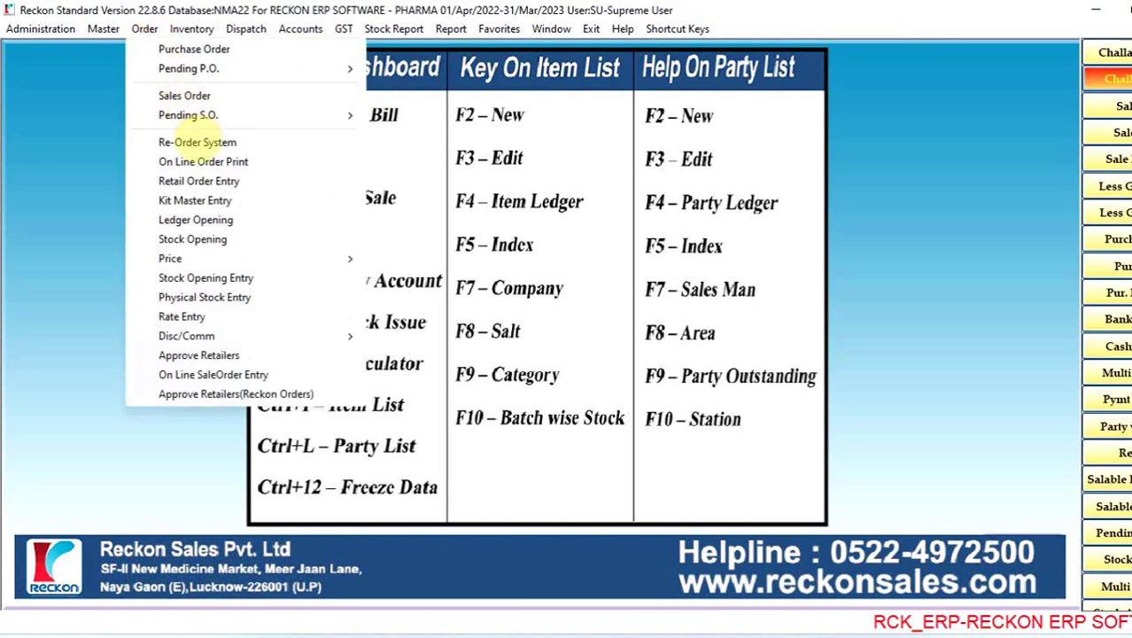
left_click(197, 142)
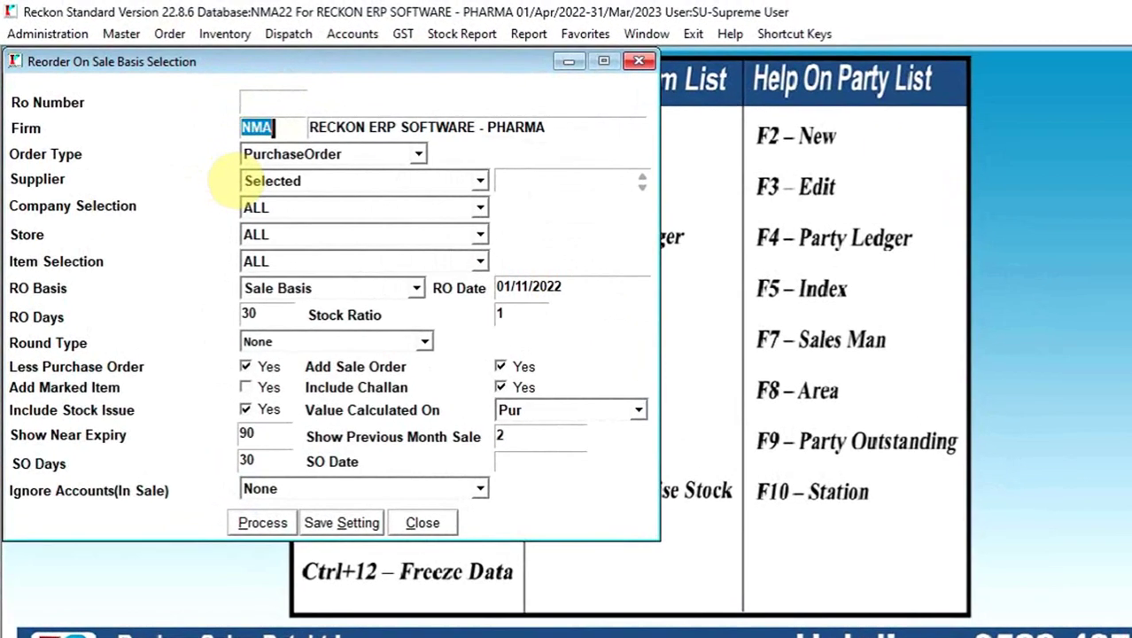
key("Return")
key("Return")
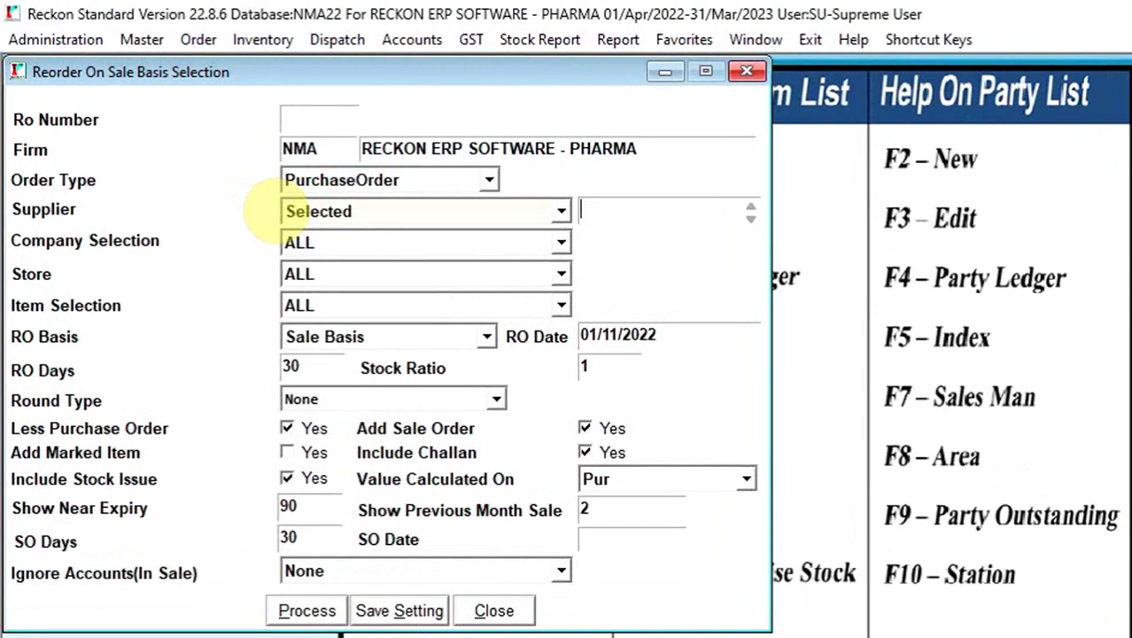
key("Return")
type("INTAS")
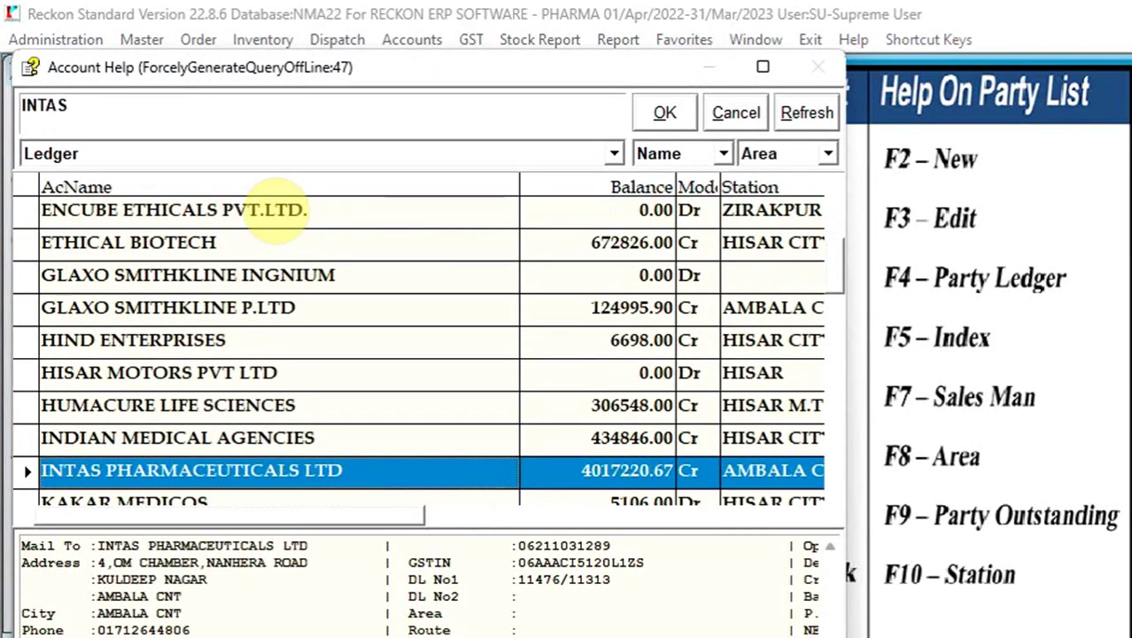
key("Return")
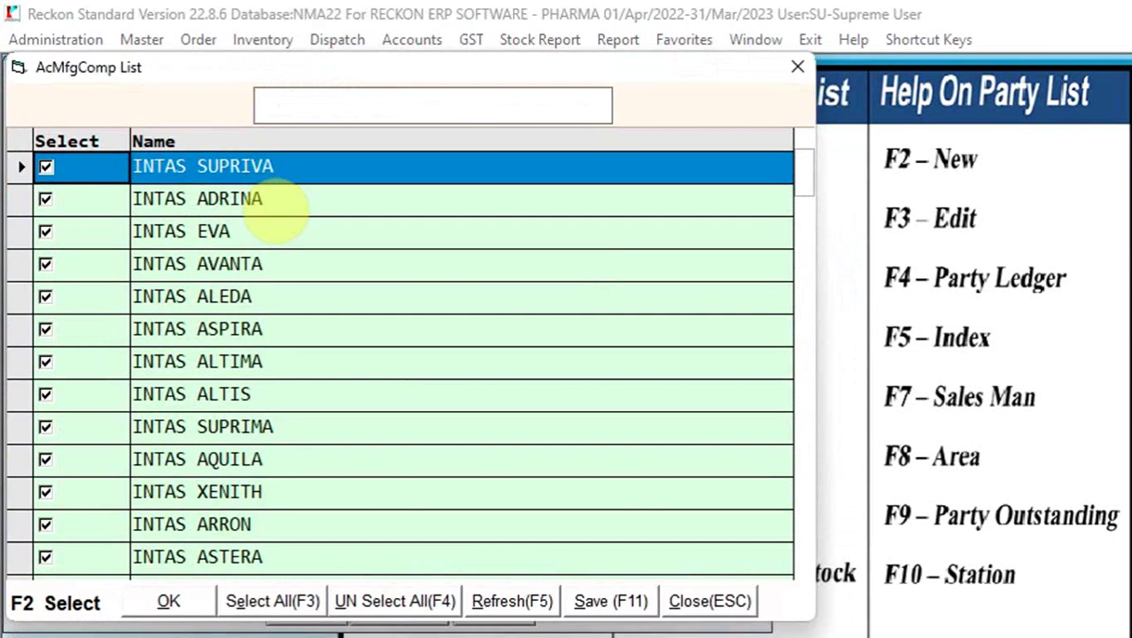
Step: Examine which manufacturer companies are ticked for the selected supplier, and close the company list
key("Down")
key("Down")
key("Down")
key("Down")
key("Down")
key("Down")
key("Down")
key("Down")
key("Down")
key("Down")
key("Down")
key("Down")
key("Down")
key("Down")
key("Down")
key("Down")
key("Down")
key("Down")
key("Down")
key("Down")
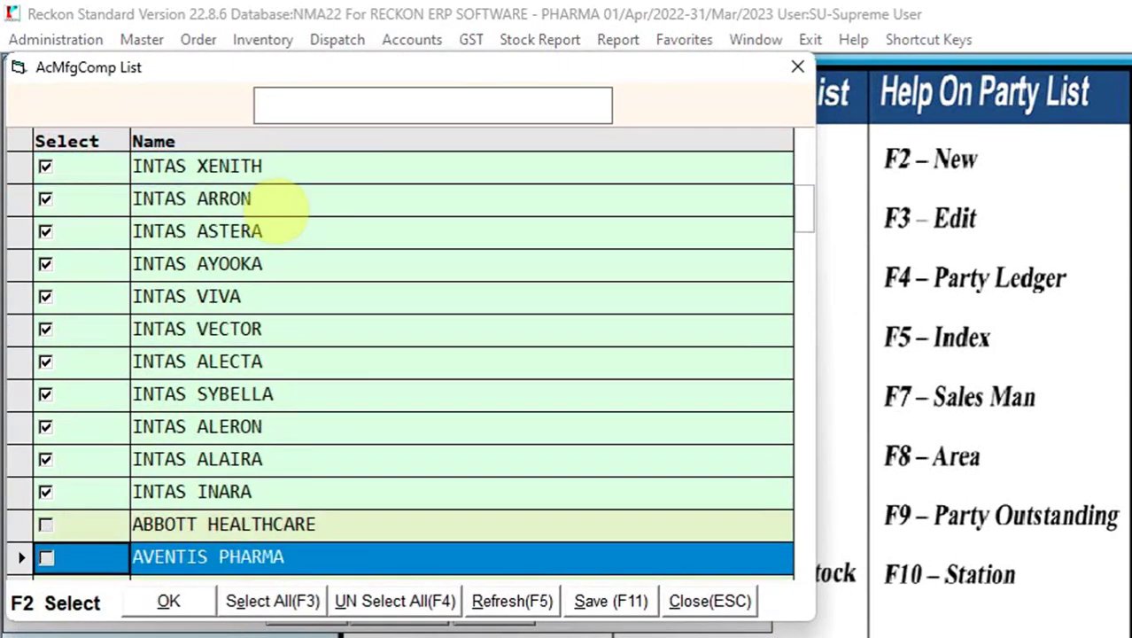
key("Down")
key("Down")
key("Down")
key("Down")
key("Down")
key("Down")
key("Down")
key("Down")
key("Down")
key("Up")
key("Up")
key("Up")
key("Up")
key("Up")
key("Up")
key("Up")
key("Up")
key("Up")
key("Up")
key("Up")
key("Up")
key("Up")
key("Up")
key("Up")
key("Up")
key("Up")
key("Up")
key("Up")
key("Up")
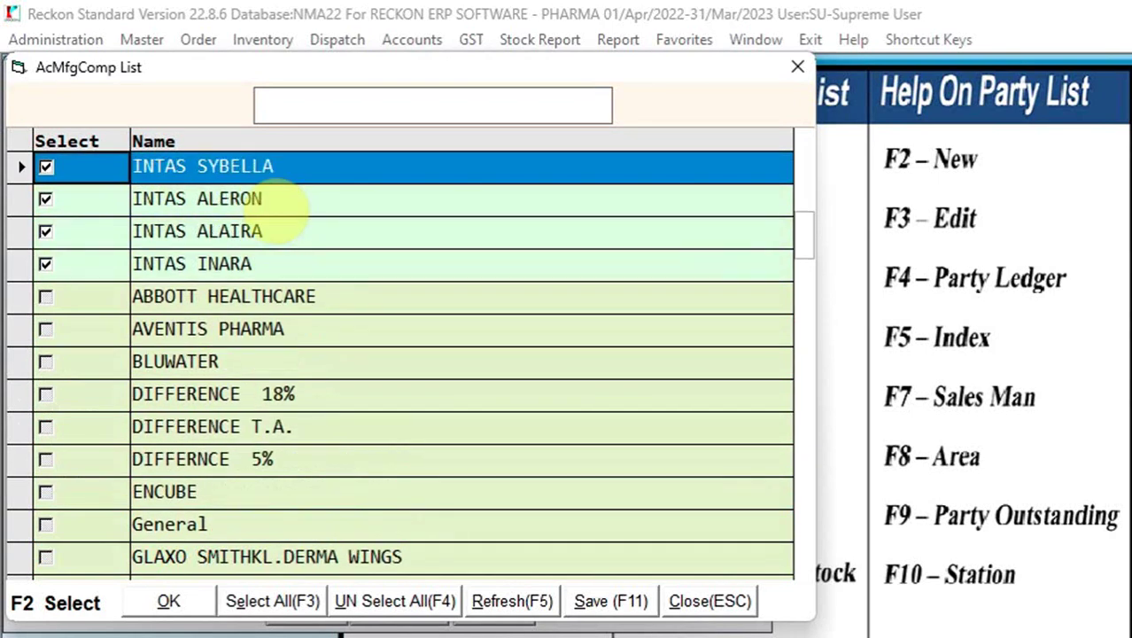
key("Escape")
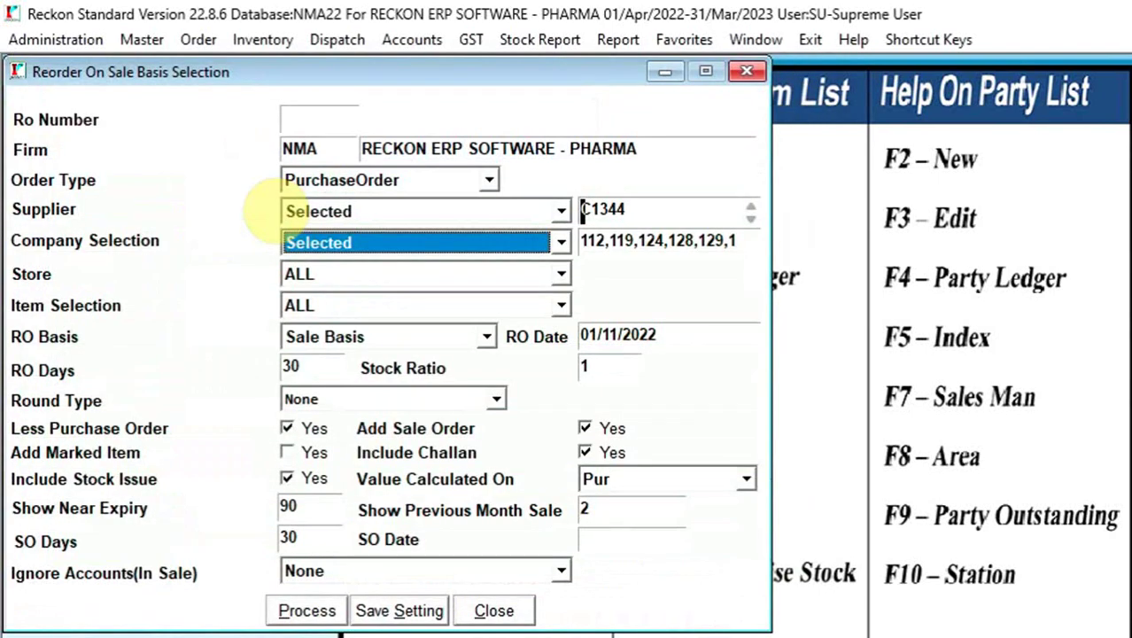
Step: Keep Store at ALL, and set Item Selection to Sale+Order and RO Basis to Sale Basis
key("Tab")
key("Tab")
key("Tab")
key("Tab")
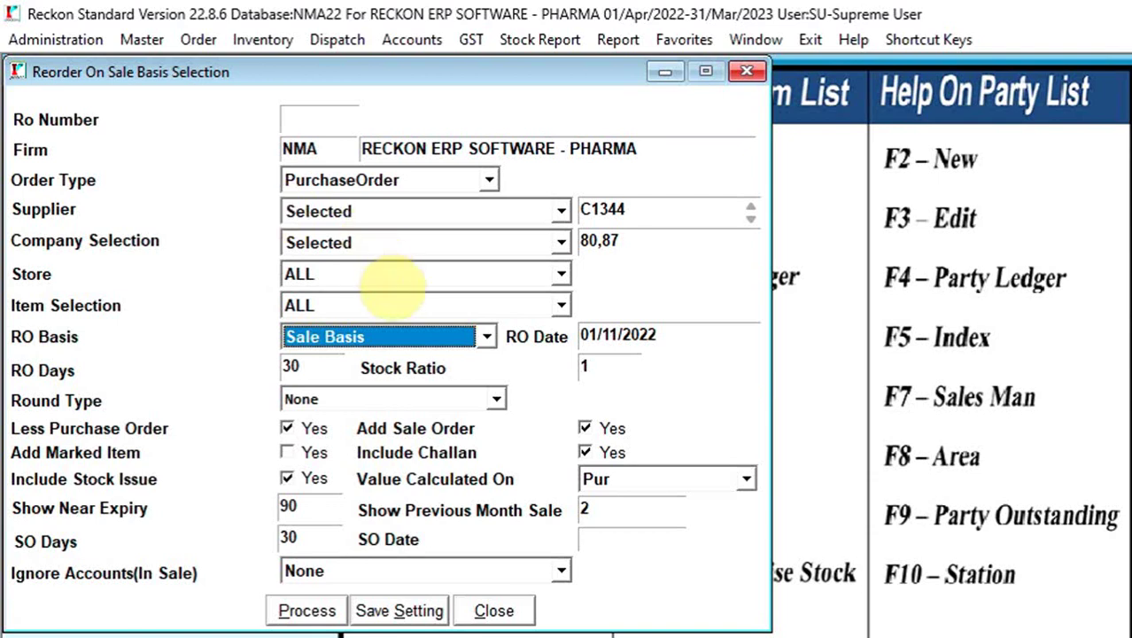
left_click(372, 270)
left_click(372, 270)
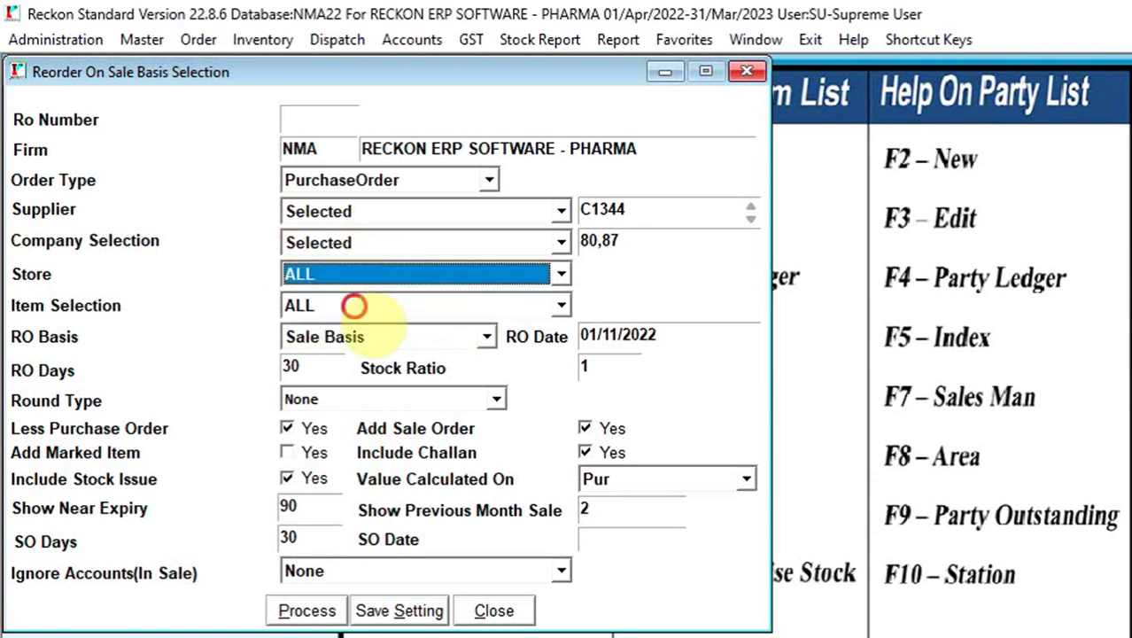
left_click(379, 304)
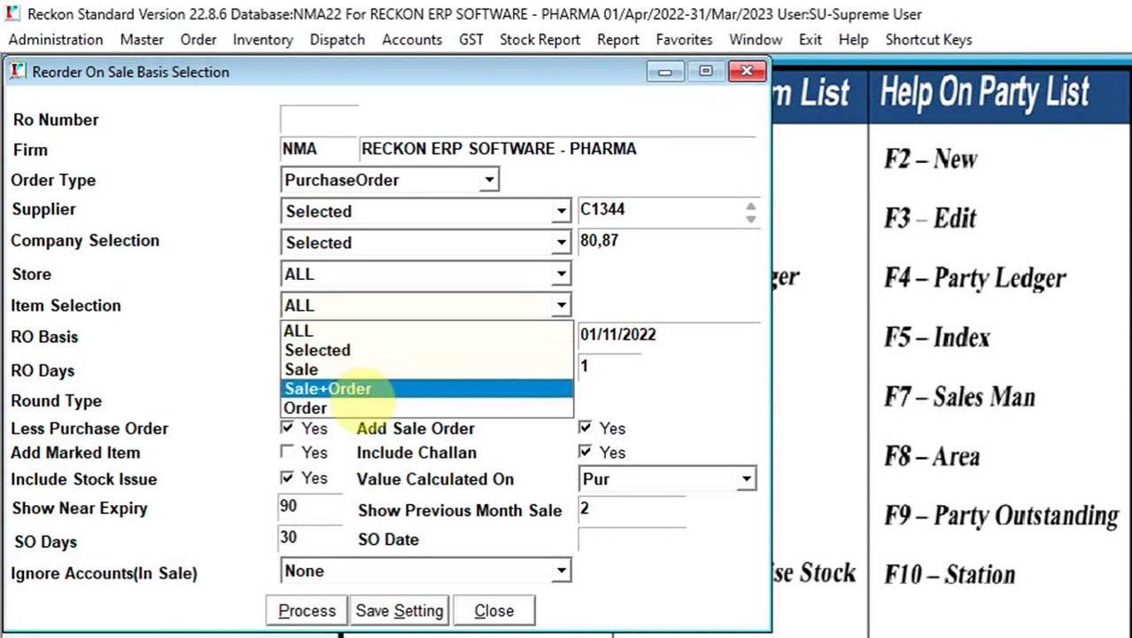
left_click(341, 388)
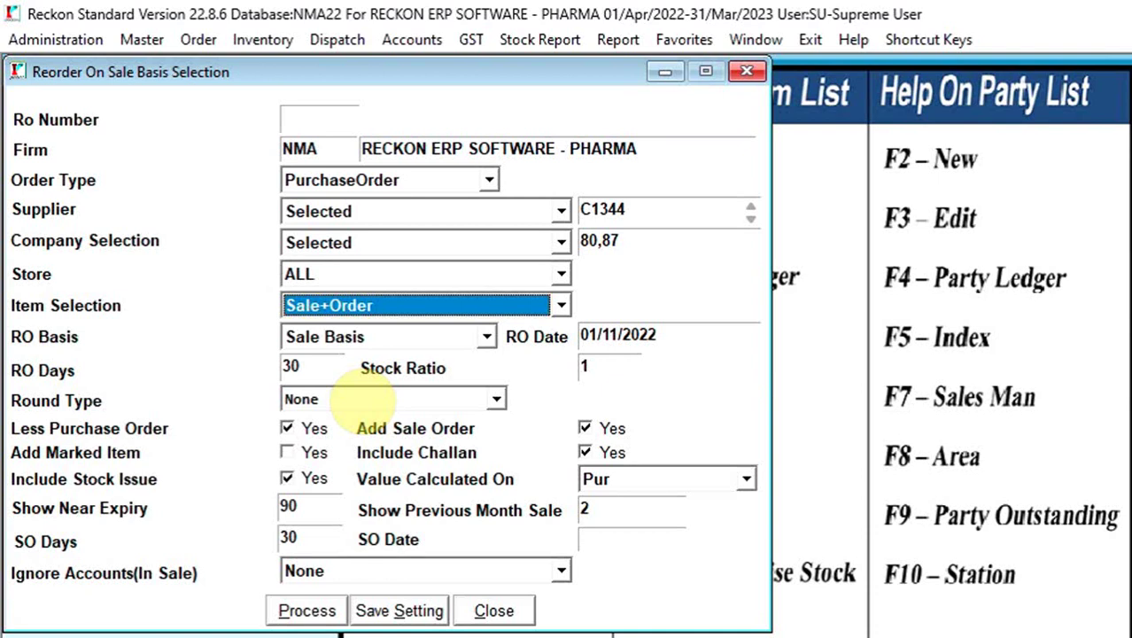
left_click(425, 304)
left_click(368, 306)
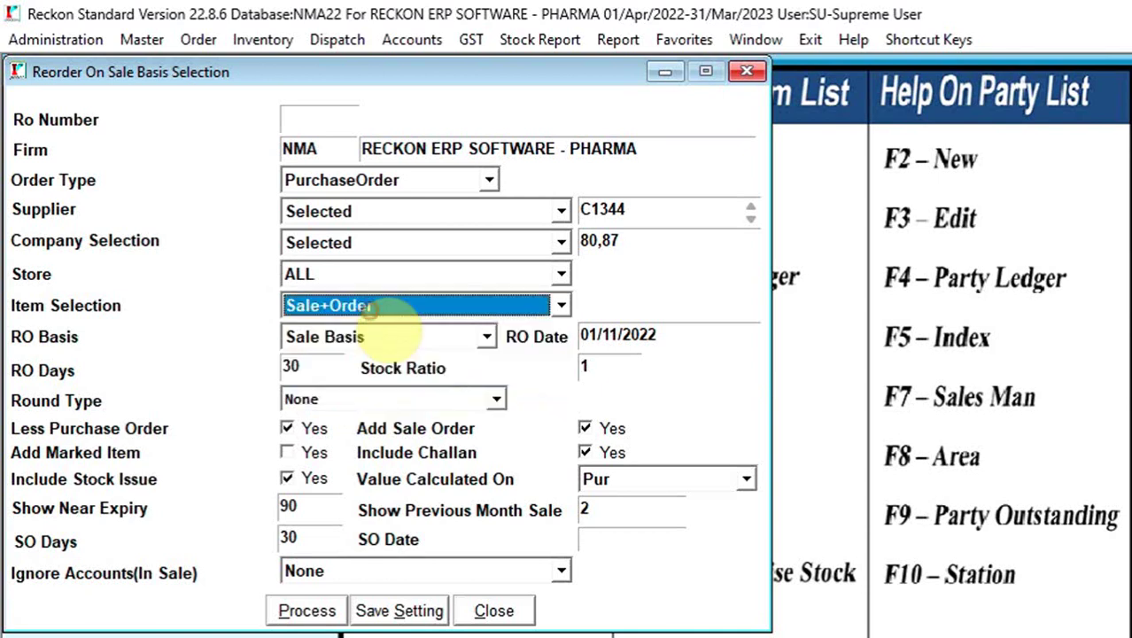
left_click(368, 339)
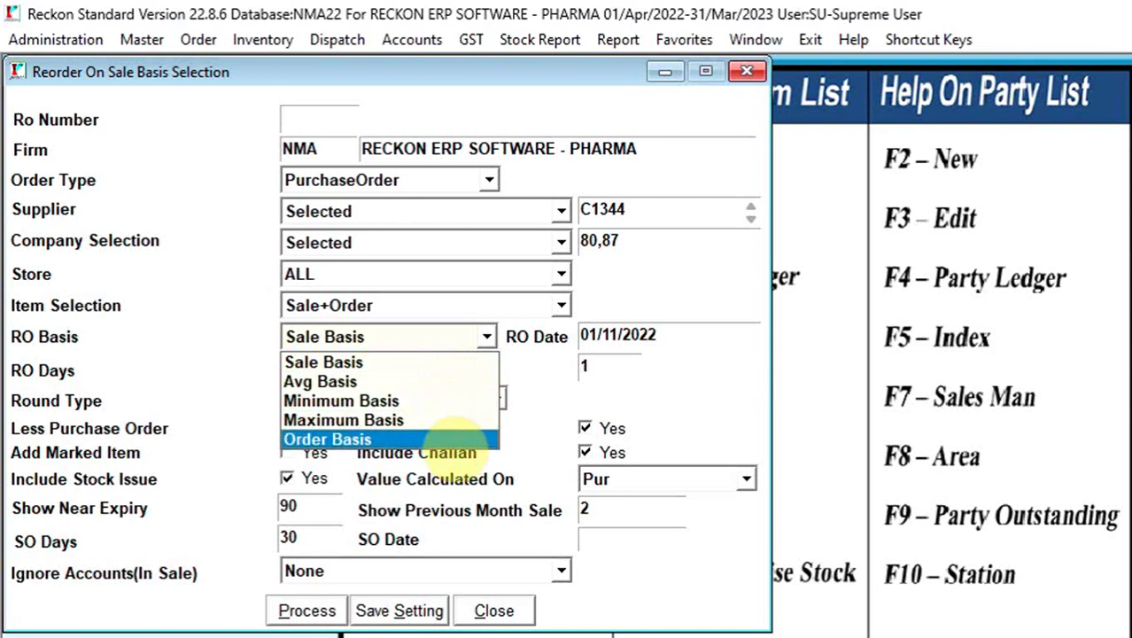
left_click(463, 361)
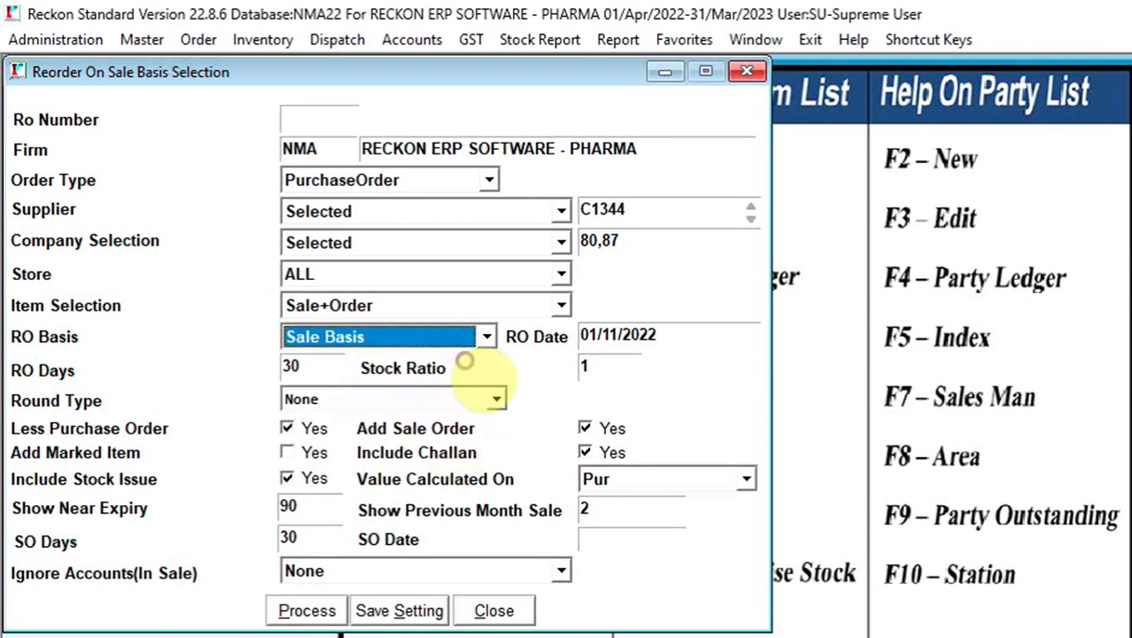
Step: Set the RO Date to 01/10/2022, keeping 30 RO days, stock ratio 1 and round type None
left_click(692, 340)
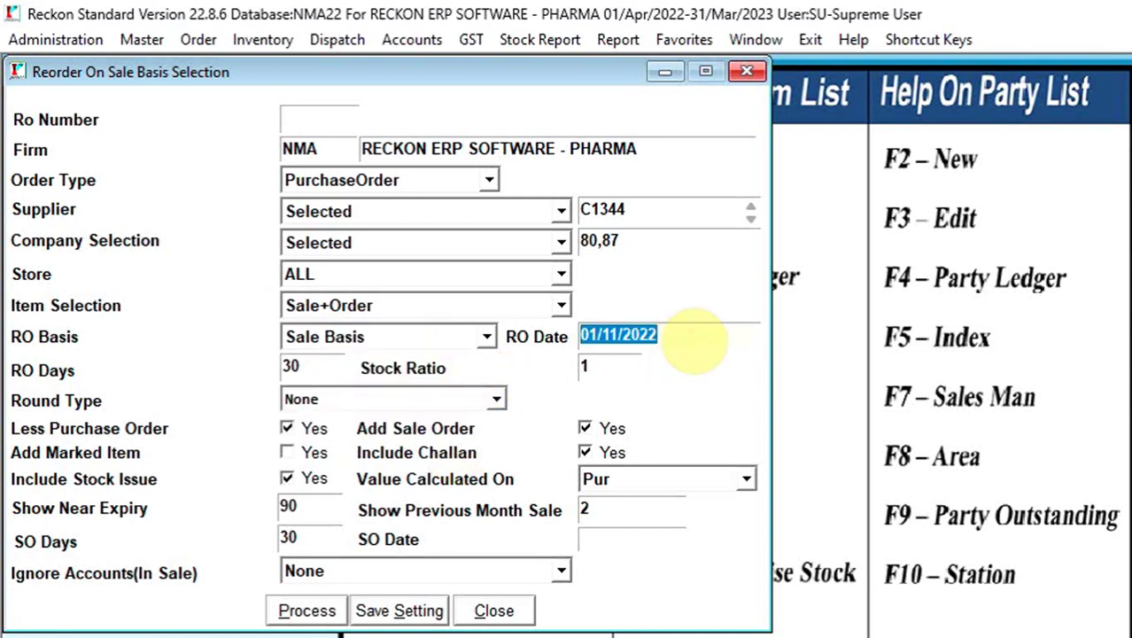
type("01/")
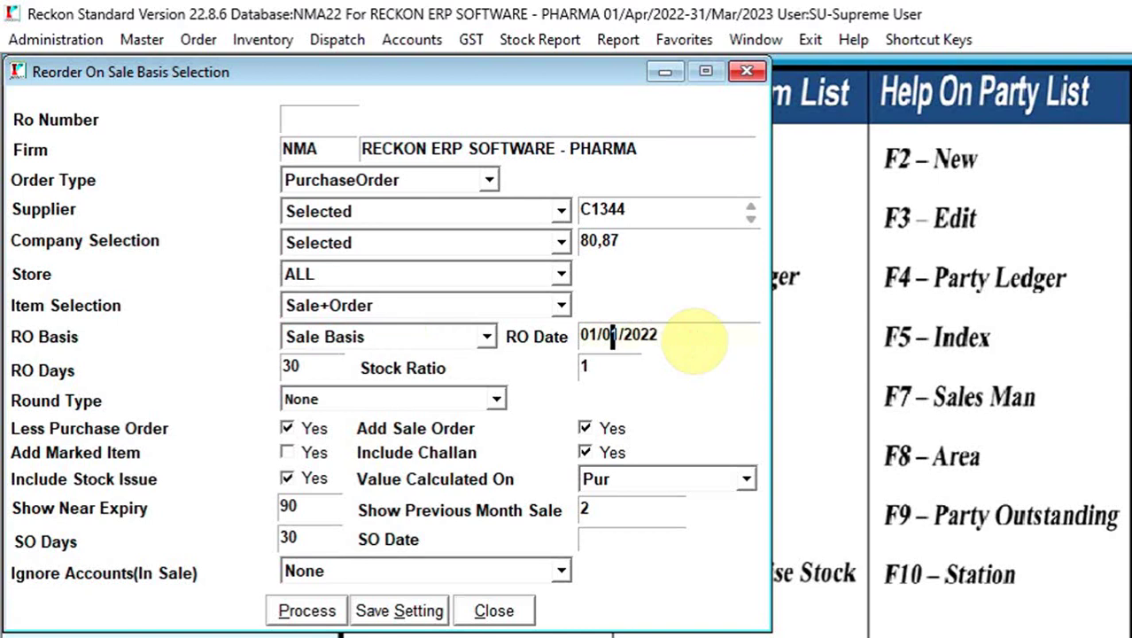
type("10")
key("Return")
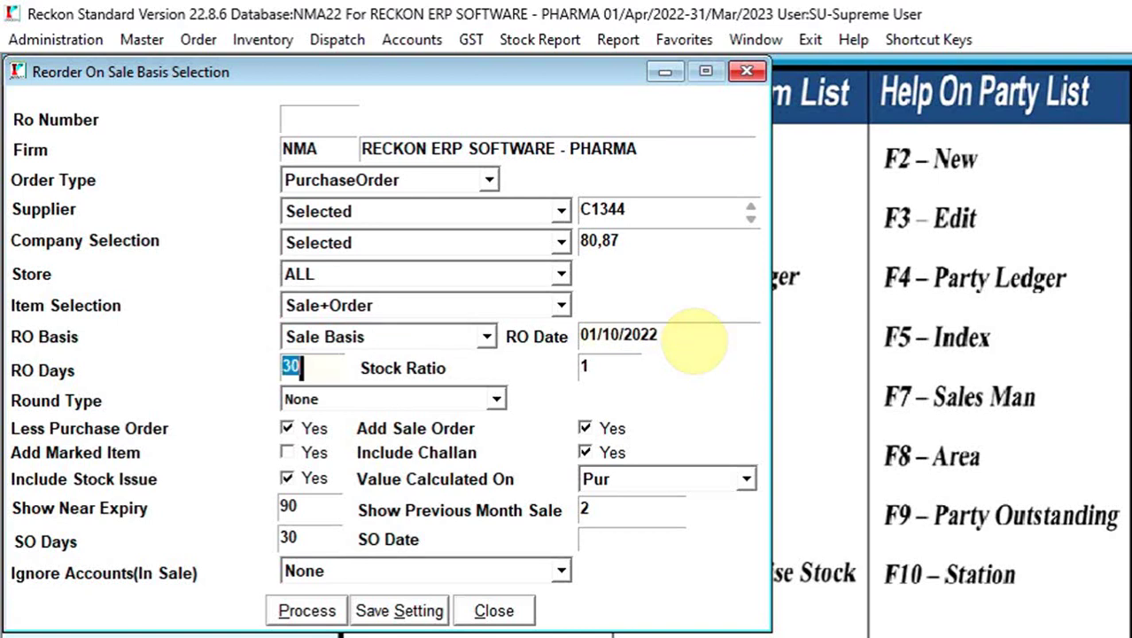
key("Return")
key("Return")
key("Return")
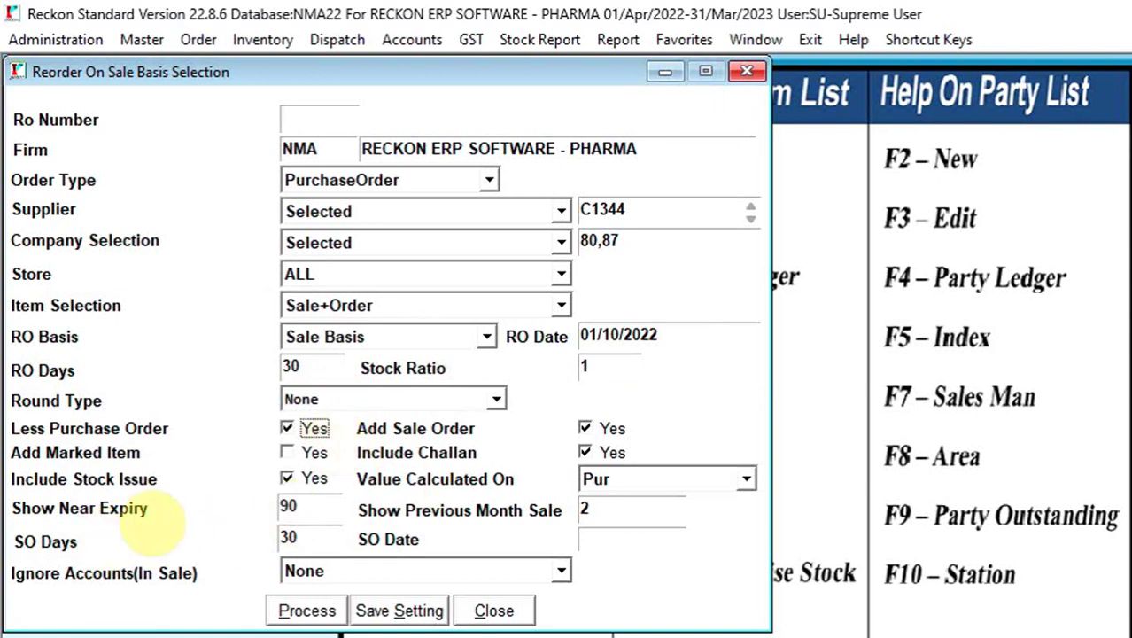
Step: Process the reorder with Include Stock Issue enabled and Show Near Expiry at 90
left_click(312, 478)
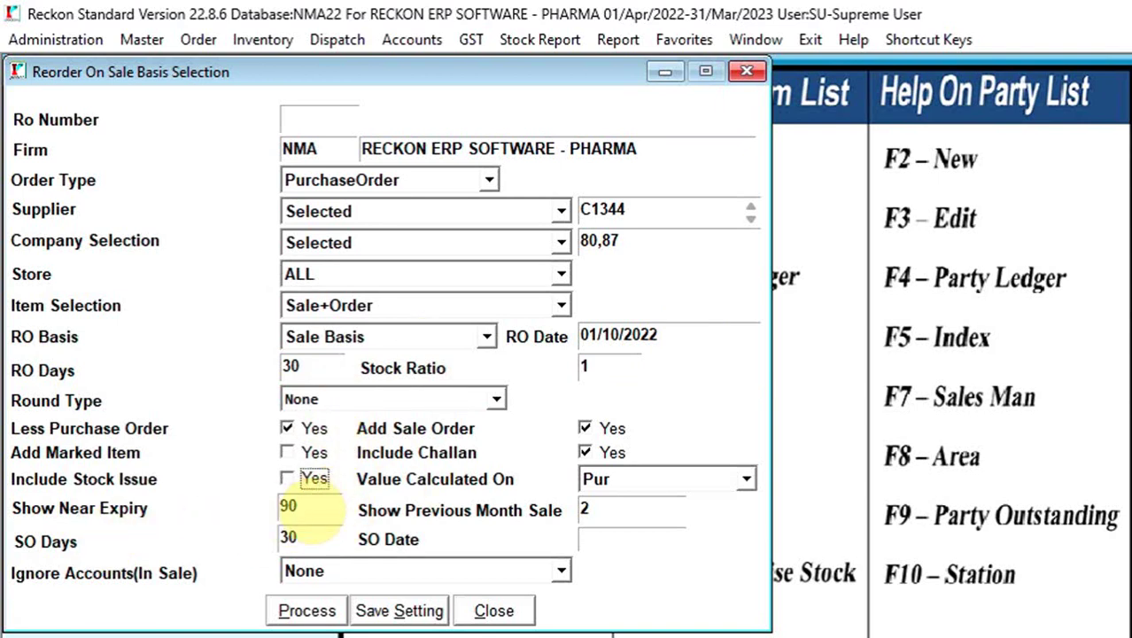
left_click(310, 478)
left_click(301, 507)
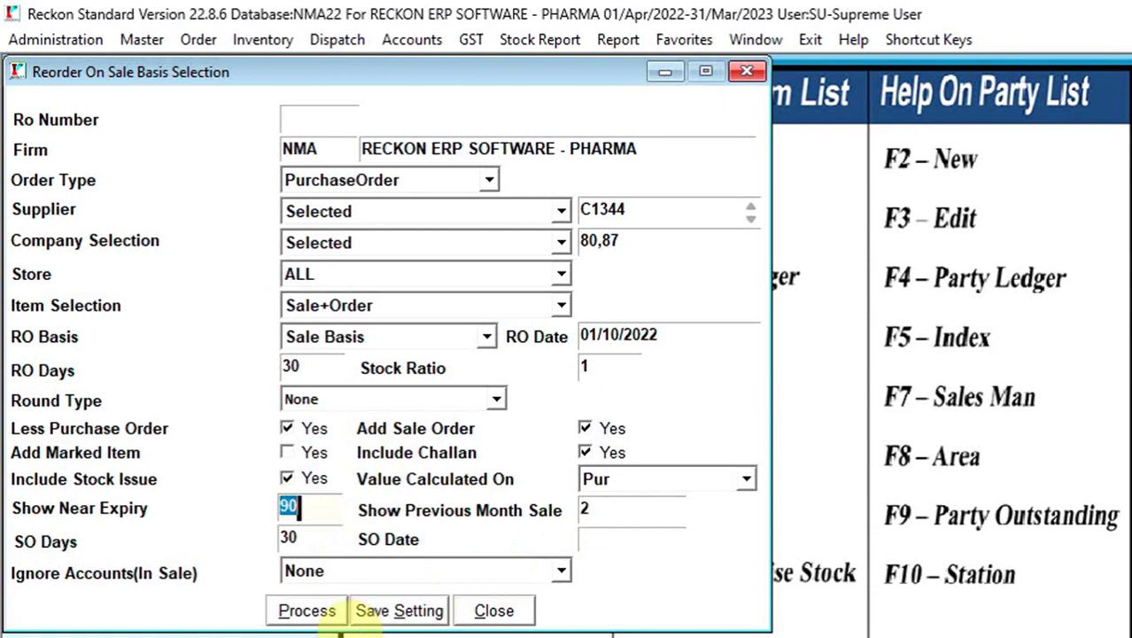
left_click(310, 609)
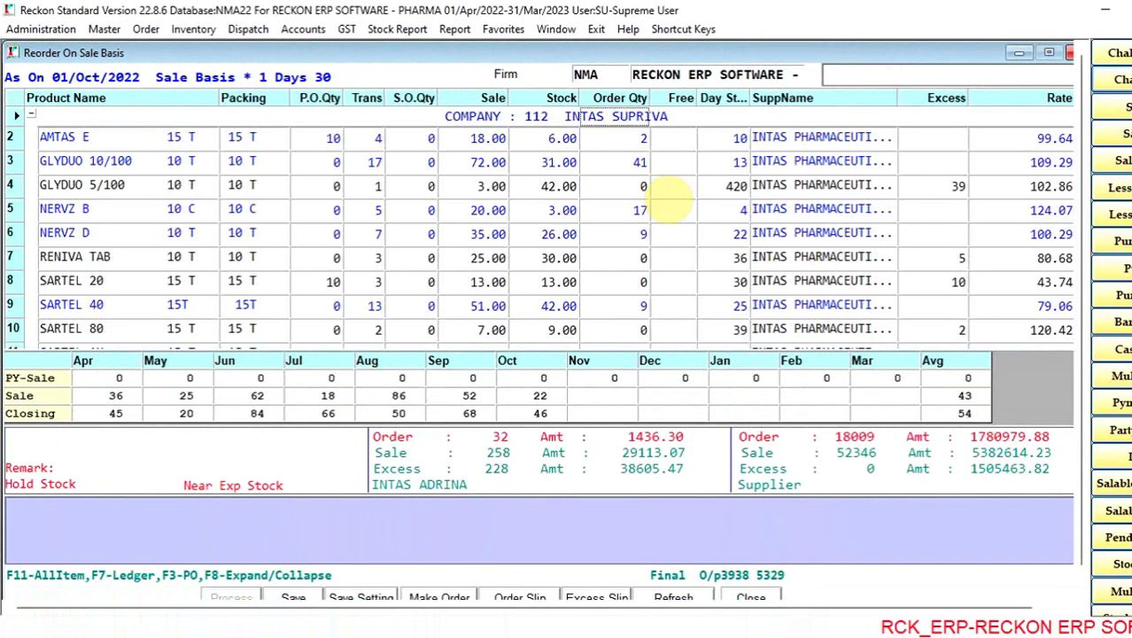
Step: Examine the order quantities, monthly sales and purchase history of AMTAS E, GLYDUO 10/100 and GLYDUO 5/100
left_click(636, 139)
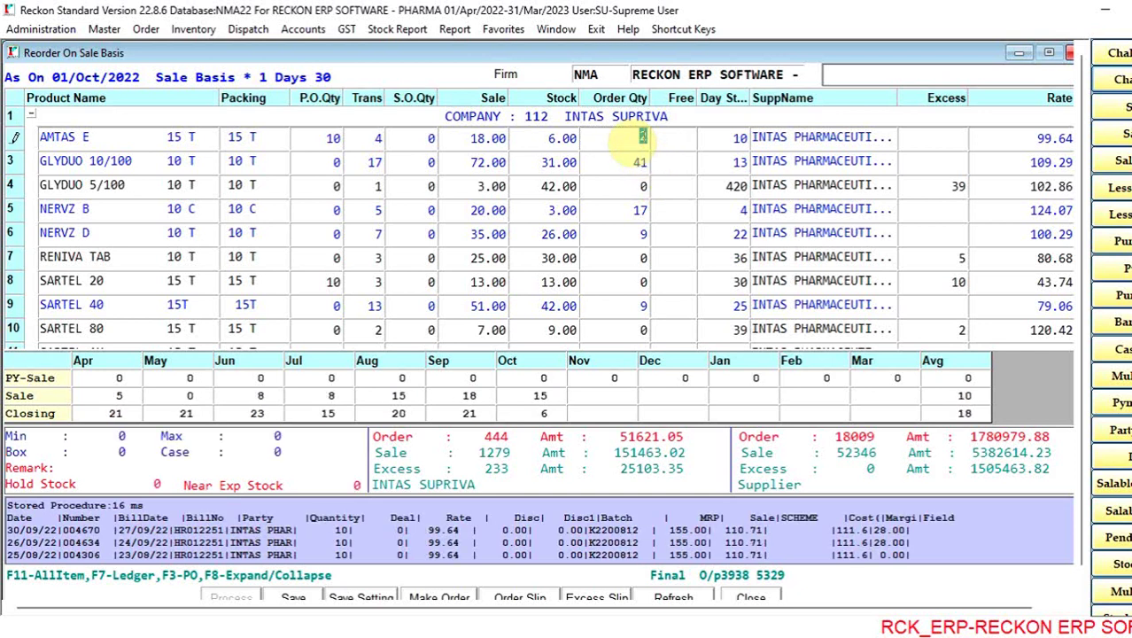
left_click(639, 160)
key("Up")
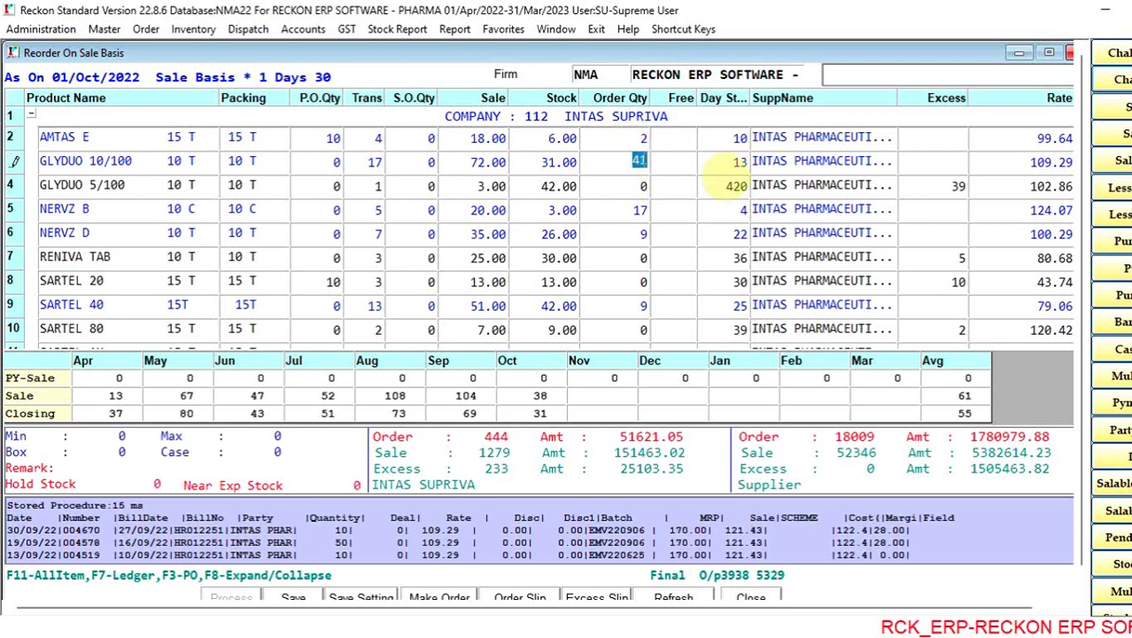
key("Down")
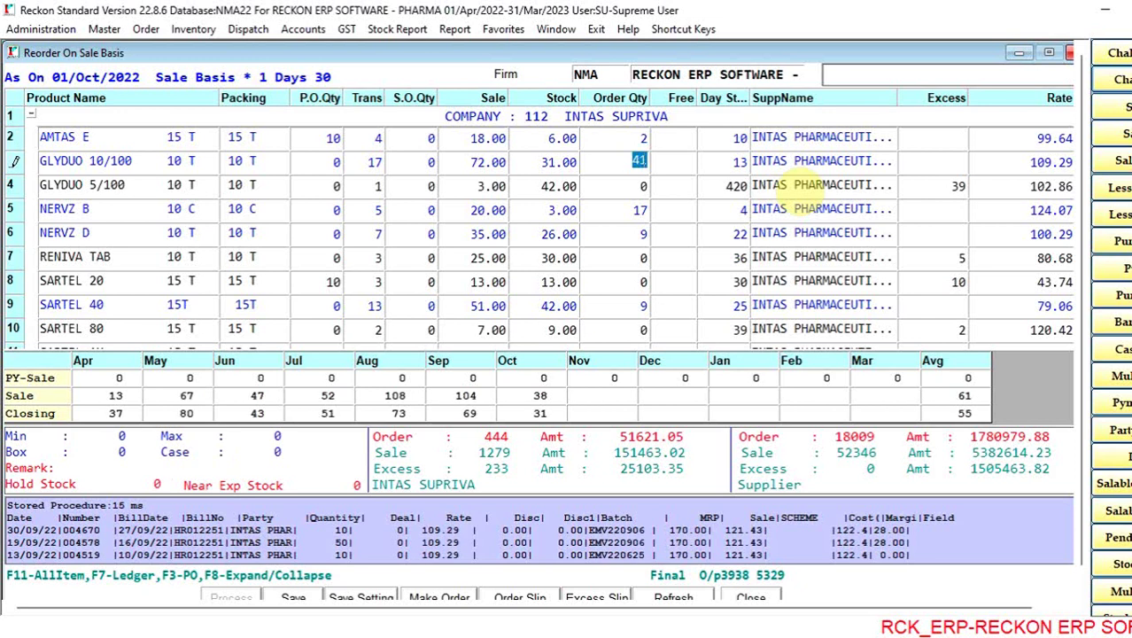
key("Up")
key("Down")
key("Down")
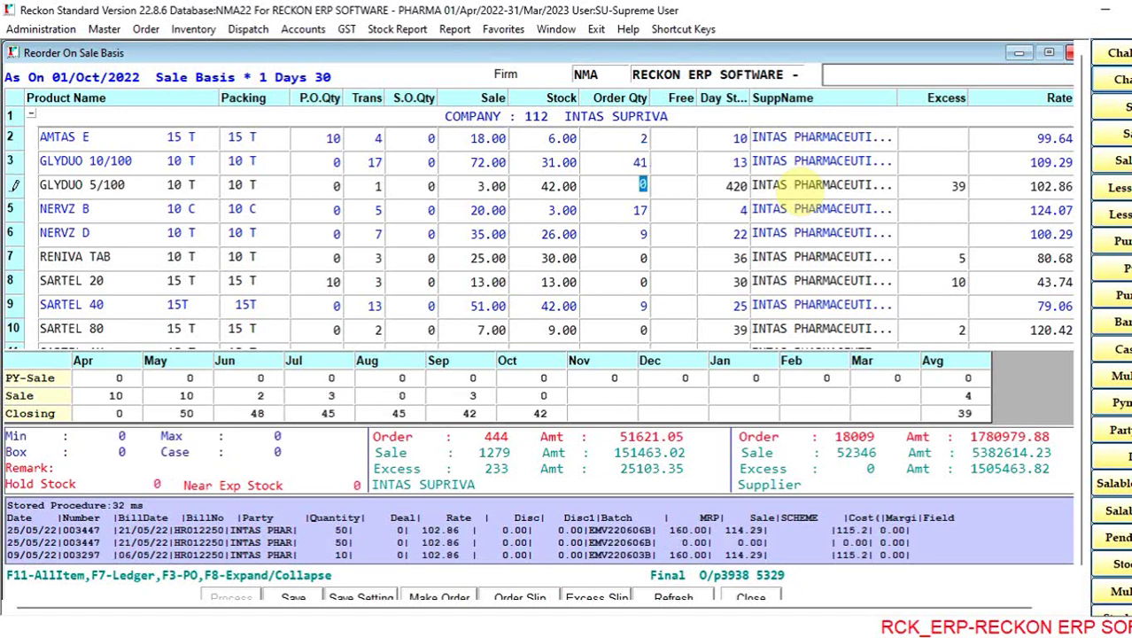
Step: Set the order quantity of AMTAS E to 10
key("Down")
key("Up")
key("Up")
key("Up")
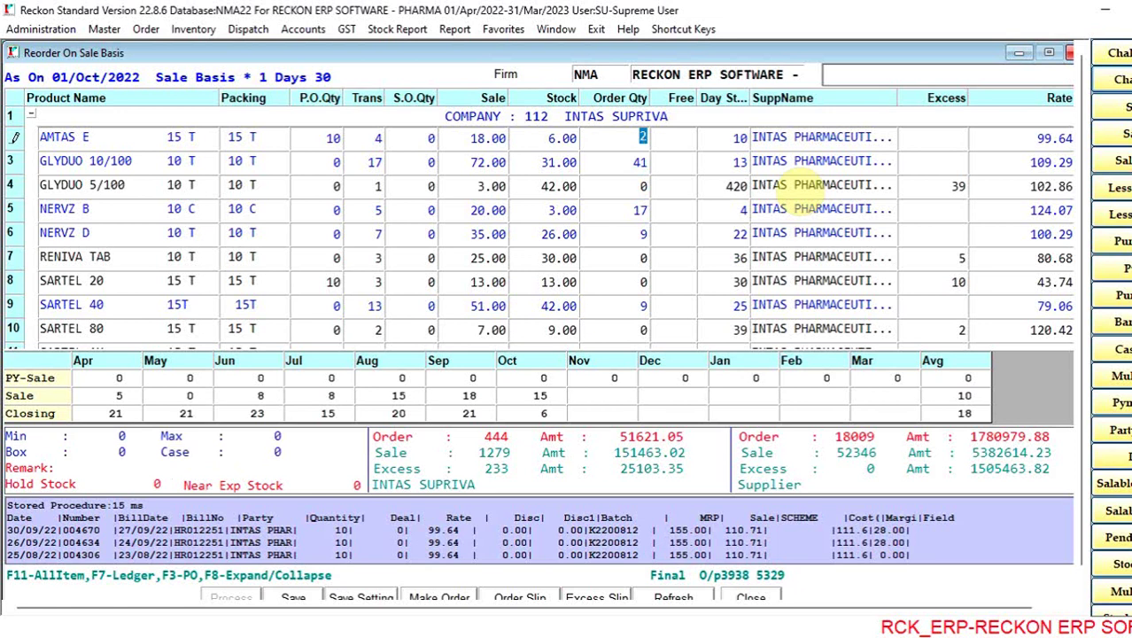
type("10")
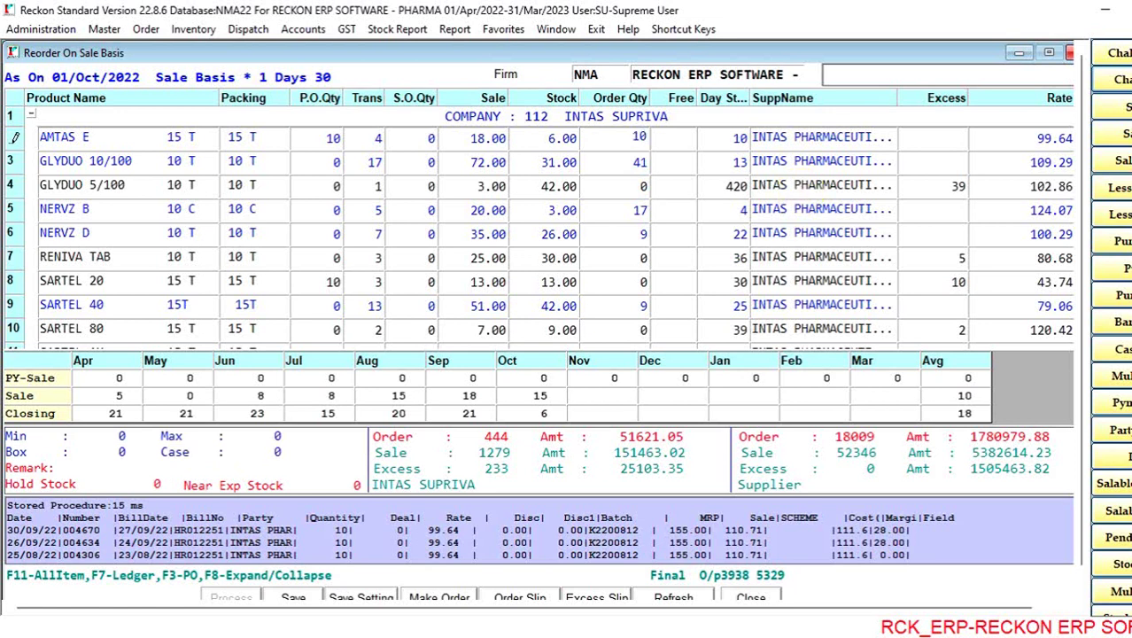
Step: Set the order quantities of GLYDUO 10/100 to 40, NERVZ B to 20 and NERVZ D to 10
key("Return")
type("40")
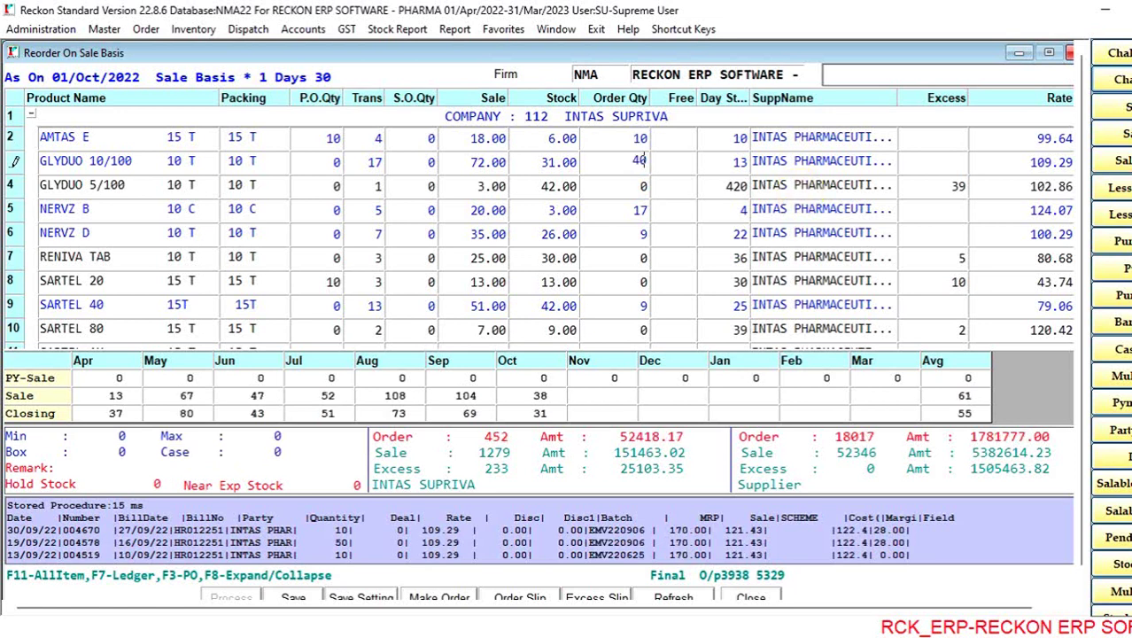
key("Return")
type("20")
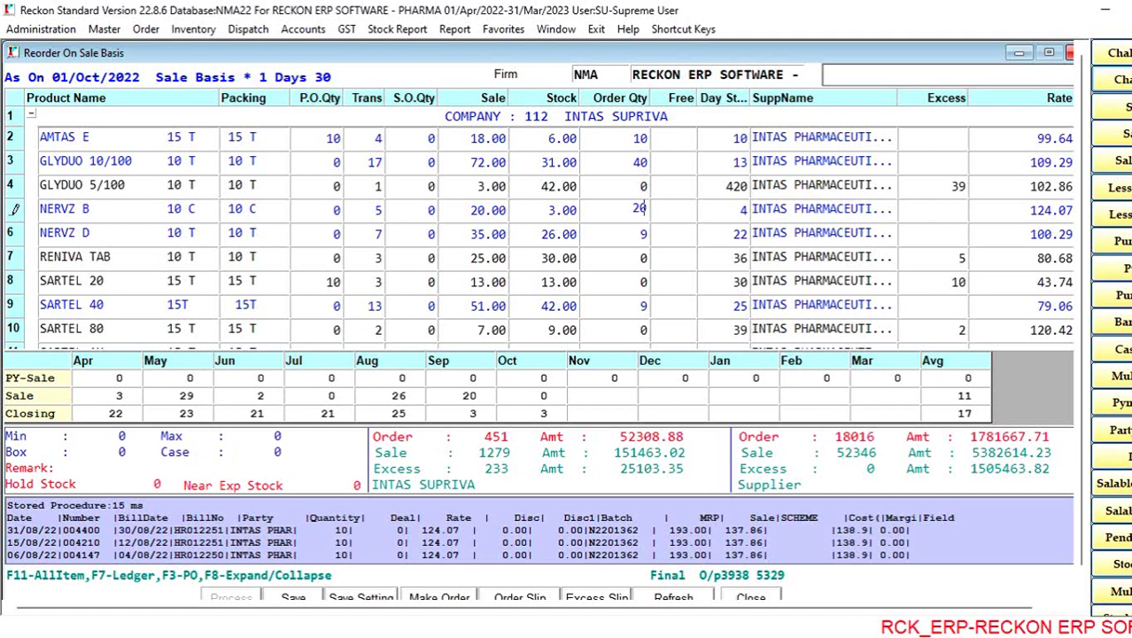
key("Return")
type("10")
key("Return")
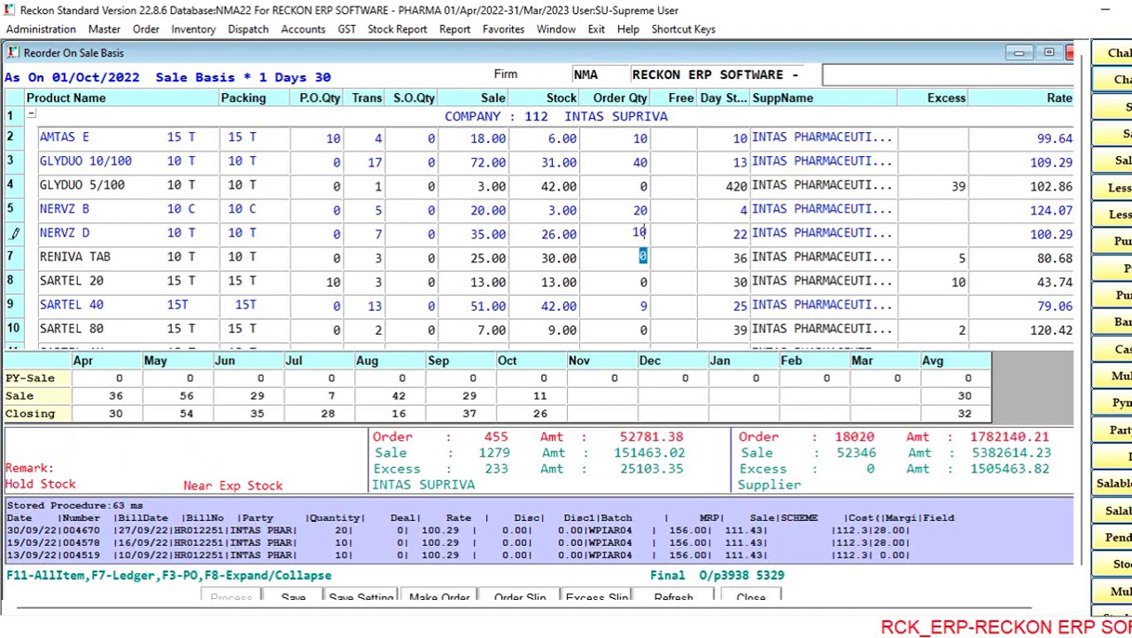
Step: Look through the order quantities, stock and excess of the INTAS SUPRIVA products from NERVZ B down to ZORYL M 3 FORTE
key("Up")
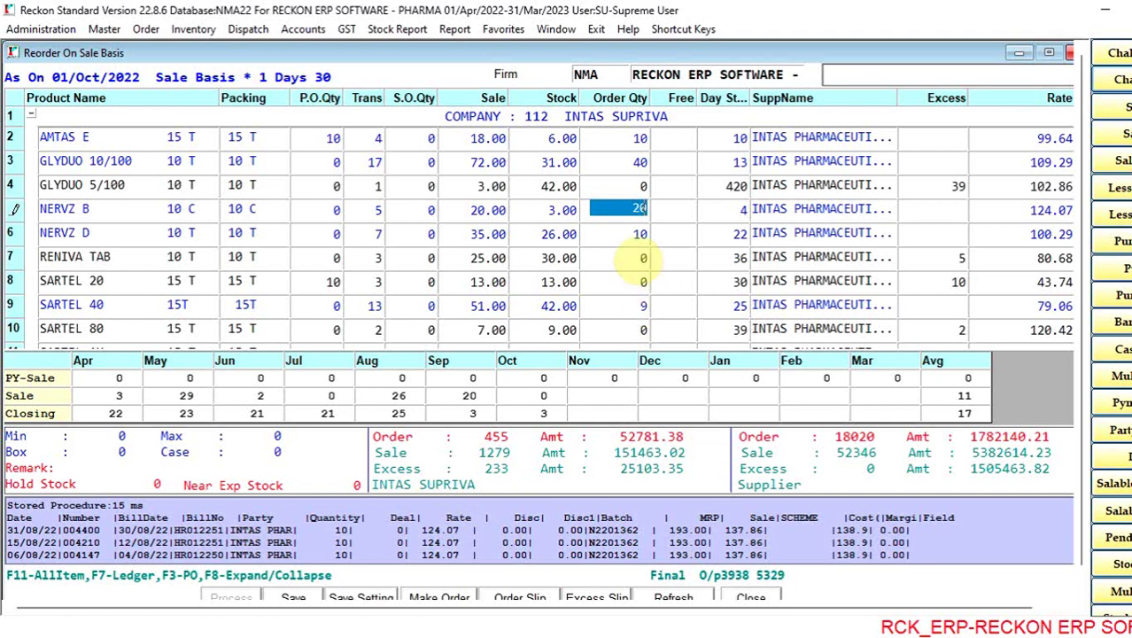
key("Down")
key("Down")
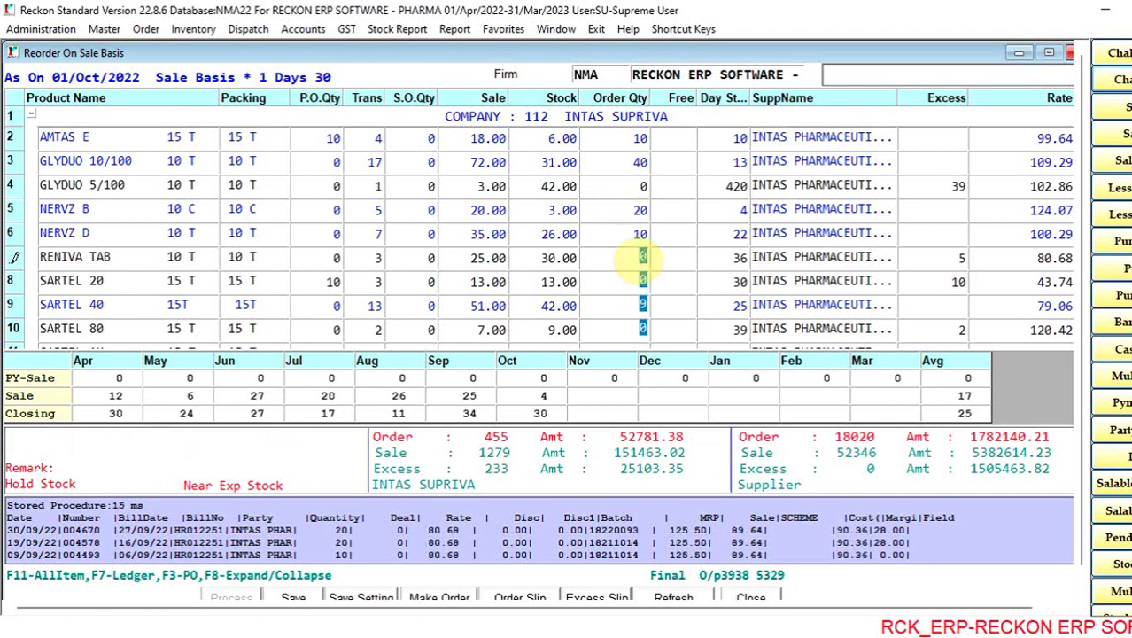
key("Down")
key("Down")
key("Down")
key("Down")
key("Down")
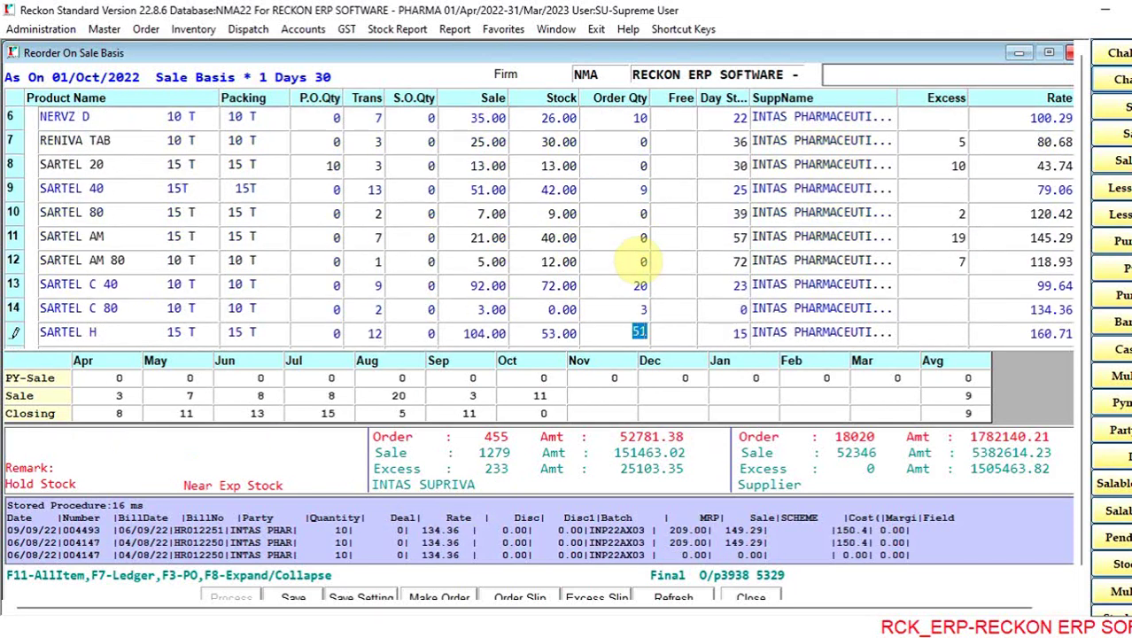
key("Down")
key("Down")
key("Down")
key("Down")
key("Down")
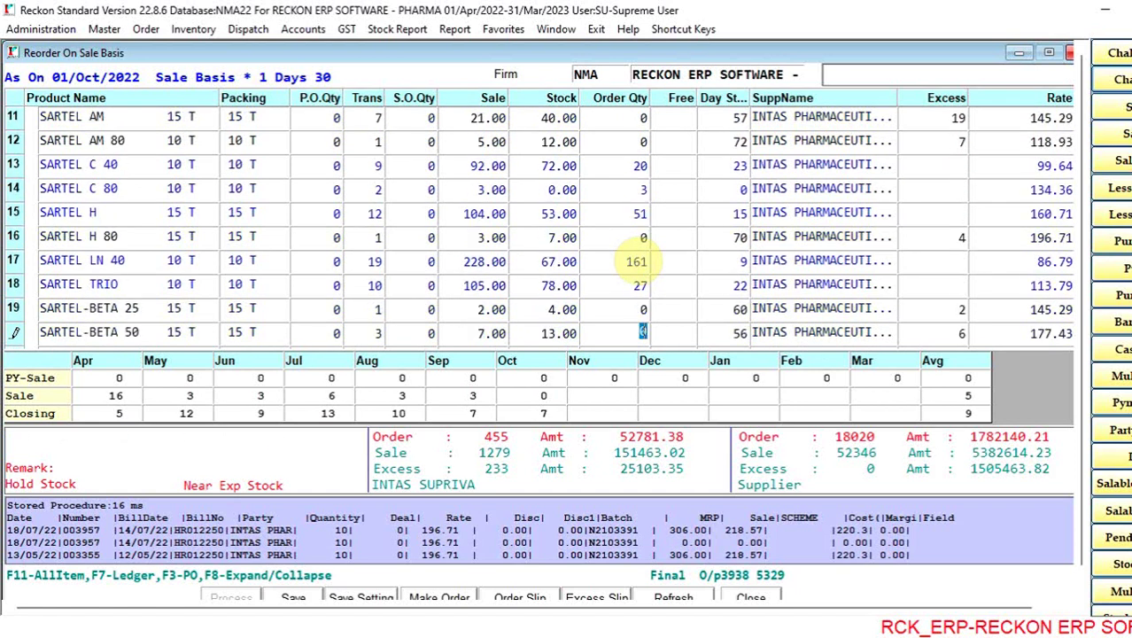
key("Down")
key("Down")
key("Down")
key("Down")
key("Down")
key("Down")
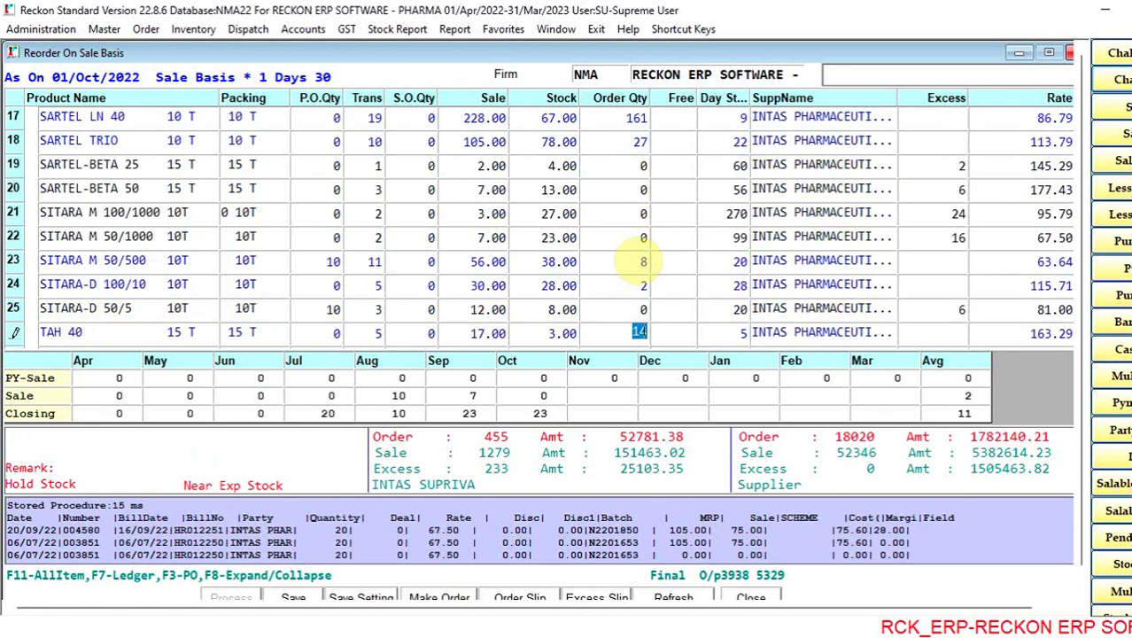
key("Down")
key("Down")
key("Down")
key("Down")
key("Down")
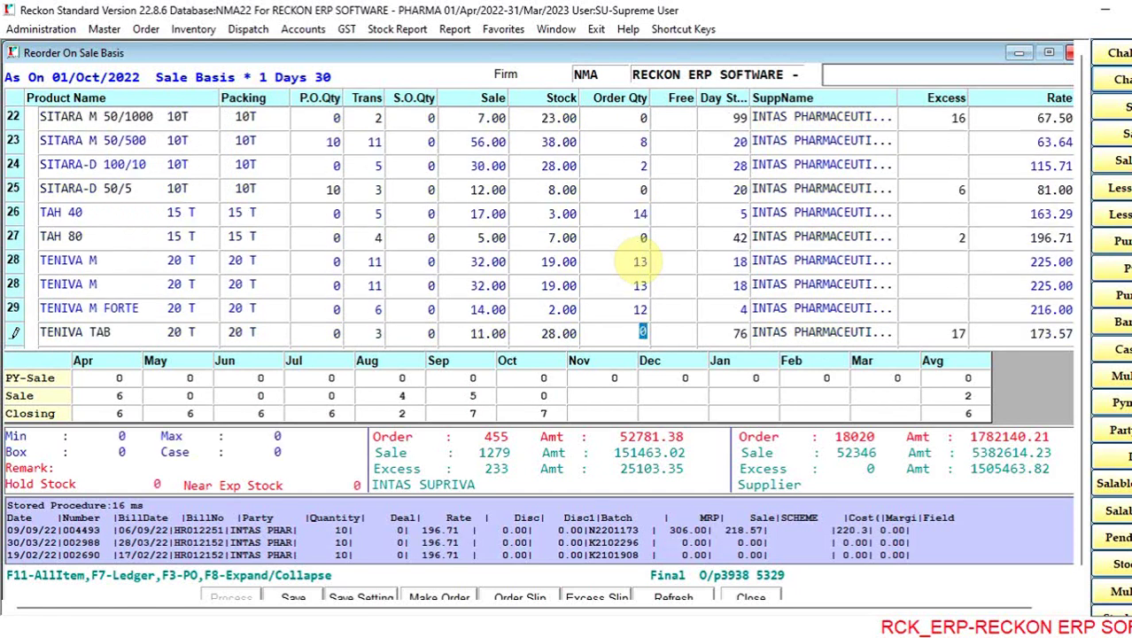
key("Down")
key("Down")
key("Down")
key("Down")
key("Down")
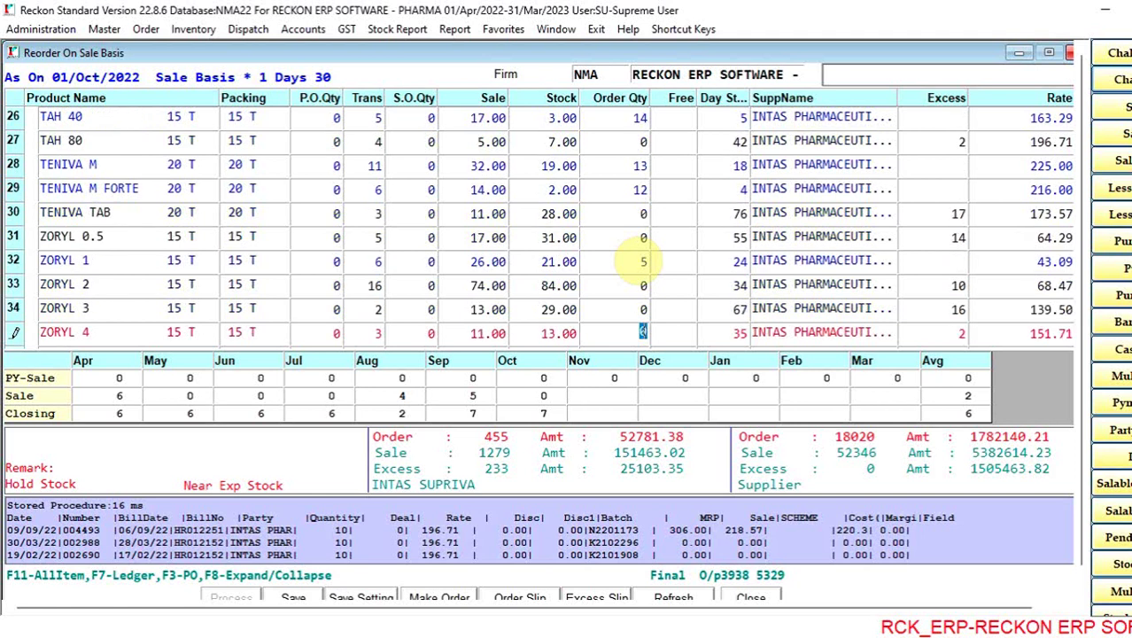
key("Down")
key("Down")
key("Down")
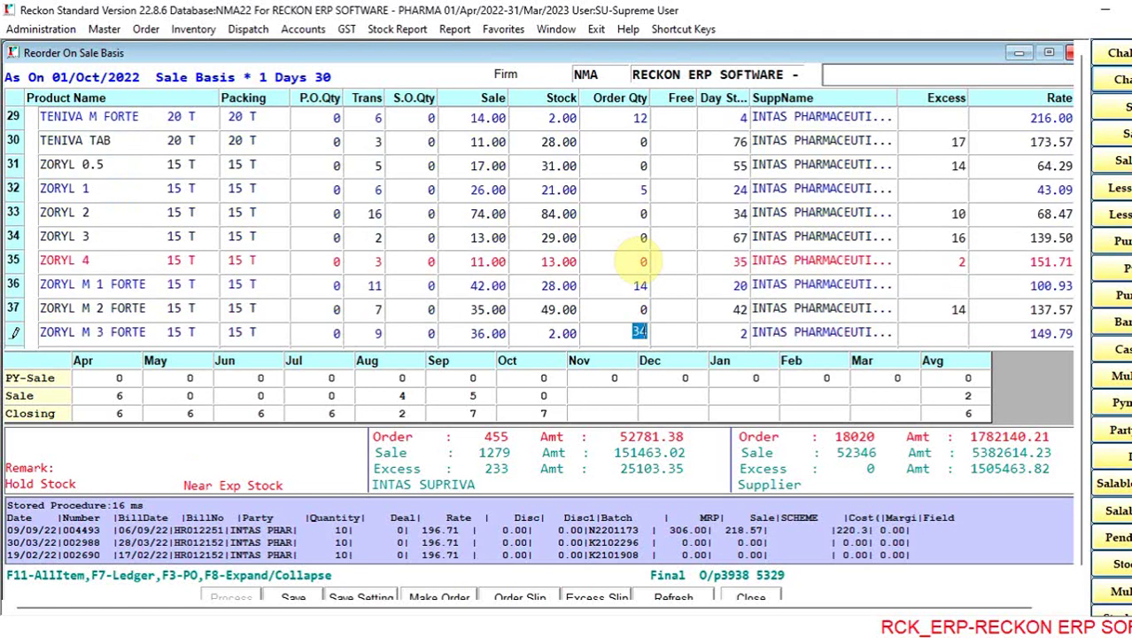
Step: Examine the near-expiry stock, monthly sales and last purchases of ZORYL 4, ZORYL 1 and ZORYL M 1 FORTE
key("Up")
key("Up")
left_click(630, 259)
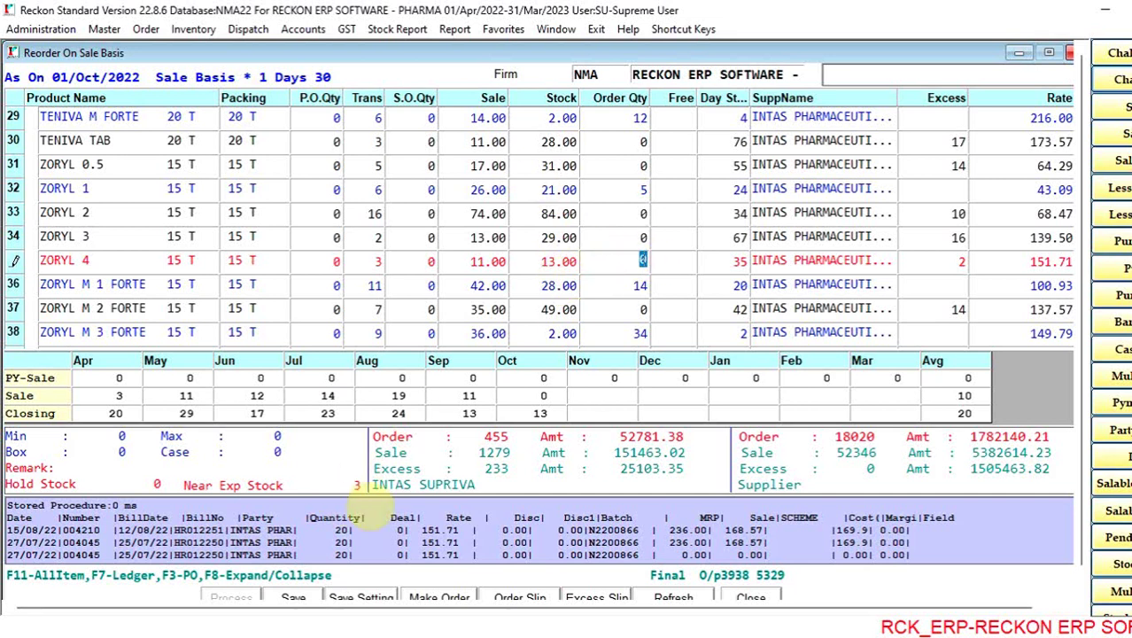
left_click(625, 189)
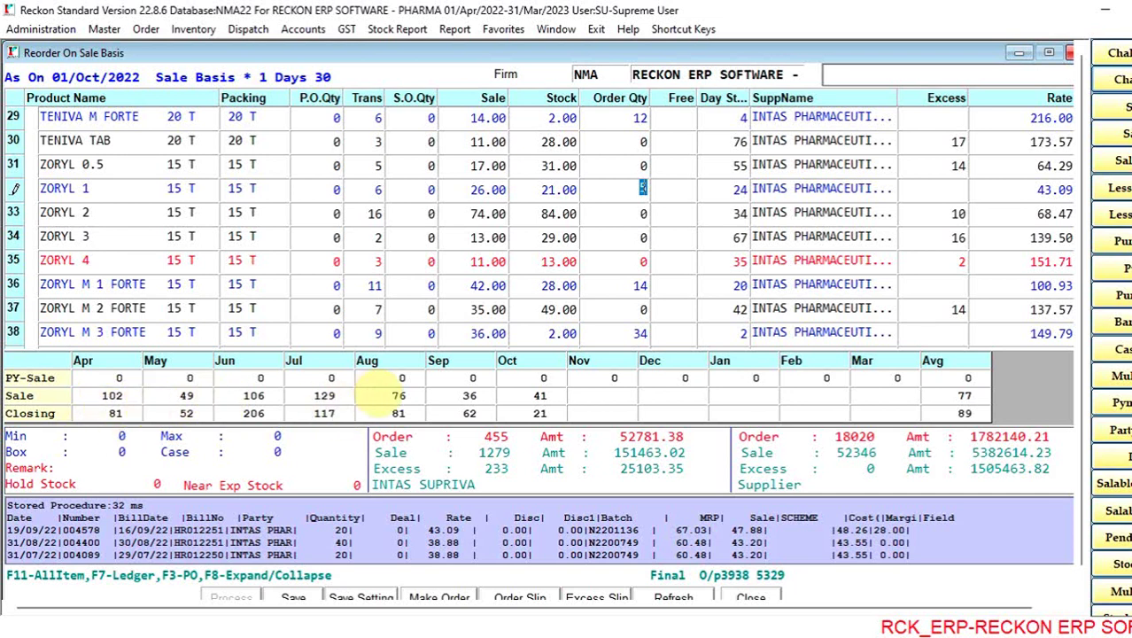
key("Down")
key("Down")
key("Down")
key("Down")
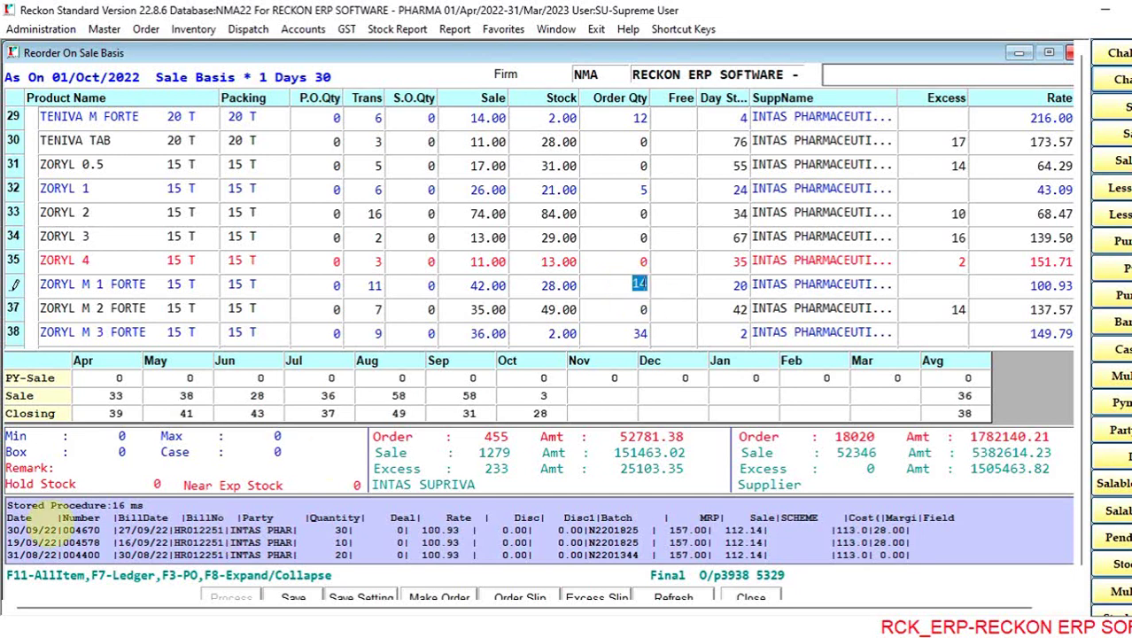
left_click_drag(11, 507, 1051, 435)
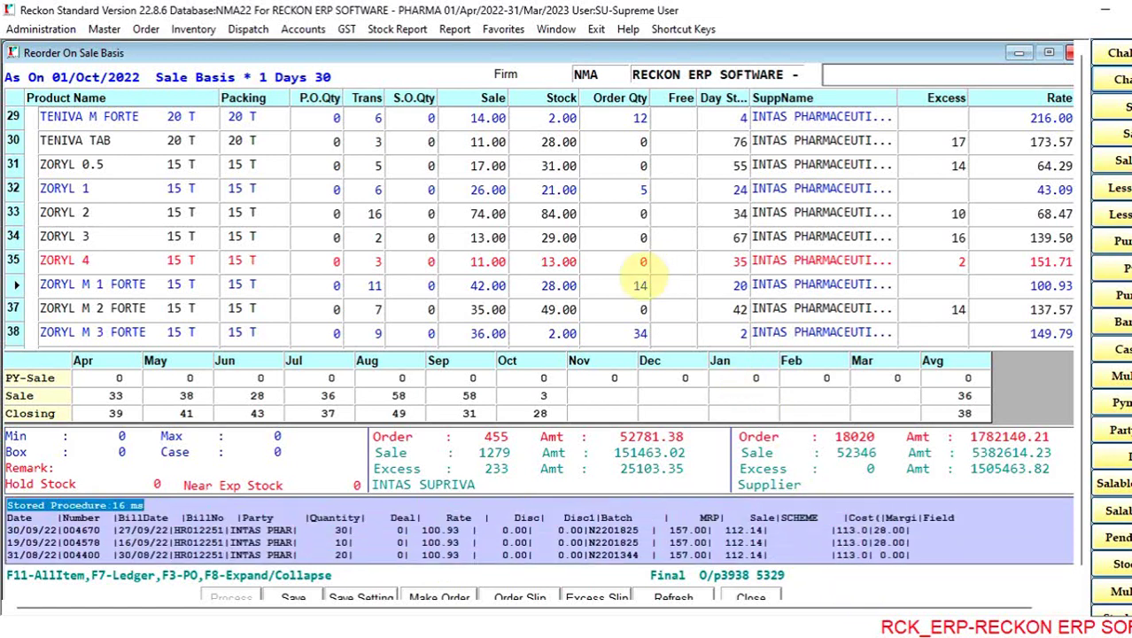
Step: Check the monthly sales and purchase history of the last ZORYL products, down to ZORYL M 4 FORTE
left_click(628, 262)
key("Down")
key("Down")
key("Down")
key("Down")
key("Down")
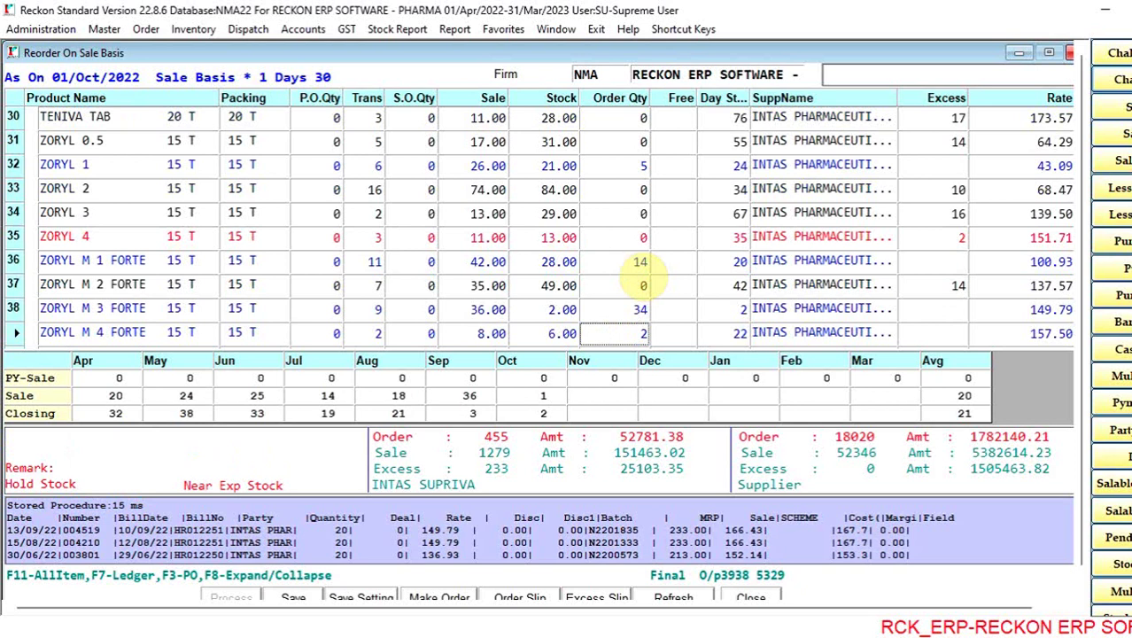
left_click(645, 282)
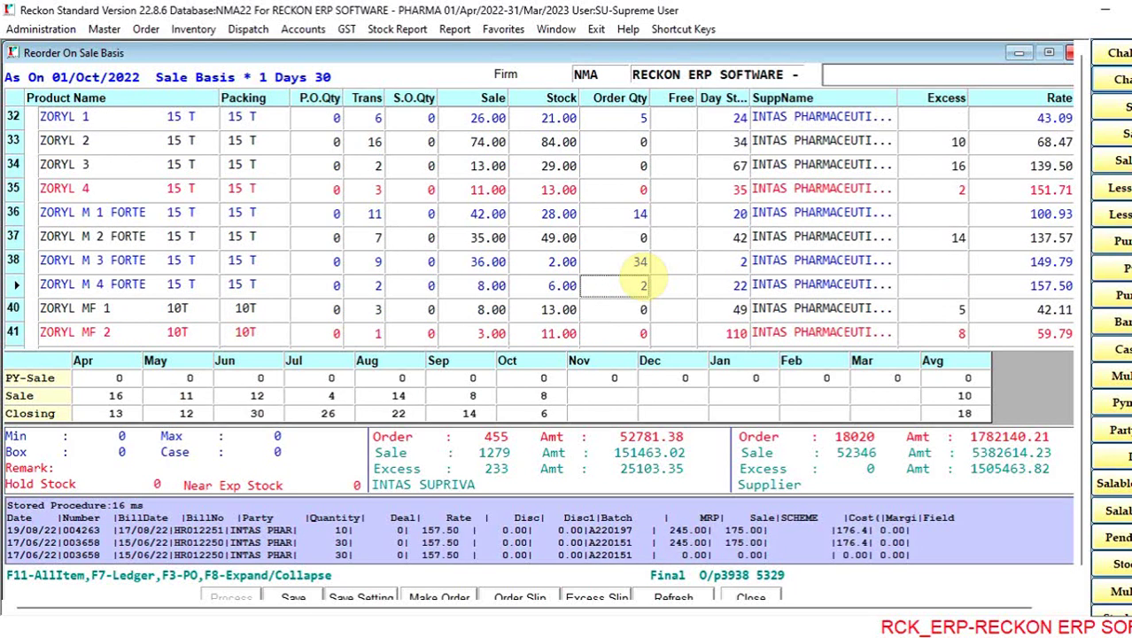
Step: Return to the start of the INTAS SUPRIVA list and set the order quantity of SARTEL 40 to 10
key("ctrl+Home")
key("Down")
key("Down")
key("Down")
key("Down")
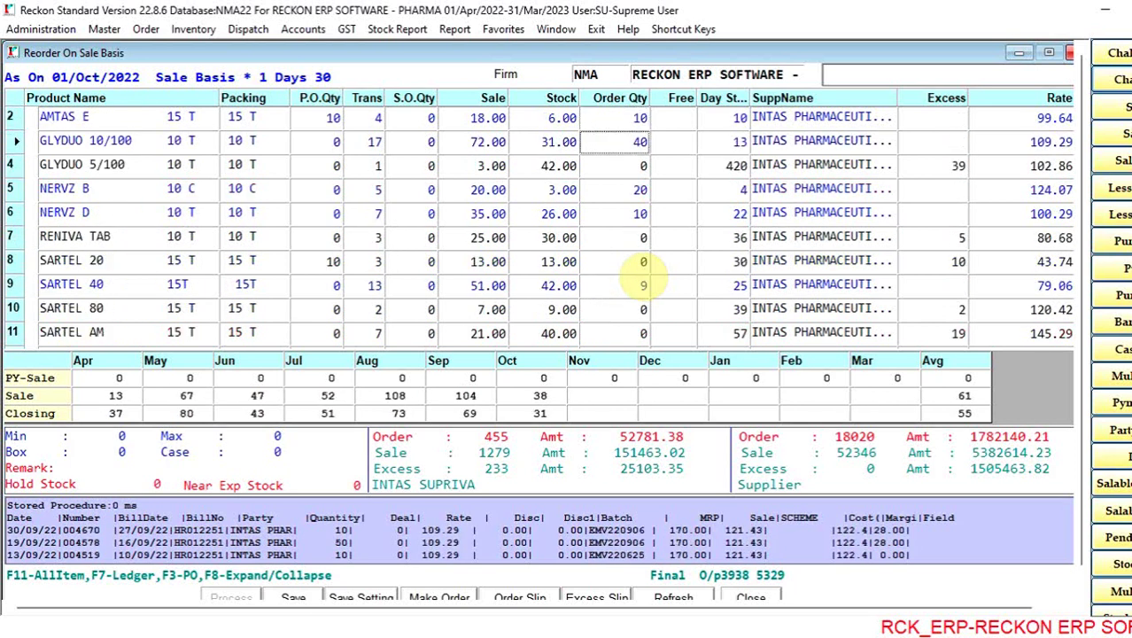
key("Down")
key("Down")
key("Down")
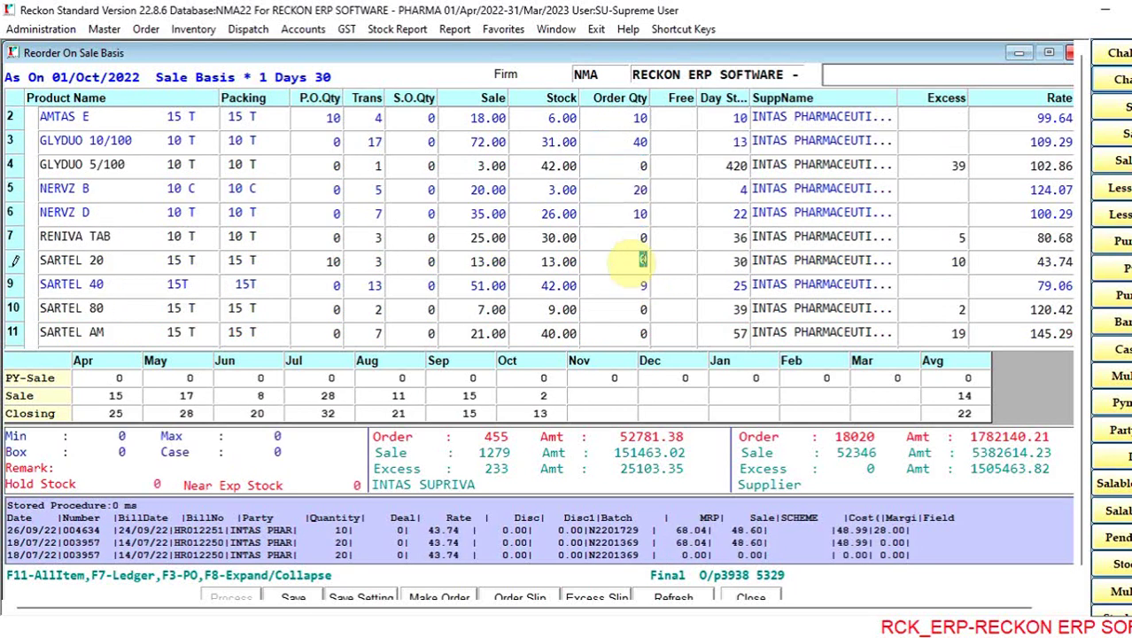
type("10")
key("Return")
Step: Look through the remaining INTAS SUPRIVA products after SARTEL 40, continuing to DEZLORID in the INTAS ADRINA group
key("Down")
key("Down")
key("Down")
key("Down")
key("Down")
key("Down")
key("Down")
key("Down")
key("Down")
key("Down")
key("Down")
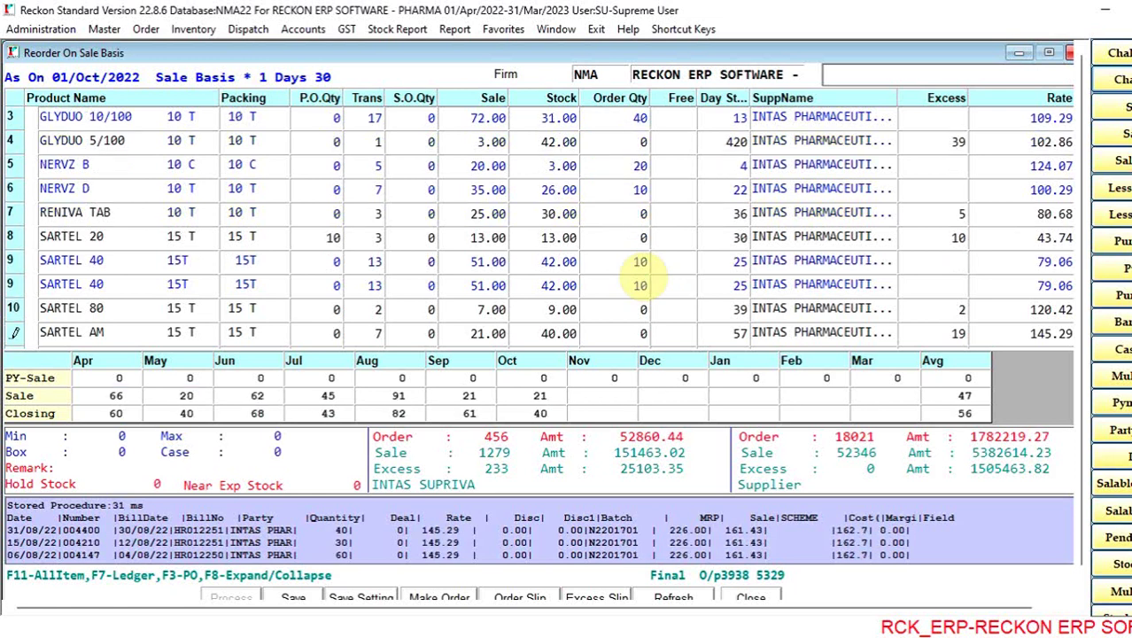
key("Down")
key("Down")
key("Down")
key("Down")
key("Down")
key("Down")
key("Down")
key("Down")
key("Down")
key("Down")
key("Down")
key("Down")
key("Down")
key("Down")
key("Down")
key("Down")
key("Down")
key("Down")
key("Down")
key("Down")
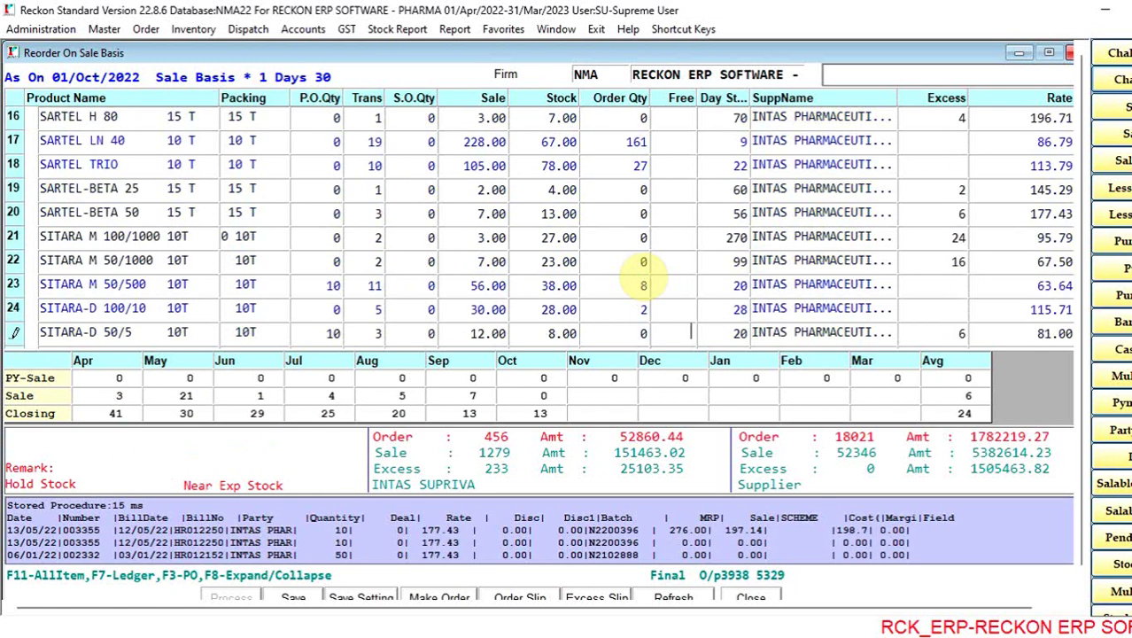
key("Down")
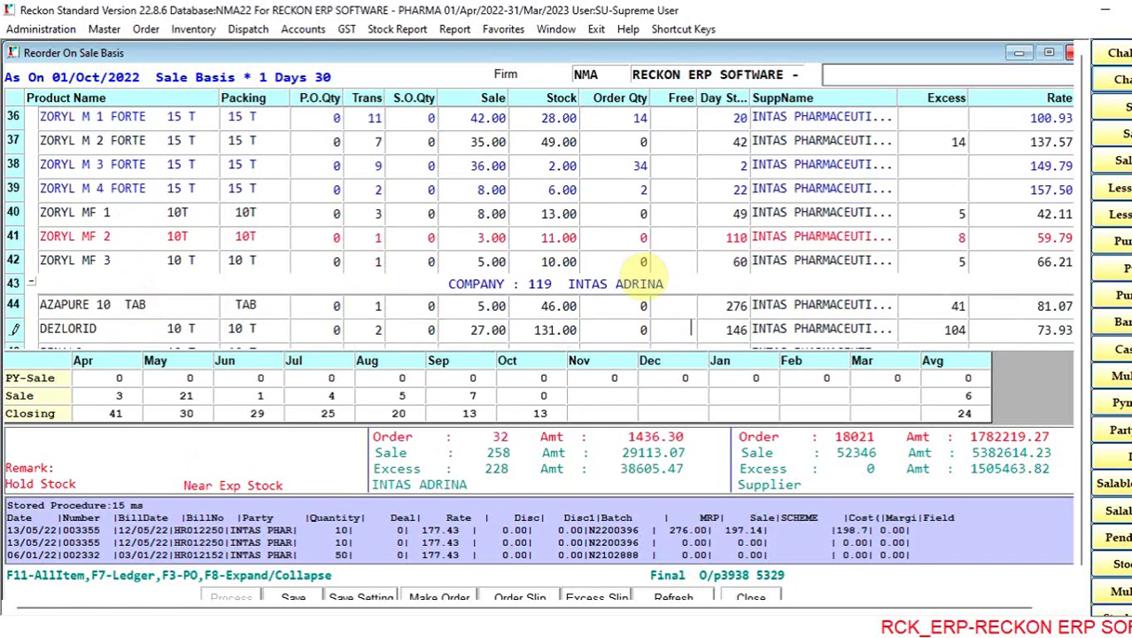
key("Down")
key("Down")
key("Down")
key("Down")
key("Down")
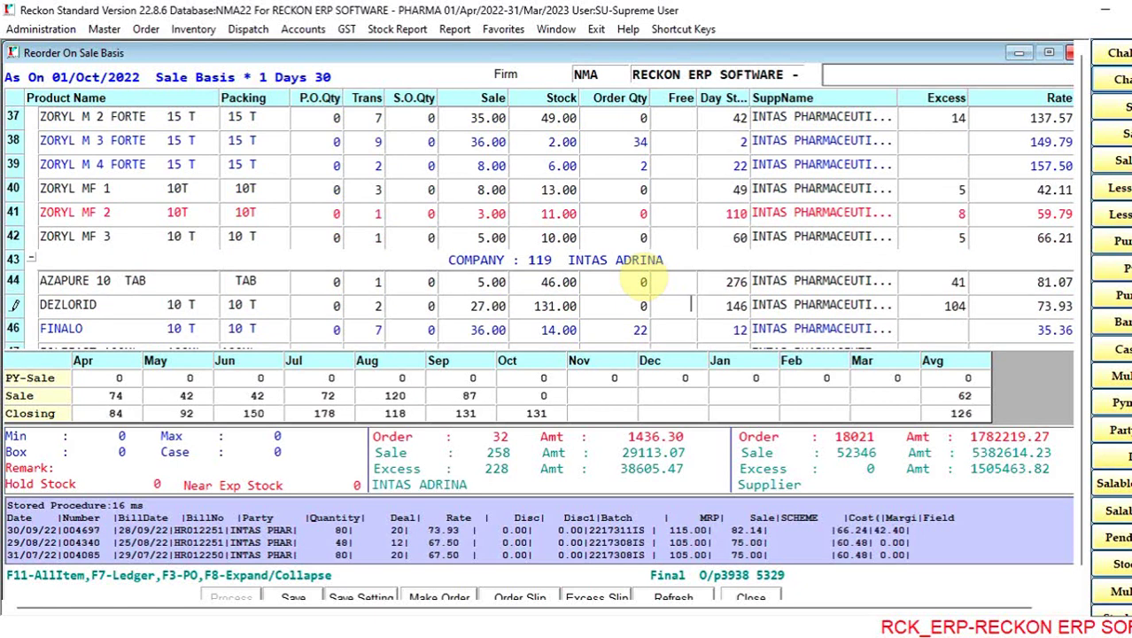
Step: Review the order quantities and sales of the INTAS ADRINA products and the first INTAS AVANTA products down to ALZIL M 5
key("Down")
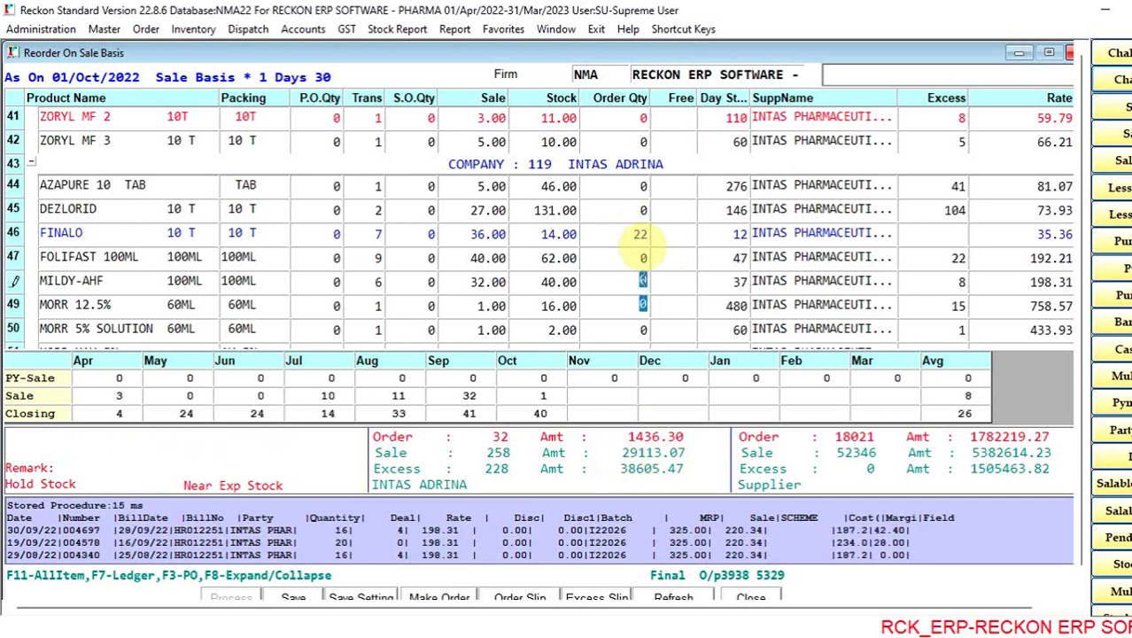
key("Down")
key("Down")
key("Down")
key("Down")
key("Down")
key("Down")
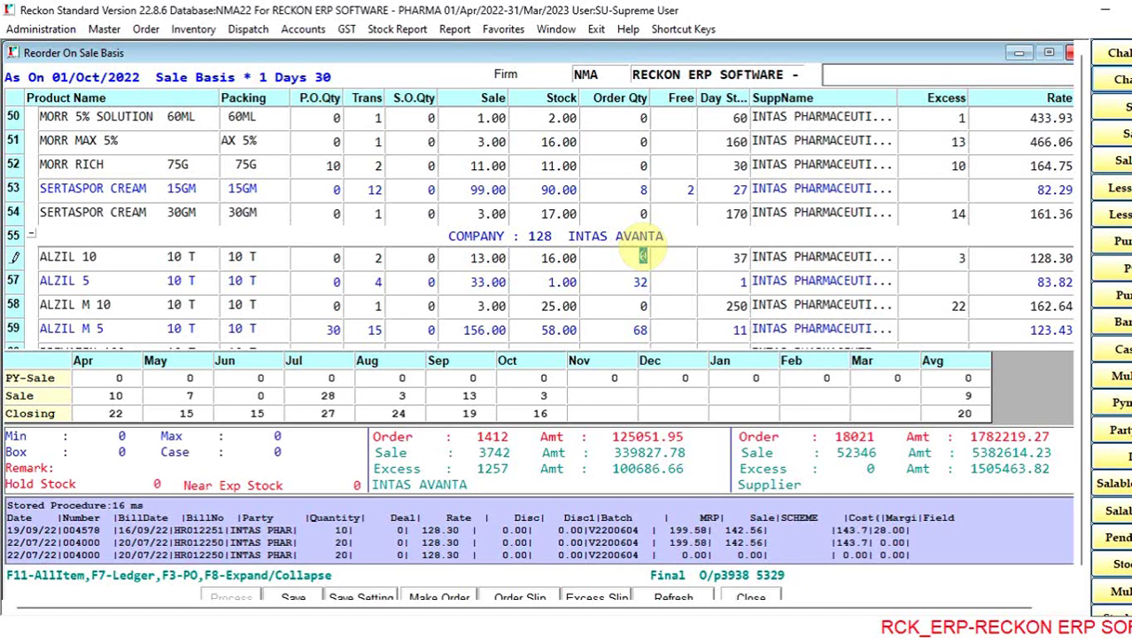
key("Down")
key("Down")
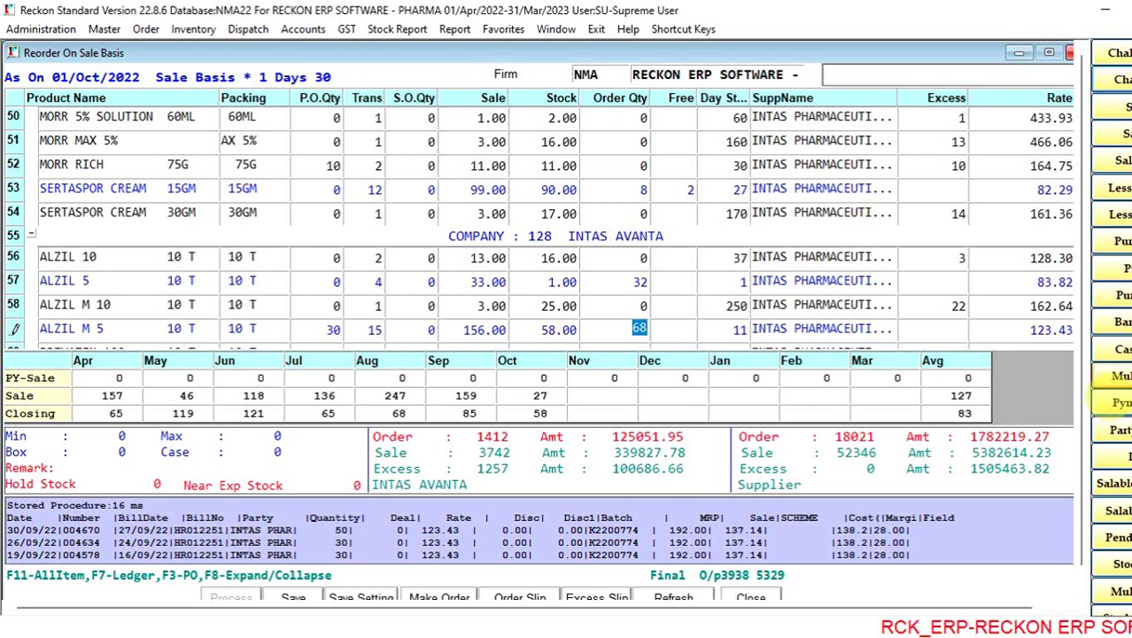
Step: Try to make the order from the reorder list
scroll(1079, 396, "down", 1)
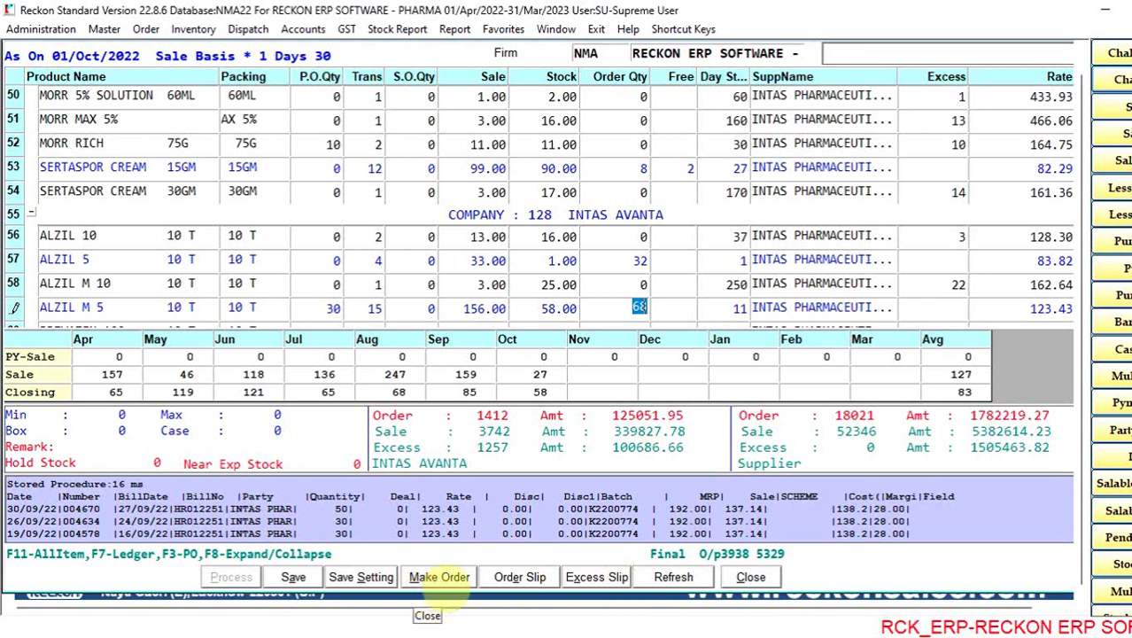
left_click(440, 576)
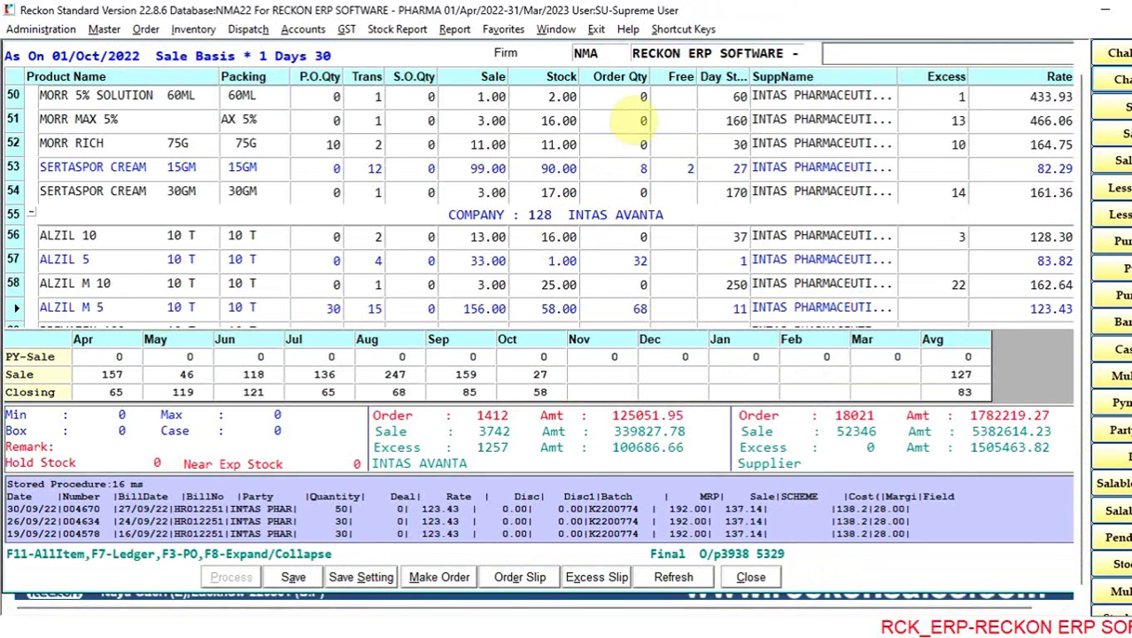
Step: Set the order quantity of ALZIL 5 in the INTAS AVANTA group to 40
left_click(620, 103)
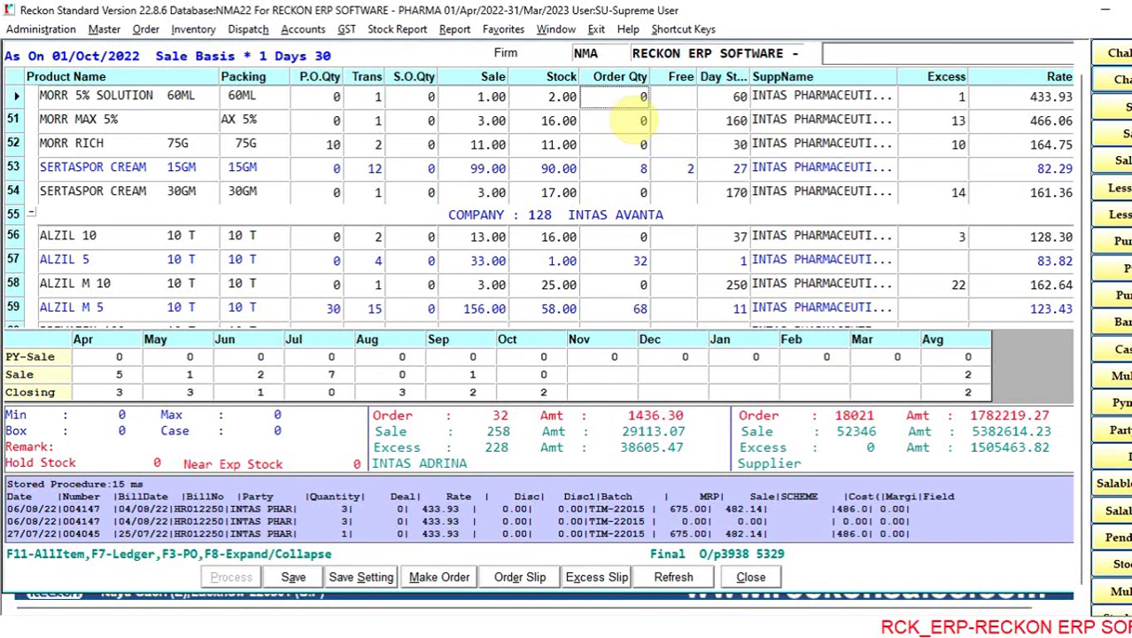
key("Return")
key("Down")
key("Down")
key("Down")
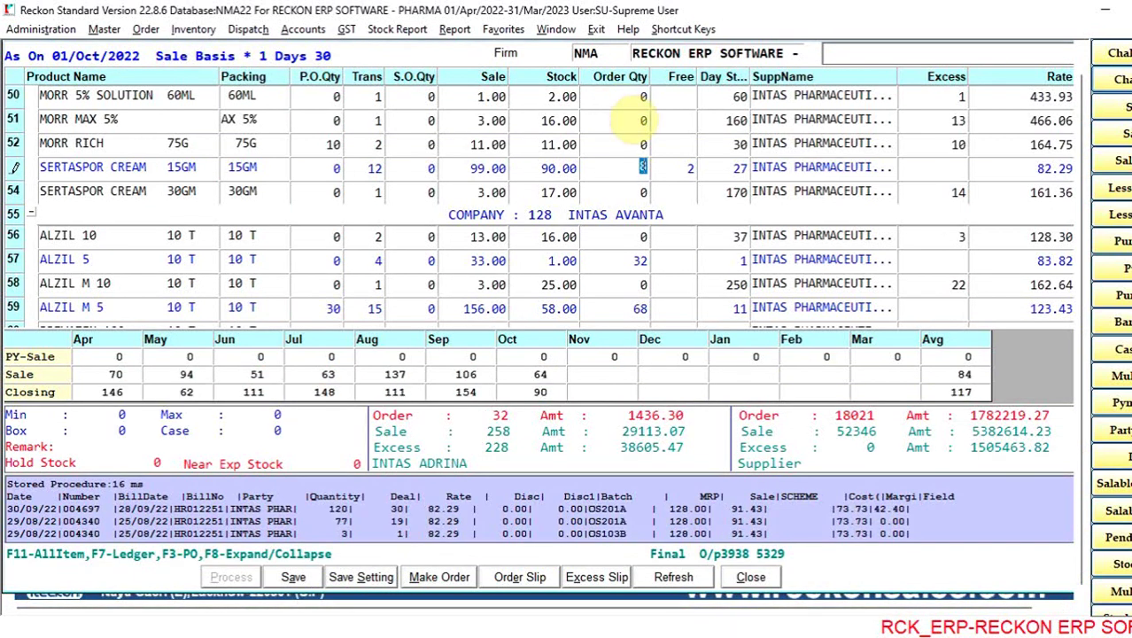
key("Down")
key("Down")
key("Down")
key("Down")
key("Down")
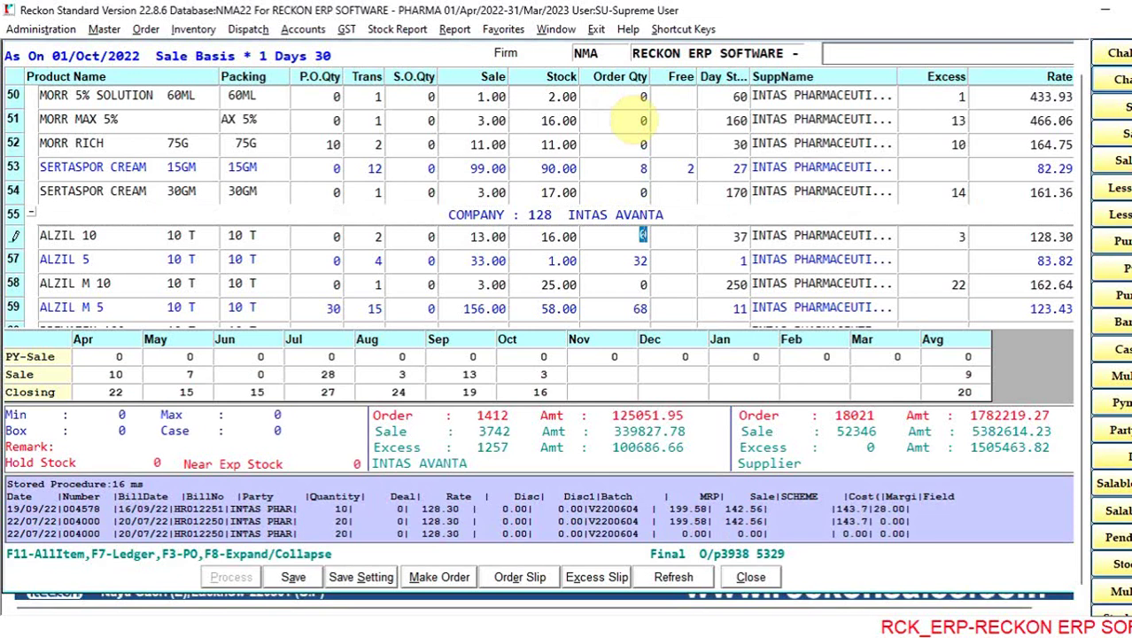
key("Down")
key("Up")
key("Up")
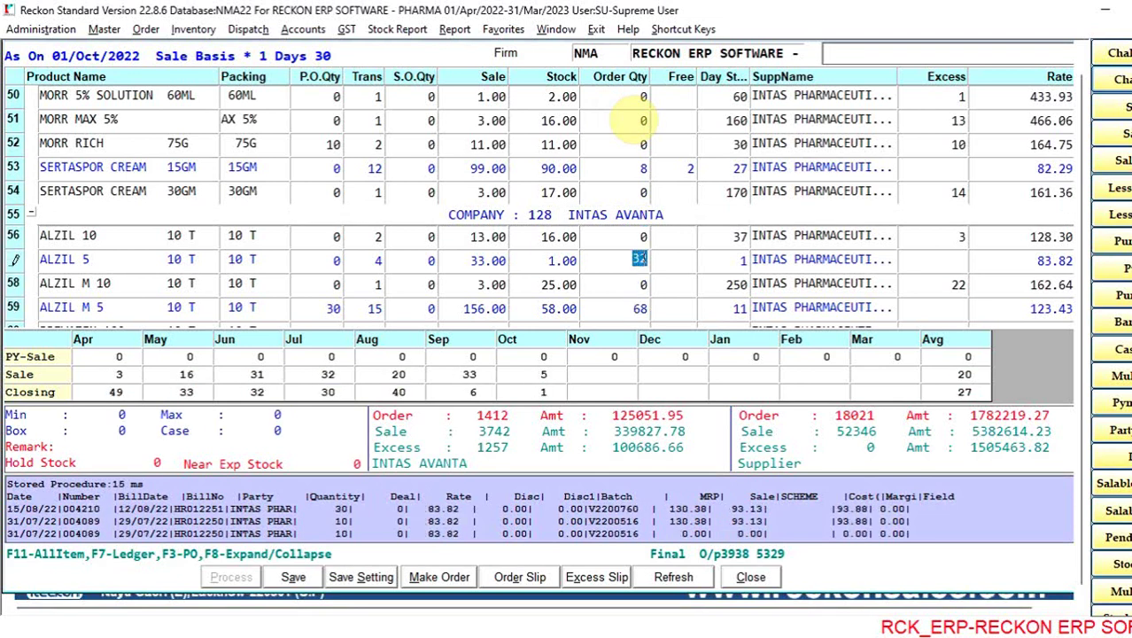
type("40")
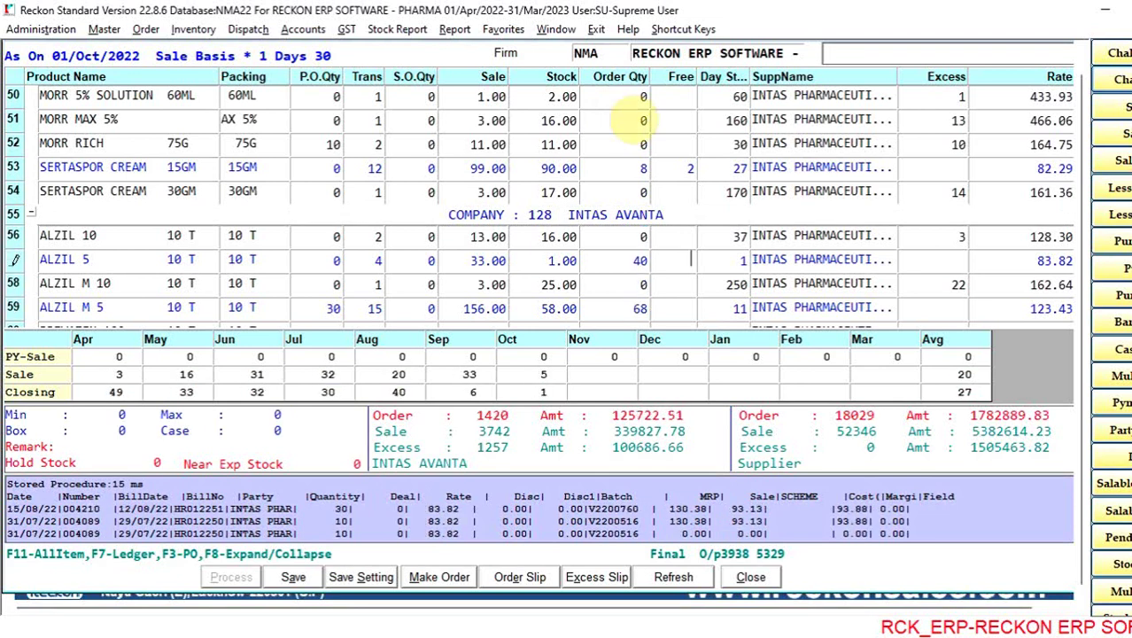
Step: Set the order quantity of ALZIL M 5 to 70
key("Down")
key("Down")
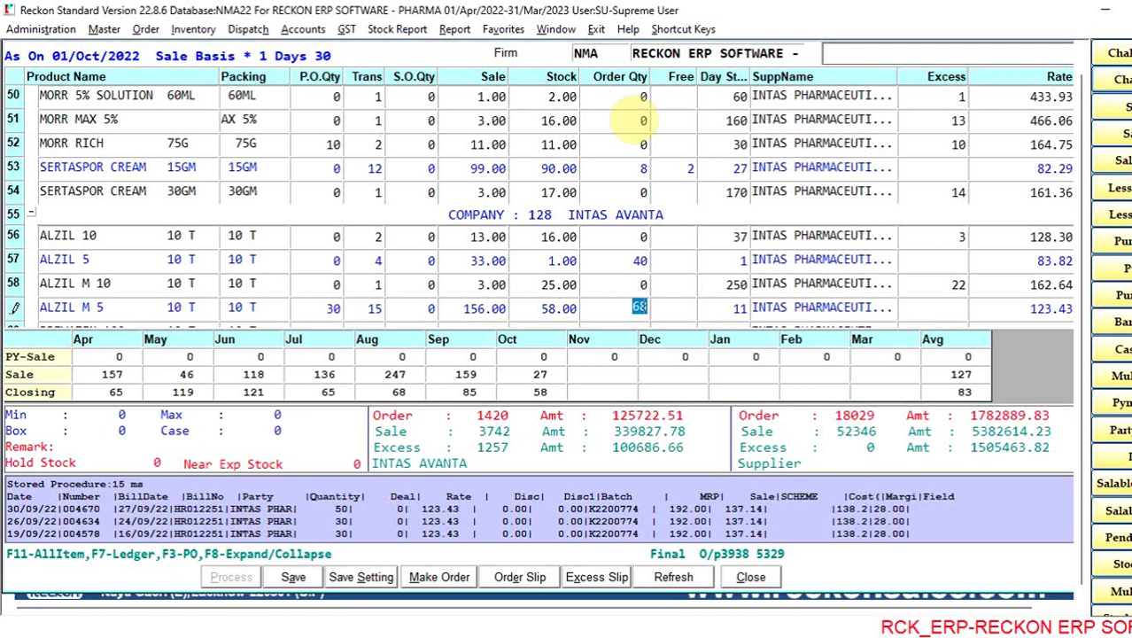
type("70")
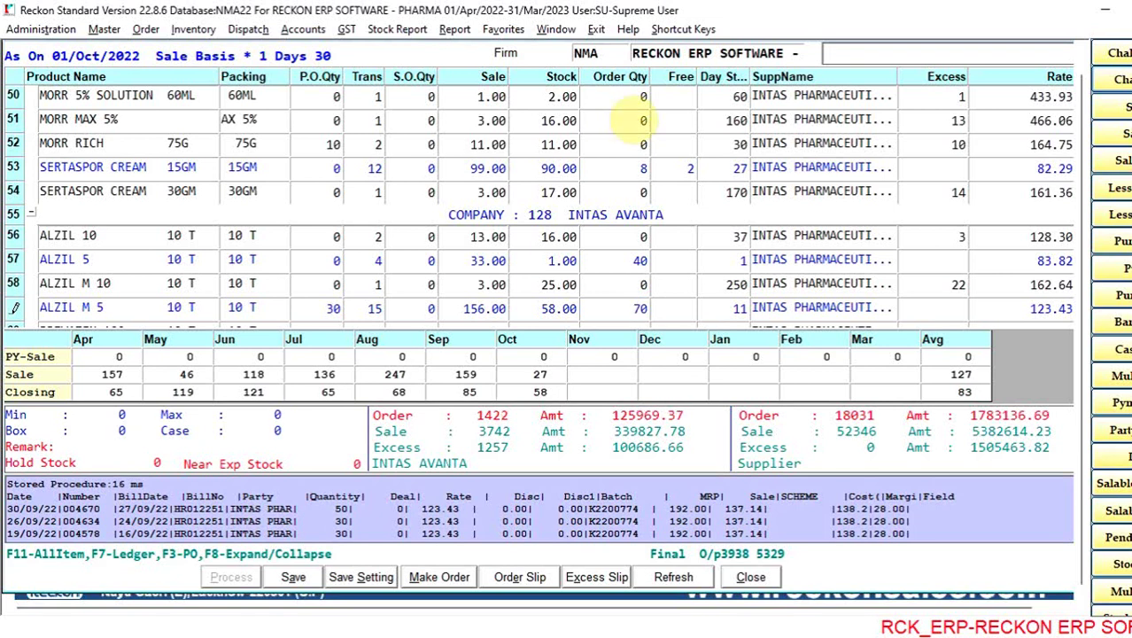
Step: Save the INTAS reorder with its adjusted quantities and close the reorder list
left_click(294, 577)
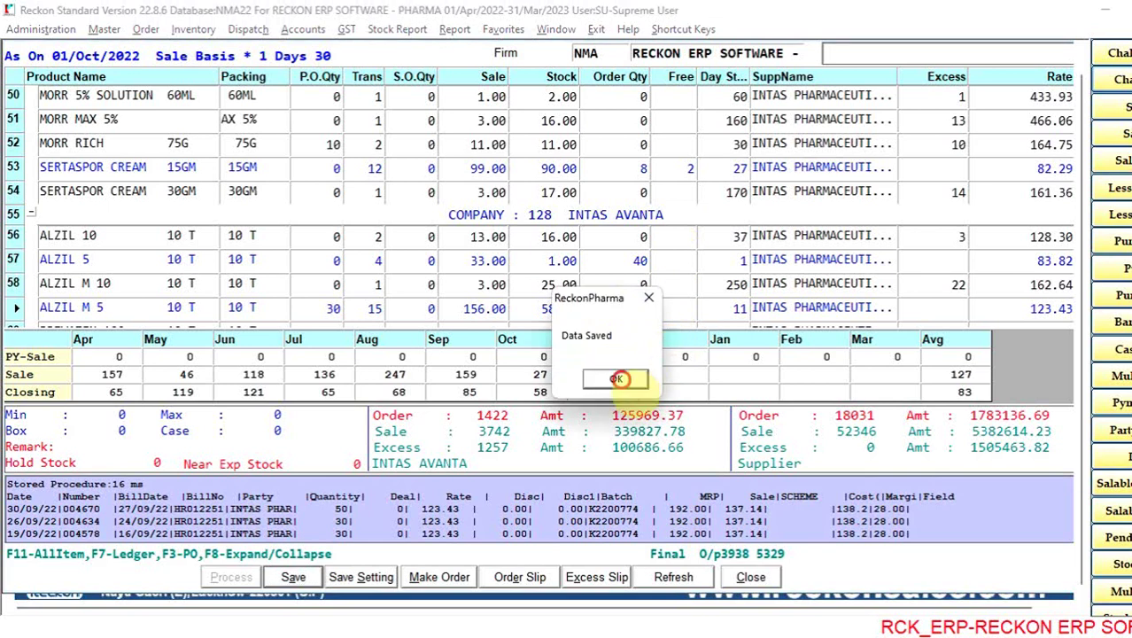
left_click(609, 379)
left_click(754, 577)
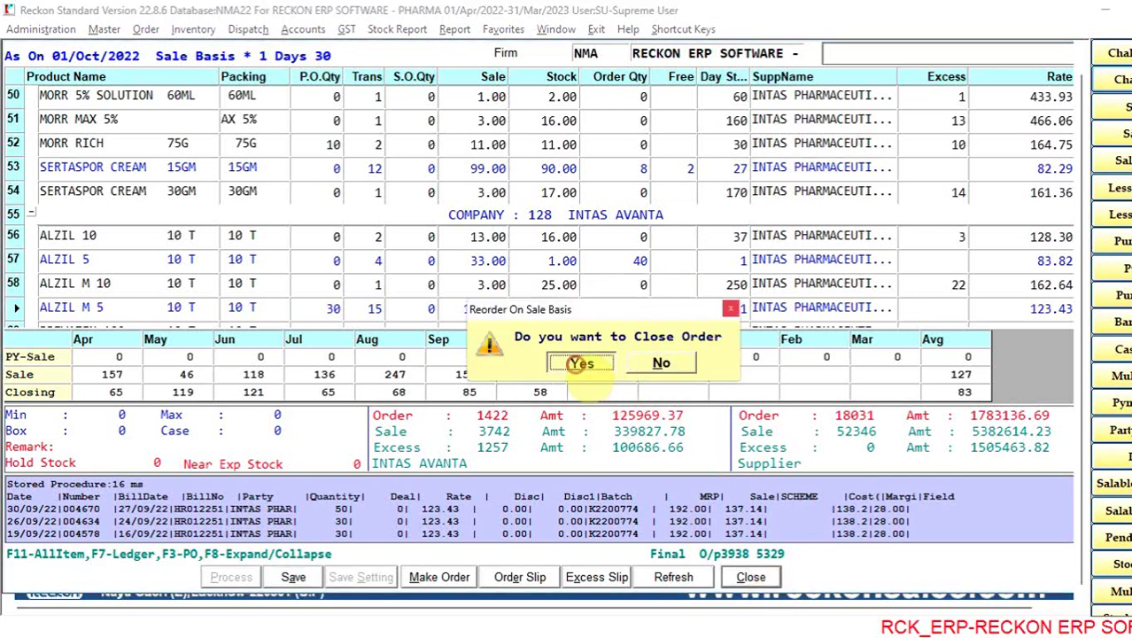
left_click(581, 361)
Step: Reopen the Re-Order System, load saved reorder 7 of 01/Nov/2022 for INTAS PHARMACEUTICALS LTD and process it
left_click(146, 29)
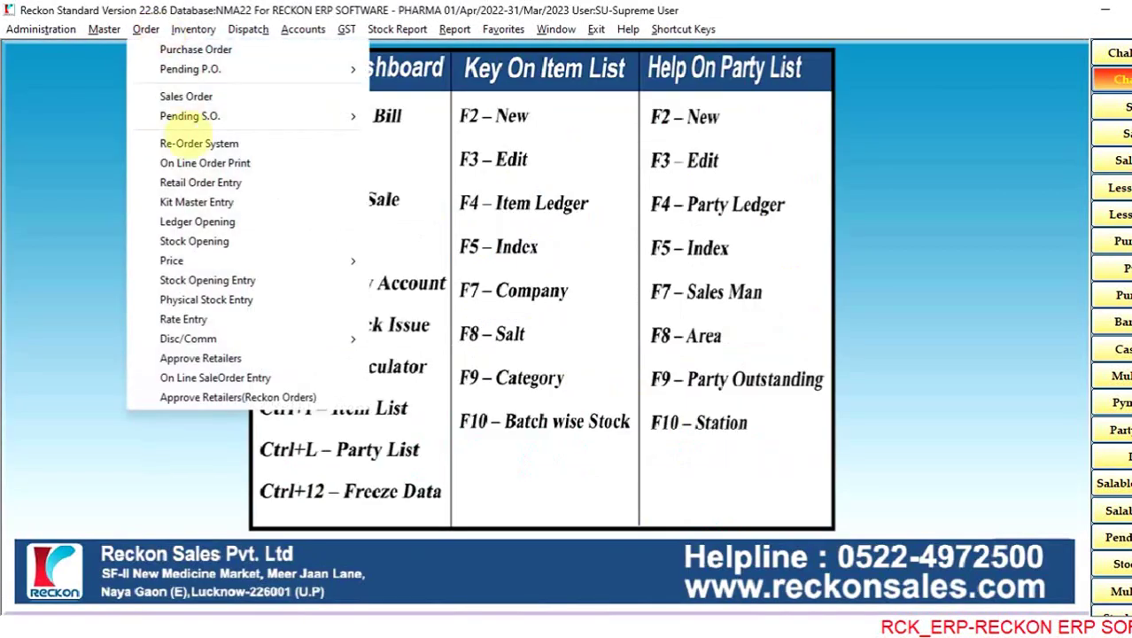
left_click(187, 142)
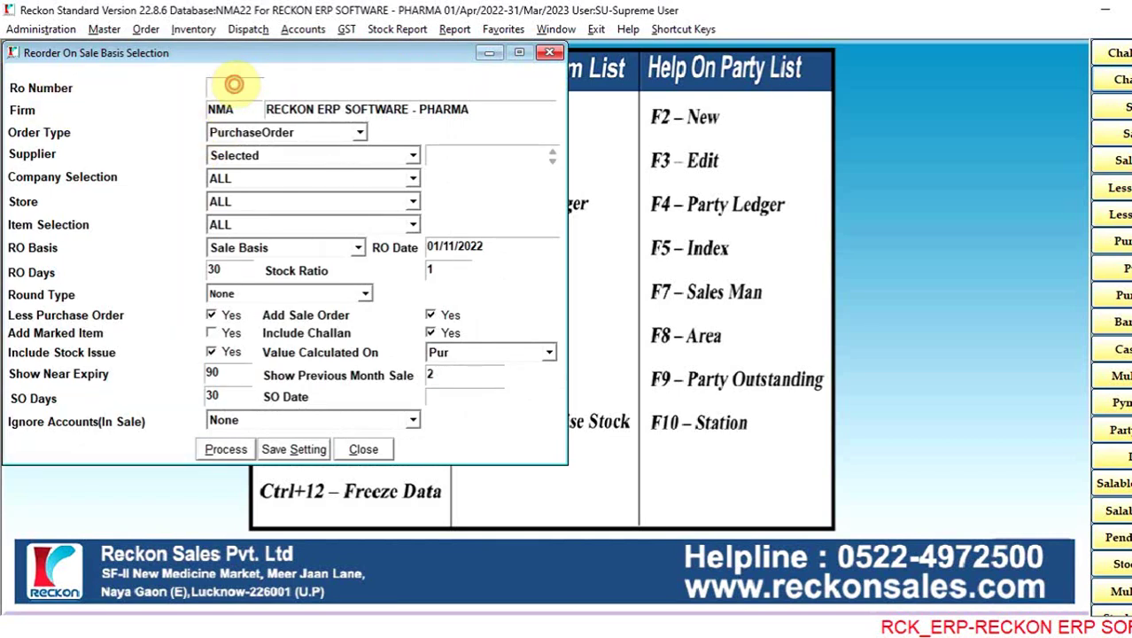
left_click(234, 84)
key("Down")
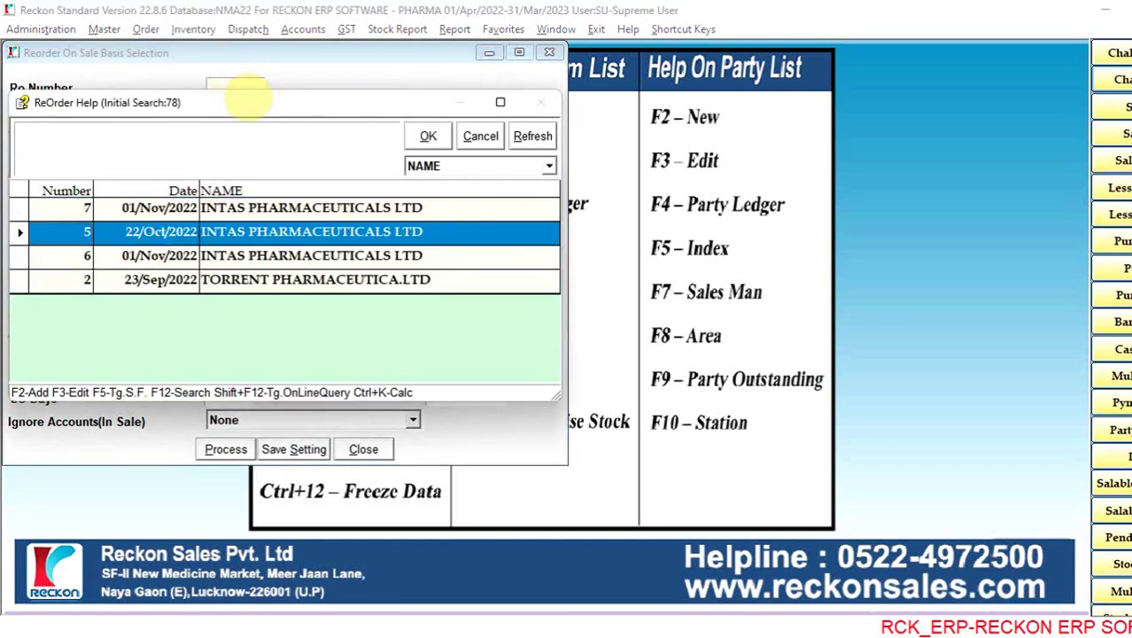
key("Down")
key("Down")
key("Up")
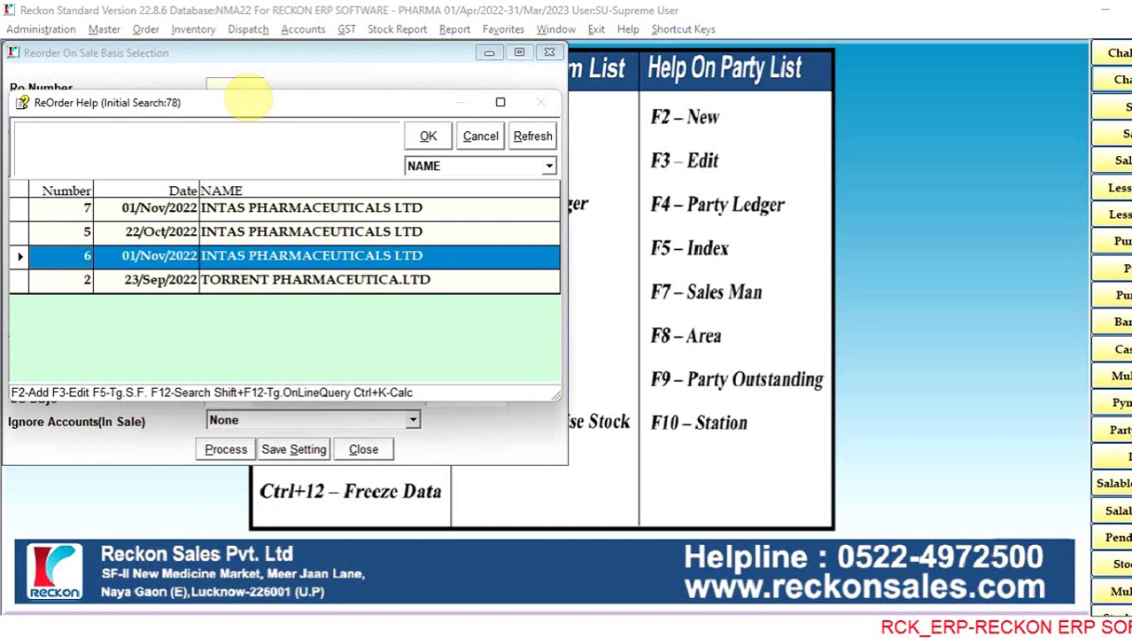
key("Up")
key("Up")
key("Down")
key("Down")
key("Up")
key("Up")
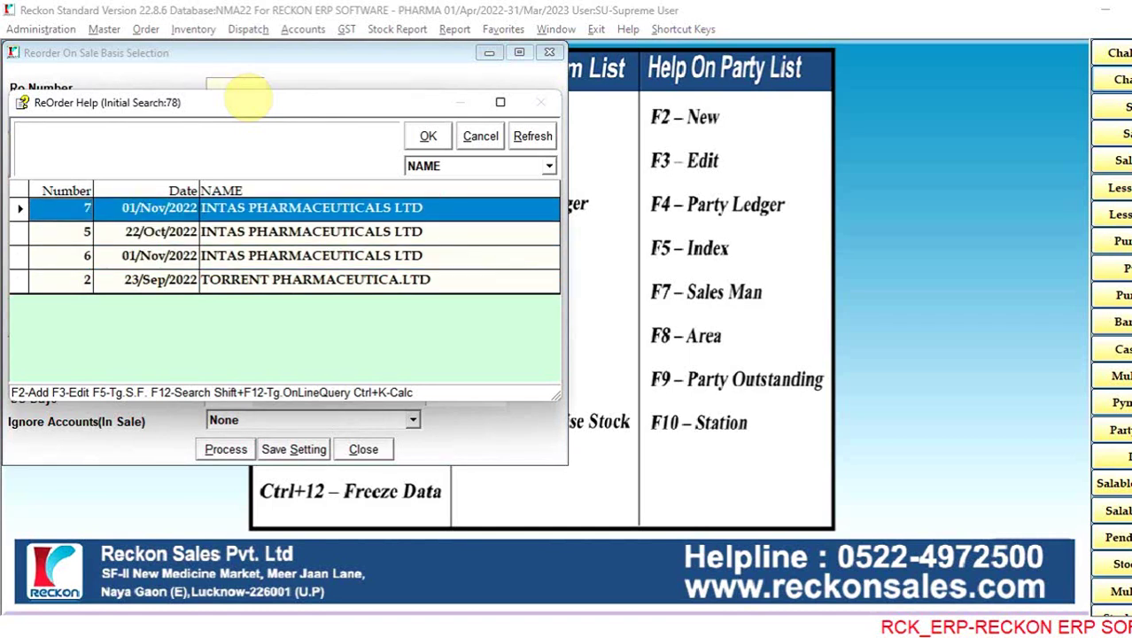
key("Return")
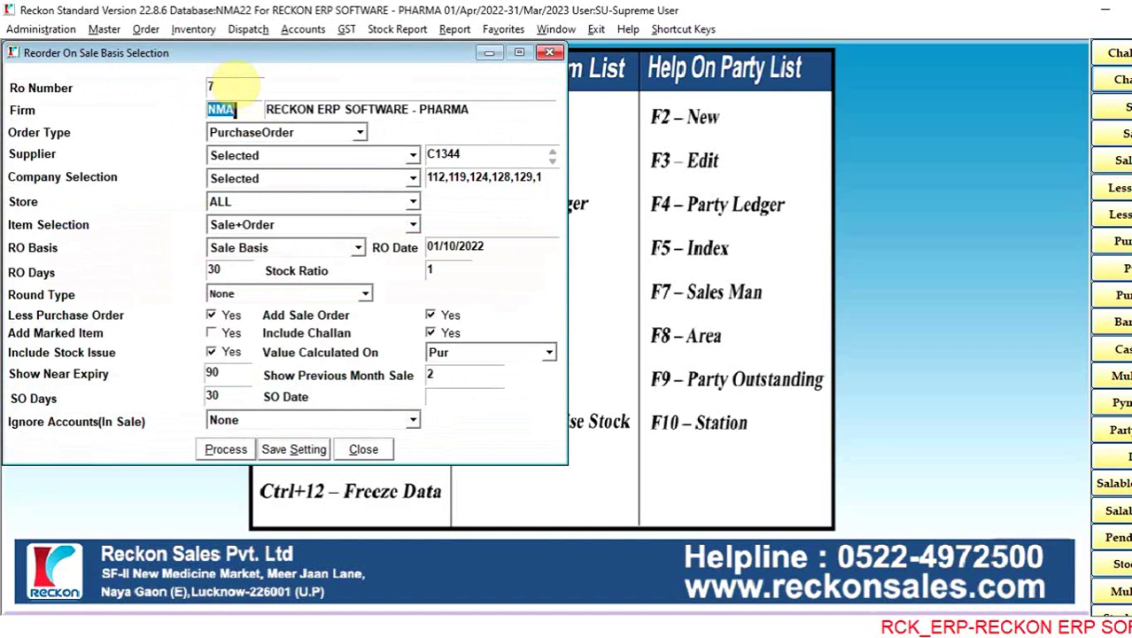
left_click(226, 449)
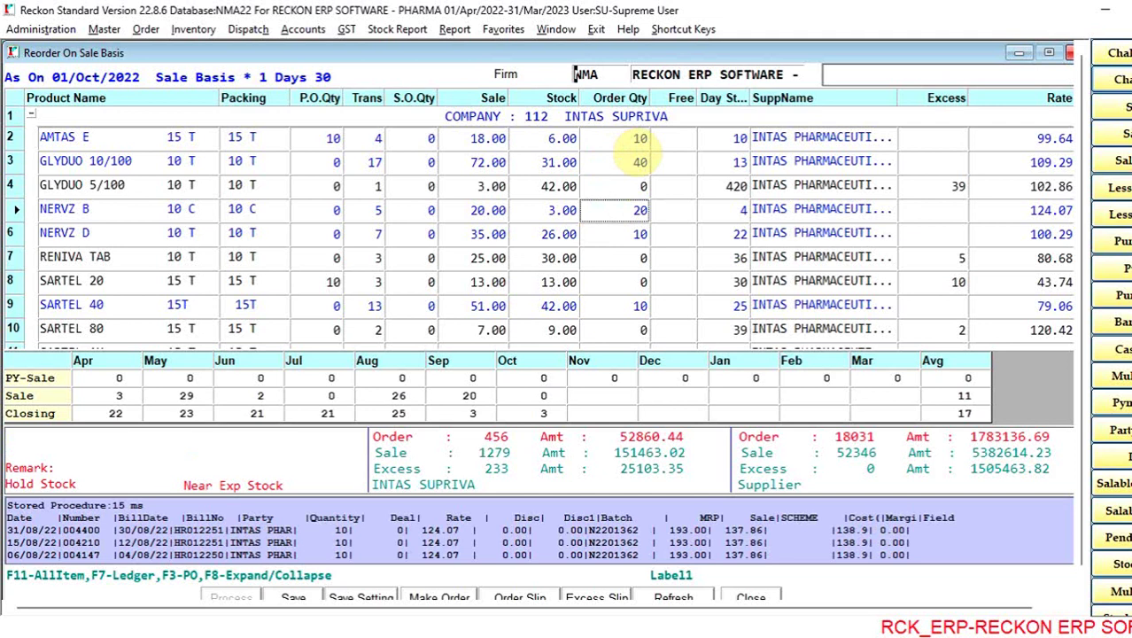
Step: Review the order quantities and sales of the INTAS SUPRIVA products down to SARTEL-BETA 25, and close the reorder list
key("Down")
key("Down")
key("Down")
key("Down")
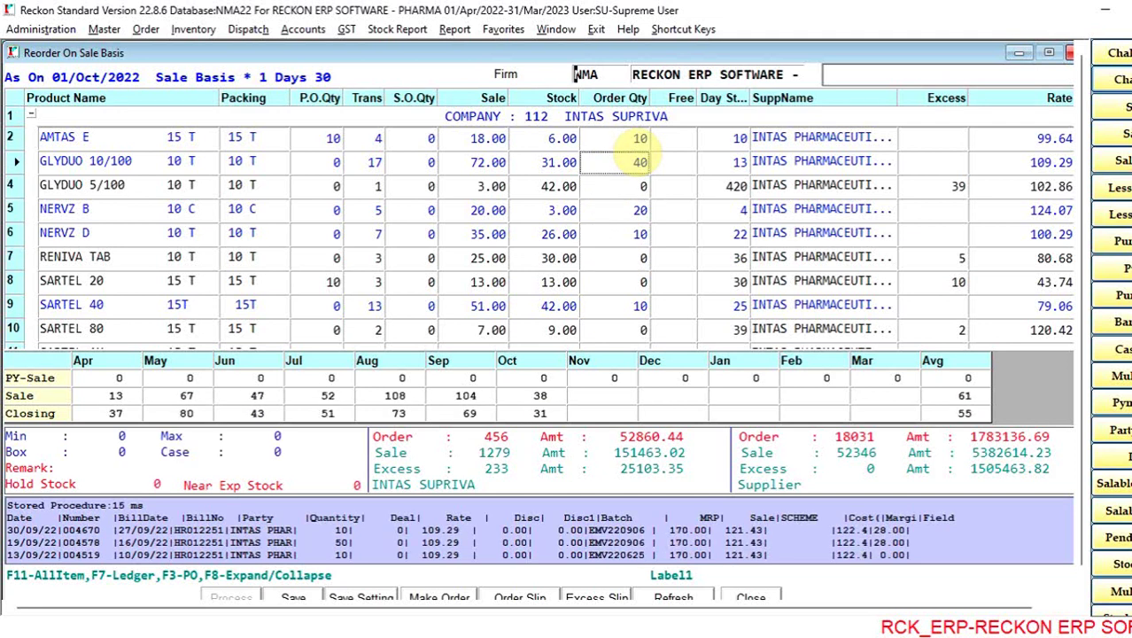
key("Down")
key("Down")
key("Down")
key("Down")
key("Down")
key("Down")
key("Down")
key("Down")
key("Down")
key("Down")
key("Down")
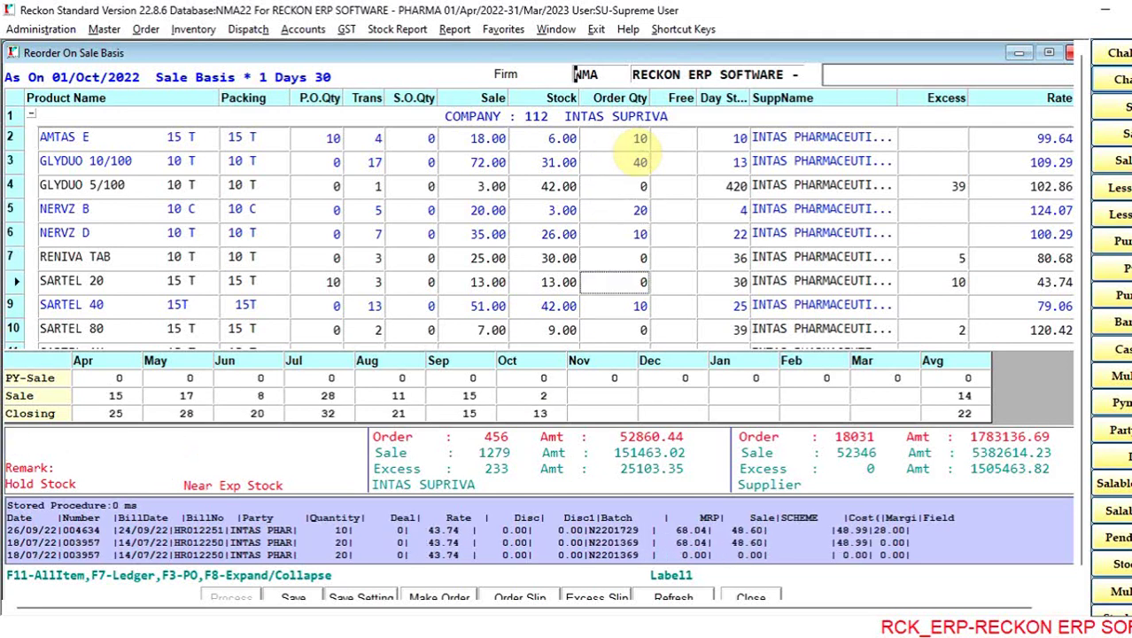
key("Down")
key("Down")
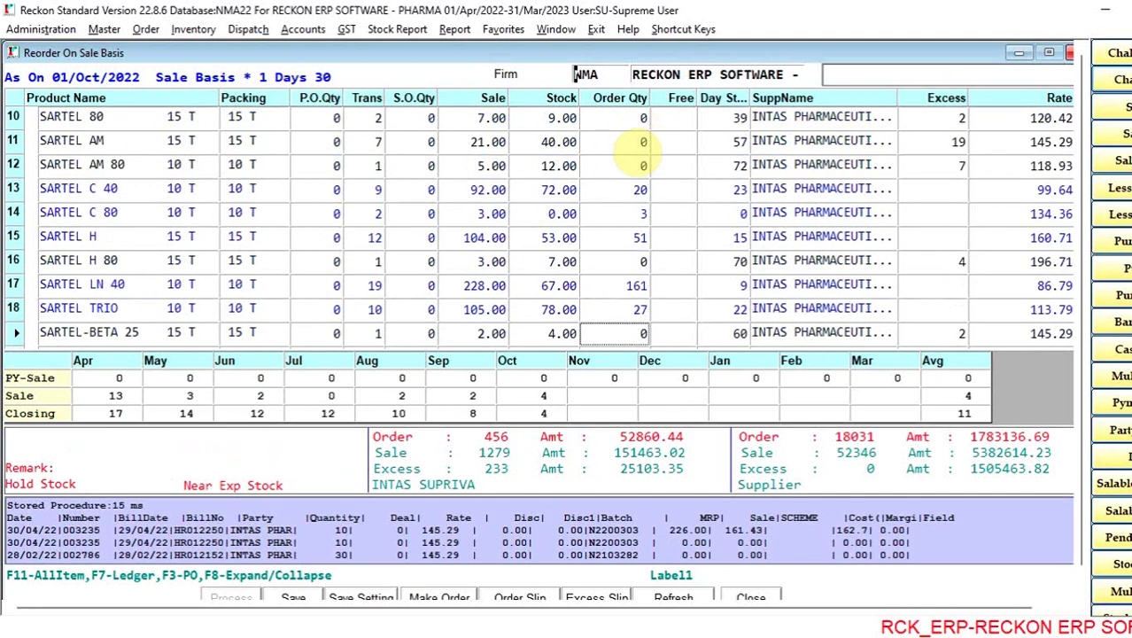
key("Up")
key("Up")
key("Up")
key("Up")
key("Up")
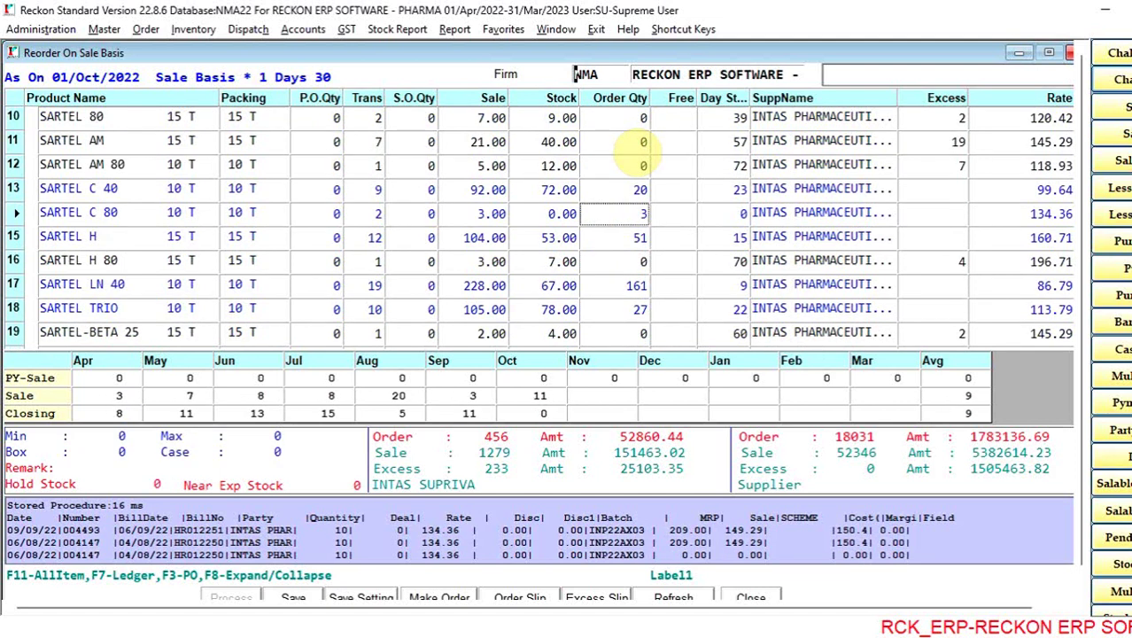
key("Down")
key("Down")
key("Down")
key("Down")
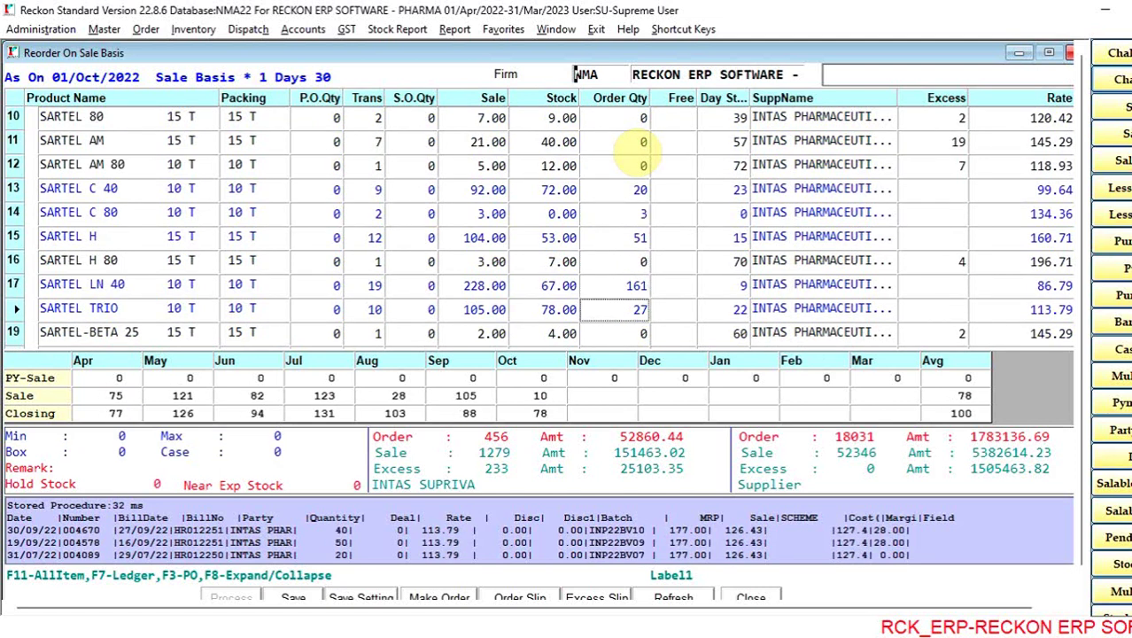
left_click(751, 599)
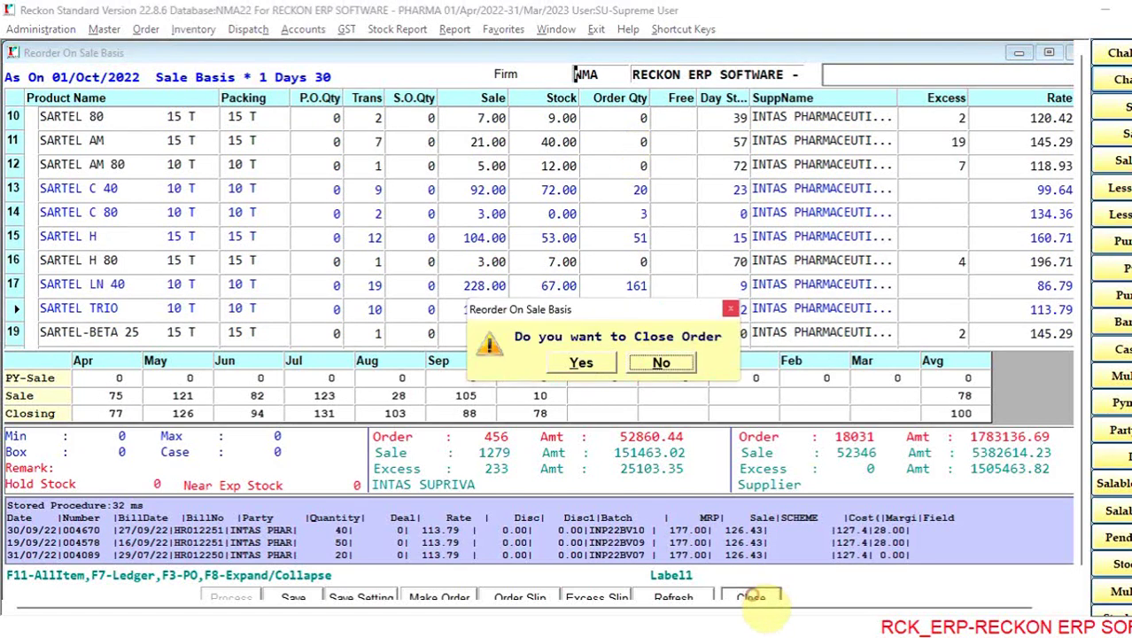
left_click(584, 363)
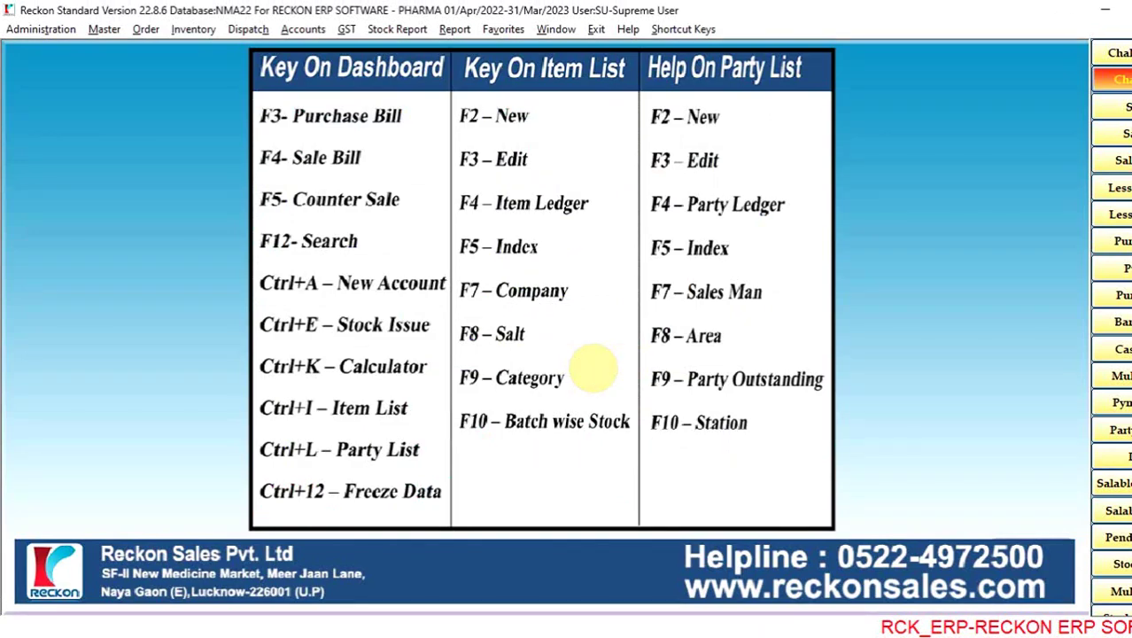
Step: Open the ledger summary for all account groups and browse the first parties to A TO Z MEDICAL HALL
key("ctrl+l")
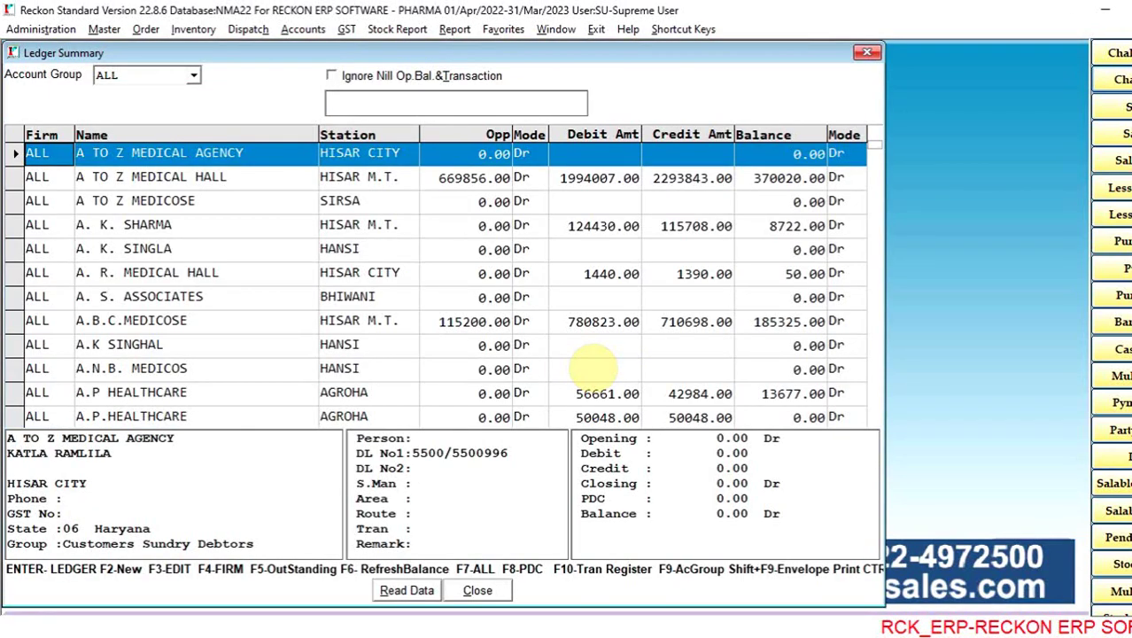
key("Down")
key("Down")
key("Down")
key("Up")
key("Up")
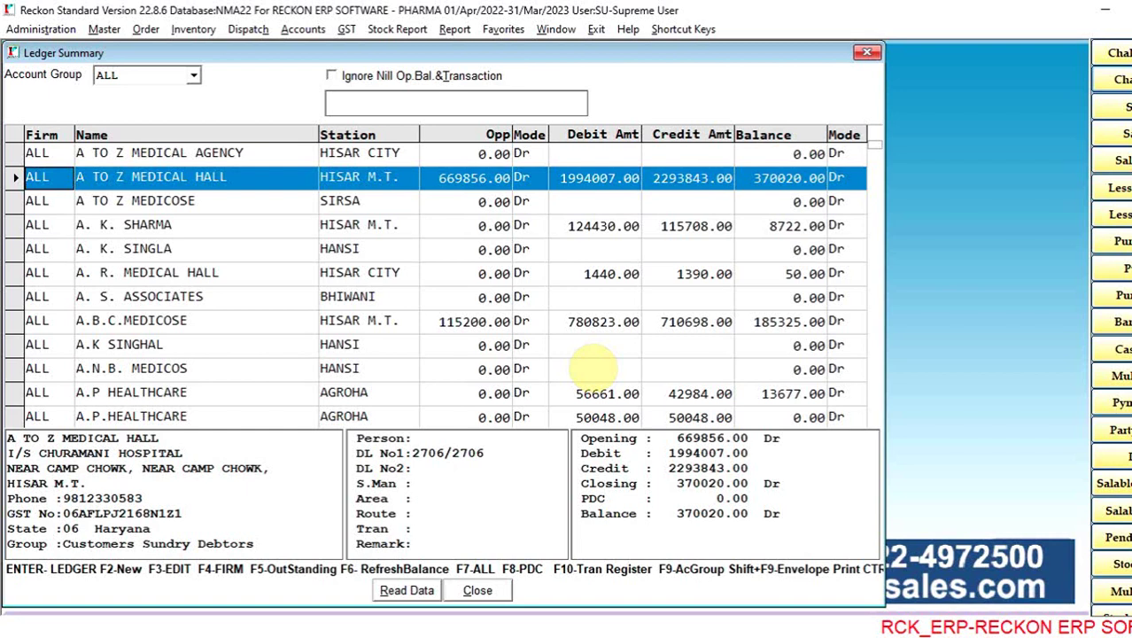
Step: Search the party list for DIS and clear the search text
type("DIS")
key("BackSpace")
key("BackSpace")
key("BackSpace")
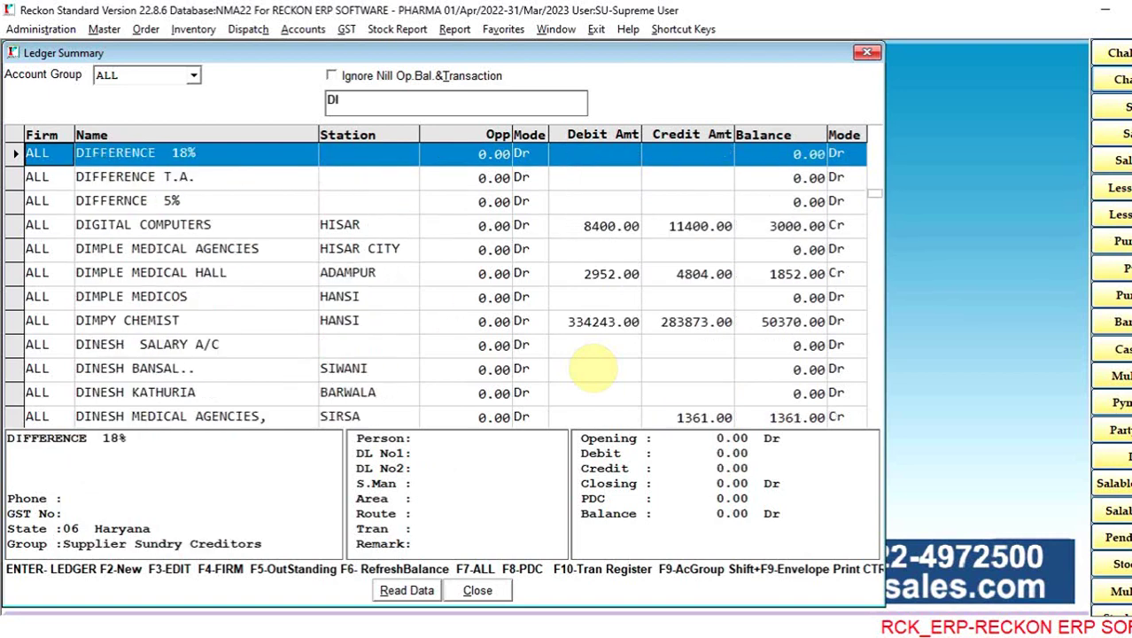
Step: Examine the opening, debit, credit, closing, PDC and balance figures of A TO Z MEDICAL HALL
key("Down")
key("Down")
key("Up")
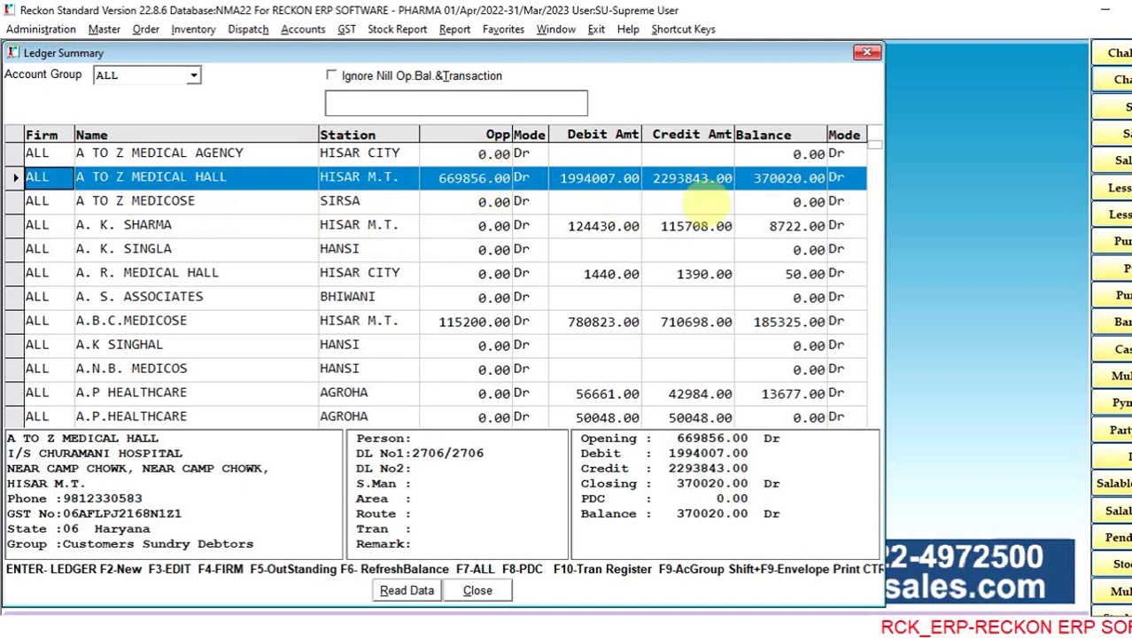
left_click_drag(675, 438, 740, 518)
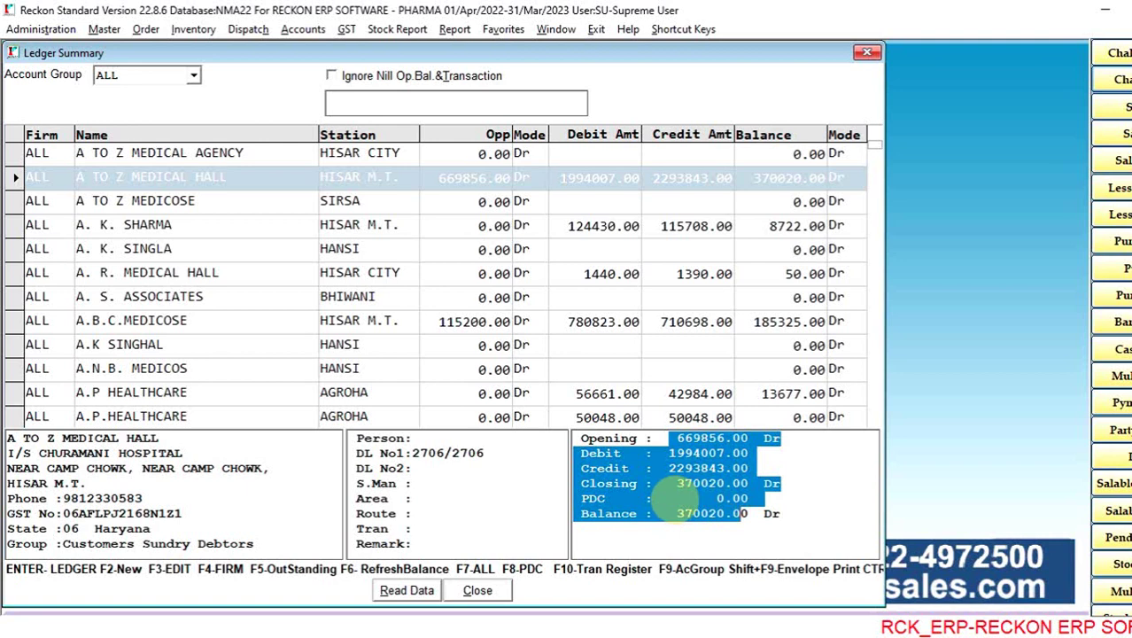
left_click(672, 497)
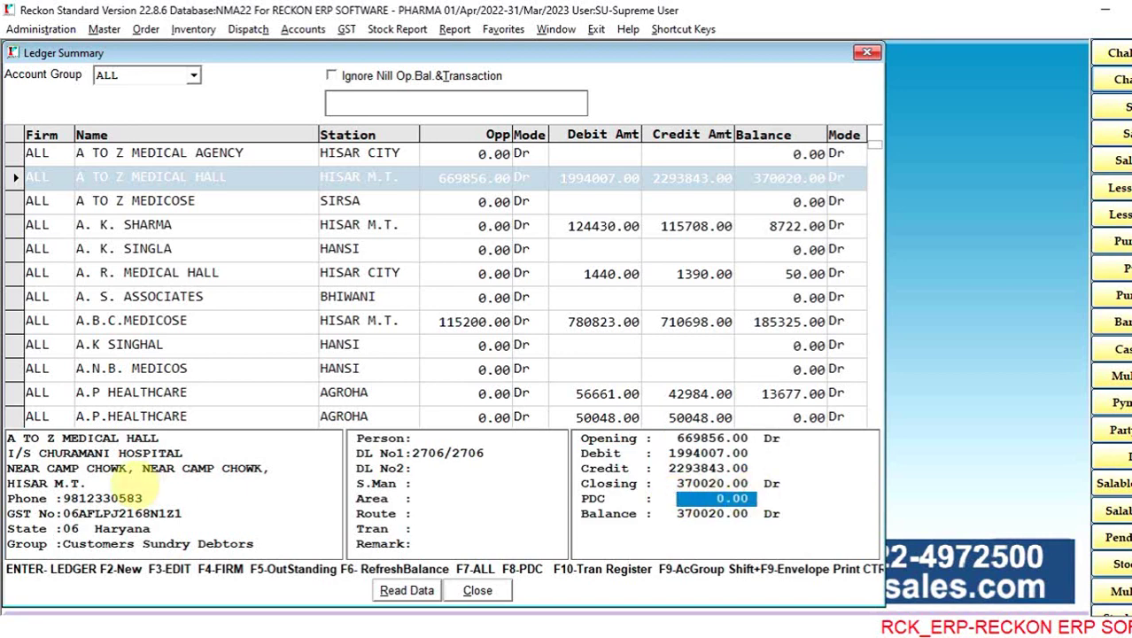
Step: Open the envelope format selection for A TO Z MEDICAL HALL and close it without choosing a format
left_click(272, 177)
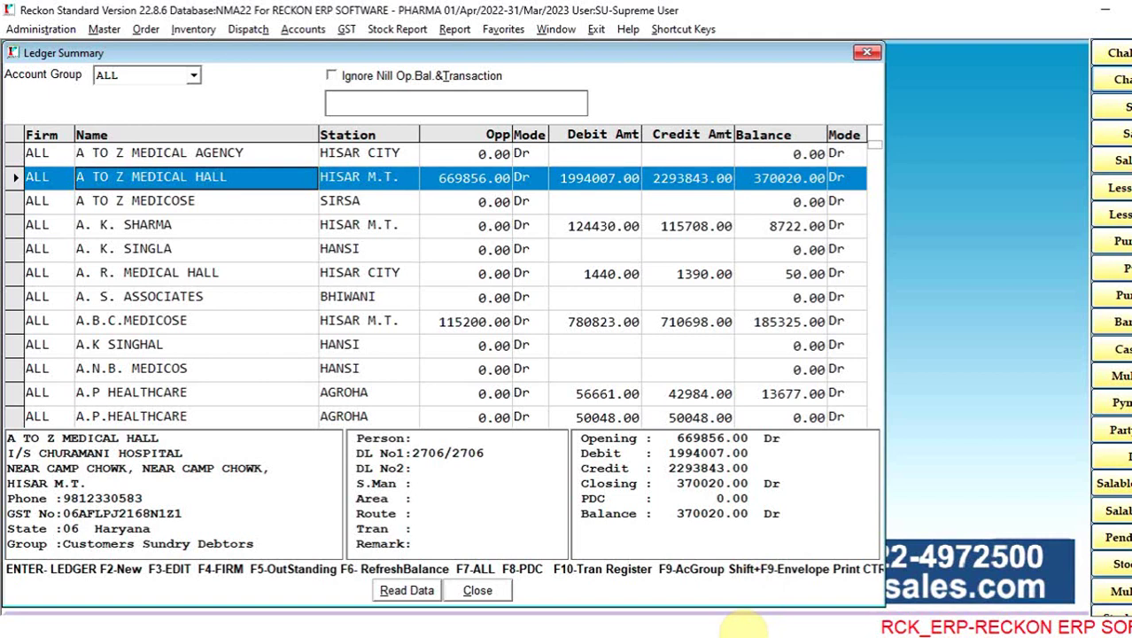
key("shift+F9")
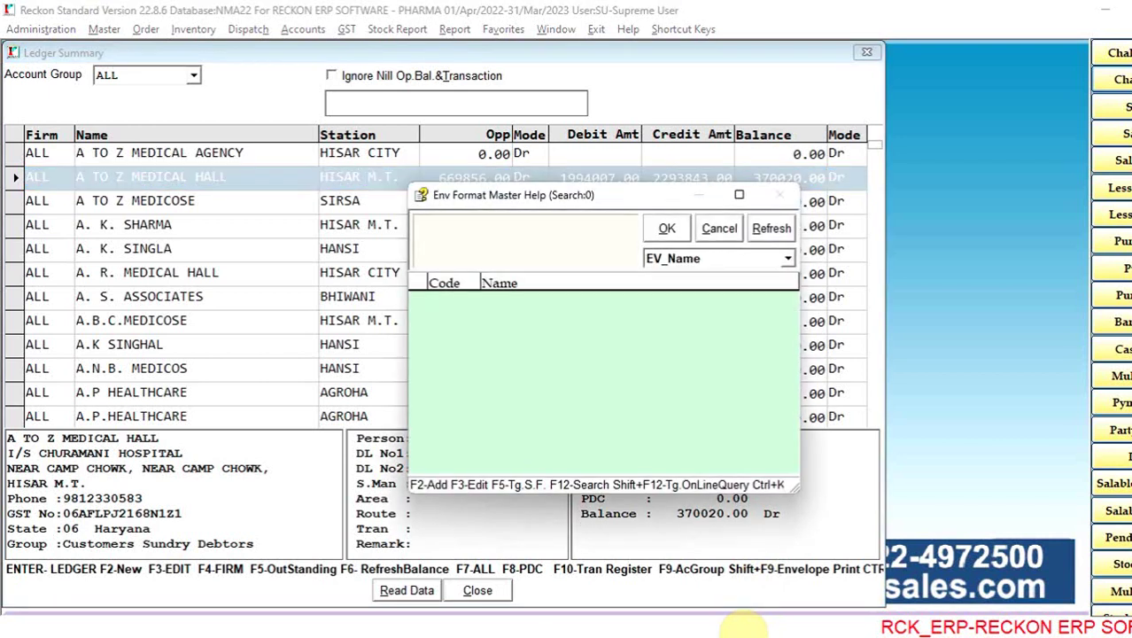
key("Escape")
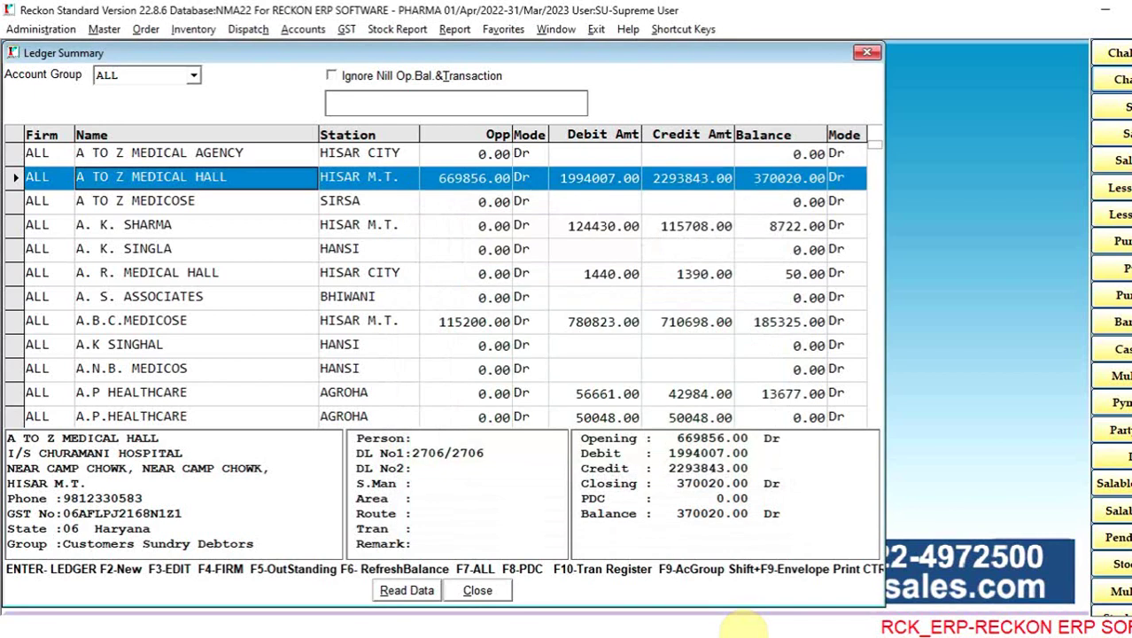
Step: View the monthly ledger of A TO Z MEDICAL HALL from 01/04/2022 to 01/11/2022 and close it
key("F10")
key("Return")
key("Return")
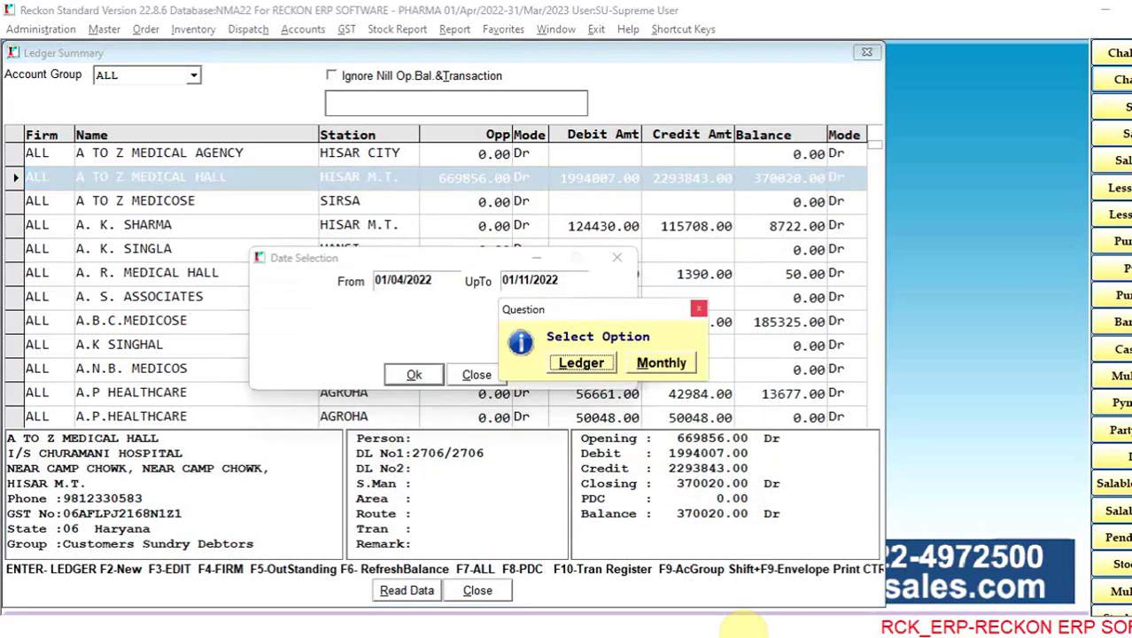
key("Right")
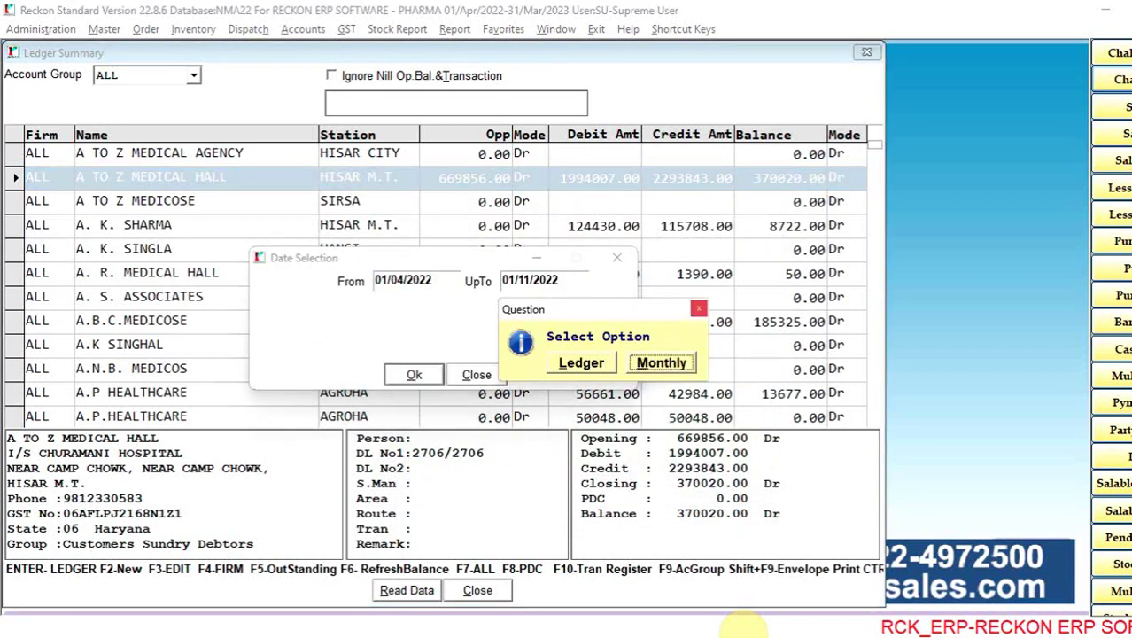
key("Return")
key("Down")
key("Down")
key("Down")
key("Down")
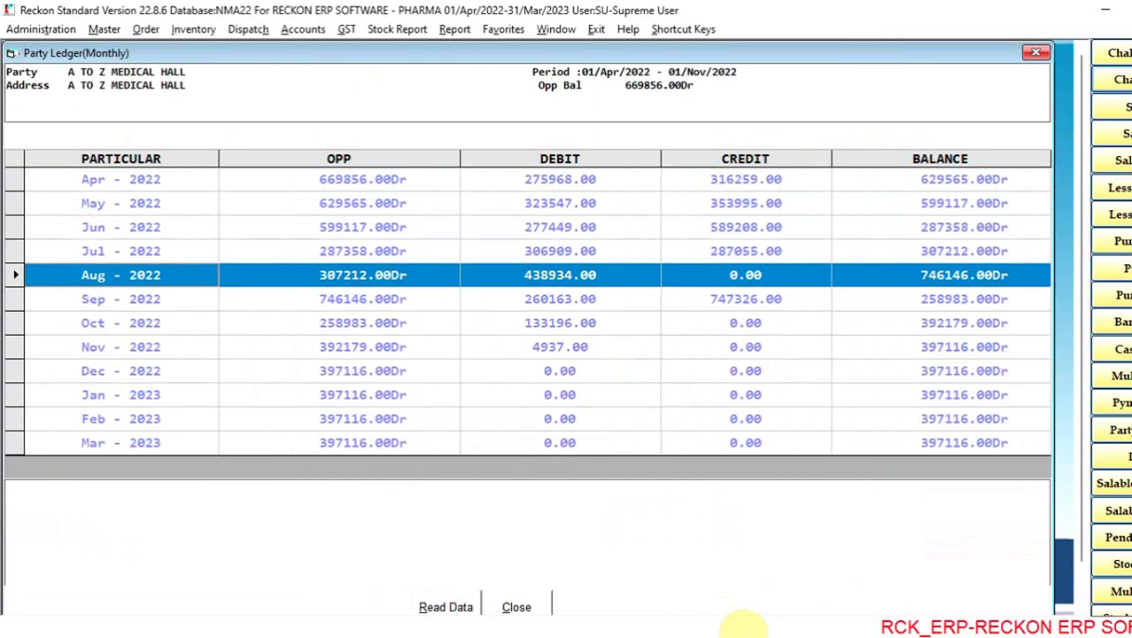
key("Up")
key("Up")
key("Up")
key("Escape")
Step: Open the detailed ledger of A TO Z MEDICAL HALL for 01/04/2022 to 01/11/2022 and review its October and November sale entries
key("F10")
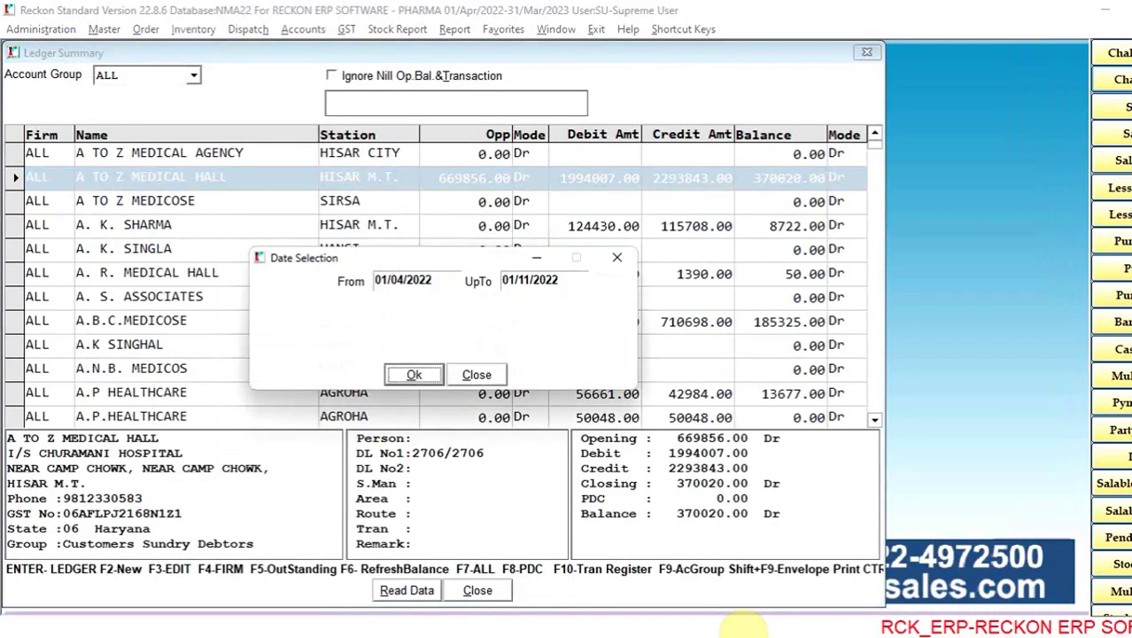
key("Return")
key("Return")
key("Return")
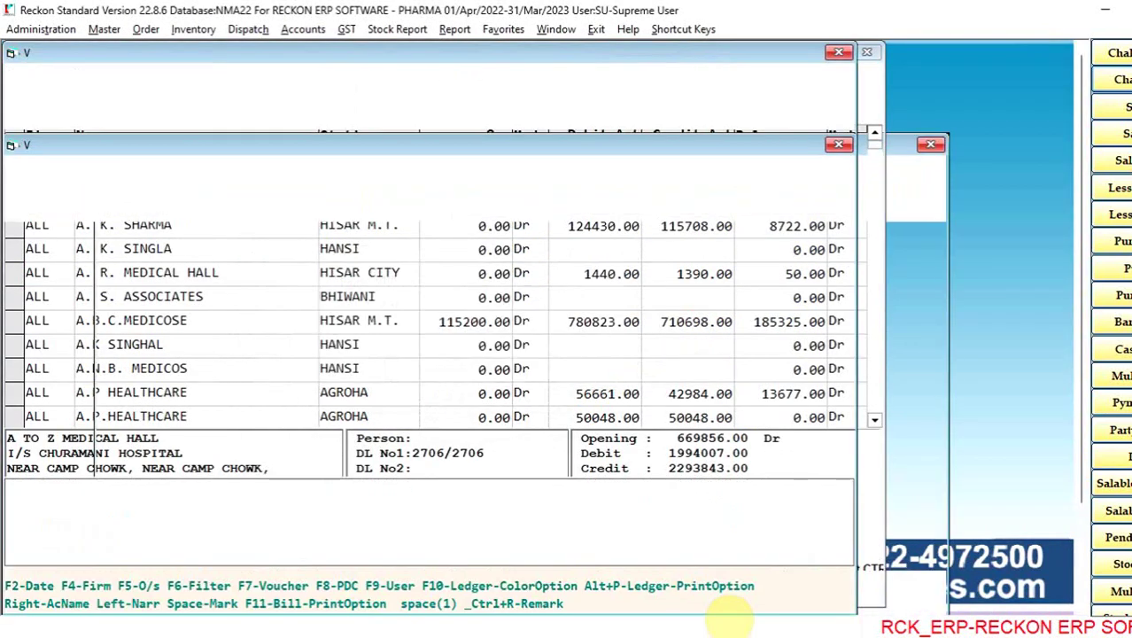
key("Up")
key("Up")
key("Up")
key("Up")
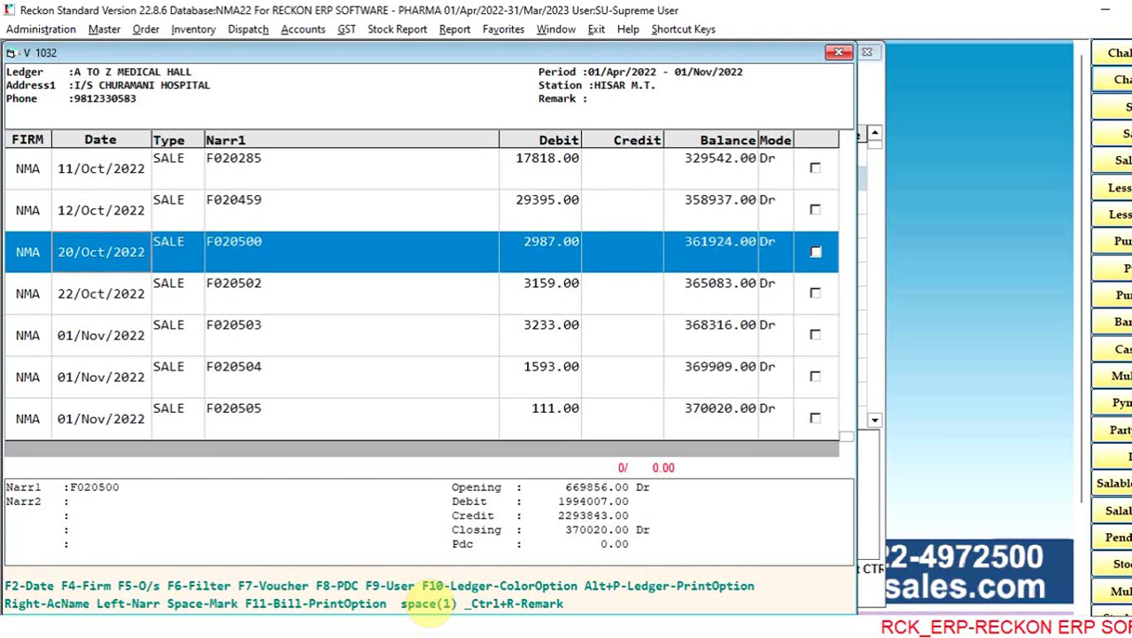
key("Down")
key("Down")
key("Down")
key("Down")
key("Up")
key("Up")
key("Up")
key("Up")
key("Up")
key("Up")
key("Down")
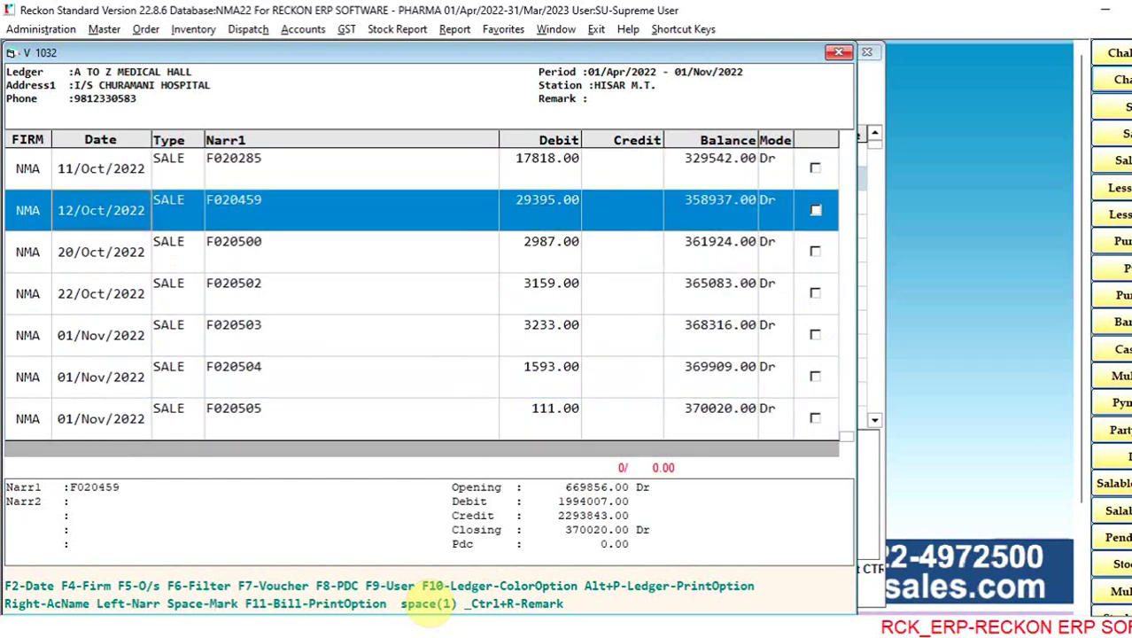
Step: Open the sale bill of 12/Oct/2022 from the ledger, close it, and reopen it at the first product line
key("Return")
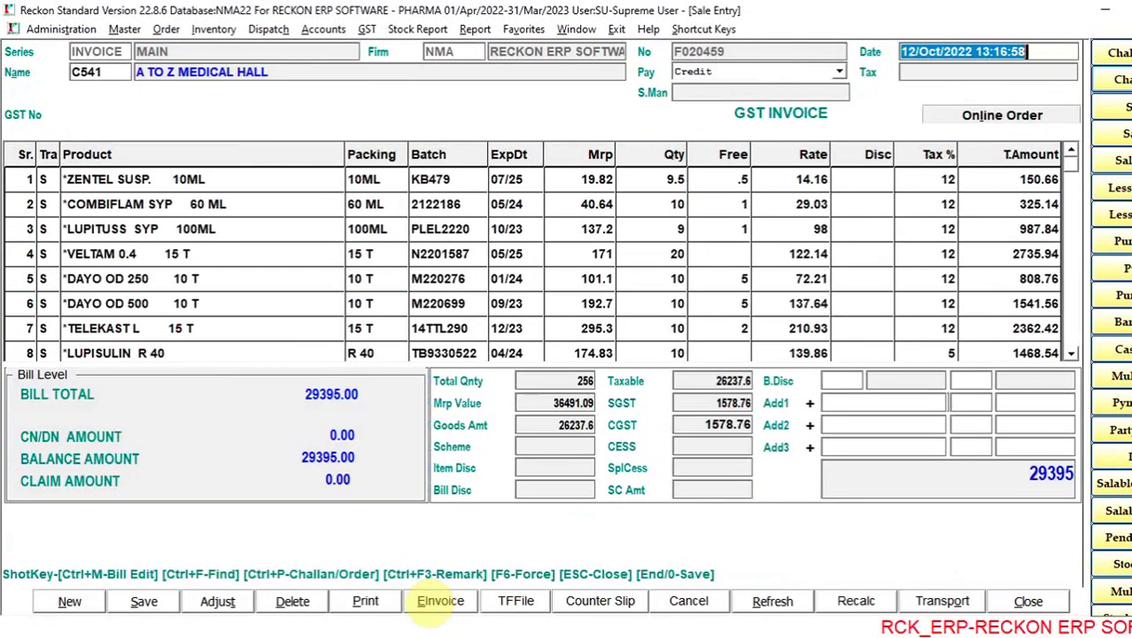
key("Escape")
key("Return")
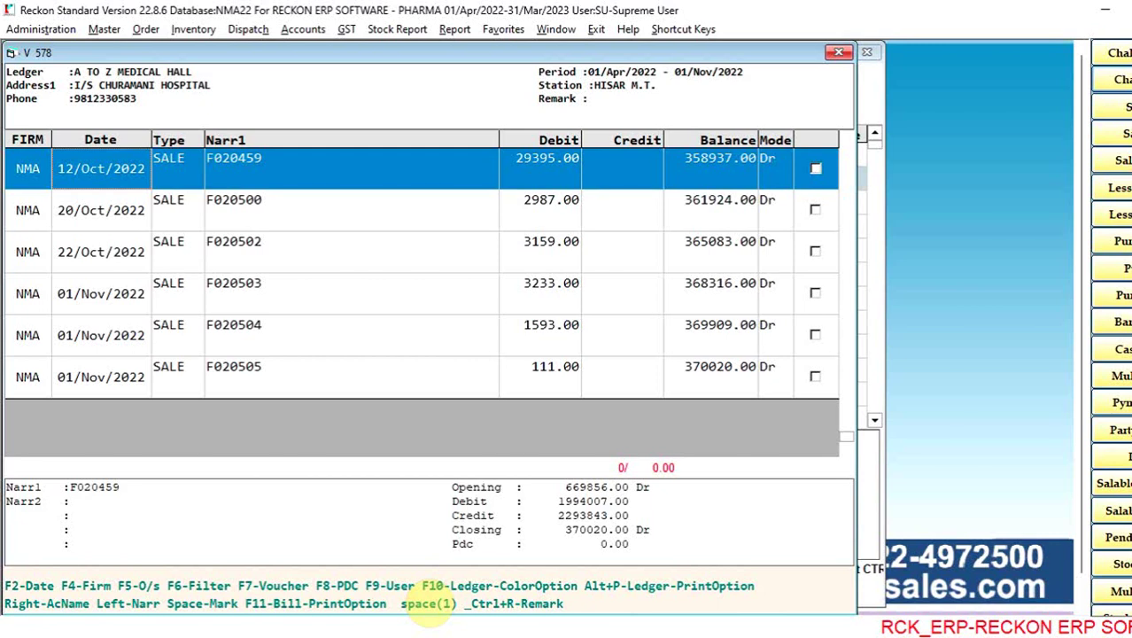
key("Return")
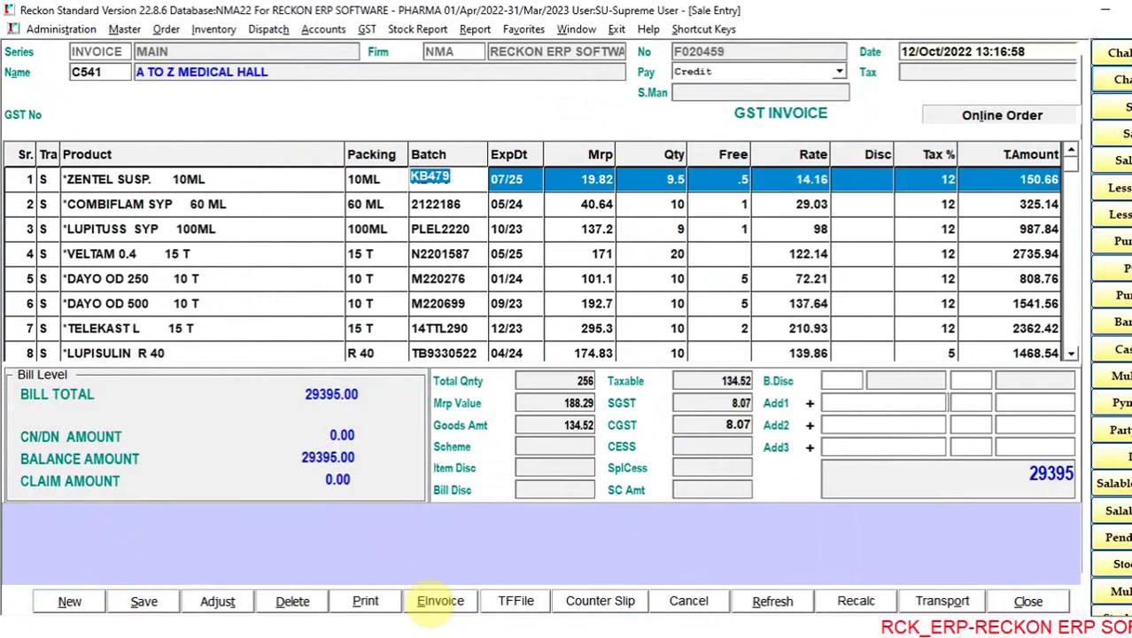
Step: Return to the A TO Z MEDICAL HALL ledger, reopen the 12/Oct/2022 sale bill once more and close it
key("Return")
key("Return")
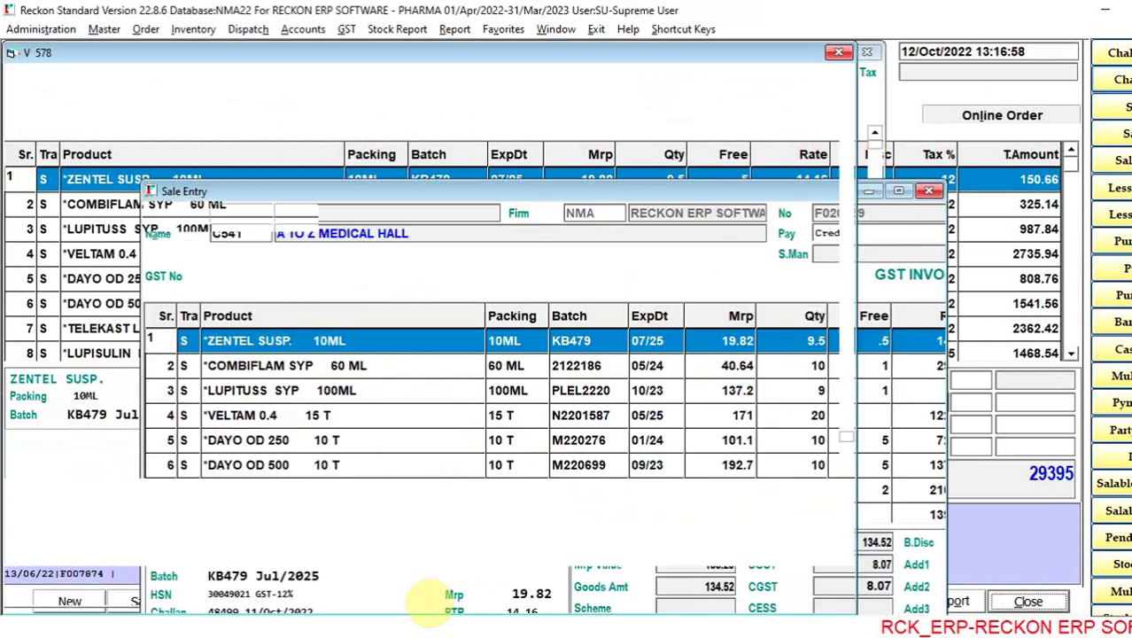
key("Down")
key("Down")
key("Down")
key("Up")
key("Up")
key("Up")
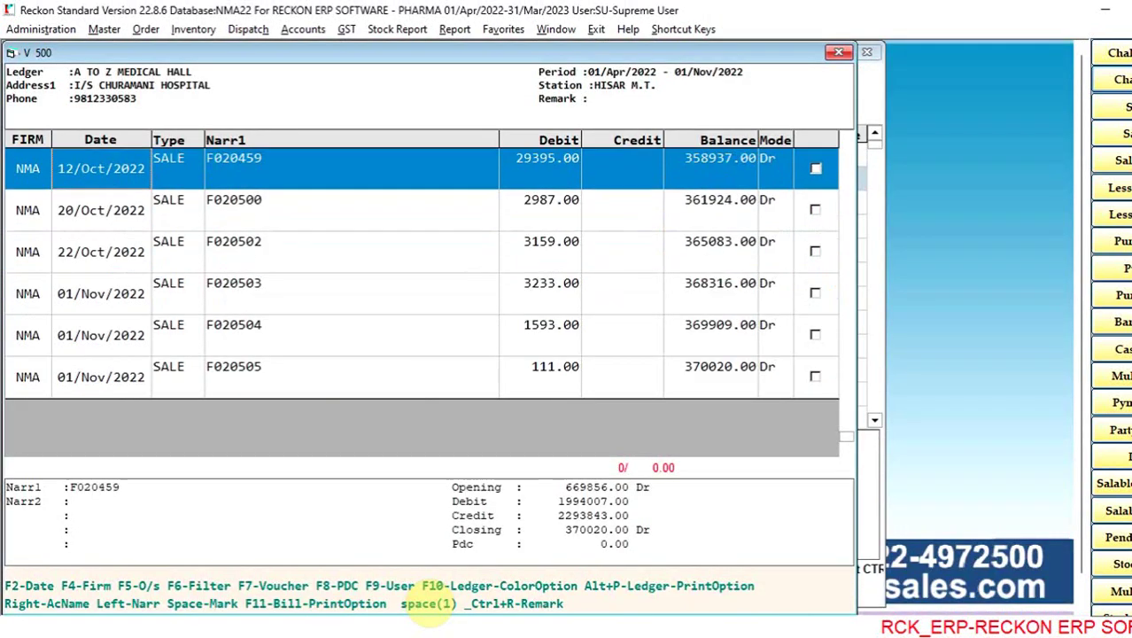
key("Return")
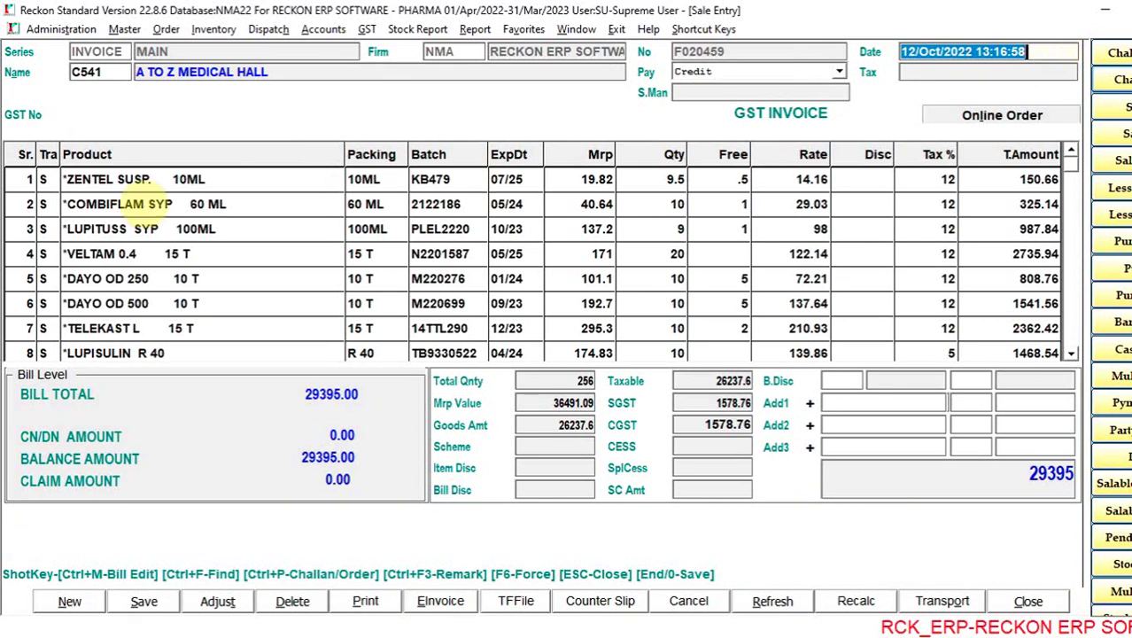
key("Escape")
key("Return")
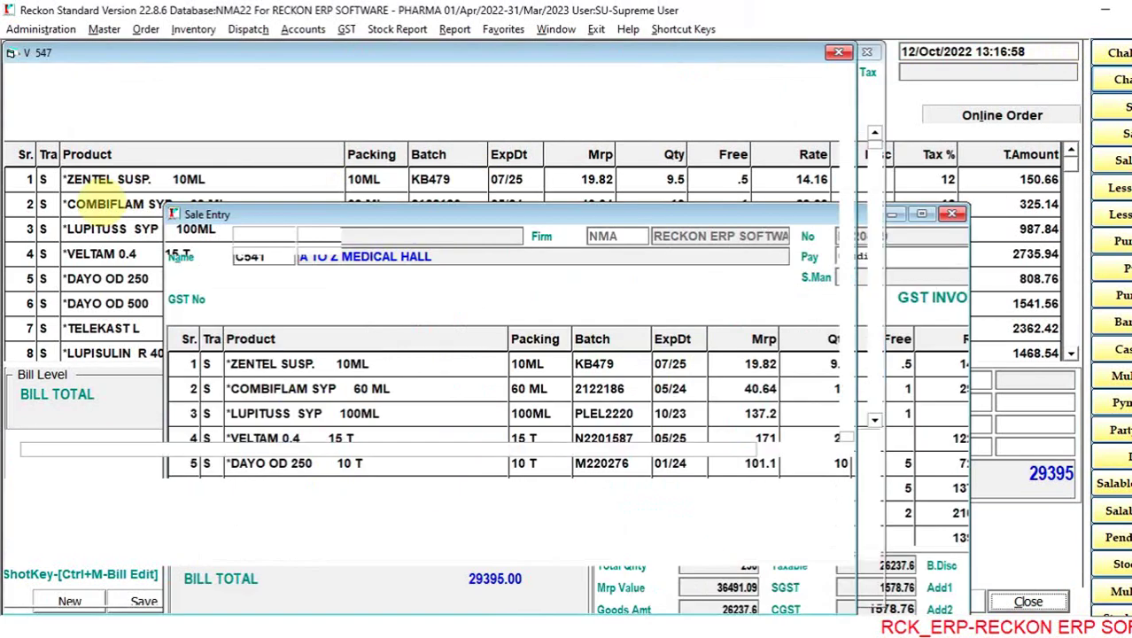
Step: Examine the October and November 2022 sale entries in the A TO Z MEDICAL HALL ledger
key("Down")
key("Down")
key("Down")
key("Down")
key("Down")
key("Up")
key("Up")
key("Up")
key("Up")
key("Up")
key("Up")
key("Up")
key("Up")
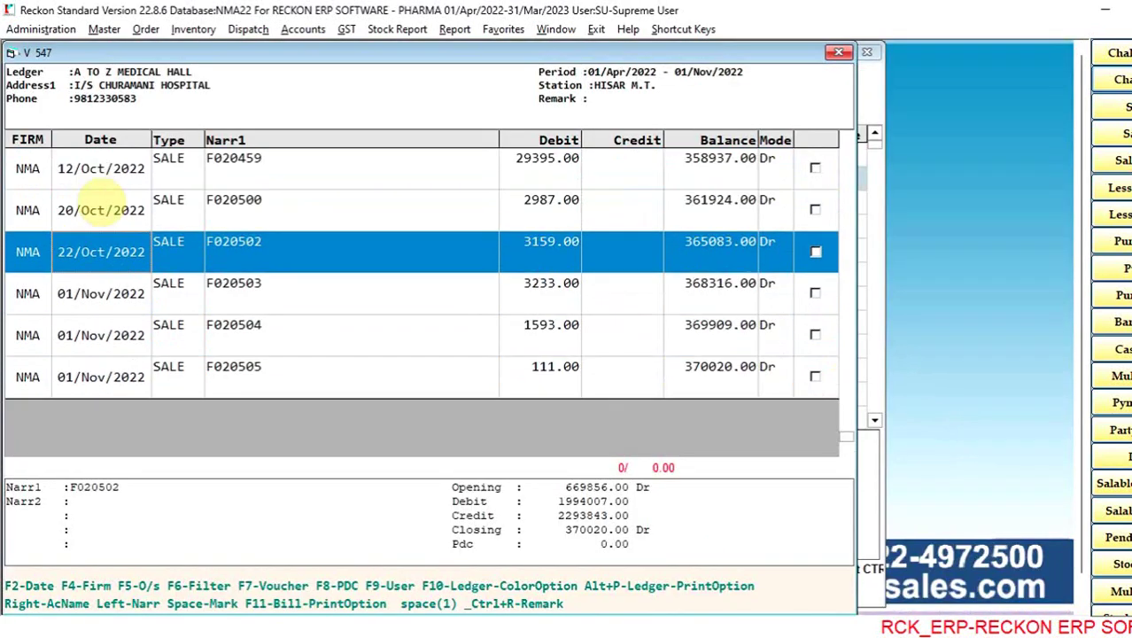
Step: Review the email, print and Whatsup ledger output options and open the ledger's print preview with C-Print
key("alt+p")
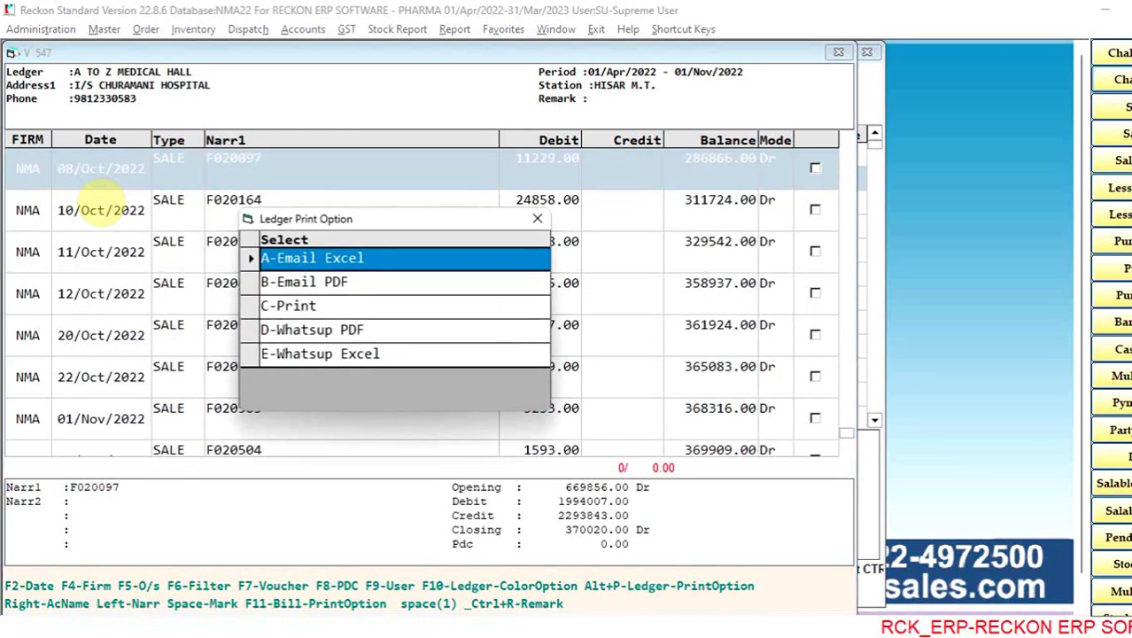
key("Down")
key("Down")
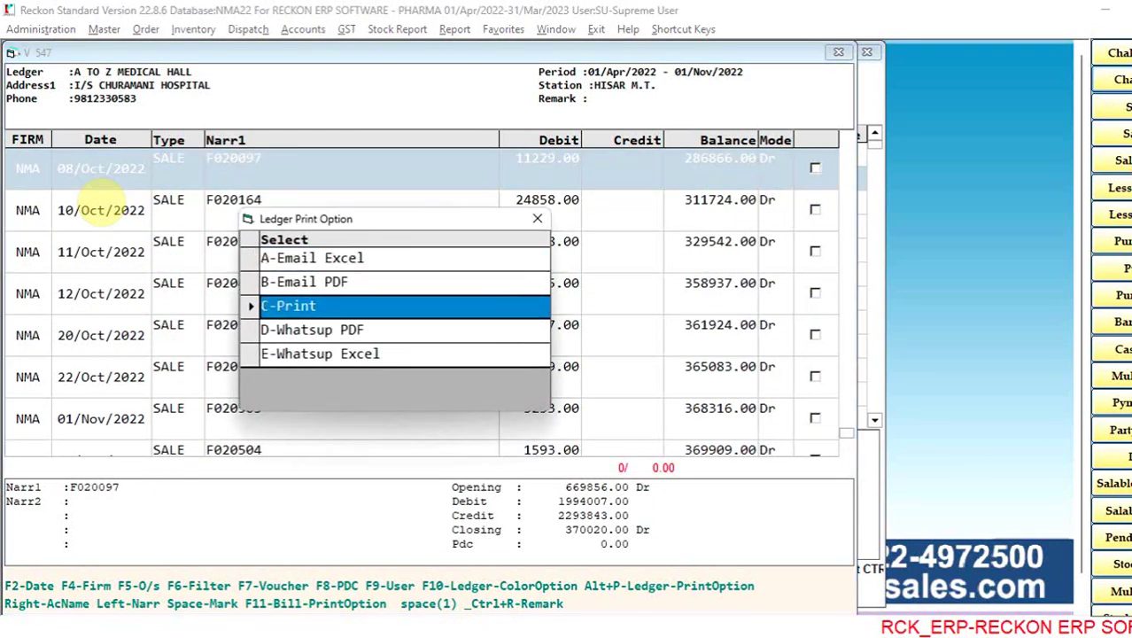
key("Down")
key("Down")
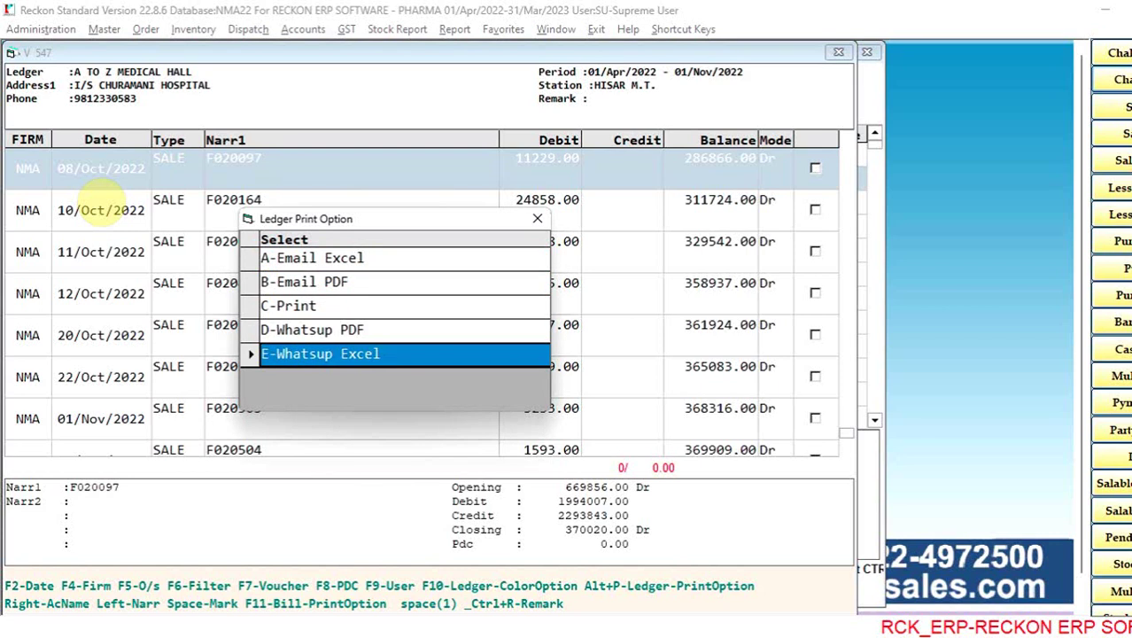
key("Up")
key("Up")
key("Return")
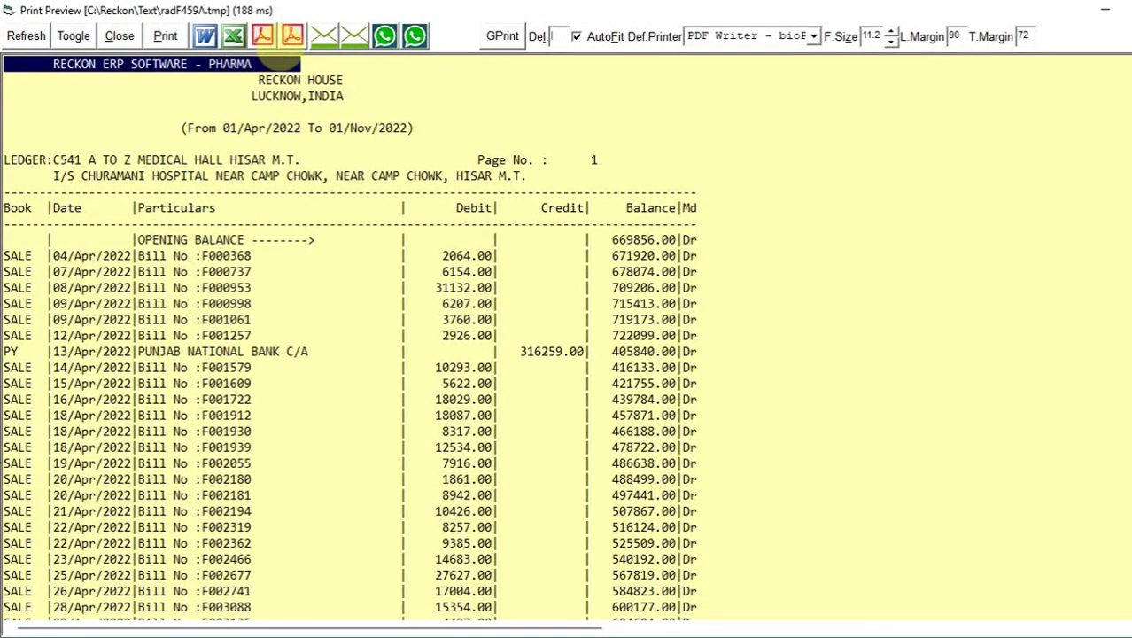
Step: Export the previewed ledger to Excel and examine its bill entries in the worksheet
left_click(230, 34)
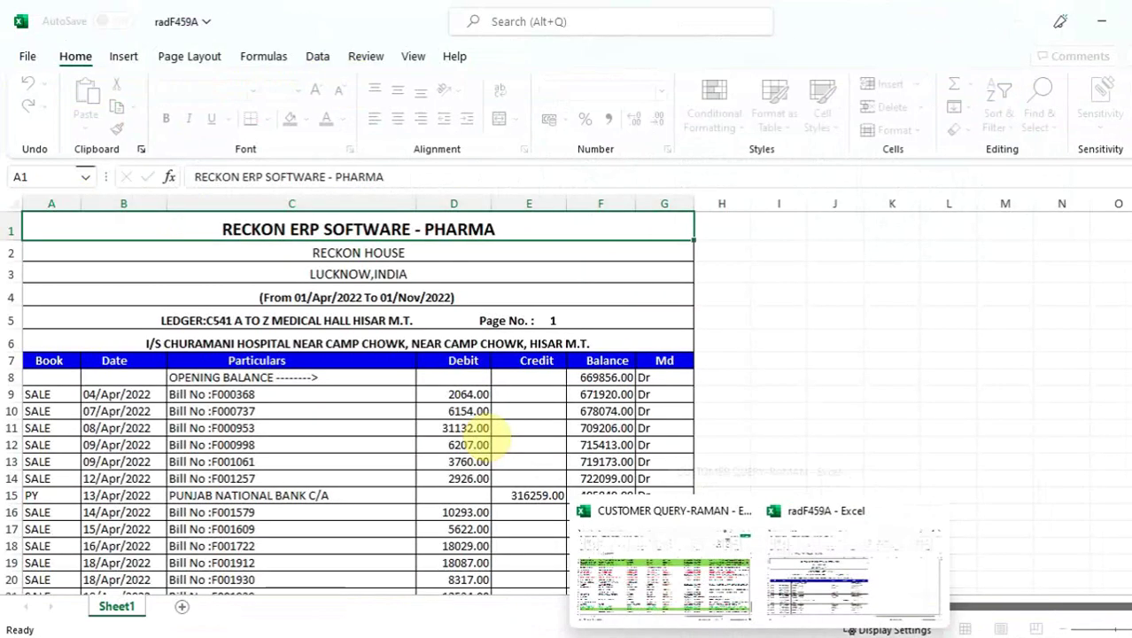
left_click(345, 389)
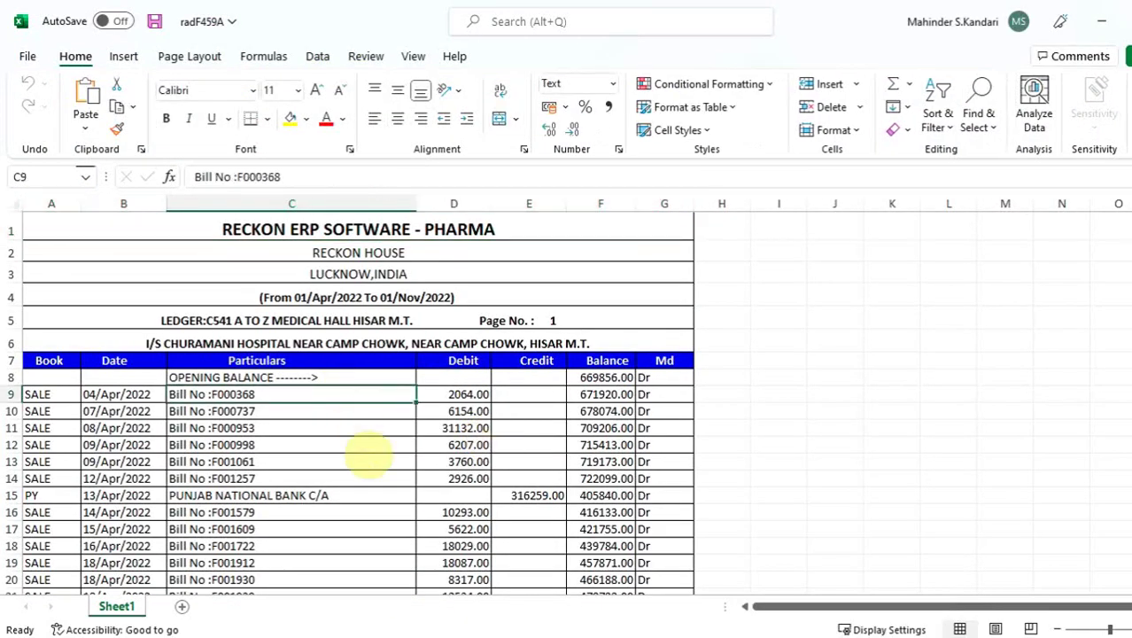
key("Down")
key("Down")
key("Down")
key("Down")
key("Down")
key("Down")
key("Down")
key("Down")
key("Down")
key("Down")
key("Down")
key("Down")
key("Down")
key("Down")
key("Down")
key("Down")
key("Down")
key("Down")
key("Down")
key("Down")
key("Down")
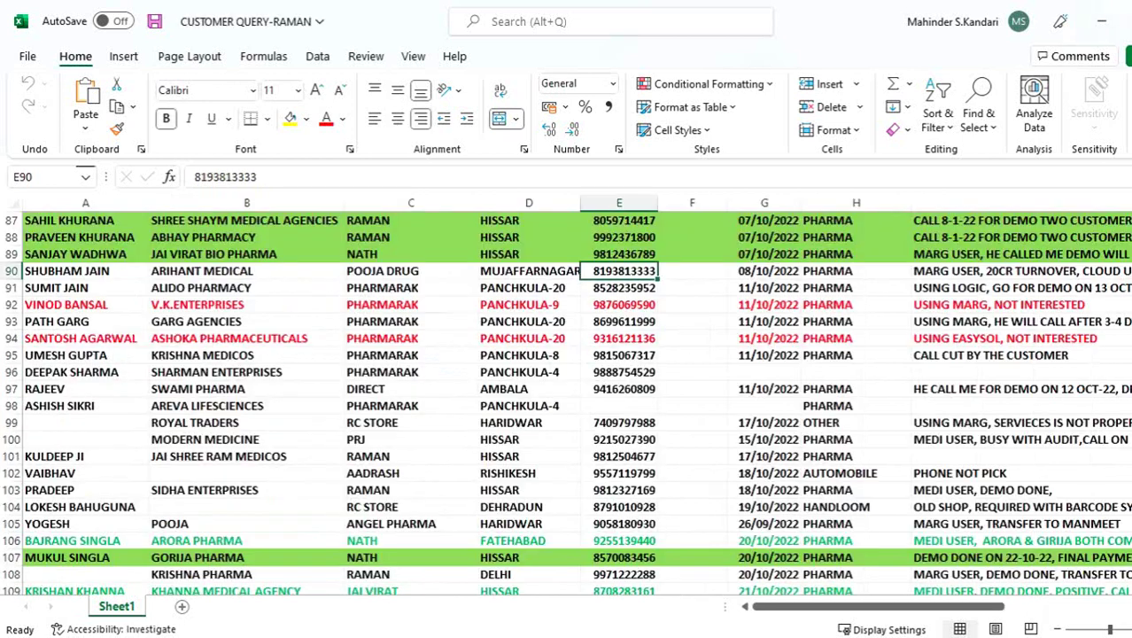
left_click(1101, 20)
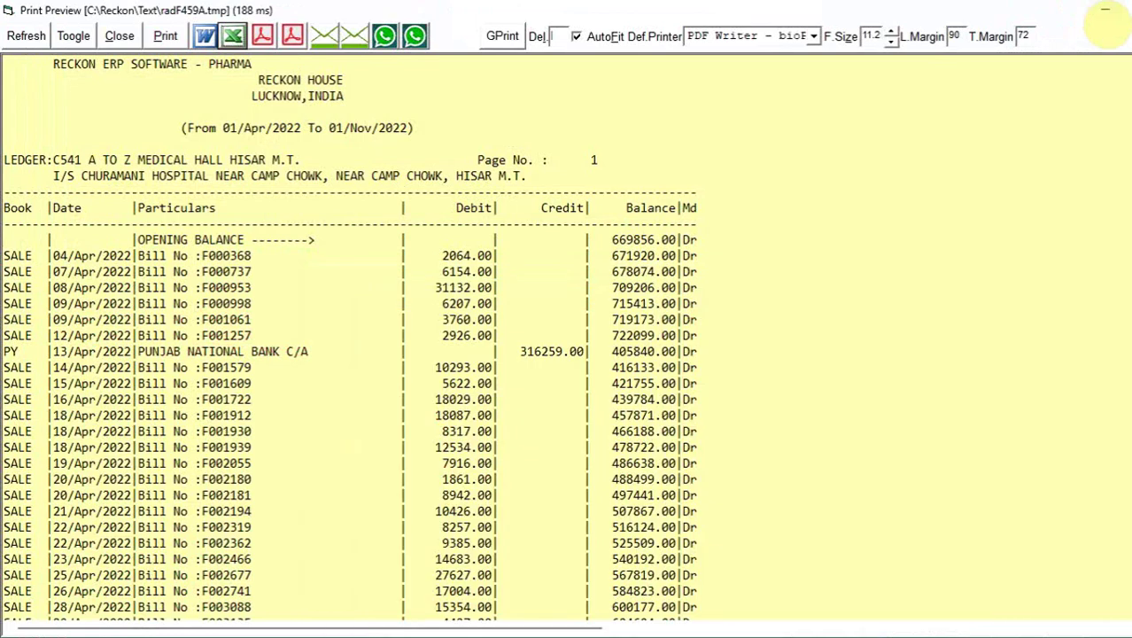
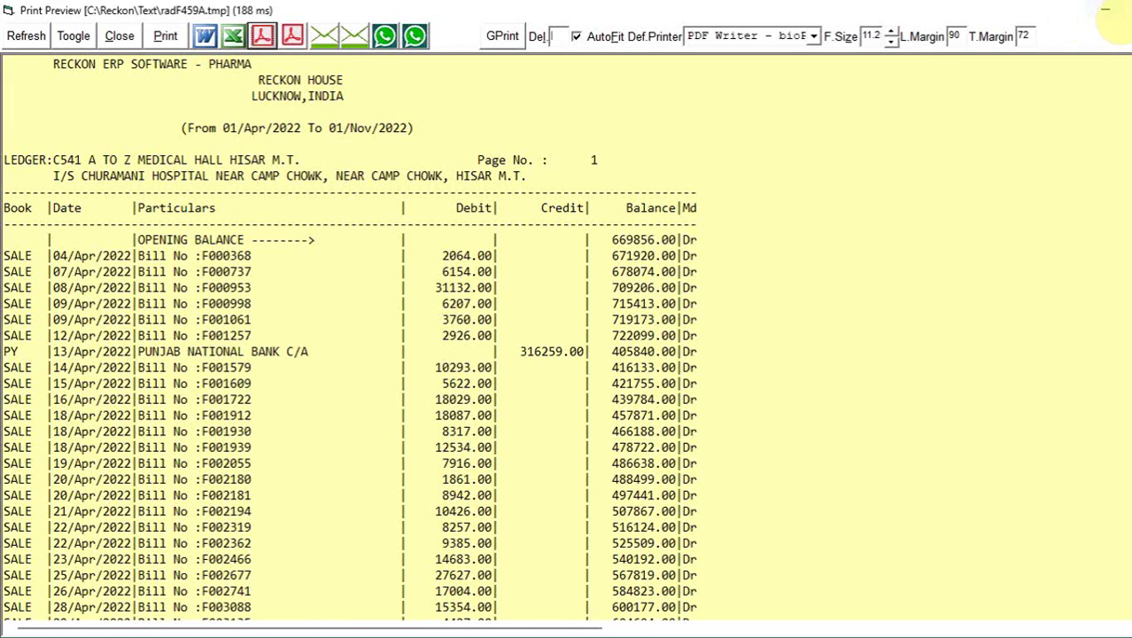
Step: Minimize the print preview, open and close a blank sale entry, and bring the ledger preview back
left_click(1105, 10)
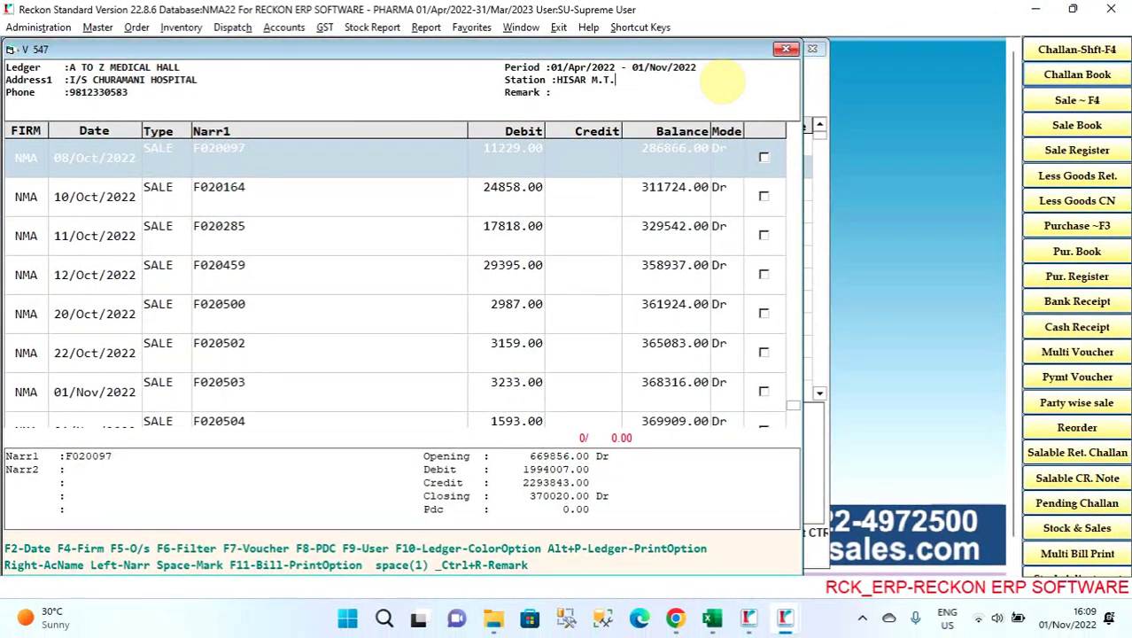
left_click(1077, 100)
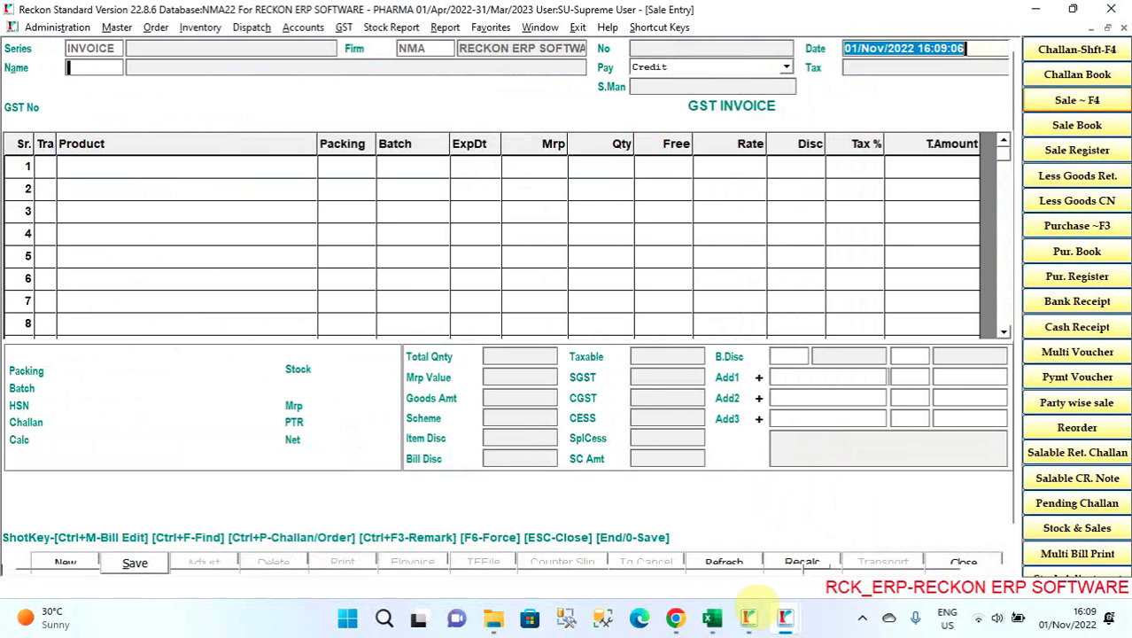
key("Escape")
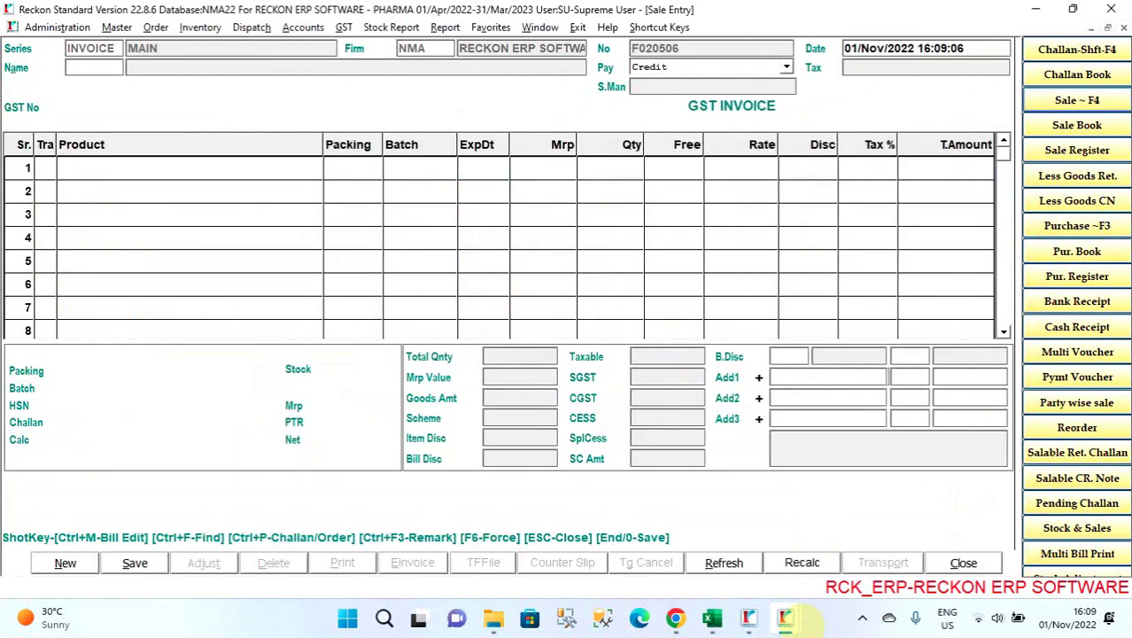
mouse_move(785, 619)
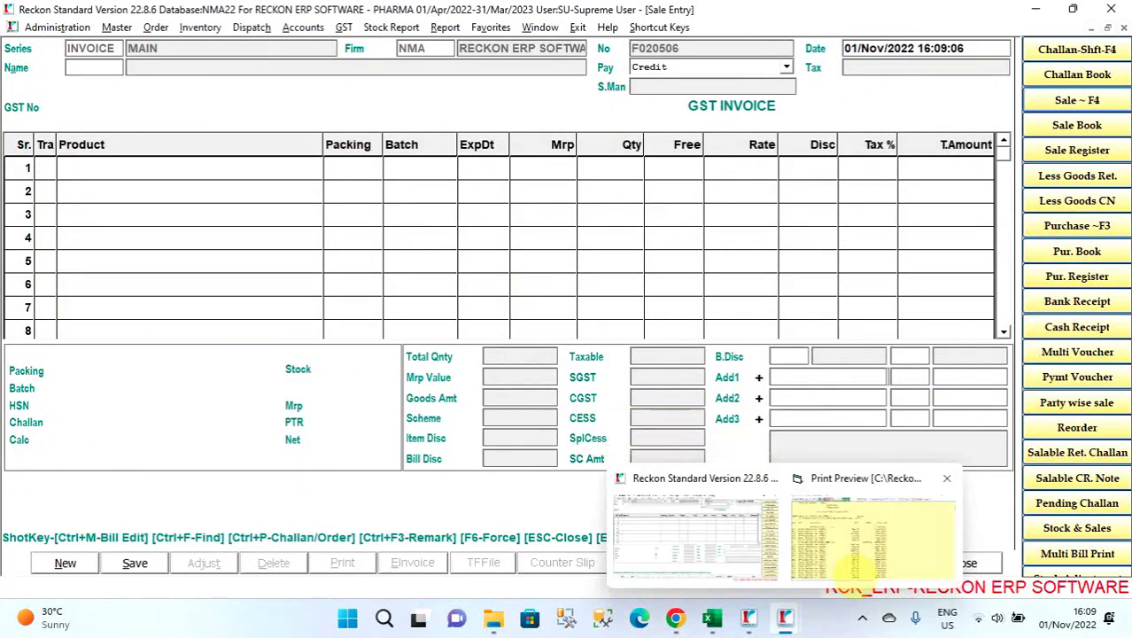
mouse_move(855, 567)
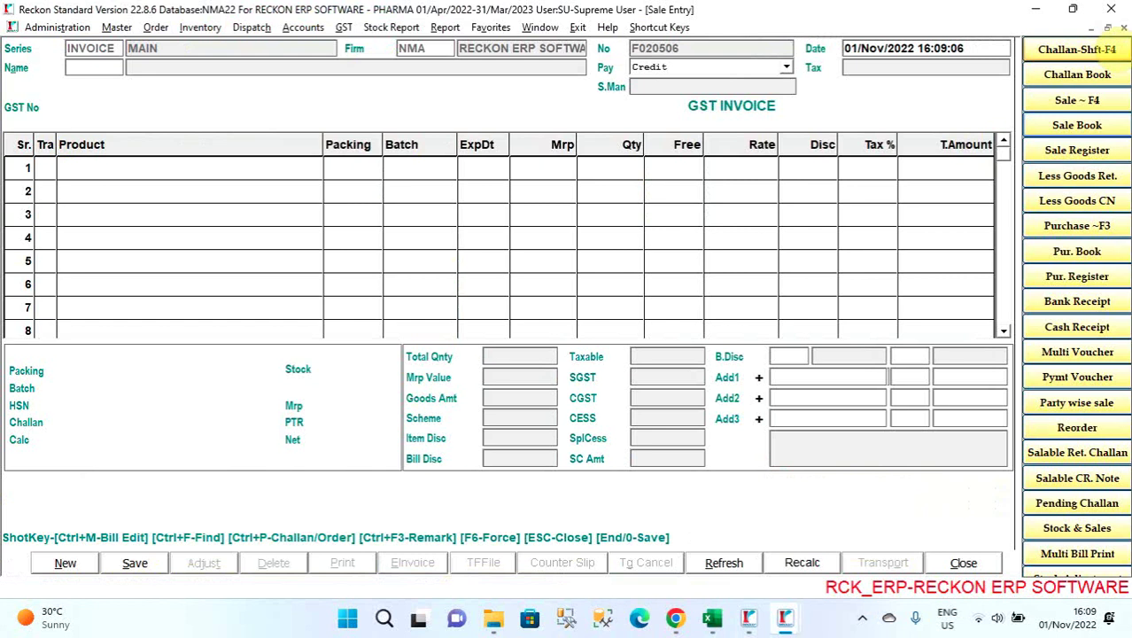
left_click(785, 618)
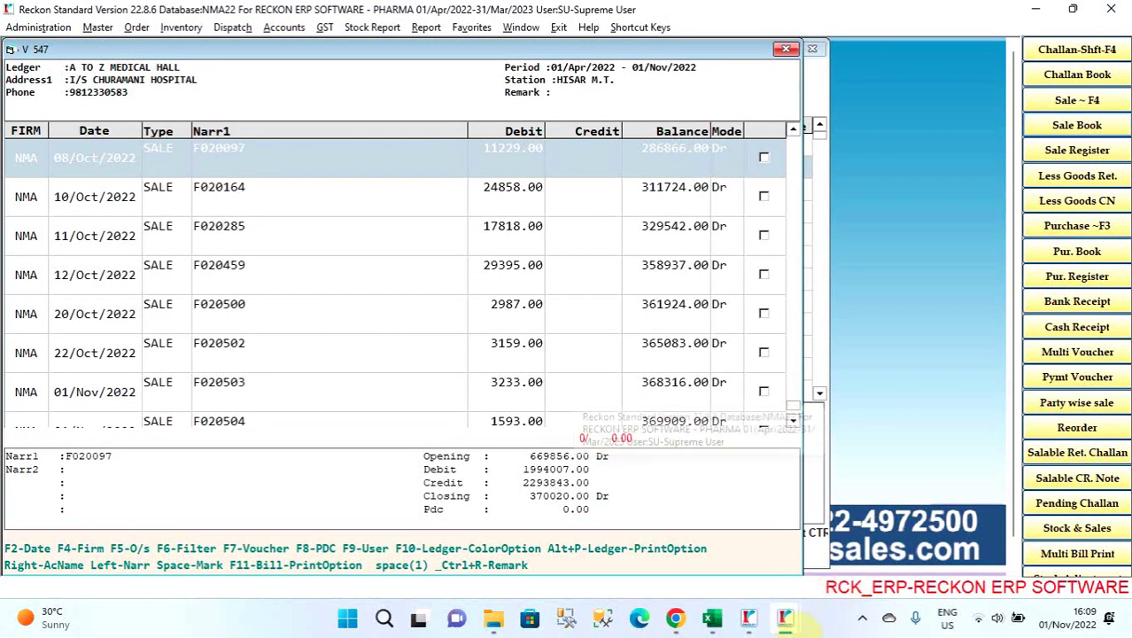
left_click(864, 509)
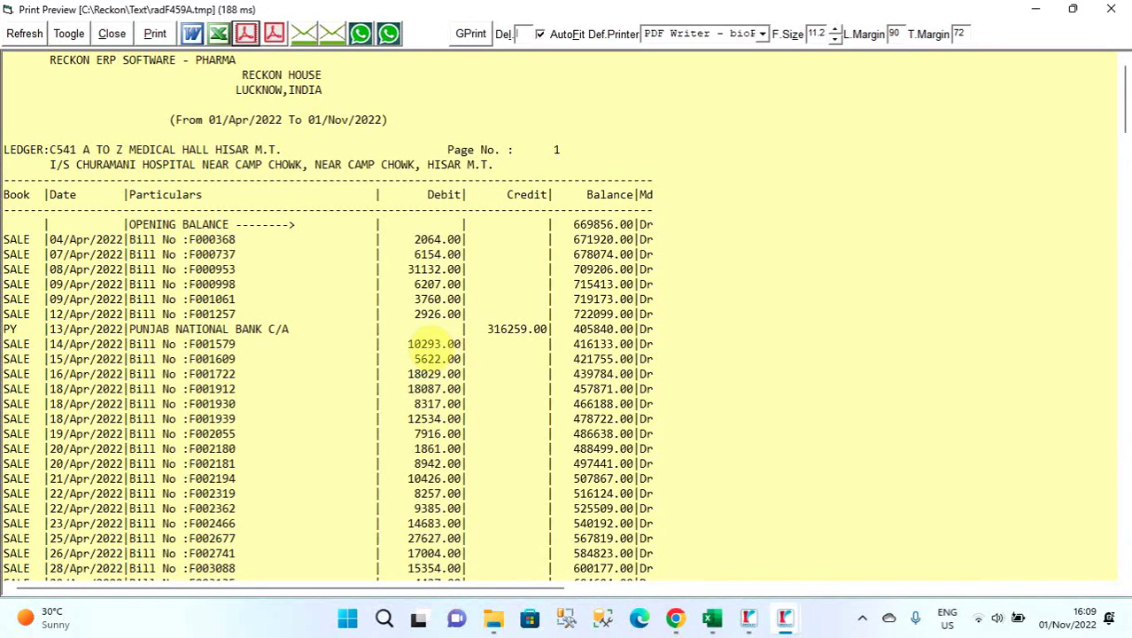
Step: Open the 13/Apr/2022 PUNJAB NATIONAL BANK C/A payment voucher from the ledger preview and close it
left_click(428, 345)
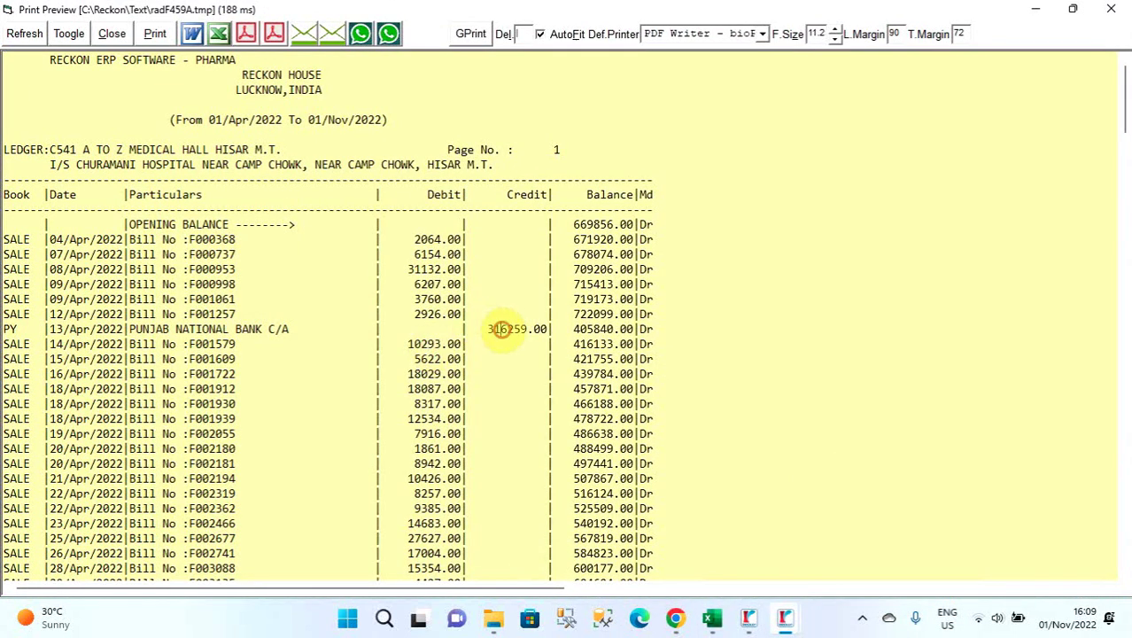
left_click(501, 328)
double_click(505, 329)
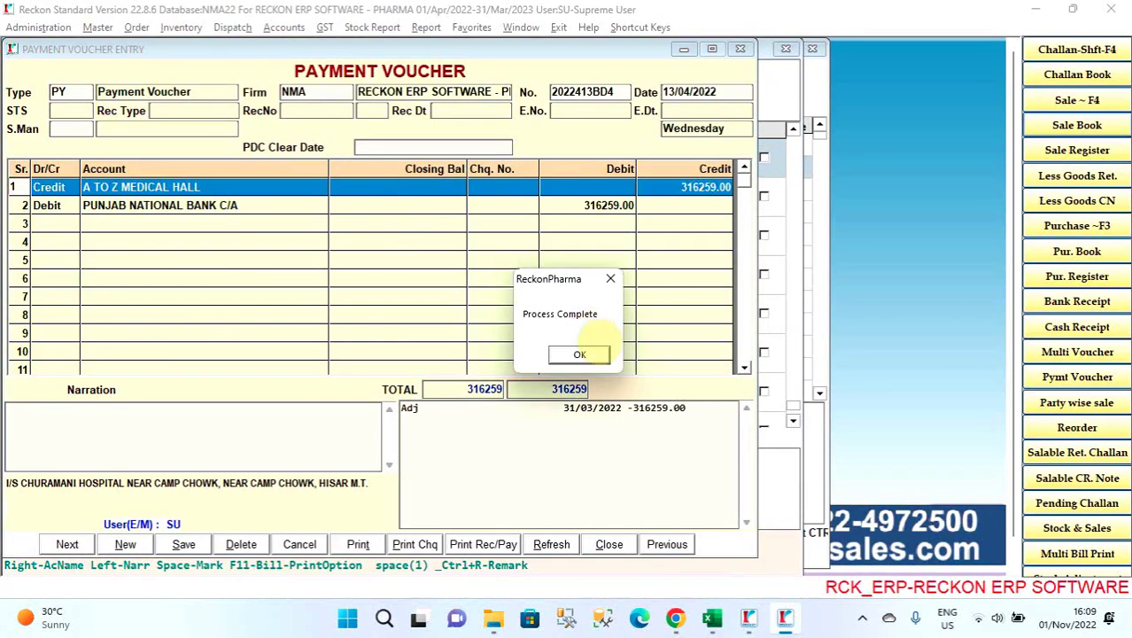
left_click(579, 354)
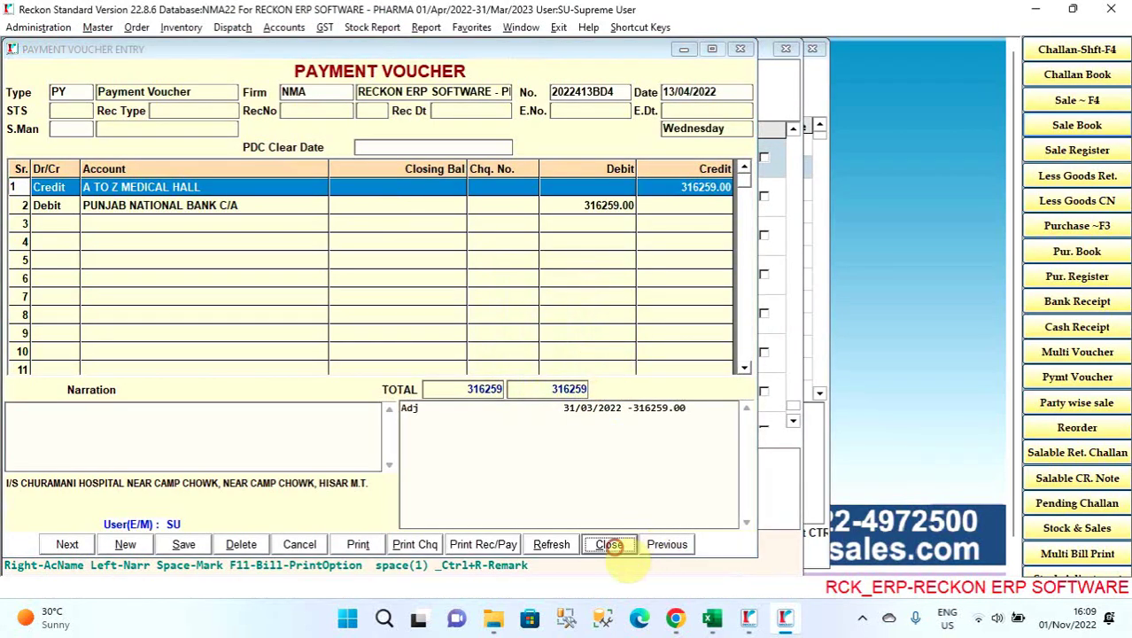
left_click(608, 544)
left_click(540, 340)
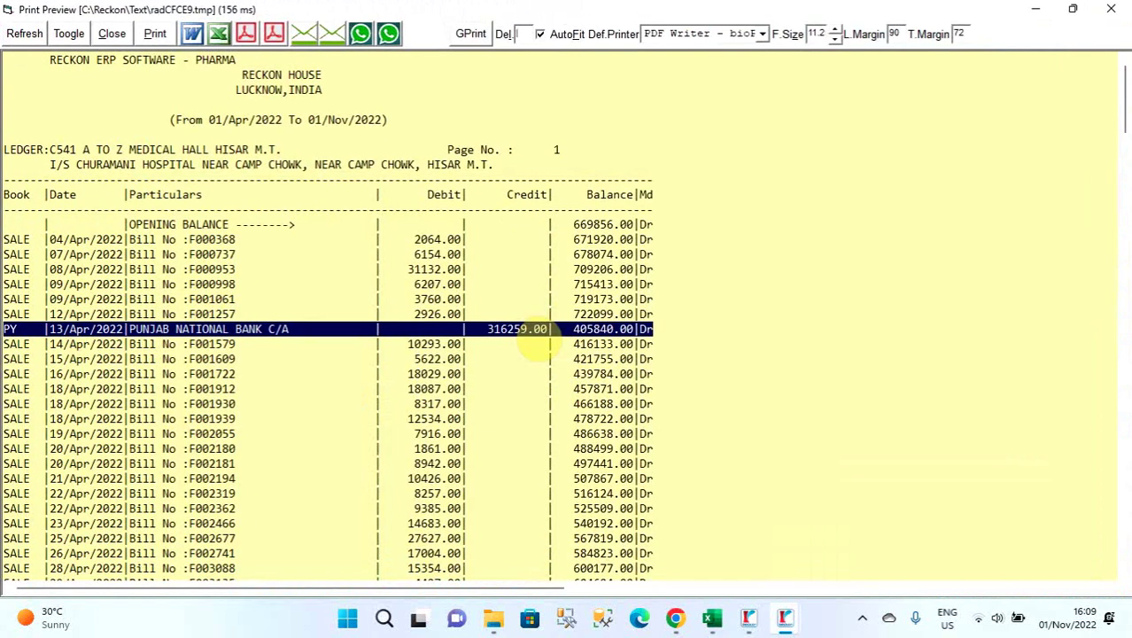
Step: Open the 16/Apr/2022 sale from the ledger preview in its Voucher view and close it
key("Return")
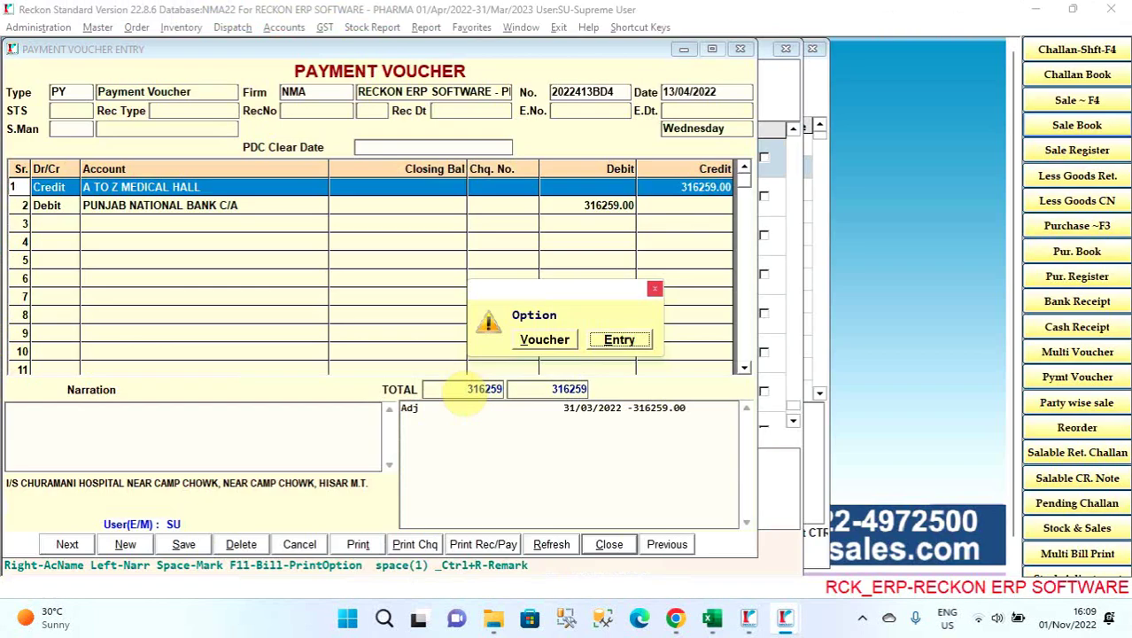
key("Left")
key("Return")
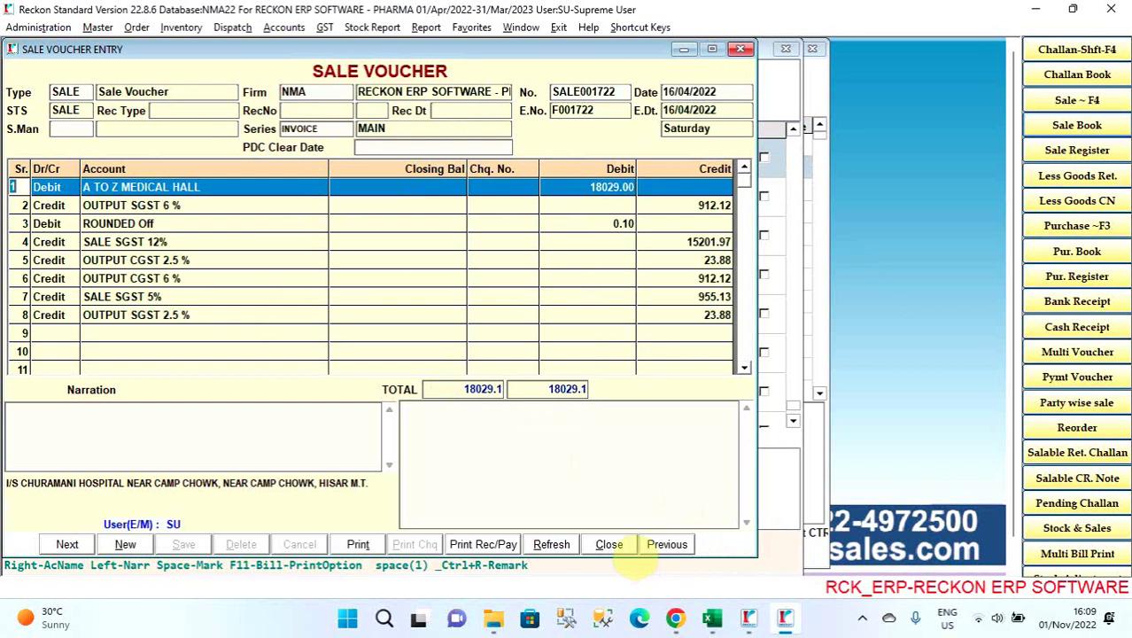
left_click(610, 543)
Step: Open the 16/Apr/2022 sale from the ledger preview with the Entry option and close the bill
left_click(550, 339)
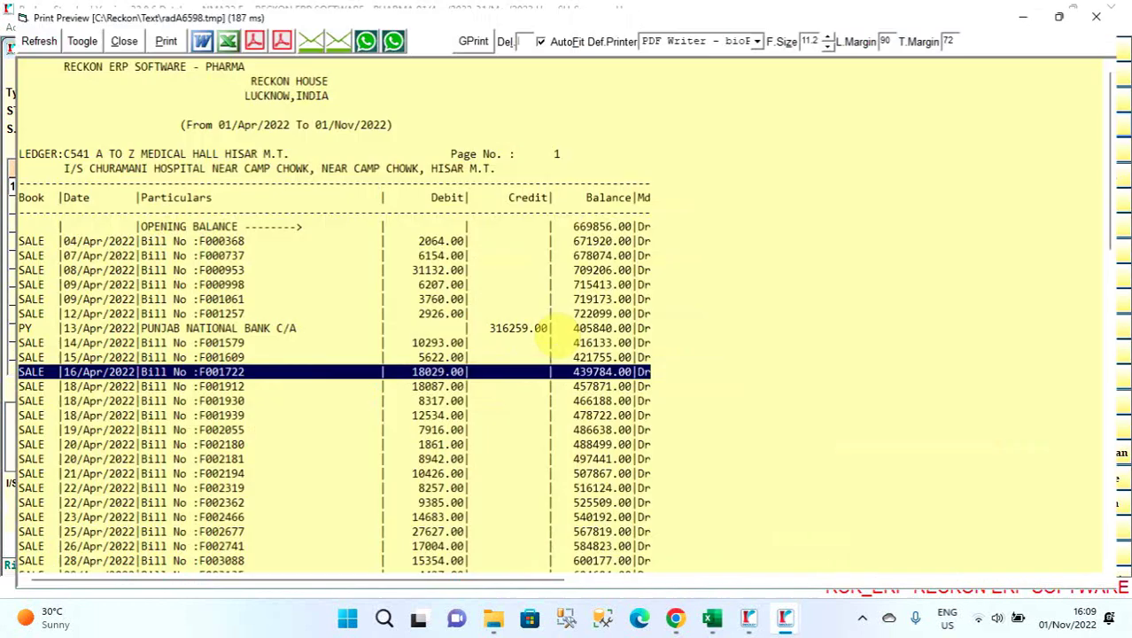
key("Return")
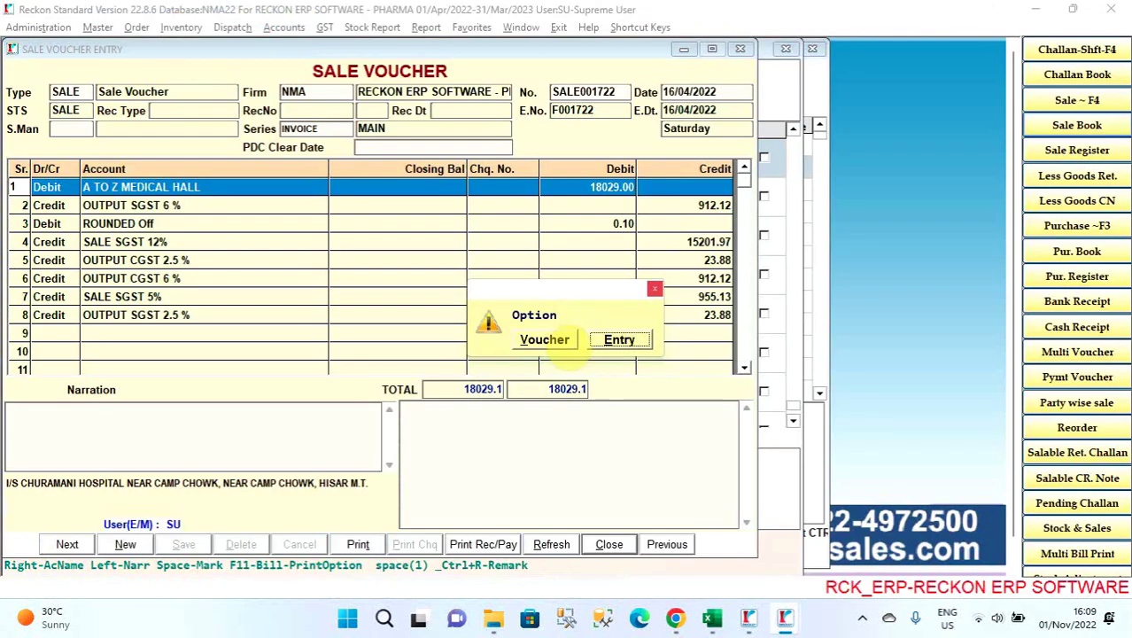
key("Return")
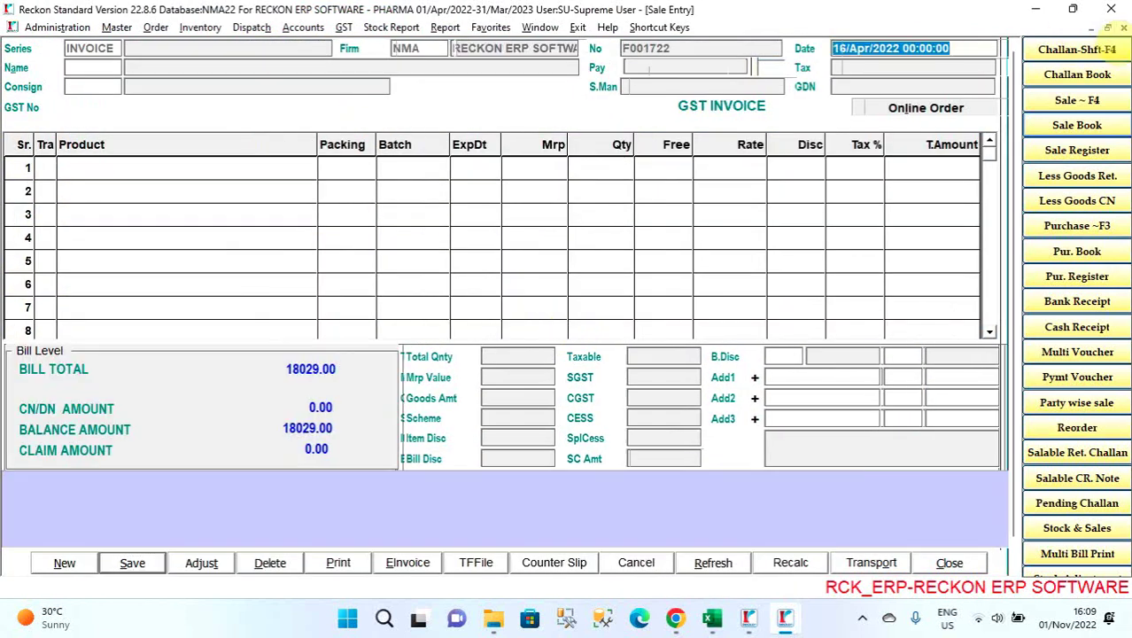
key("Escape")
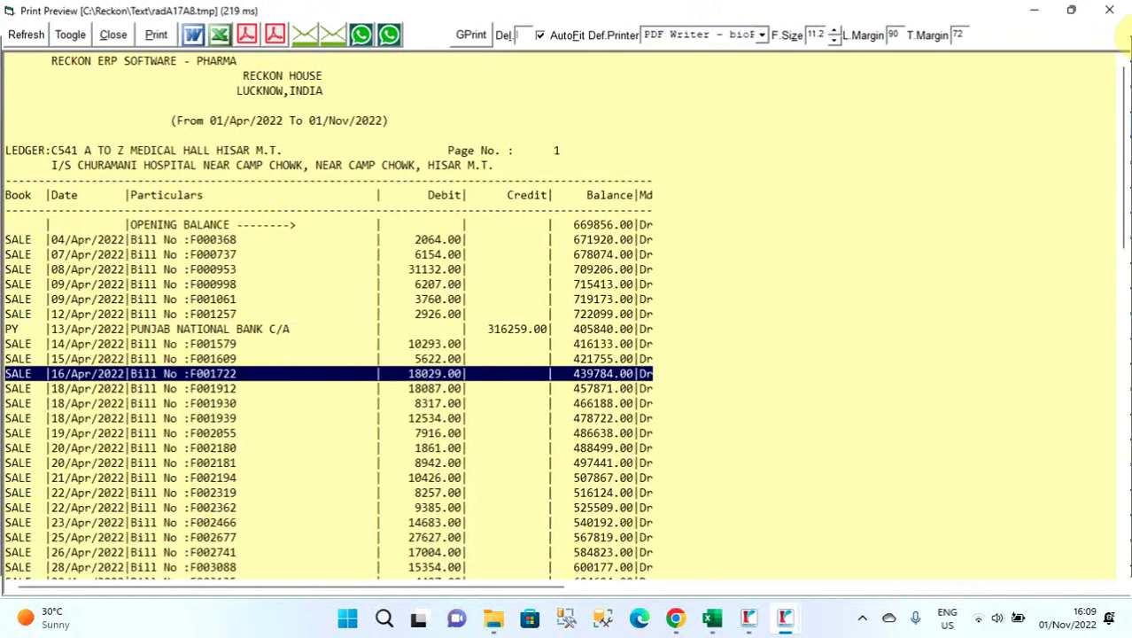
Step: Reopen the sale voucher of 16/Apr/2022 with the Voucher option and close it again
key("Return")
key("Left")
key("Return")
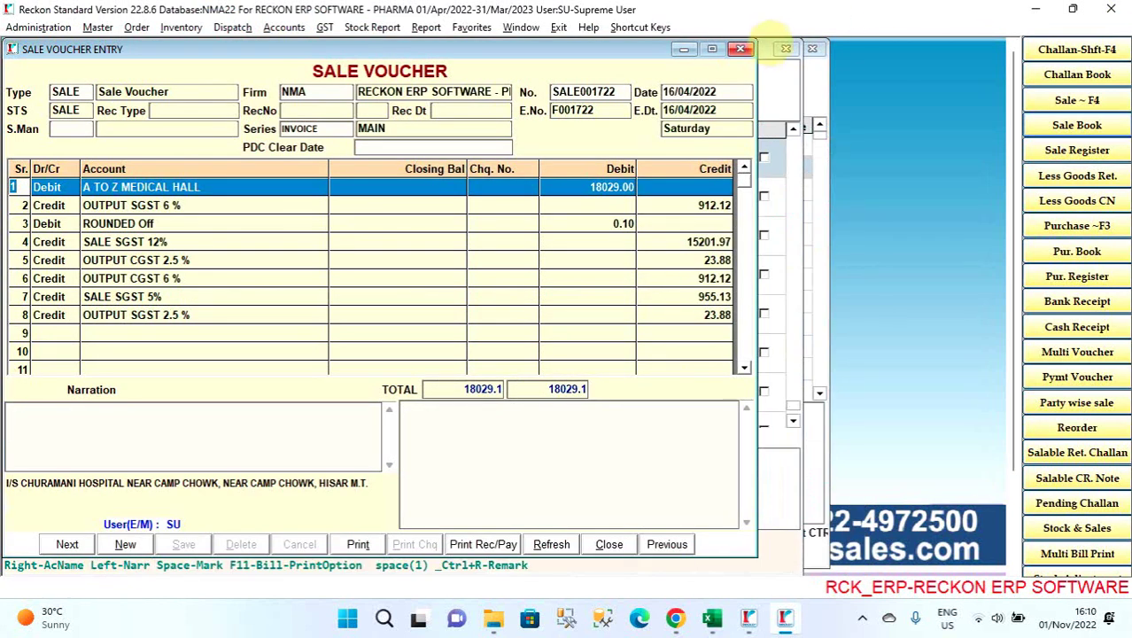
left_click(739, 49)
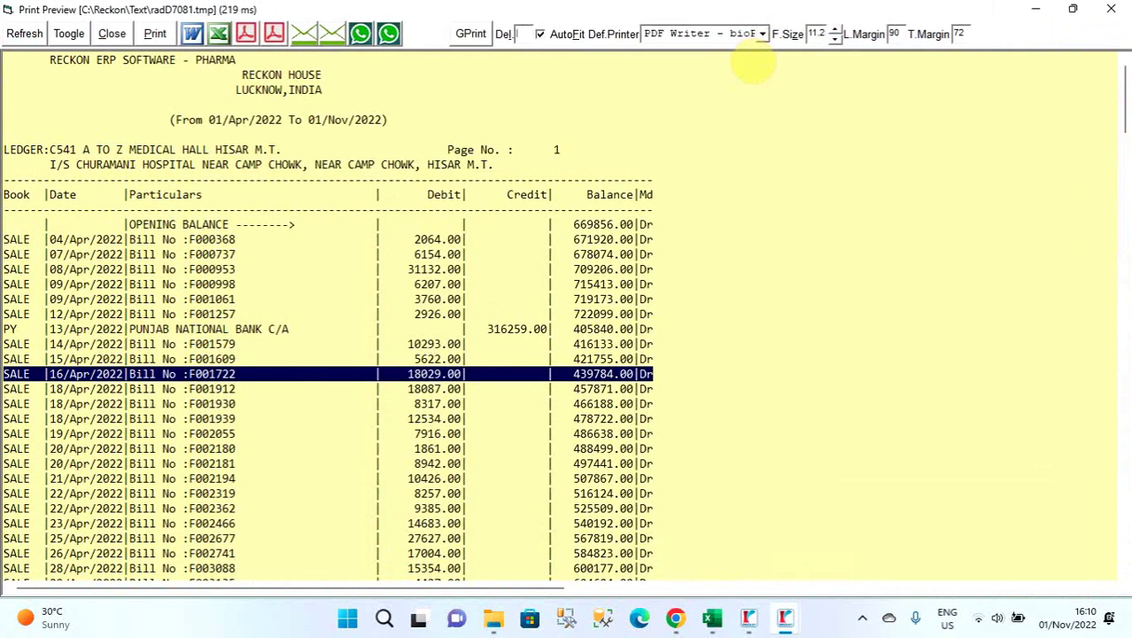
Step: Close the print preview and select the 20/Oct/2022 sale entry in the A TO Z MEDICAL HALL ledger
left_click(1111, 8)
left_click(785, 49)
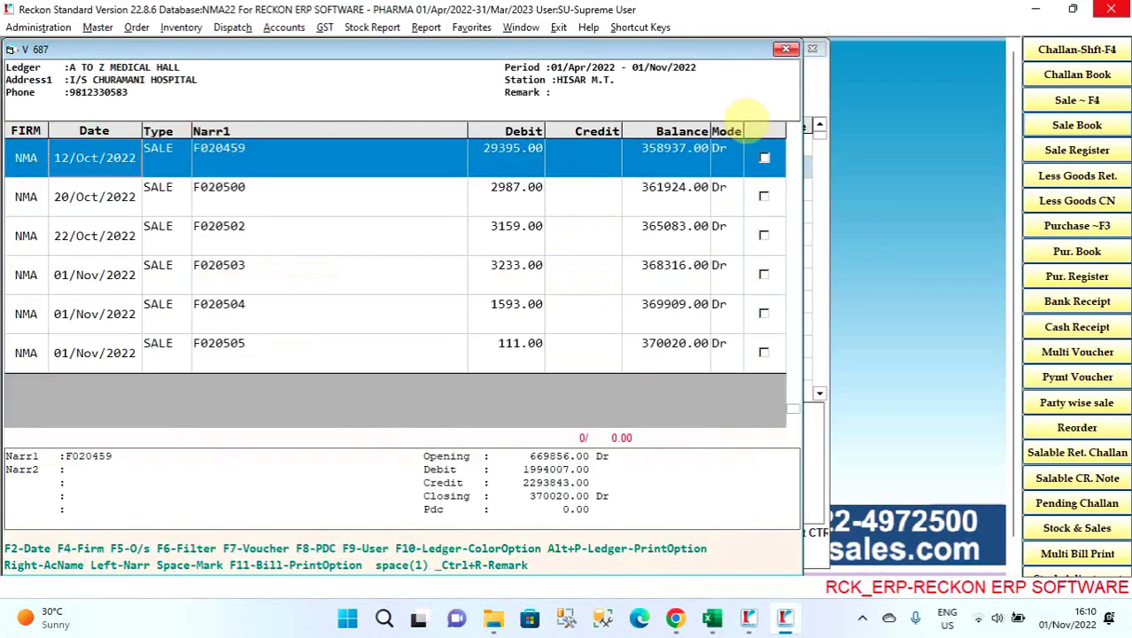
key("Down")
key("Down")
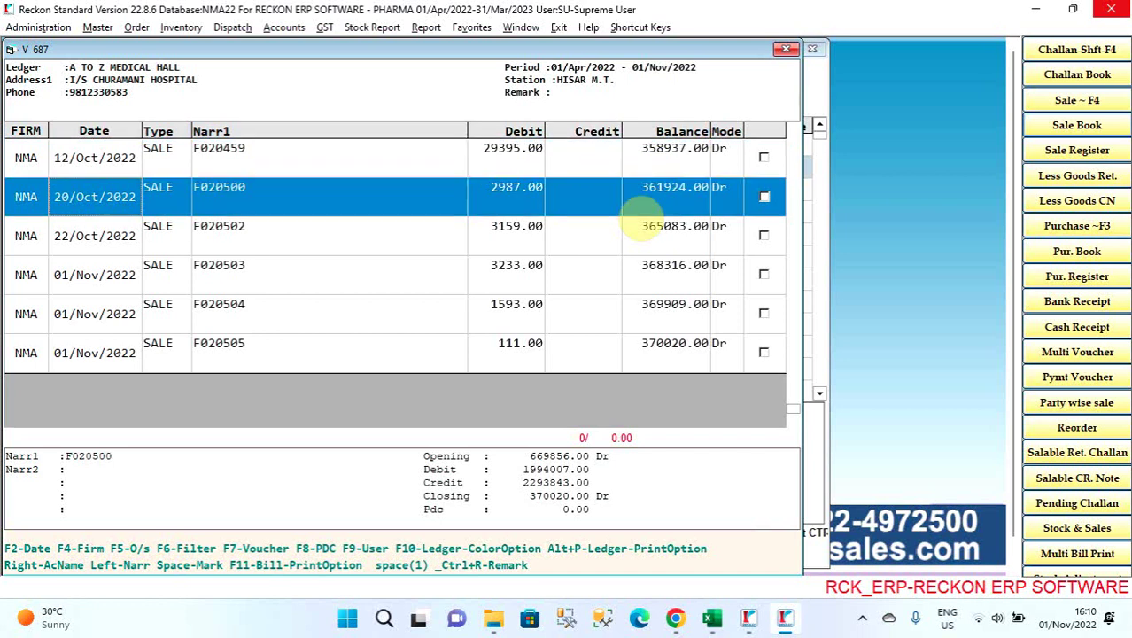
Step: Mark the 5145.00 sale of 22/Sep/2022 in the ledger and clear the mark again
key("Up")
key("Up")
key("Up")
key("Up")
key("Up")
key("Up")
key("Up")
key("Up")
key("Up")
key("Up")
key("Up")
key("Up")
key("Up")
key("Up")
key("Up")
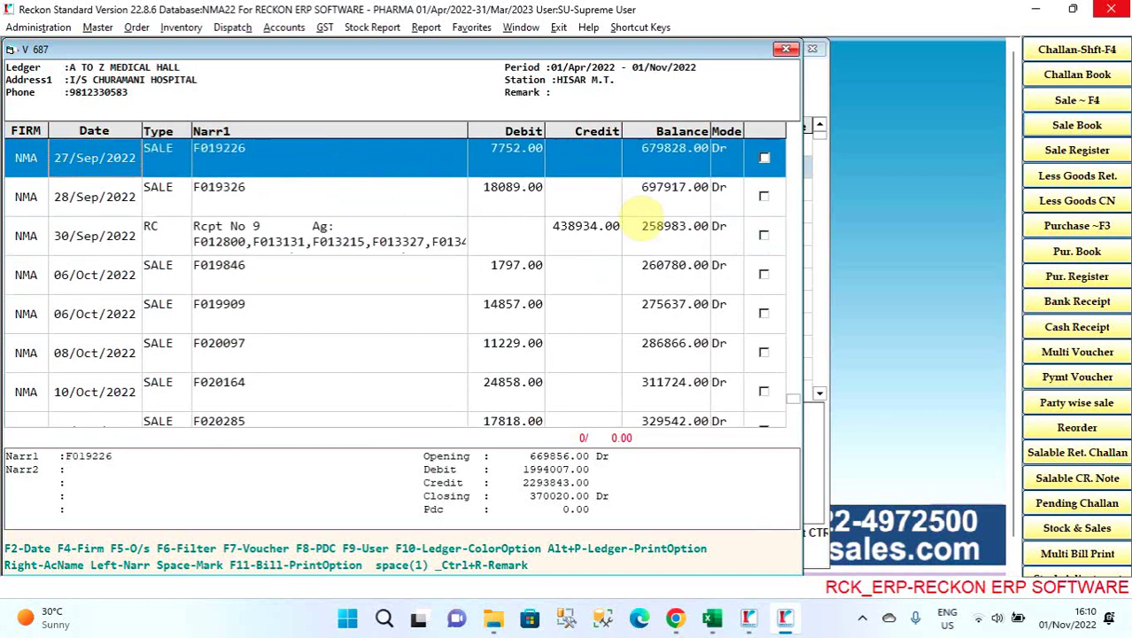
key("Down")
key("Down")
key("Down")
key("Up")
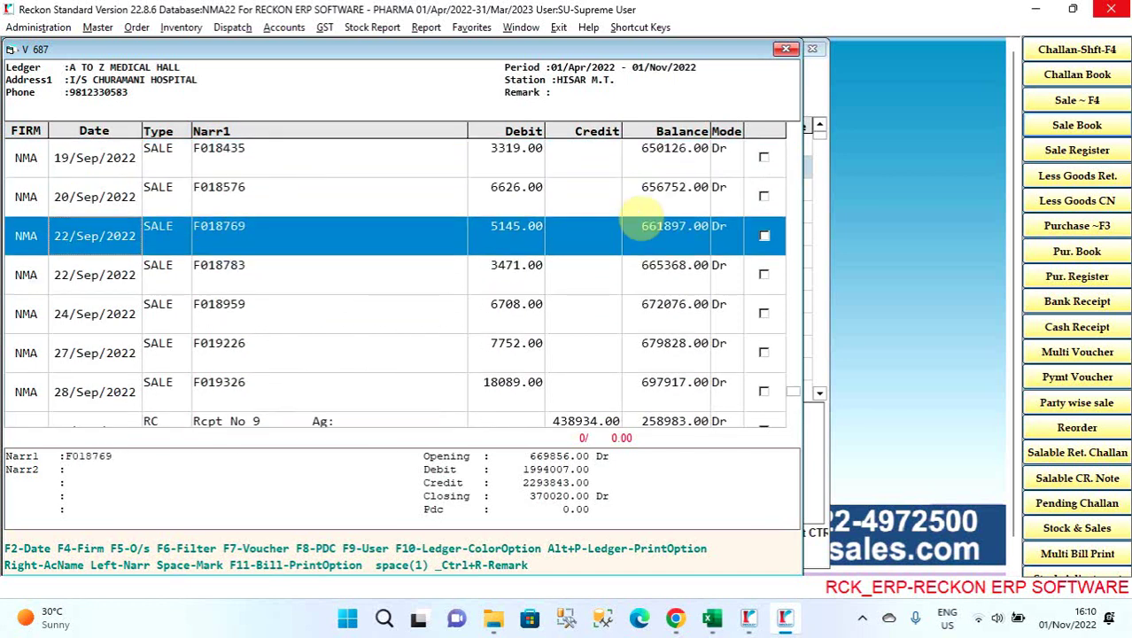
key("space")
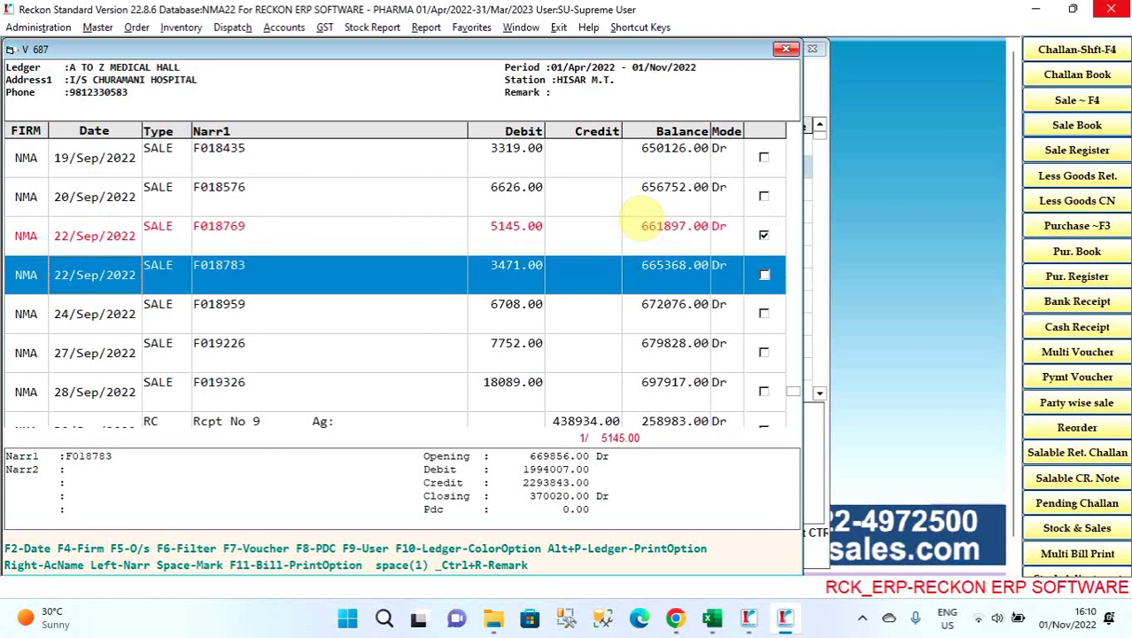
key("Up")
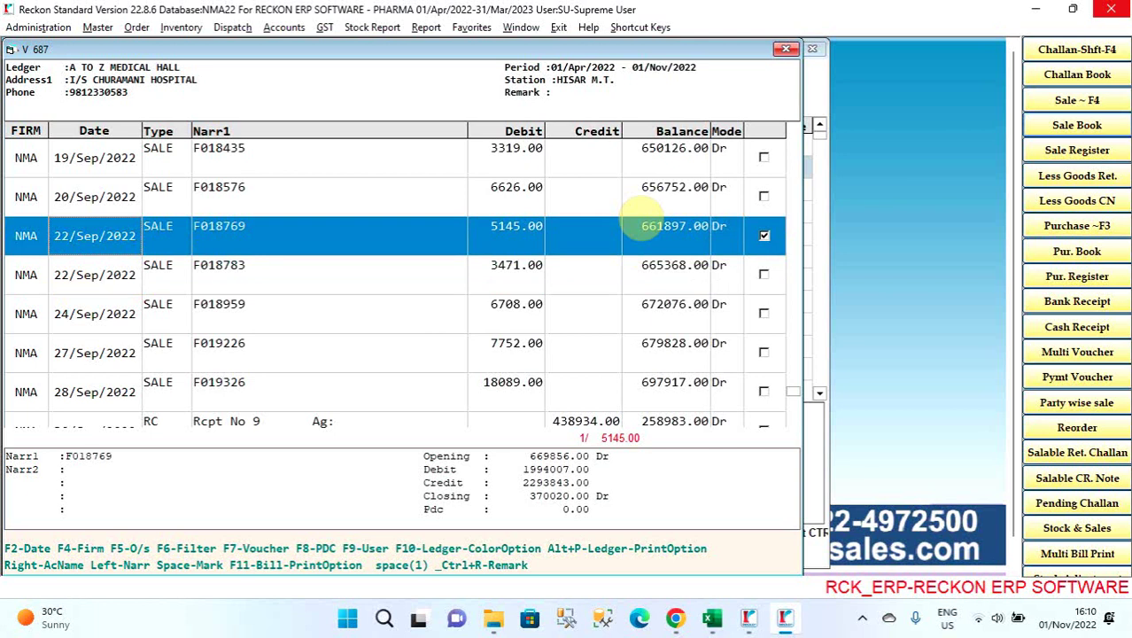
key("space")
Step: Color the 01/Aug/2022 sale entry green in the ledger
key("Up")
key("Up")
key("Up")
key("Up")
key("Up")
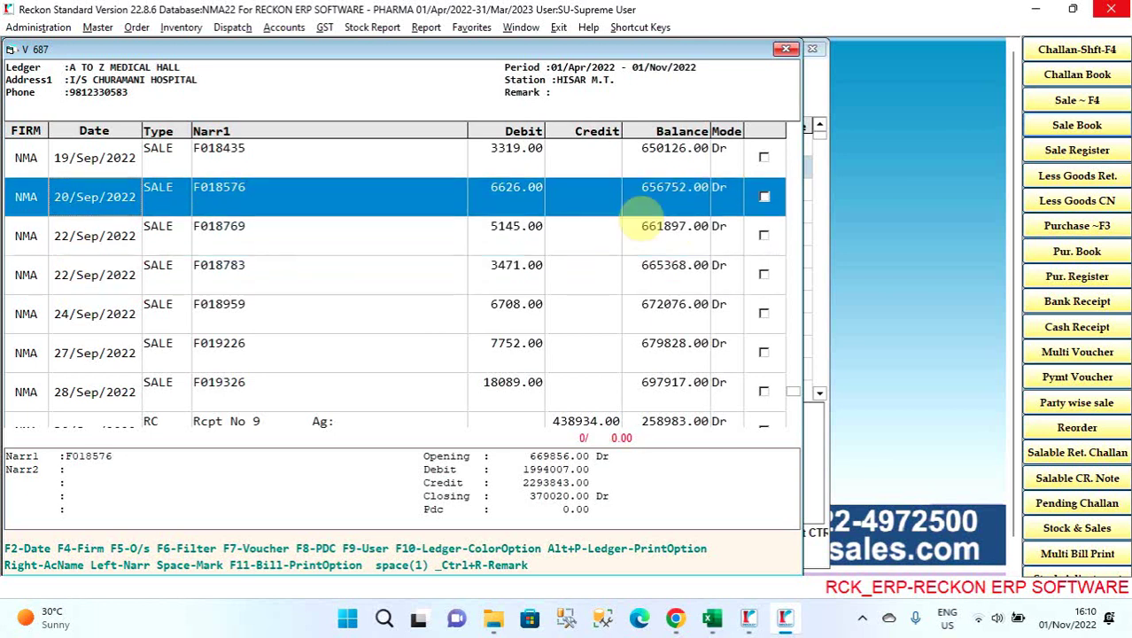
key("Up")
key("Up")
key("Up")
key("Up")
key("Up")
key("Up")
key("Up")
key("Up")
key("Up")
key("Up")
key("Up")
key("Up")
key("Up")
key("Up")
key("Up")
key("Up")
key("Up")
key("Up")
key("Up")
key("Up")
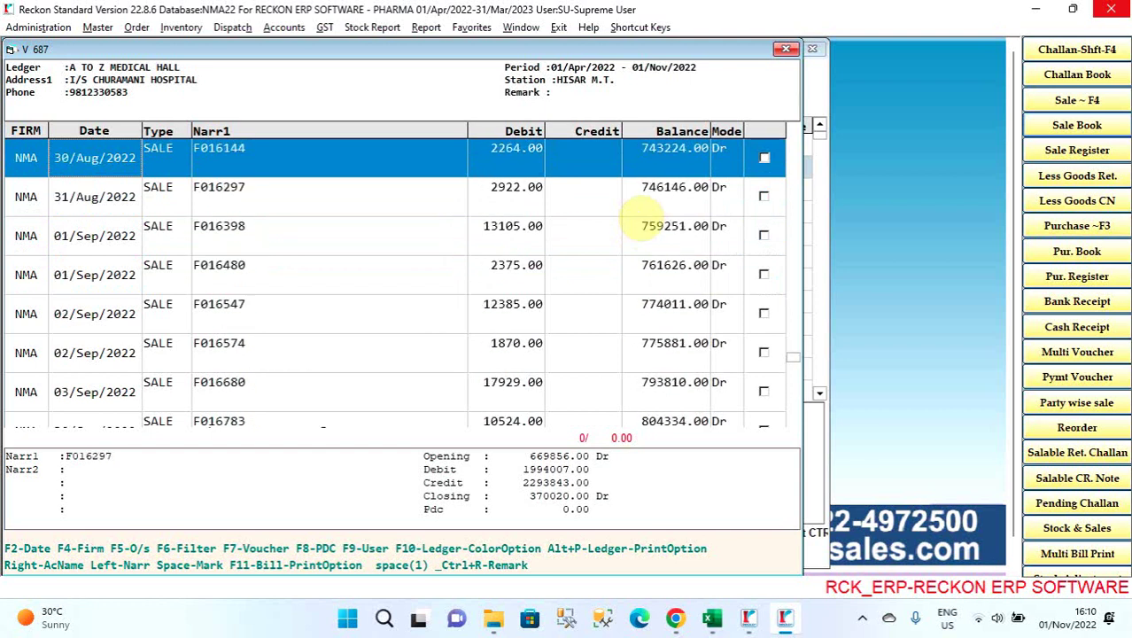
key("Up")
key("Up")
key("Up")
key("Up")
key("Up")
key("Up")
key("Up")
key("Up")
key("Up")
key("Up")
key("Up")
key("Up")
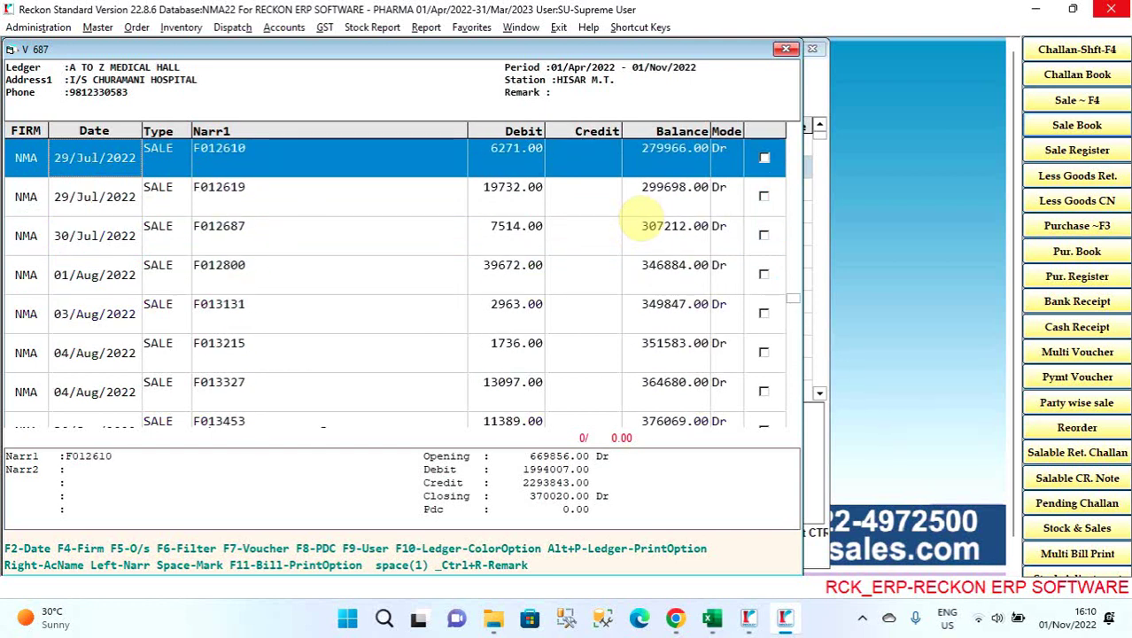
key("Down")
key("Down")
key("Down")
key("Up")
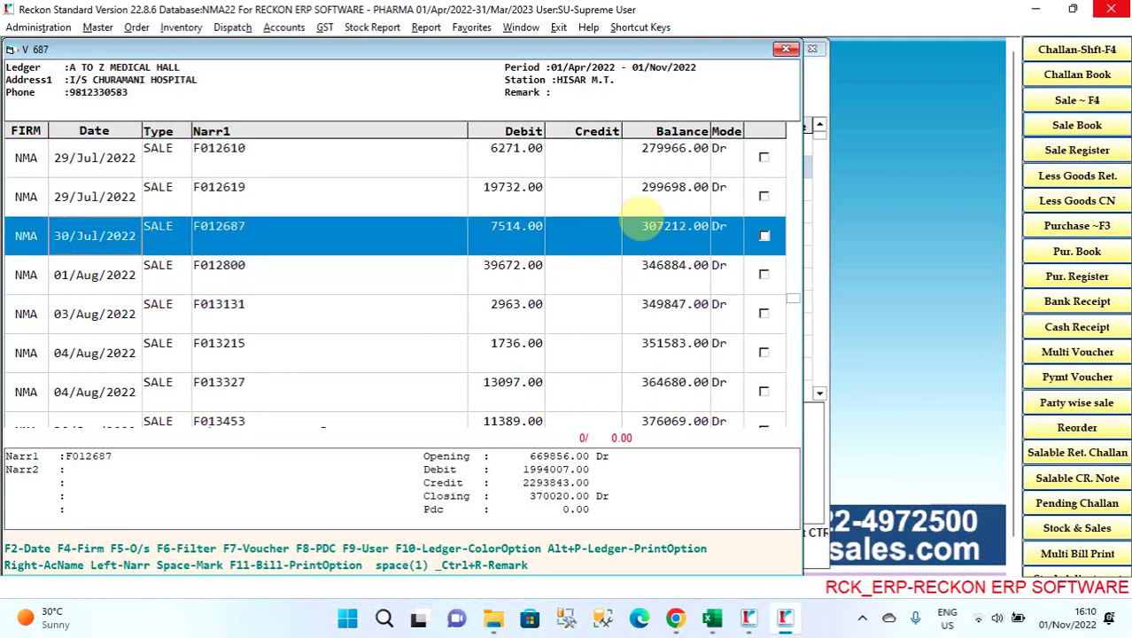
key("Down")
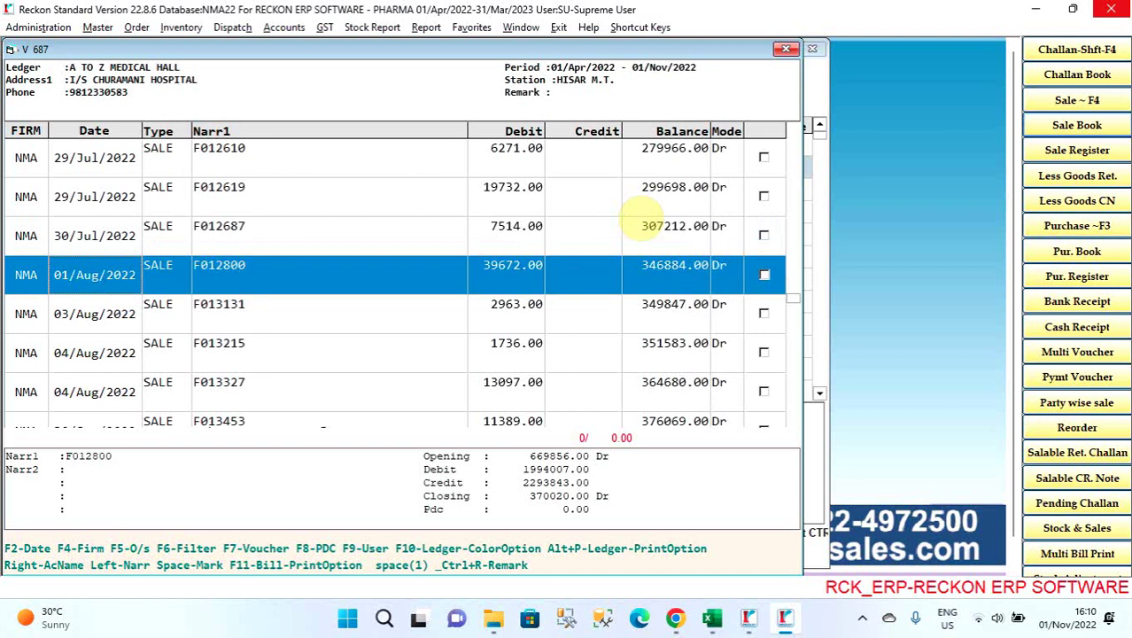
key("F10")
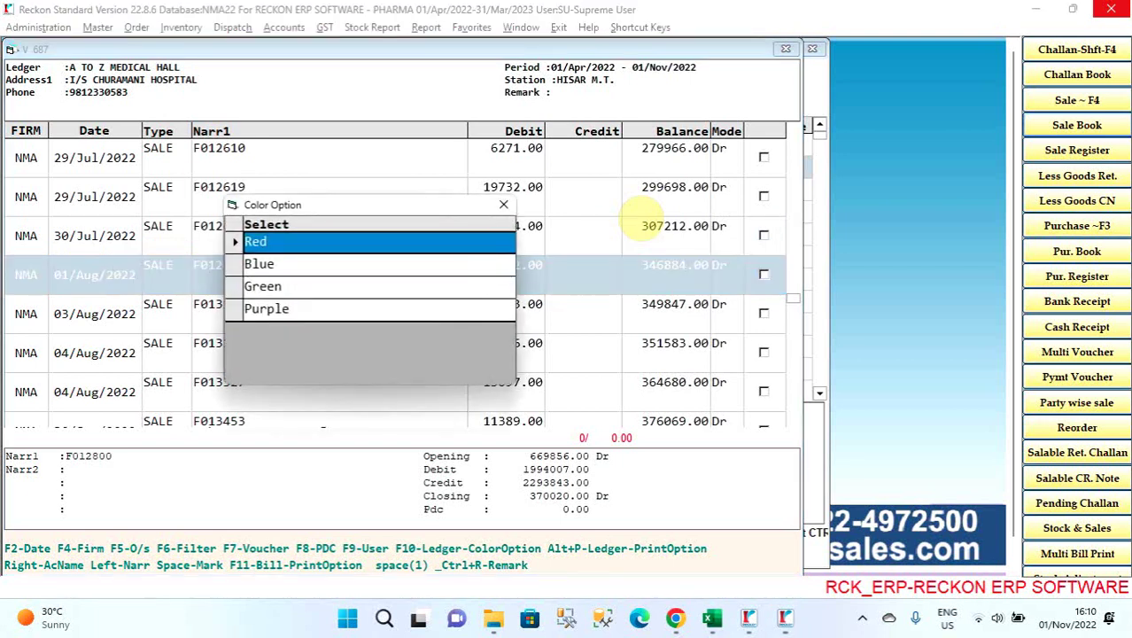
key("Down")
key("Down")
key("Down")
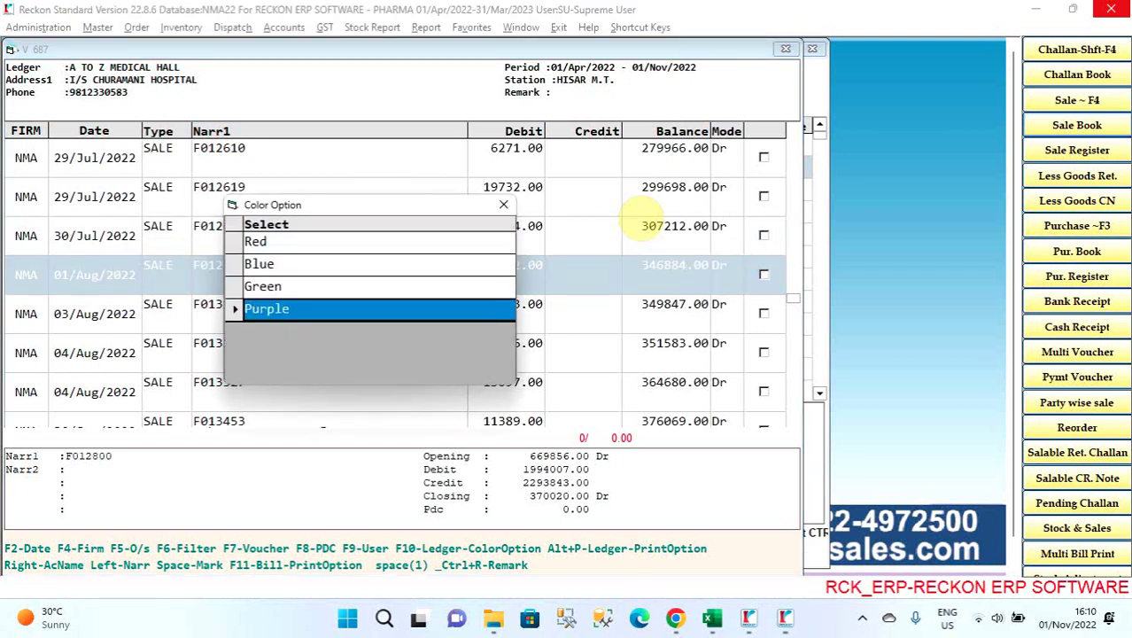
key("Up")
key("Return")
key("Down")
key("Down")
key("Down")
key("Up")
key("Up")
key("Up")
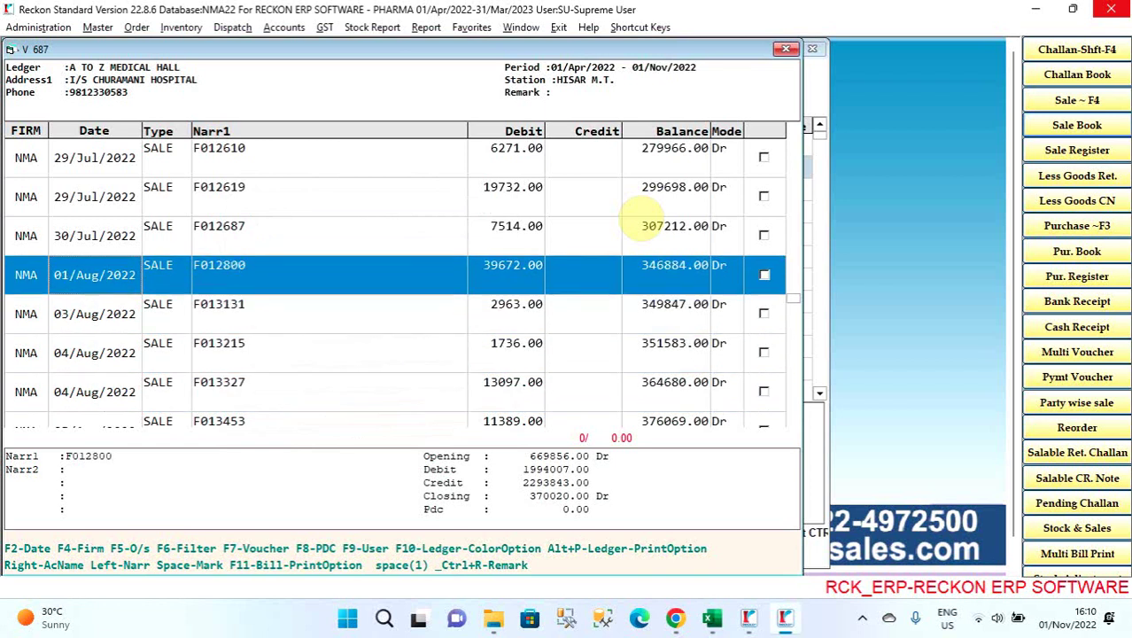
Step: Close the A TO Z MEDICAL HALL ledger and reopen it for the period 01/Apr/2022 to 01/Nov/2022
key("Return")
key("Escape")
key("Return")
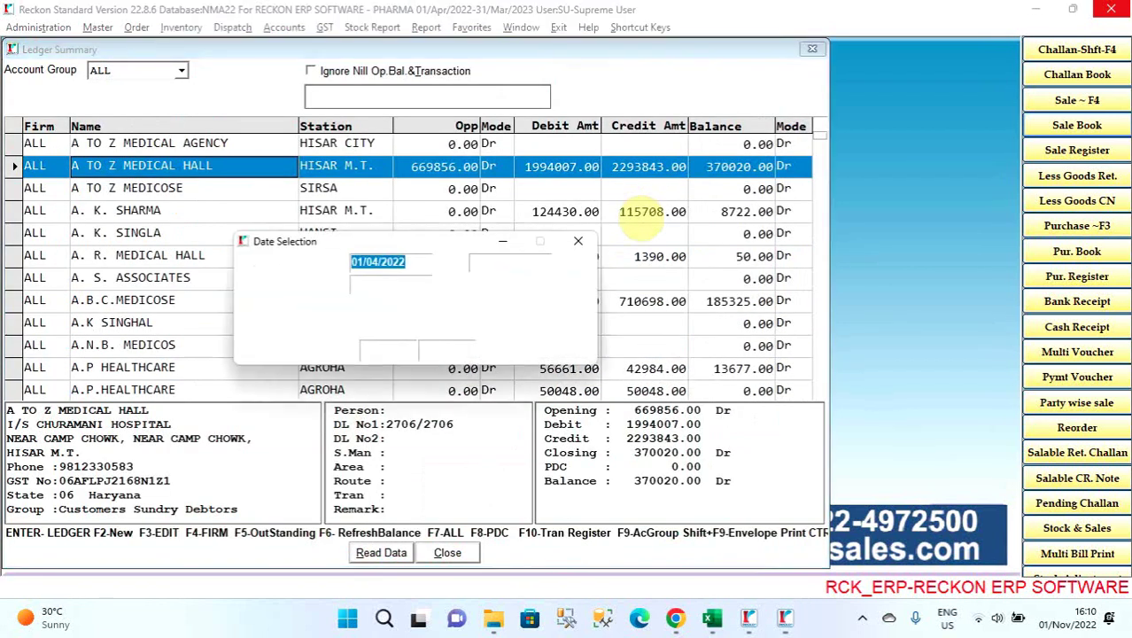
key("Return")
key("Return")
key("Return")
key("Up")
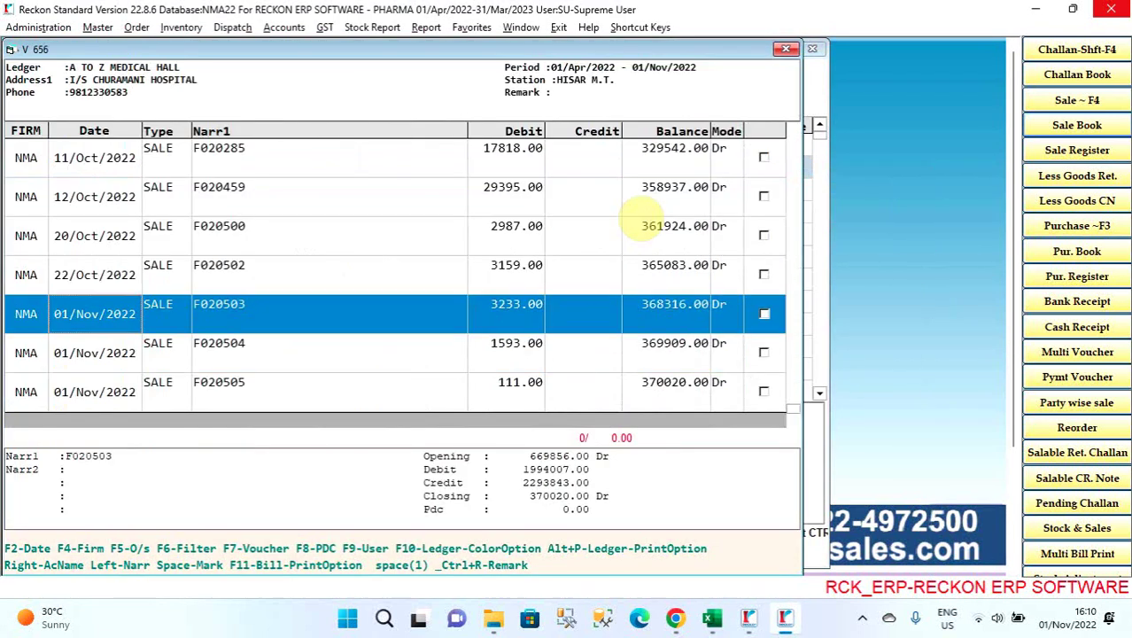
Step: Find the 01/Aug/2022 sale in the reopened ledger and examine the color of its row against the neighbouring entries
key("Page_Up")
key("Page_Up")
key("Page_Up")
key("Page_Up")
key("Down")
key("Down")
key("Down")
key("Down")
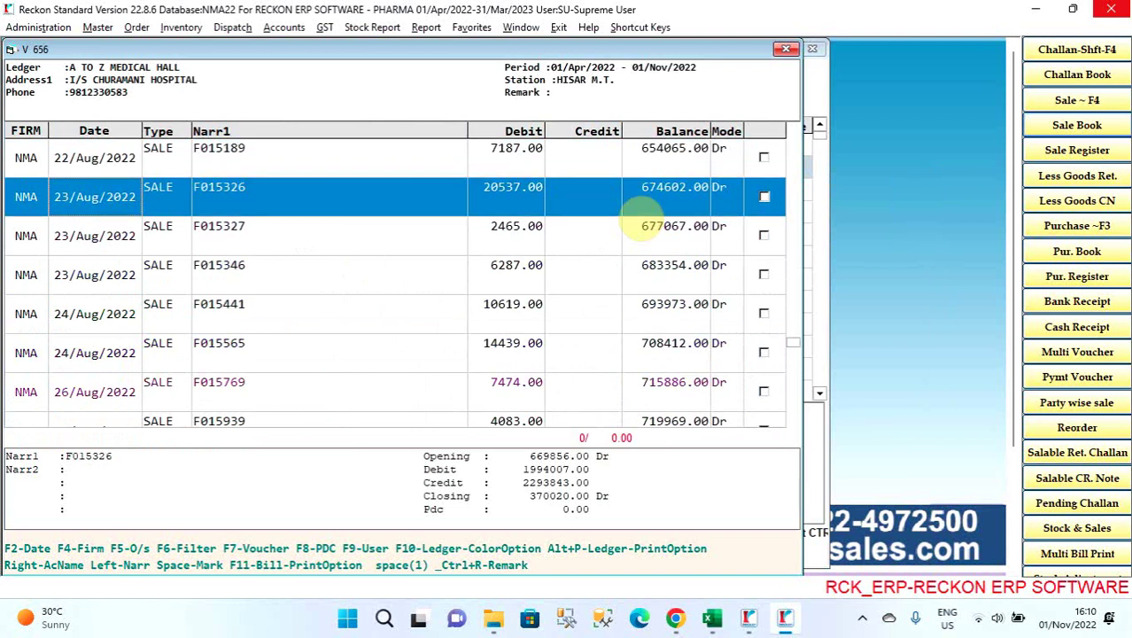
key("Down")
key("Up")
key("Page_Up")
key("Page_Up")
key("Page_Up")
key("Page_Up")
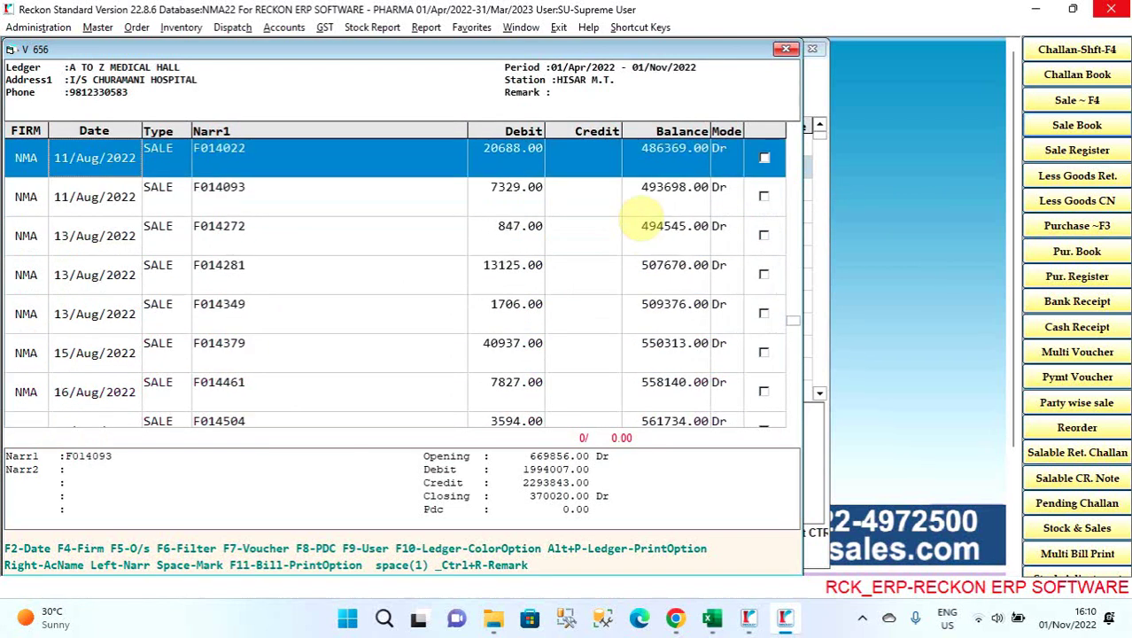
key("Up")
key("Down")
key("Down")
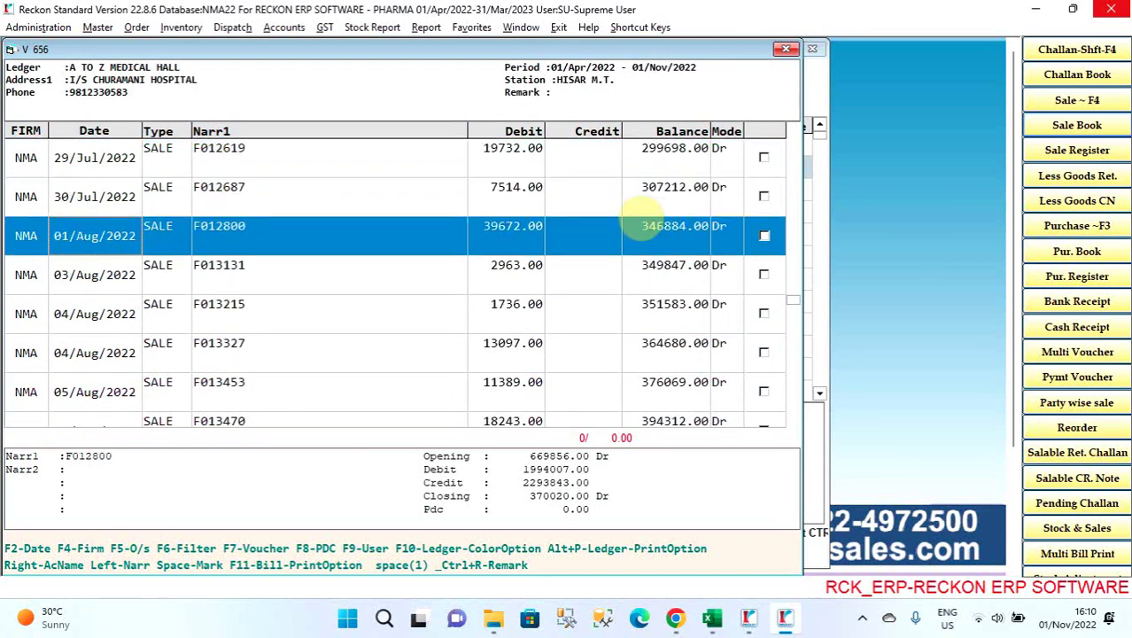
key("Down")
key("Down")
key("Down")
key("Up")
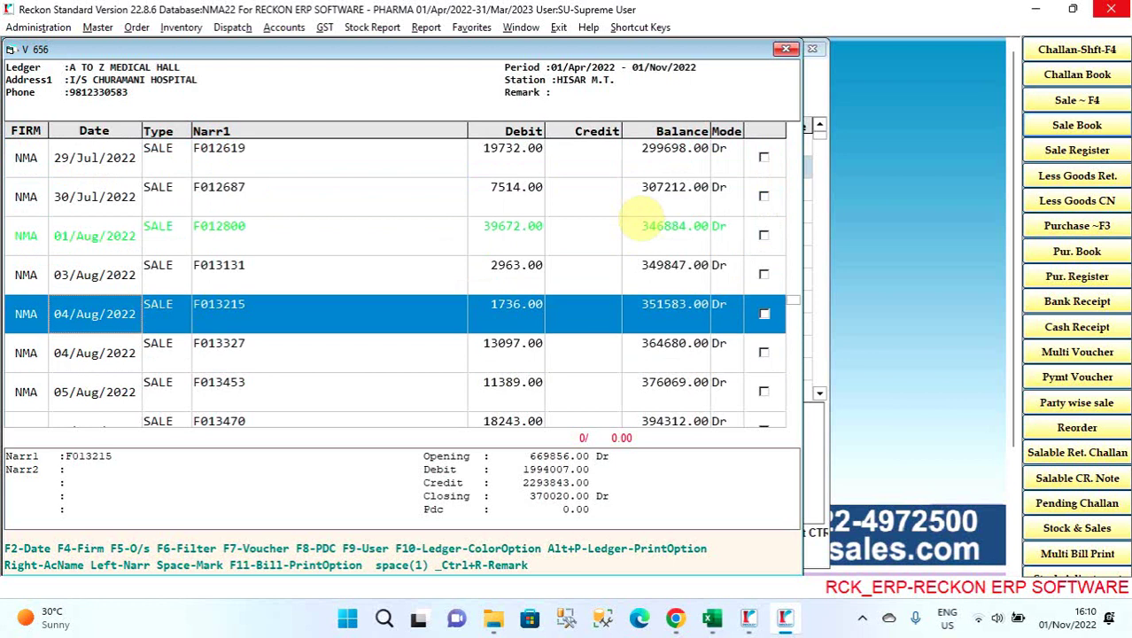
key("Up")
key("Up")
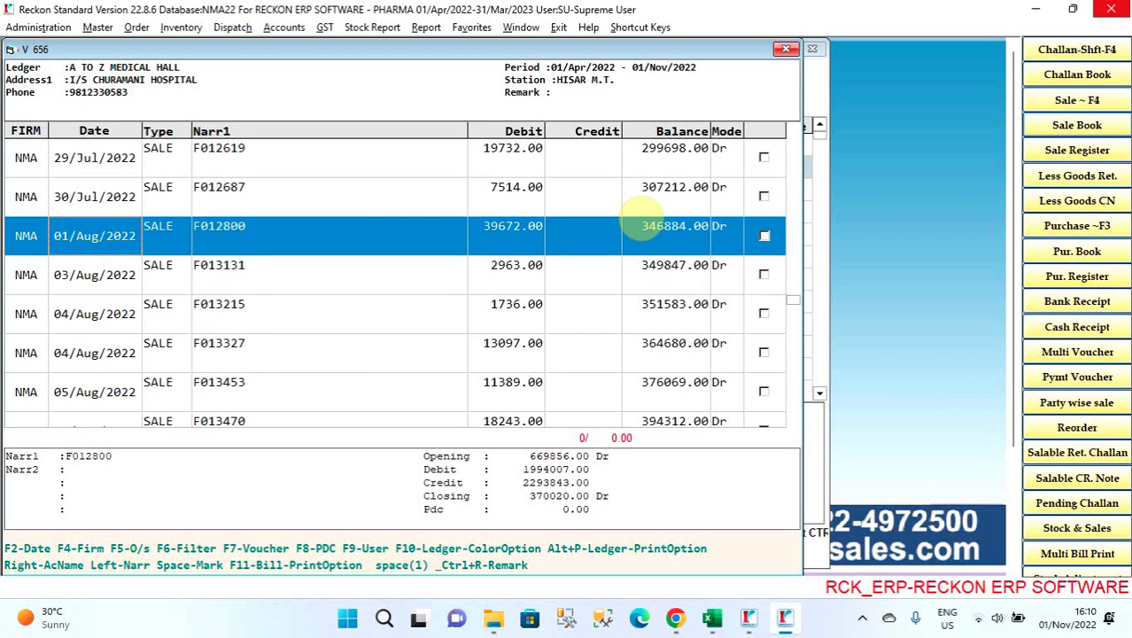
Step: Clear the color of the 01/Aug/2022 sale by leaving the color choice without picking one
key("F10")
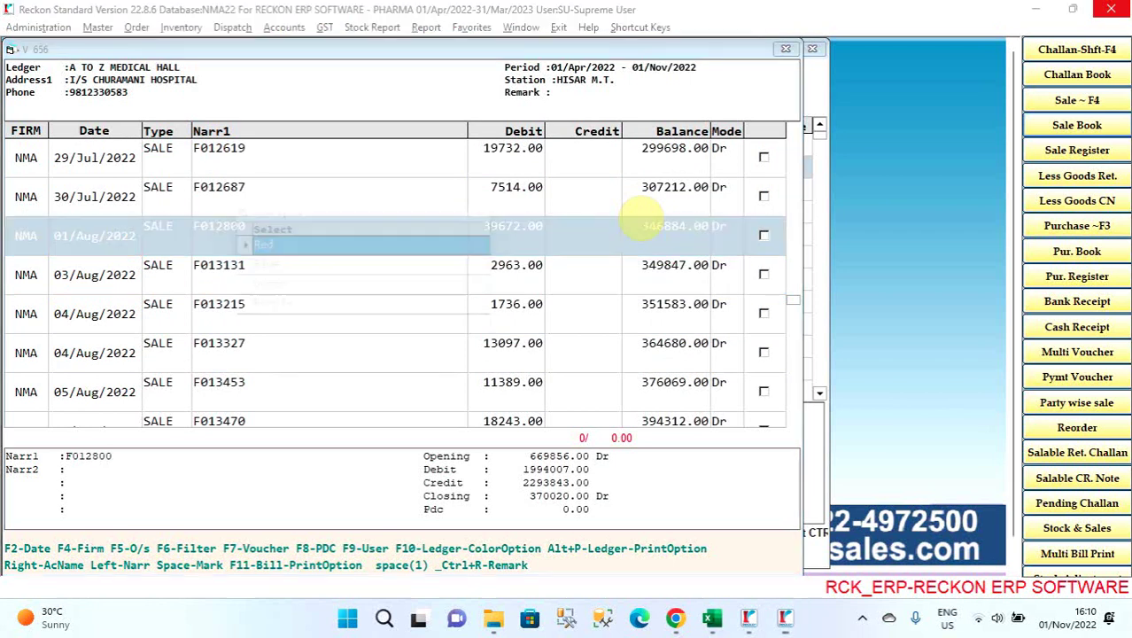
key("Escape")
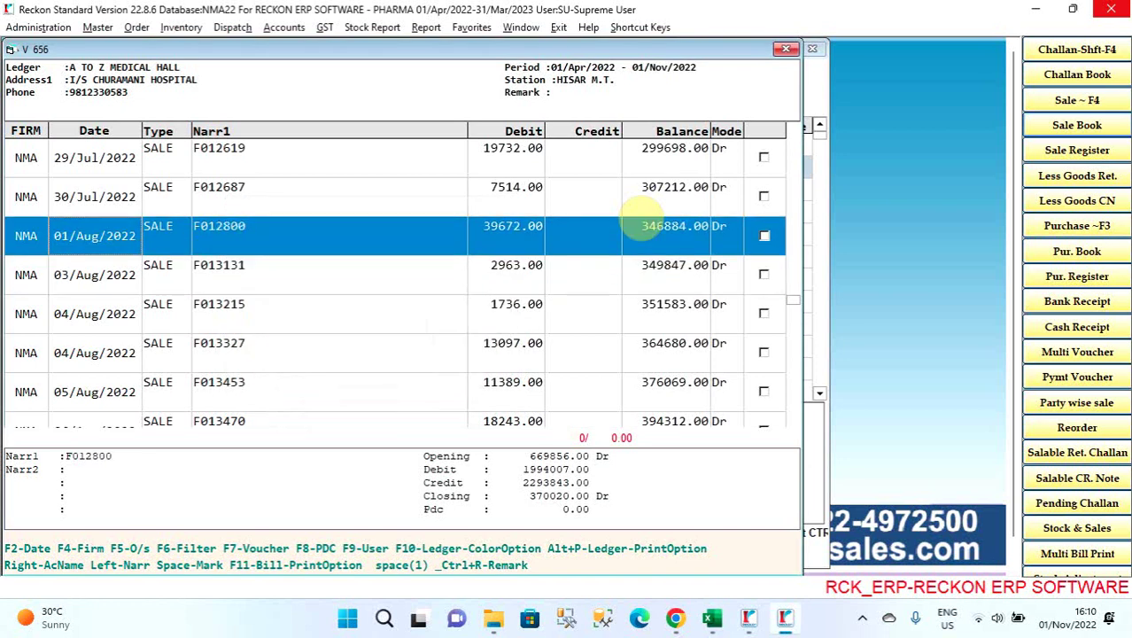
key("Down")
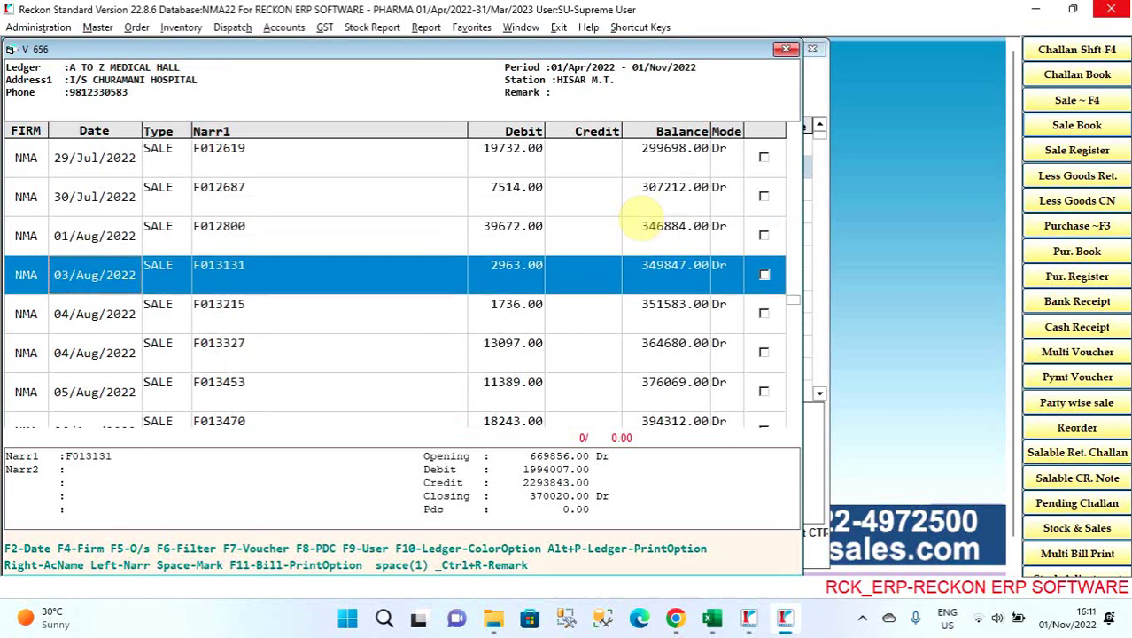
key("Up")
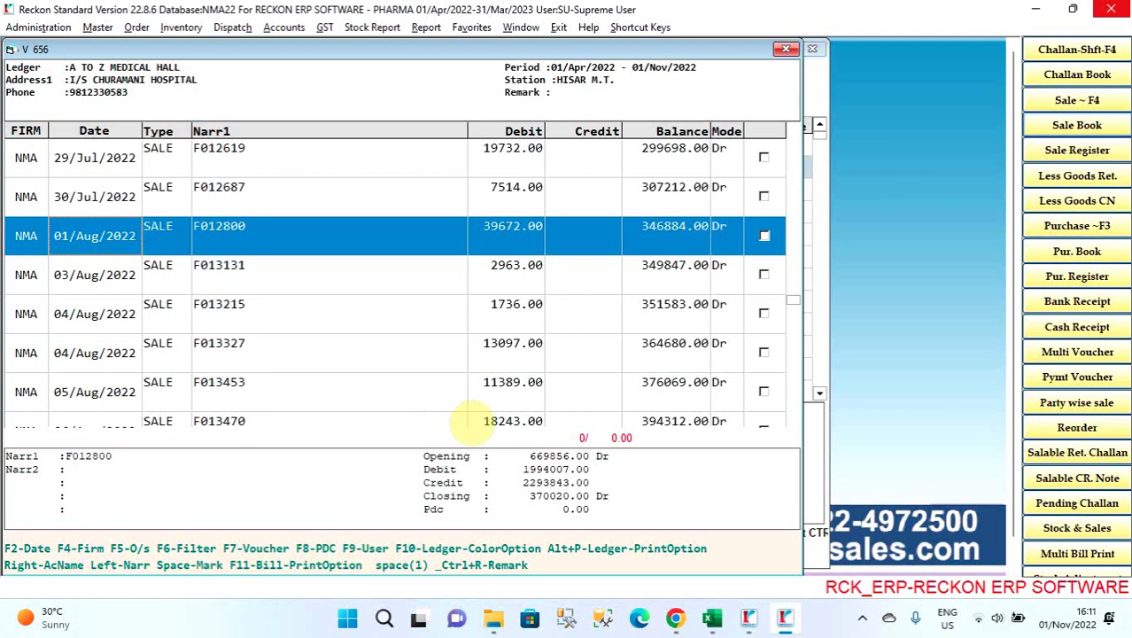
Step: Open the party's outstanding bills from the ledger, look through the first entries and close the list
key("F5")
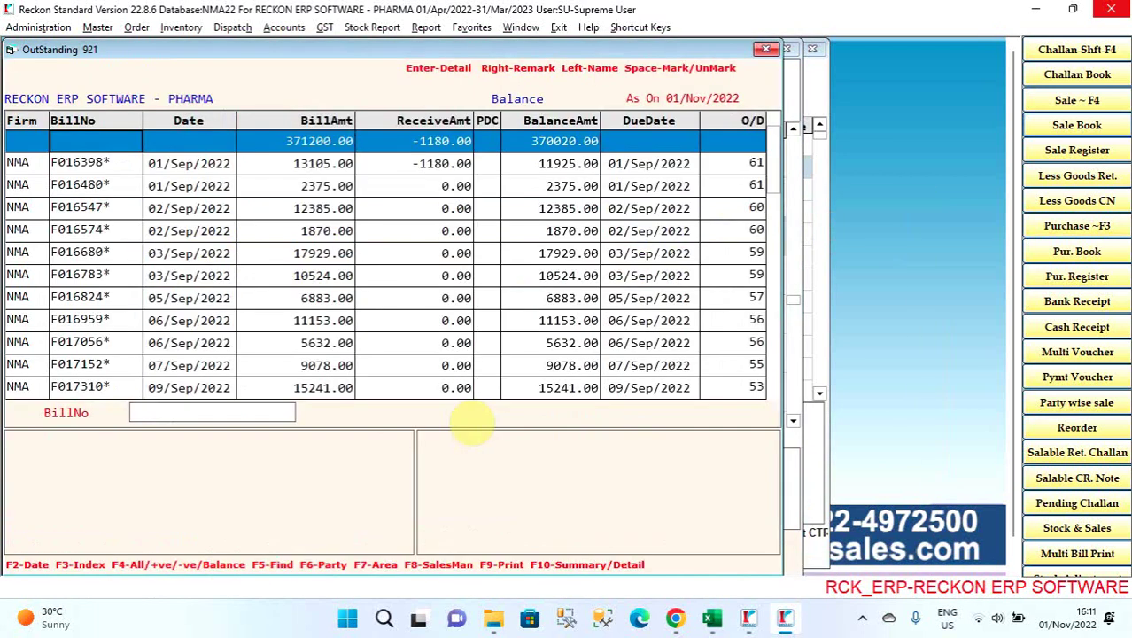
key("Down")
key("Down")
key("Down")
key("Down")
key("Escape")
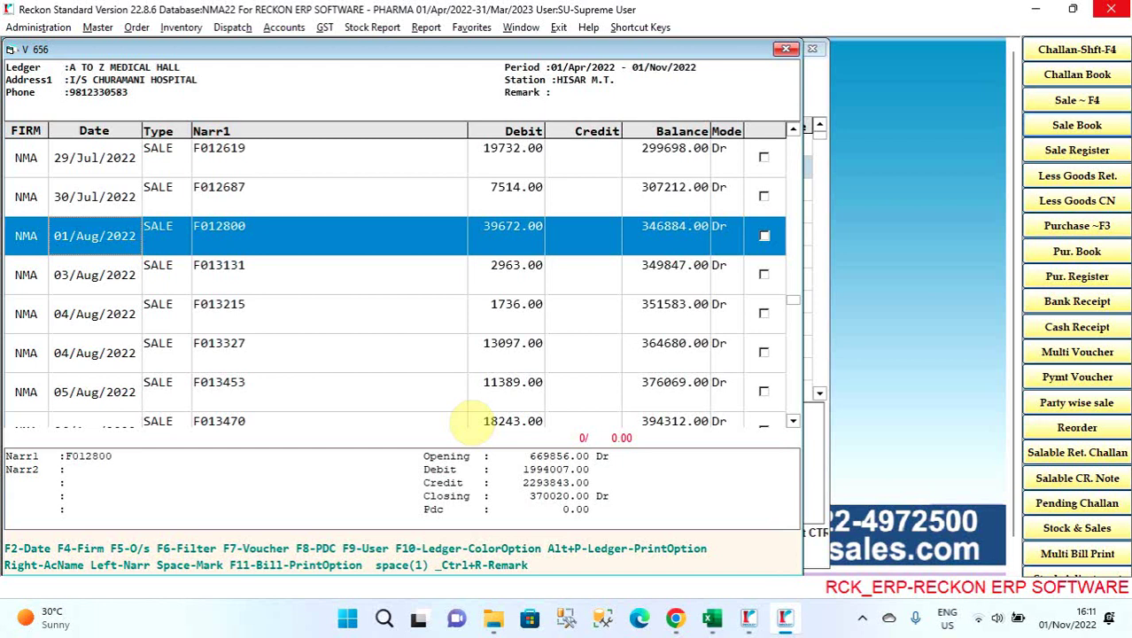
Step: Filter the ledger to amounts from 5000 to 9000, leaving the narration empty and voucher type and Dr/Cr on ALL
key("F6")
key("Return")
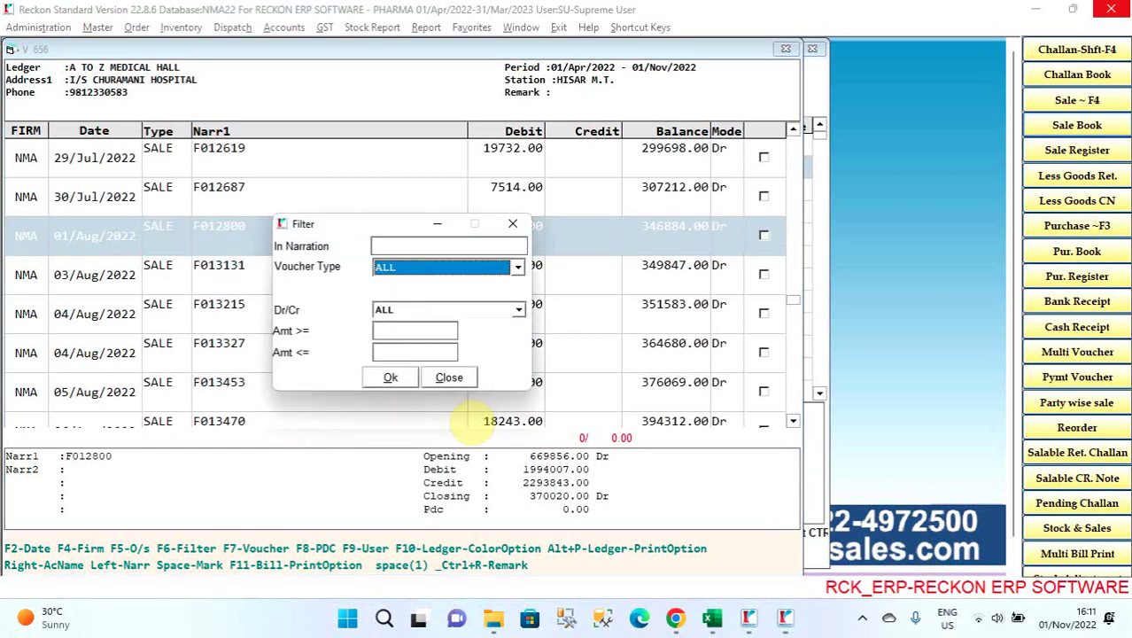
key("Return")
key("Return")
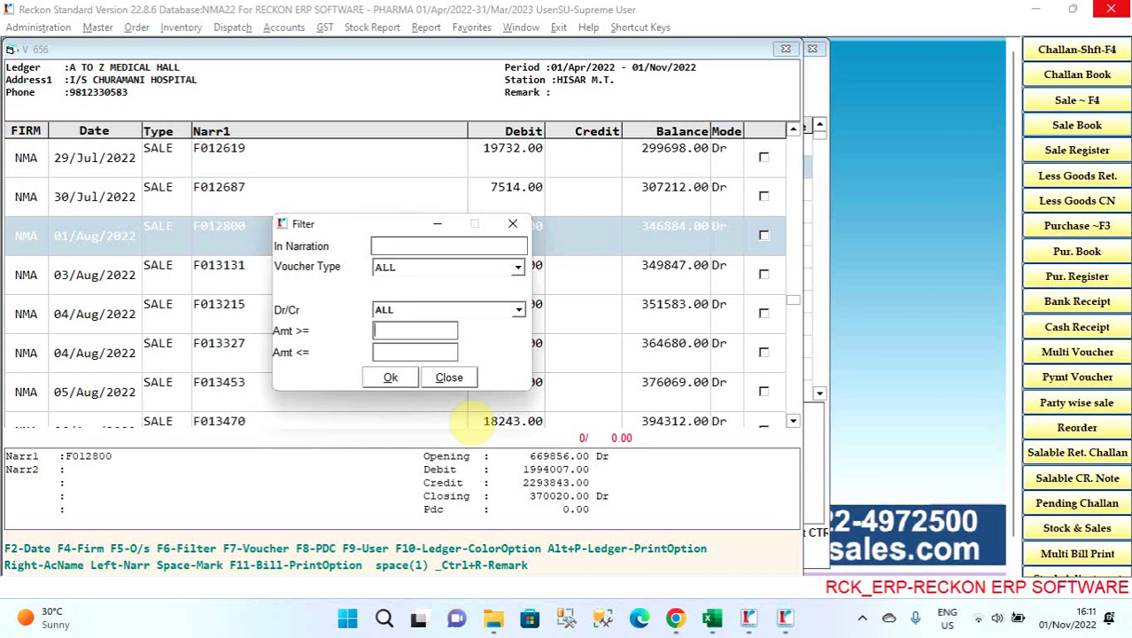
type("5000")
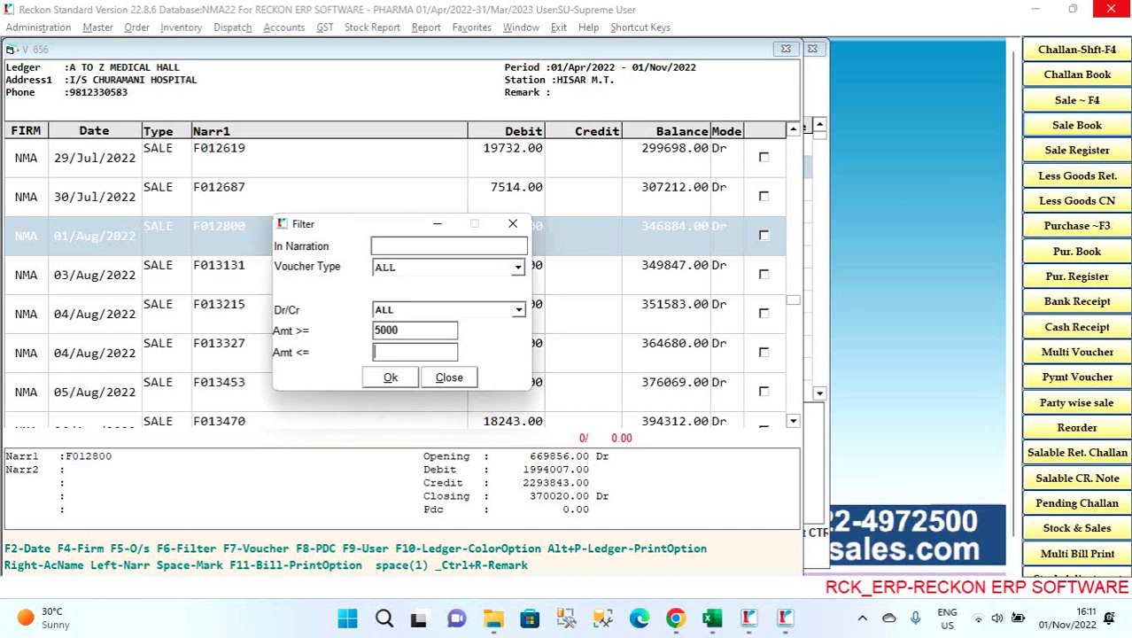
type("9000")
key("Return")
key("Return")
Step: Look through the filtered ledger entries from the last one back to the first sale of 07/Apr/2022
key("End")
key("Up")
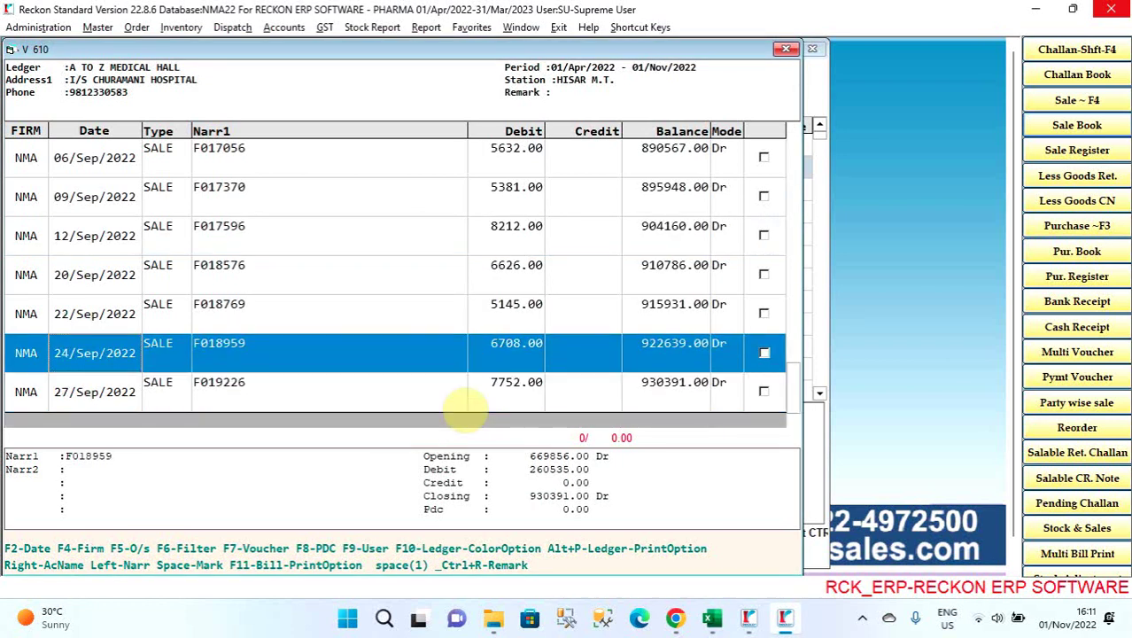
key("Up")
key("Up")
key("Up")
key("Up")
key("Up")
key("Up")
key("Up")
key("Up")
key("Up")
key("Up")
key("Up")
key("Up")
key("Up")
key("Up")
key("Up")
key("Up")
key("Up")
key("Up")
key("Up")
key("Up")
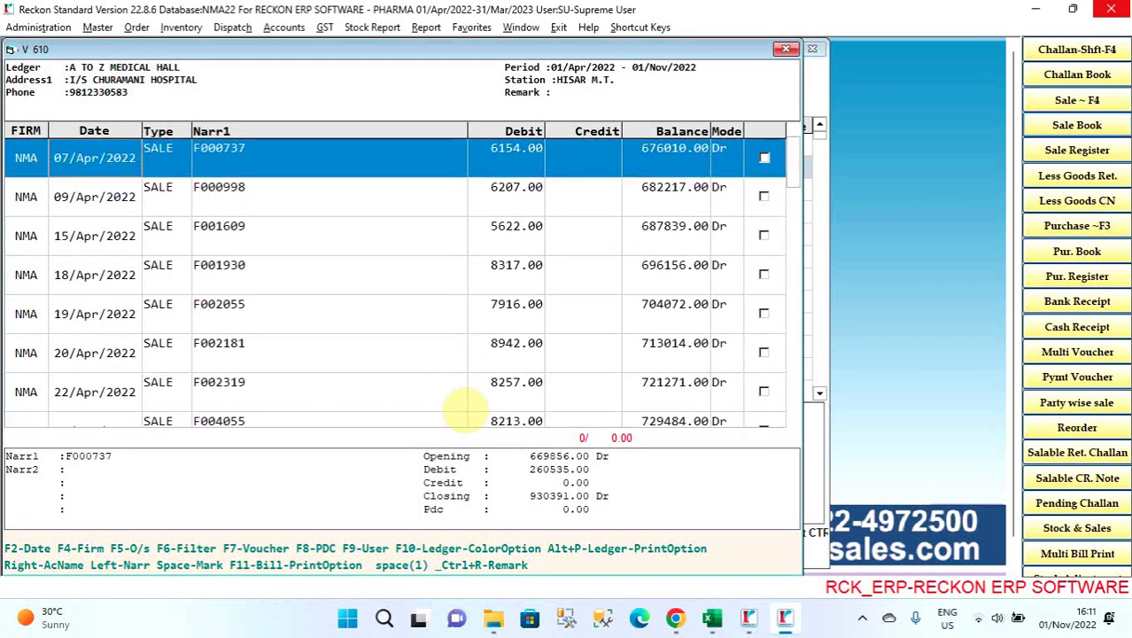
Step: Examine the filtered ledger entries down to the latest sales and back up to the sale of 15/Apr/2022
key("Down")
key("Down")
key("Down")
key("Down")
key("Down")
key("Down")
key("Down")
key("Down")
key("Down")
key("Down")
key("Down")
key("Down")
key("Down")
key("Down")
key("Down")
key("Down")
key("Down")
key("Down")
key("Down")
key("Down")
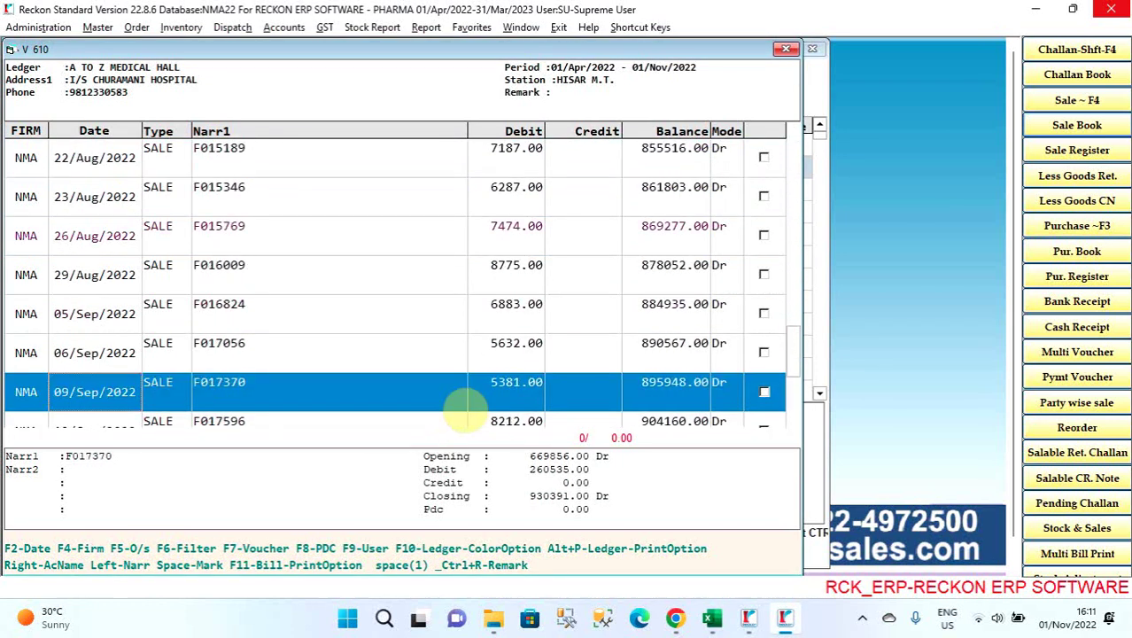
key("Down")
key("Down")
key("Down")
key("Down")
key("Down")
key("Up")
key("Up")
key("Up")
key("Up")
key("Up")
key("Up")
key("Up")
key("Up")
key("Up")
key("Up")
key("Up")
key("Up")
key("Up")
key("Up")
key("Up")
key("Up")
key("Up")
key("Up")
key("Up")
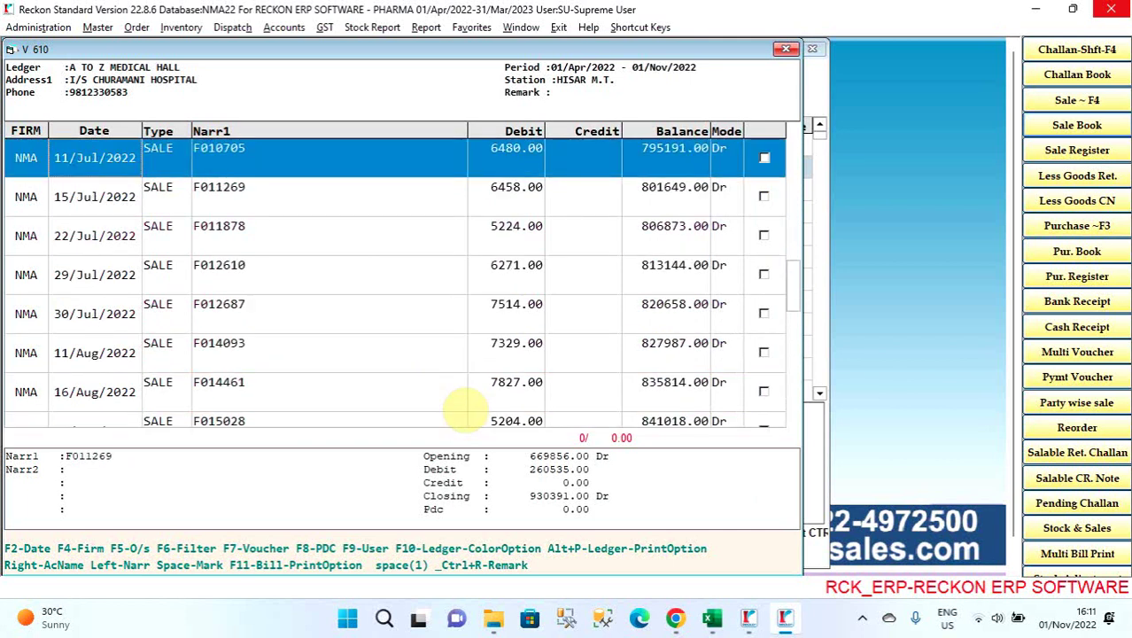
key("Up")
key("Up")
key("Up")
key("Up")
key("Up")
key("Up")
key("Up")
key("Up")
key("Up")
key("Up")
key("Up")
key("Up")
key("Up")
key("Up")
key("Up")
key("Up")
key("Up")
key("Up")
key("Up")
key("Up")
Step: Open the ledger's filter settings and the remark entry, leaving both without entering anything
key("F6")
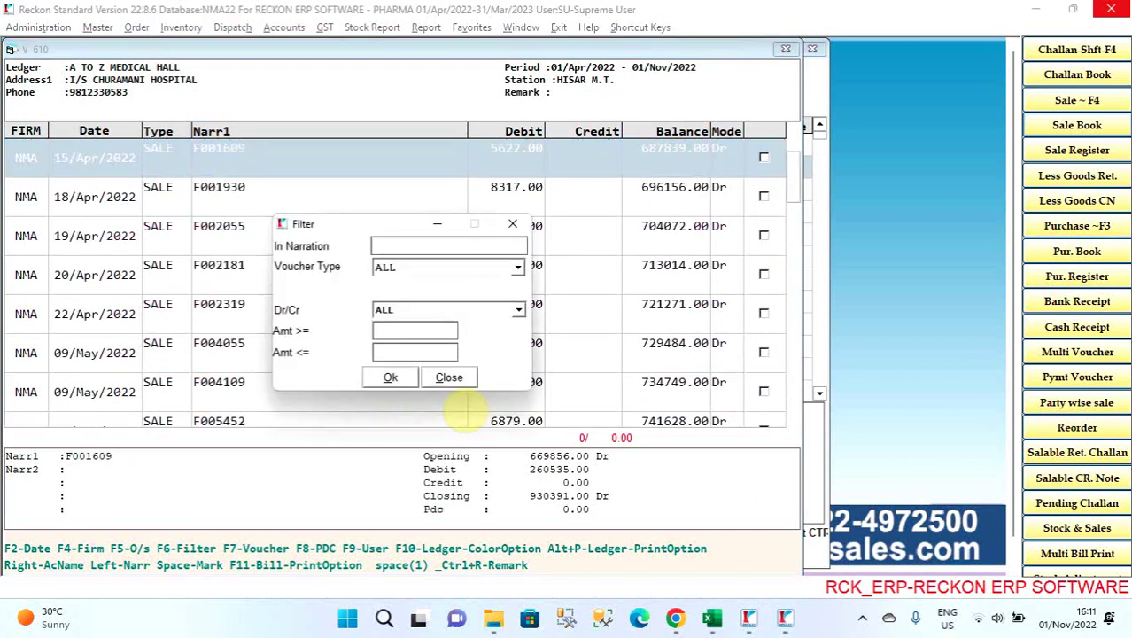
key("Escape")
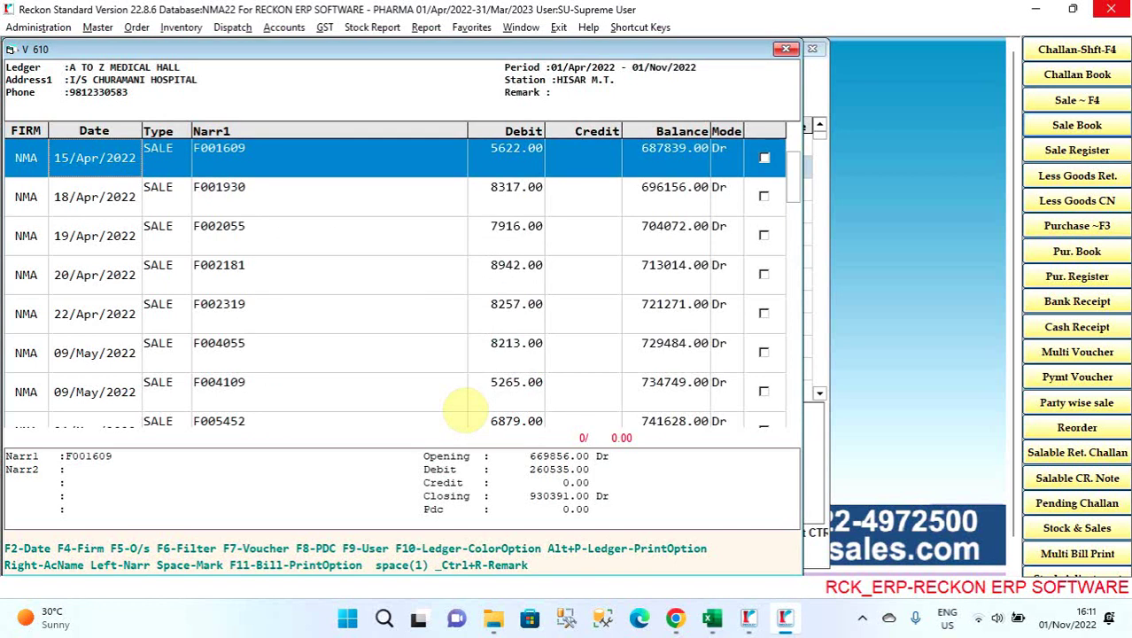
key("ctrl+r")
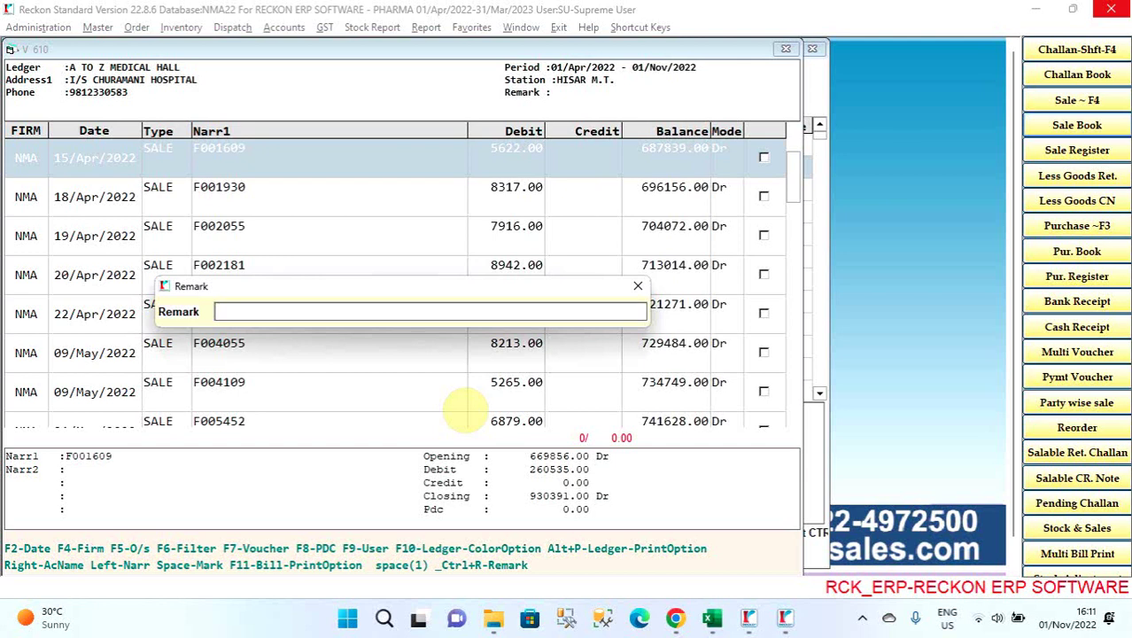
key("Return")
Step: Mark the four sales from 15/Apr/2022 to 20/Apr/2022 in the filtered ledger
key("space")
key("space")
key("space")
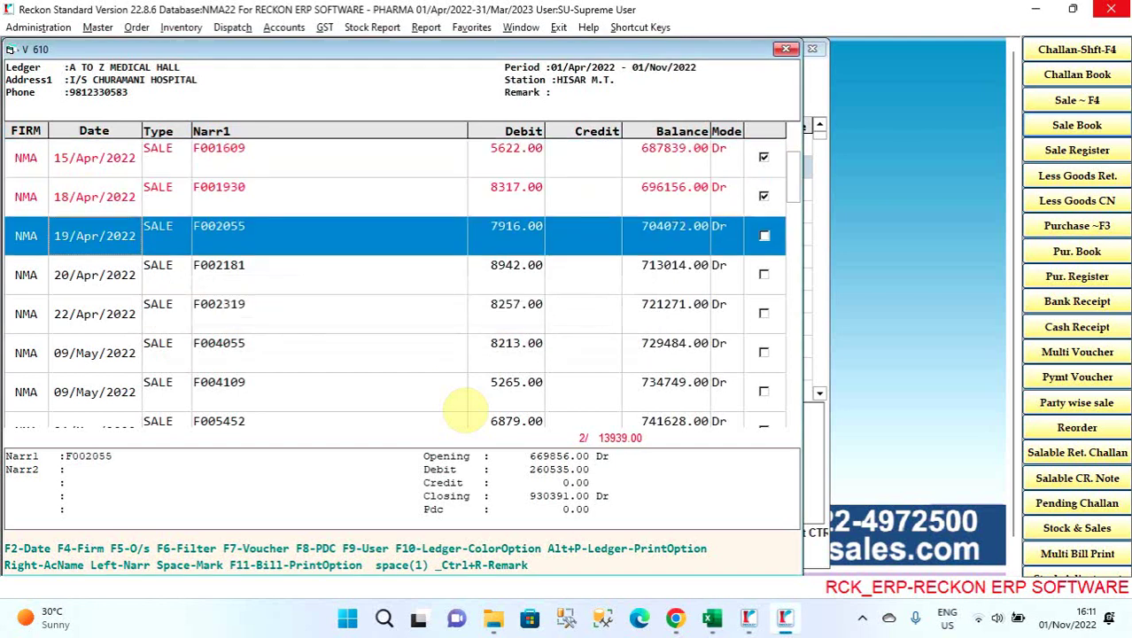
key("space")
Step: Return to the sale of 15/Apr/2022 and unmark the four sales up to 20/Apr/2022
key("Up")
key("Up")
key("Up")
key("Up")
key("Up")
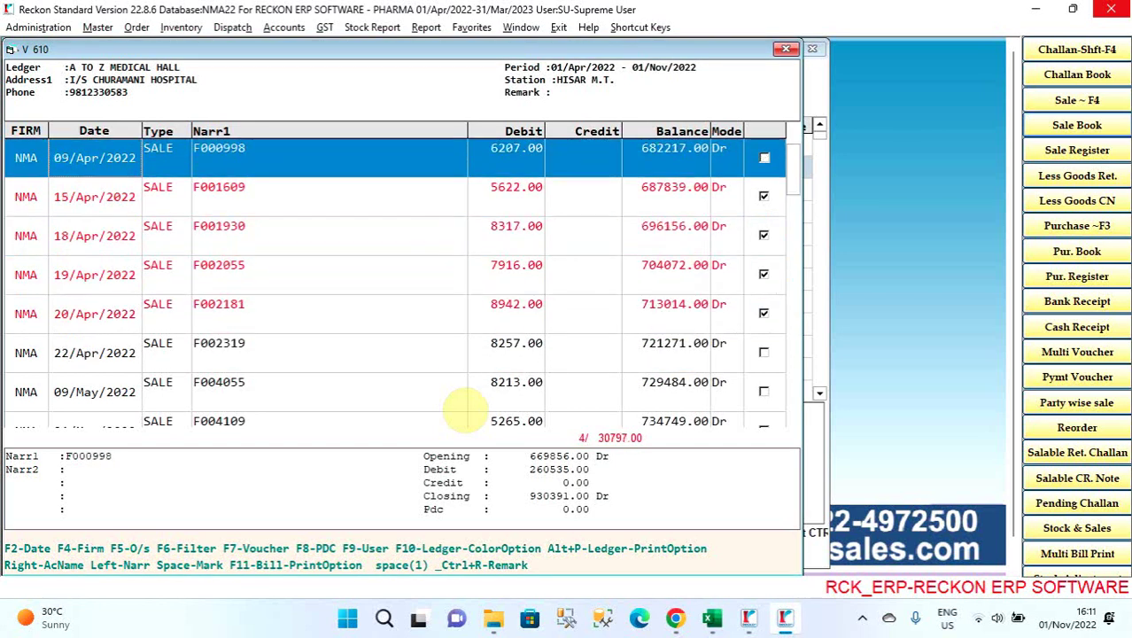
key("Down")
key("space")
key("space")
key("space")
key("space")
Step: Mark the sales of 15, 18, 19 and 20/Apr/2022 again to total their amounts
key("Up")
key("Up")
key("Up")
key("Up")
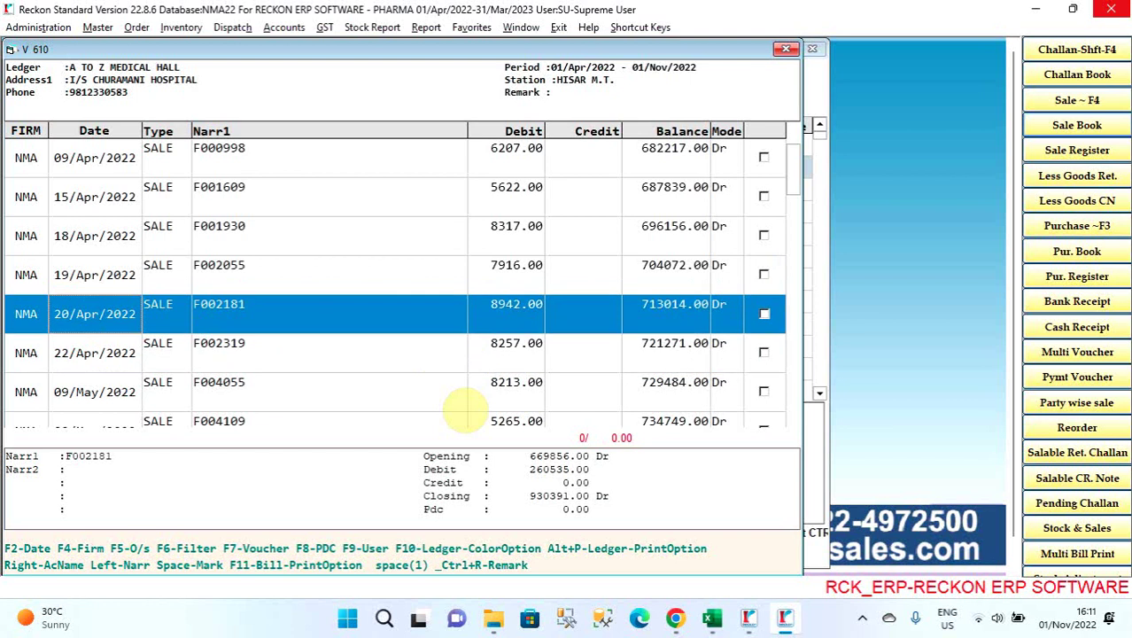
key("space")
key("space")
key("space")
key("space")
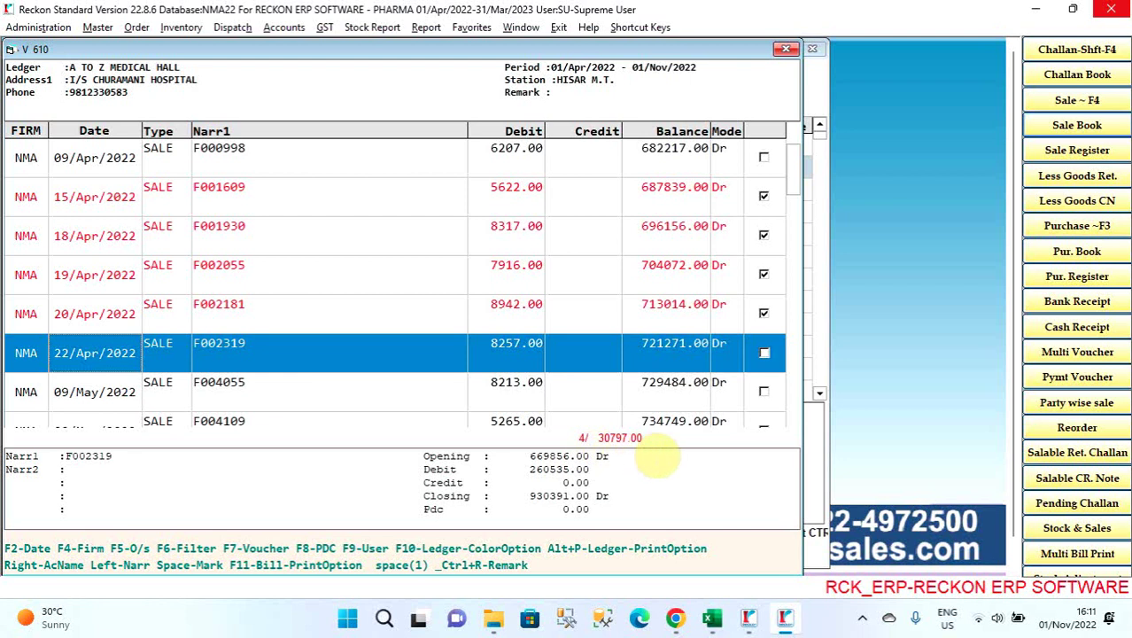
Step: Remove the marks from the four April sales and close the ledger and the ledger summary
key("Up")
key("Up")
key("Up")
key("Up")
key("space")
key("space")
key("space")
key("space")
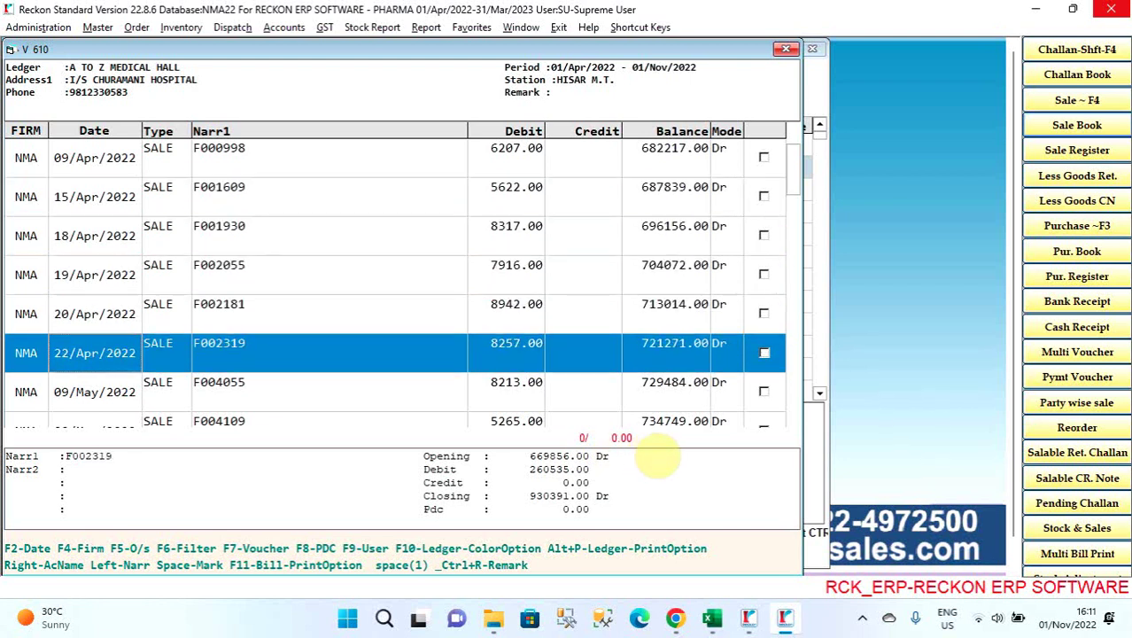
key("Escape")
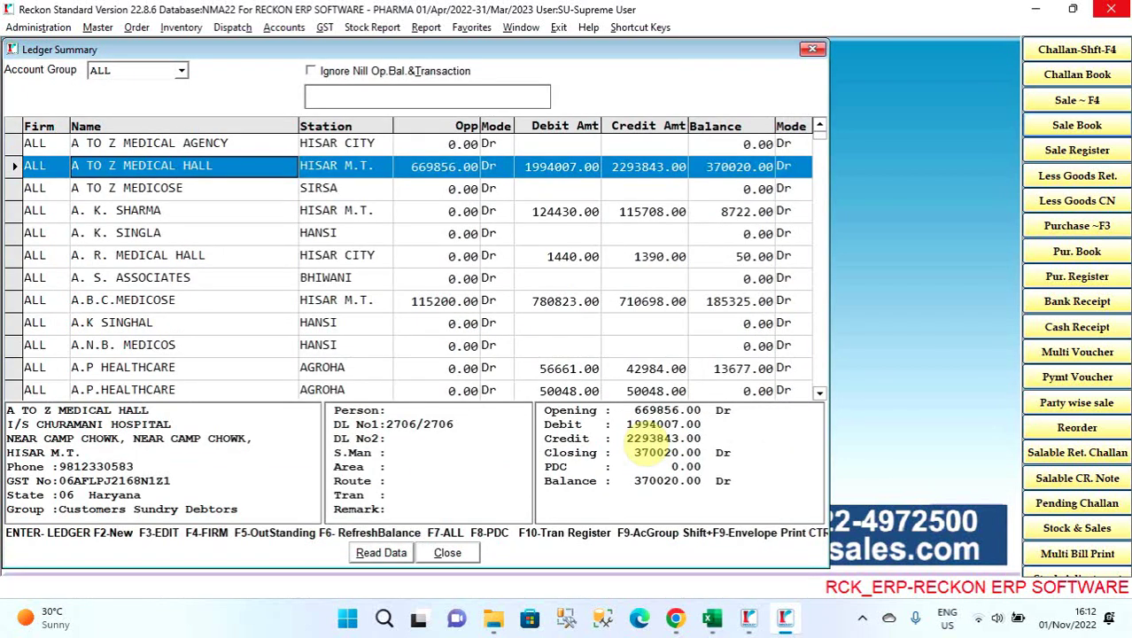
key("Escape")
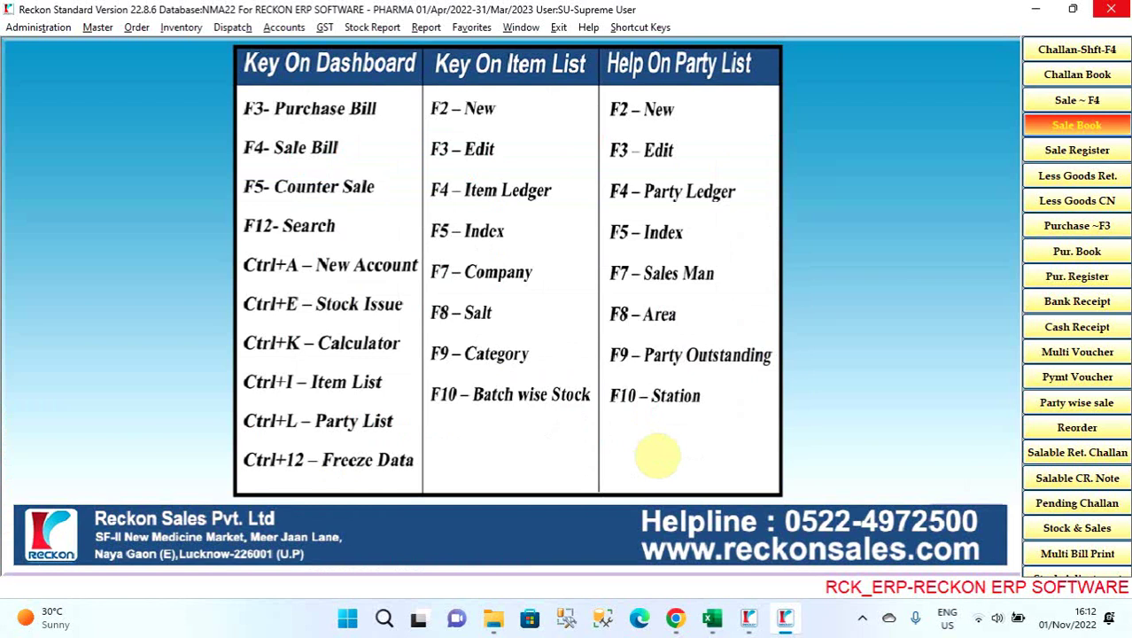
Step: Open the item list and look through the first items down to ABSENZ ORAL SOLUT
key("ctrl+i")
key("Down")
key("Down")
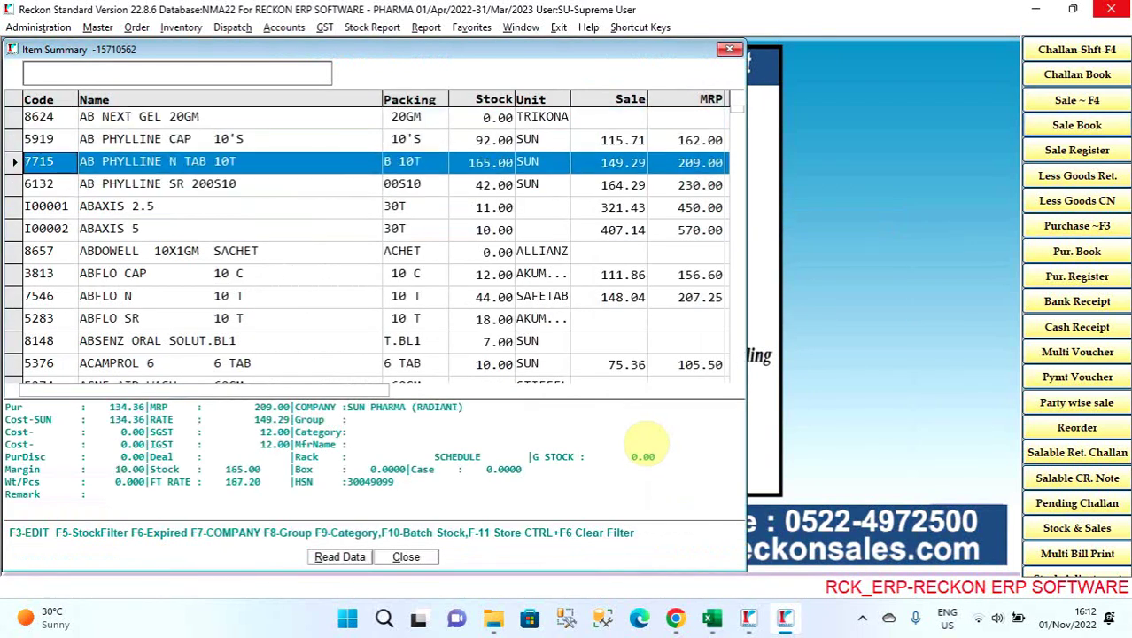
key("Down")
key("Down")
key("Down")
key("Down")
key("Down")
key("Down")
key("Down")
key("Down")
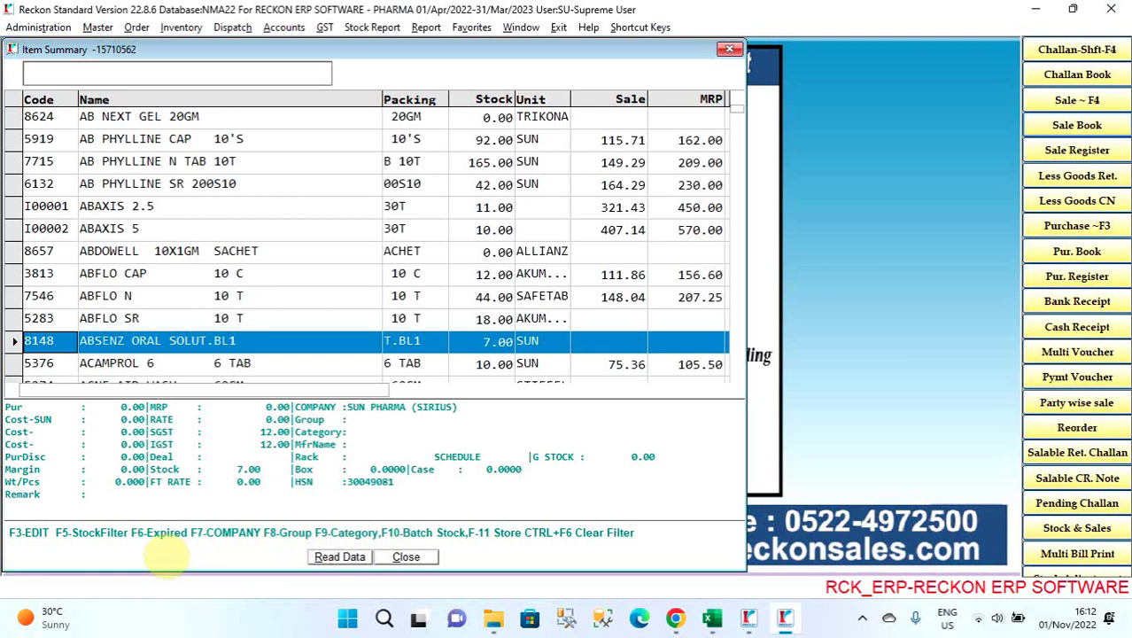
Step: Show the items' expired stock, look through the first entries and switch back to the saleable stock
key("F6")
key("Down")
key("Down")
key("Down")
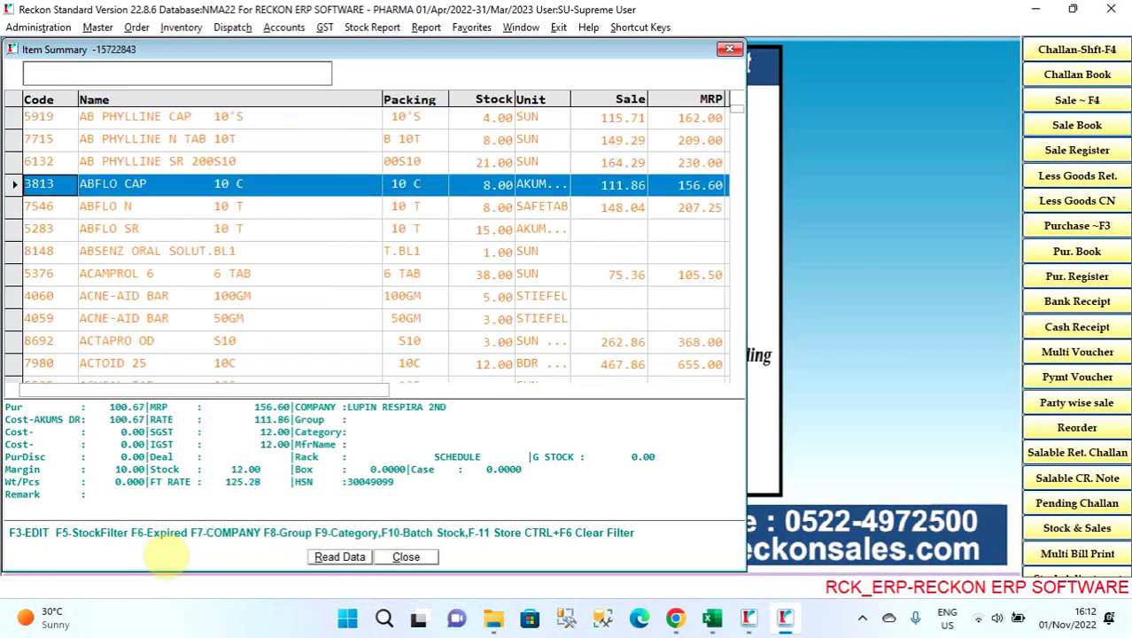
key("Down")
key("Down")
key("Down")
key("Down")
key("Down")
key("Down")
key("F6")
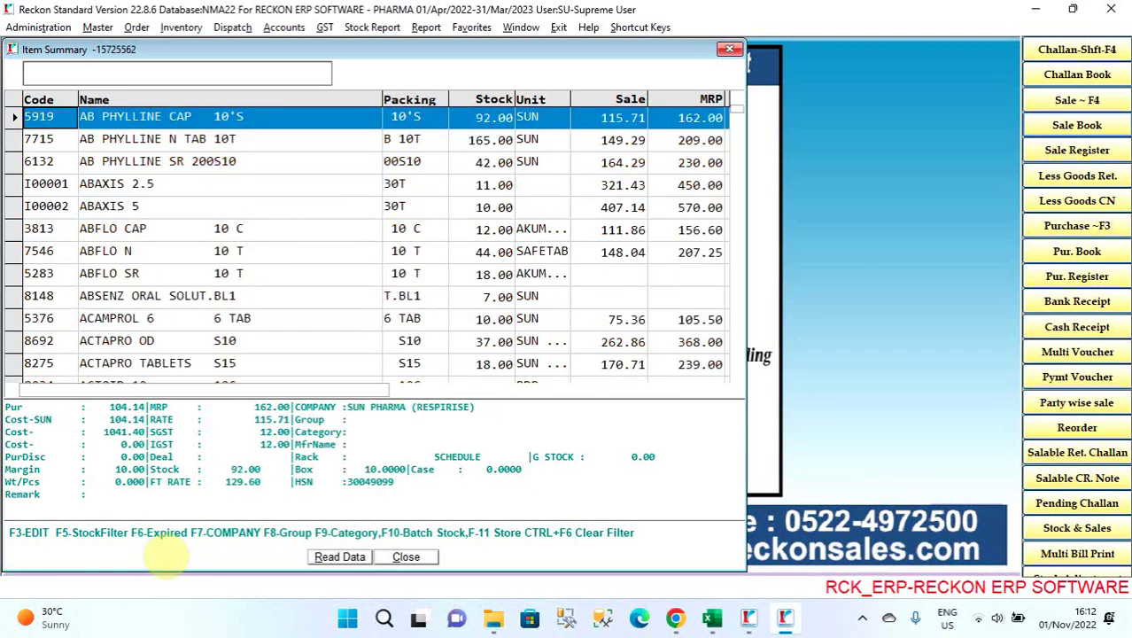
Step: Open the item ledger of AB PHYLLINE N TAB 10T for the period 01/04/2022 to 01/11/2022
key("Down")
key("Down")
key("Down")
key("Up")
key("Up")
key("Return")
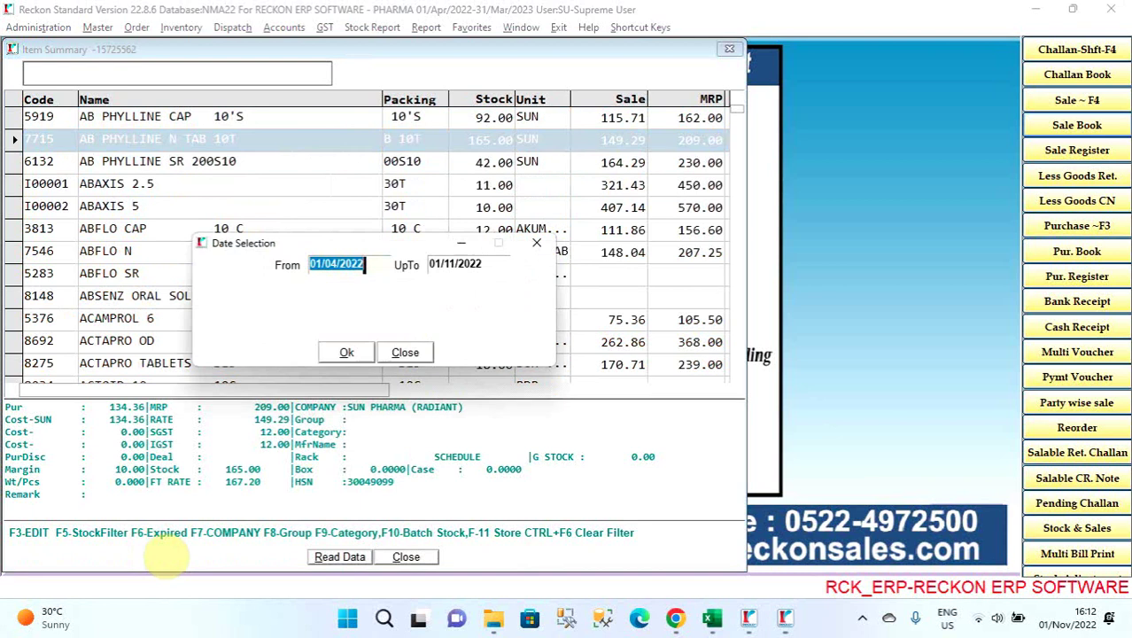
key("Return")
key("Return")
key("Return")
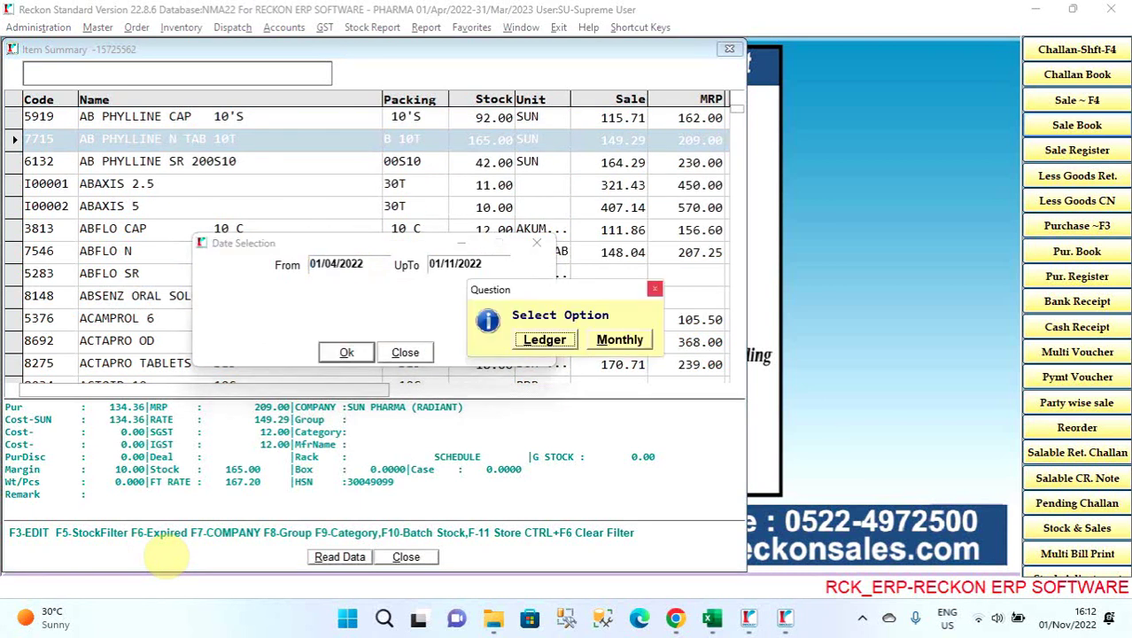
key("Return")
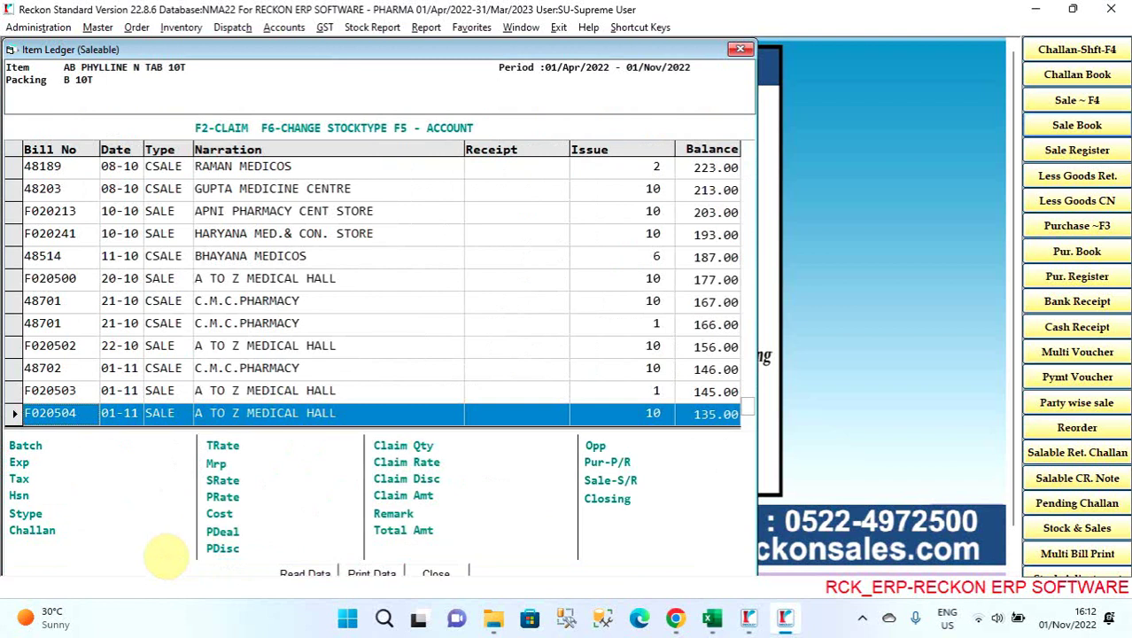
Step: Examine the batch and rate details of the item's October bills, ending on the 11-10 BHAYANA MEDICOS entry
key("Up")
key("Up")
key("Up")
key("Up")
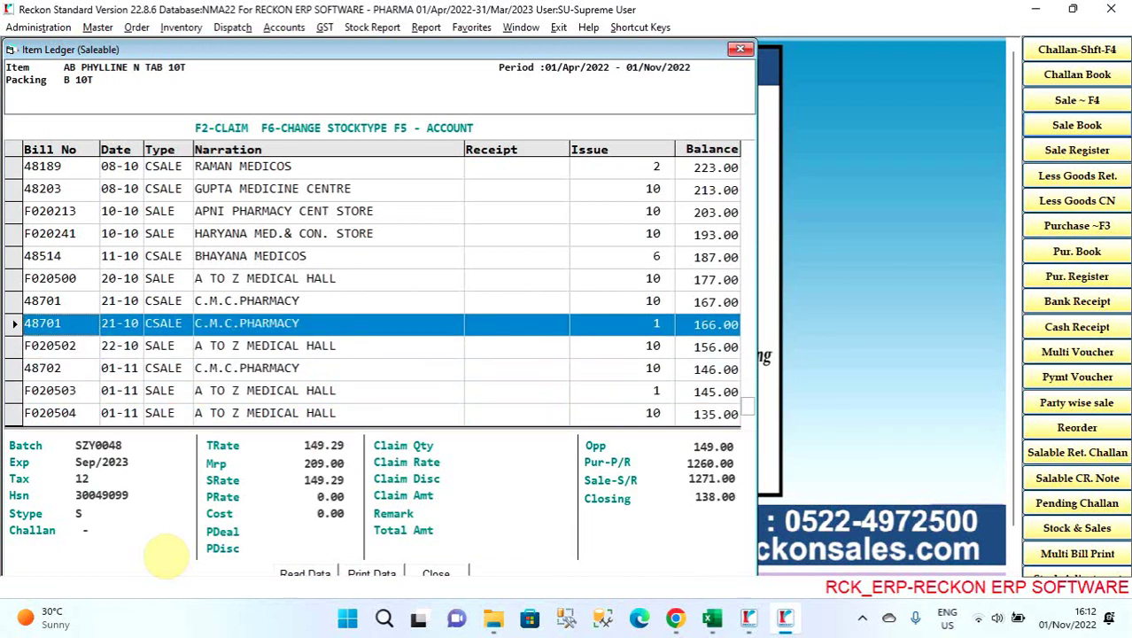
key("Up")
key("Up")
key("Up")
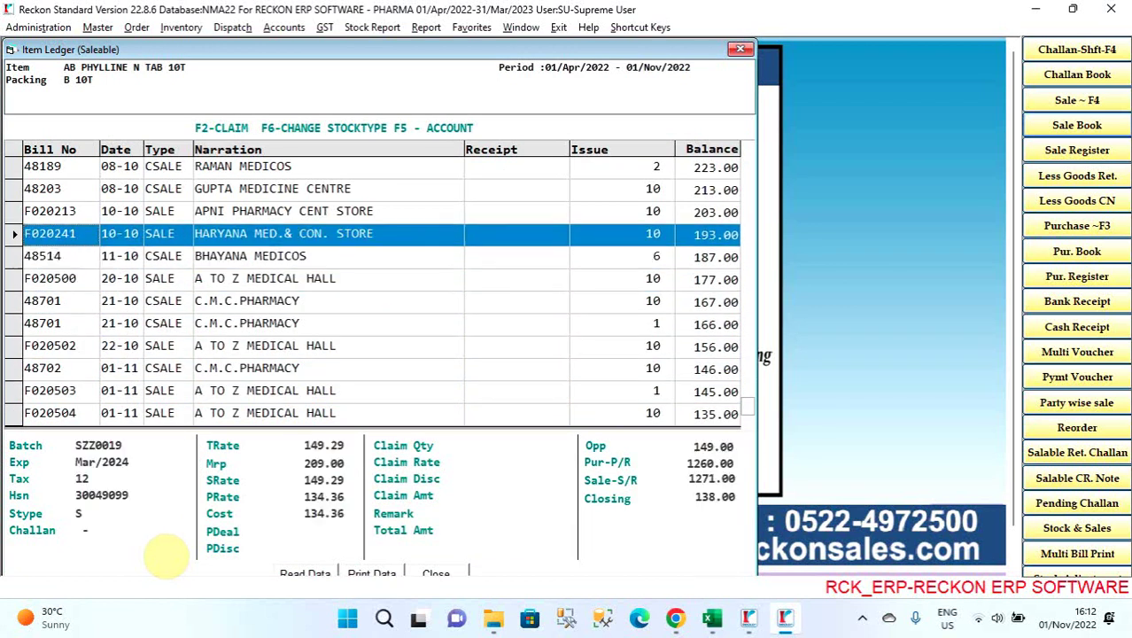
key("Up")
key("Down")
key("Up")
key("Up")
key("Down")
key("Down")
key("Down")
Step: View the sales challan behind the 11-10 BHAYANA MEDICOS entry, and close it and the item ledger
key("Escape")
key("Return")
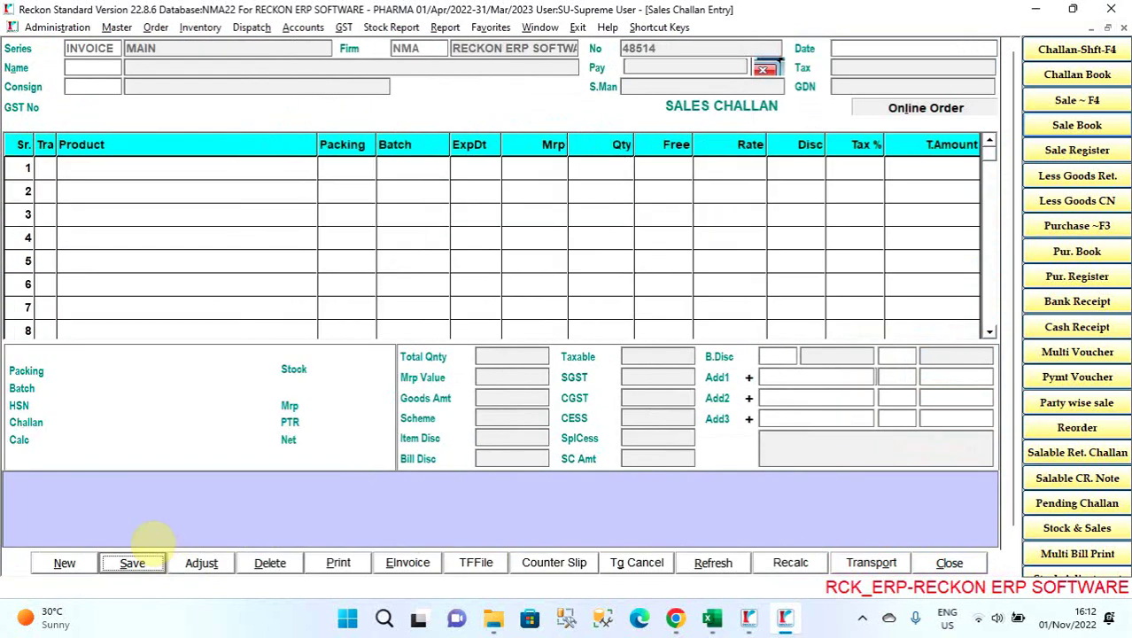
key("Escape")
key("y")
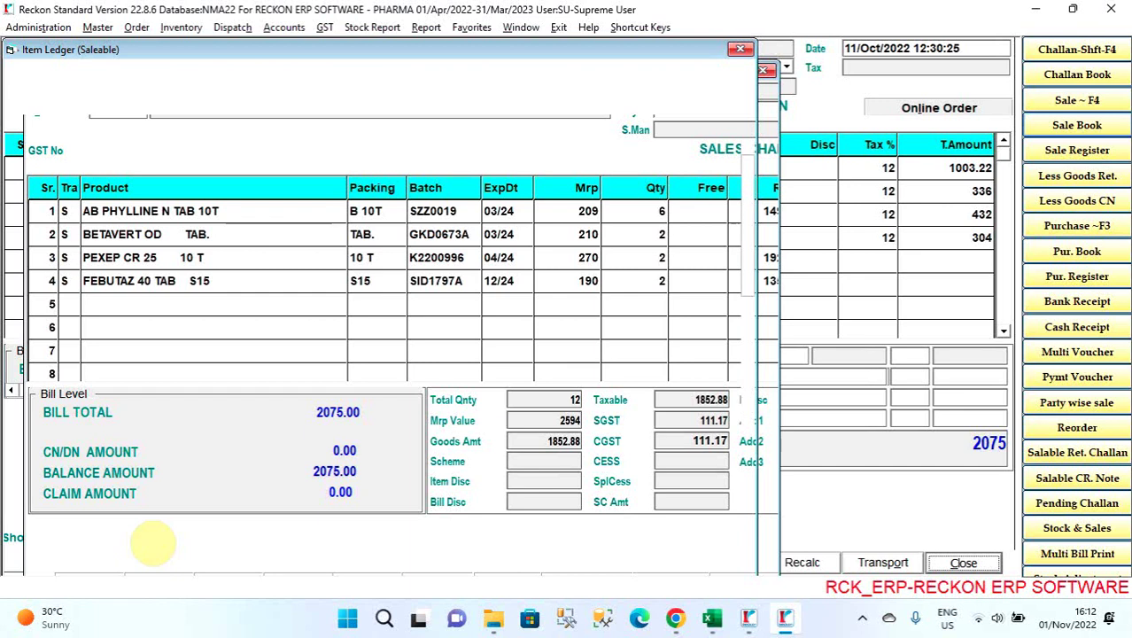
key("Escape")
Step: Open the monthly item ledger of AB PHYLLINE N TAB 10T for 01/04/2022 to 01/11/2022
key("Return")
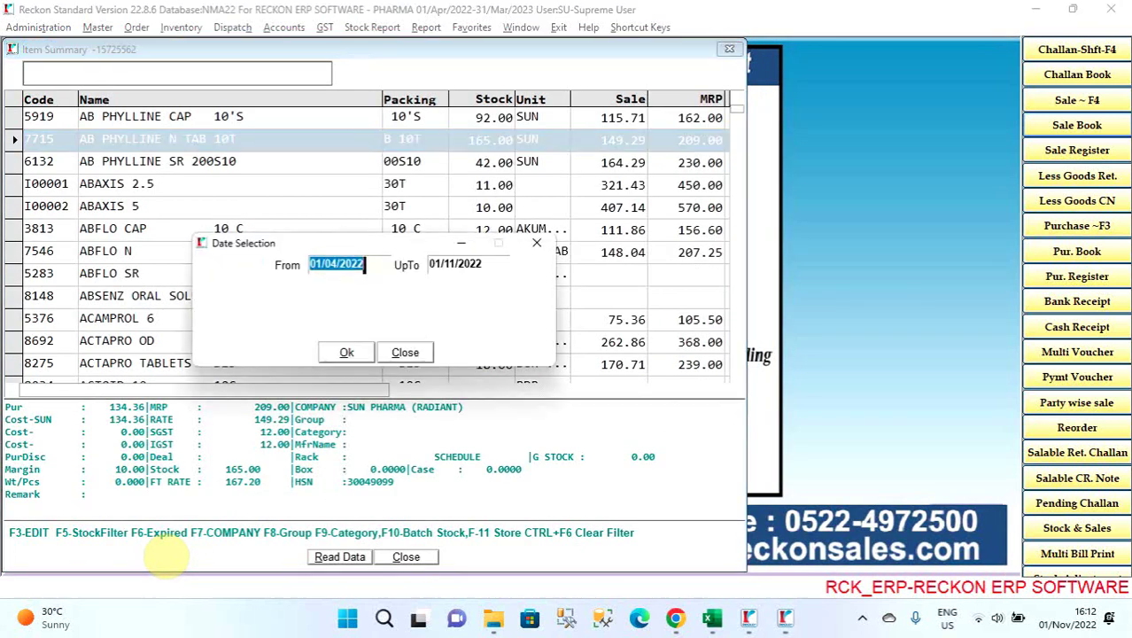
key("Return")
key("Return")
key("Return")
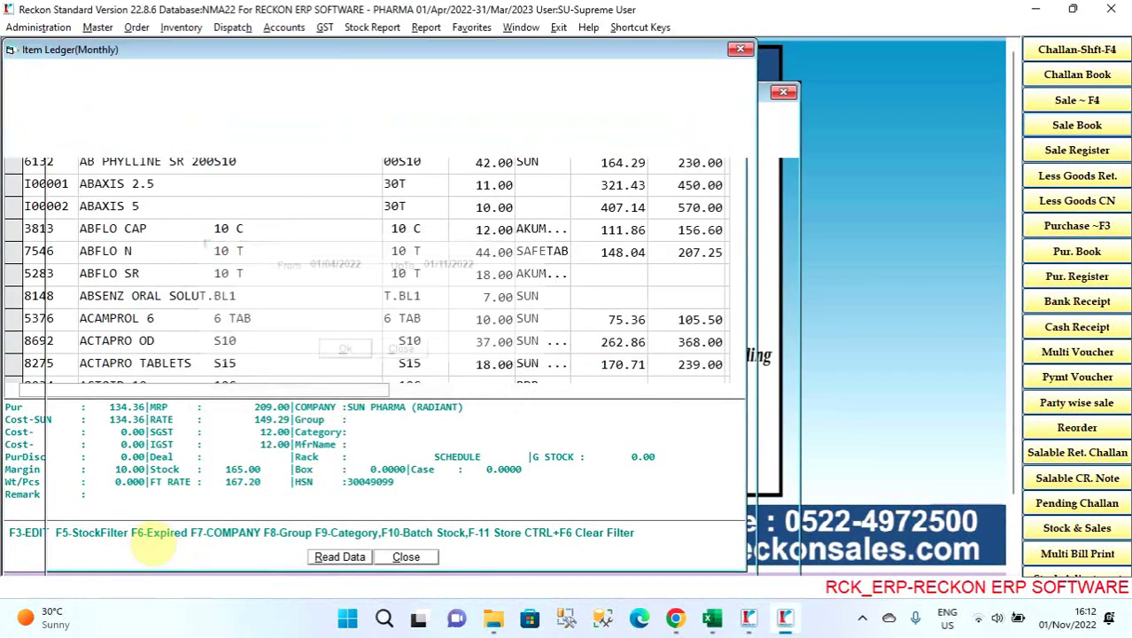
Step: Examine the monthly opening, receipt, issue and balance quantities of AB PHYLLINE N TAB 10T from April onward, and close the ledger and item list
key("Down")
key("Down")
key("Down")
key("Down")
key("Up")
key("Up")
key("Up")
key("Up")
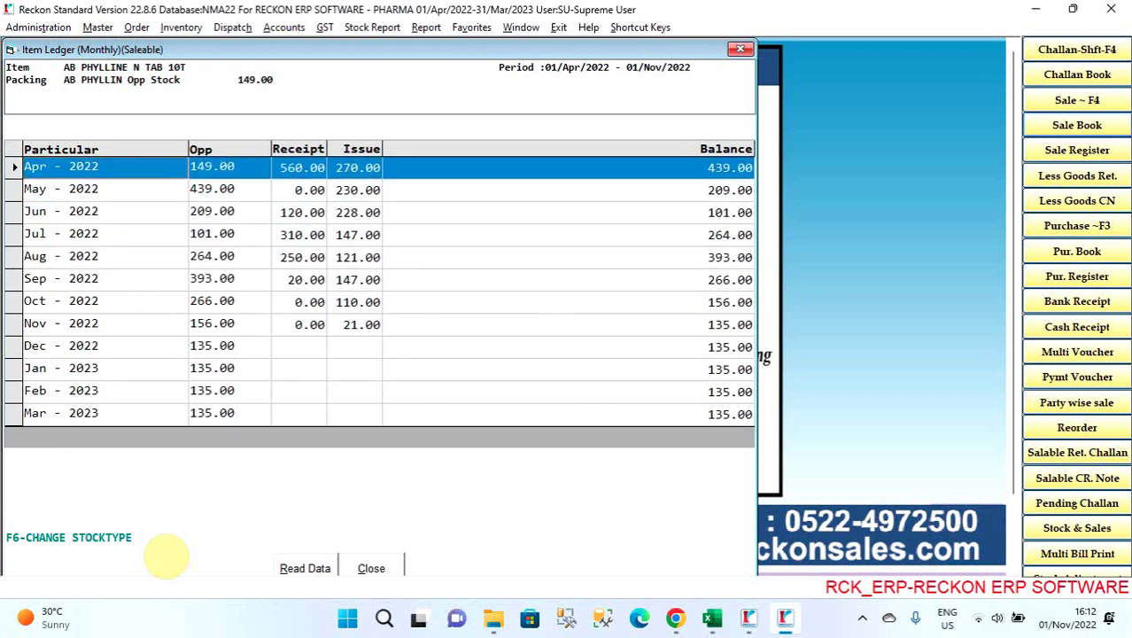
key("Down")
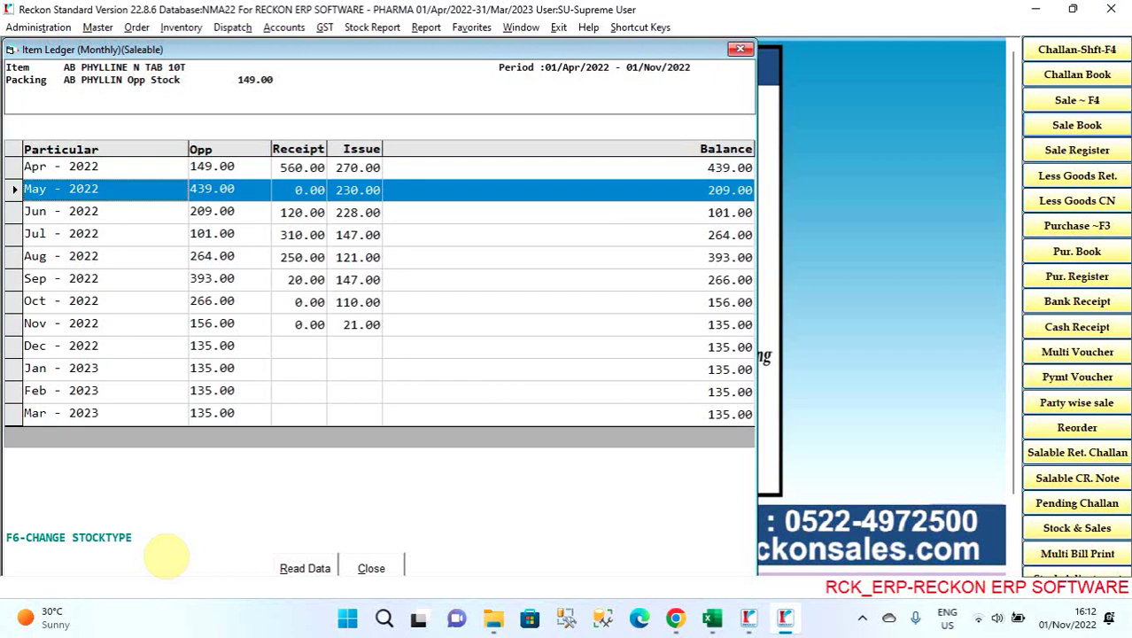
key("Down")
key("Up")
key("Up")
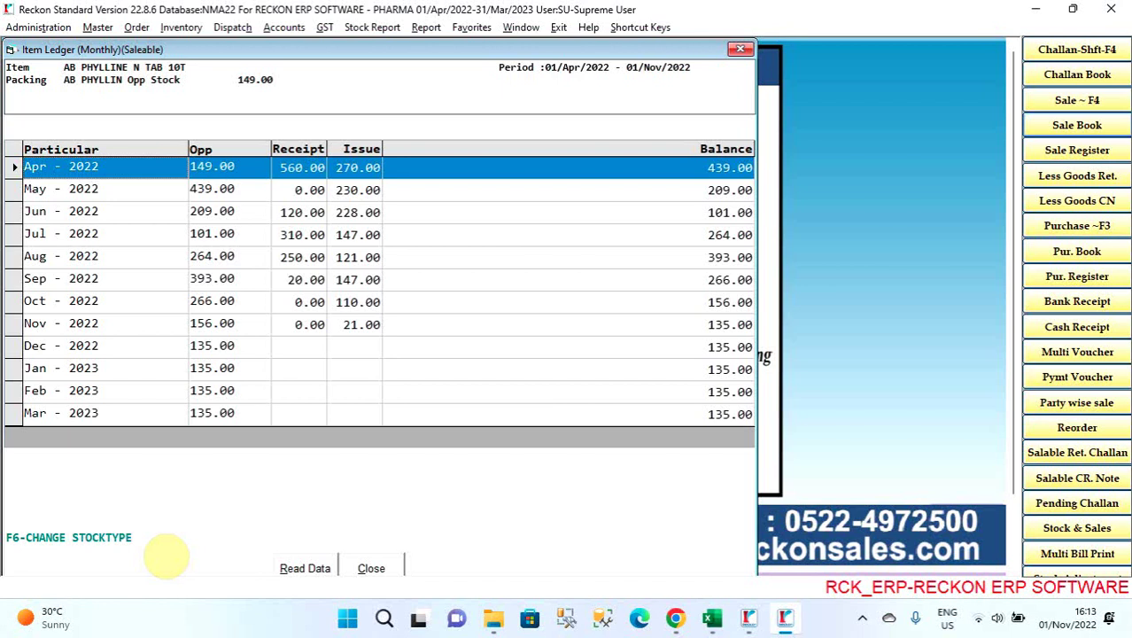
key("Down")
key("Down")
key("Down")
key("Down")
key("Up")
key("Up")
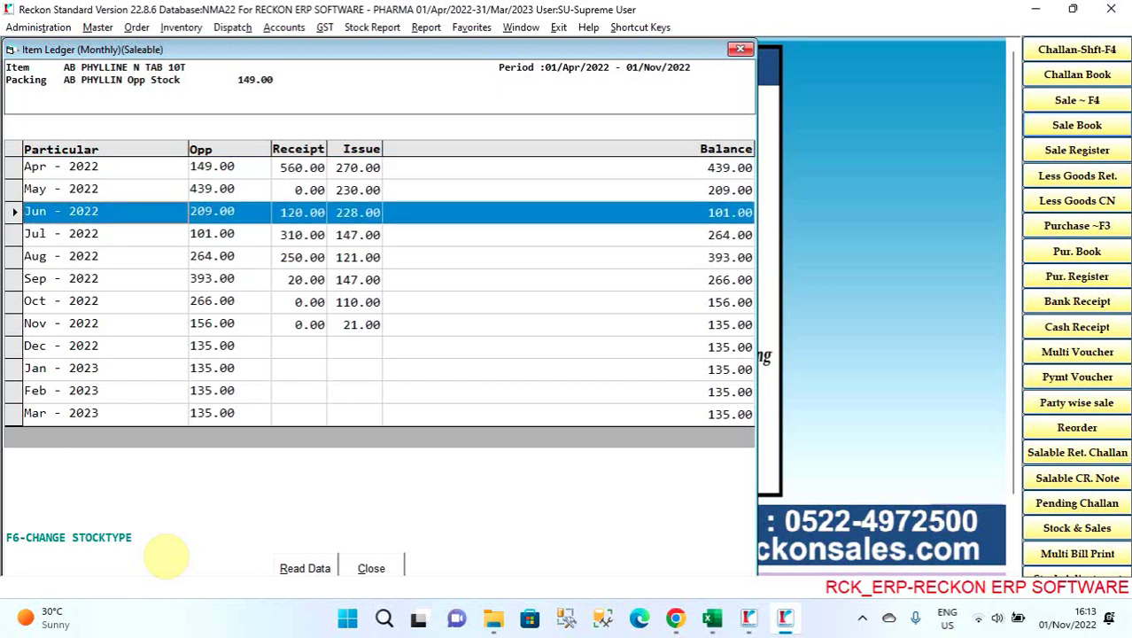
key("Escape")
key("Escape")
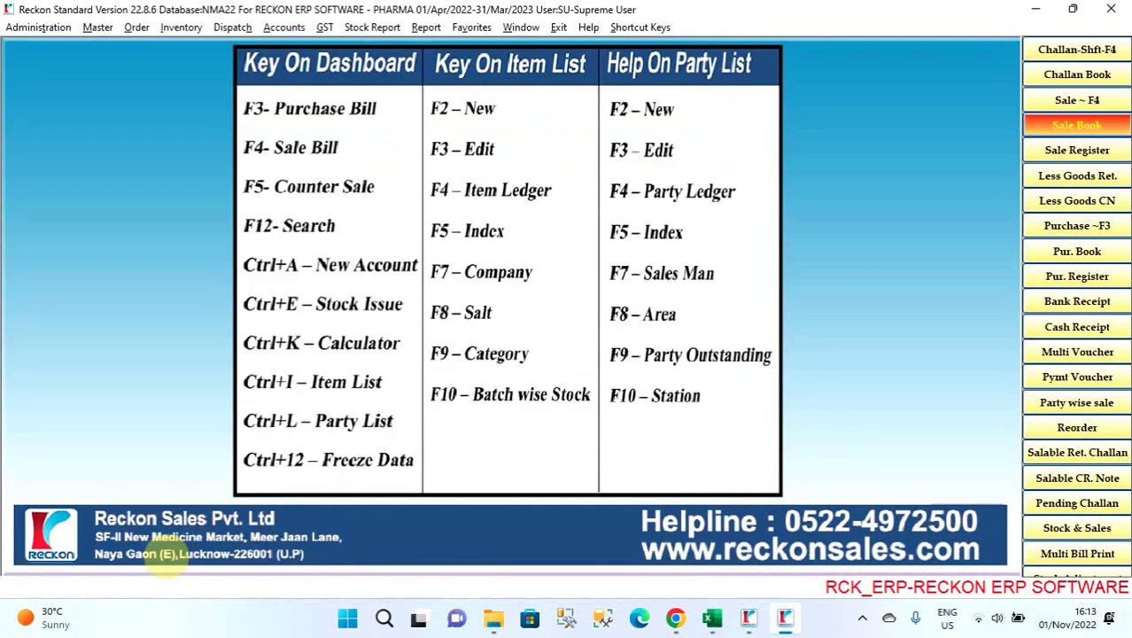
Step: Look through the inventory transaction types, including the Sale Return invoice and challan entries
key("alt+i")
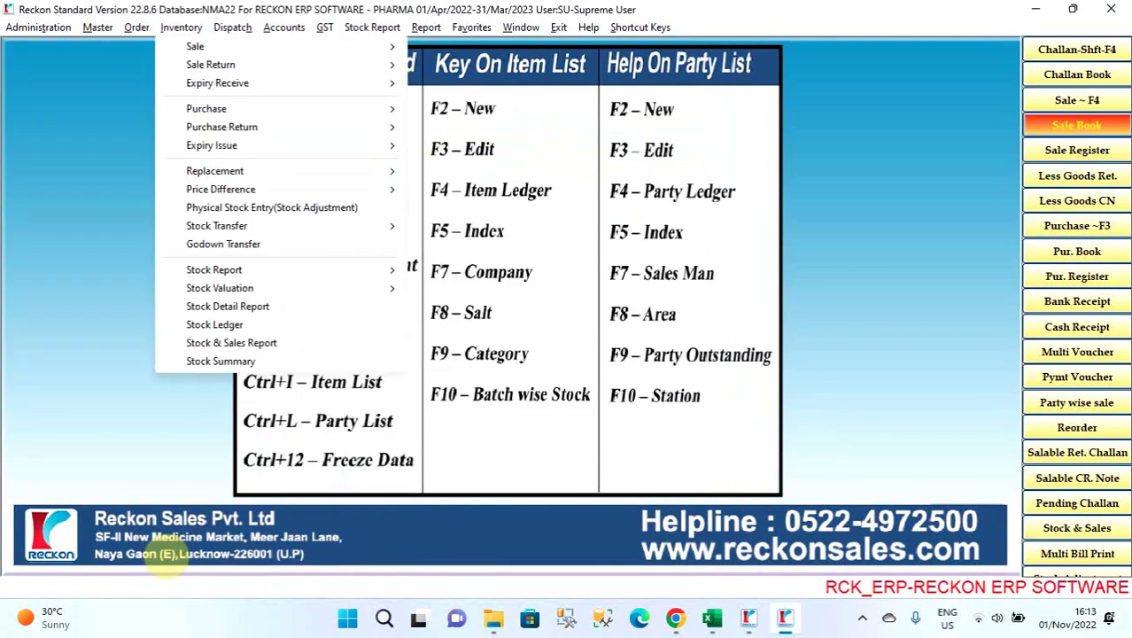
key("Down")
key("Down")
key("Down")
key("Down")
key("Down")
key("Down")
key("Down")
key("Up")
key("Up")
key("Up")
key("Up")
key("Up")
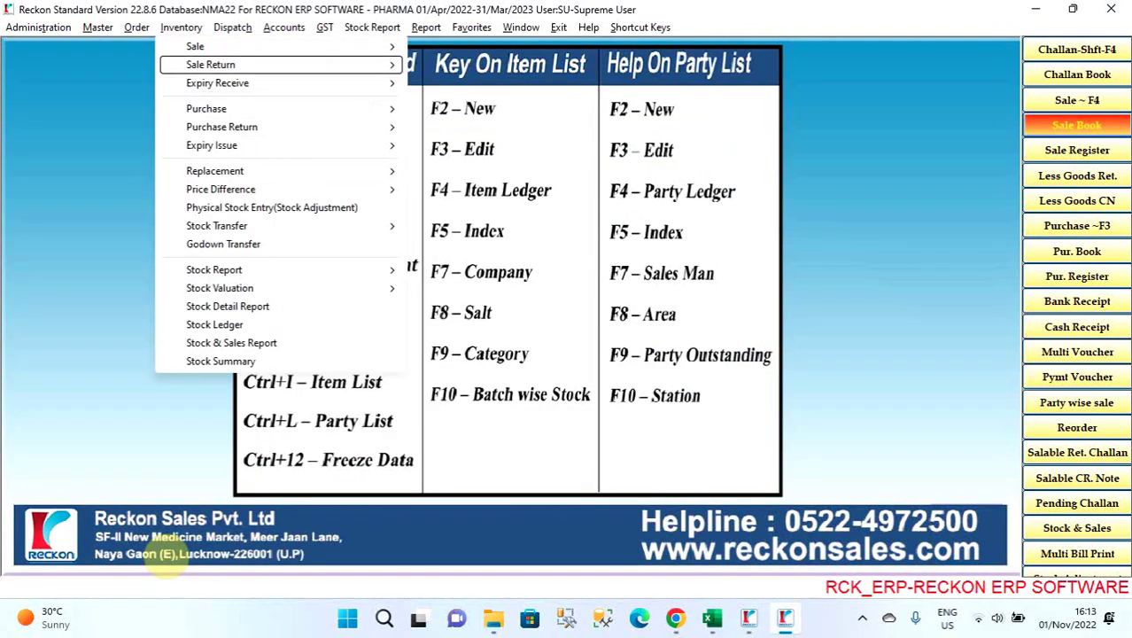
key("Up")
key("Right")
key("Left")
key("Down")
key("Right")
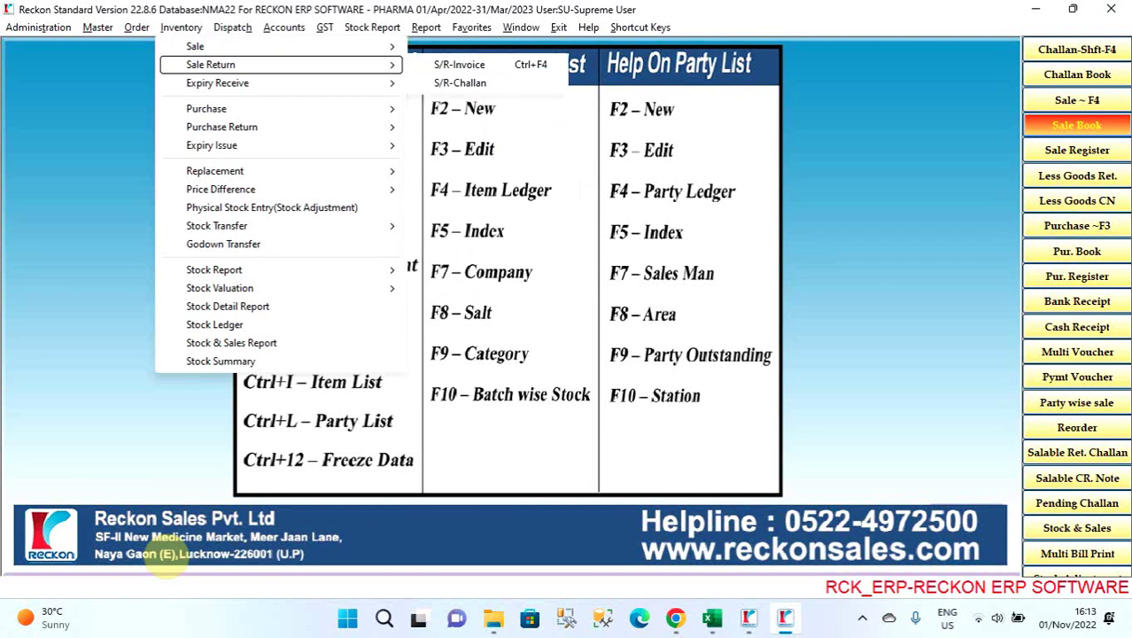
key("Left")
Step: Open a new Saleable To Non Saleable stock transfer
key("Down")
key("Down")
key("Down")
key("Down")
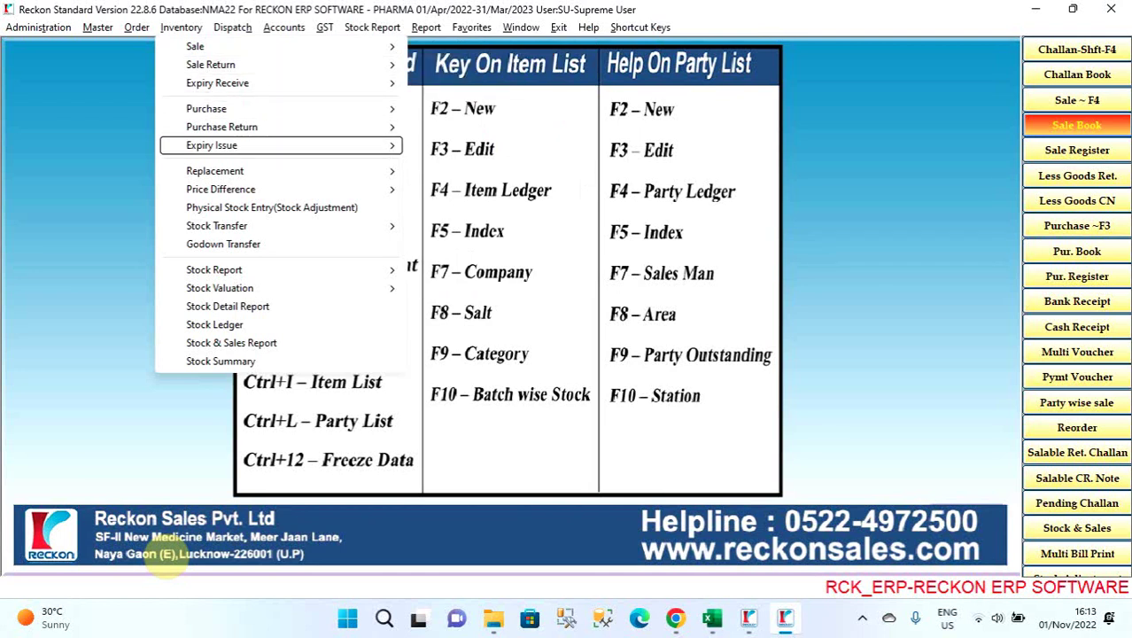
key("Down")
key("Down")
key("Down")
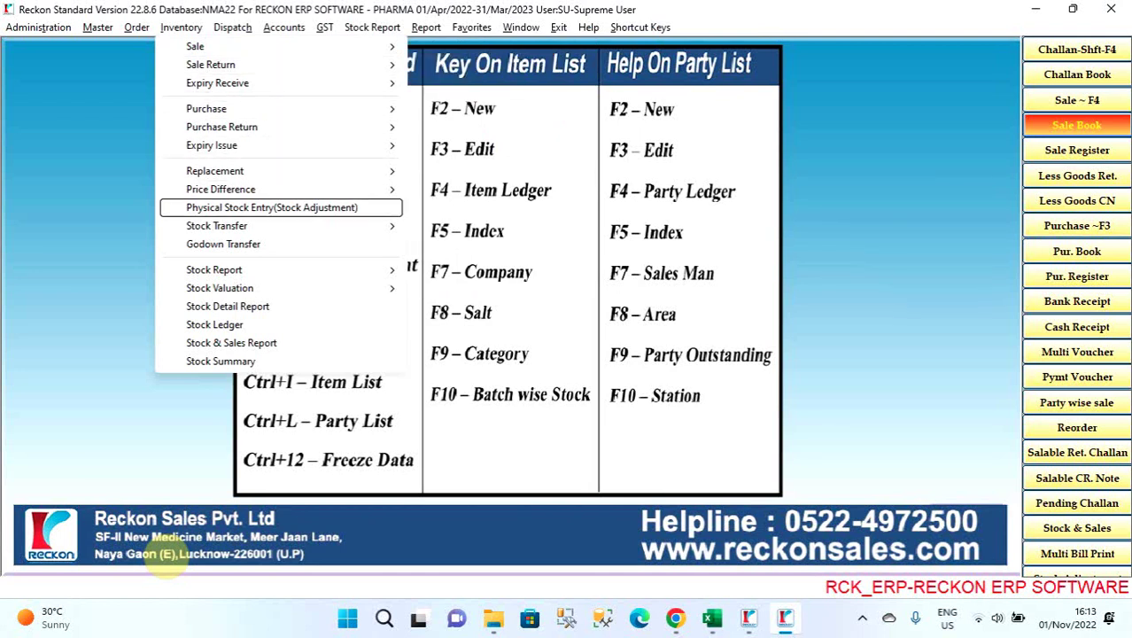
key("Down")
key("Right")
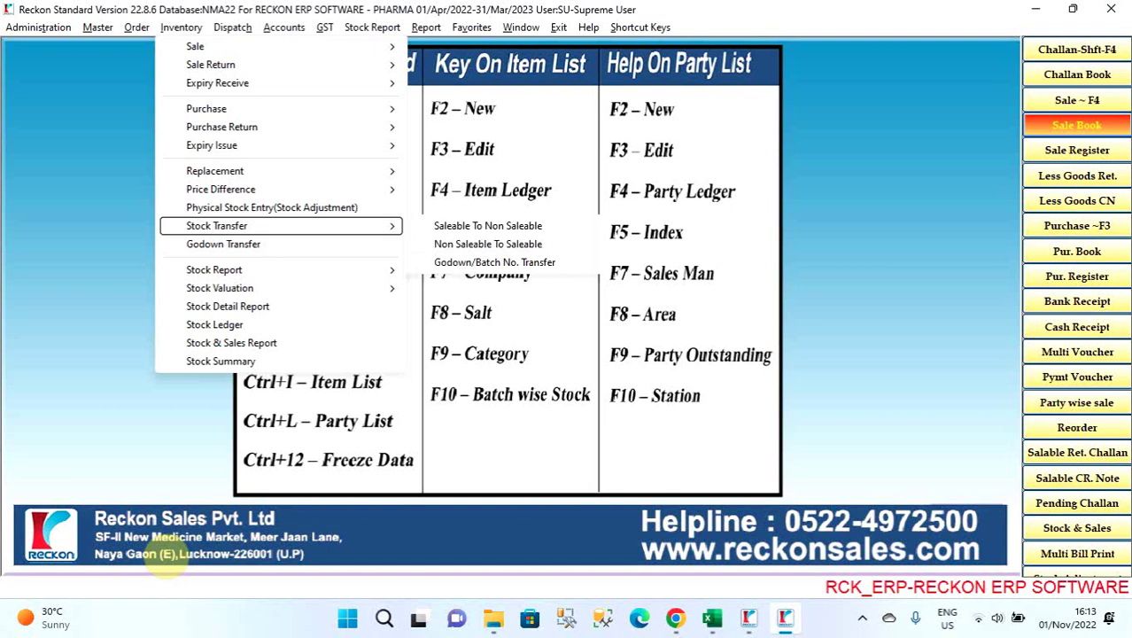
key("Return")
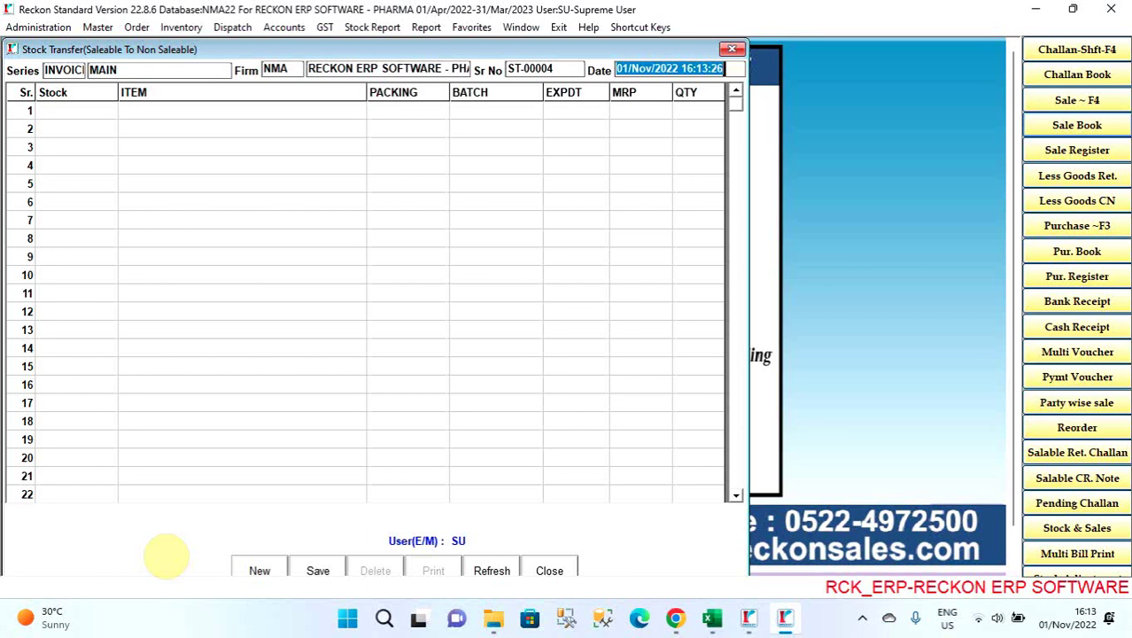
Step: Select all manufacturing companies for the stock transfer and choose the B-EXPIRED UPTO option
key("Return")
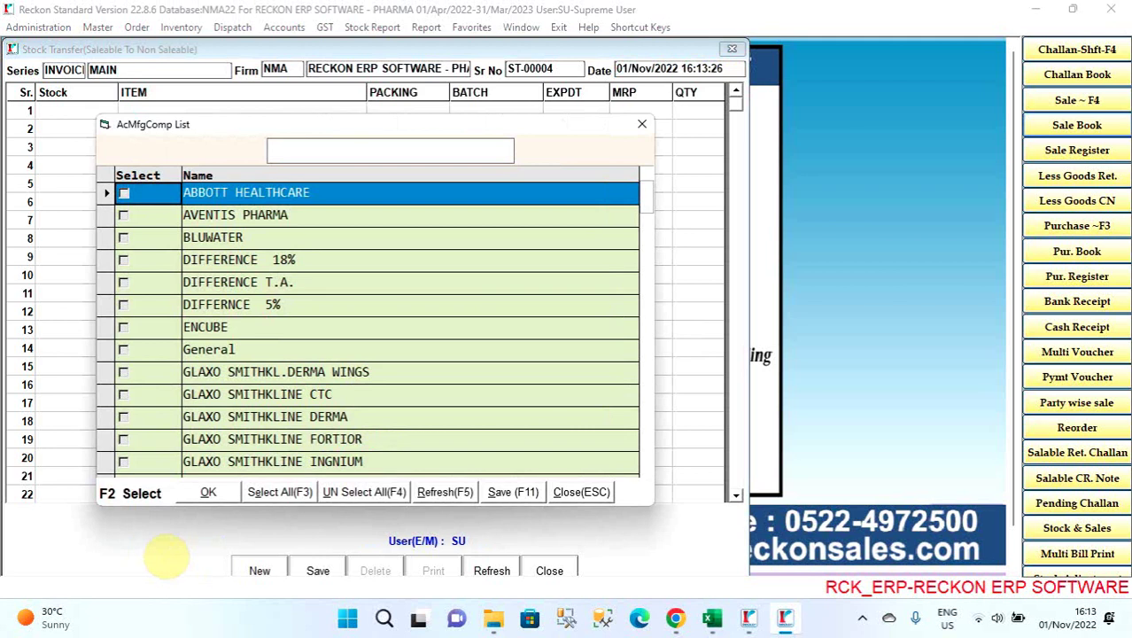
key("F3")
key("F2")
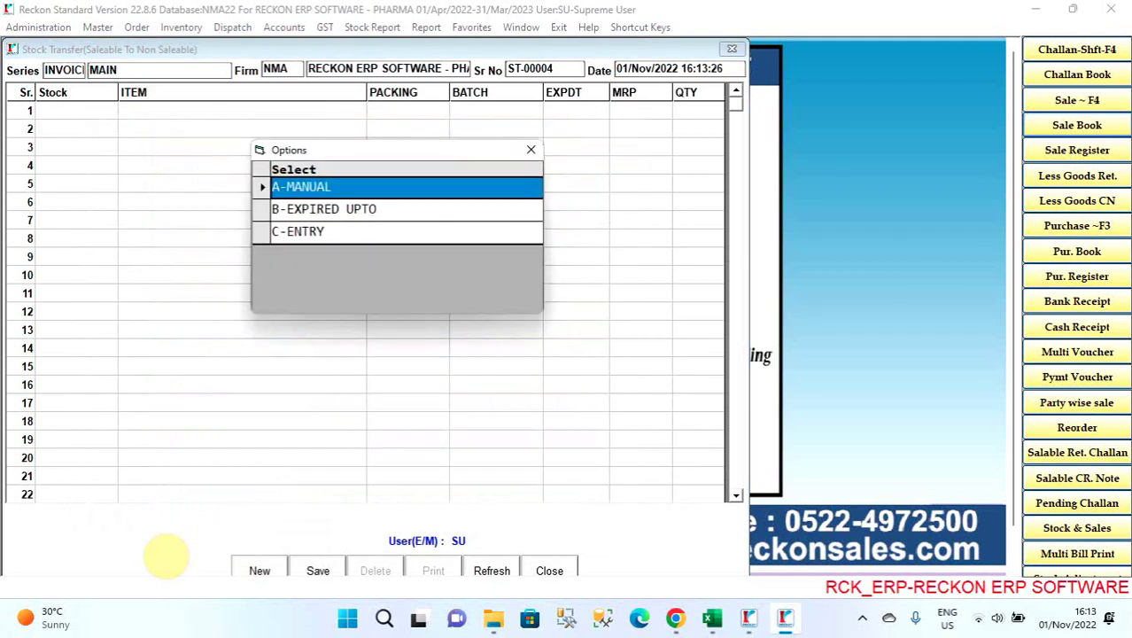
key("Down")
key("Return")
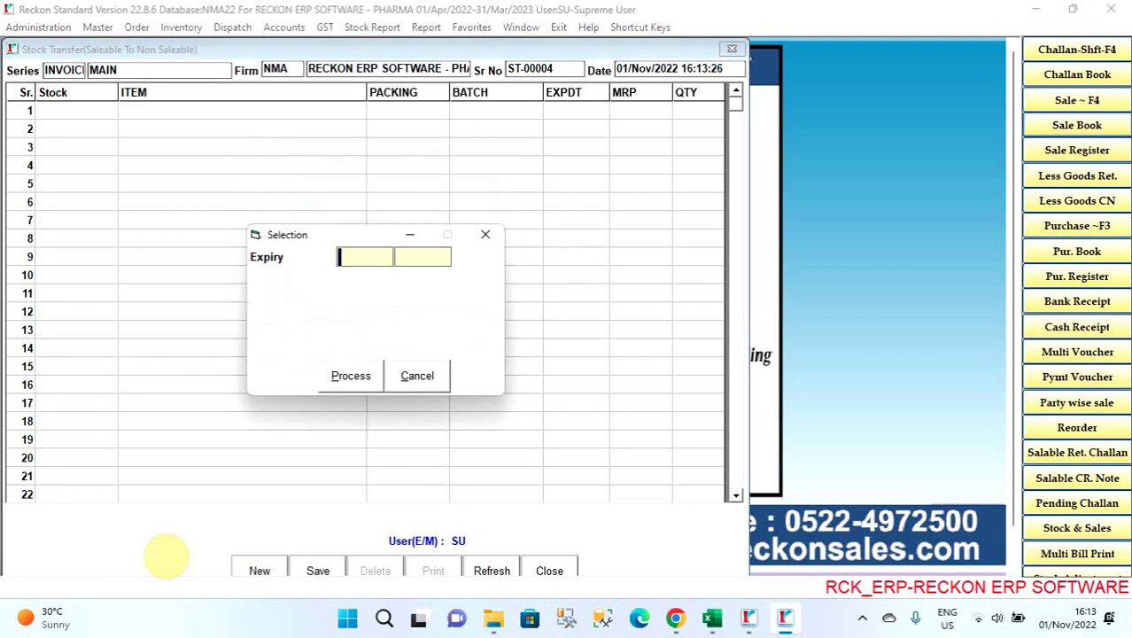
Step: Fill the transfer with stock expiring up to month 2 of 2023, and close it without saving
type("2")
left_click(421, 256)
type("2")
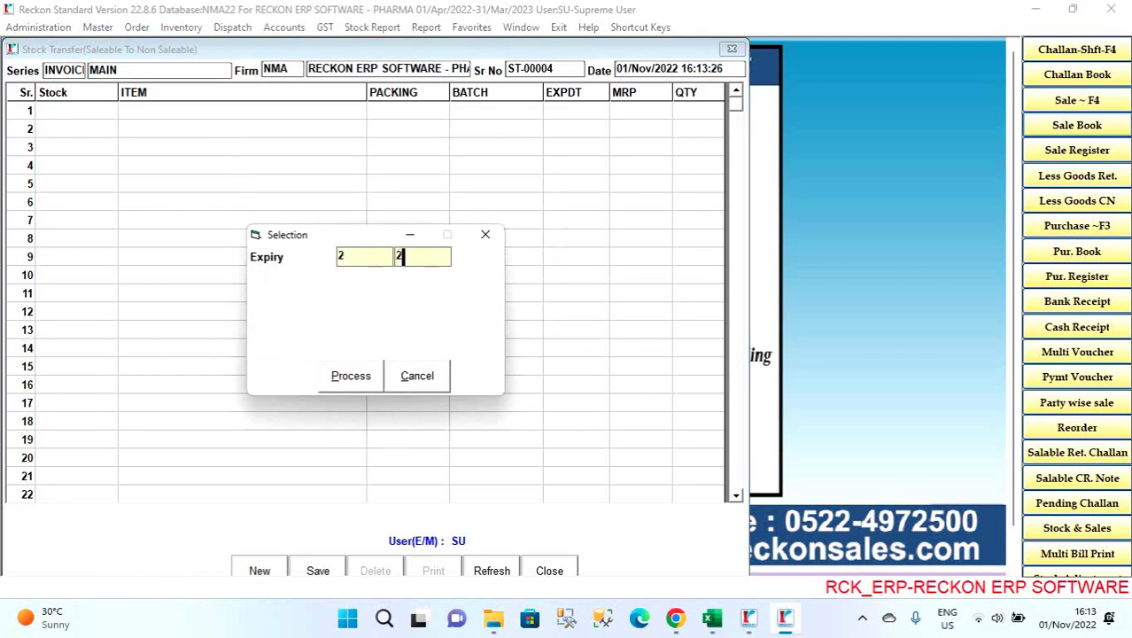
type("023")
key("Return")
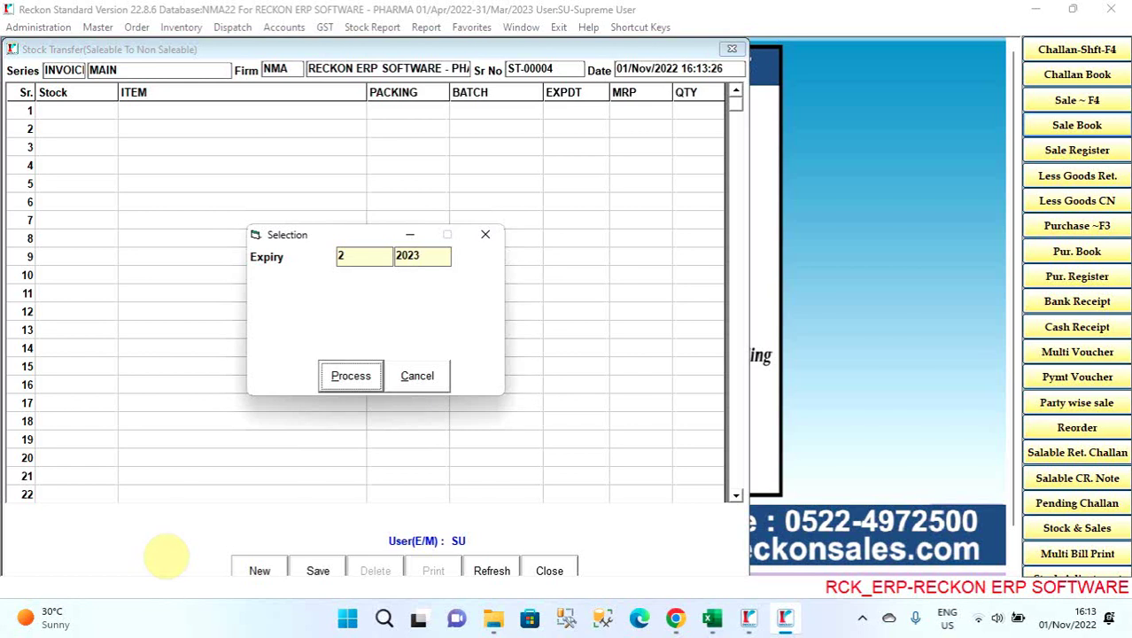
key("Return")
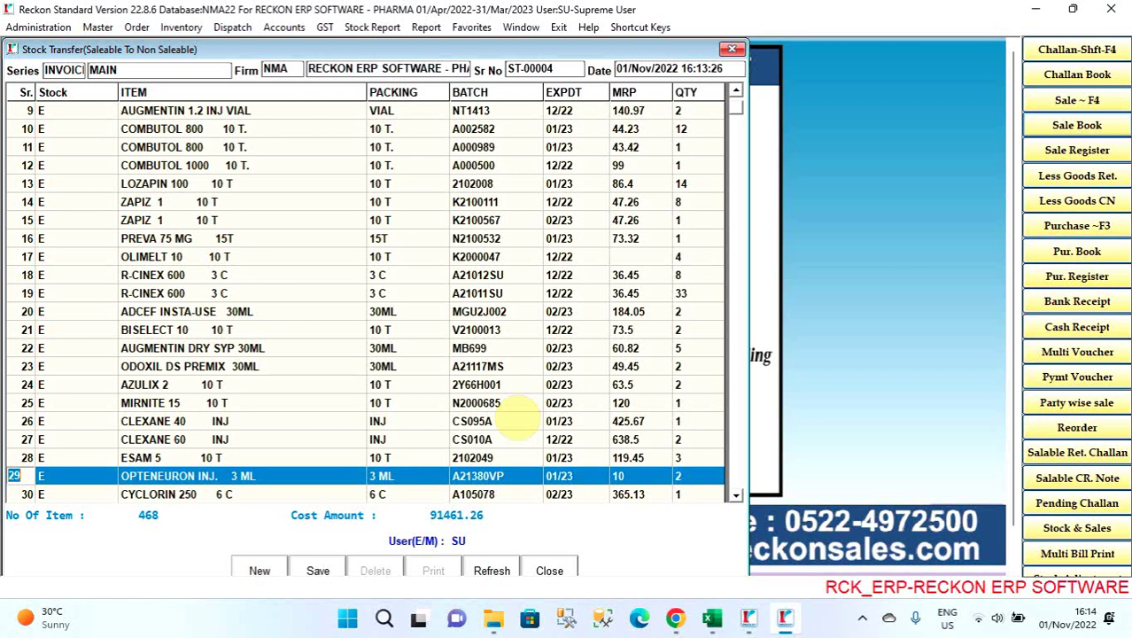
key("Escape")
key("Left")
key("Return")
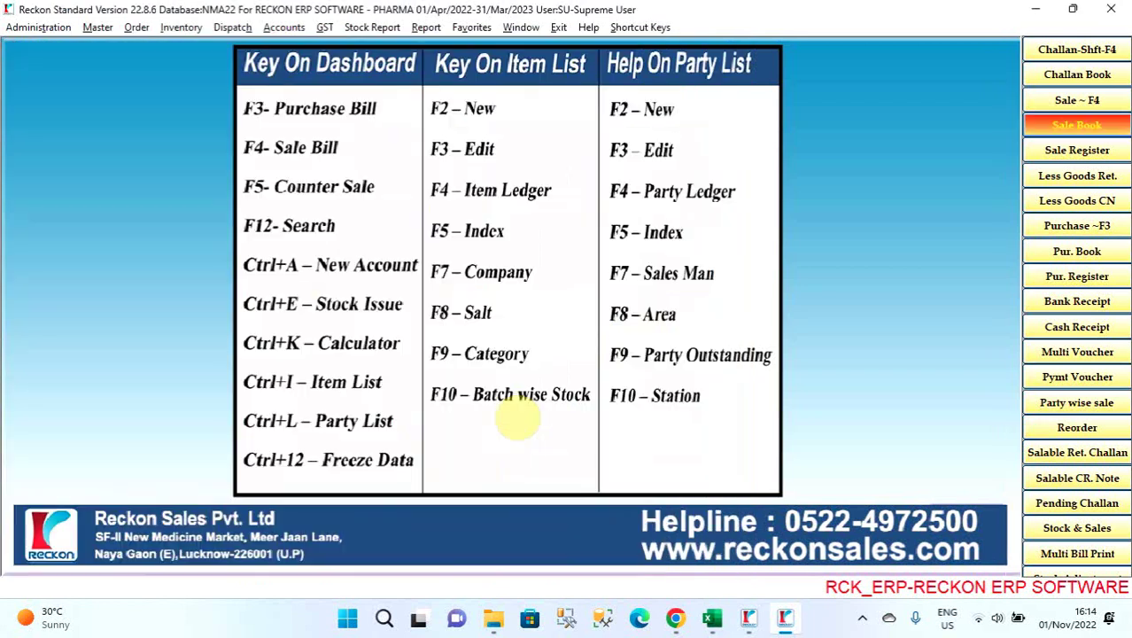
Step: Open the inventory stock valuation report for a period
key("alt+d")
key("Left")
key("Down")
key("Down")
key("Down")
key("Down")
key("Down")
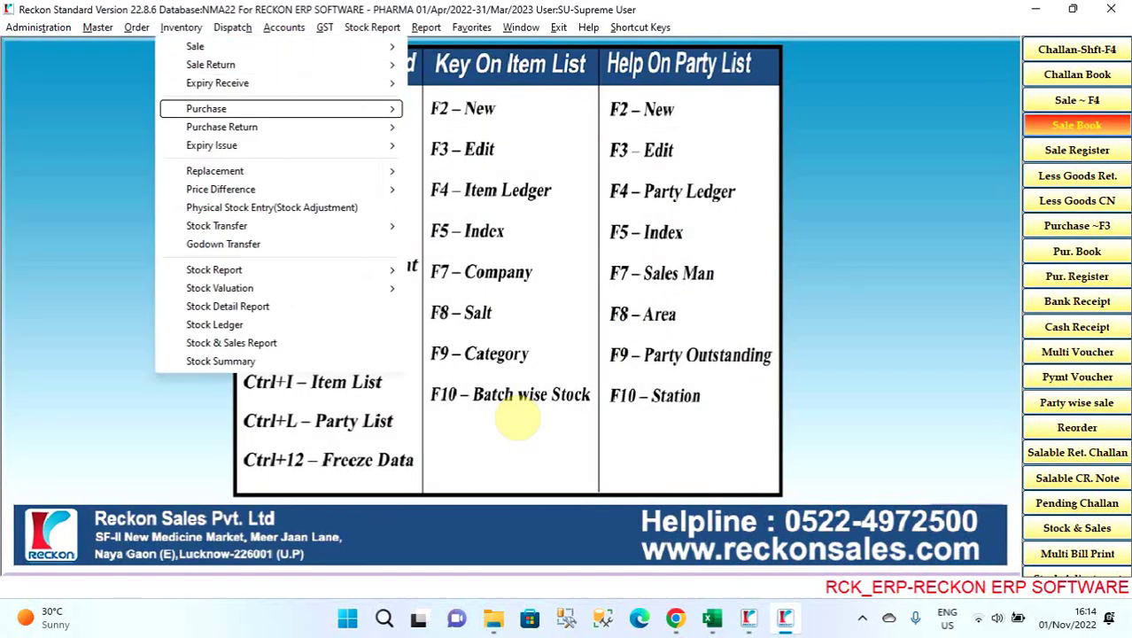
key("Down")
key("Down")
key("Down")
key("Down")
key("Down")
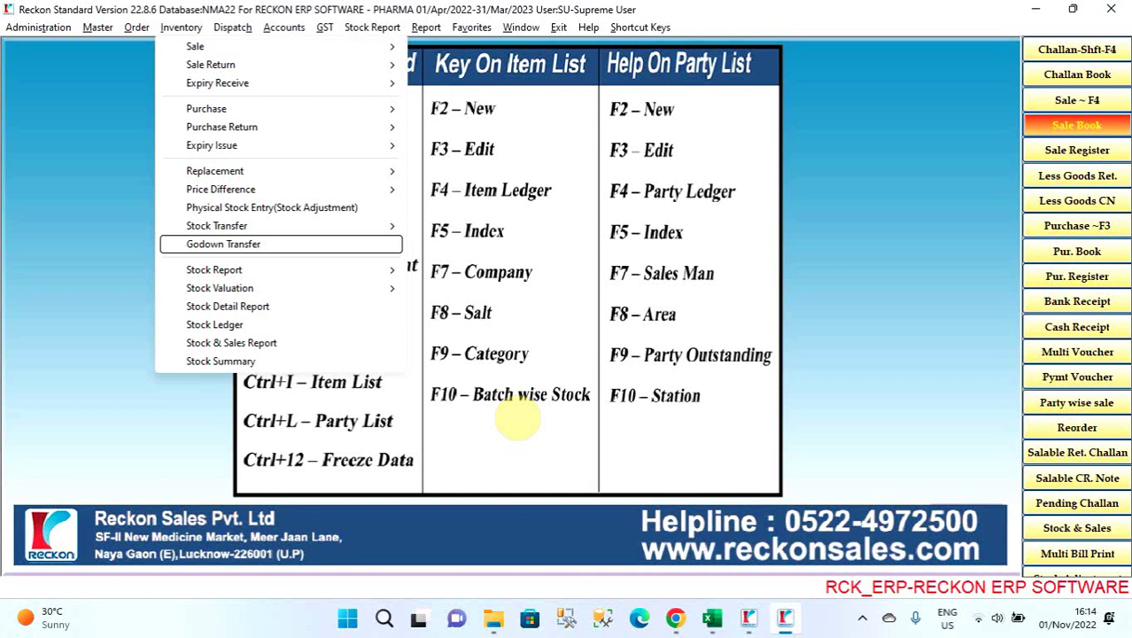
key("Down")
key("Down")
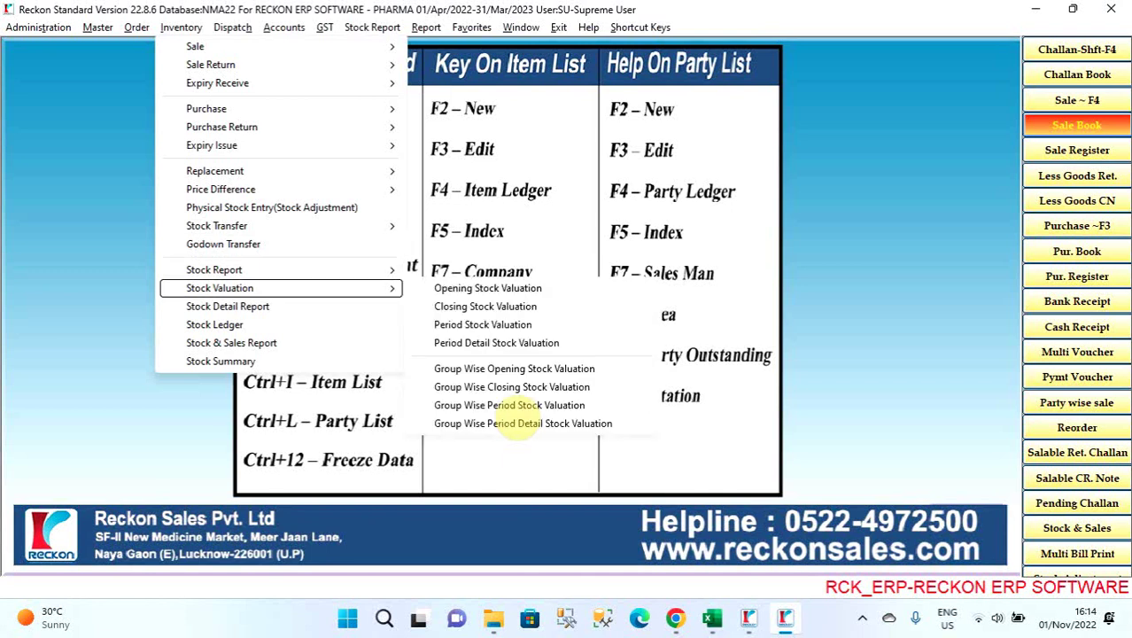
left_click(516, 420)
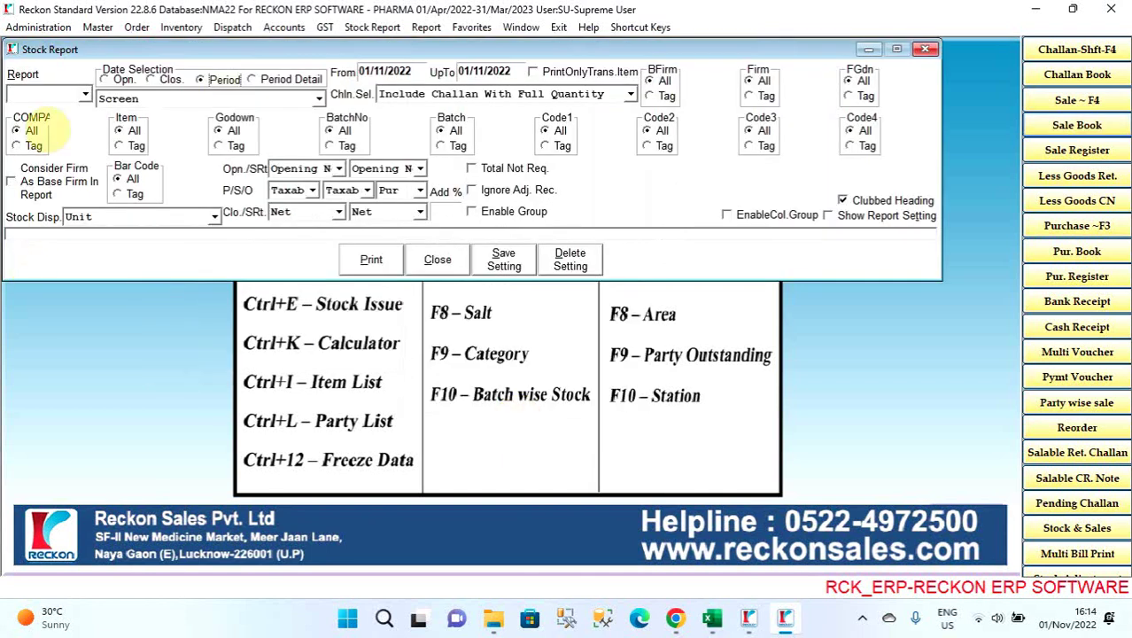
Step: Load the saved INT report setting in the Stock Report window and close the report
left_click(84, 96)
left_click(51, 123)
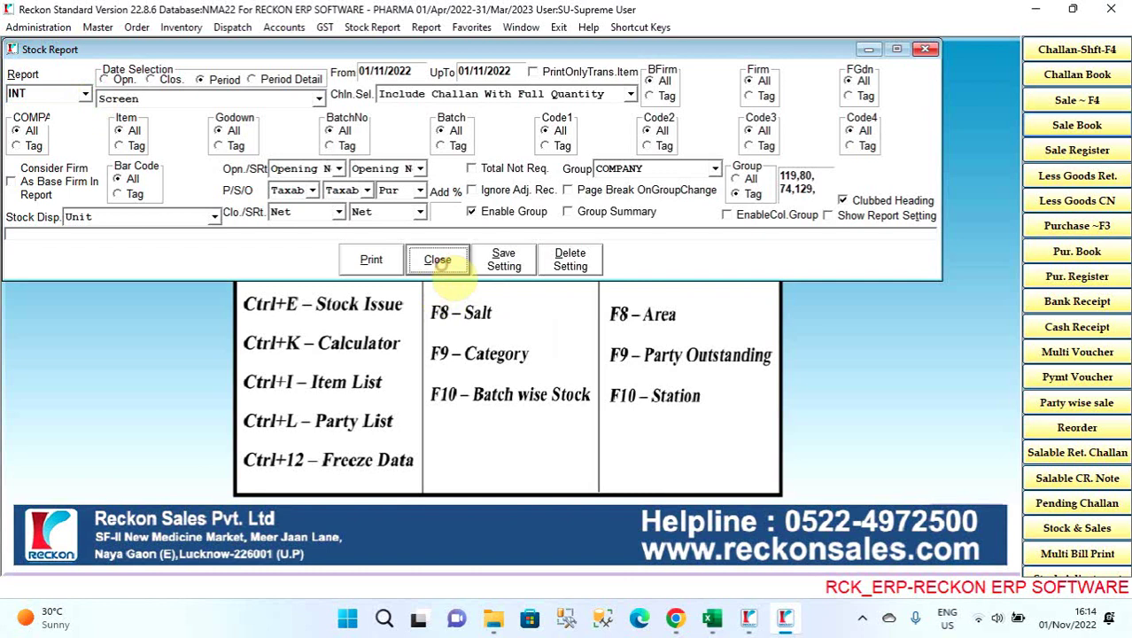
left_click(438, 260)
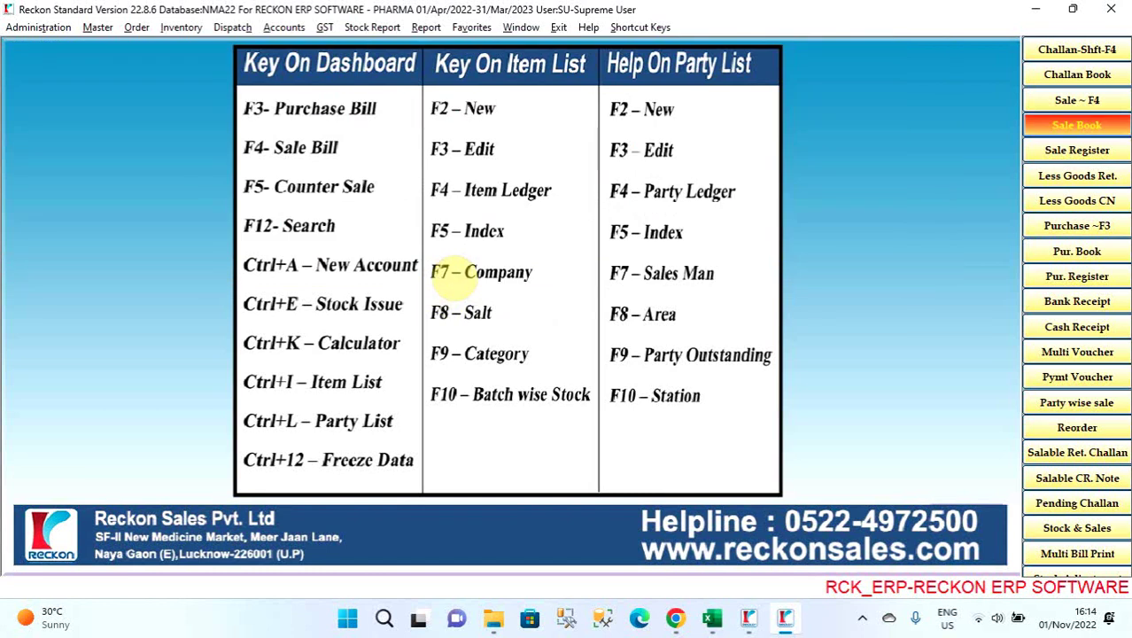
Step: Look over the available GST and general reports, including the GST purchase and sale registers
key("alt+g")
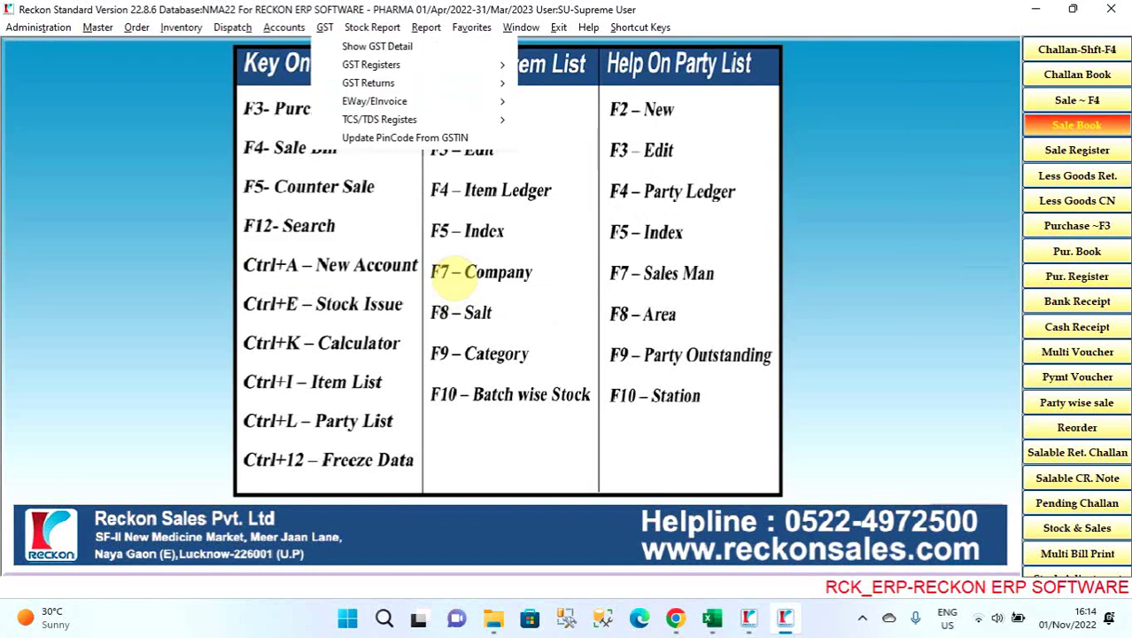
key("Right")
key("Right")
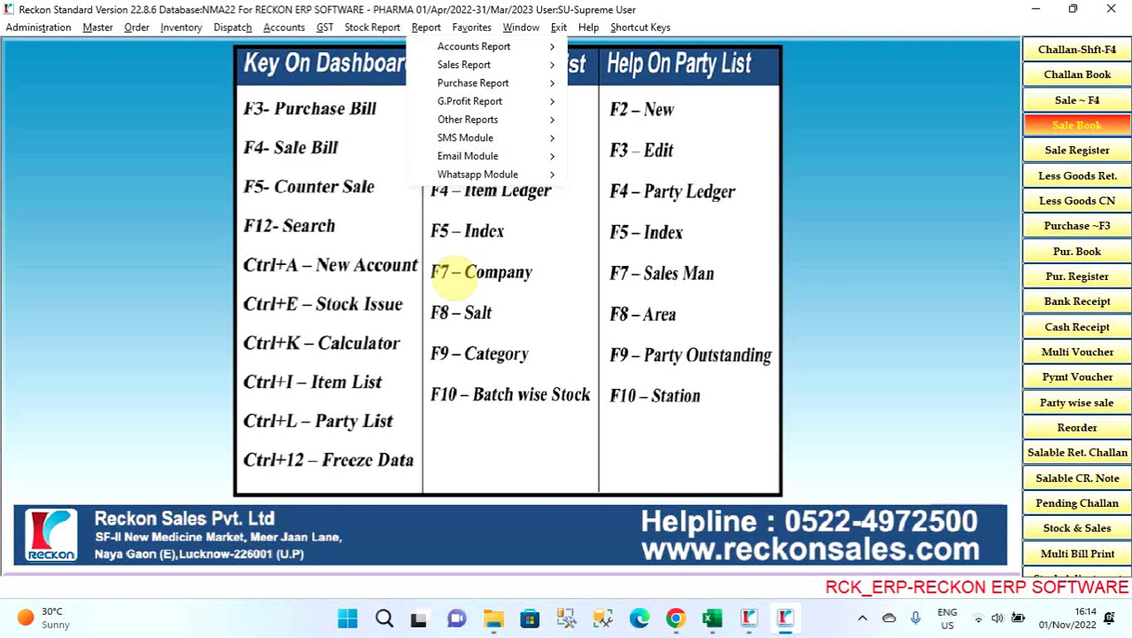
key("Escape")
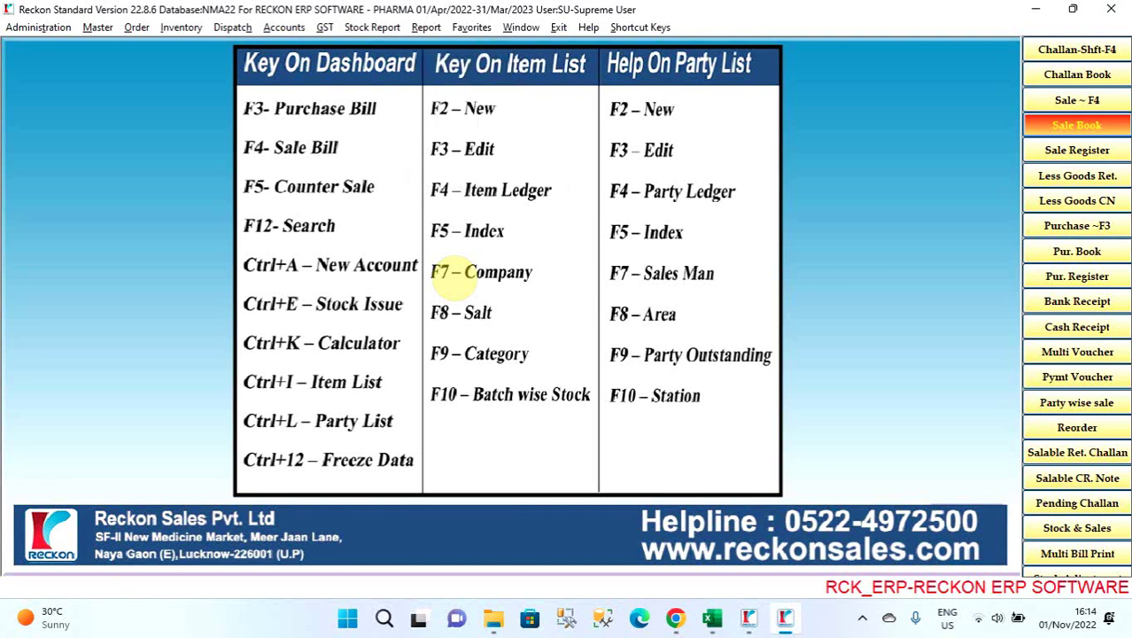
key("alt+g")
key("Down")
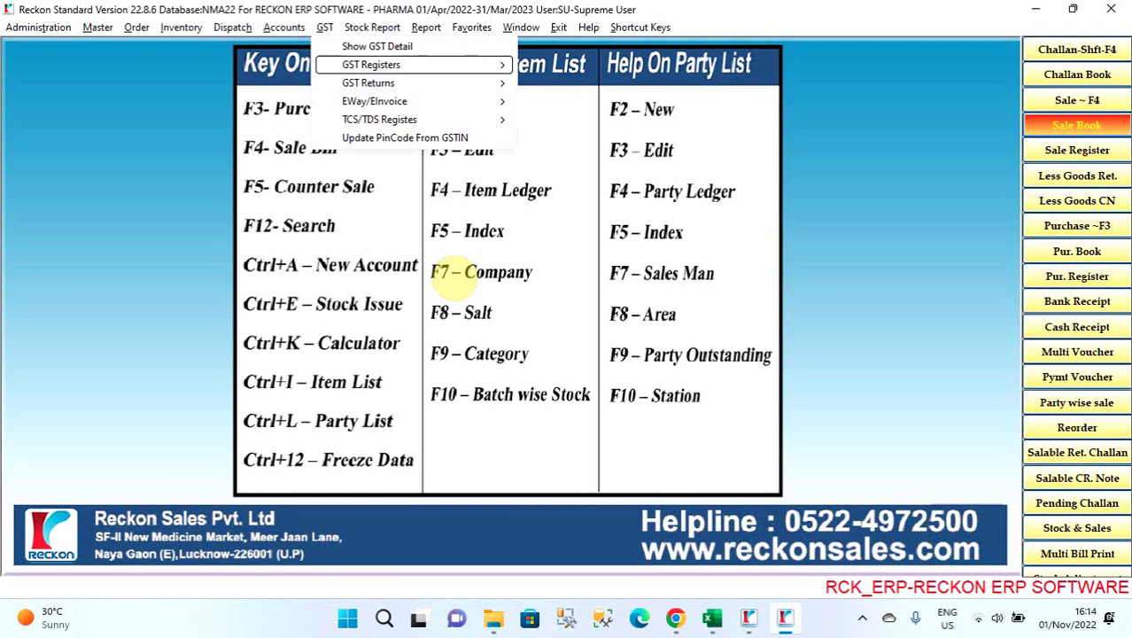
key("Right")
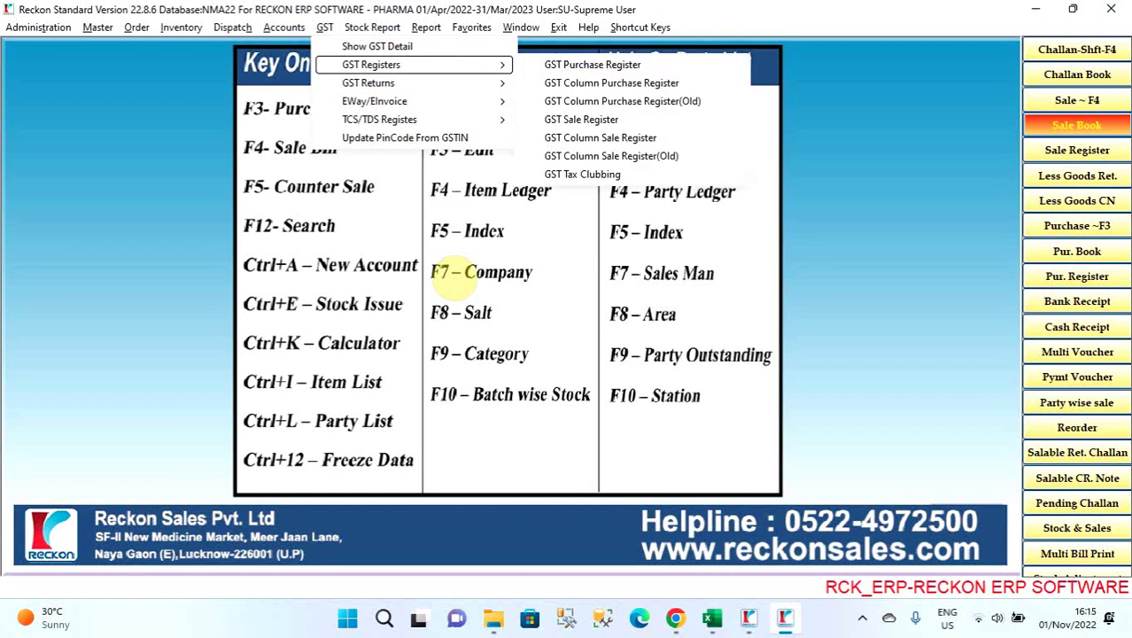
Step: Look through the available GST returns and open the GSTR-1 return
key("Down")
key("Right")
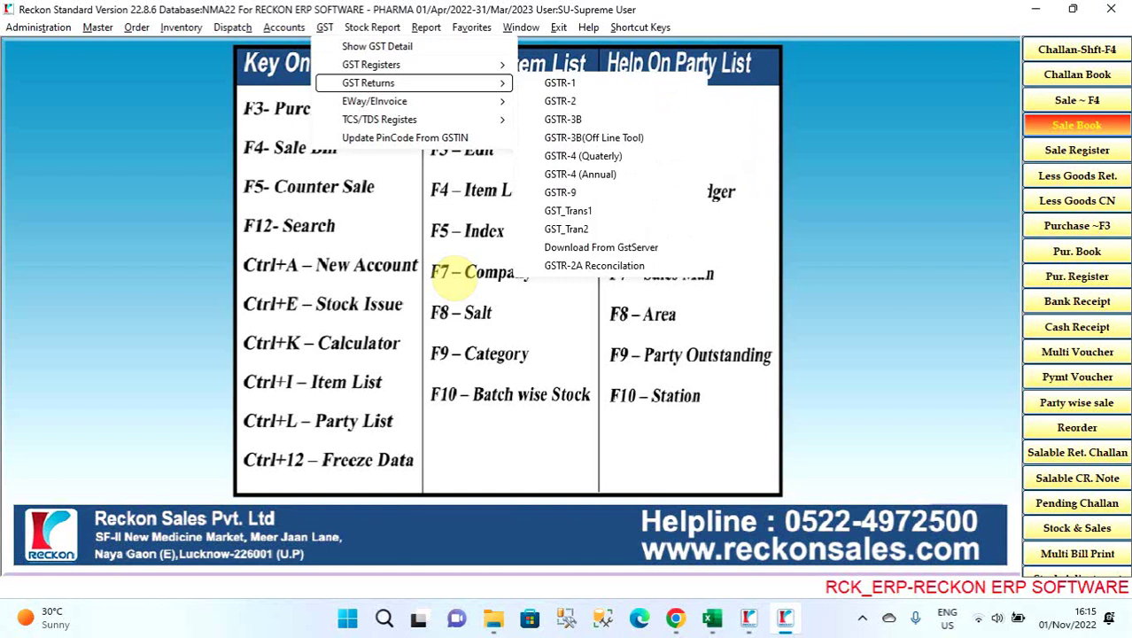
key("Down")
key("Down")
key("Down")
key("Down")
key("Down")
key("Down")
key("Down")
key("Down")
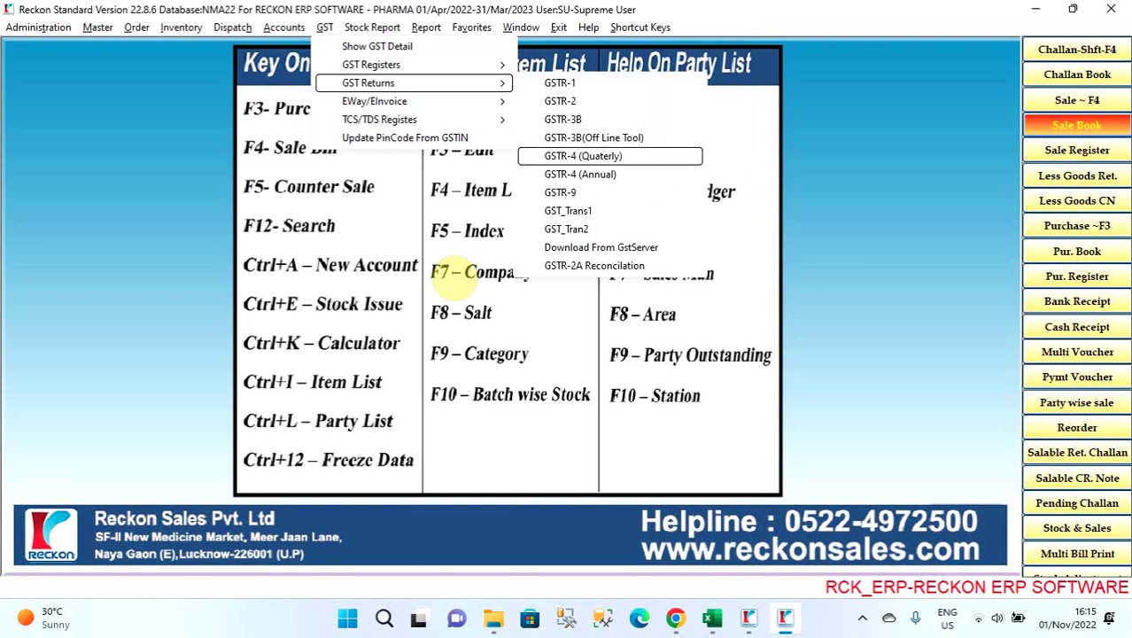
key("Down")
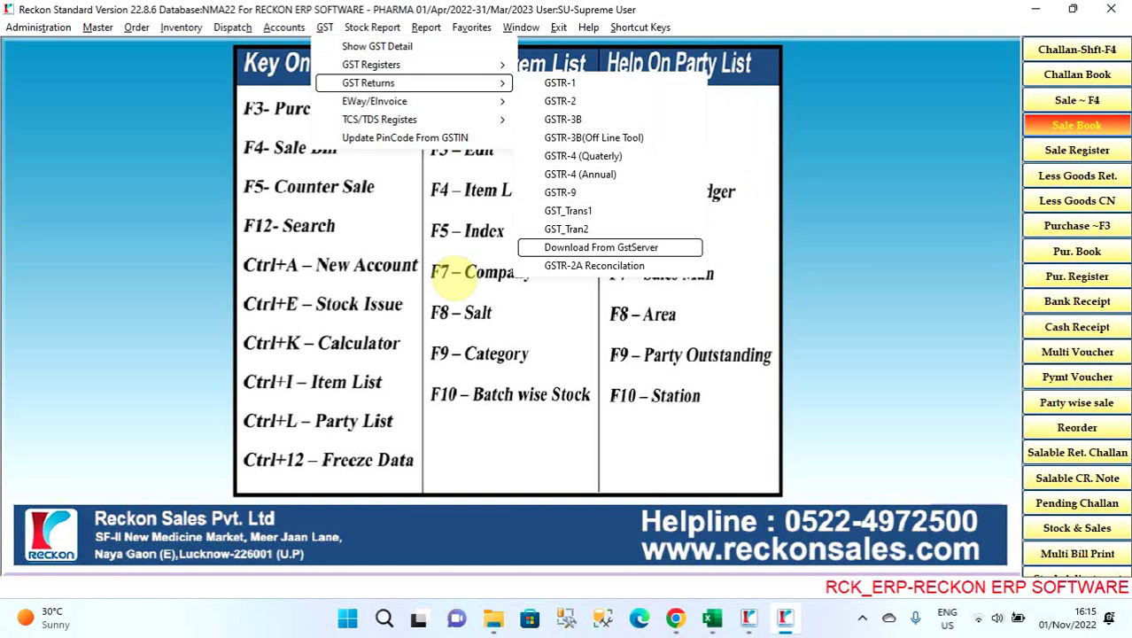
key("Down")
key("Up")
key("Up")
key("Return")
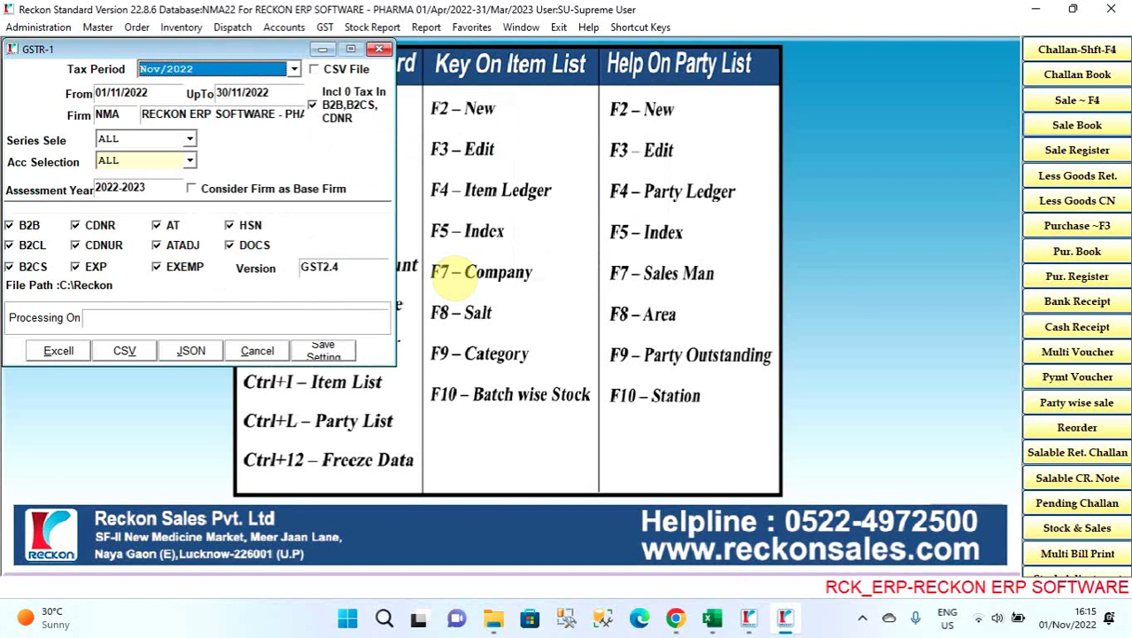
Step: Choose Qtr1 as the tax period of the GSTR-1 return and close the return
left_click(293, 71)
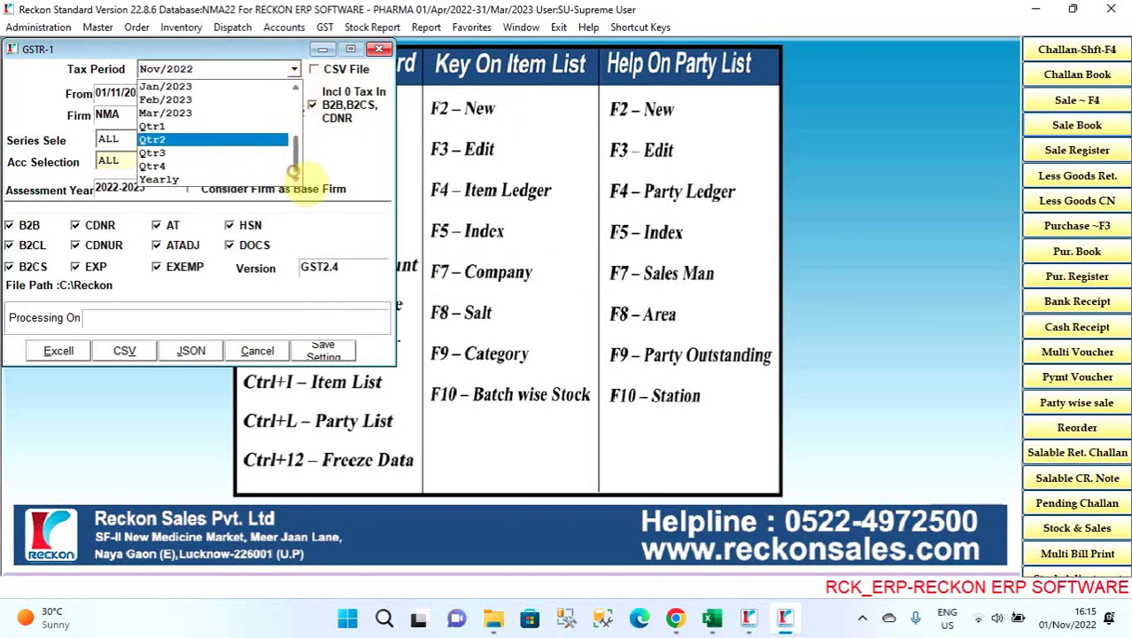
left_click(230, 128)
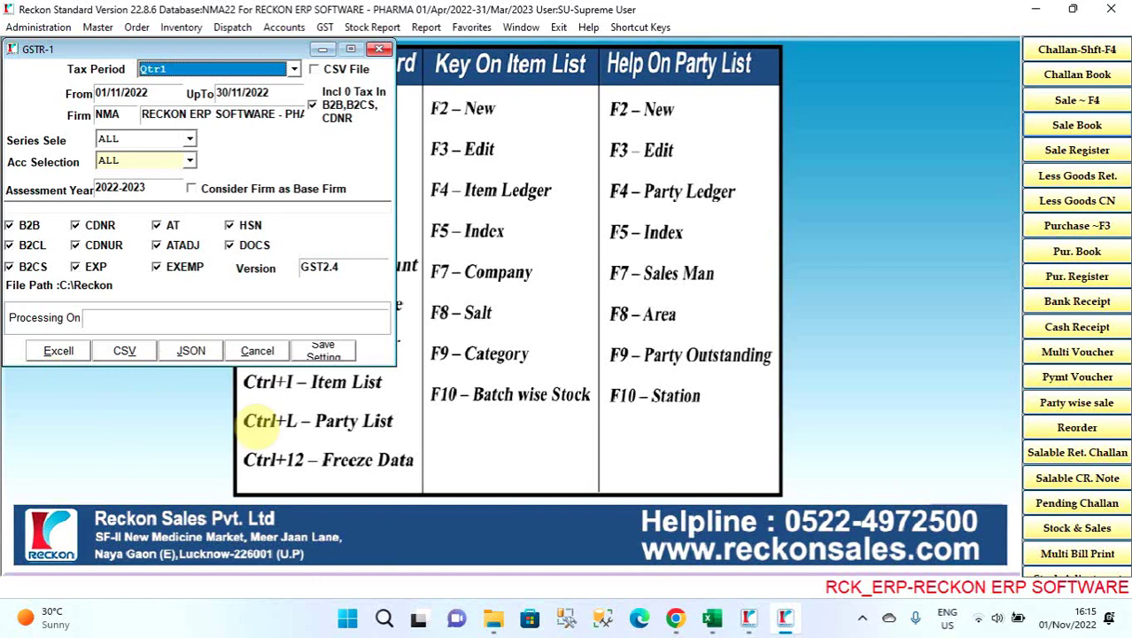
key("Escape")
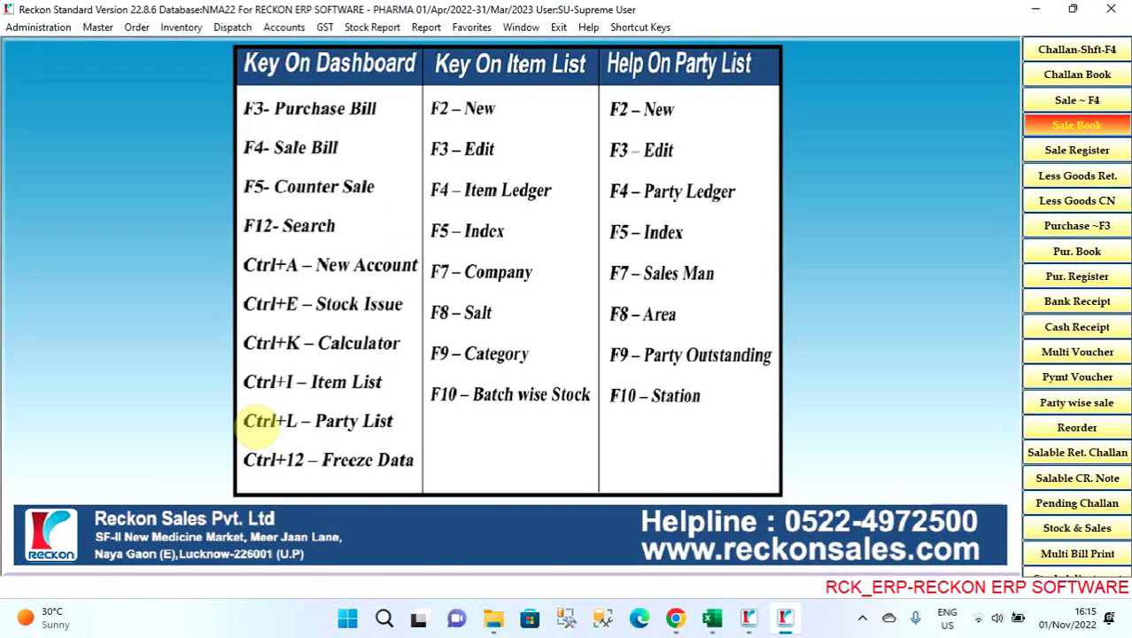
Step: Look through the GST registers, returns and e-way/e-invoice options and open the EInvoice Upload window
key("alt+g")
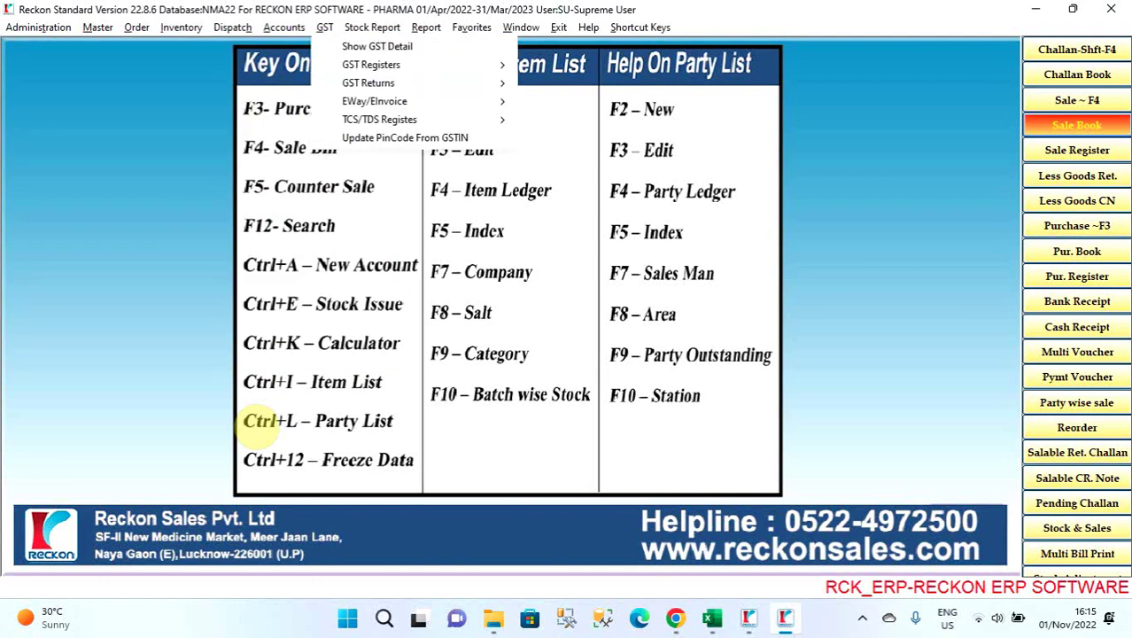
key("Down")
key("Down")
key("Right")
key("Left")
key("Down")
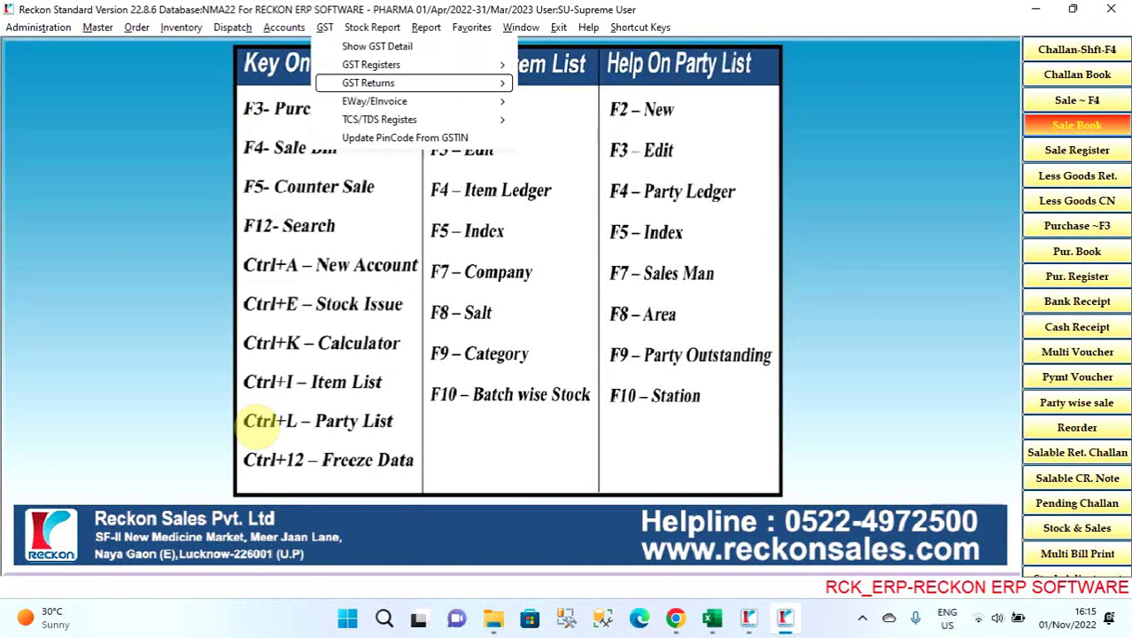
key("Right")
key("Left")
key("Down")
key("Right")
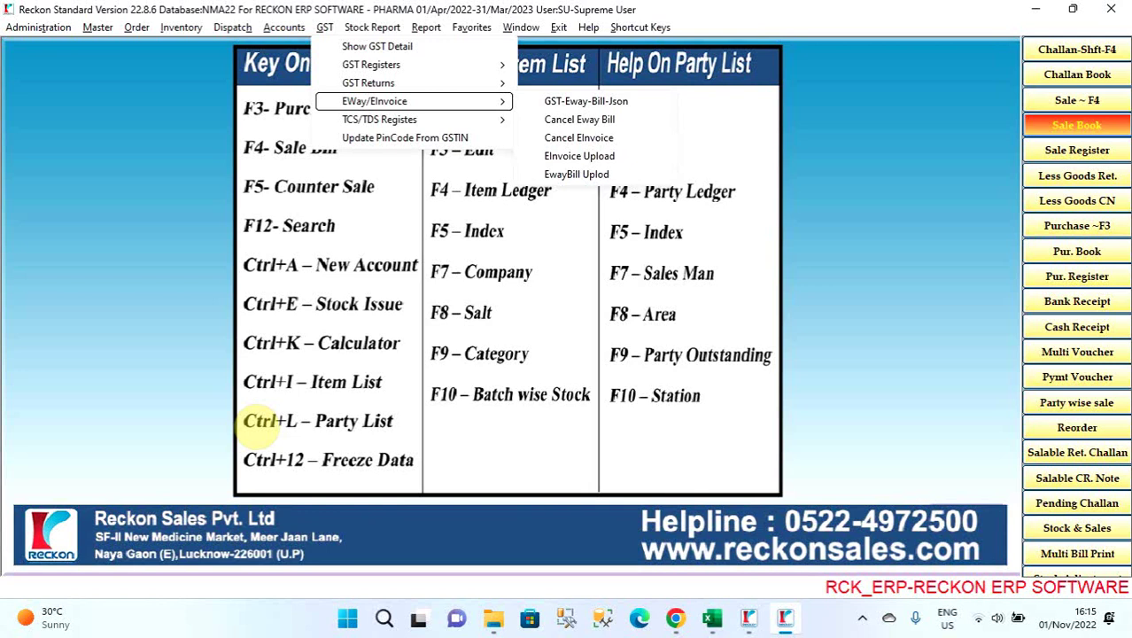
key("Down")
key("Down")
key("Down")
key("Down")
key("Return")
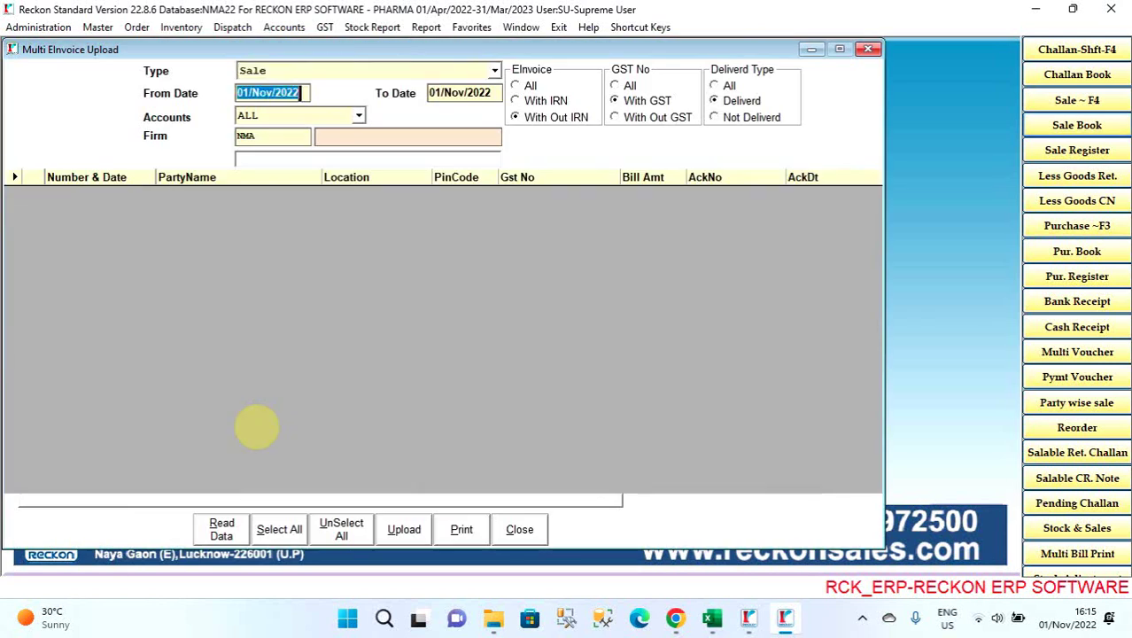
Step: Set the e-invoice upload period for sales from 01/Oct/2022 to 01/Oct/2022
type("01")
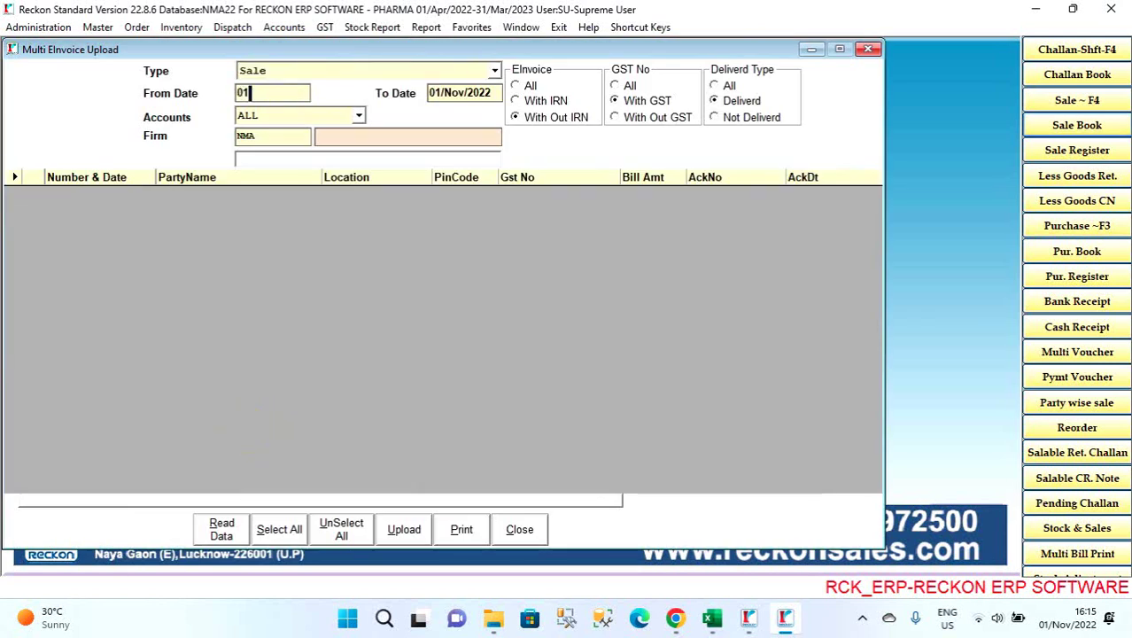
type("/10")
key("Return")
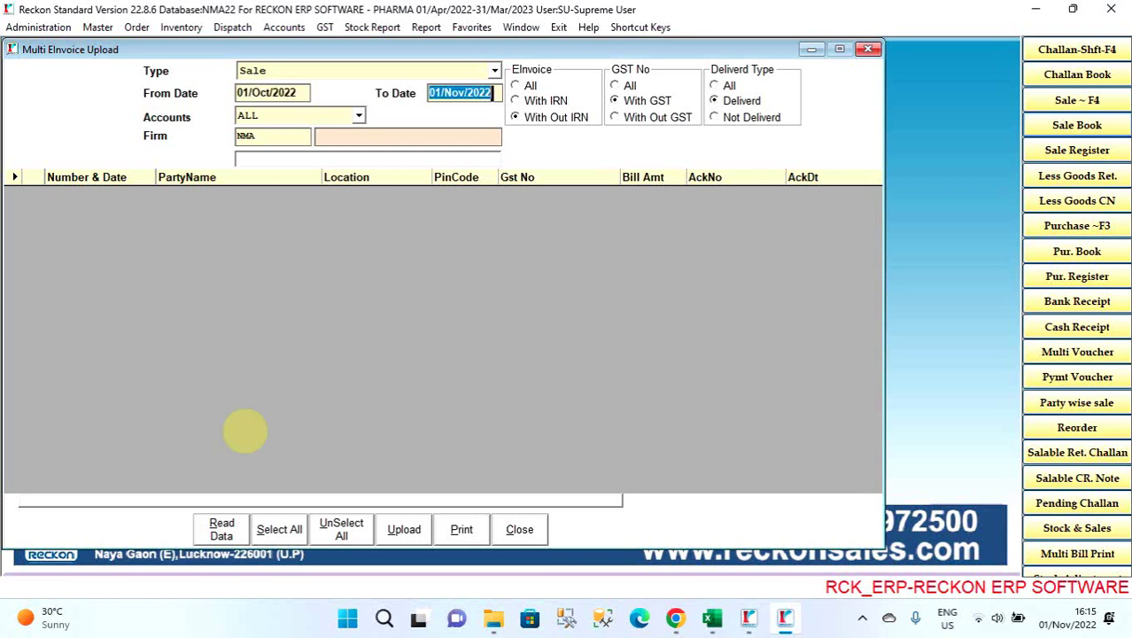
type("1")
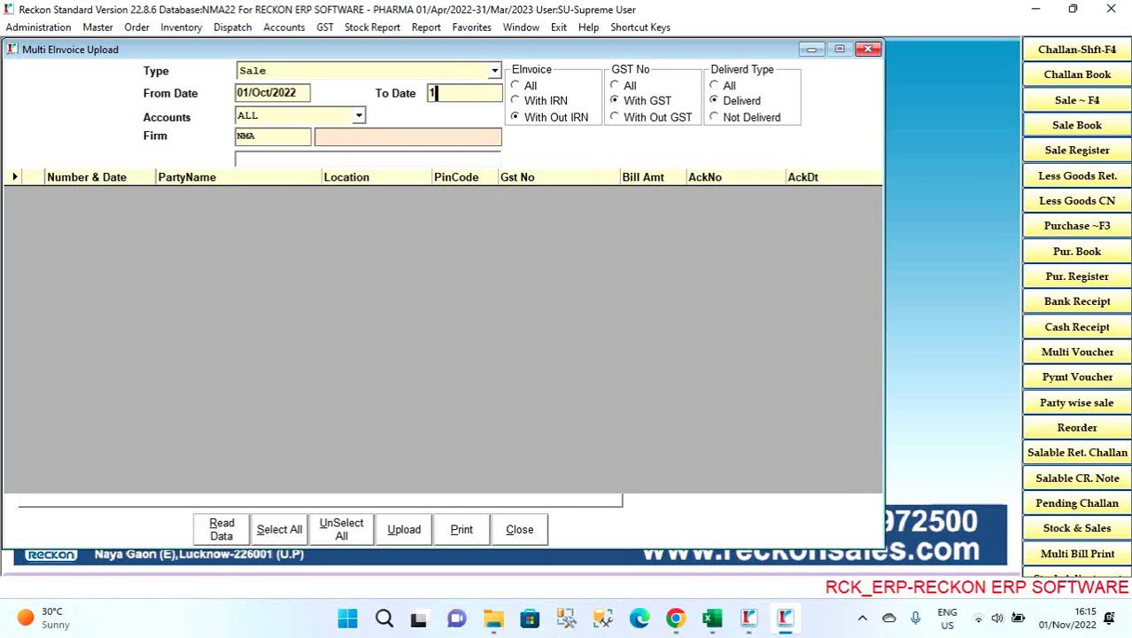
type("-10-22")
key("Return")
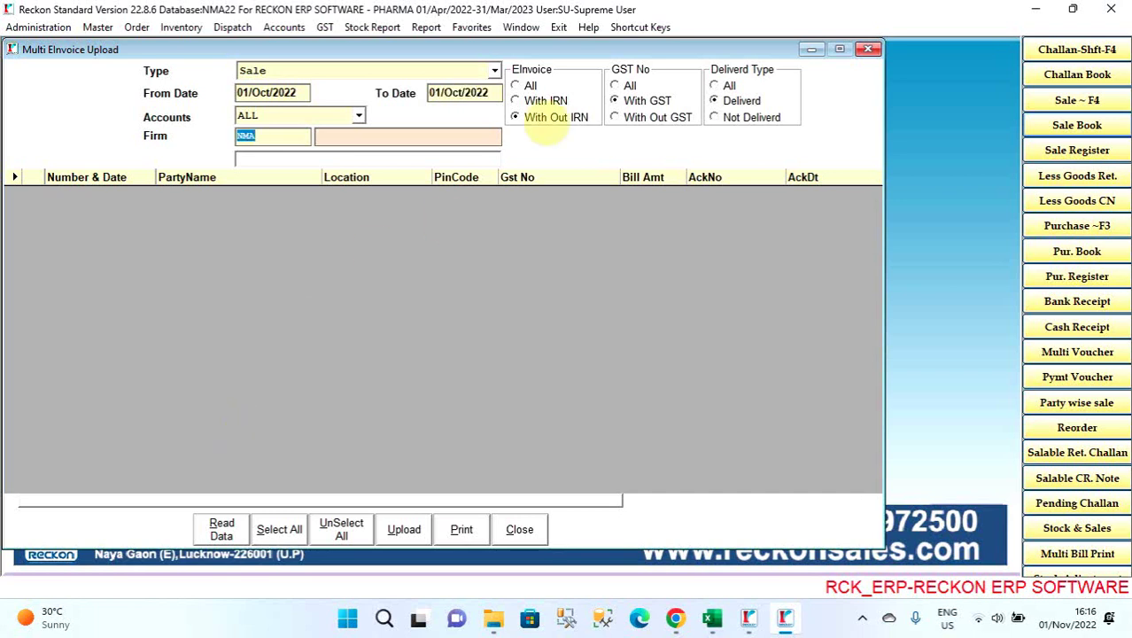
Step: Filter the e-invoices to With IRN and all delivery types, and read the data
left_click(534, 100)
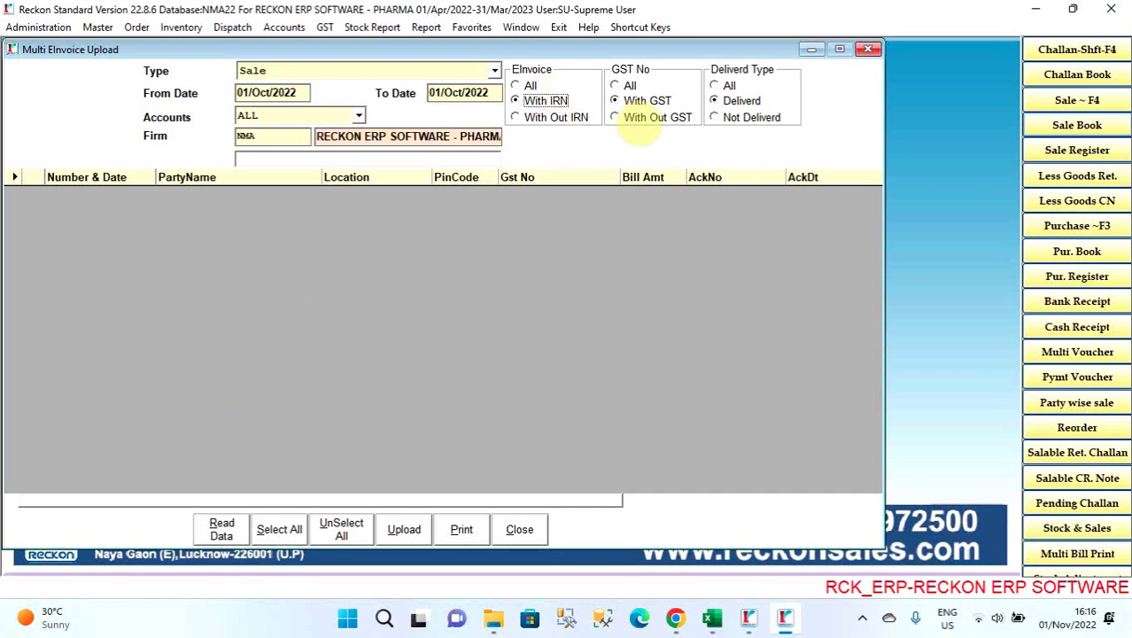
left_click(726, 86)
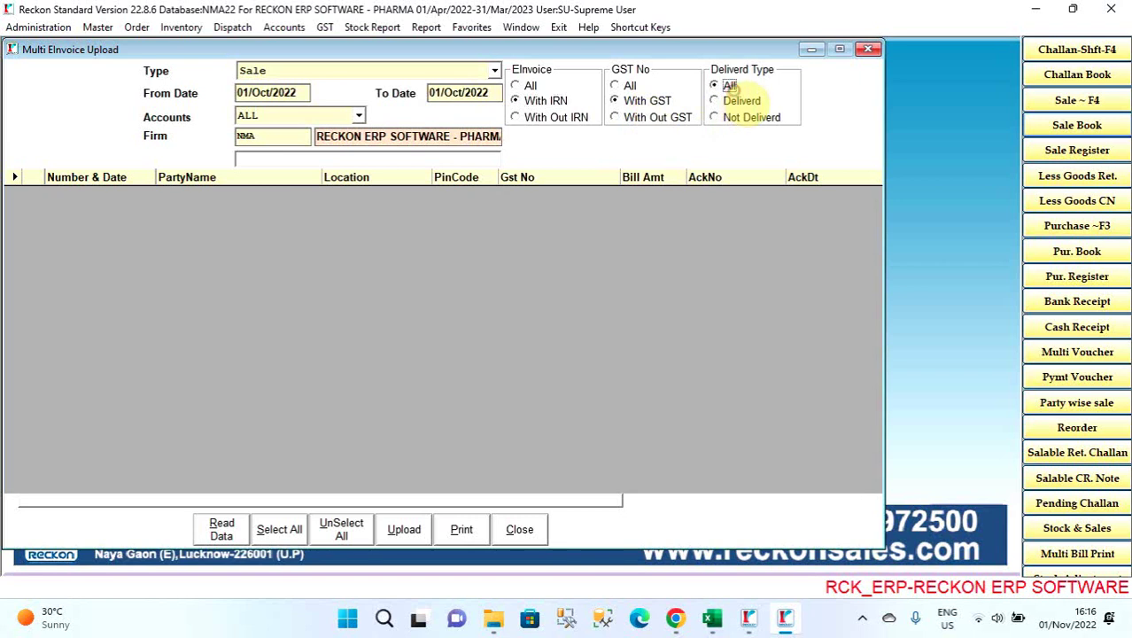
left_click(221, 530)
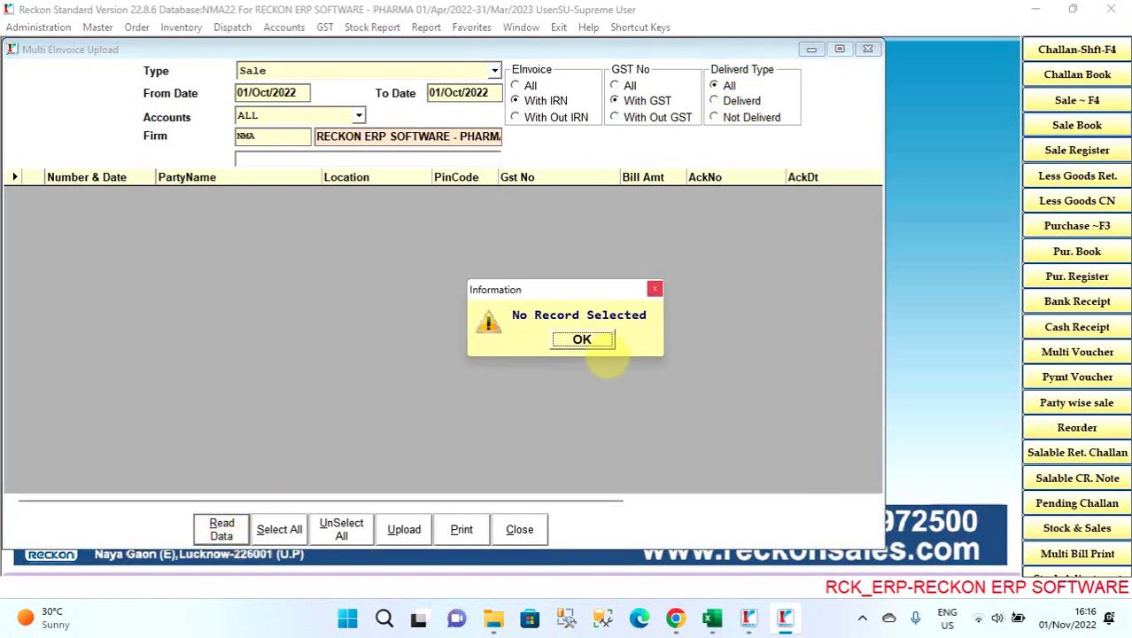
left_click(589, 341)
Step: Set both period dates to 10/Oct/2022 and read the sale bills that have an IRN
left_click(292, 92)
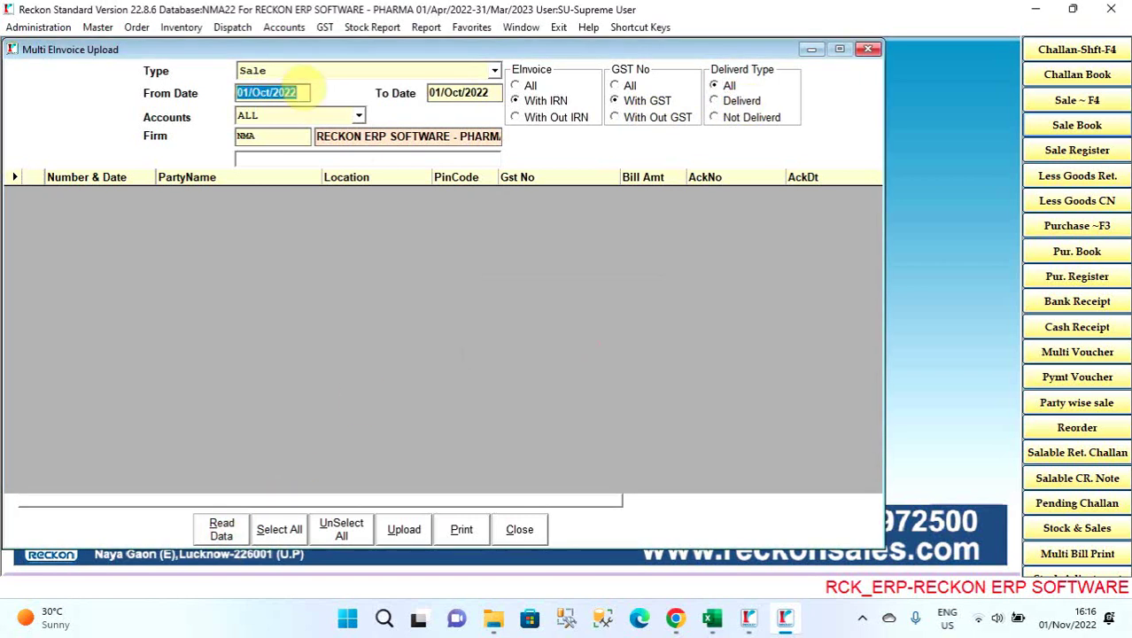
type("10")
left_click(221, 529)
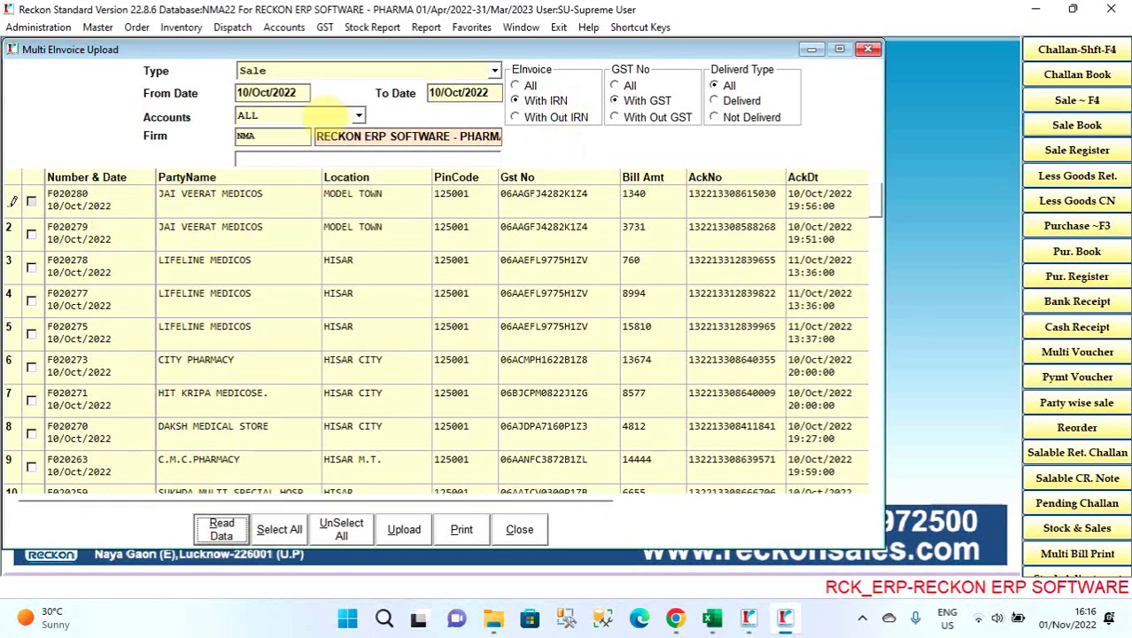
Step: Read the sale bills without IRN, first for parties with GST and again with the Without GST filter
left_click(544, 118)
left_click(222, 529)
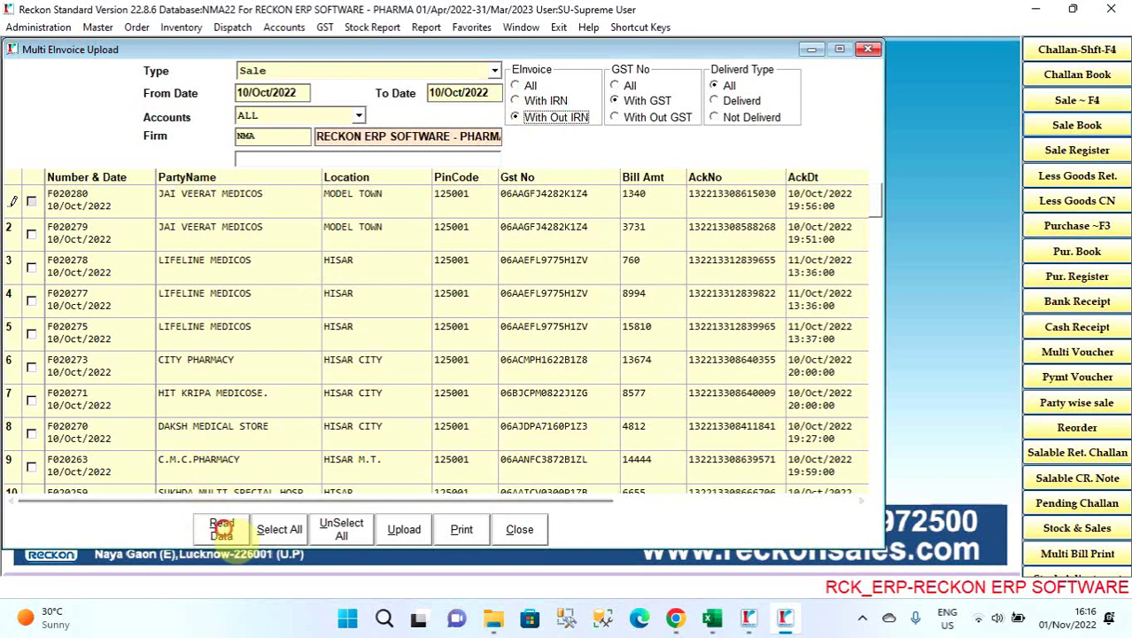
left_click(581, 341)
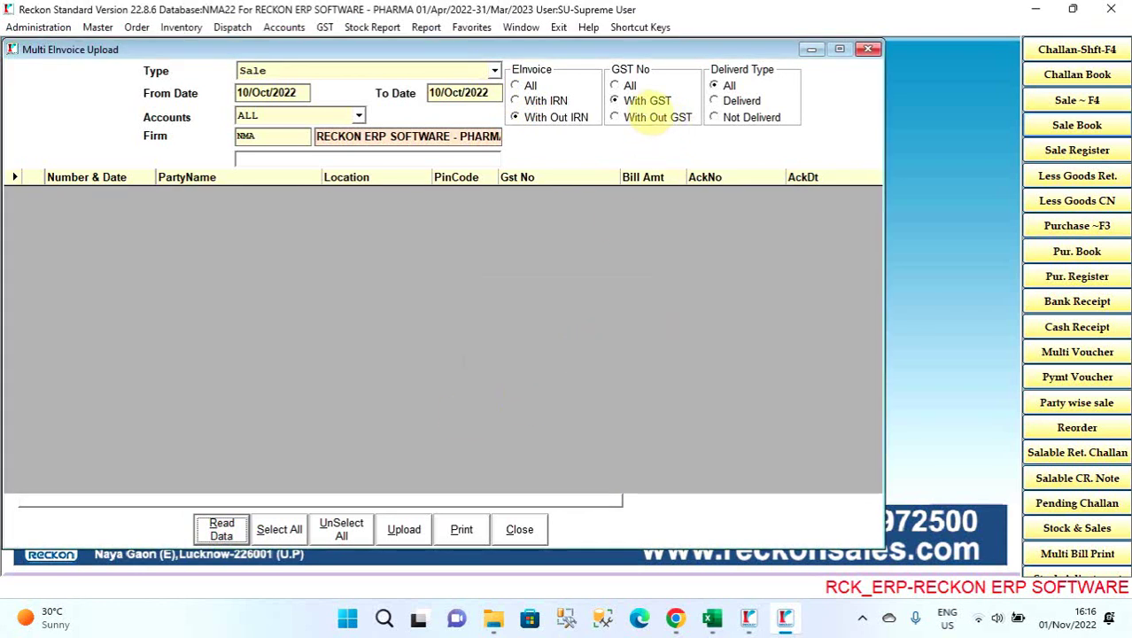
left_click(652, 117)
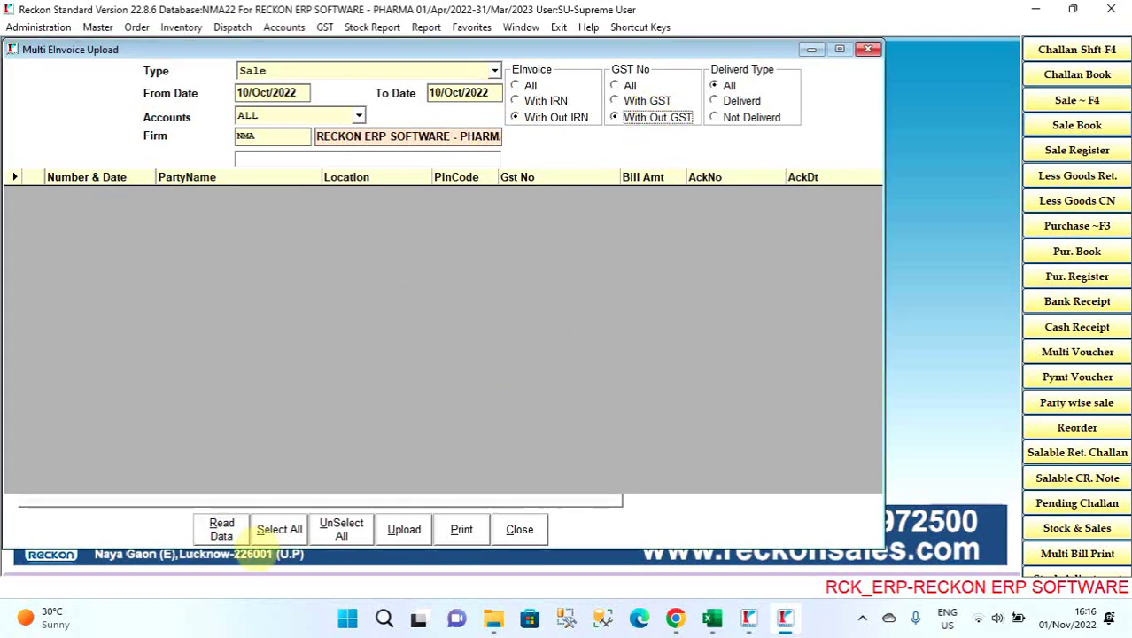
left_click(226, 527)
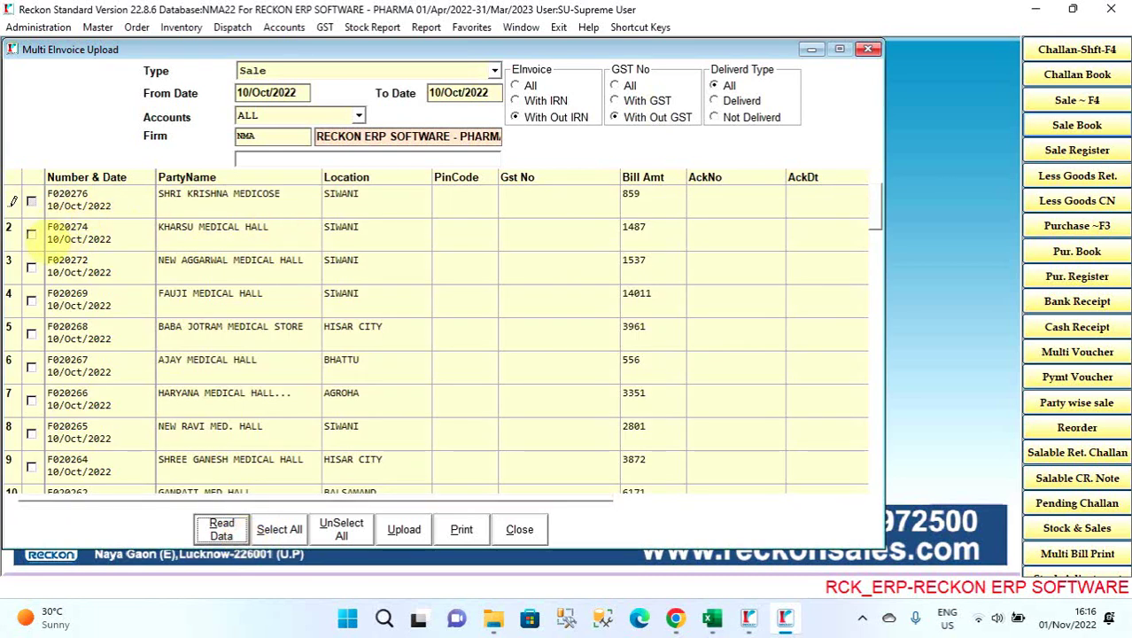
Step: Mark the second, third and fourth listed bills for e-invoicing, and close the window without uploading
left_click(31, 234)
left_click(31, 267)
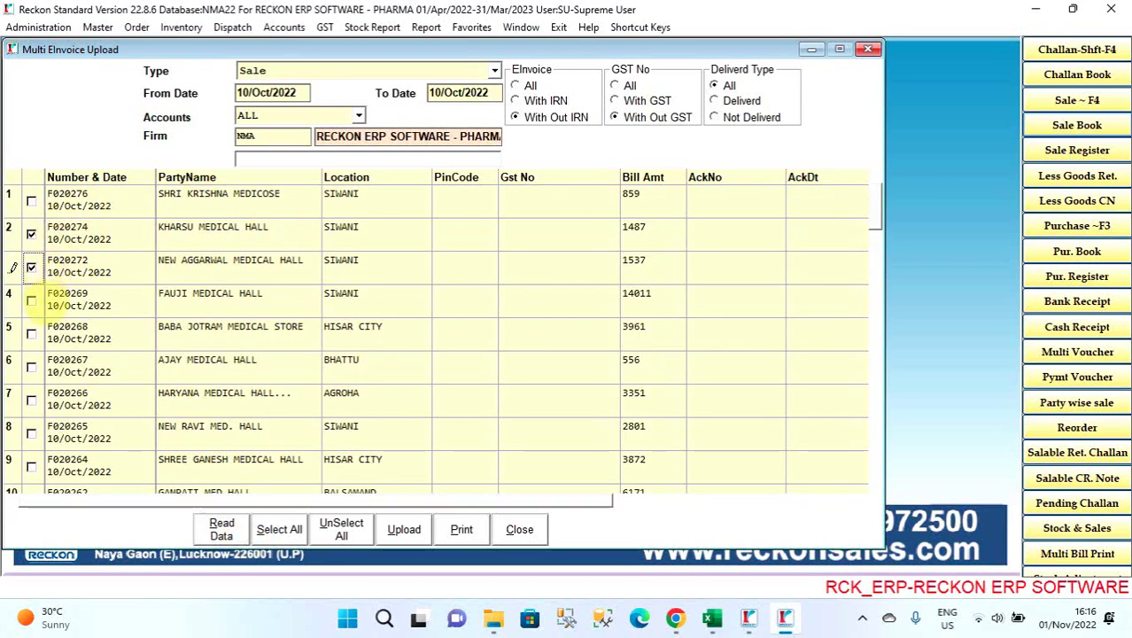
left_click(31, 300)
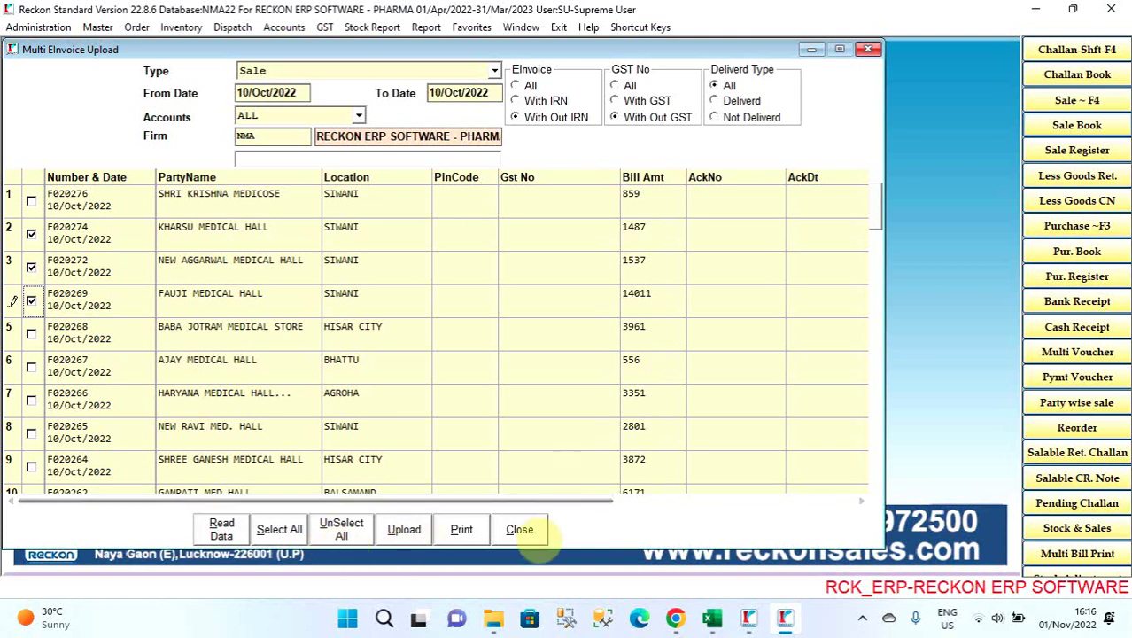
left_click(521, 531)
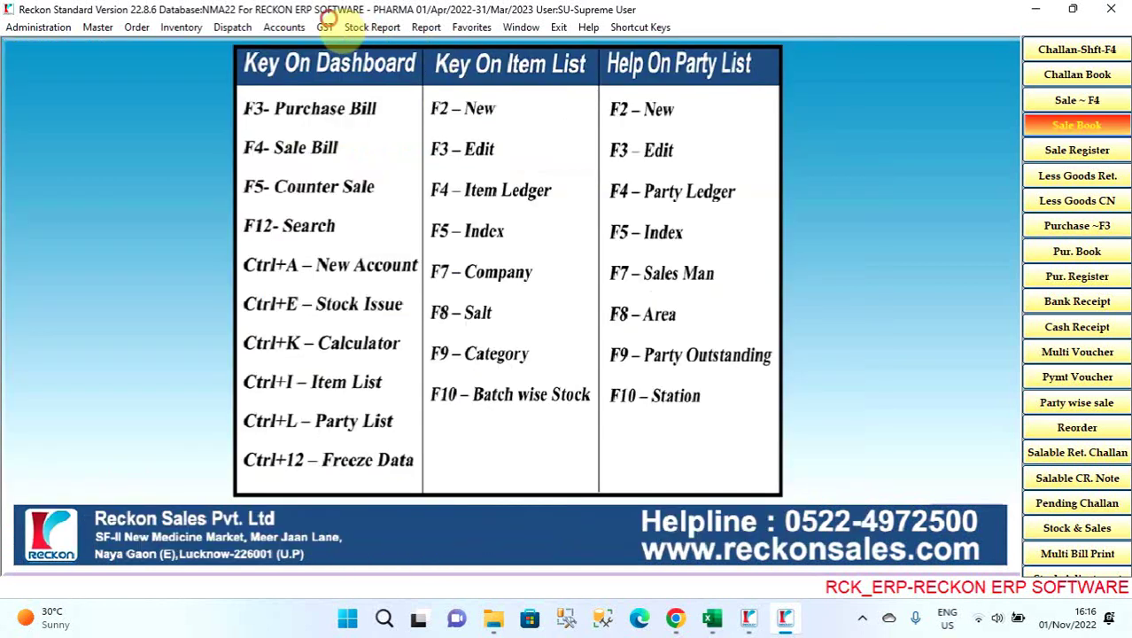
Step: Open the multi e-way bill upload window to view its options, and close it
left_click(325, 26)
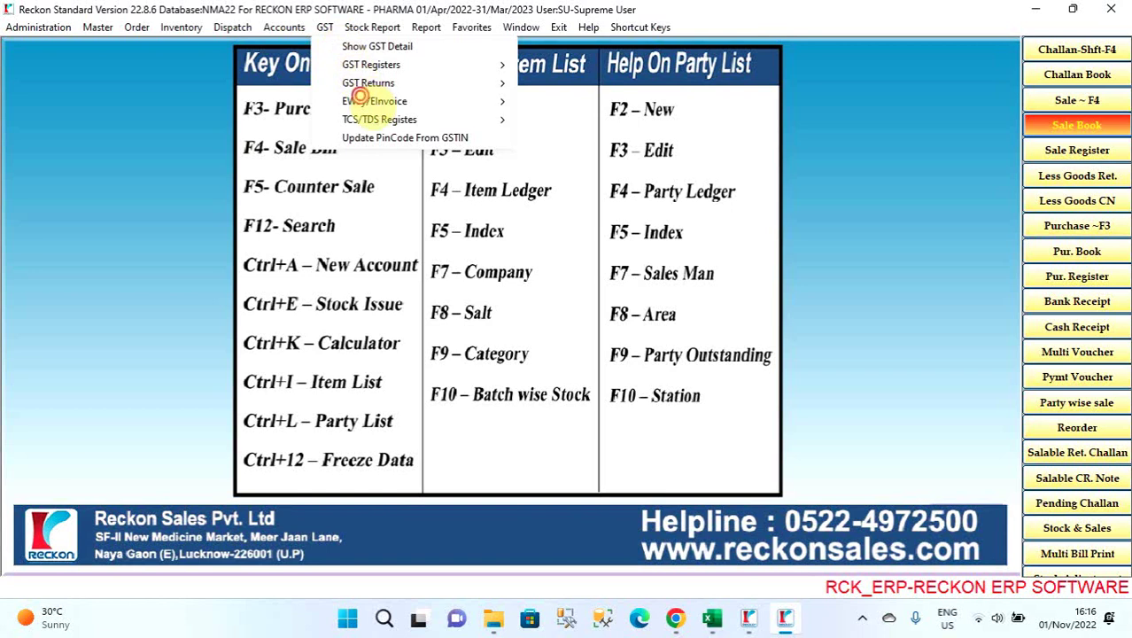
mouse_move(372, 101)
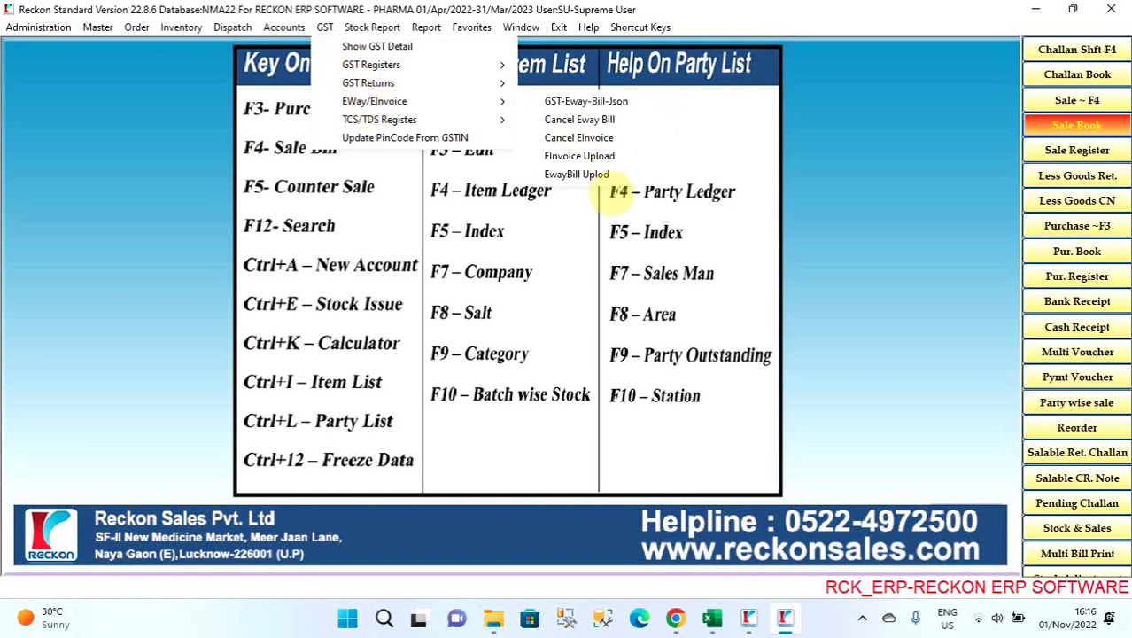
left_click(608, 175)
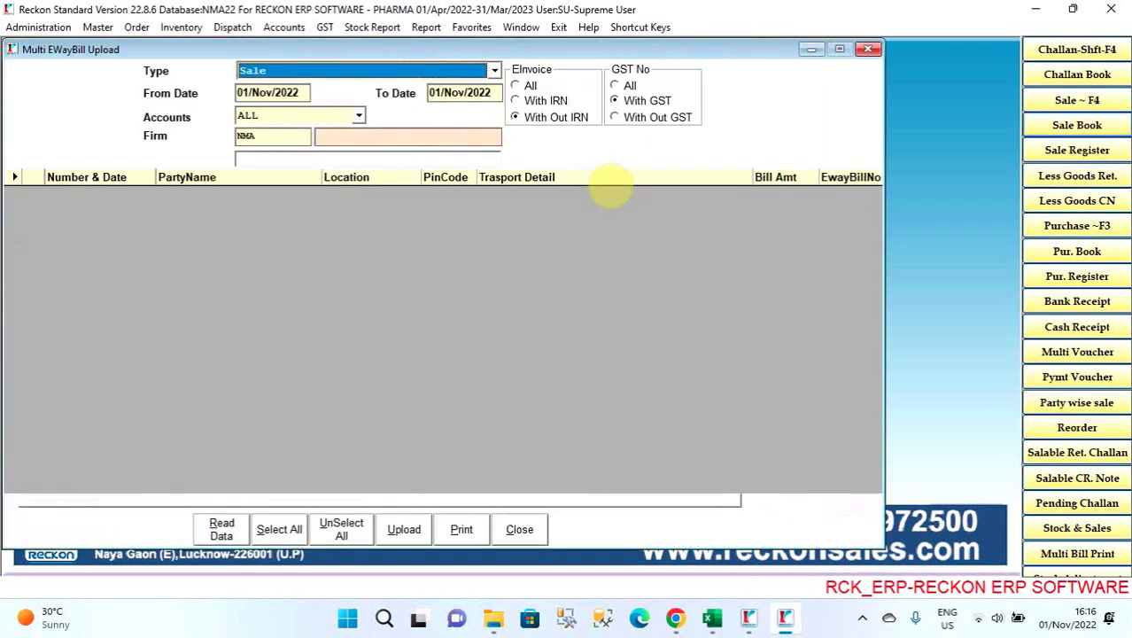
left_click(868, 49)
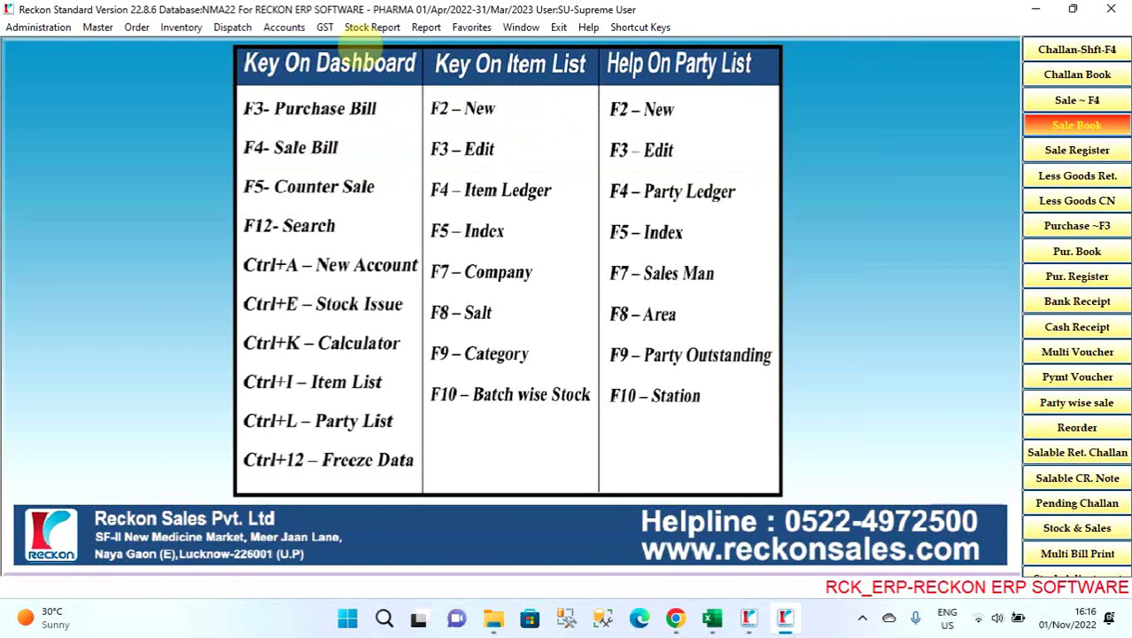
Step: Look over the available stock, accounts and sales reports and open the company-wise sale summary
left_click(325, 26)
mouse_move(372, 101)
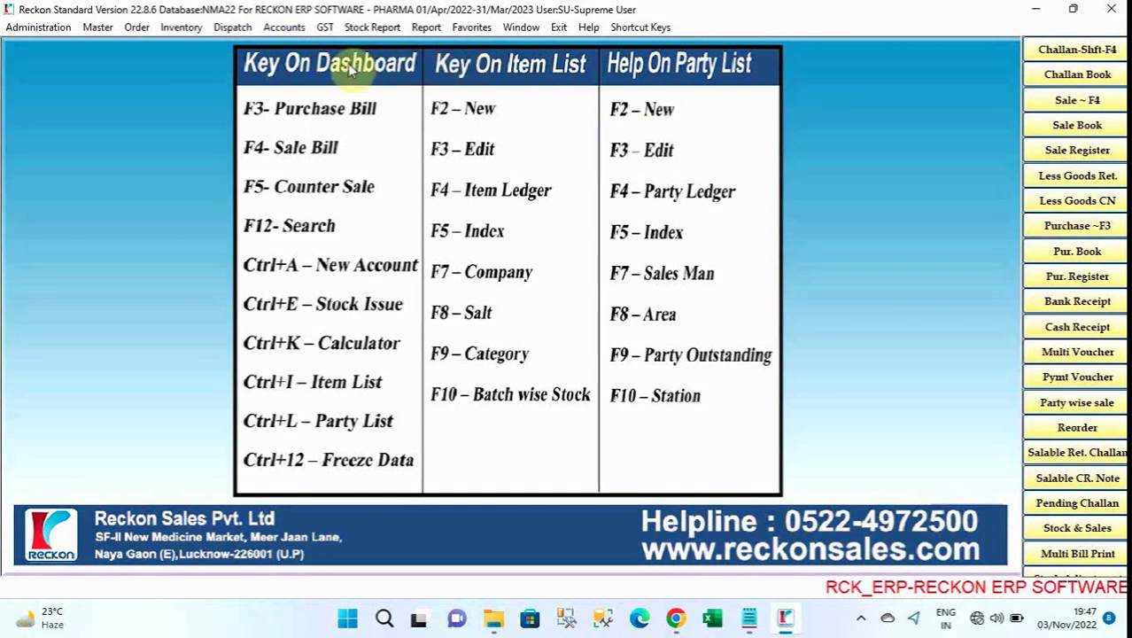
left_click(366, 28)
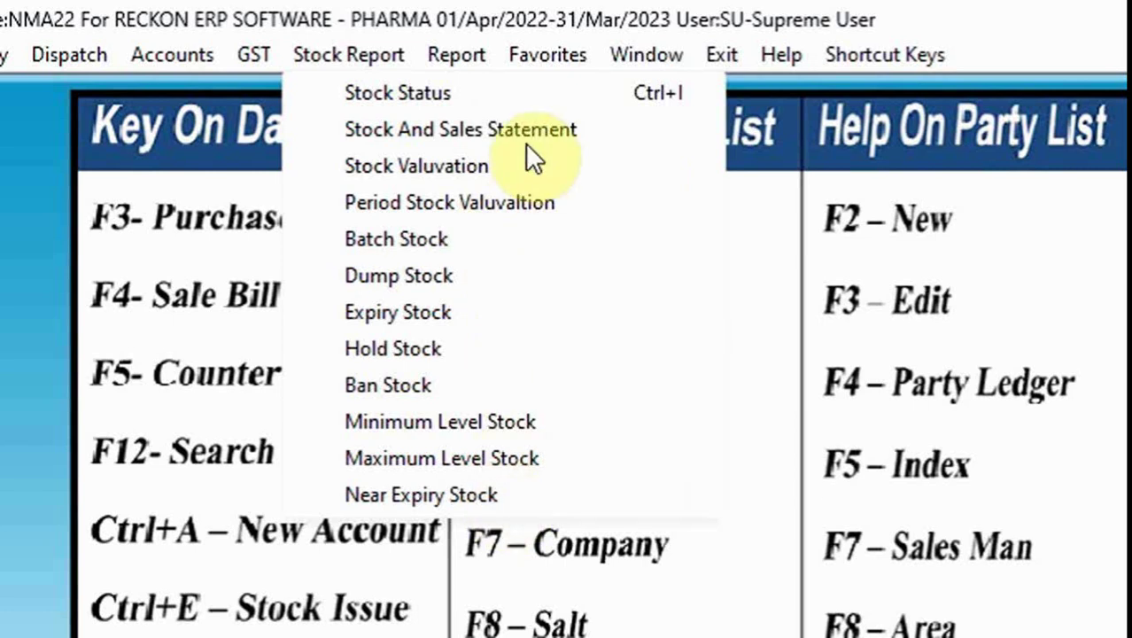
mouse_move(455, 53)
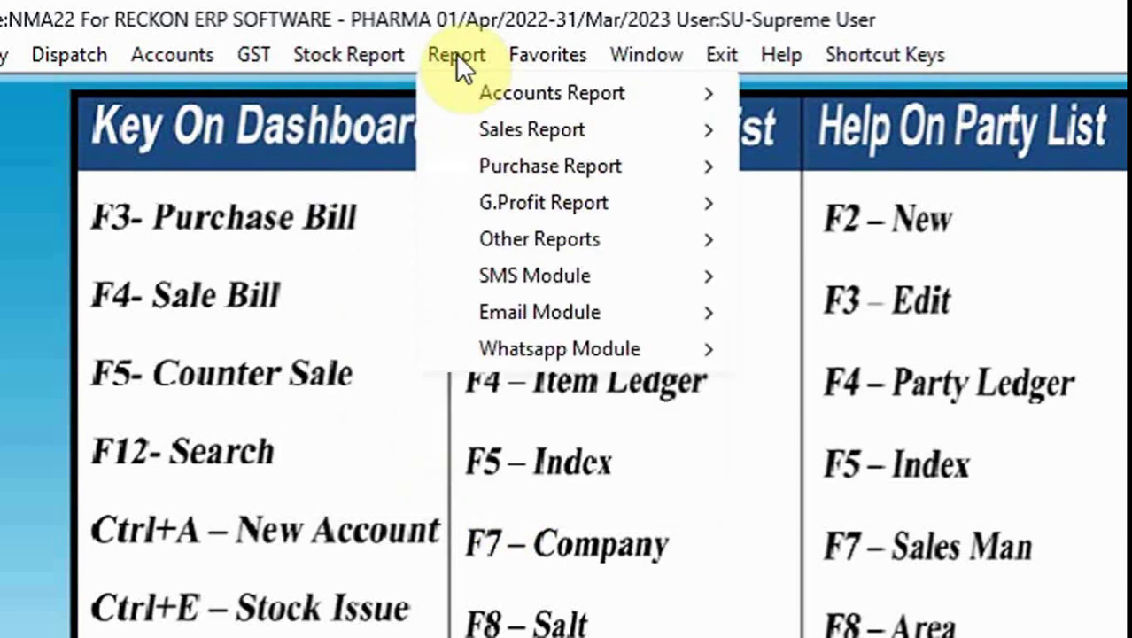
mouse_move(500, 100)
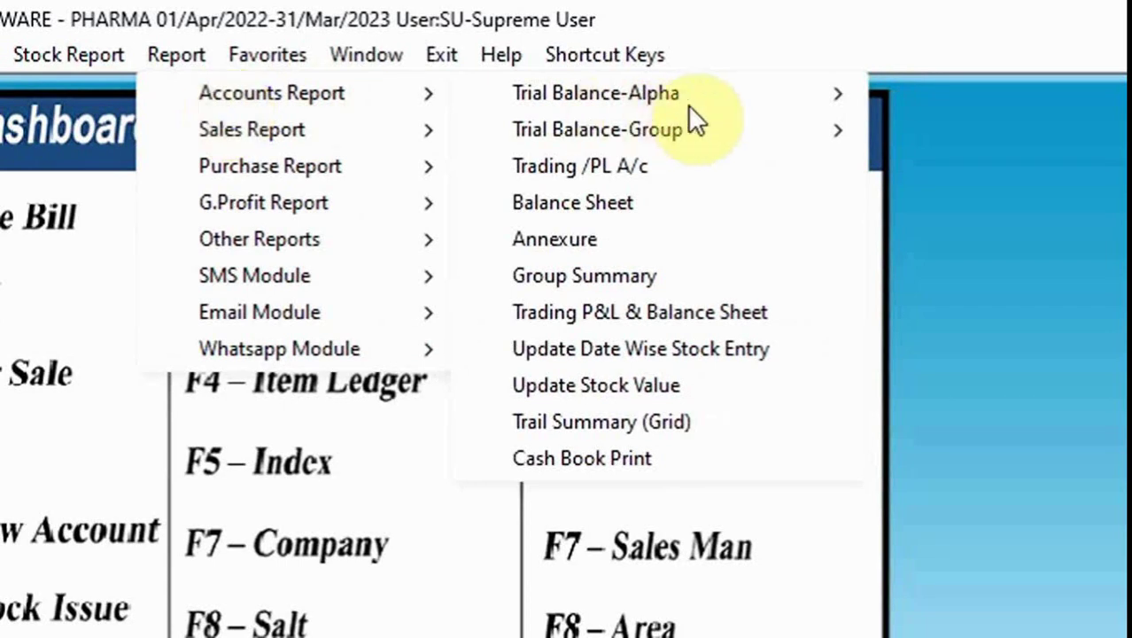
mouse_move(757, 131)
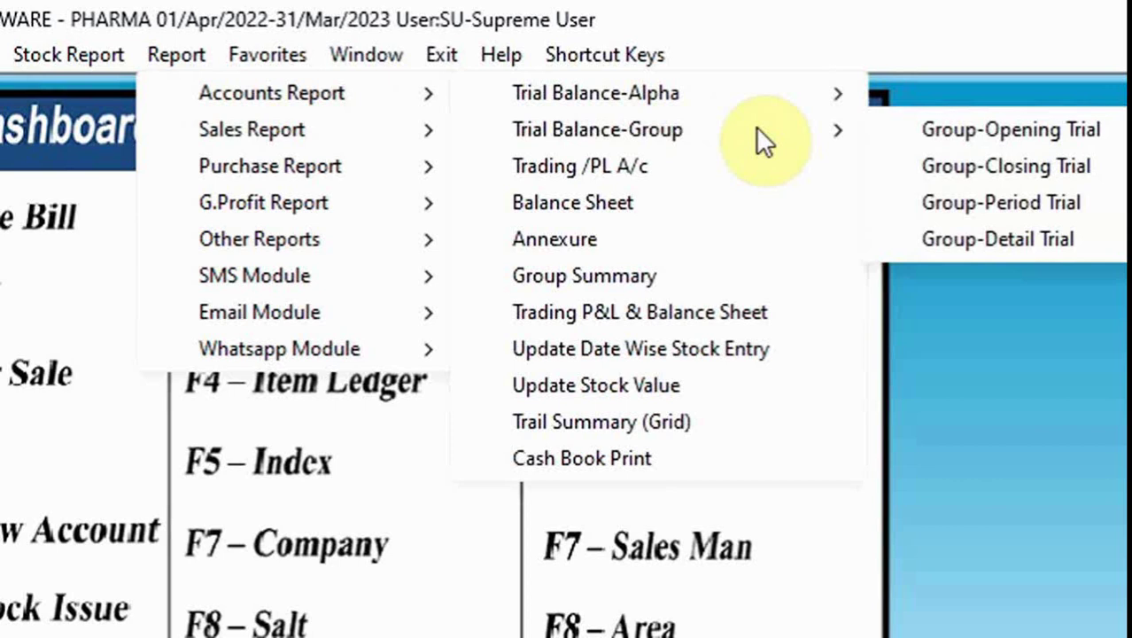
mouse_move(326, 130)
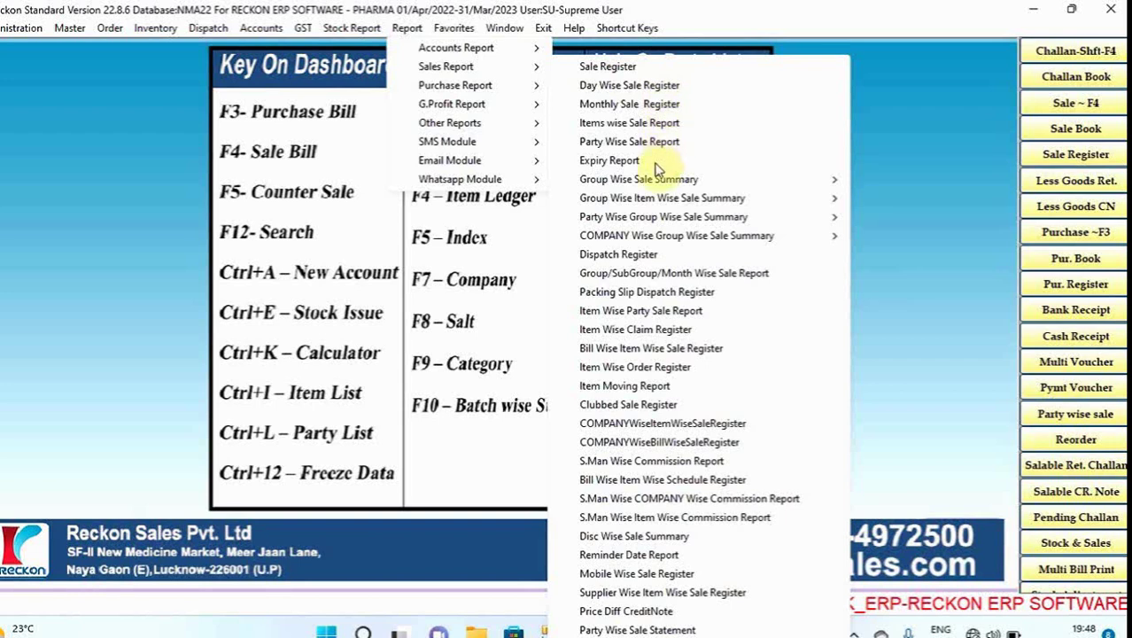
mouse_move(661, 181)
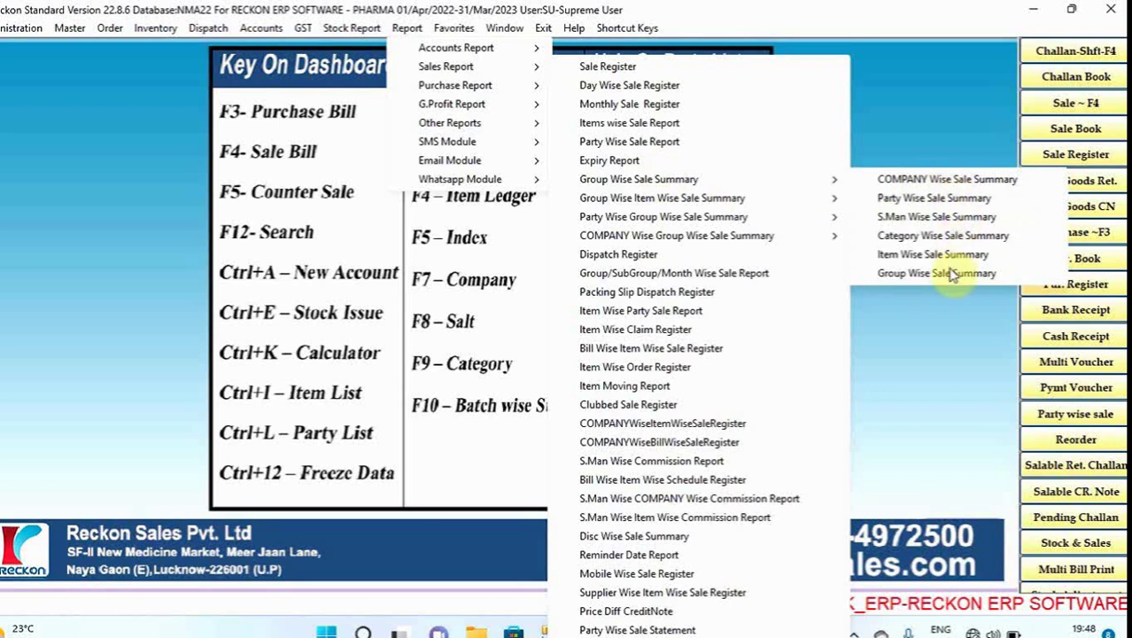
left_click(877, 181)
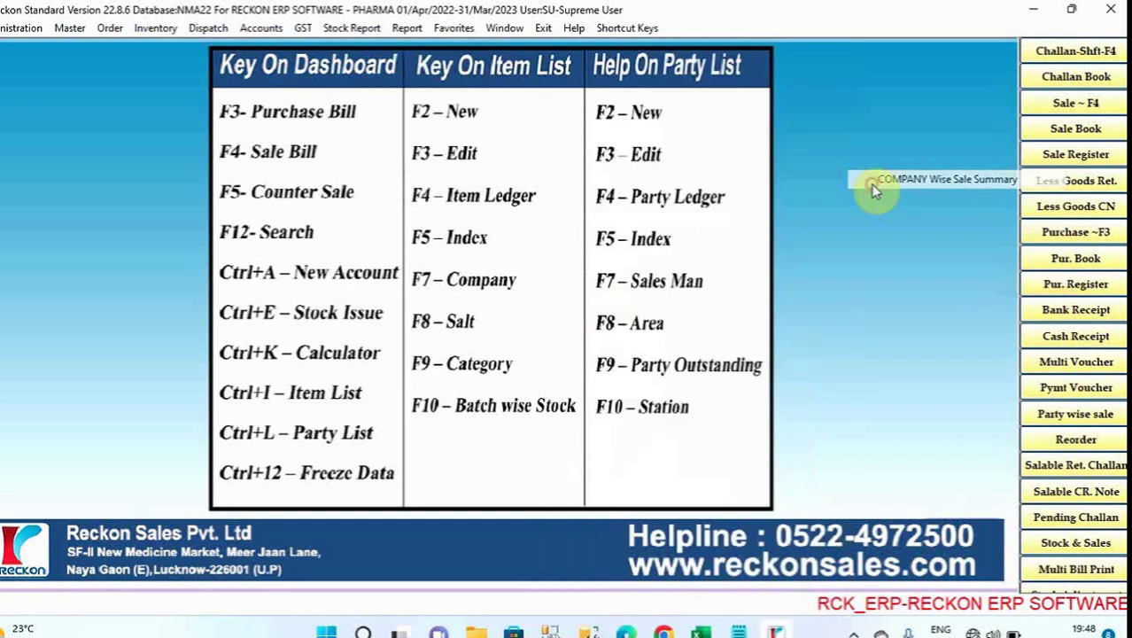
Step: Show the company-wise sale summary's report settings and close it, and look over the group-wise and item-wise sale summary reports
left_click(429, 254)
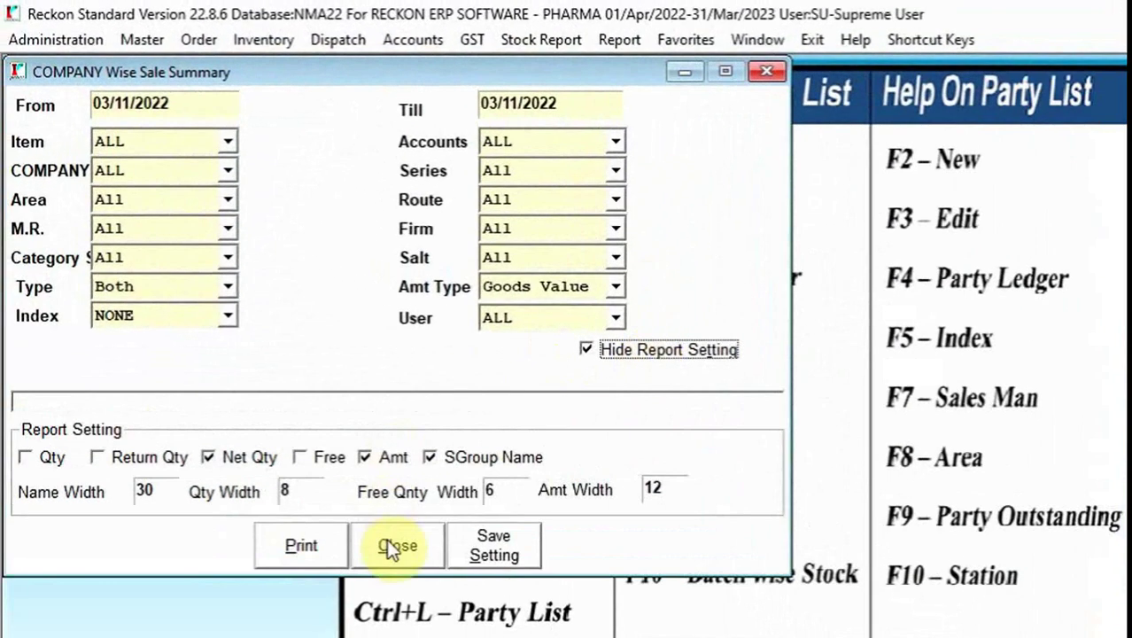
left_click(395, 543)
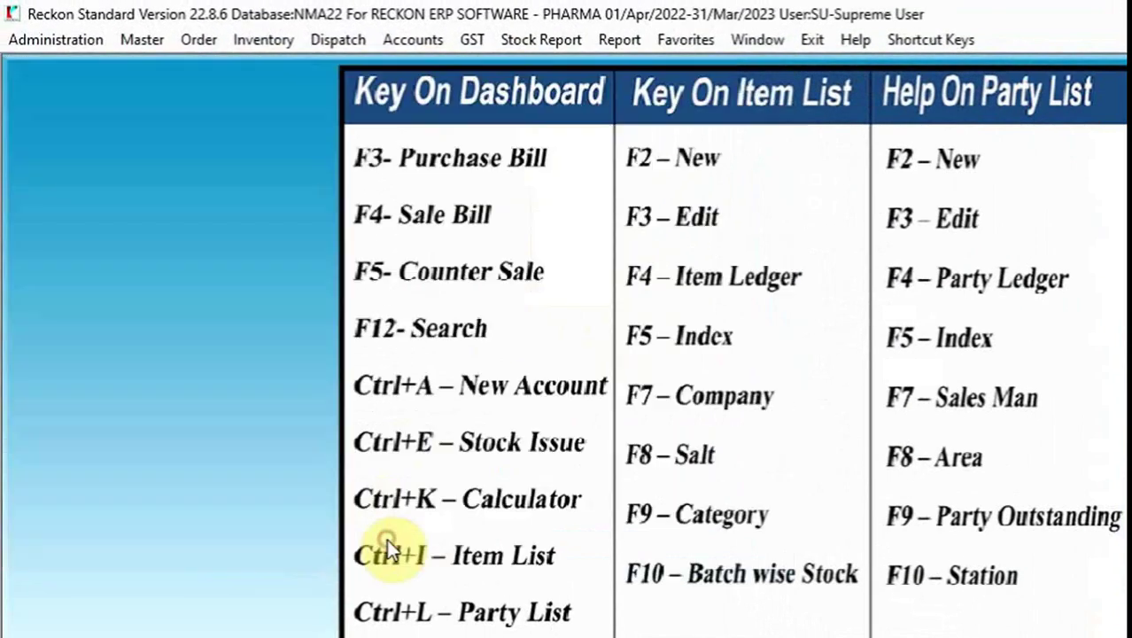
left_click(620, 40)
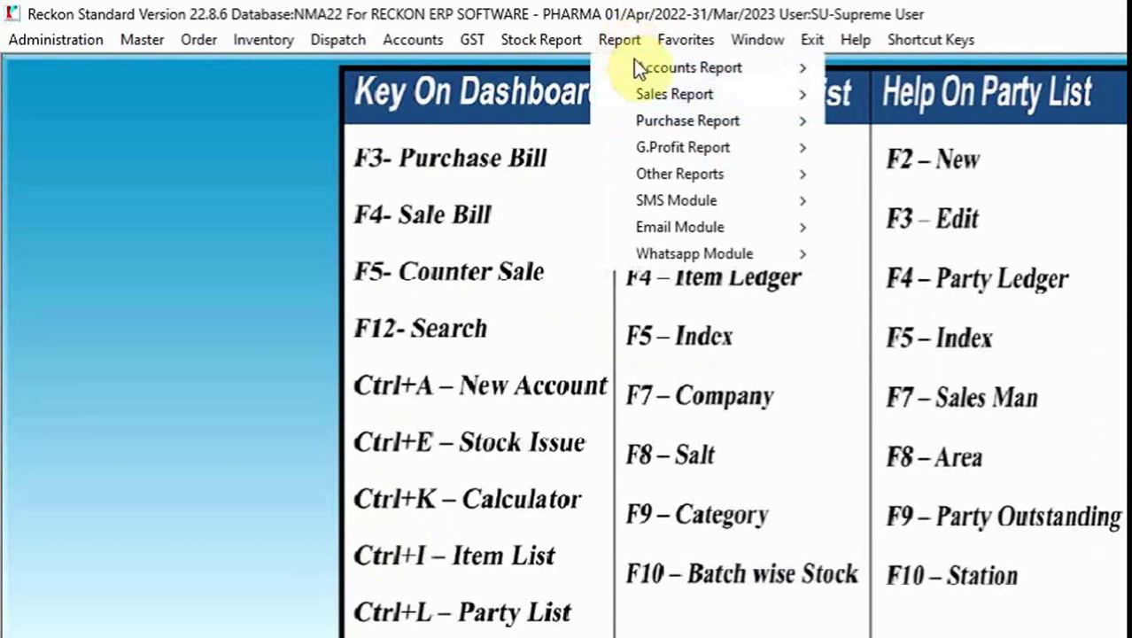
mouse_move(678, 93)
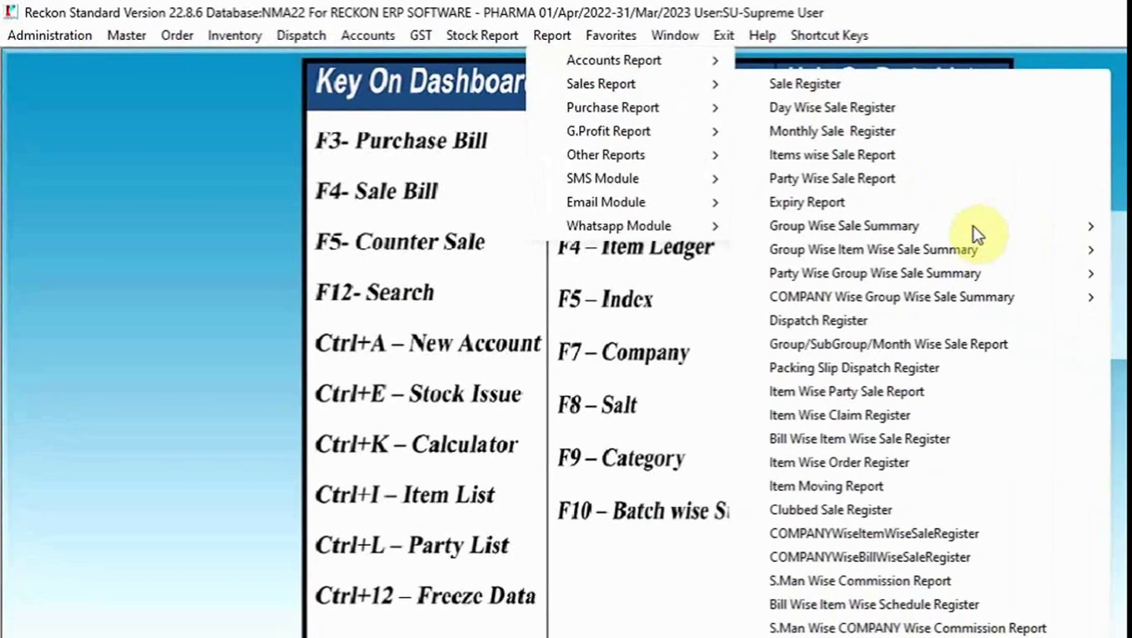
mouse_move(1045, 255)
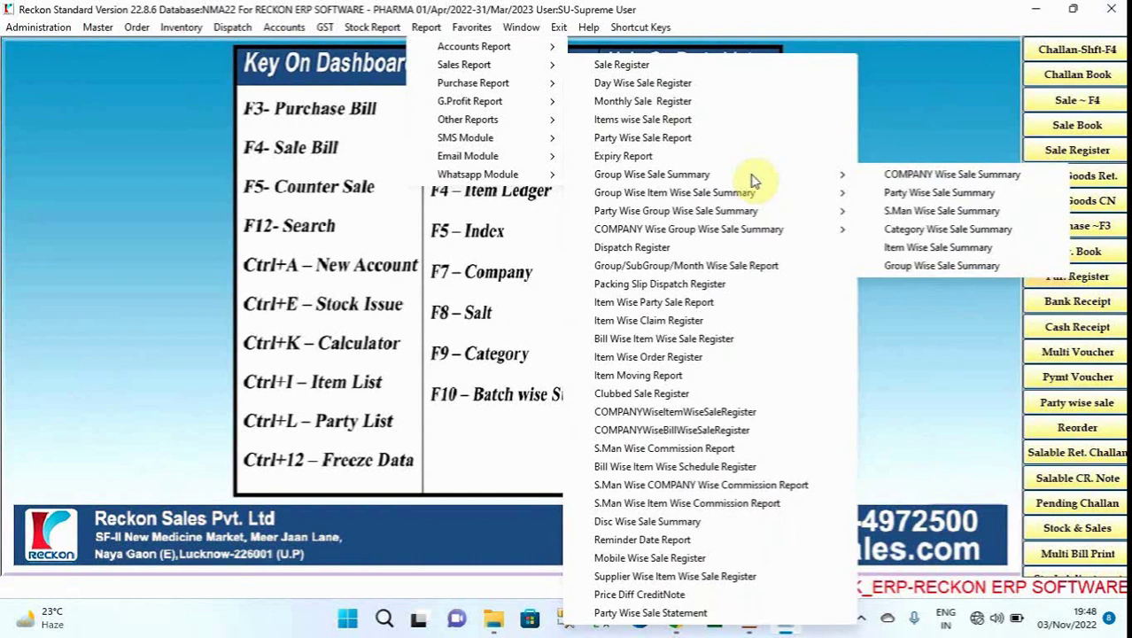
mouse_move(751, 193)
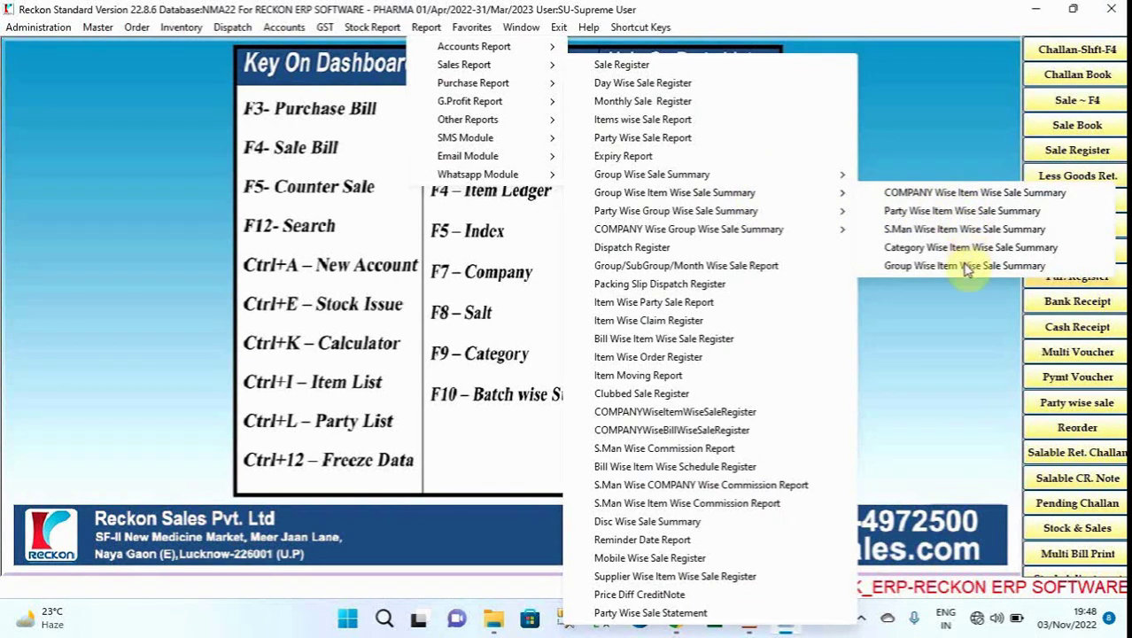
mouse_move(795, 216)
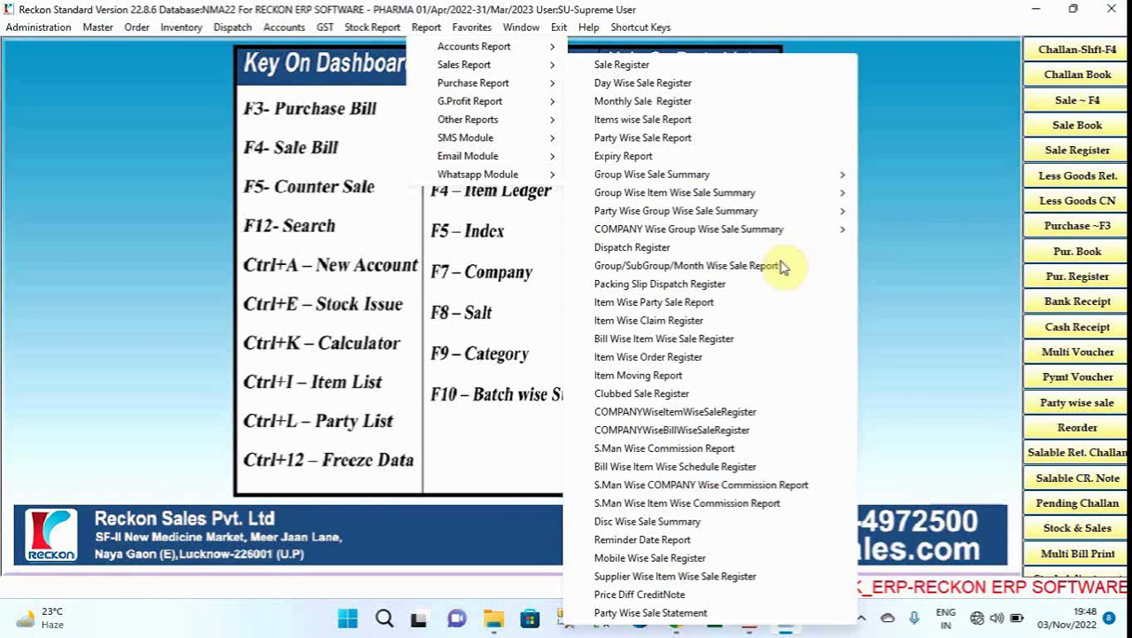
Step: Open the Group/SubGroup/Month Wise Sale Report and look through its Report Column and Group choices, keeping Monthly and Party
left_click(783, 266)
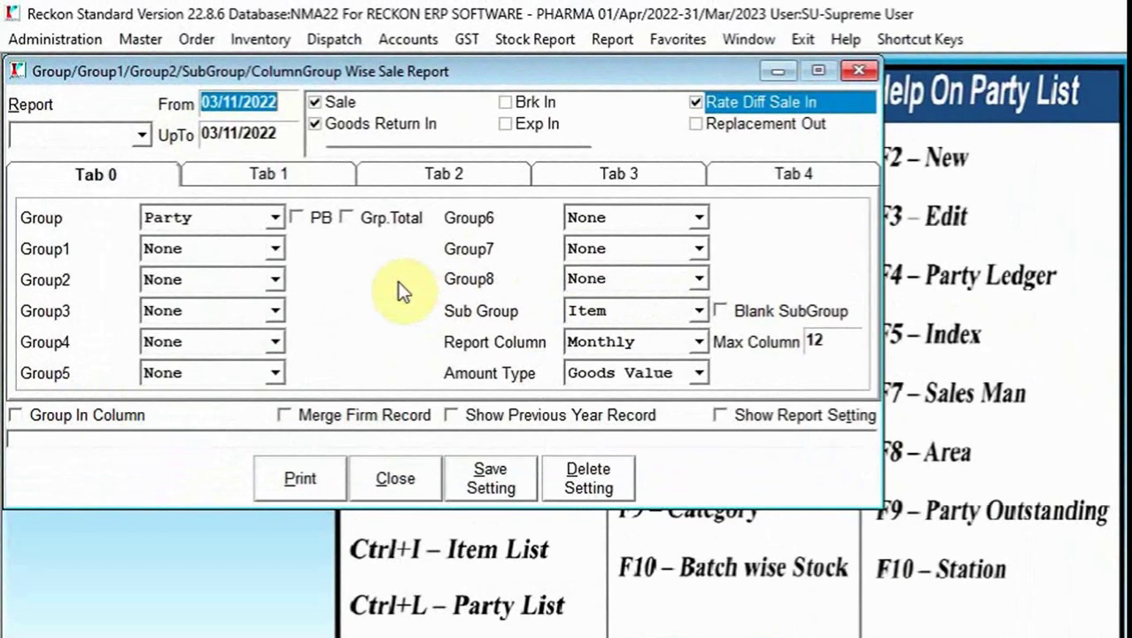
left_click(701, 340)
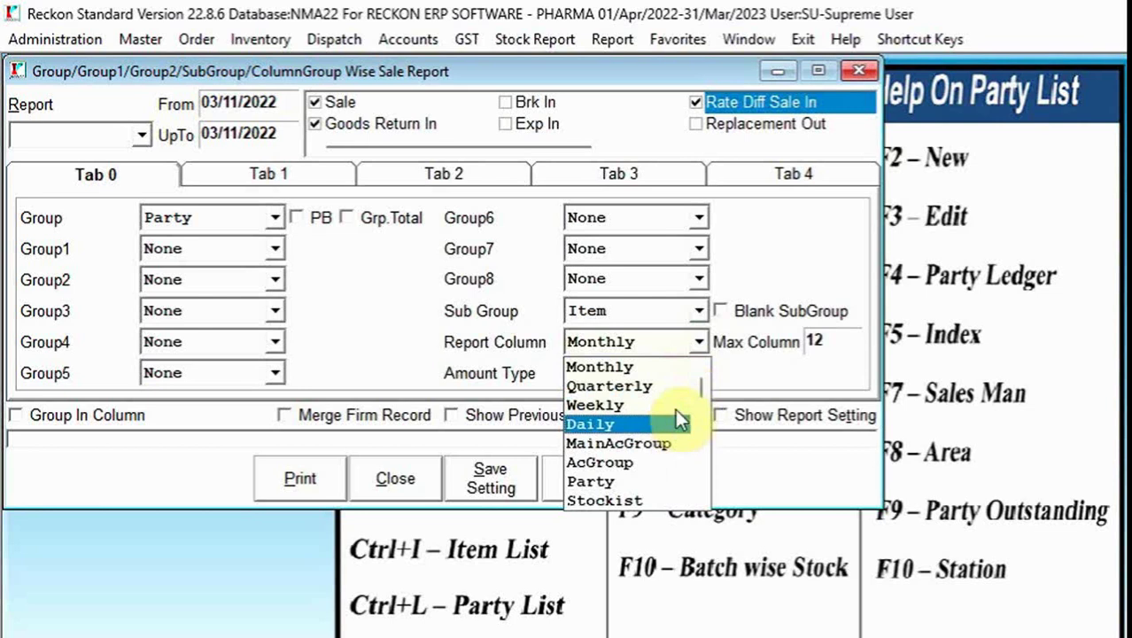
left_click(744, 270)
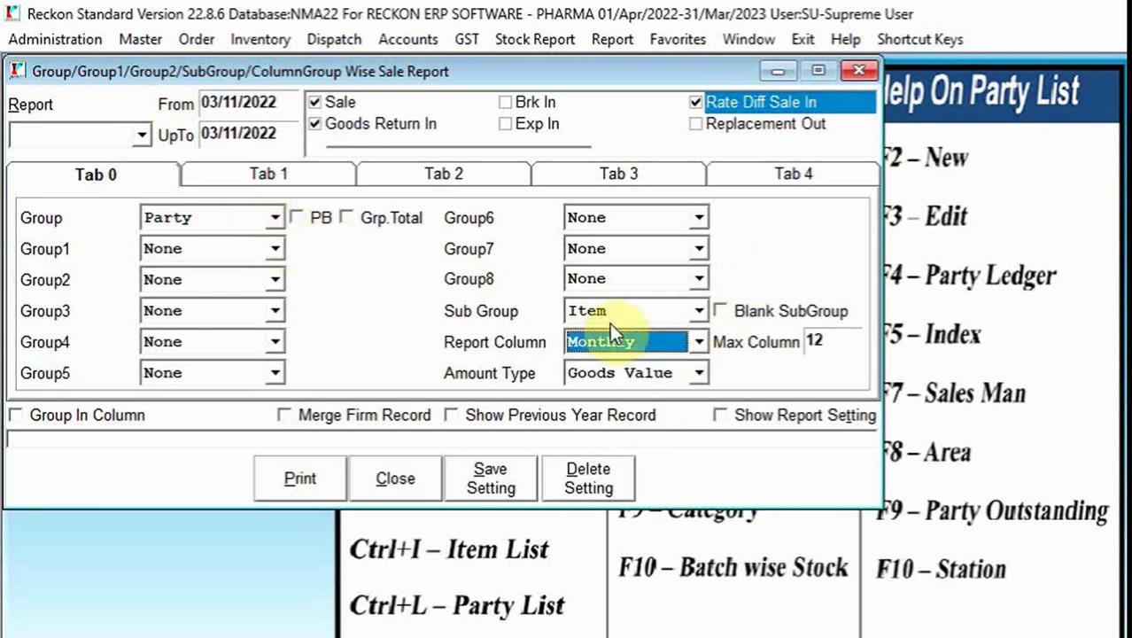
left_click(279, 217)
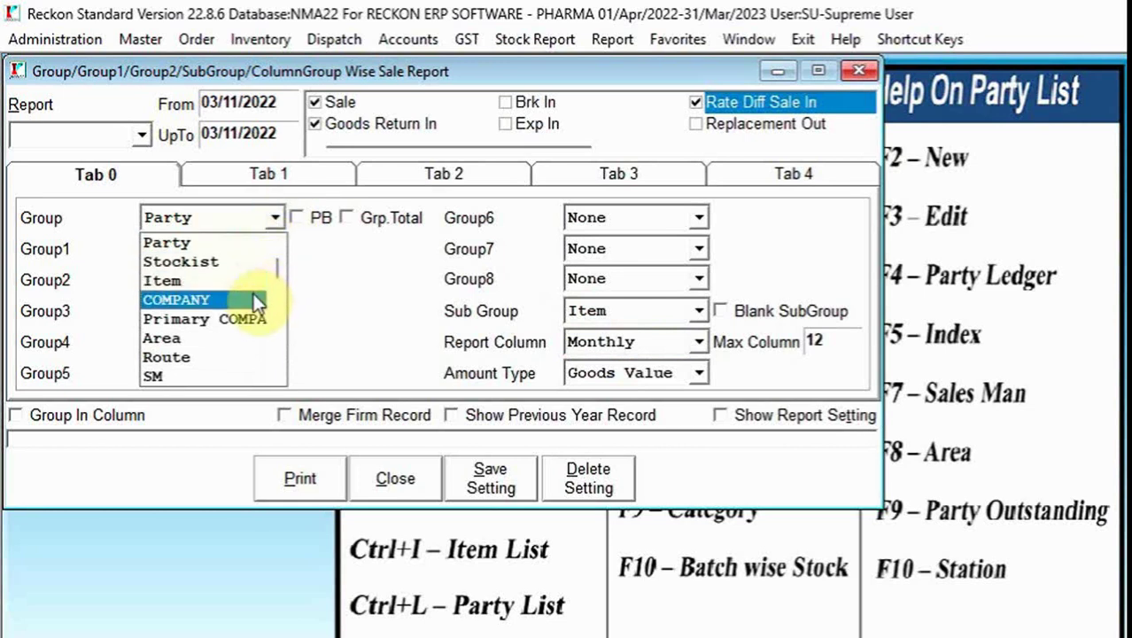
left_click(400, 246)
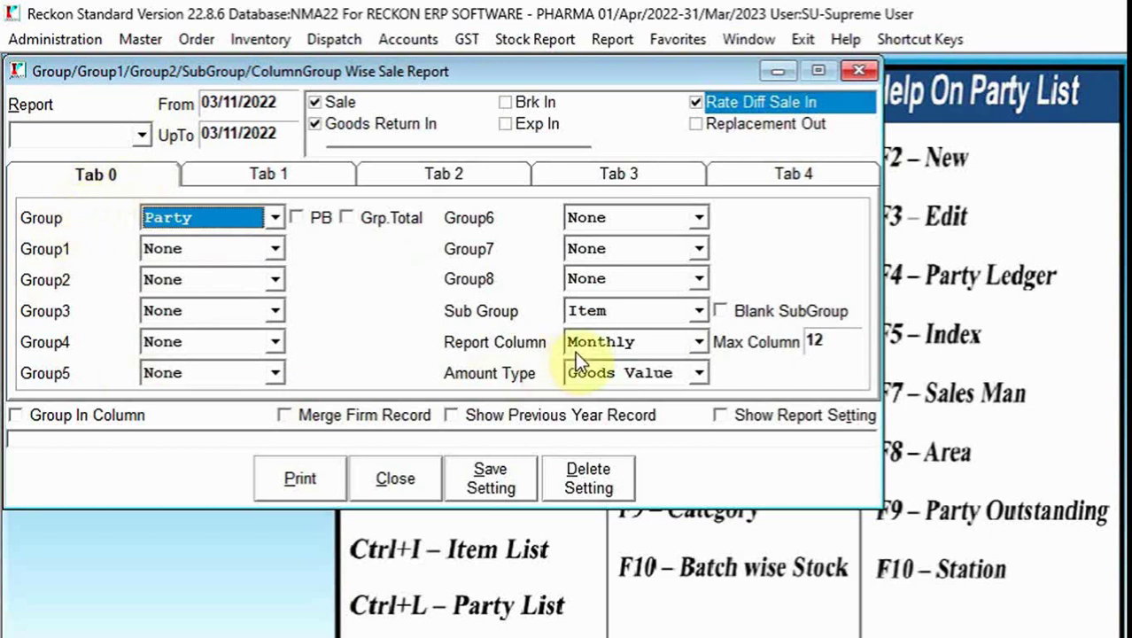
Step: Examine the filters on Tabs 1 to 4 and the report settings of the group-wise sale report, and close it
left_click(315, 174)
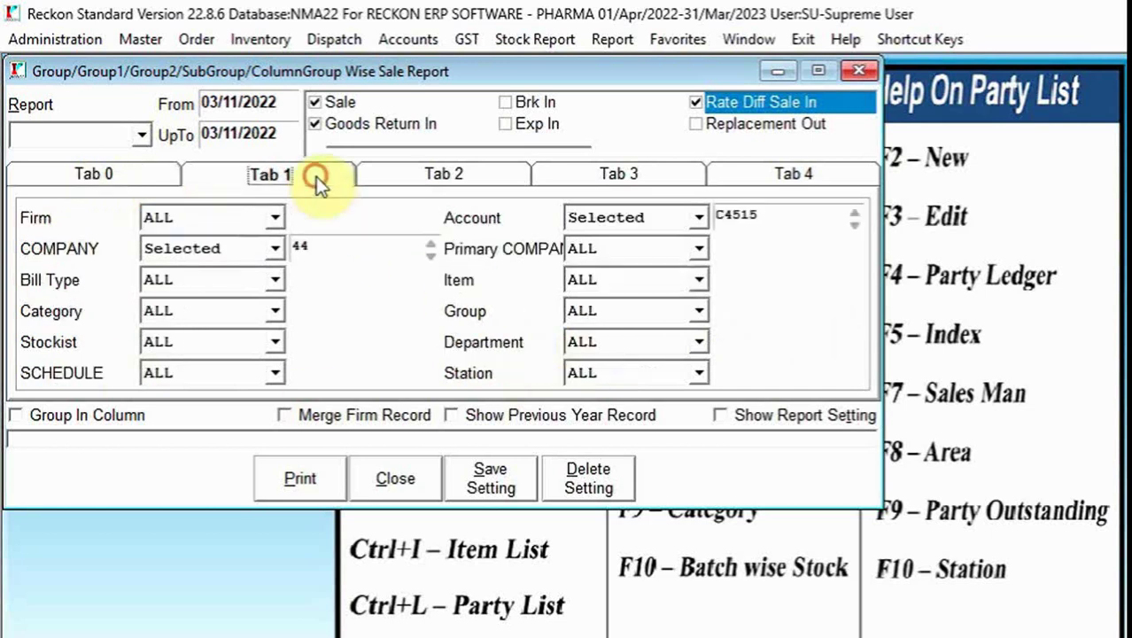
left_click(440, 177)
left_click(614, 184)
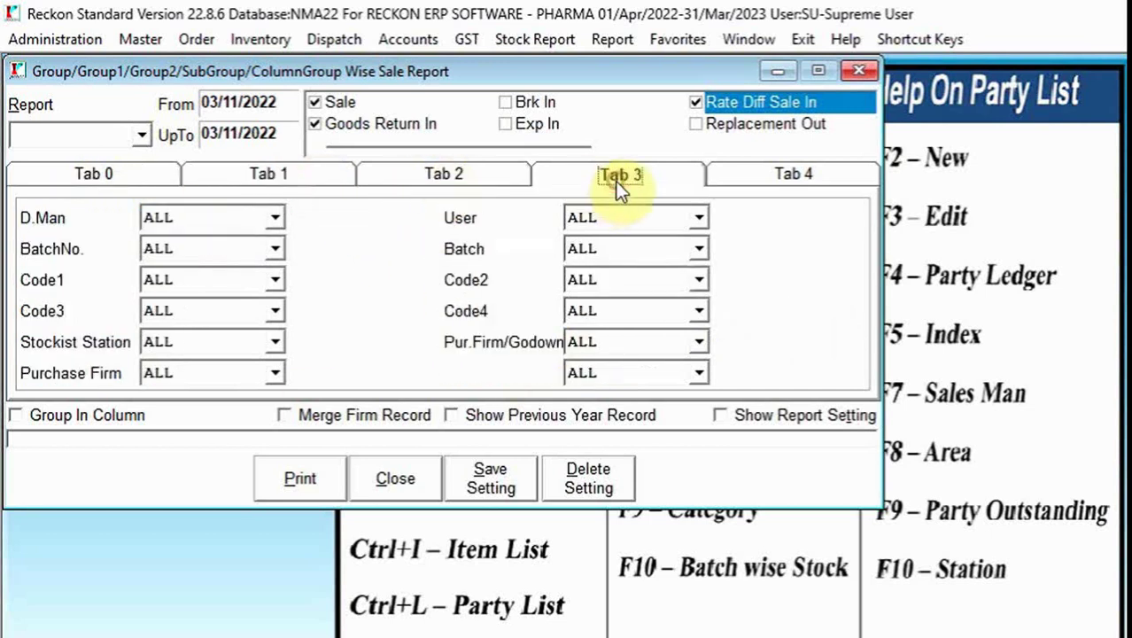
left_click(778, 174)
left_click(266, 173)
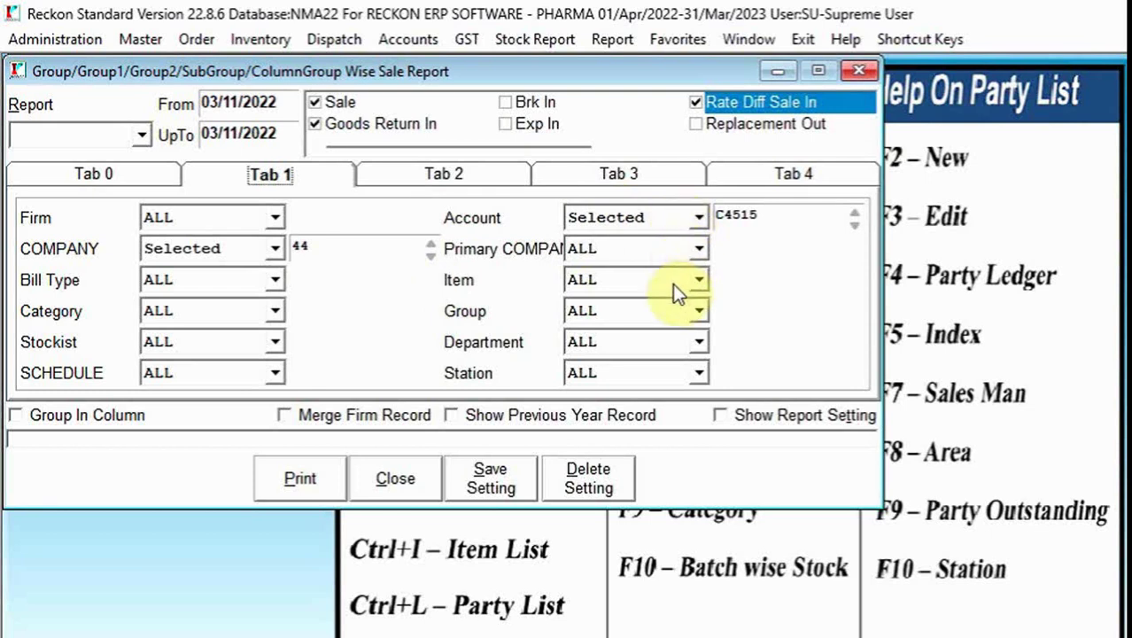
left_click(467, 175)
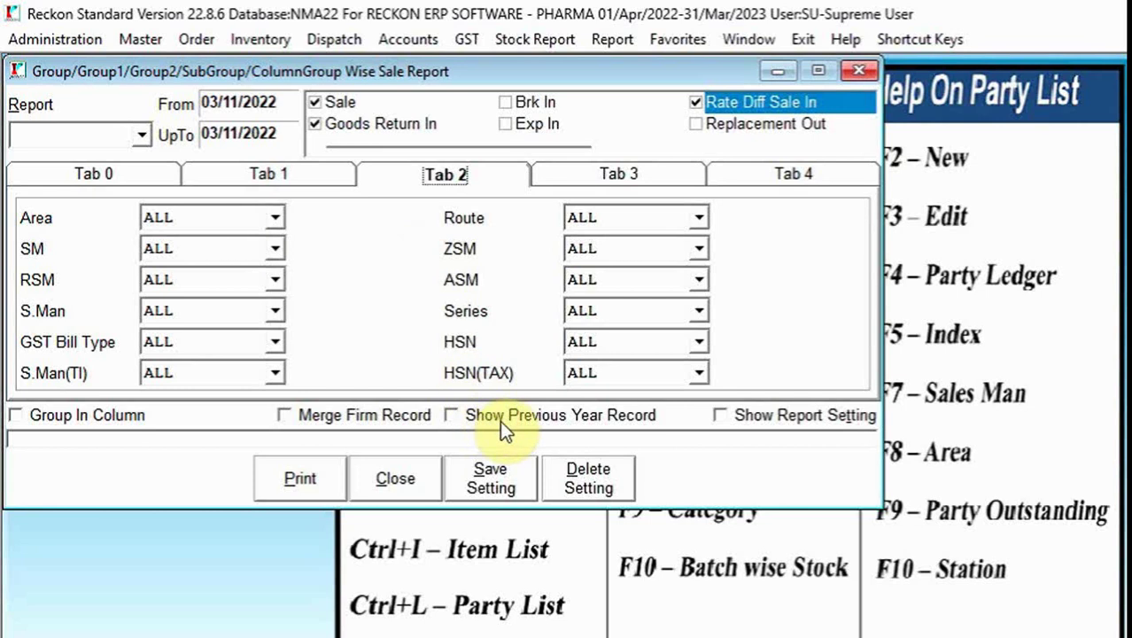
left_click(783, 424)
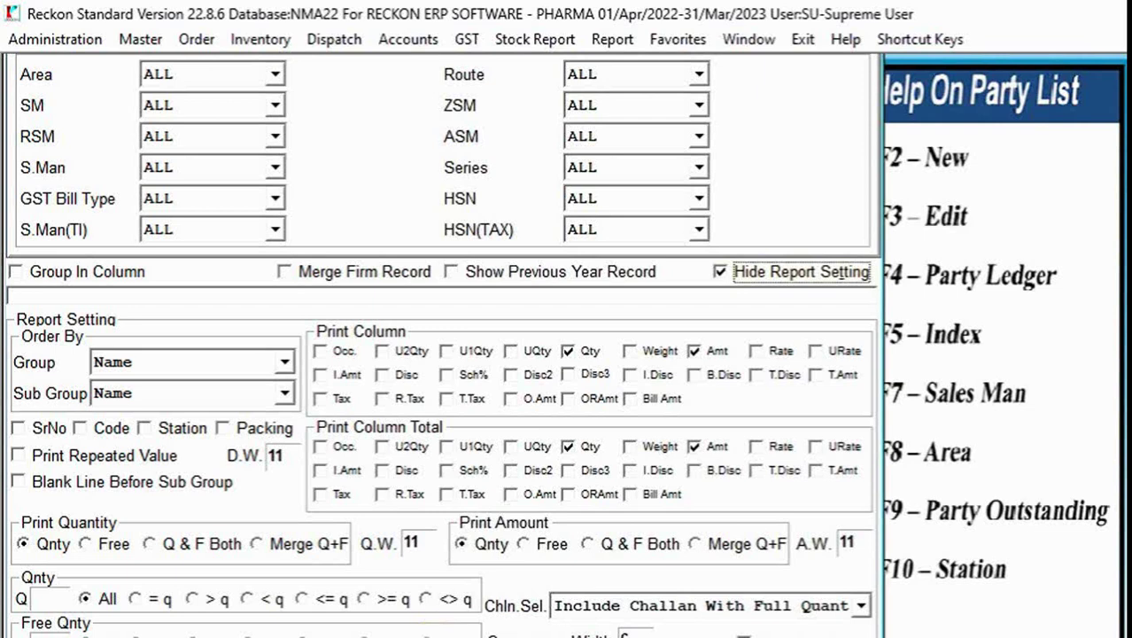
key("Escape")
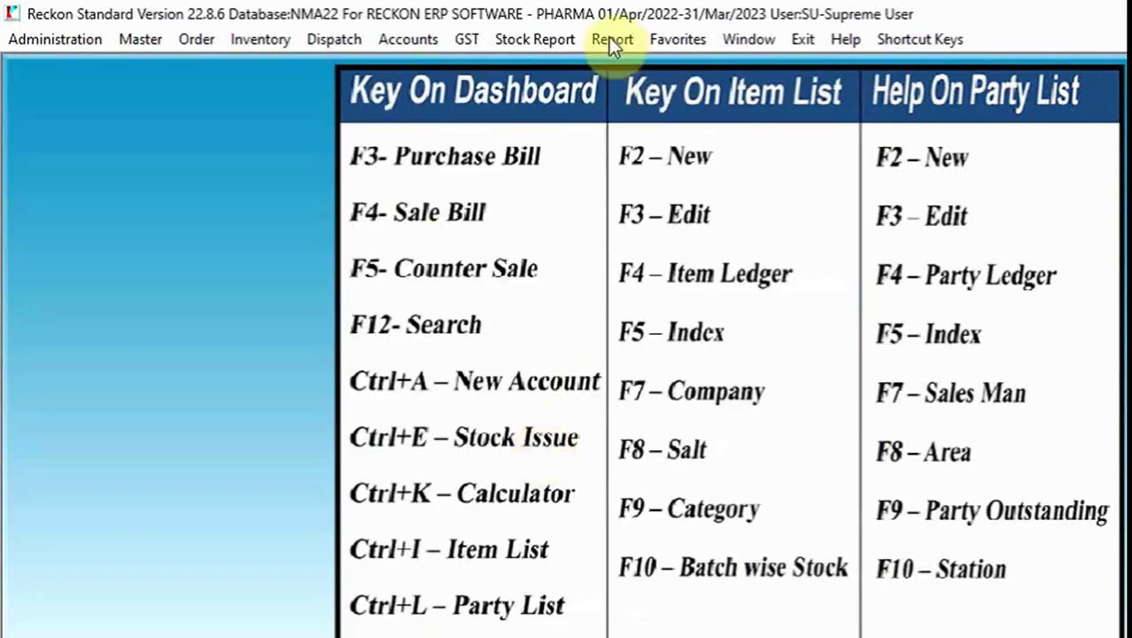
Step: Look over the available sales and purchase reports and the options of the SMS and Email modules
left_click(610, 39)
mouse_move(641, 91)
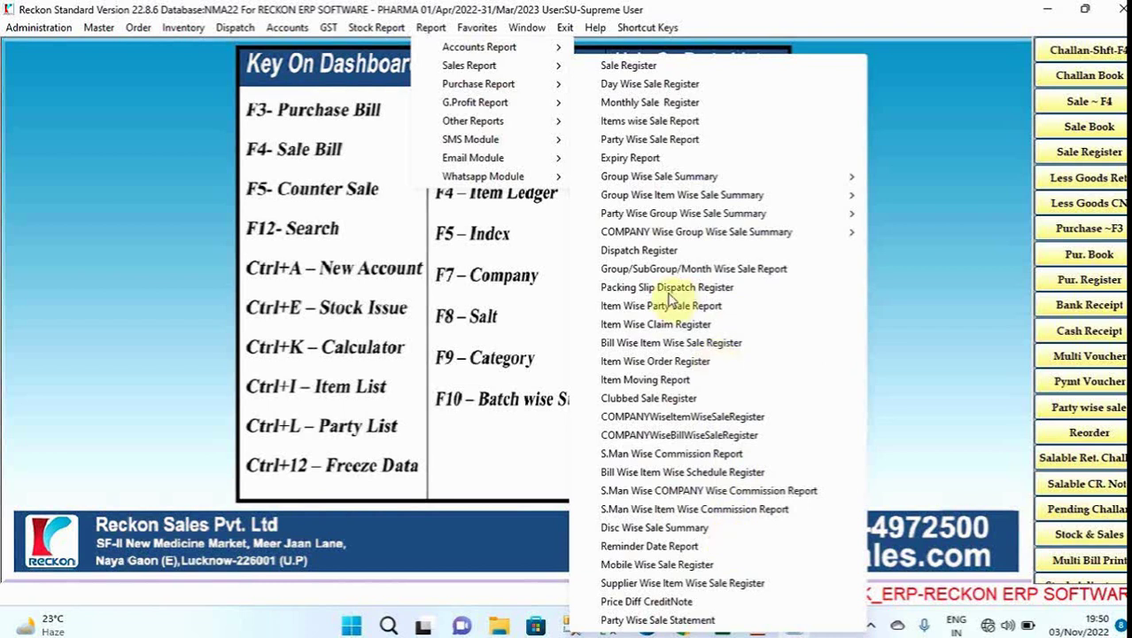
mouse_move(523, 86)
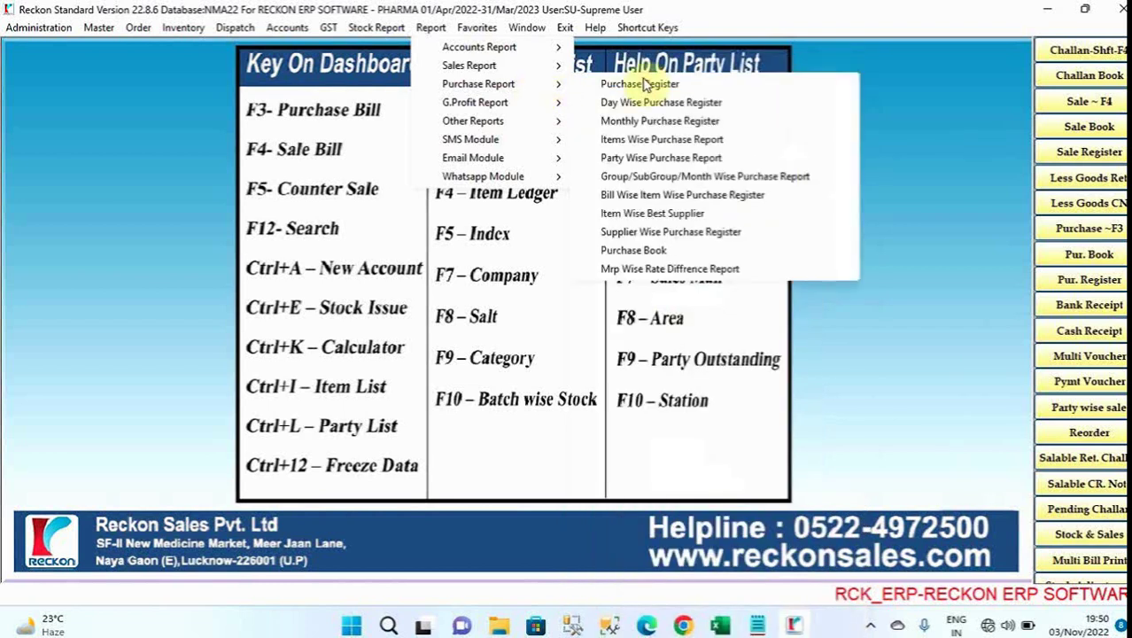
mouse_move(534, 116)
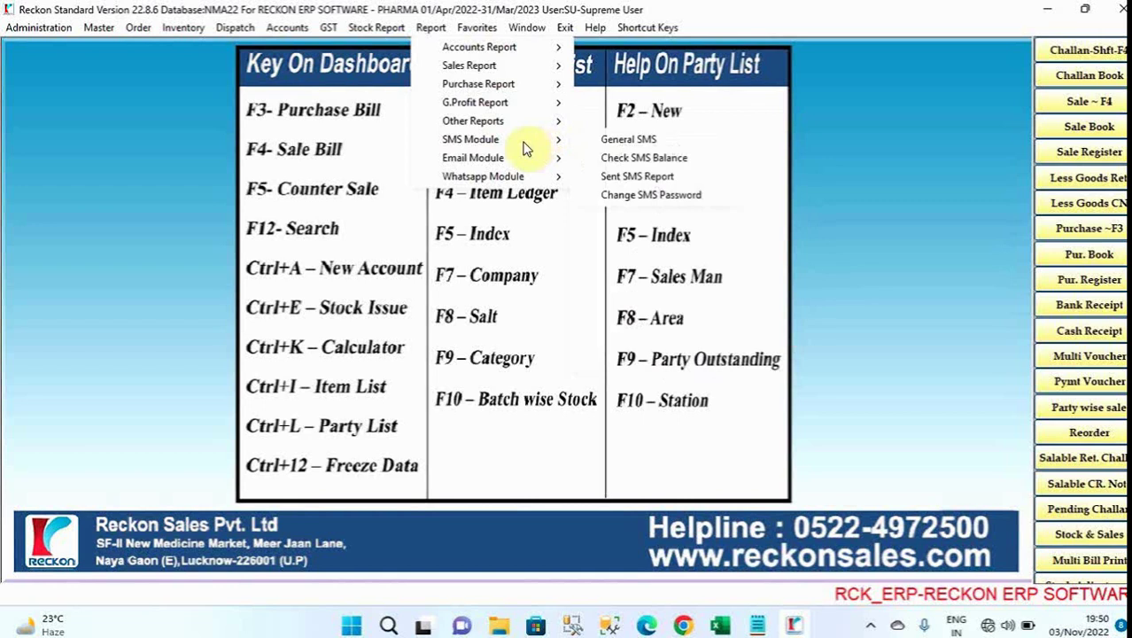
mouse_move(523, 161)
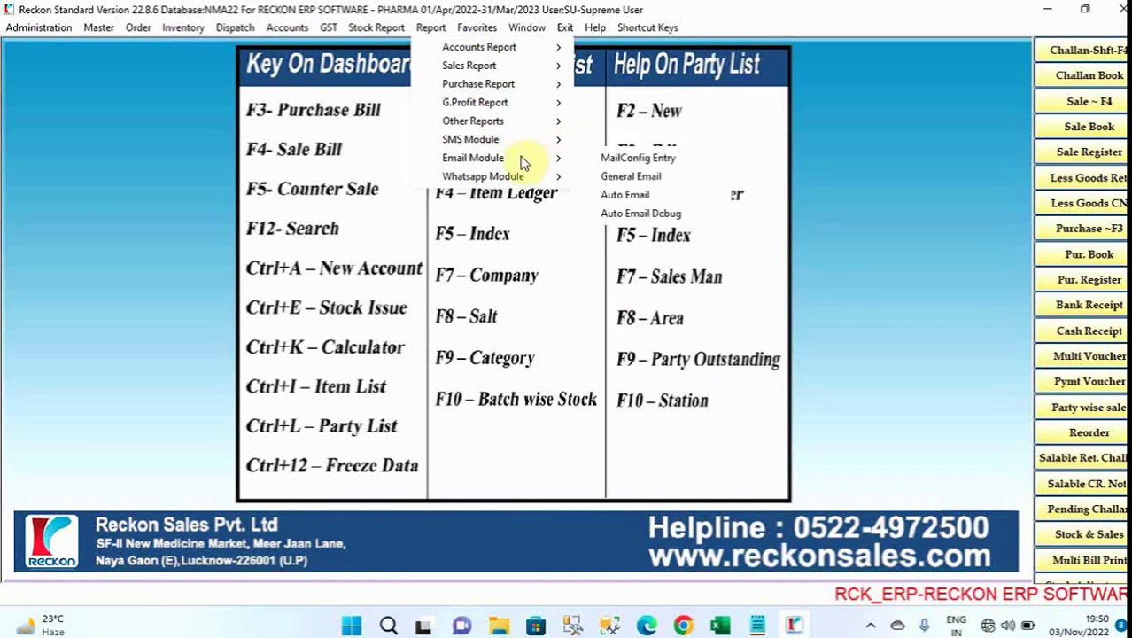
Step: Open MailConfig Entry and examine the mailing frequencies and file types for the AVENTIS stock detail report
left_click(613, 159)
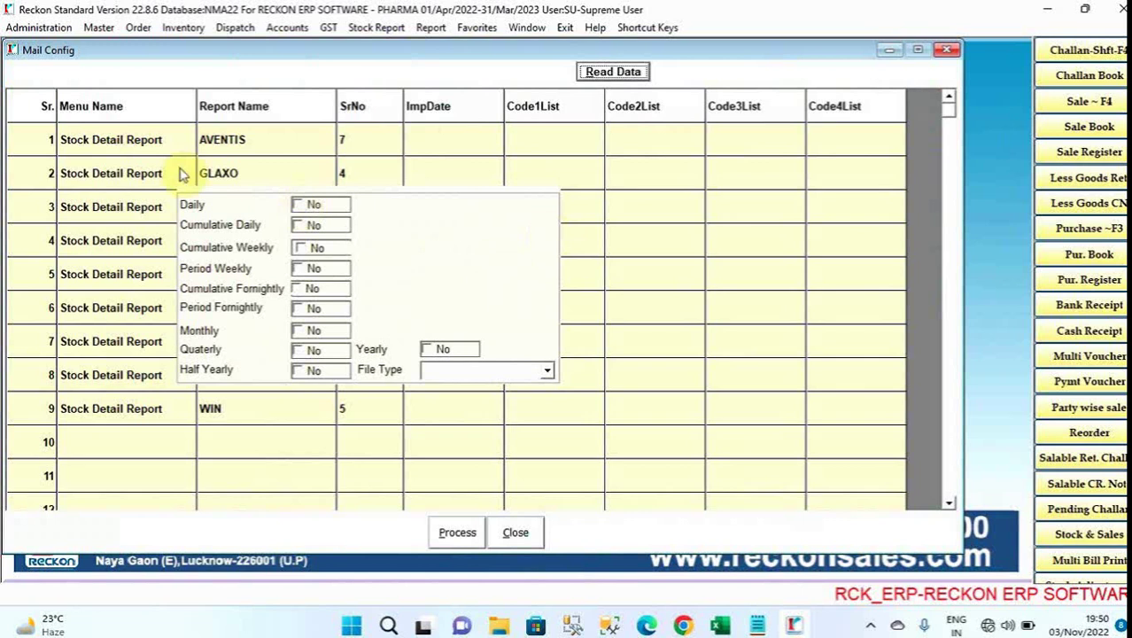
left_click(25, 141)
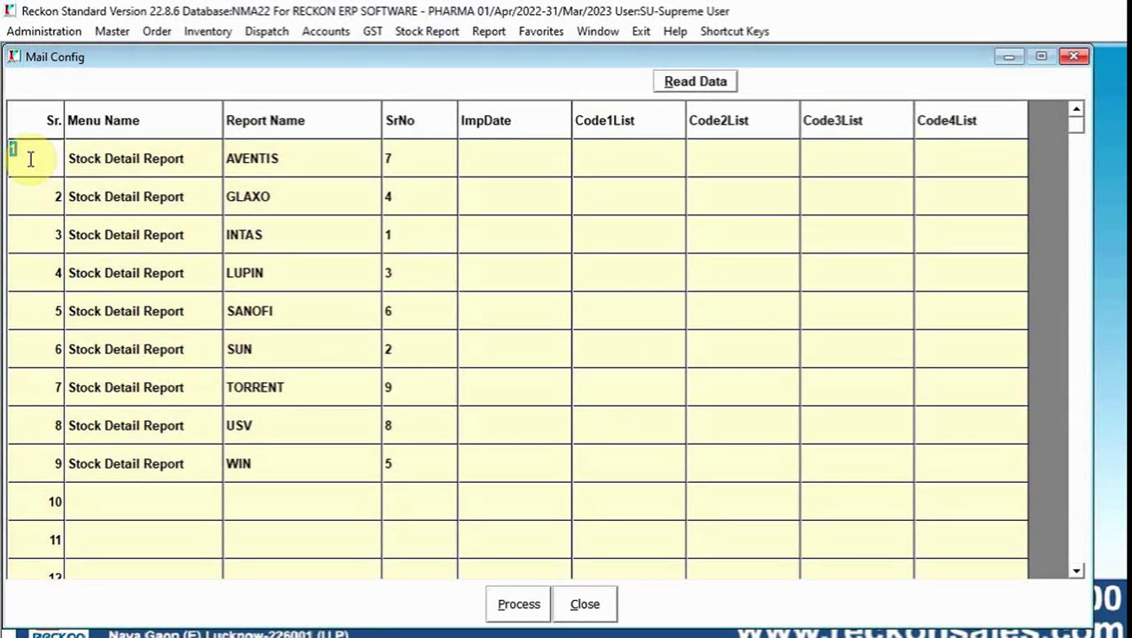
left_click(394, 152)
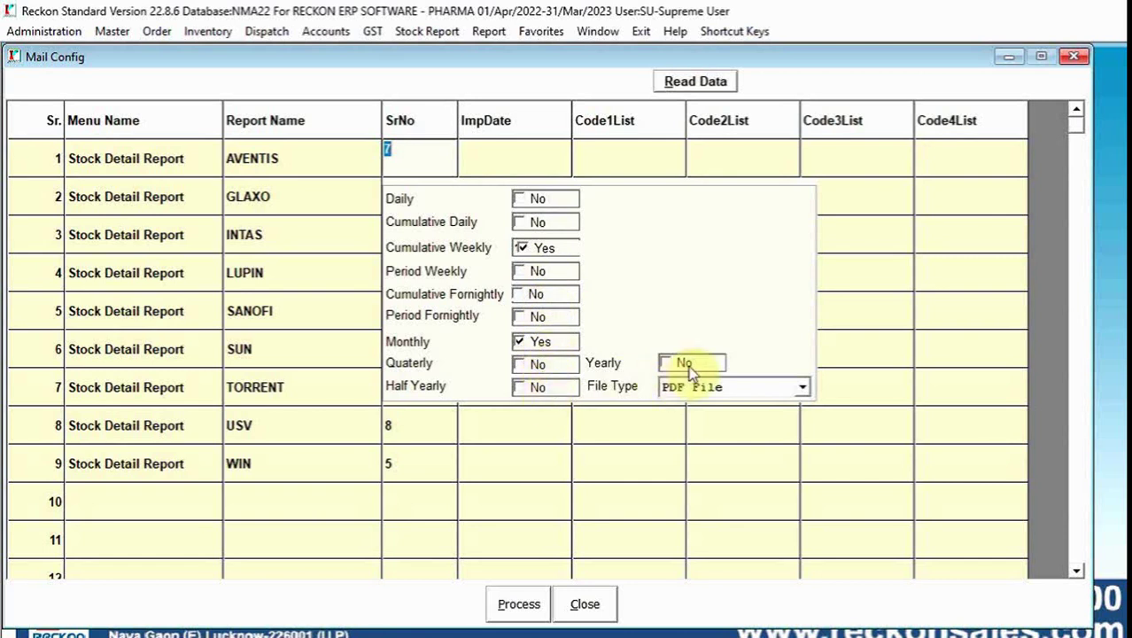
left_click(803, 387)
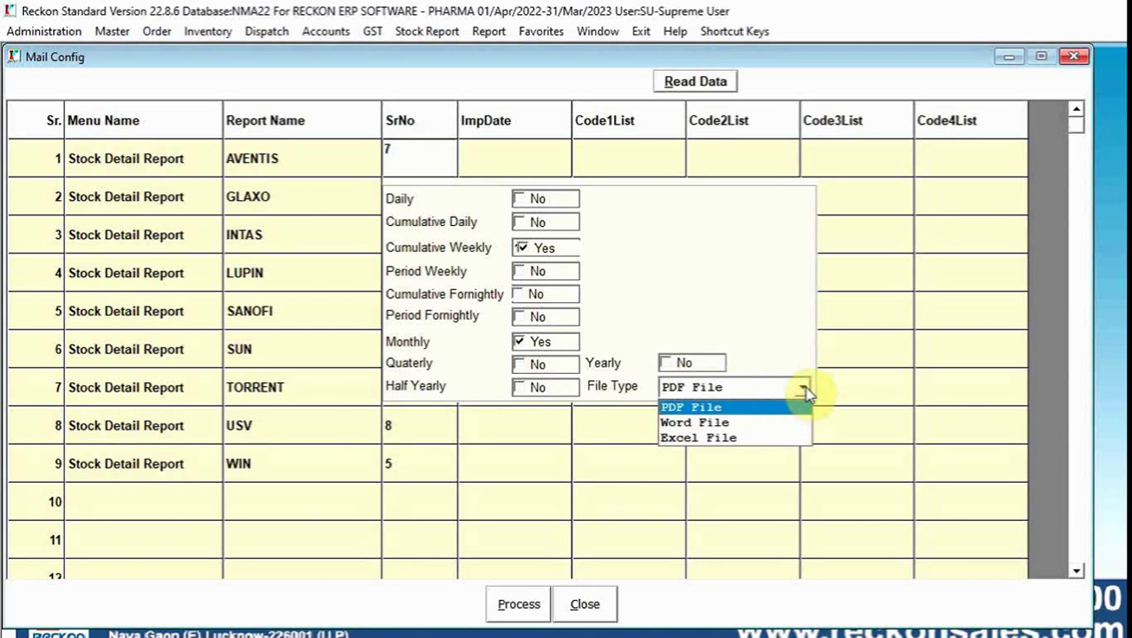
left_click(723, 288)
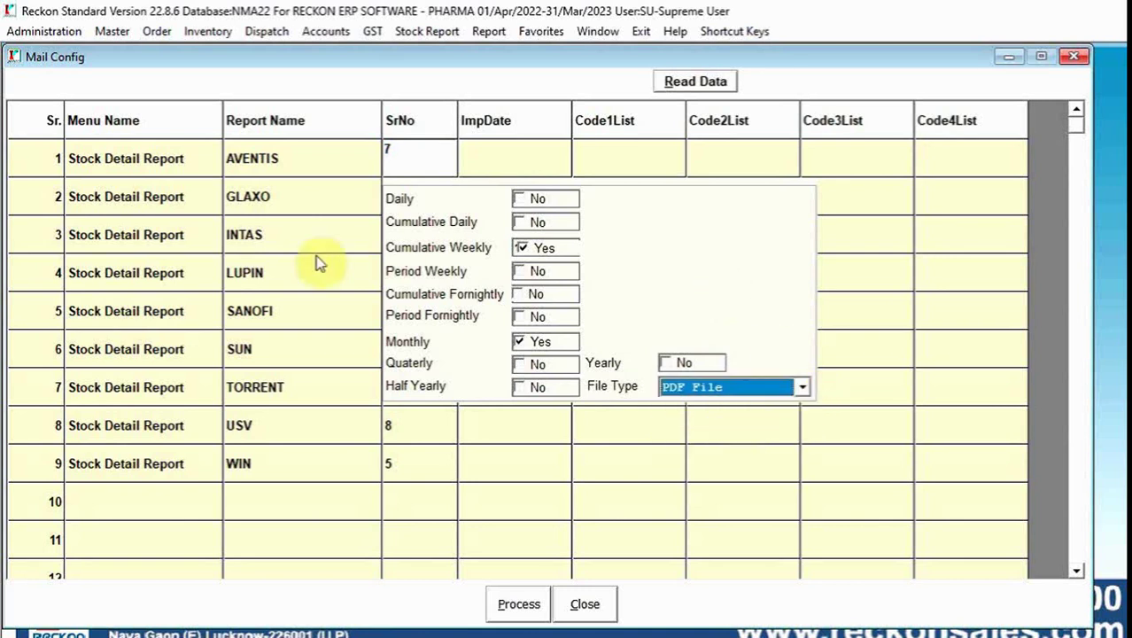
left_click(129, 170)
left_click(296, 158)
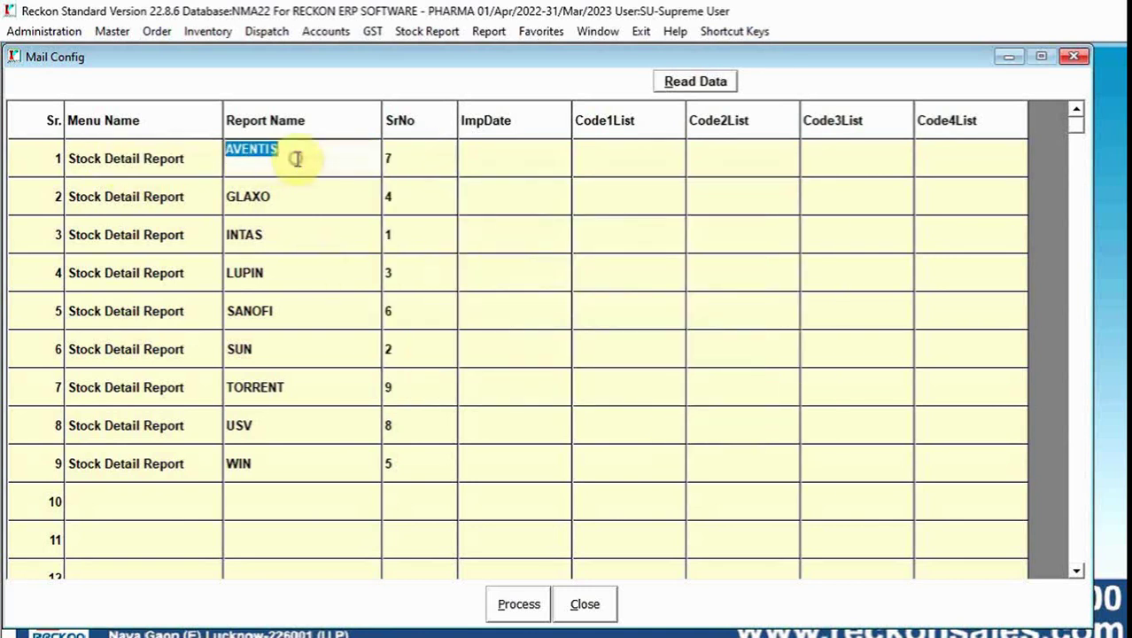
left_click(416, 157)
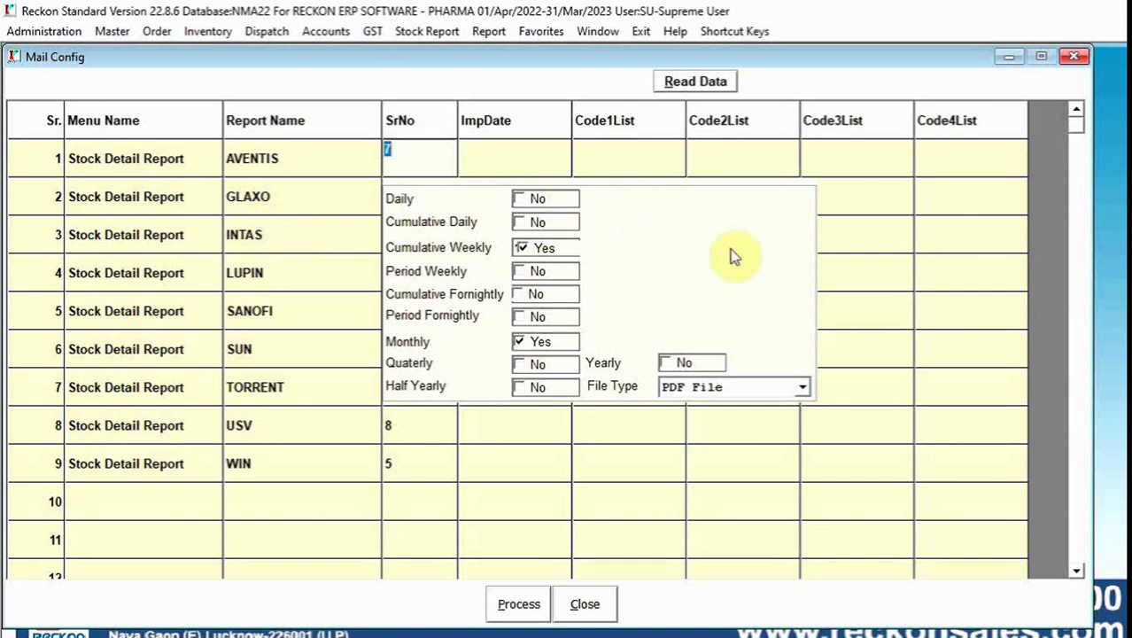
Step: Leave the mail configuration and look over the Email and Whatsapp module options
left_click(489, 31)
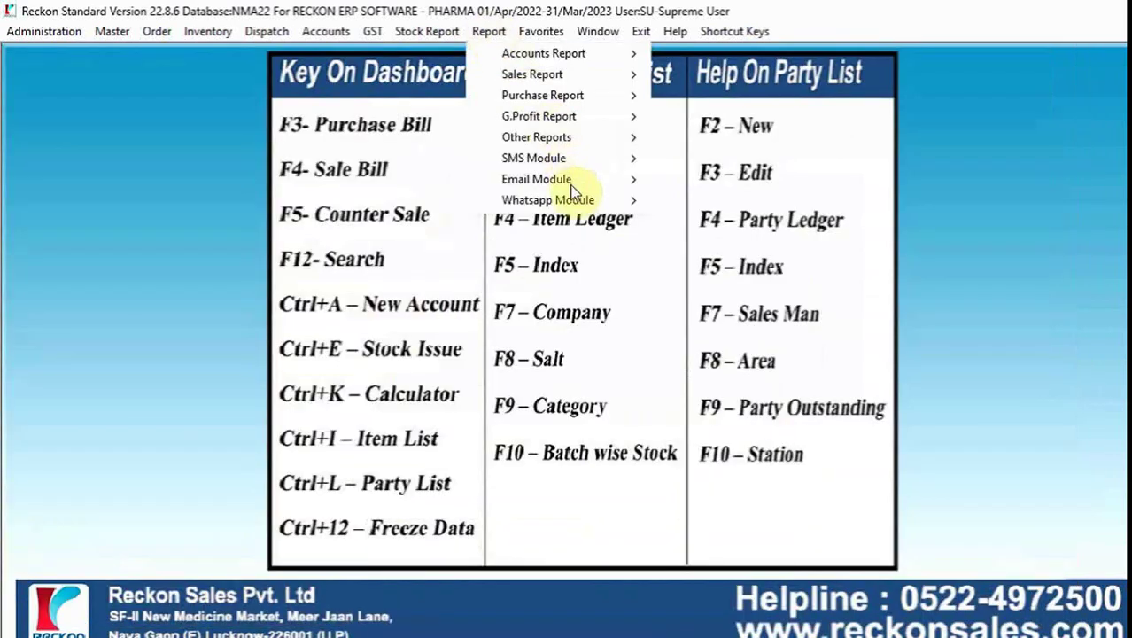
mouse_move(602, 189)
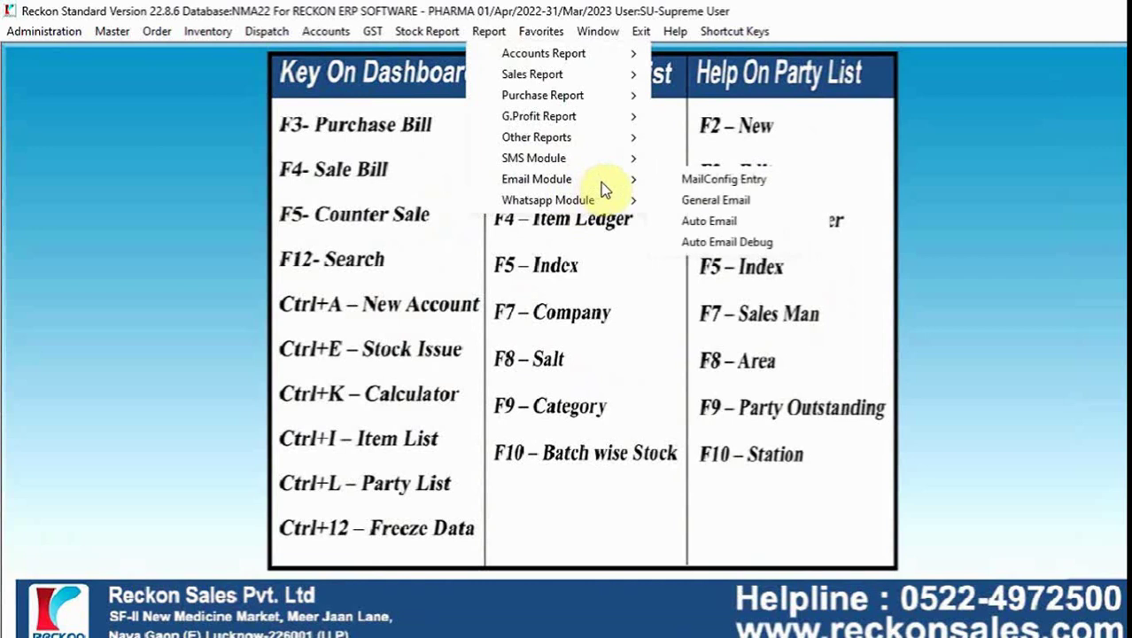
mouse_move(599, 210)
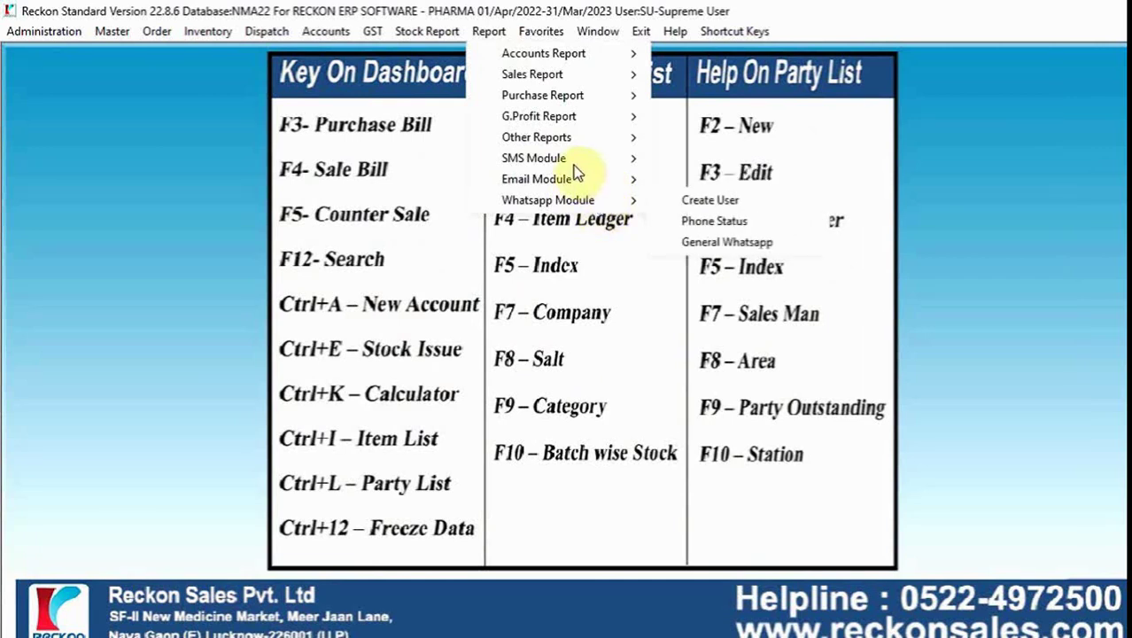
Step: Look over the dispatch functions, and view and close the Dispatch DashBoard
left_click(265, 33)
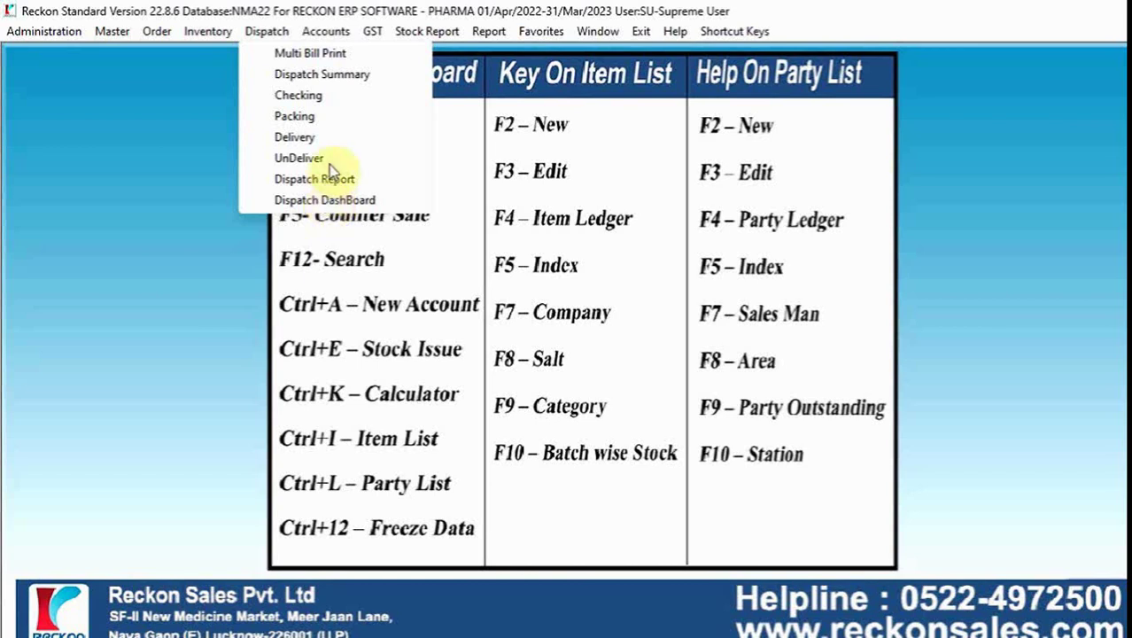
left_click(329, 200)
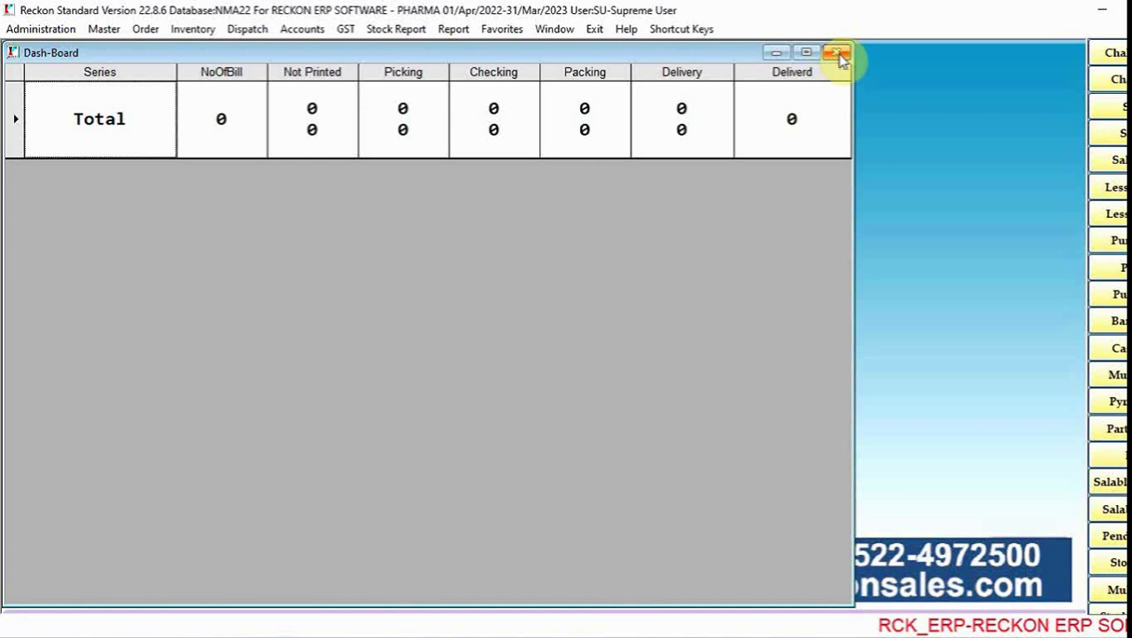
left_click(837, 54)
left_click(247, 30)
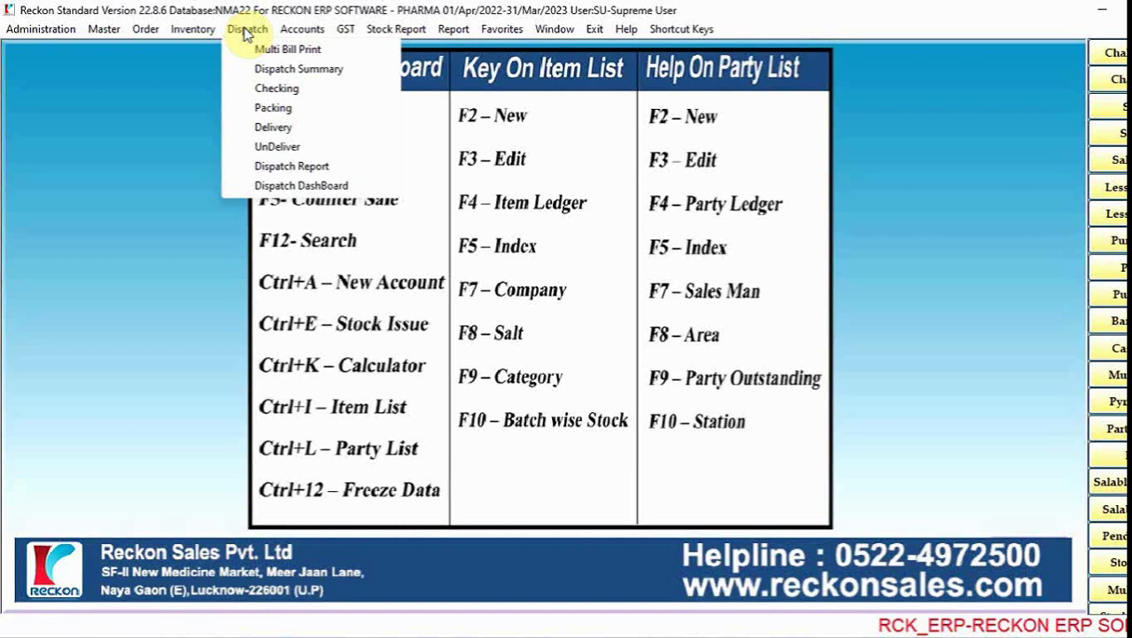
left_click(775, 10)
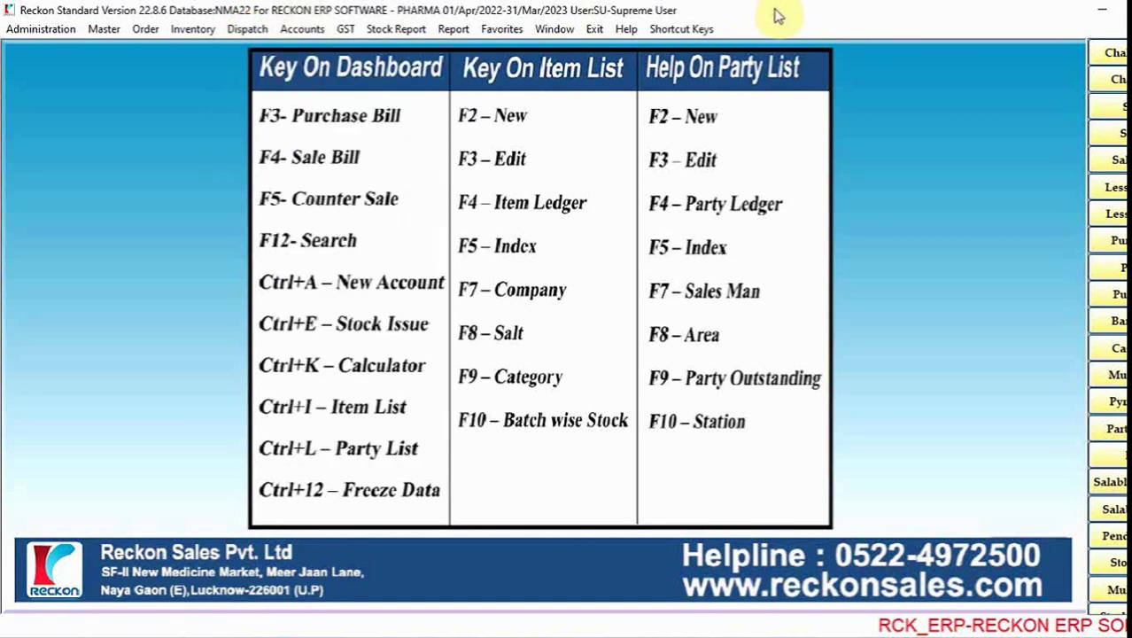